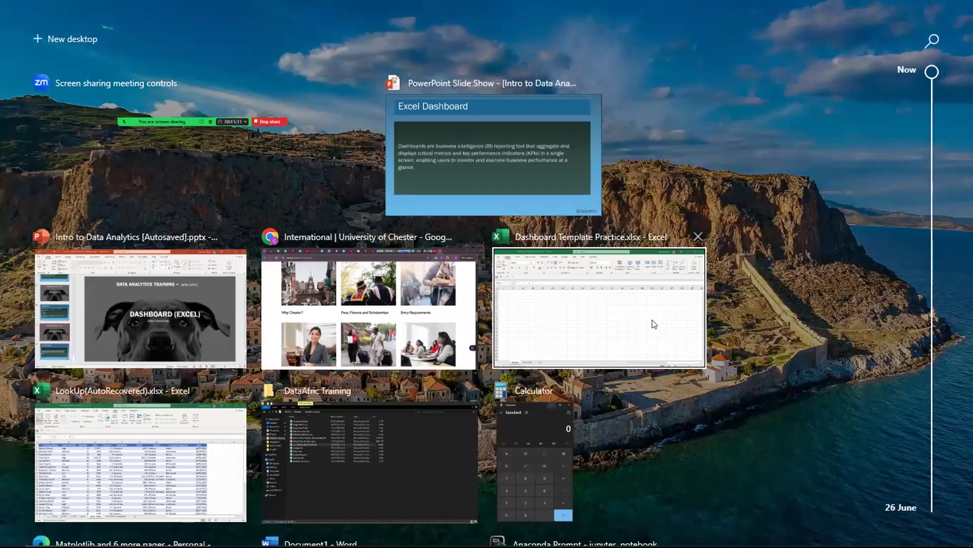
Switch to the LookUp(AutoRecovered).xlsx workbook in Excel and skim the order records on the Pivot Table sheet.
{"action": "left_click", "coordinate": [172, 462]}
{"action": "scroll", "coordinate": [521, 248], "scroll_direction": "down", "scroll_amount": 8}
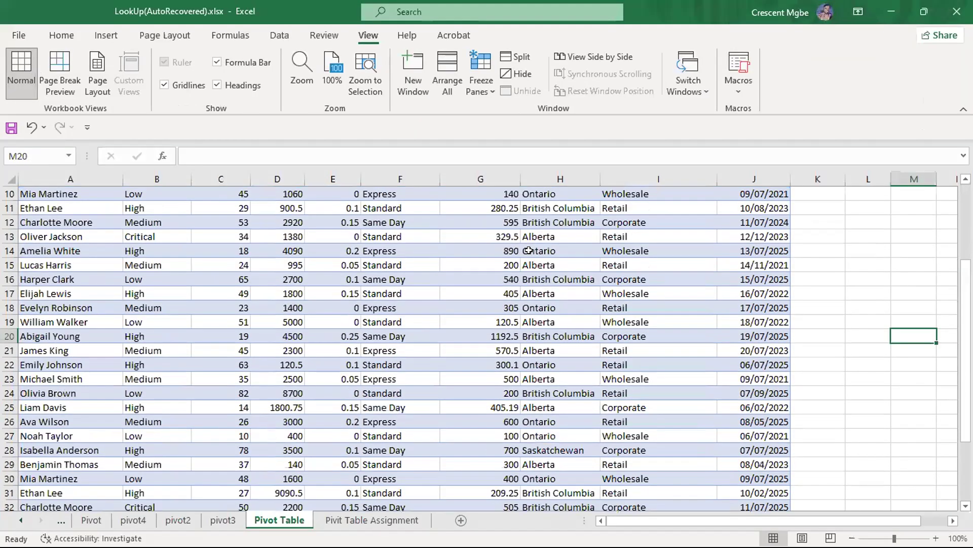
{"action": "scroll", "coordinate": [520, 248], "scroll_direction": "up", "scroll_amount": 2}
{"action": "scroll", "coordinate": [521, 247], "scroll_direction": "up", "scroll_amount": 6}
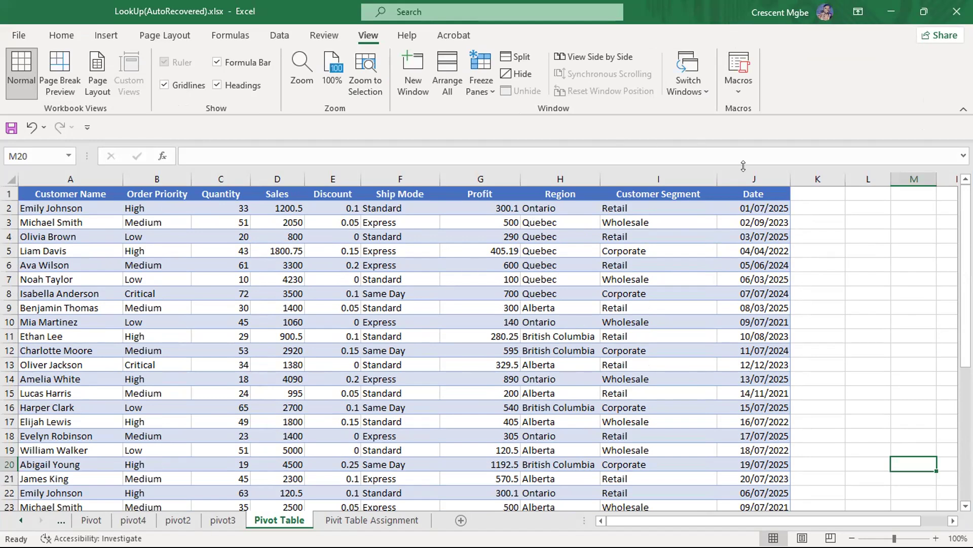
Examine the table's Customer Name, Order Priority, Quantity, Sales, Discount and Ship Mode columns and its lower rows.
{"action": "left_click", "coordinate": [66, 173]}
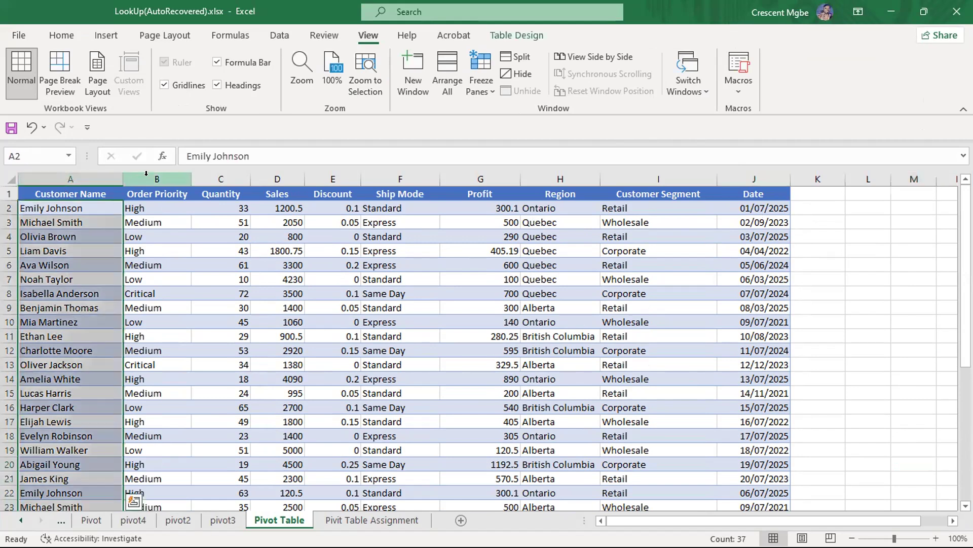
{"action": "left_click", "coordinate": [153, 180]}
{"action": "left_click", "coordinate": [246, 181]}
{"action": "left_click", "coordinate": [277, 188]}
{"action": "left_click", "coordinate": [333, 187]}
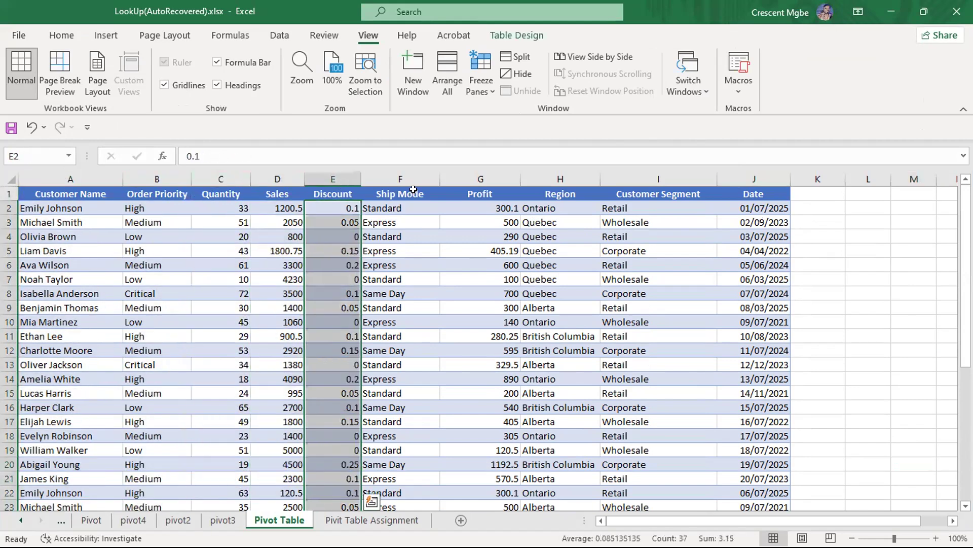
{"action": "left_click", "coordinate": [402, 193]}
{"action": "scroll", "coordinate": [601, 259], "scroll_direction": "down", "scroll_amount": 5}
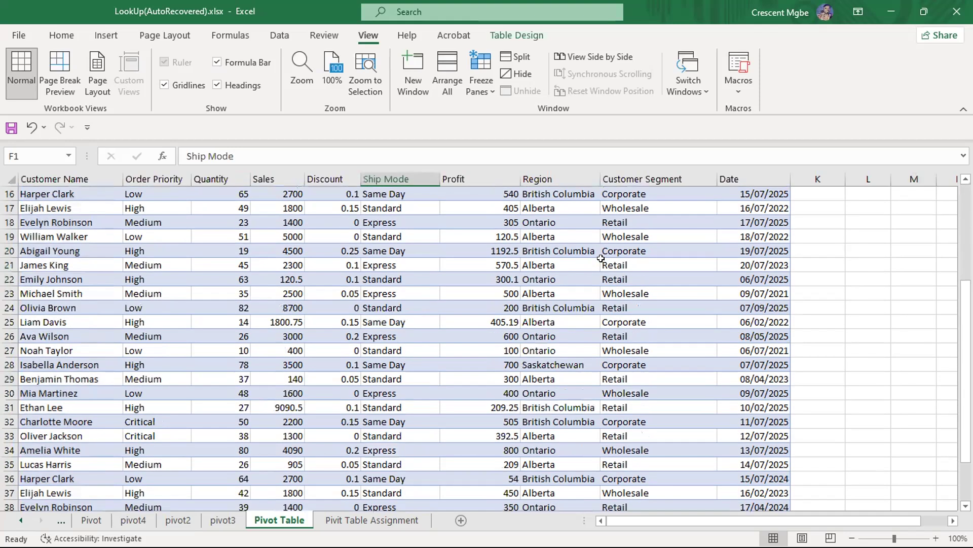
{"action": "scroll", "coordinate": [601, 258], "scroll_direction": "up", "scroll_amount": 5}
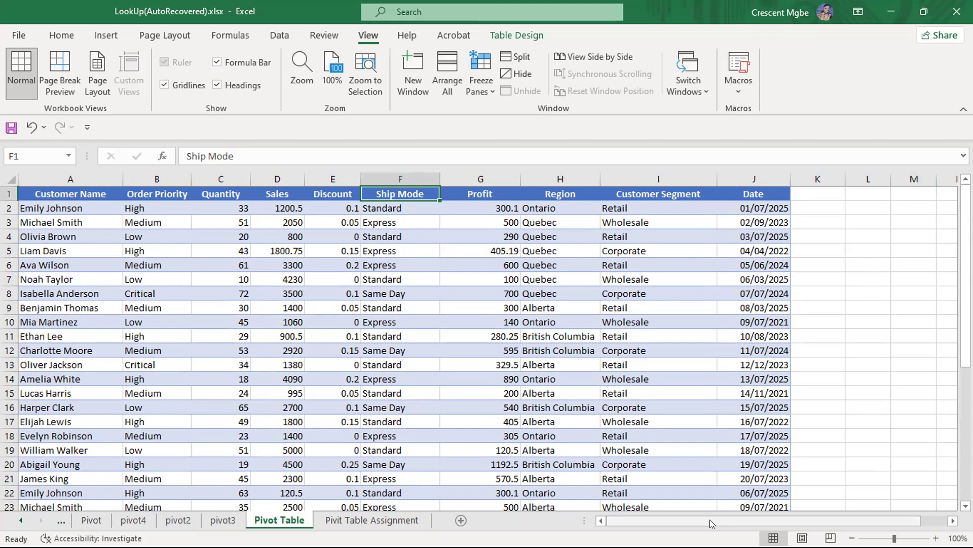
Enter the heading "KPIs" in cell M4, in the empty area beside the order table.
{"action": "left_click_drag", "start_coordinate": [710, 522], "coordinate": [803, 526]}
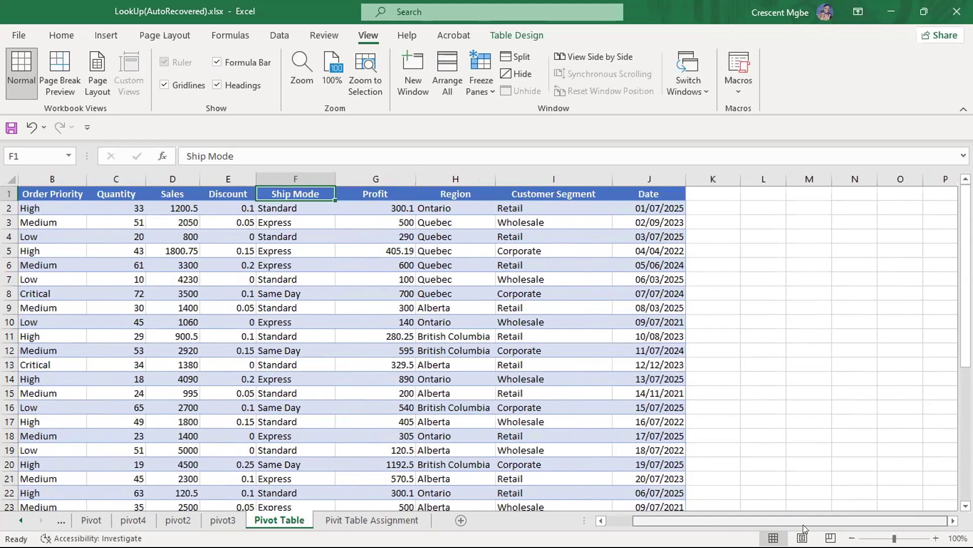
{"action": "left_click", "coordinate": [785, 236]}
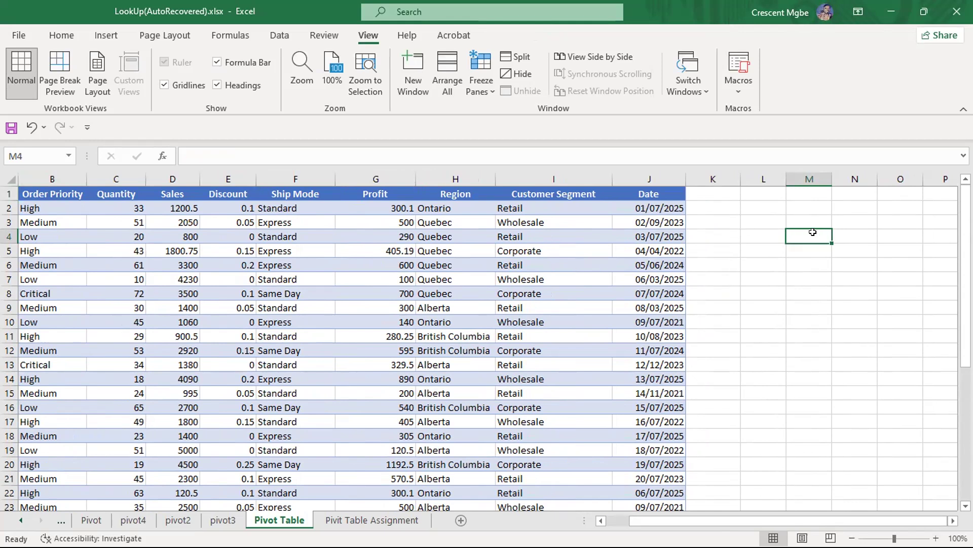
{"action": "type", "text": "KPI"}
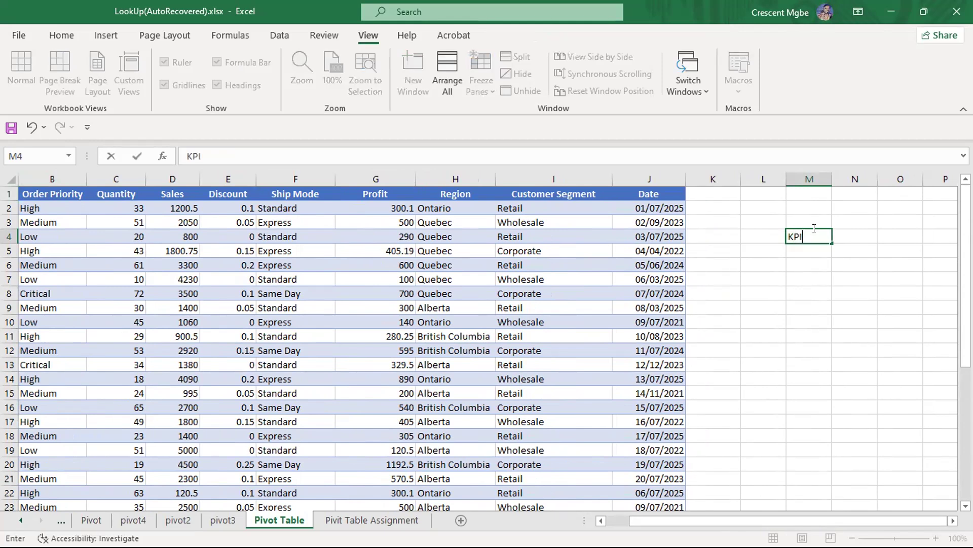
{"action": "type", "text": "s"}
Enter "1. total orders" in cell L5 as the first item of the KPI list.
{"action": "left_click", "coordinate": [770, 251]}
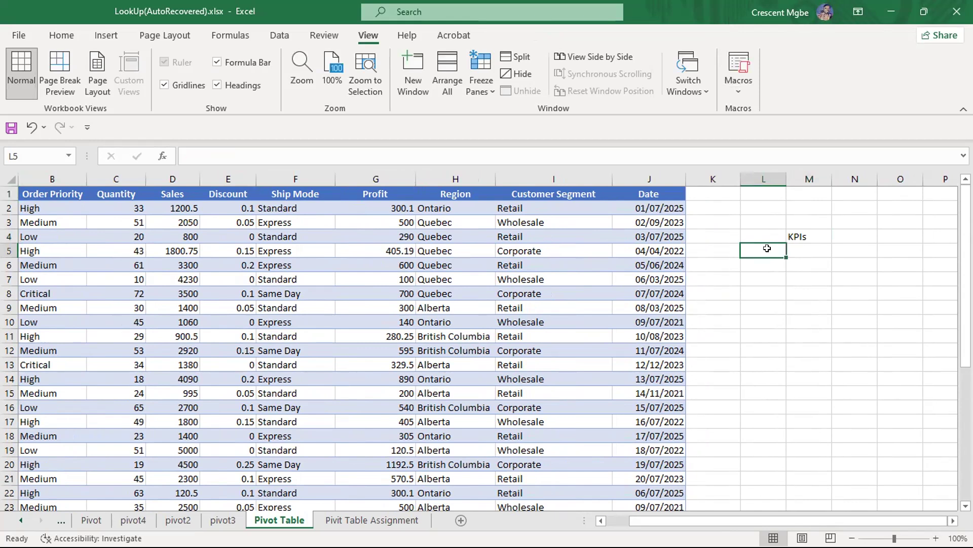
{"action": "type", "text": "1."}
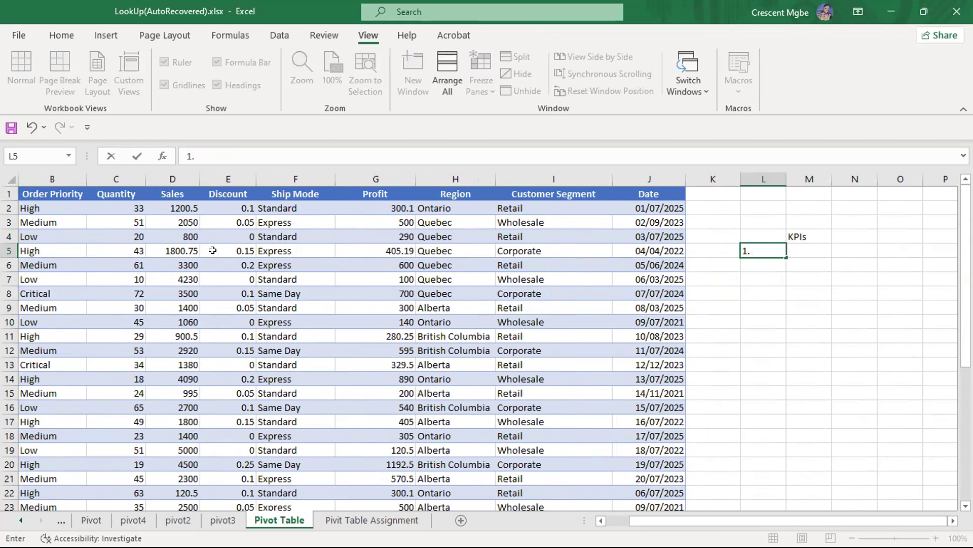
{"action": "type", "text": "total orders"}
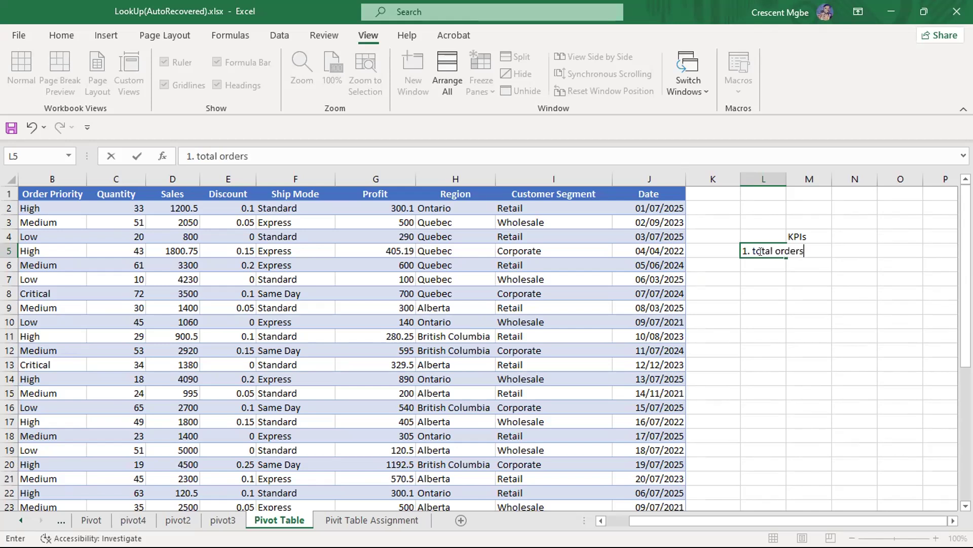
{"action": "left_click", "coordinate": [838, 289]}
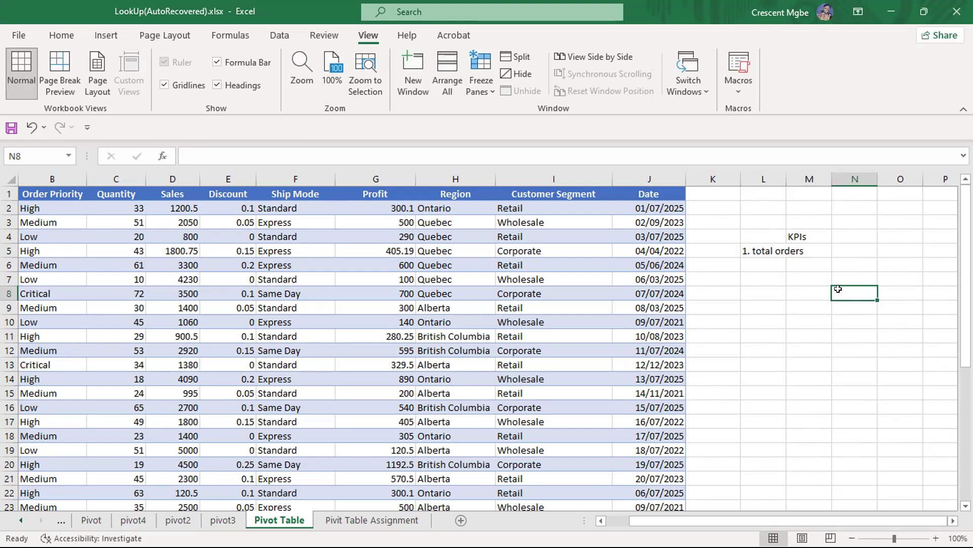
Add "2. Total sales" in cell L6 as the second KPI.
{"action": "left_click", "coordinate": [771, 261]}
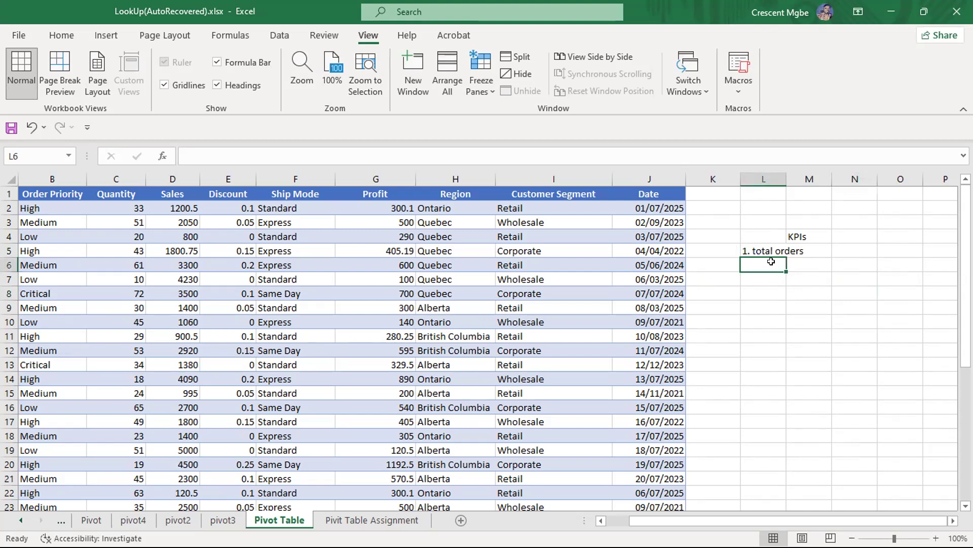
{"action": "type", "text": "2."}
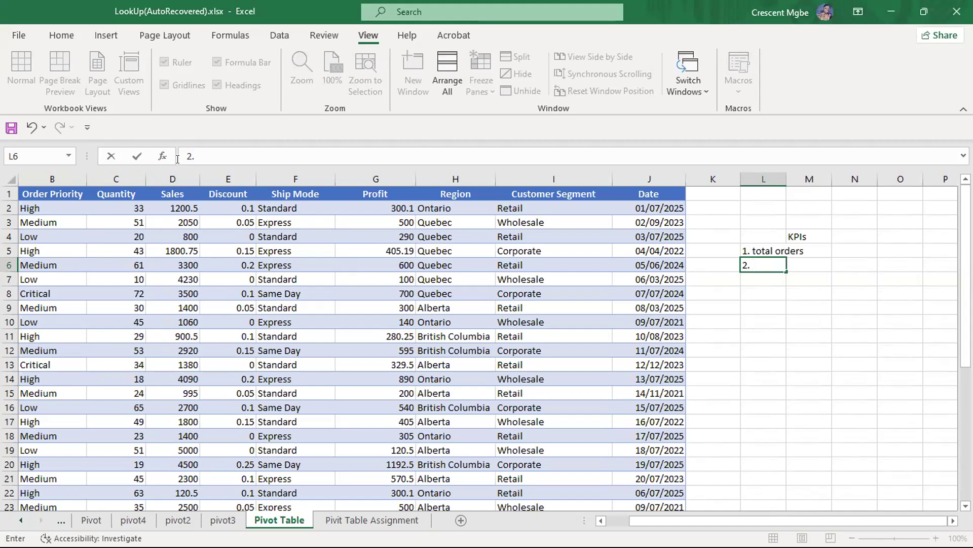
{"action": "left_click", "coordinate": [171, 179]}
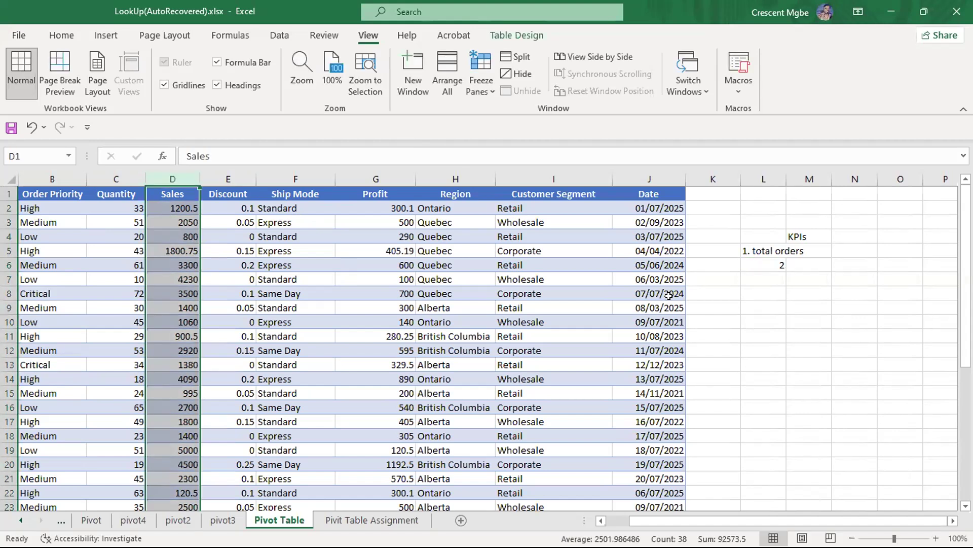
{"action": "left_click", "coordinate": [770, 264]}
{"action": "double_click", "coordinate": [776, 262]}
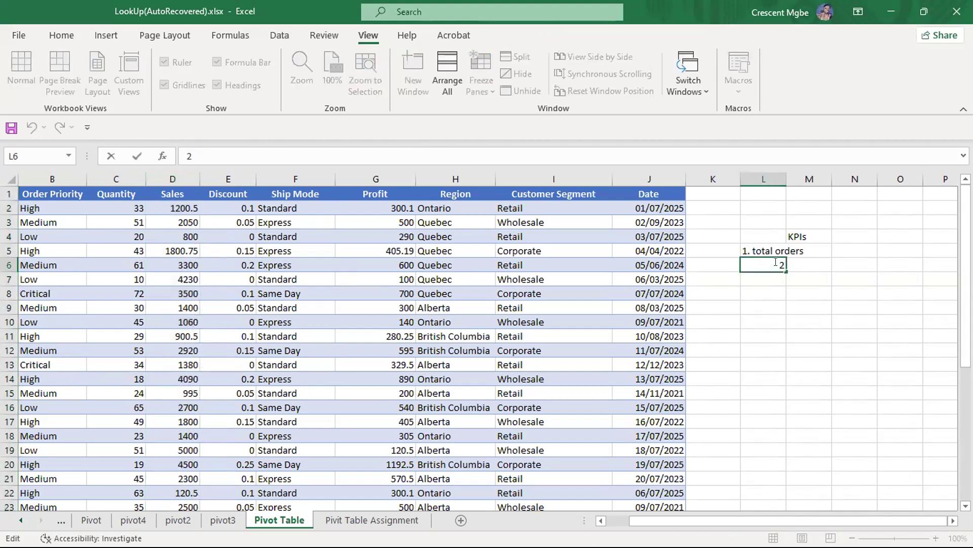
{"action": "type", "text": ". Total sales"}
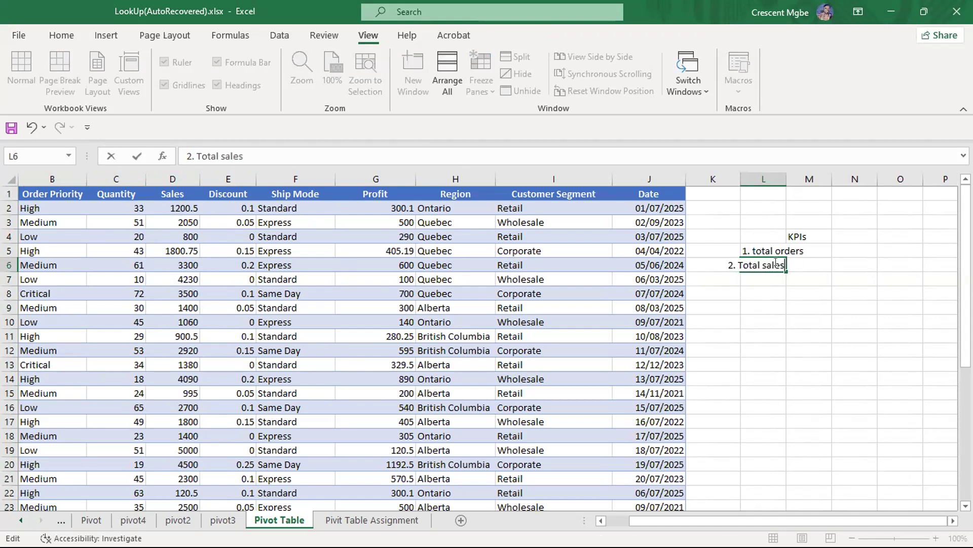
{"action": "type", "text": " made"}
{"action": "key", "text": "BackSpace"}
{"action": "key", "text": "BackSpace"}
{"action": "key", "text": "BackSpace"}
{"action": "key", "text": "BackSpace"}
{"action": "key", "text": "BackSpace"}
{"action": "left_click", "coordinate": [840, 330]}
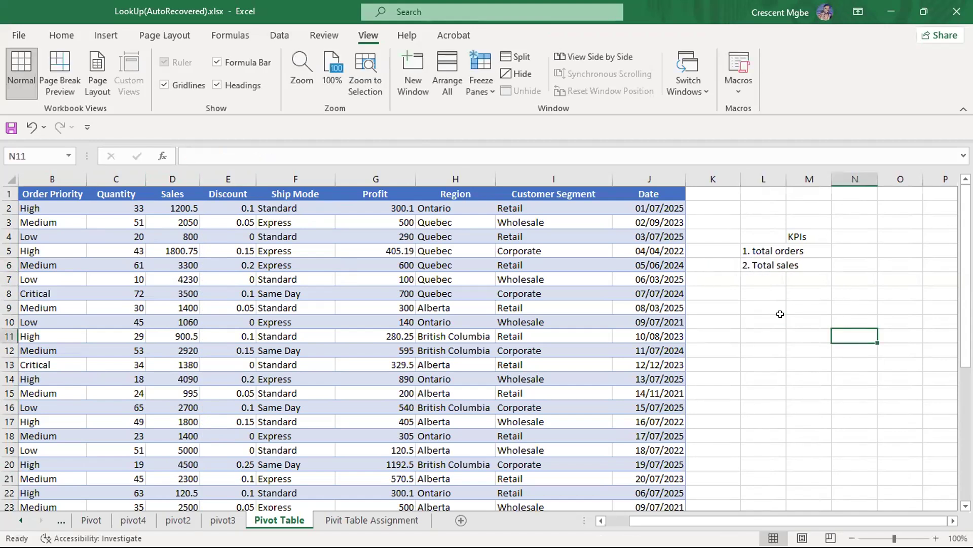
Add "3. Total quantity" in cell L7 as the third KPI.
{"action": "left_click", "coordinate": [755, 277]}
{"action": "type", "text": "3."}
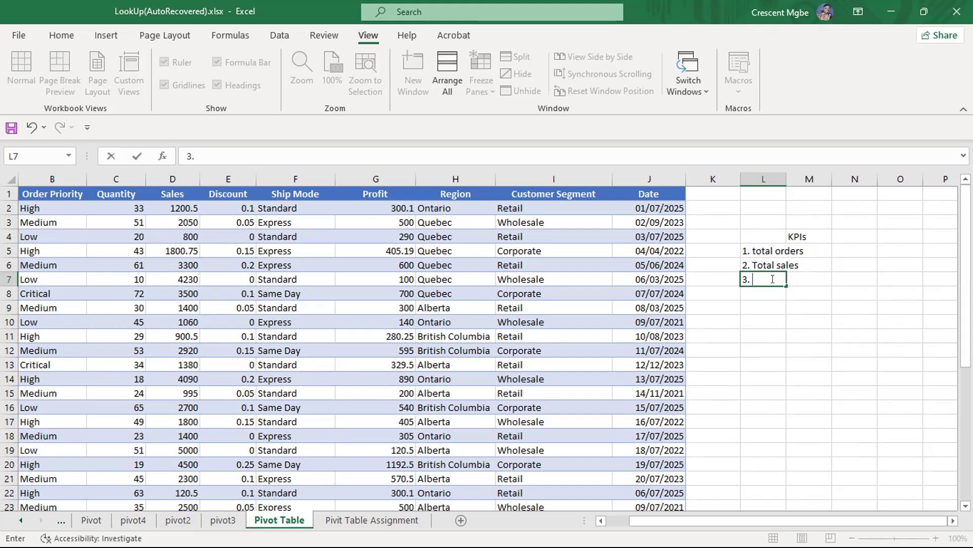
{"action": "type", "text": "Total quantity"}
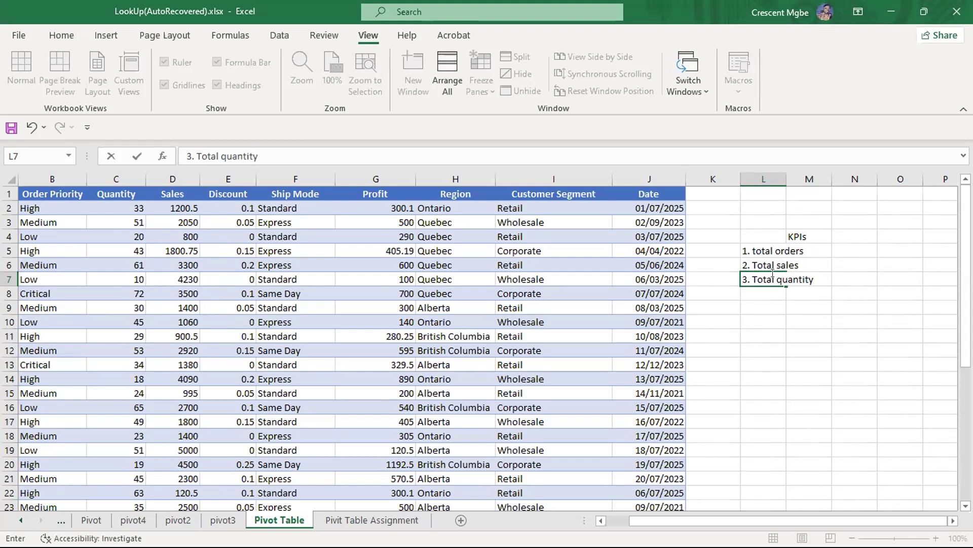
Add "4. best performing region" in cell L8 as the fourth KPI.
{"action": "left_click", "coordinate": [758, 291]}
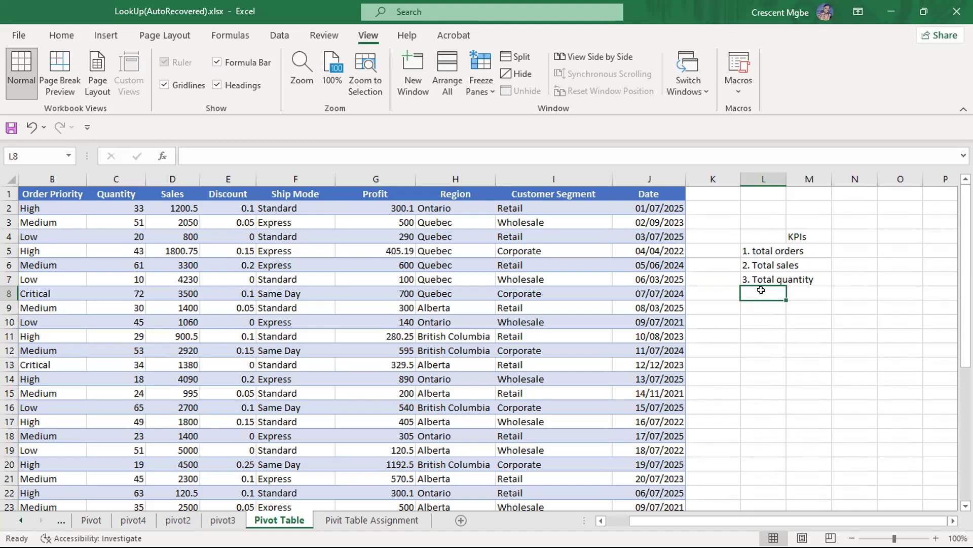
{"action": "type", "text": "4. best performaining"}
{"action": "key", "text": "BackSpace"}
{"action": "key", "text": "BackSpace"}
{"action": "key", "text": "BackSpace"}
{"action": "key", "text": "BackSpace"}
{"action": "key", "text": "BackSpace"}
{"action": "key", "text": "BackSpace"}
{"action": "key", "text": "BackSpace"}
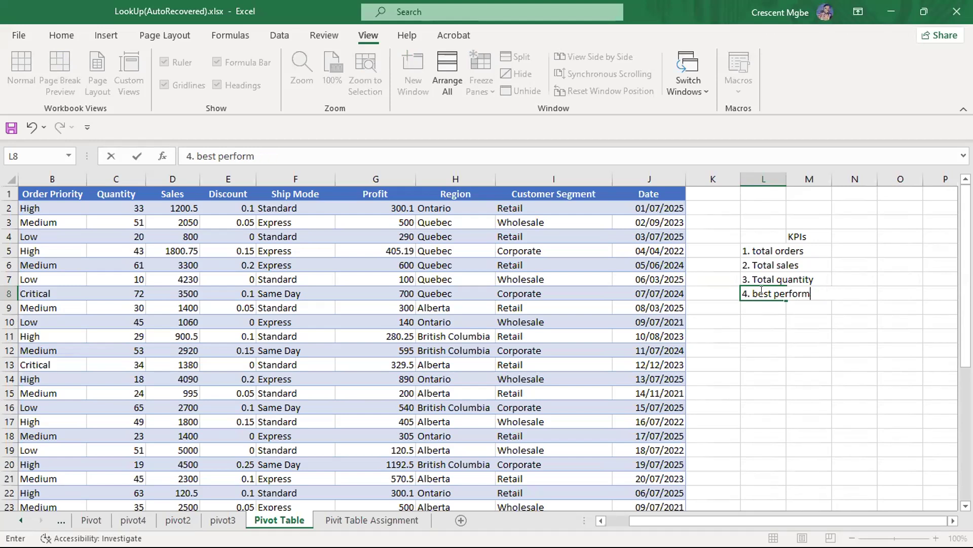
{"action": "type", "text": "ing region"}
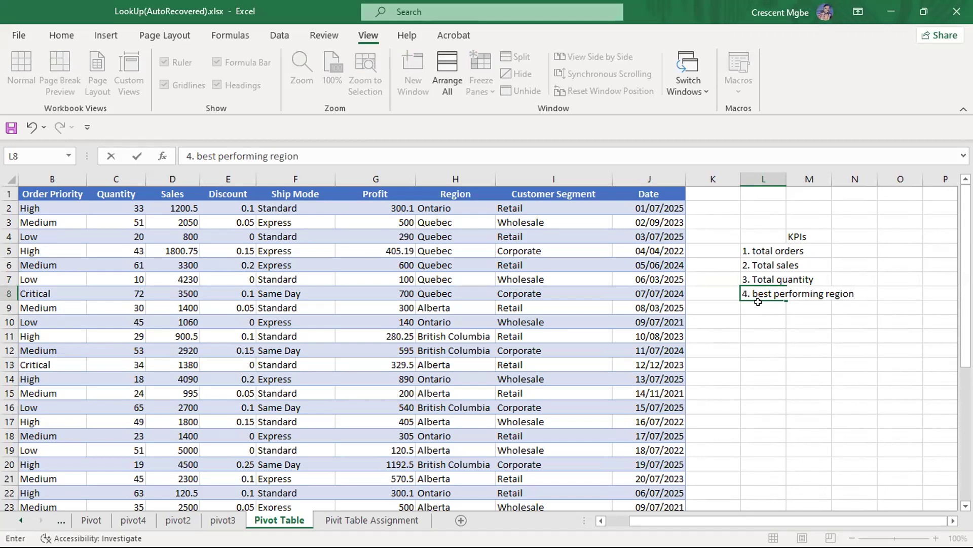
Add "5. Worrst performance region" in cell L9 as the fifth KPI.
{"action": "left_click", "coordinate": [757, 305]}
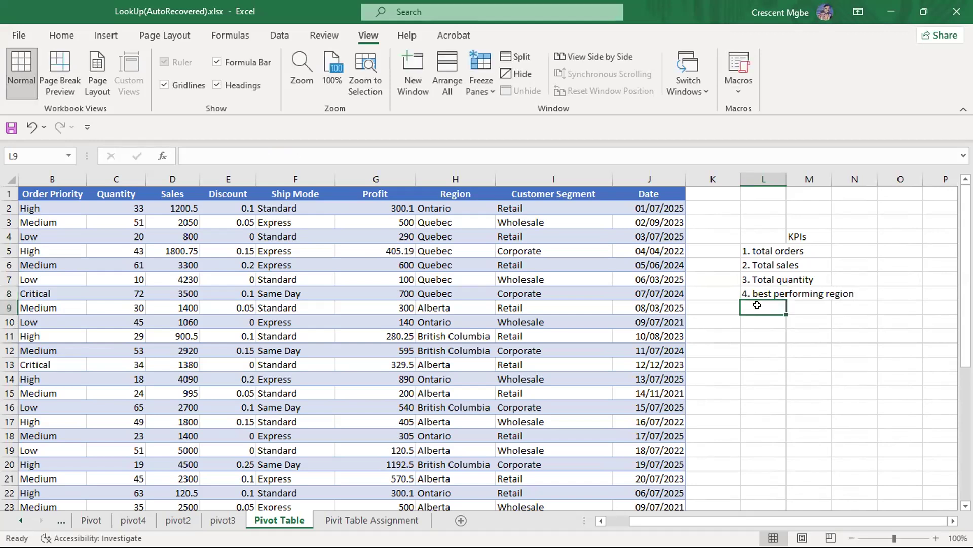
{"action": "type", "text": "5. "}
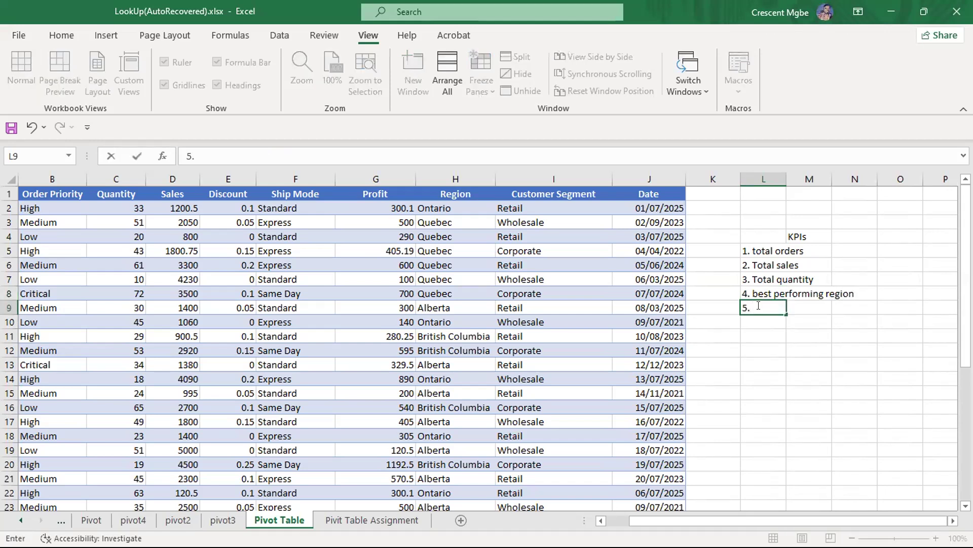
{"action": "type", "text": "Worrst perfor"}
{"action": "type", "text": "mance"}
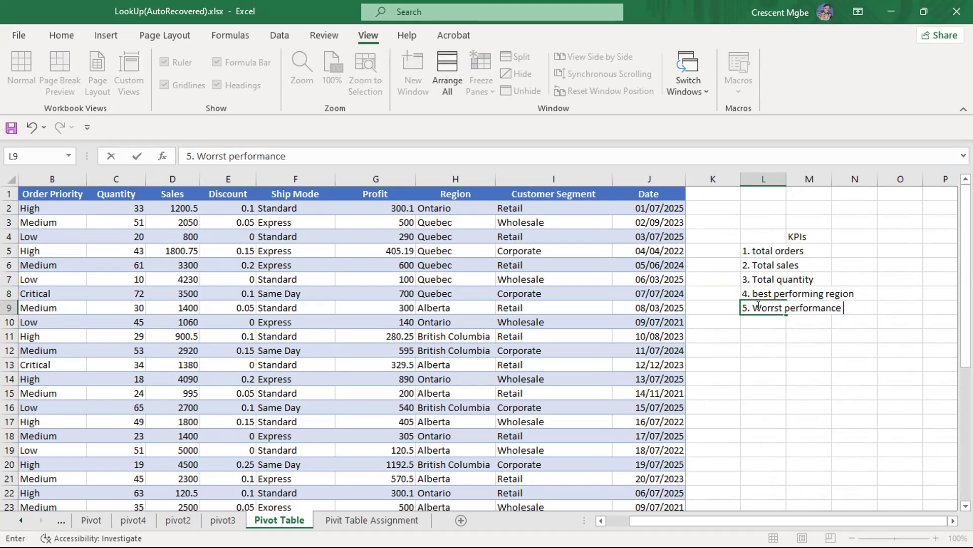
{"action": "type", "text": "region"}
Add "6. Total Profit" in cell L10 as the sixth KPI.
{"action": "left_click", "coordinate": [767, 318]}
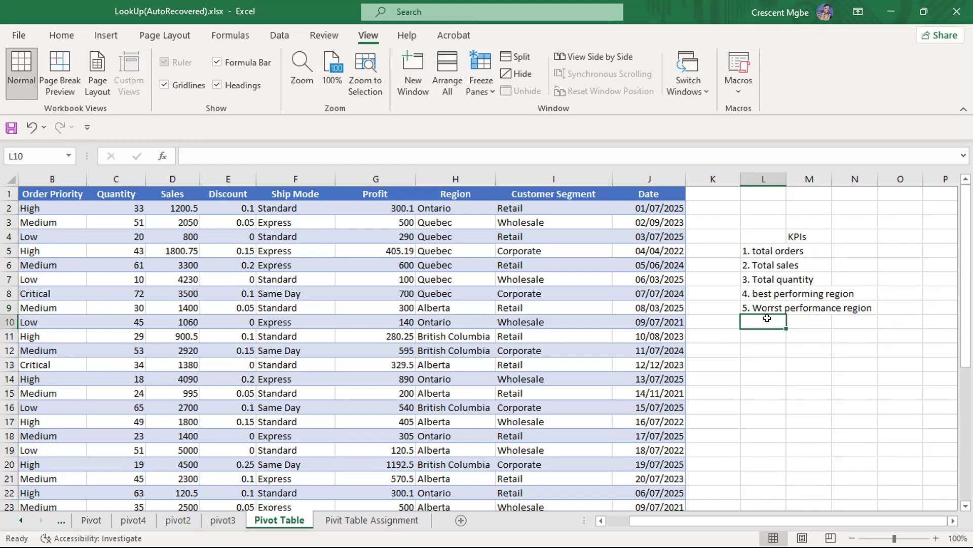
{"action": "type", "text": "6."}
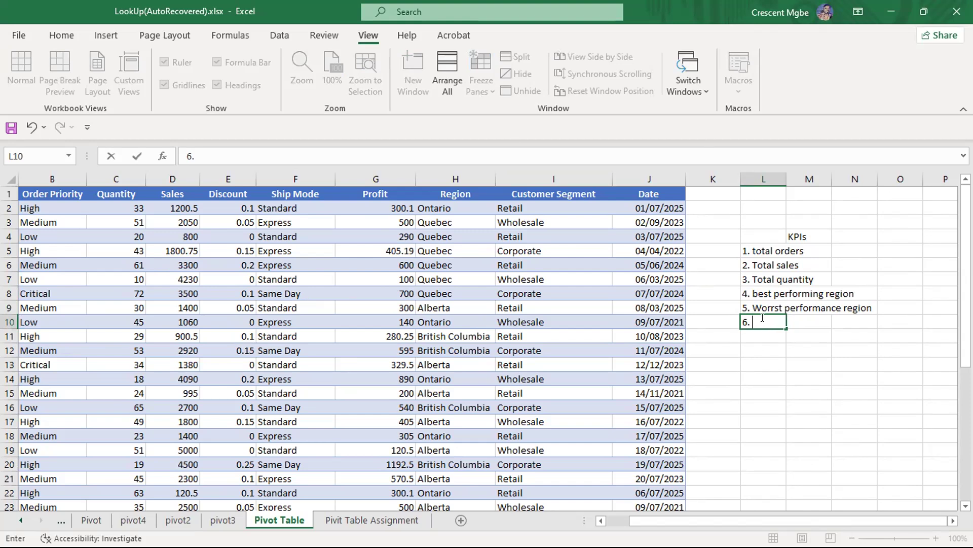
{"action": "type", "text": "Total Profit"}
{"action": "left_click", "coordinate": [907, 208]}
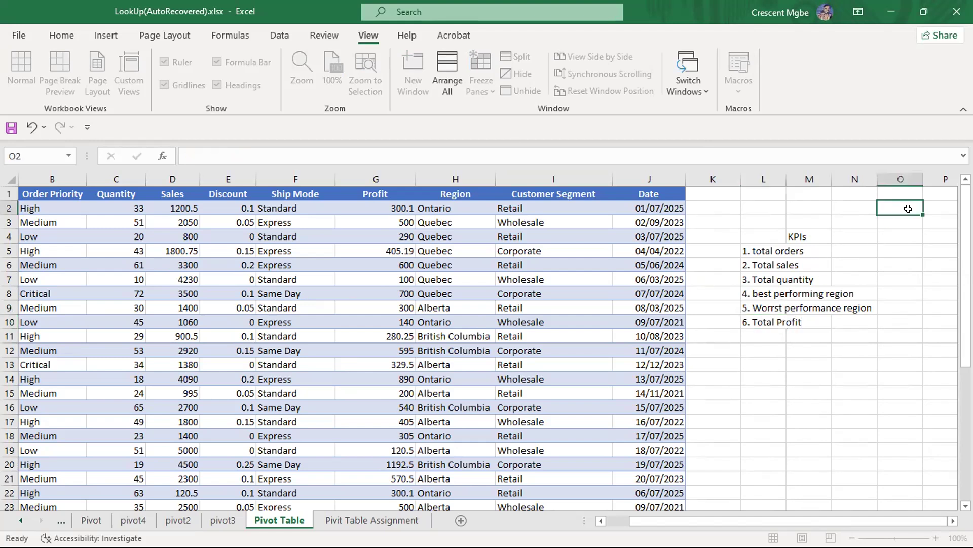
Review the total orders KPI against the Order Priority column, down to the last row of the table.
{"action": "left_click", "coordinate": [770, 336]}
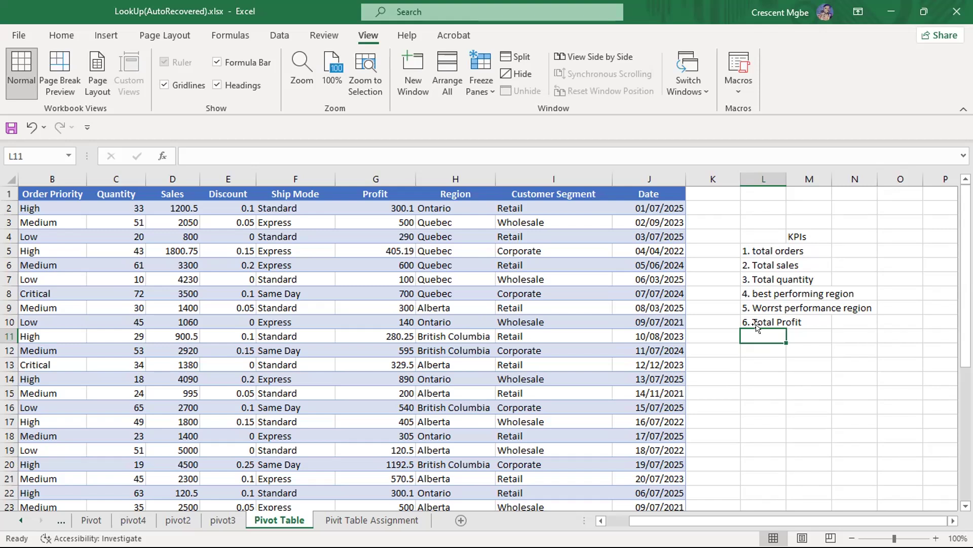
{"action": "left_click", "coordinate": [761, 248]}
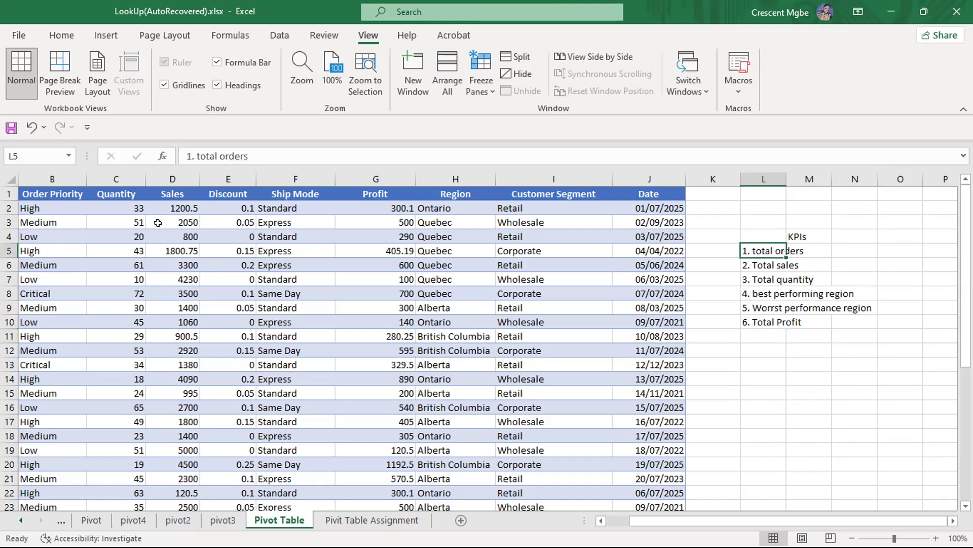
{"action": "left_click", "coordinate": [50, 178]}
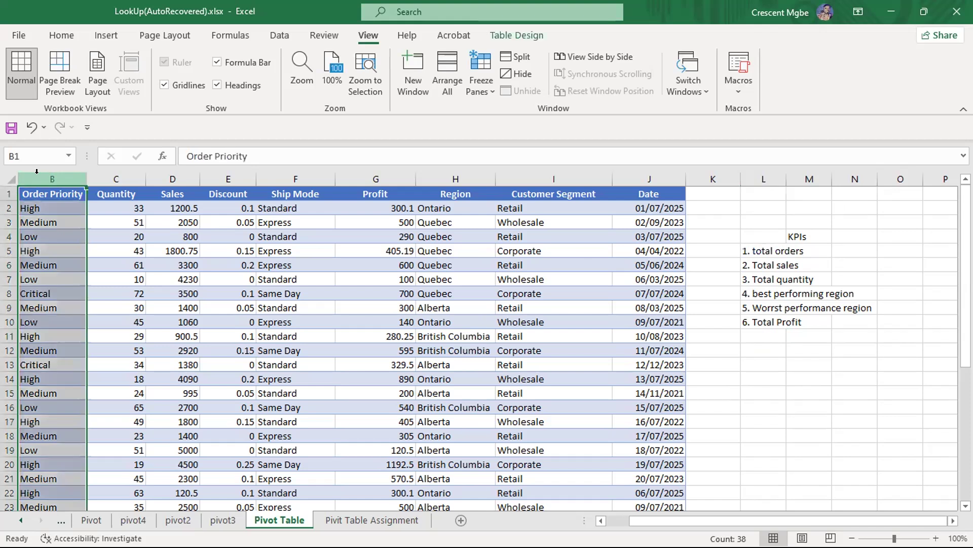
{"action": "scroll", "coordinate": [49, 305], "scroll_direction": "down", "scroll_amount": 9}
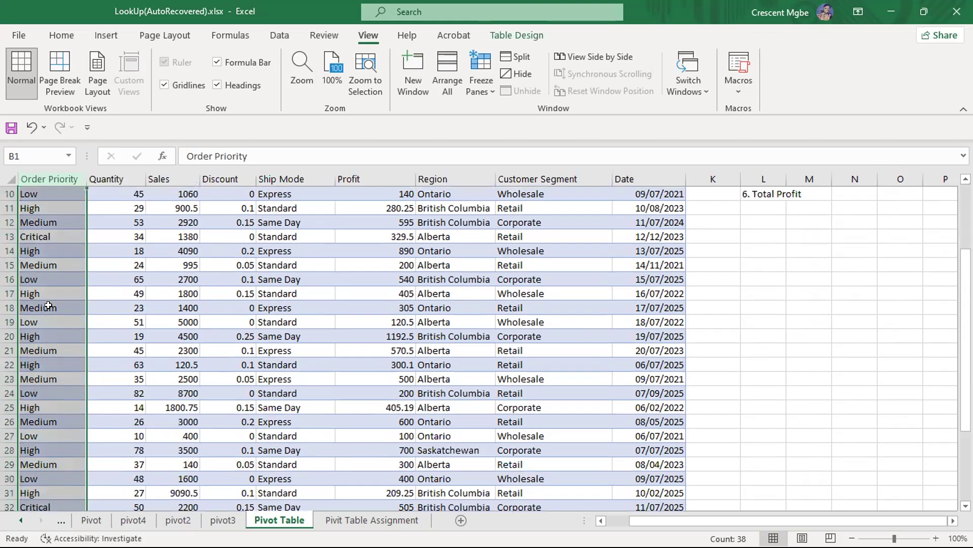
{"action": "scroll", "coordinate": [48, 306], "scroll_direction": "up", "scroll_amount": 1}
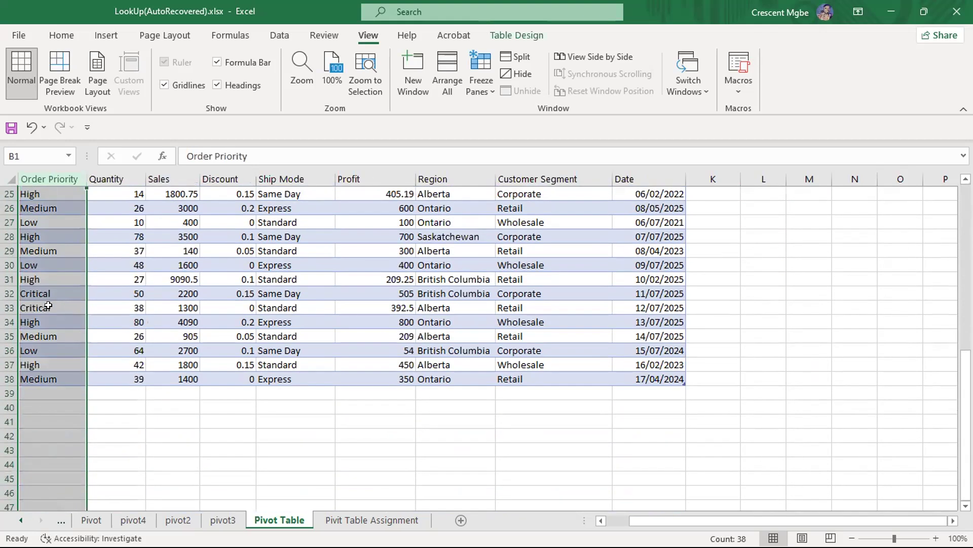
Review the Quantity column against the order rows, from the first row down to the last row of the table.
{"action": "left_click", "coordinate": [8, 379]}
{"action": "scroll", "coordinate": [171, 305], "scroll_direction": "up", "scroll_amount": 8}
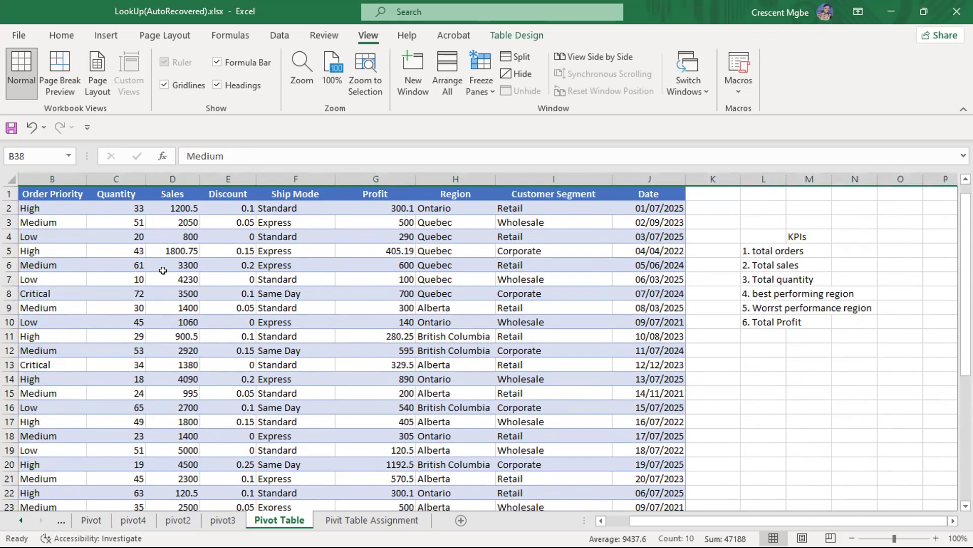
{"action": "left_click", "coordinate": [115, 178]}
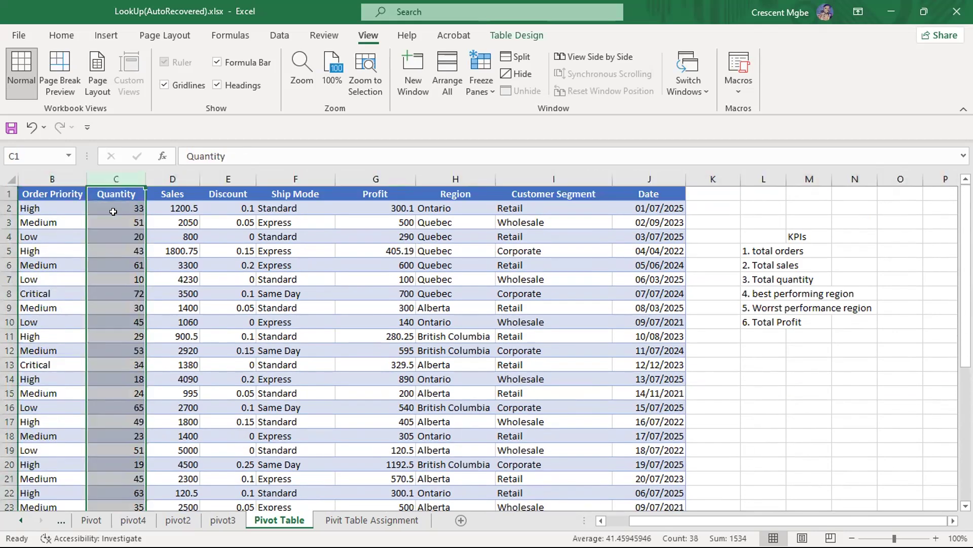
{"action": "scroll", "coordinate": [121, 258], "scroll_direction": "down", "scroll_amount": 10}
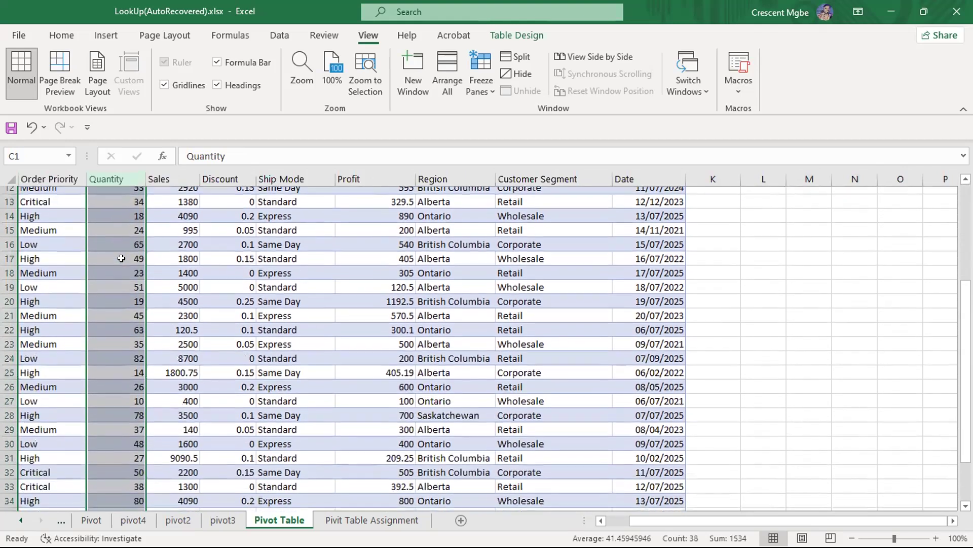
{"action": "left_click", "coordinate": [119, 304]}
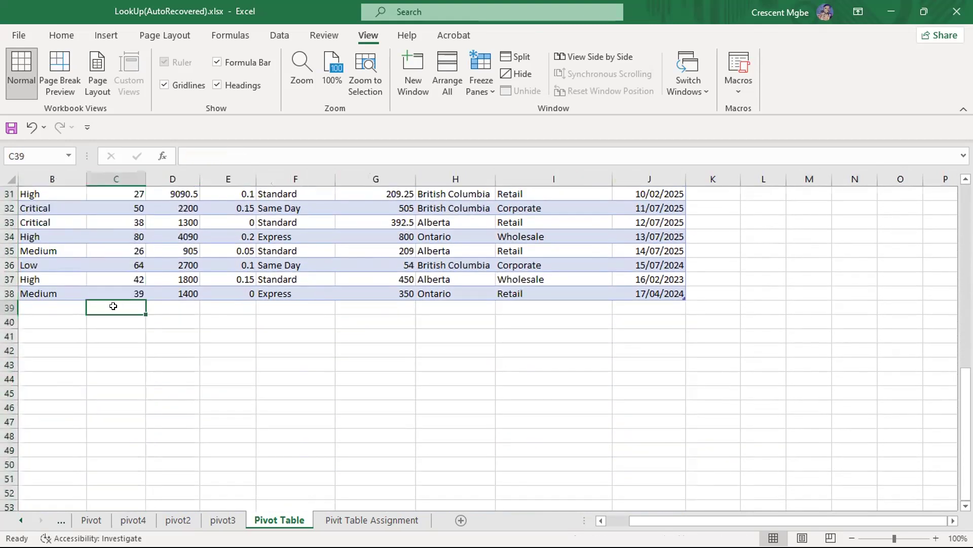
{"action": "scroll", "coordinate": [119, 301], "scroll_direction": "up", "scroll_amount": 10}
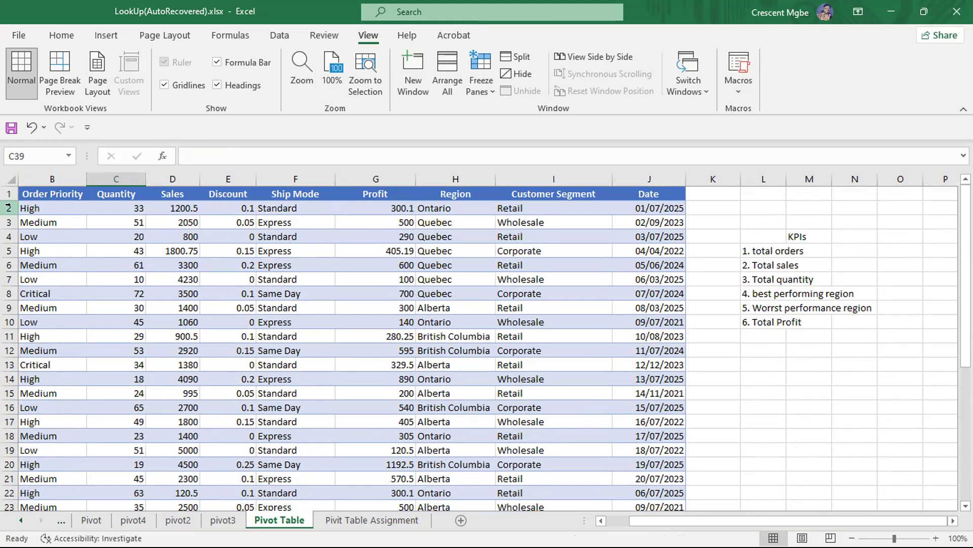
{"action": "scroll", "coordinate": [8, 205], "scroll_direction": "down", "scroll_amount": 7}
{"action": "left_click", "coordinate": [9, 420]}
{"action": "left_click", "coordinate": [61, 436]}
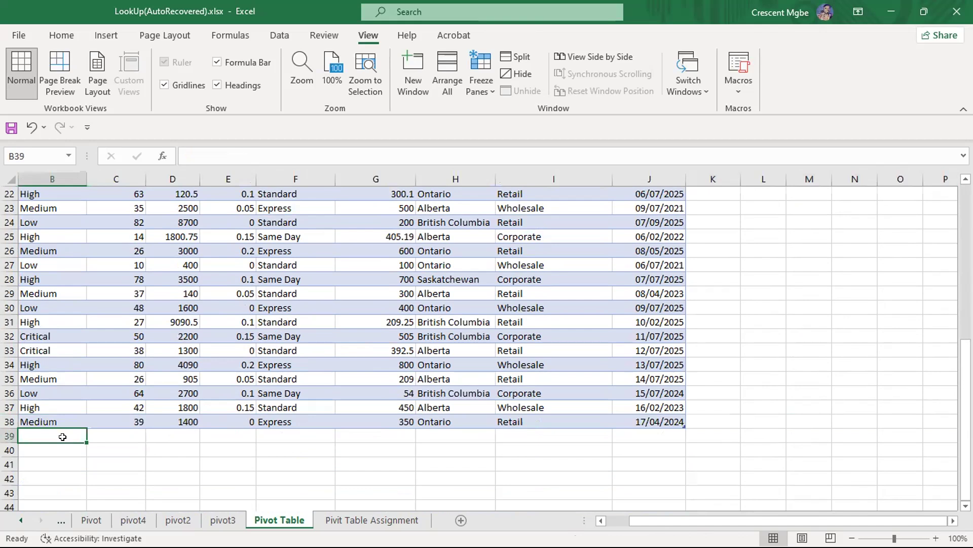
{"action": "scroll", "coordinate": [46, 262], "scroll_direction": "up", "scroll_amount": 7}
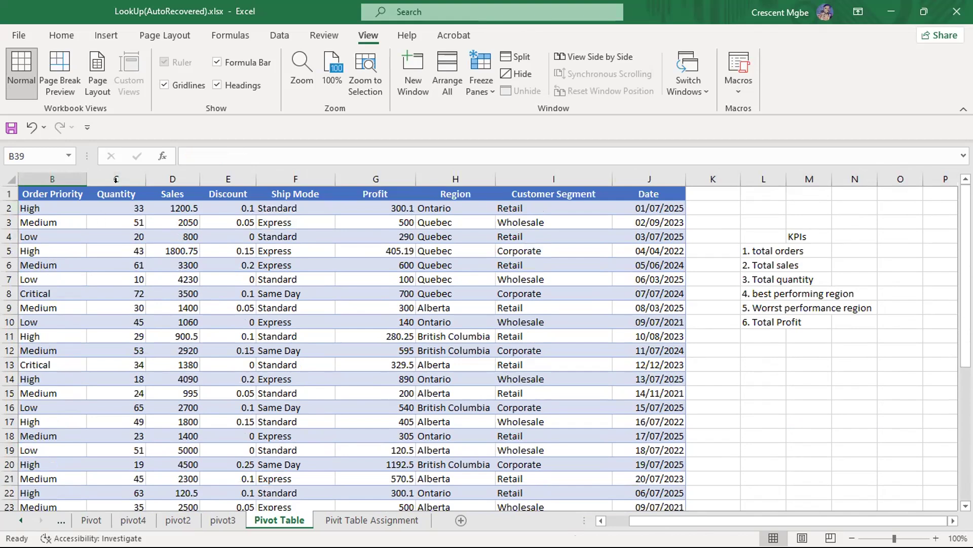
{"action": "left_click", "coordinate": [124, 217]}
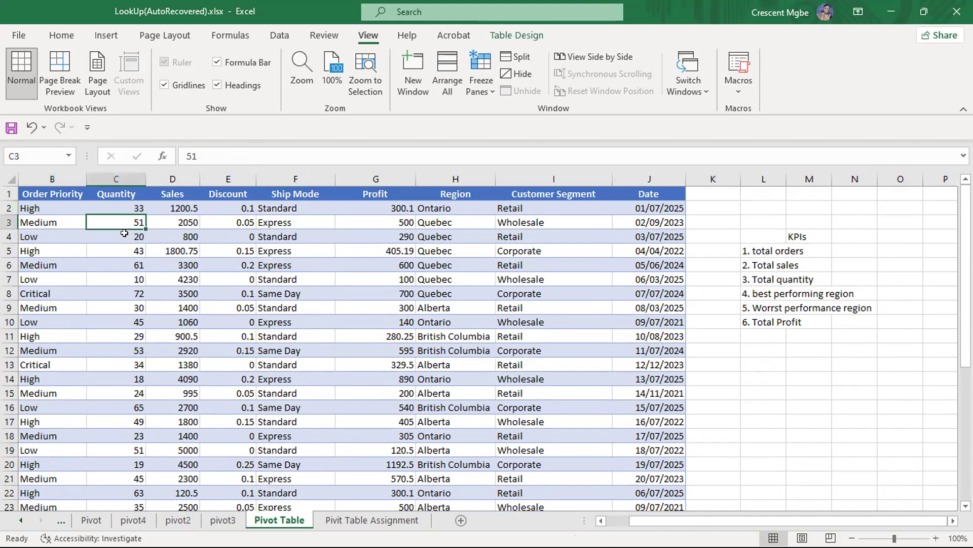
{"action": "scroll", "coordinate": [134, 380], "scroll_direction": "down", "scroll_amount": 7}
{"action": "scroll", "coordinate": [134, 351], "scroll_direction": "down", "scroll_amount": 2}
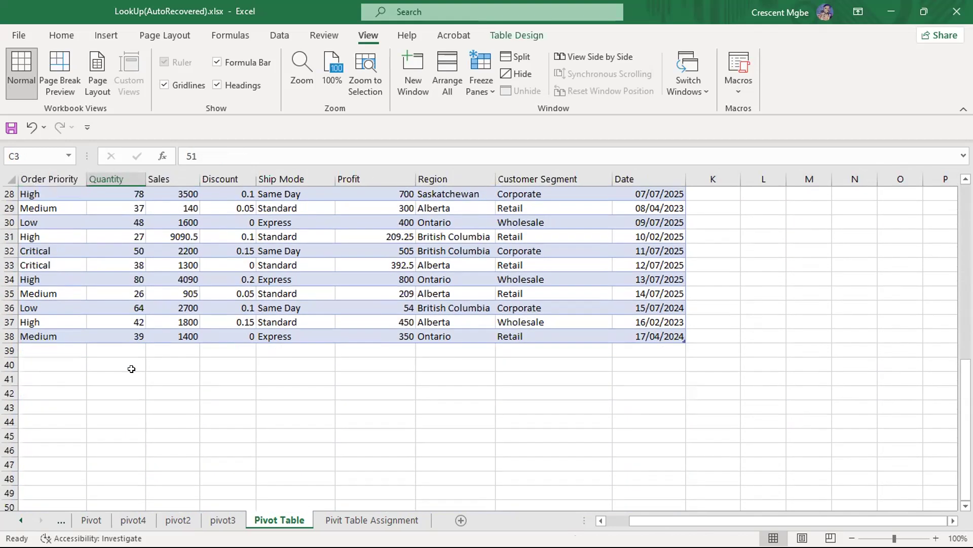
{"action": "scroll", "coordinate": [122, 294], "scroll_direction": "up", "scroll_amount": 5}
{"action": "scroll", "coordinate": [121, 285], "scroll_direction": "up", "scroll_amount": 4}
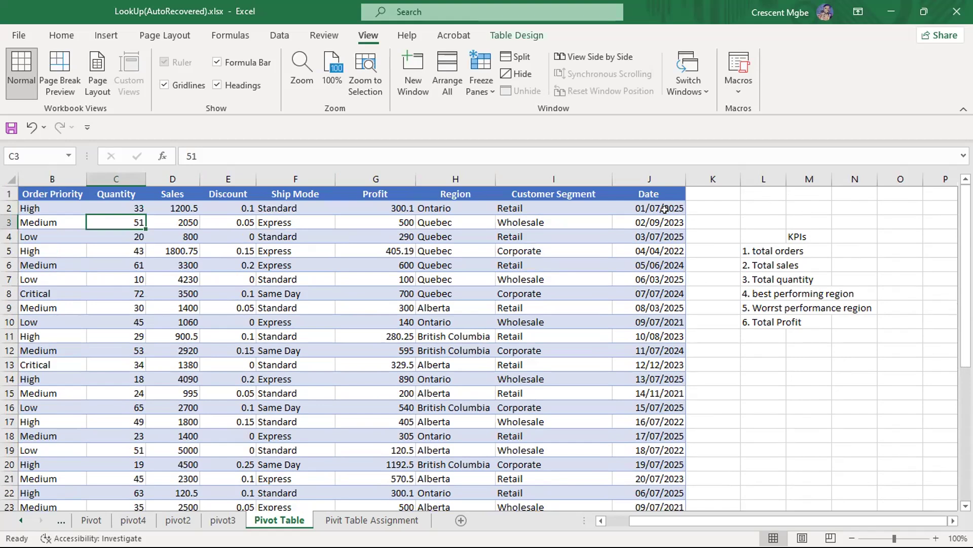
Add "7. Sales overtime" in cell L11 as the seventh KPI.
{"action": "left_click", "coordinate": [756, 338]}
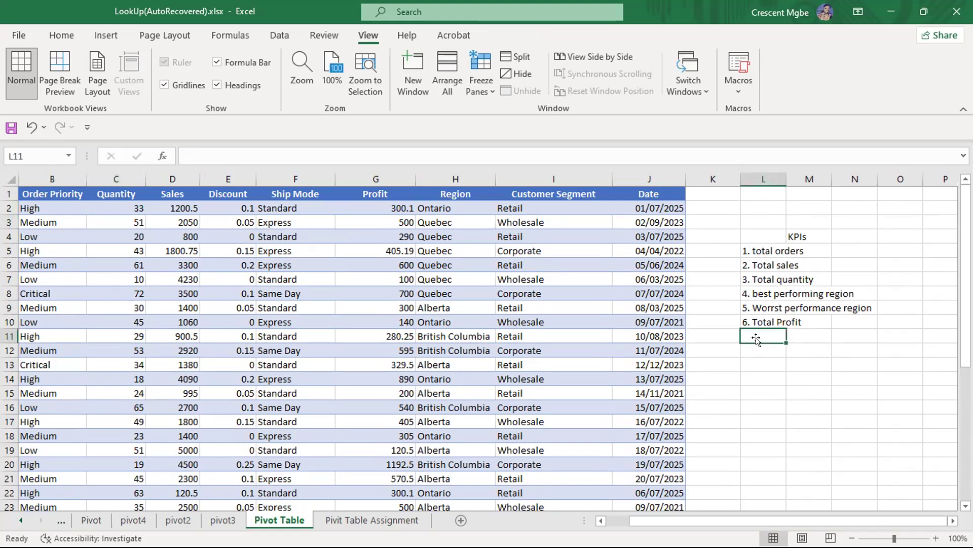
{"action": "type", "text": "7."}
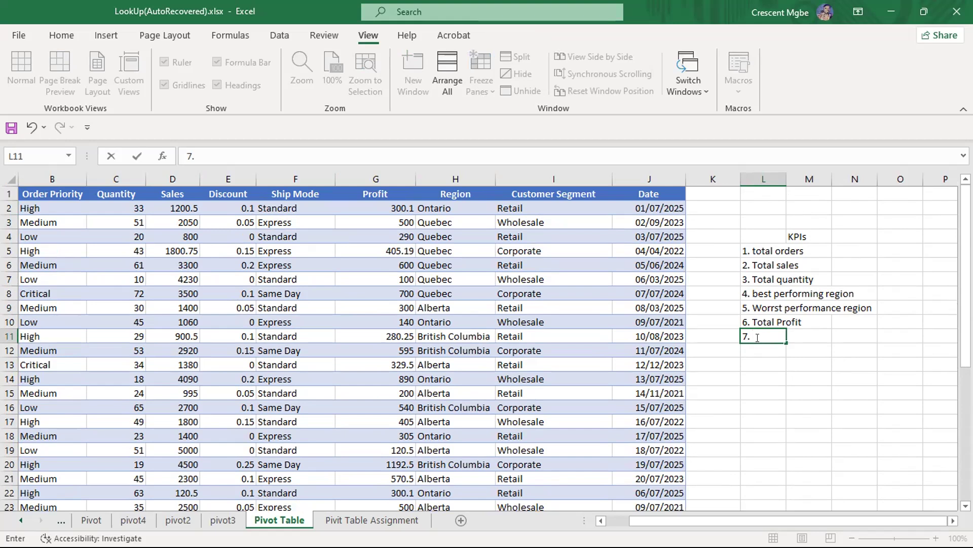
{"action": "type", "text": "Sales overtime"}
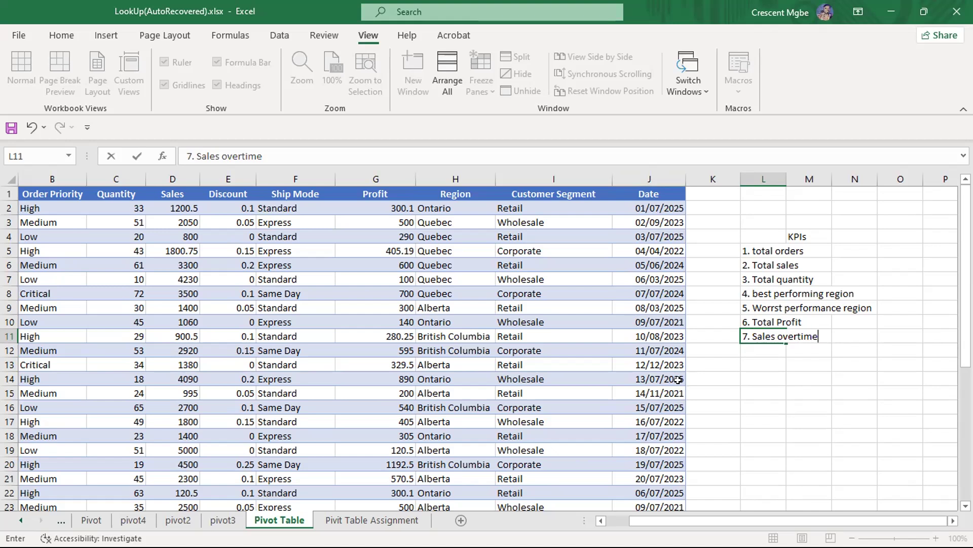
{"action": "left_click", "coordinate": [667, 394]}
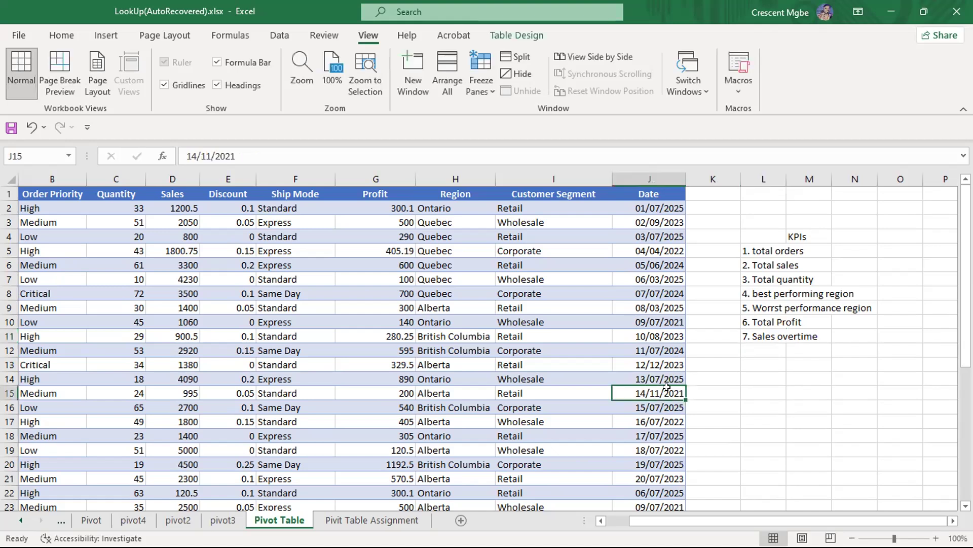
Check the sales overtime KPI against several entries in the Date column.
{"action": "left_click", "coordinate": [667, 350]}
{"action": "left_click", "coordinate": [667, 335]}
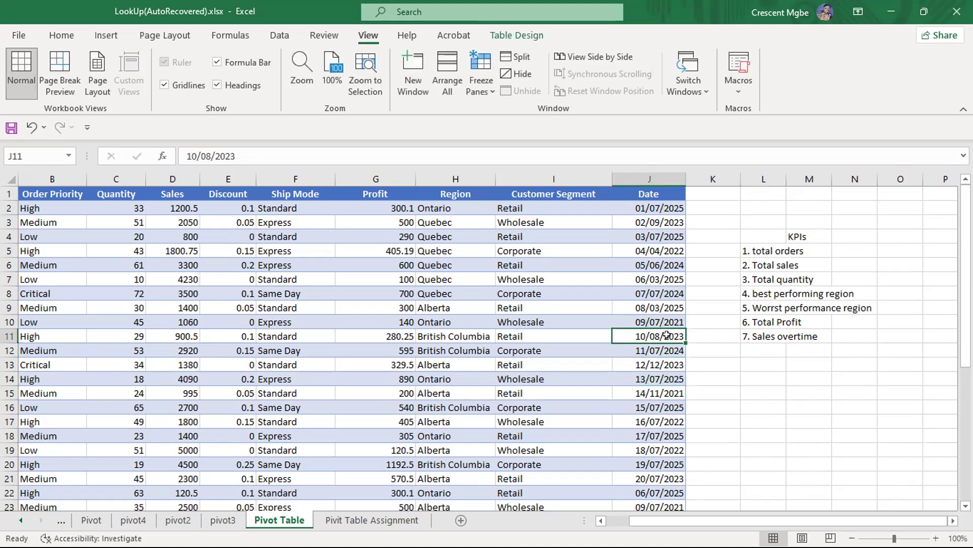
{"action": "left_click", "coordinate": [670, 292]}
{"action": "left_click", "coordinate": [672, 308]}
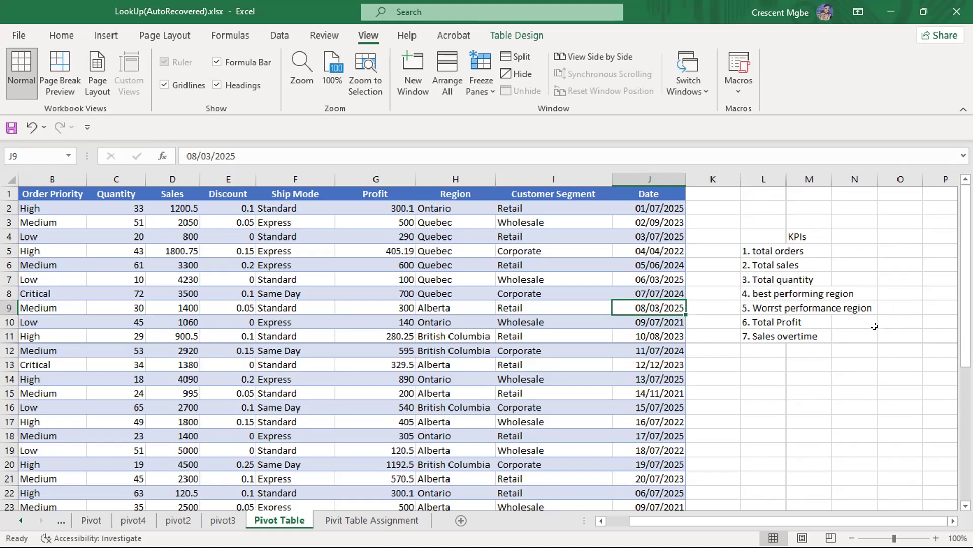
{"action": "left_click", "coordinate": [801, 336]}
{"action": "left_click", "coordinate": [773, 335]}
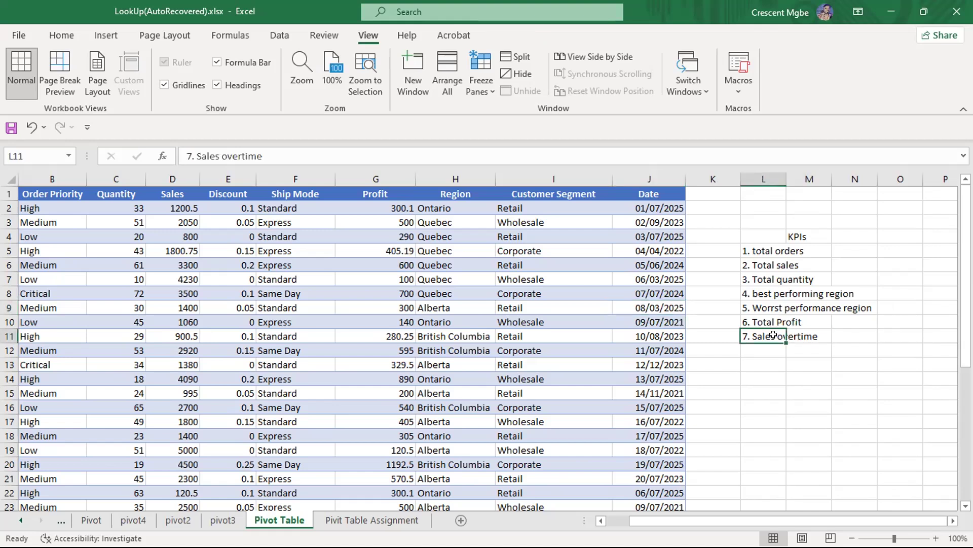
Enter the list number "8." in cell L12 for the eighth KPI.
{"action": "left_click", "coordinate": [758, 347]}
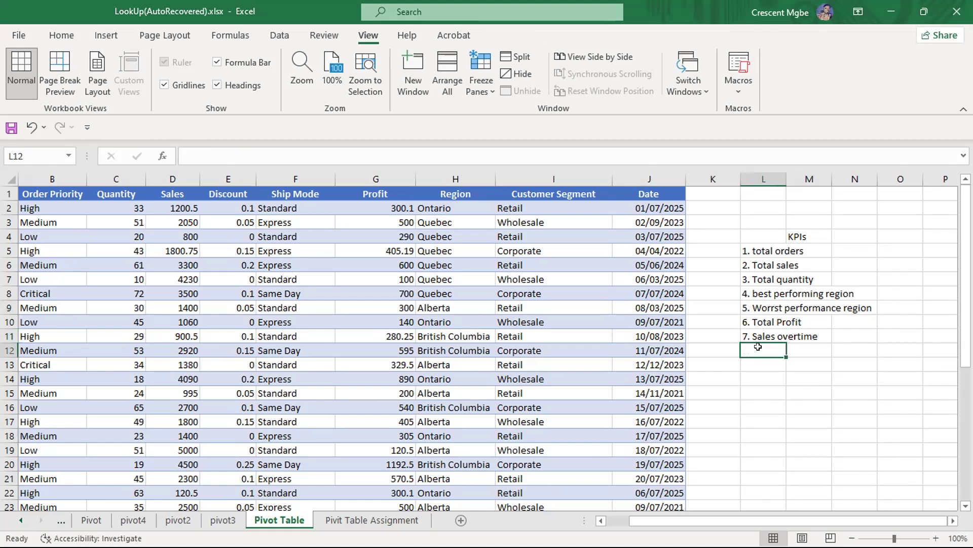
{"action": "type", "text": "8."}
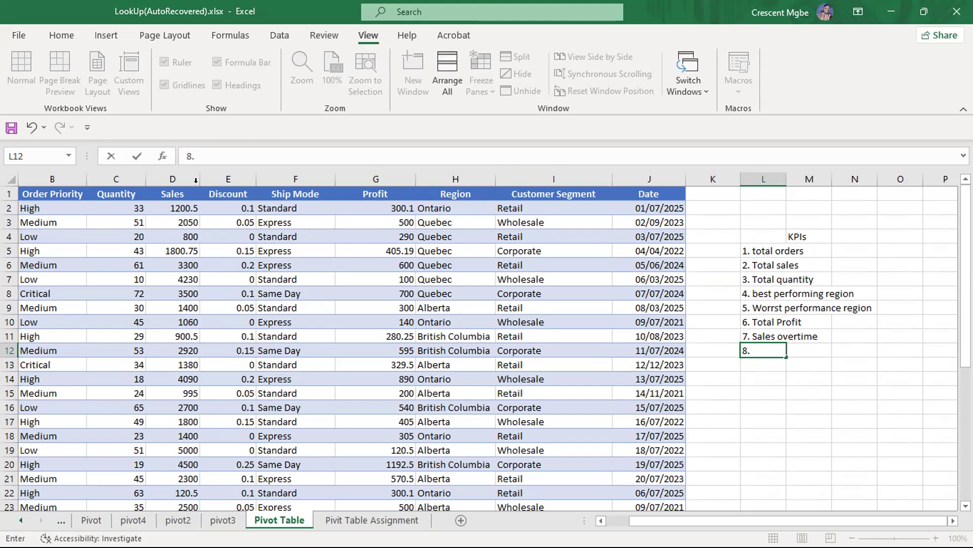
{"action": "left_click", "coordinate": [181, 174]}
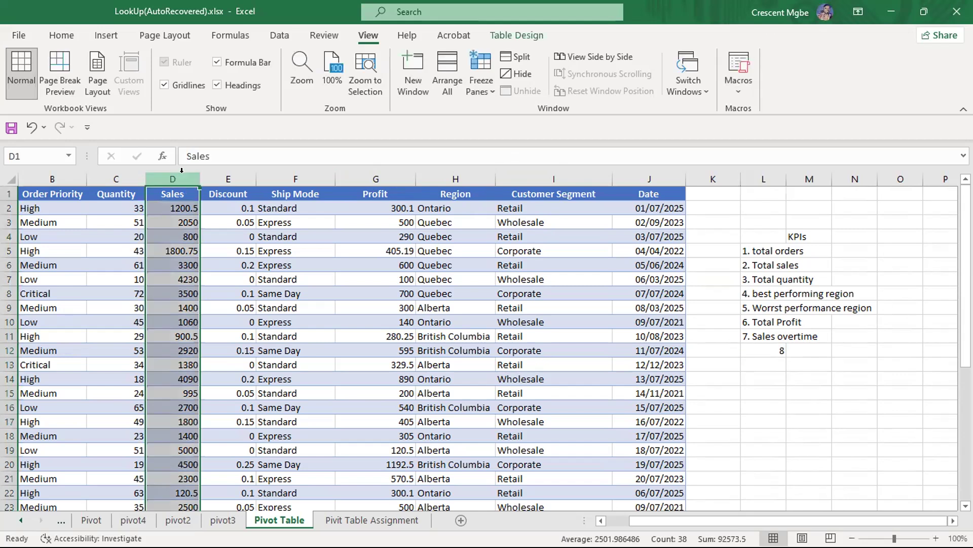
Compare the Sales and Profit columns, including the sales, discount and profit of the first order.
{"action": "left_click", "coordinate": [391, 178]}
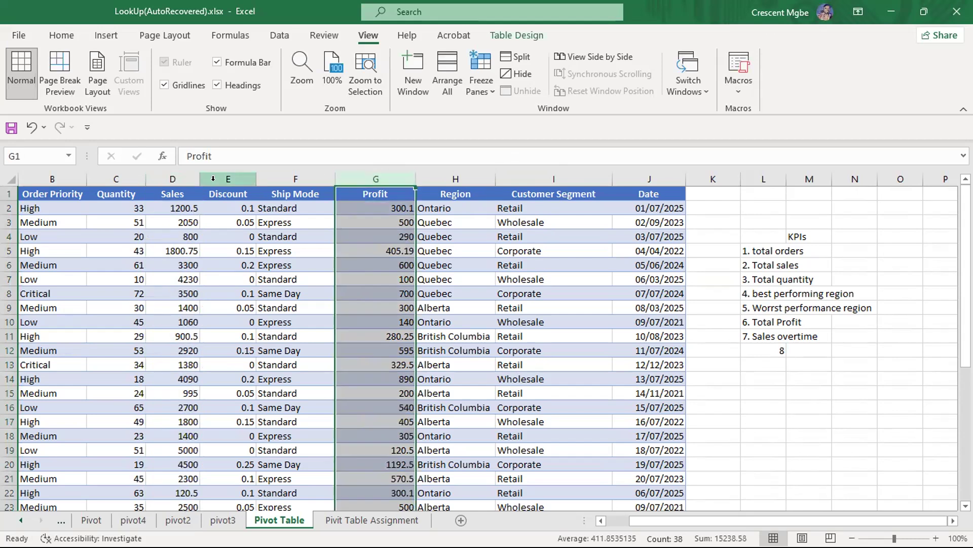
{"action": "left_click", "coordinate": [172, 174]}
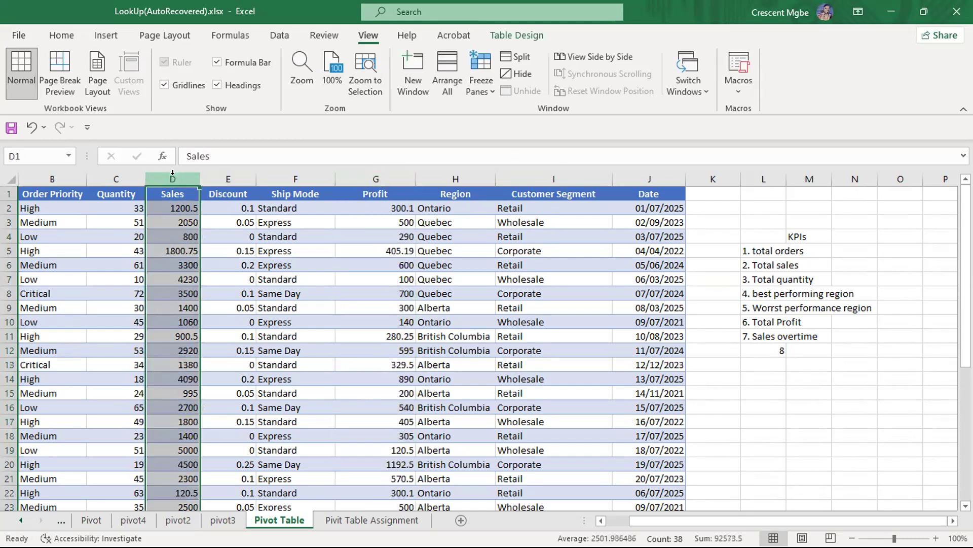
{"action": "left_click", "coordinate": [773, 337]}
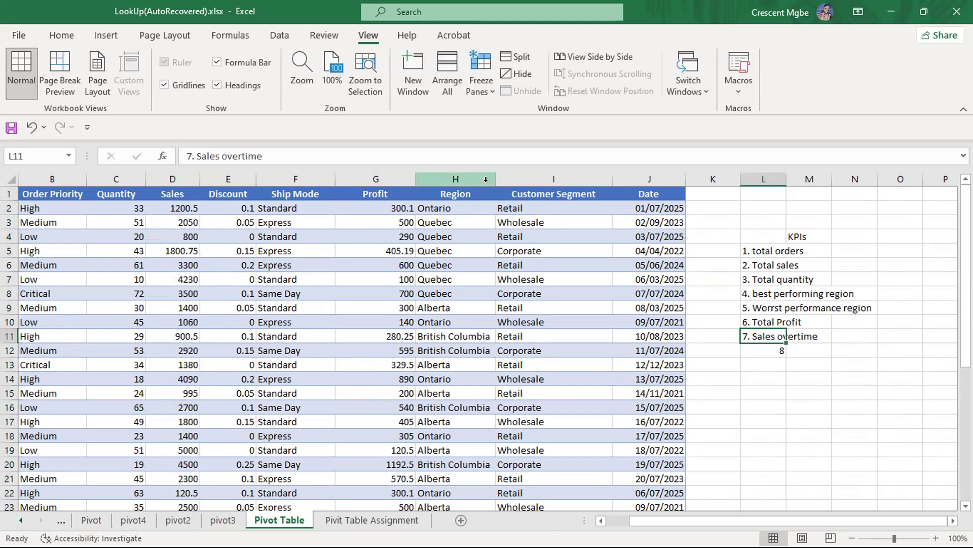
{"action": "left_click", "coordinate": [384, 177]}
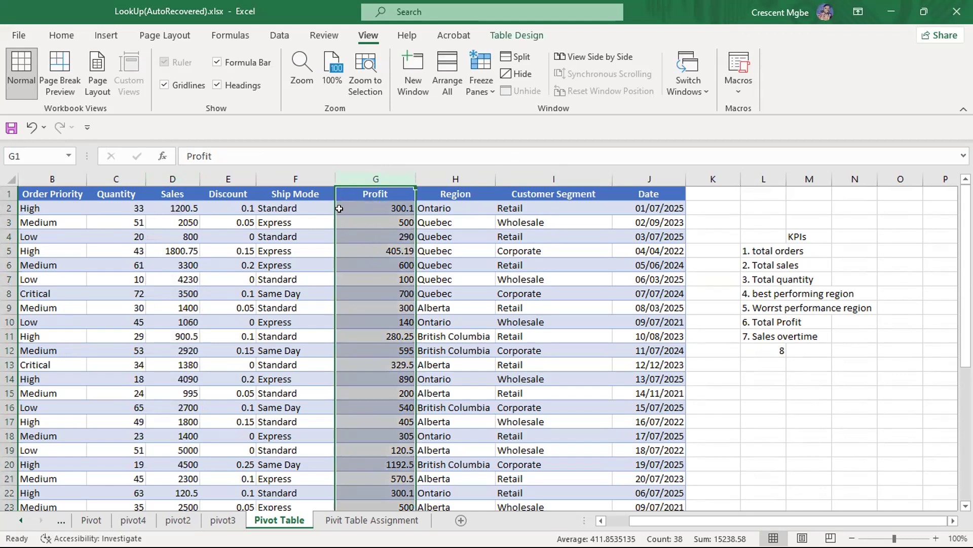
{"action": "left_click", "coordinate": [383, 206]}
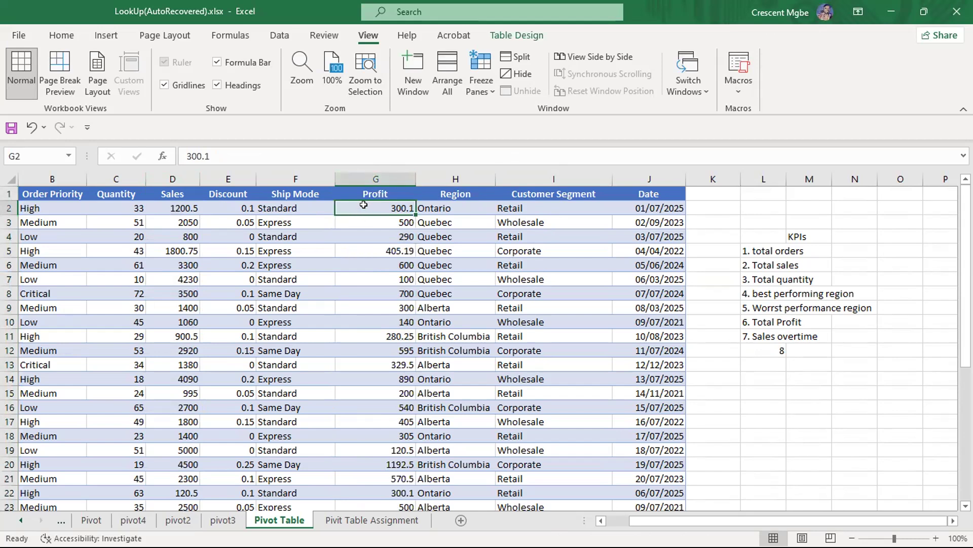
{"action": "left_click", "coordinate": [179, 209]}
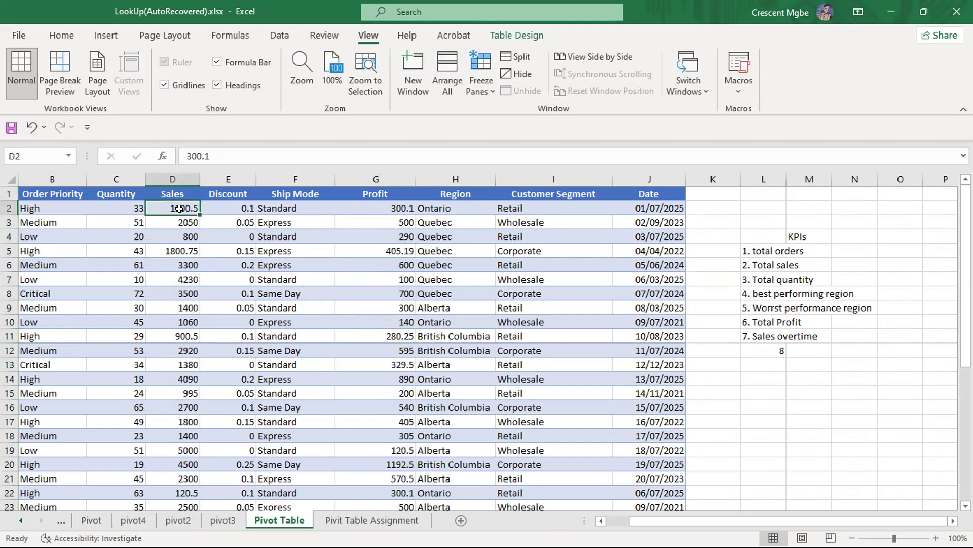
{"action": "left_click", "coordinate": [236, 207]}
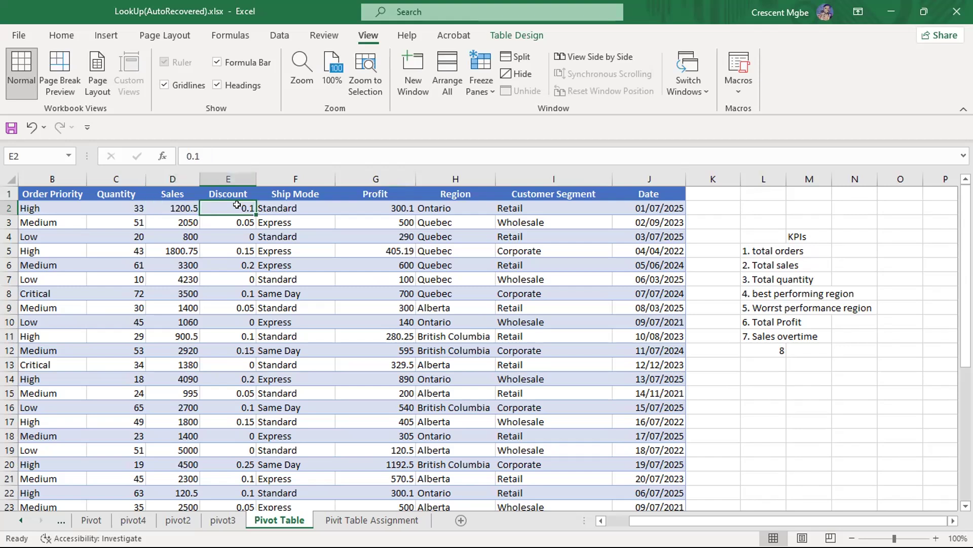
{"action": "left_click", "coordinate": [380, 209]}
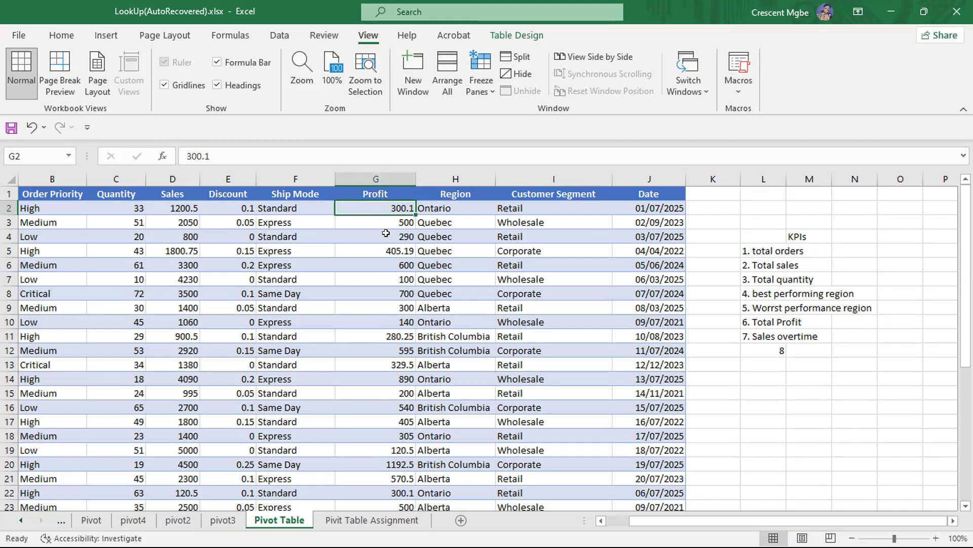
Examine the Profit column down to the last row and compare the first order's profit with its quantity.
{"action": "left_click", "coordinate": [384, 177]}
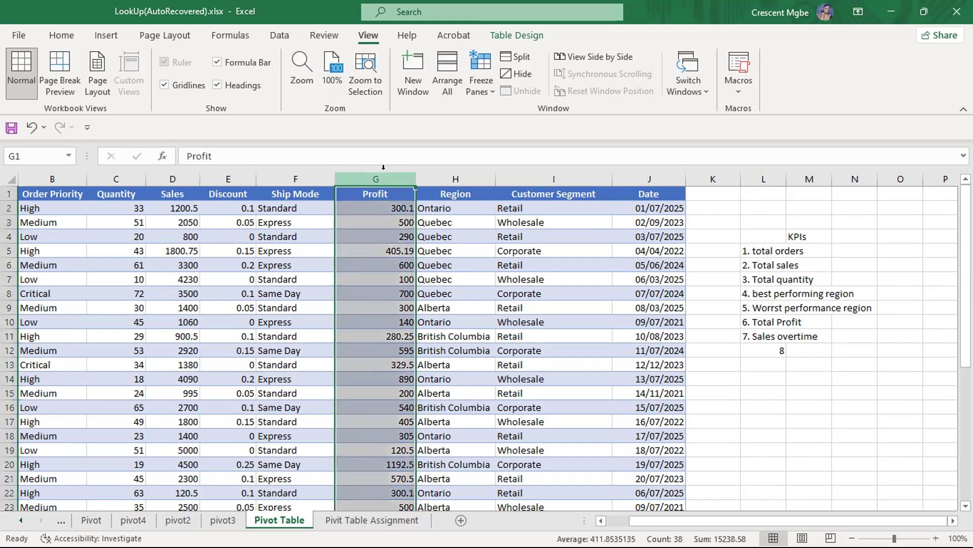
{"action": "scroll", "coordinate": [384, 278], "scroll_direction": "down", "scroll_amount": 4}
{"action": "scroll", "coordinate": [381, 385], "scroll_direction": "down", "scroll_amount": 6}
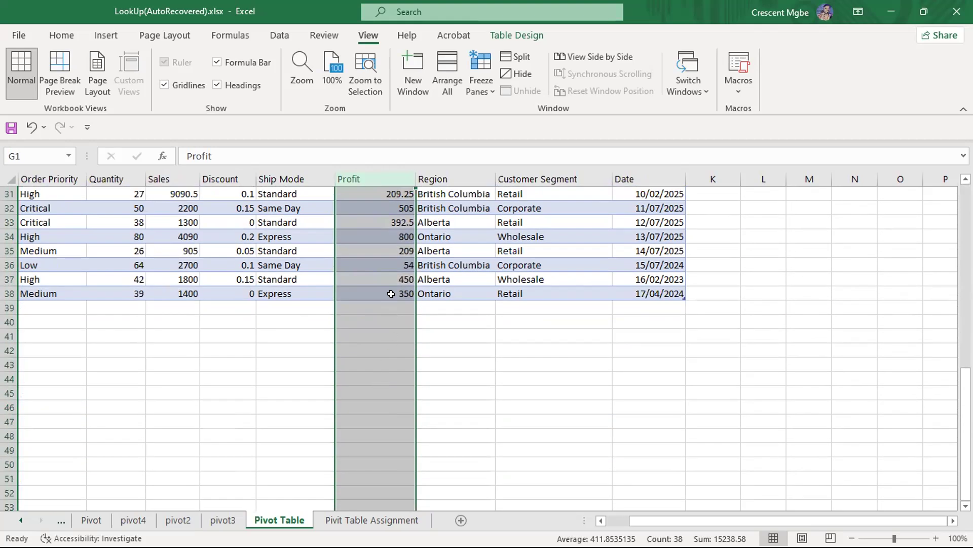
{"action": "left_click", "coordinate": [387, 293]}
{"action": "left_click", "coordinate": [384, 303]}
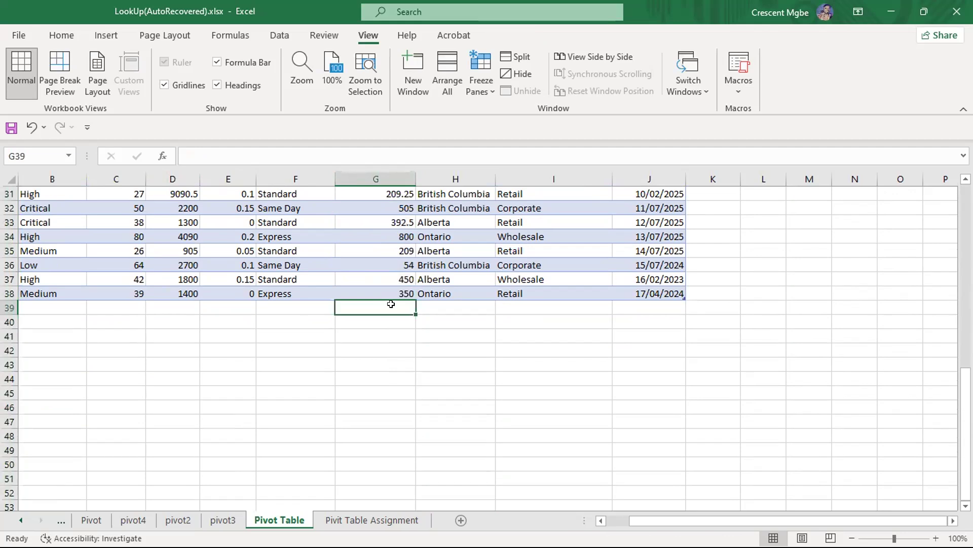
{"action": "scroll", "coordinate": [389, 300], "scroll_direction": "up", "scroll_amount": 10}
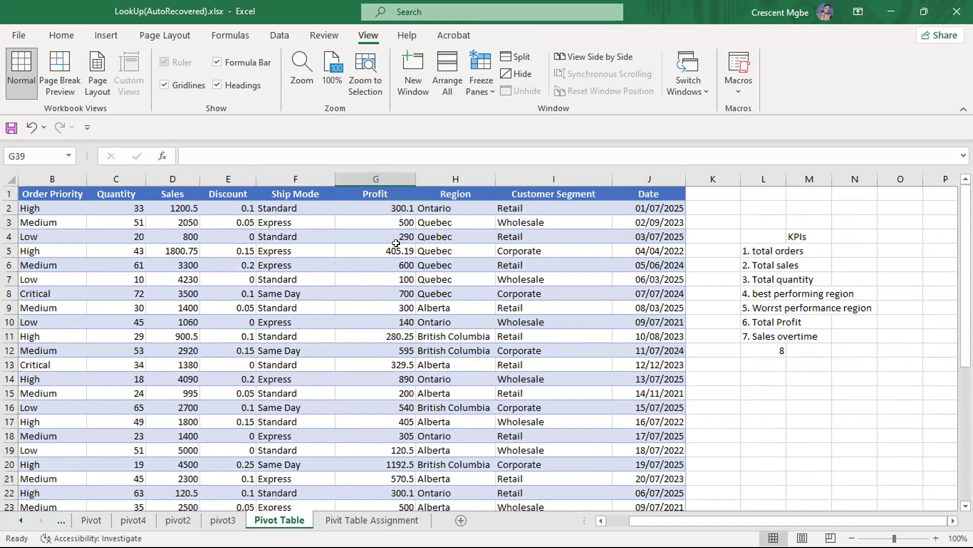
{"action": "left_click", "coordinate": [396, 205]}
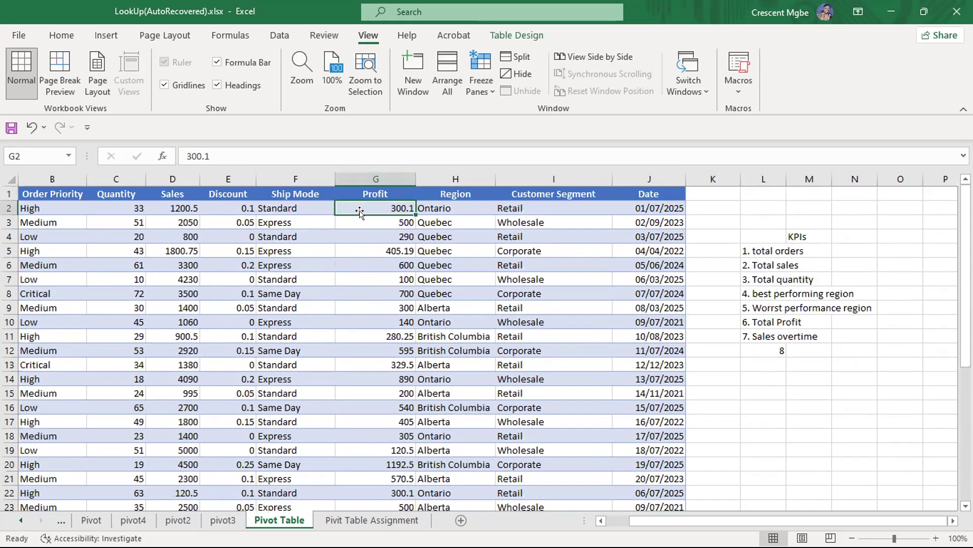
{"action": "left_click", "coordinate": [120, 203]}
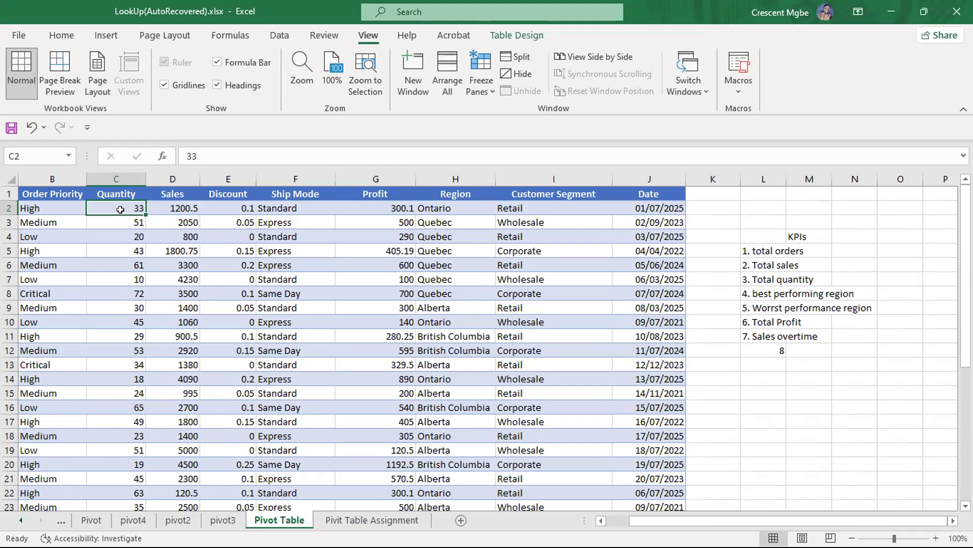
{"action": "left_click", "coordinate": [385, 204]}
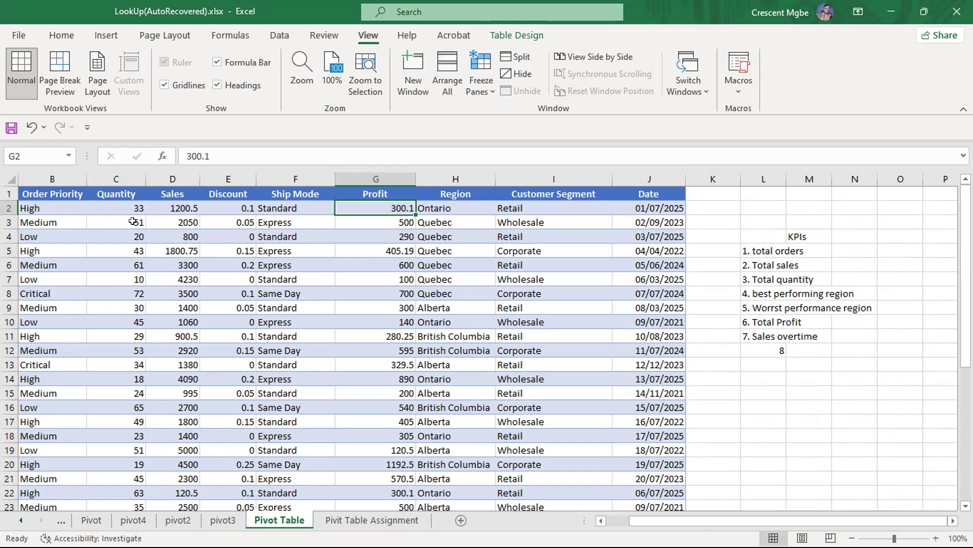
Complete the eighth KPI in cell L12 so it reads "8. sales by segment".
{"action": "left_click", "coordinate": [133, 236]}
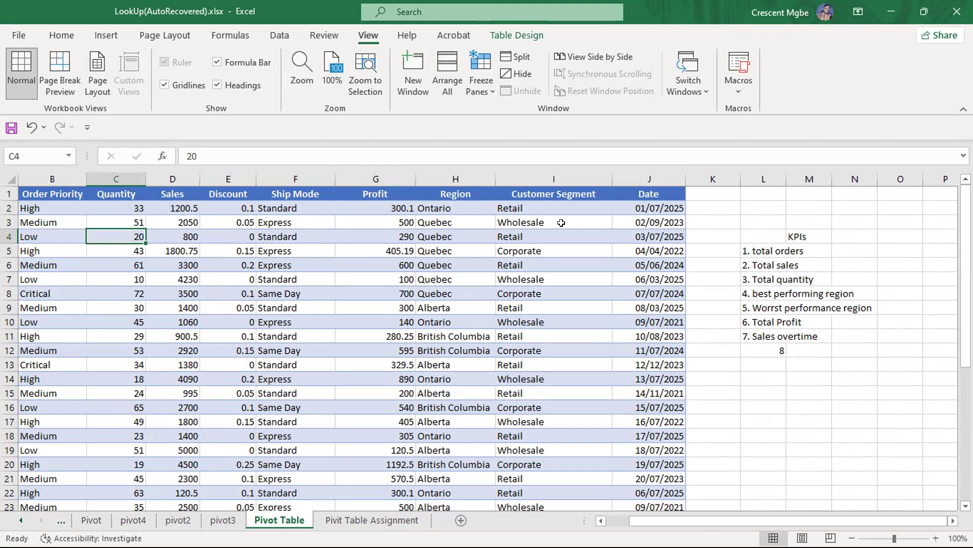
{"action": "double_click", "coordinate": [770, 348]}
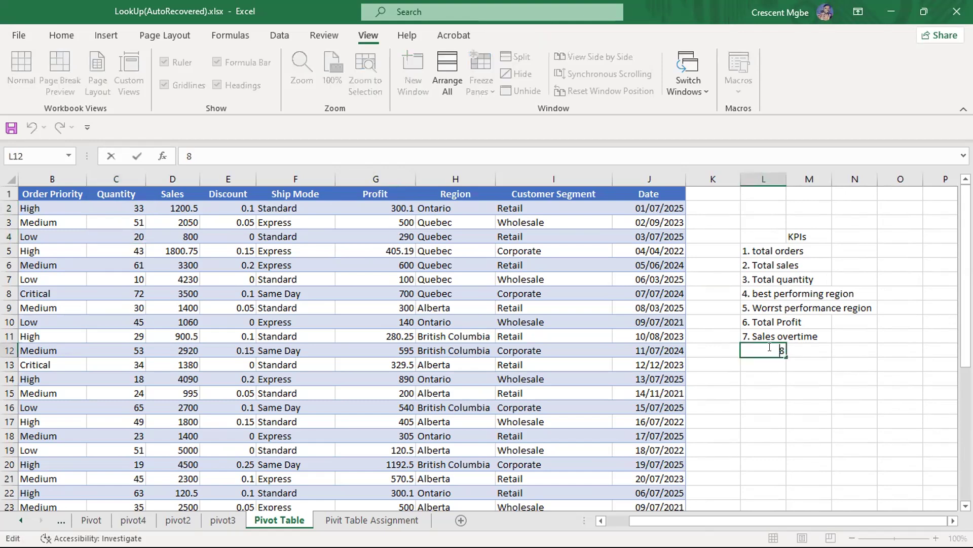
{"action": "key", "text": "Right"}
{"action": "type", "text": "."}
{"action": "type", "text": "sal;es by segment"}
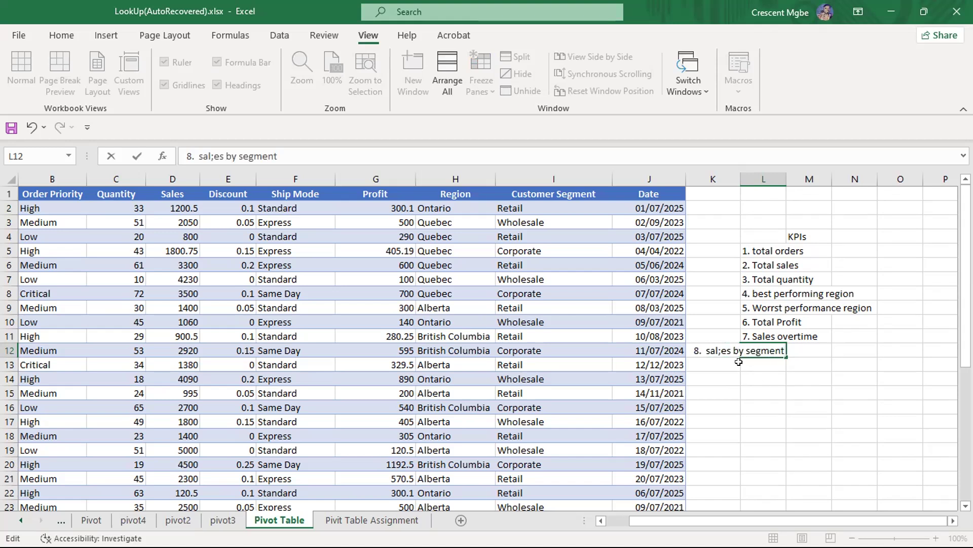
{"action": "left_click", "coordinate": [719, 349]}
{"action": "key", "text": "BackSpace"}
{"action": "left_click", "coordinate": [828, 400]}
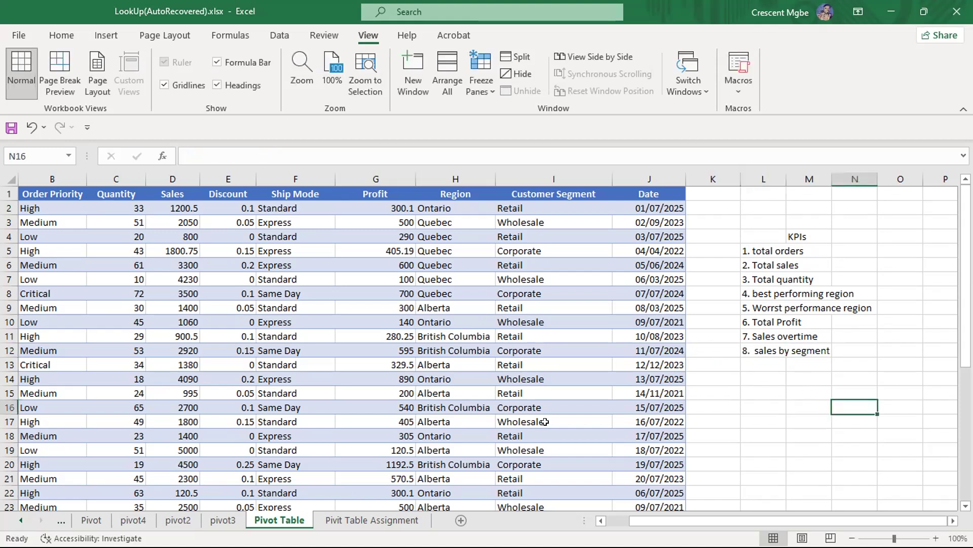
Add the ninth KPI "9. Average sales per region" in cell L13.
{"action": "left_click", "coordinate": [758, 360]}
{"action": "type", "text": "9"}
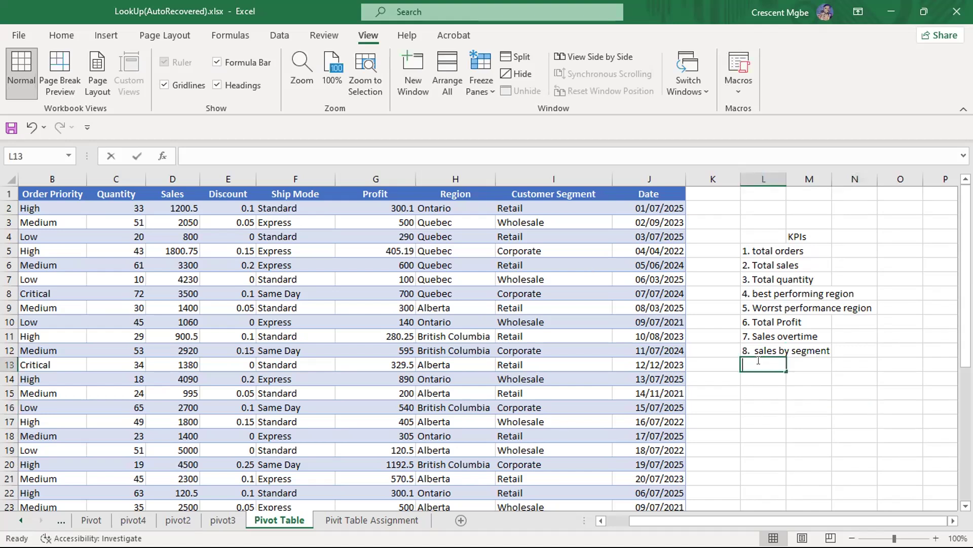
{"action": "type", "text": "."}
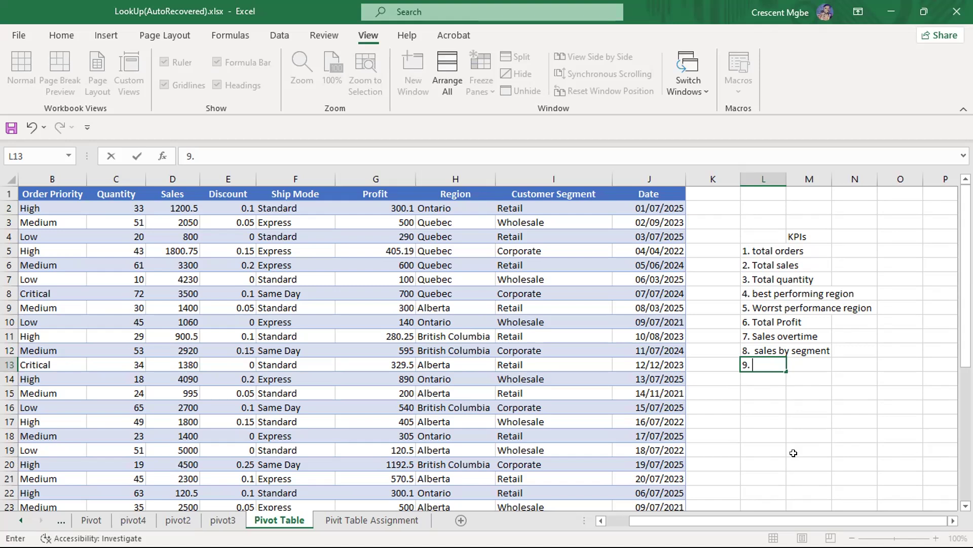
{"action": "type", "text": "A"}
{"action": "type", "text": "vo"}
{"action": "key", "text": "BackSpace"}
{"action": "type", "text": "erage sales per region"}
{"action": "left_click", "coordinate": [805, 443]}
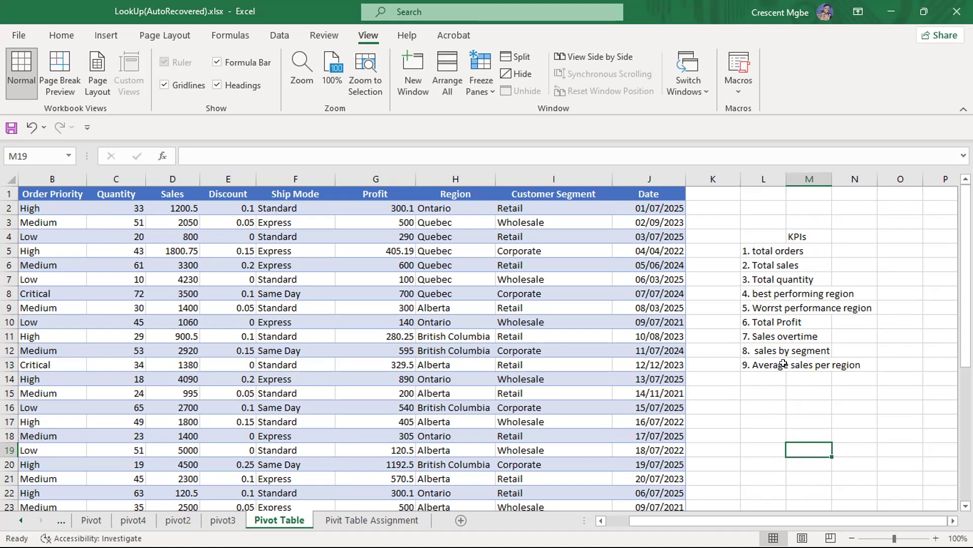
Add the tenth KPI "10. shipment mode against sales" in cell L14.
{"action": "left_click", "coordinate": [759, 375]}
{"action": "type", "text": "10."}
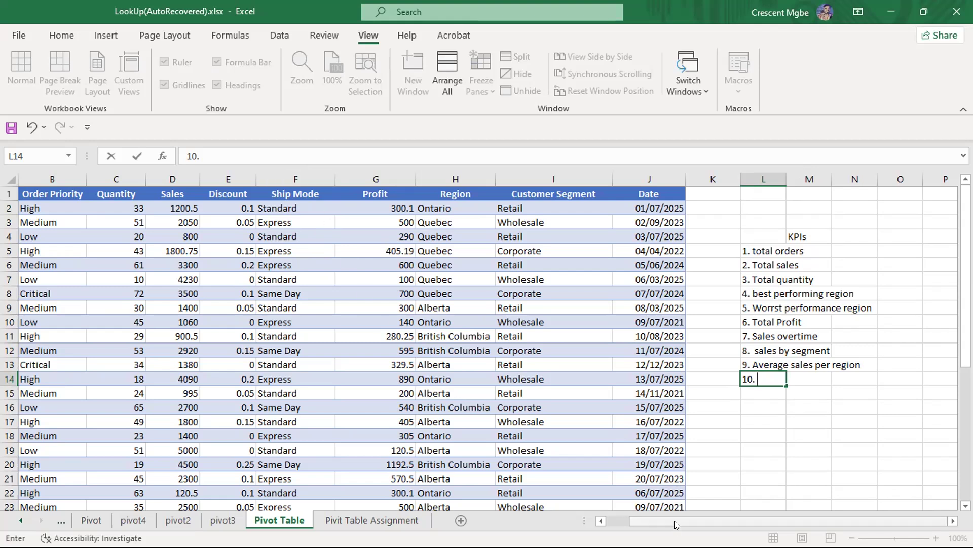
{"action": "left_click_drag", "start_coordinate": [675, 520], "coordinate": [608, 514]}
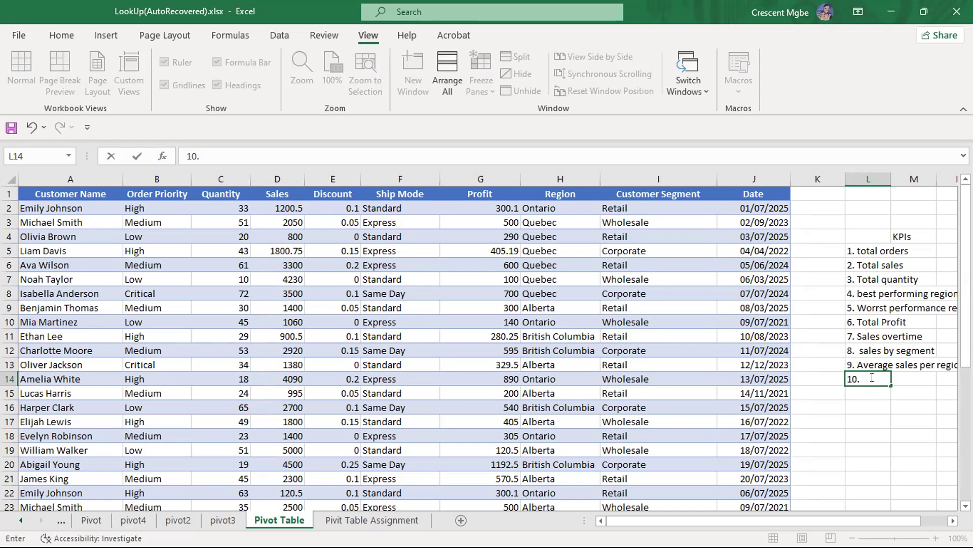
{"action": "type", "text": "shipment n"}
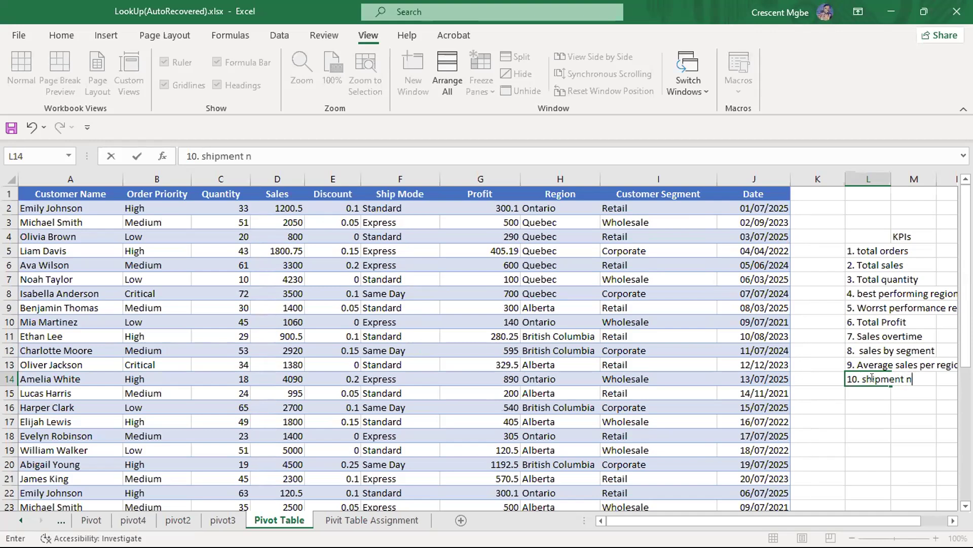
{"action": "key", "text": "BackSpace"}
{"action": "type", "text": "moe"}
{"action": "key", "text": "BackSpace"}
{"action": "type", "text": "de agsint"}
{"action": "key", "text": "BackSpace"}
{"action": "key", "text": "BackSpace"}
{"action": "key", "text": "BackSpace"}
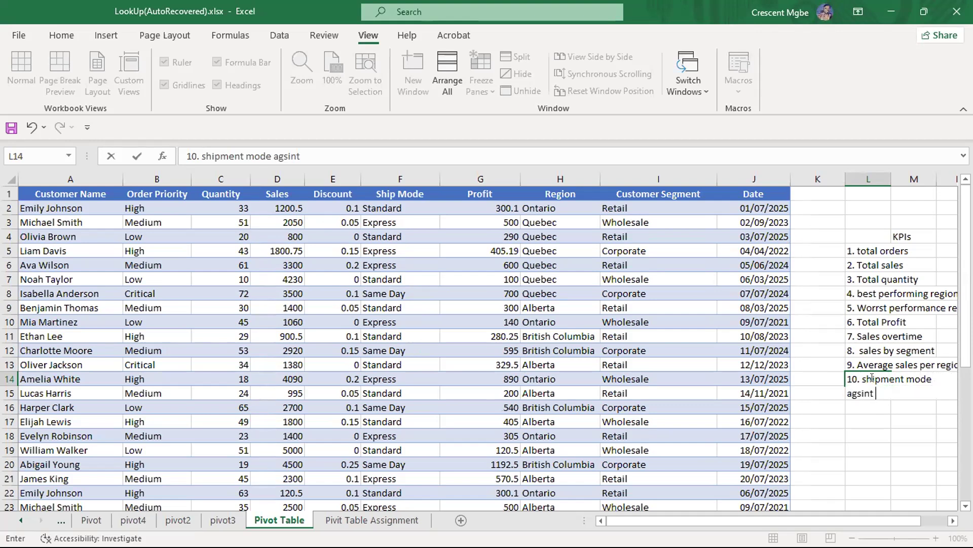
{"action": "key", "text": "BackSpace"}
{"action": "type", "text": "ainst sales"}
{"action": "left_click", "coordinate": [912, 438]}
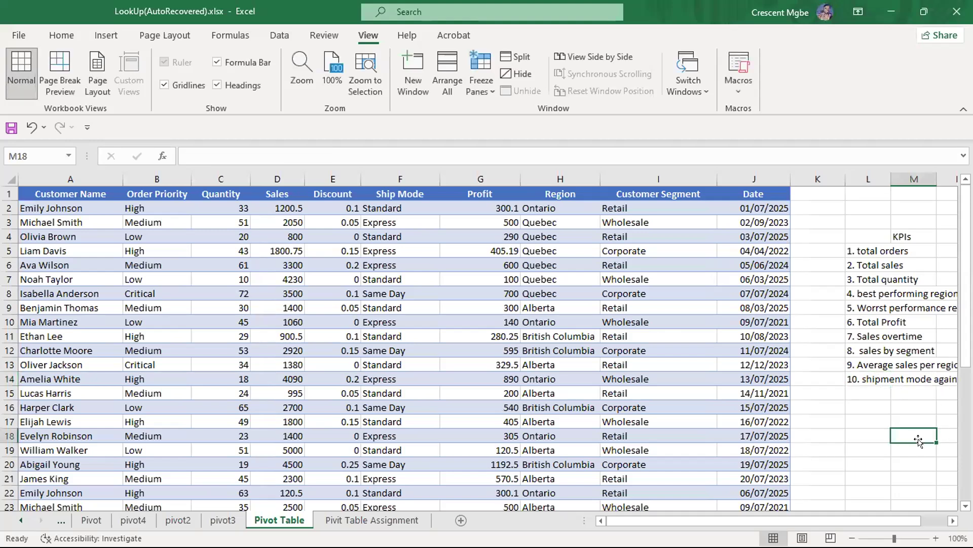
Make the "KPIs" heading in cell M4 bold.
{"action": "left_click_drag", "start_coordinate": [809, 519], "coordinate": [844, 520]}
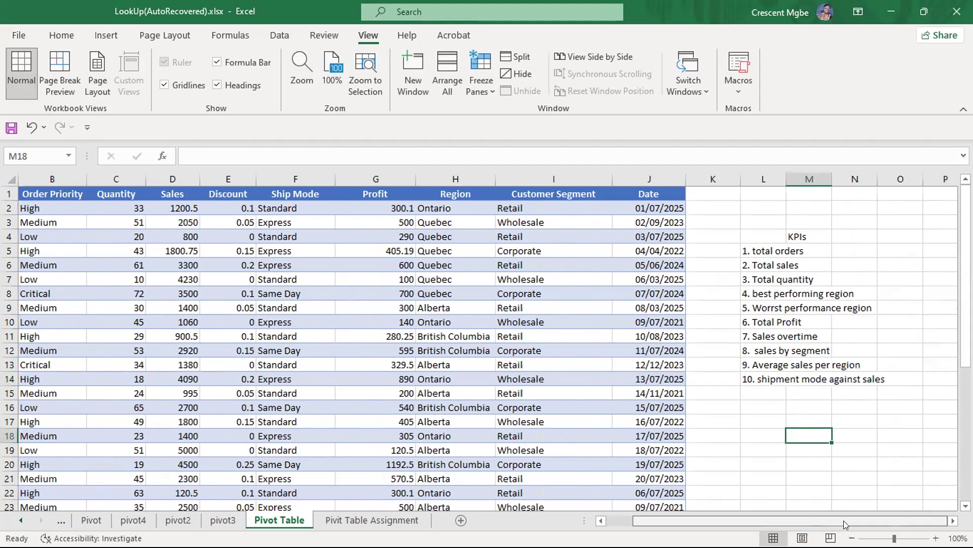
{"action": "left_click", "coordinate": [804, 234]}
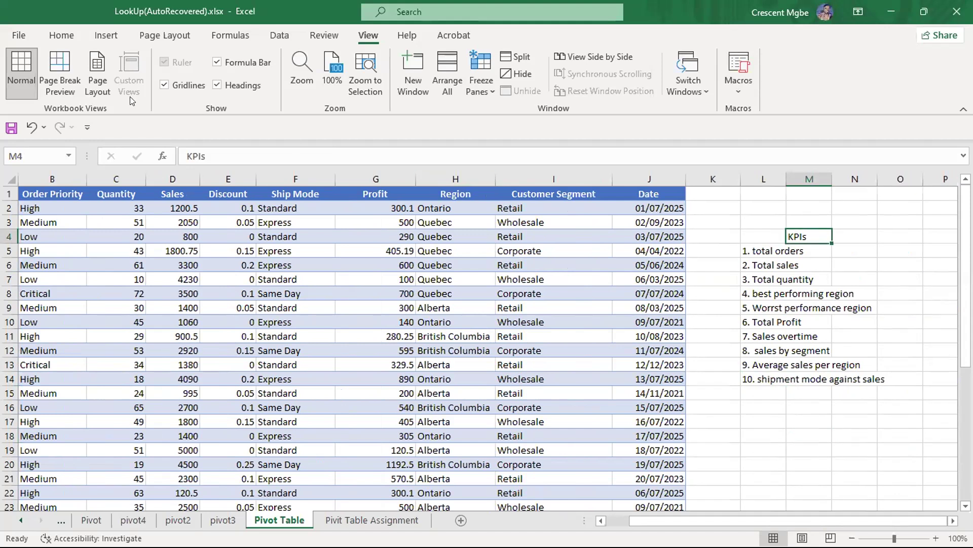
{"action": "left_click", "coordinate": [56, 34]}
{"action": "left_click", "coordinate": [81, 84]}
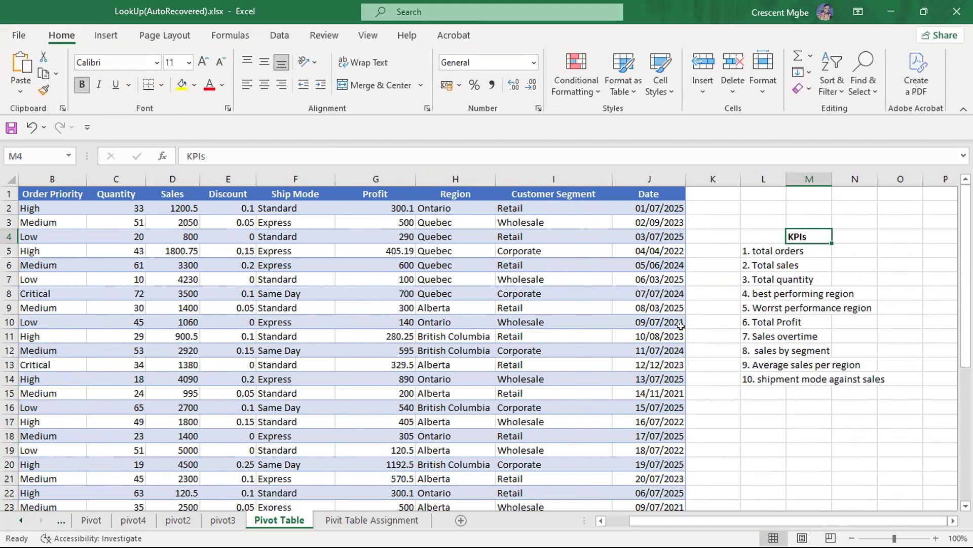
{"action": "left_click", "coordinate": [902, 449]}
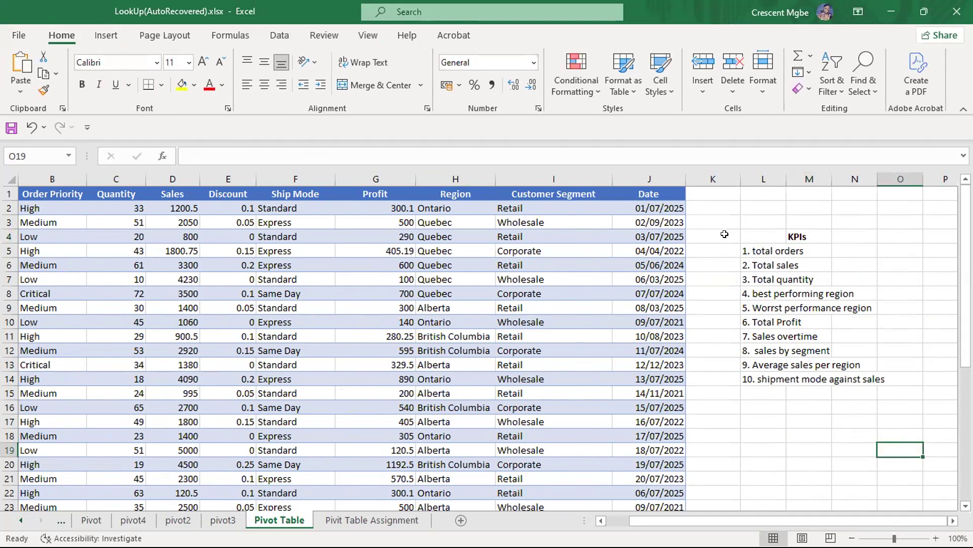
Review the complete KPI list as a block and check the order table down to its last row.
{"action": "left_click_drag", "start_coordinate": [724, 233], "coordinate": [897, 397]}
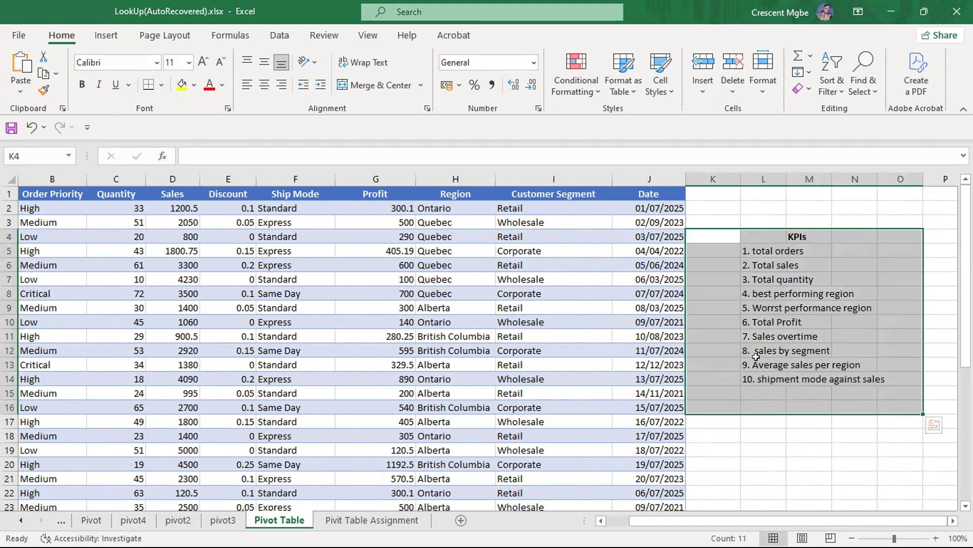
{"action": "left_click", "coordinate": [750, 236]}
{"action": "left_click", "coordinate": [716, 237]}
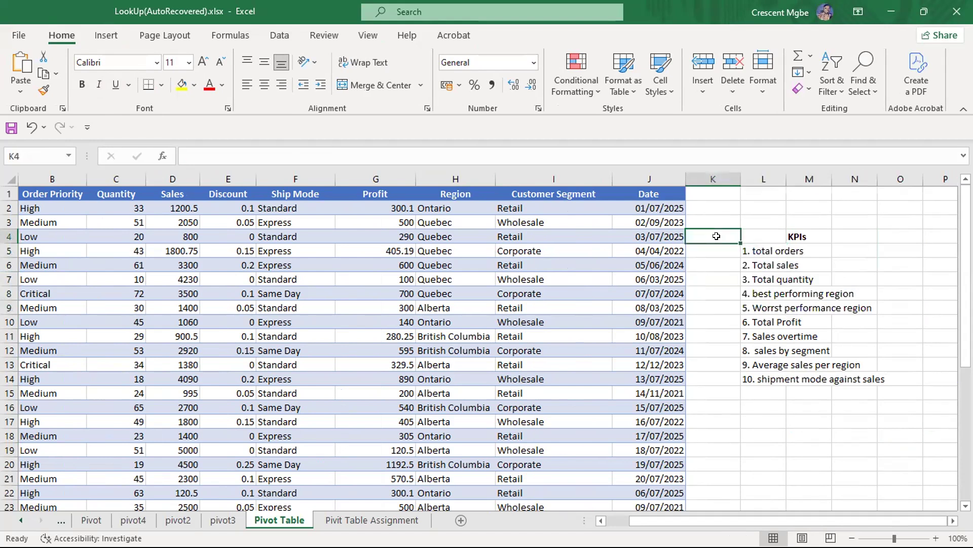
{"action": "left_click_drag", "start_coordinate": [716, 237], "coordinate": [887, 399]}
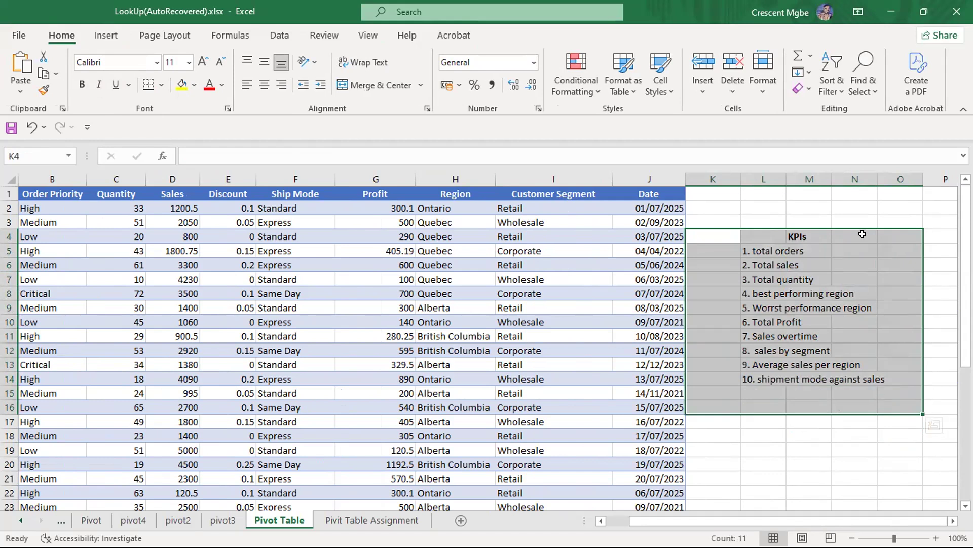
{"action": "left_click", "coordinate": [926, 222]}
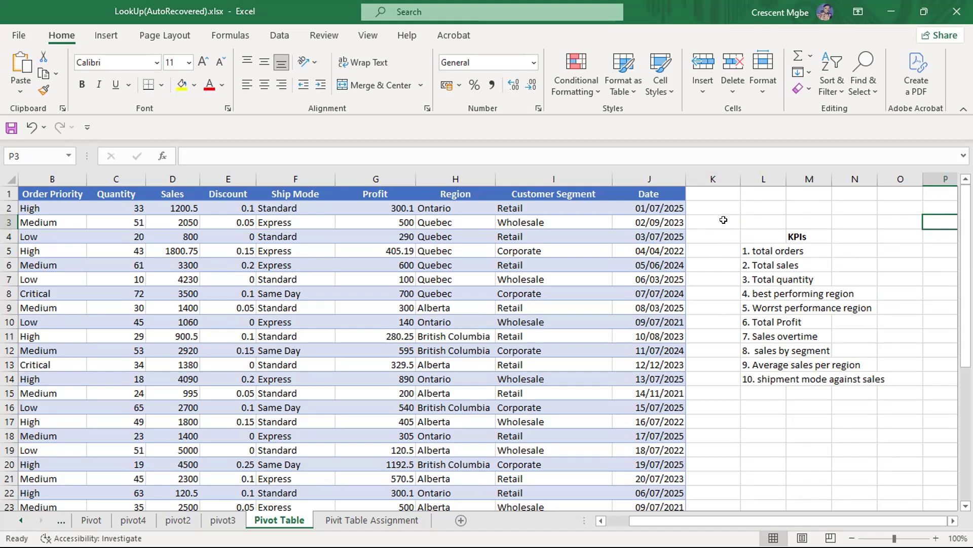
{"action": "left_click_drag", "start_coordinate": [721, 218], "coordinate": [910, 402]}
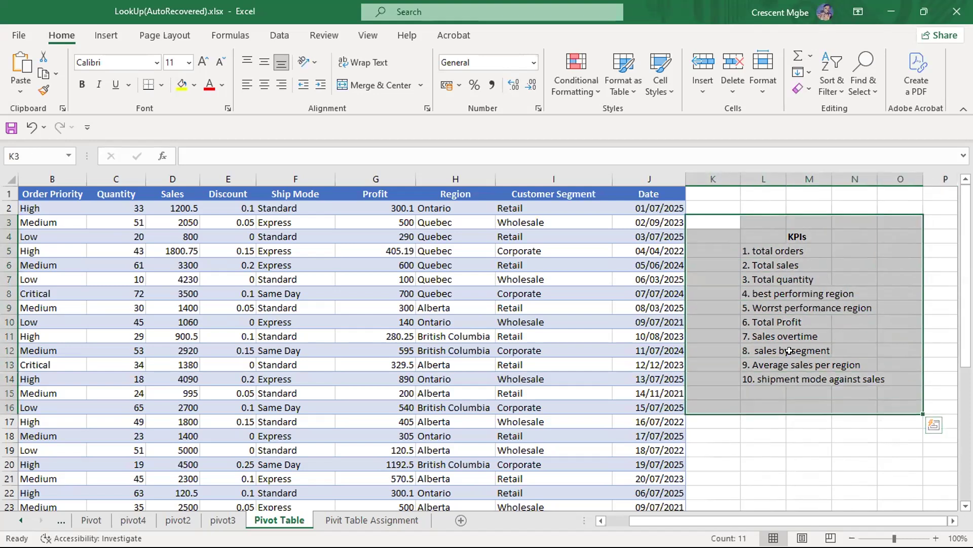
{"action": "left_click", "coordinate": [905, 247]}
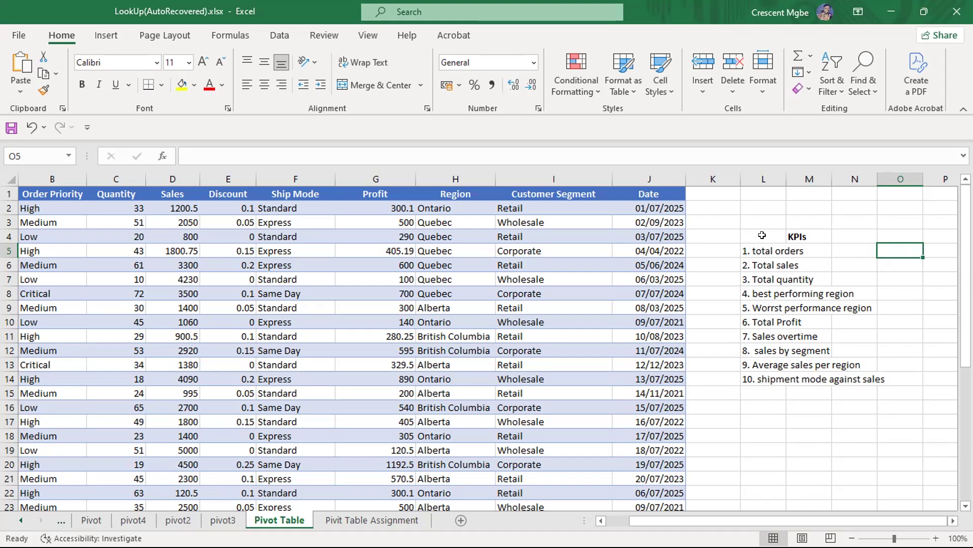
{"action": "scroll", "coordinate": [760, 235], "scroll_direction": "down", "scroll_amount": 7}
{"action": "scroll", "coordinate": [762, 235], "scroll_direction": "down", "scroll_amount": 5}
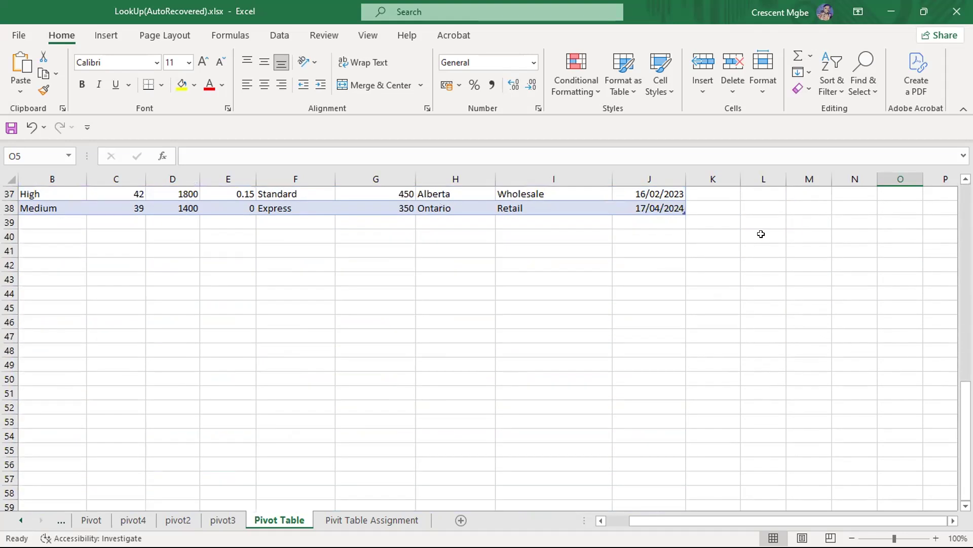
{"action": "scroll", "coordinate": [760, 233], "scroll_direction": "up", "scroll_amount": 12}
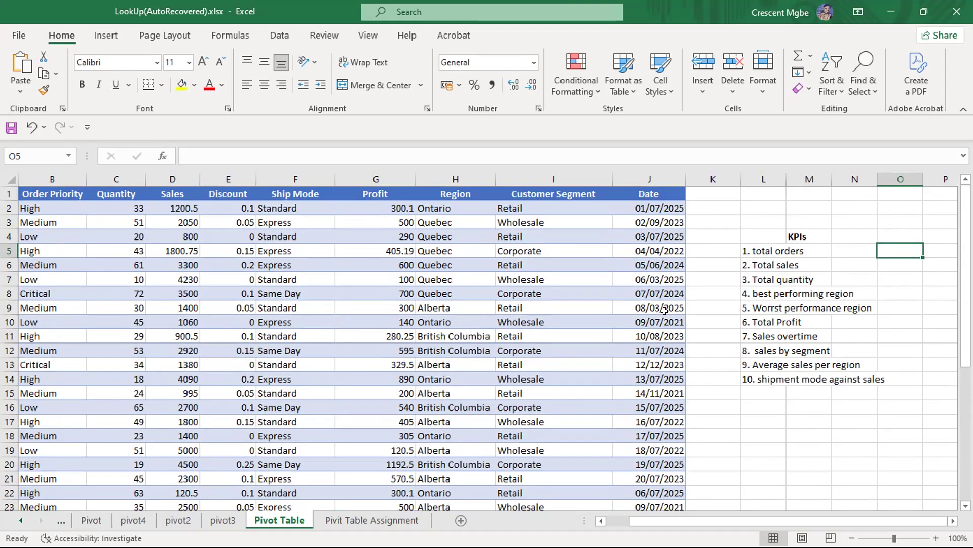
Switch to the Dashboard Template Practice workbook and examine the Dataset sheet's columns and its rows down to the last record.
{"action": "key", "text": "super+Tab"}
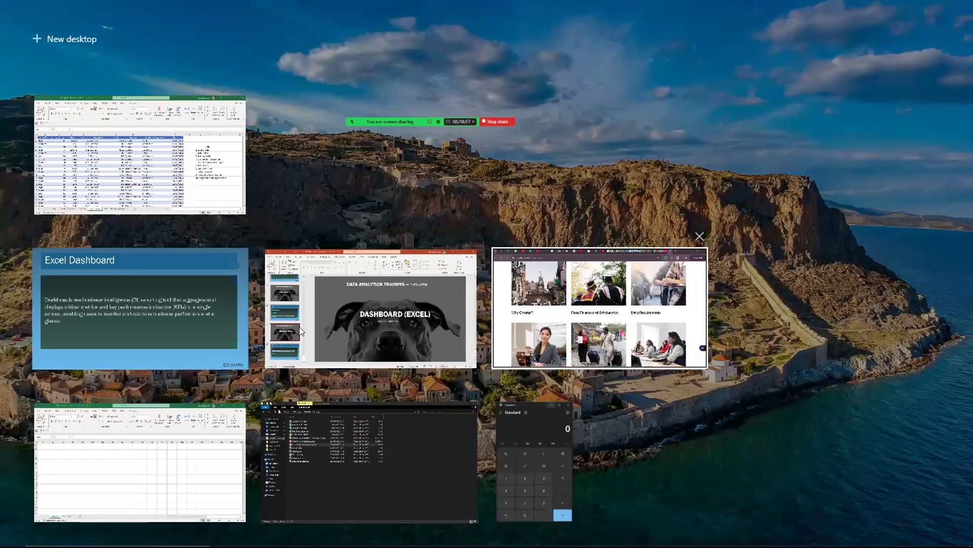
{"action": "left_click", "coordinate": [167, 457]}
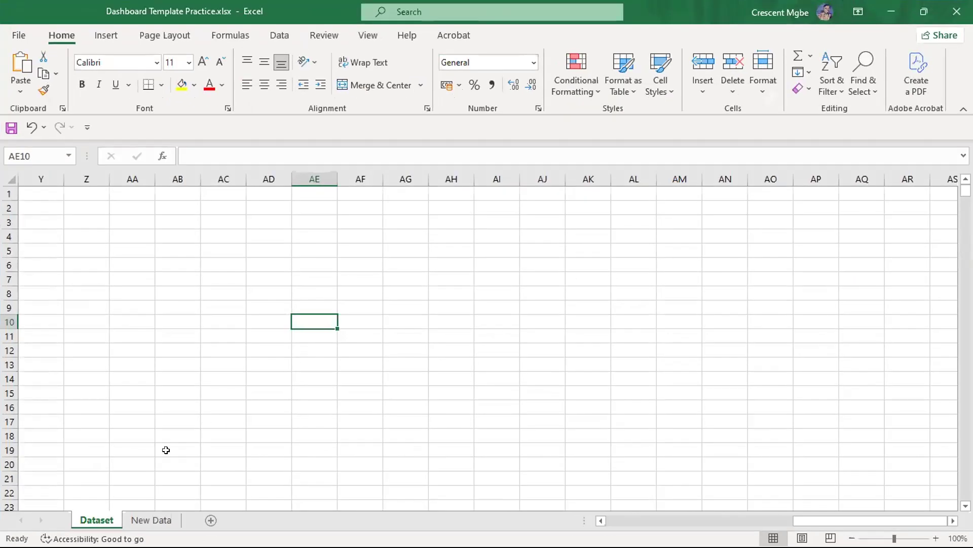
{"action": "left_click_drag", "start_coordinate": [832, 520], "coordinate": [634, 520]}
{"action": "scroll", "coordinate": [329, 300], "scroll_direction": "down", "scroll_amount": 10}
{"action": "scroll", "coordinate": [329, 301], "scroll_direction": "down", "scroll_amount": 6}
{"action": "scroll", "coordinate": [329, 300], "scroll_direction": "up", "scroll_amount": 16}
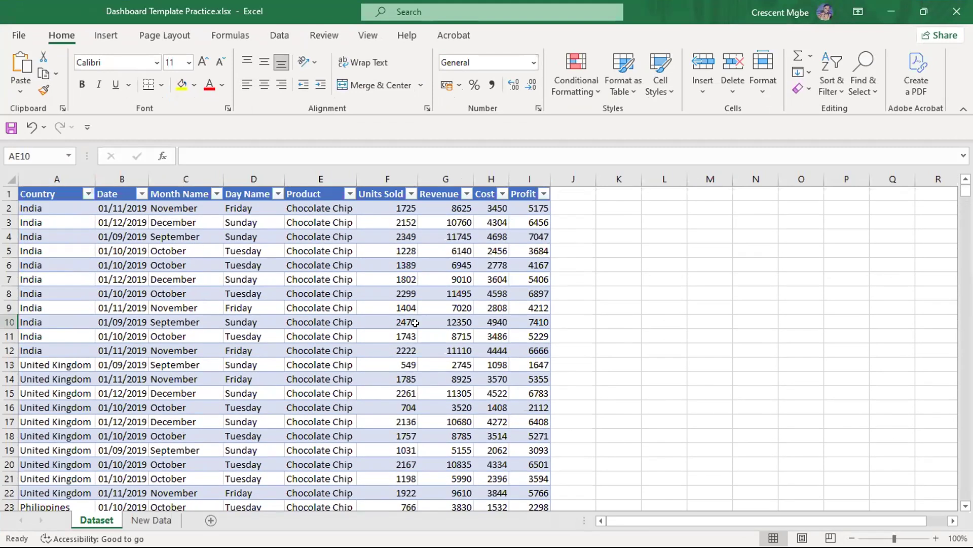
{"action": "scroll", "coordinate": [383, 279], "scroll_direction": "down", "scroll_amount": 14}
{"action": "left_click_drag", "start_coordinate": [965, 208], "coordinate": [965, 493]}
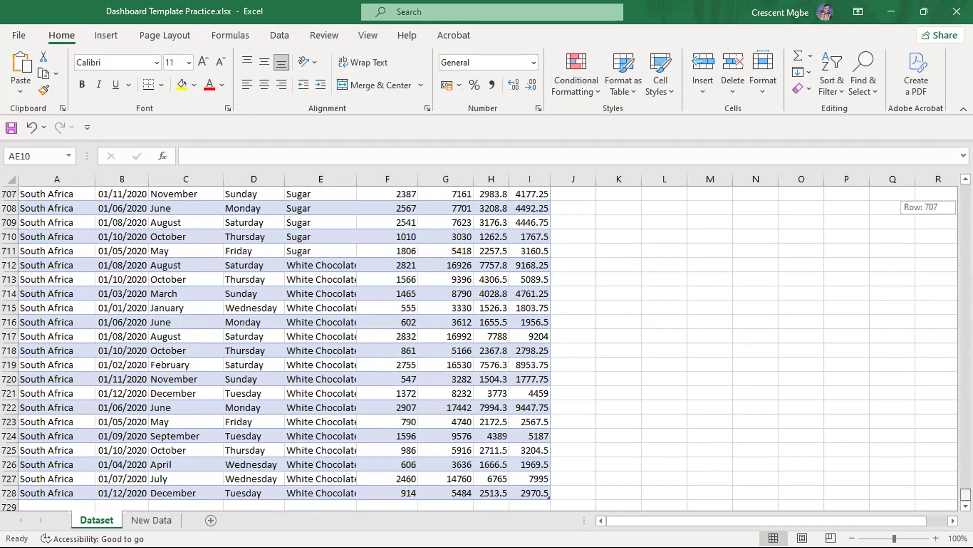
{"action": "scroll", "coordinate": [62, 437], "scroll_direction": "down", "scroll_amount": 3}
{"action": "scroll", "coordinate": [62, 437], "scroll_direction": "down", "scroll_amount": 2}
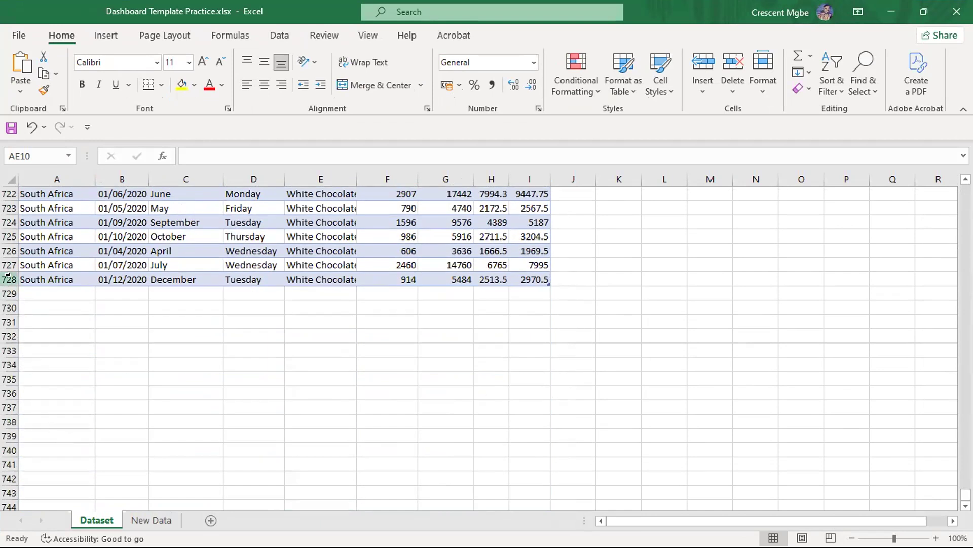
{"action": "scroll", "coordinate": [629, 314], "scroll_direction": "up", "scroll_amount": 5}
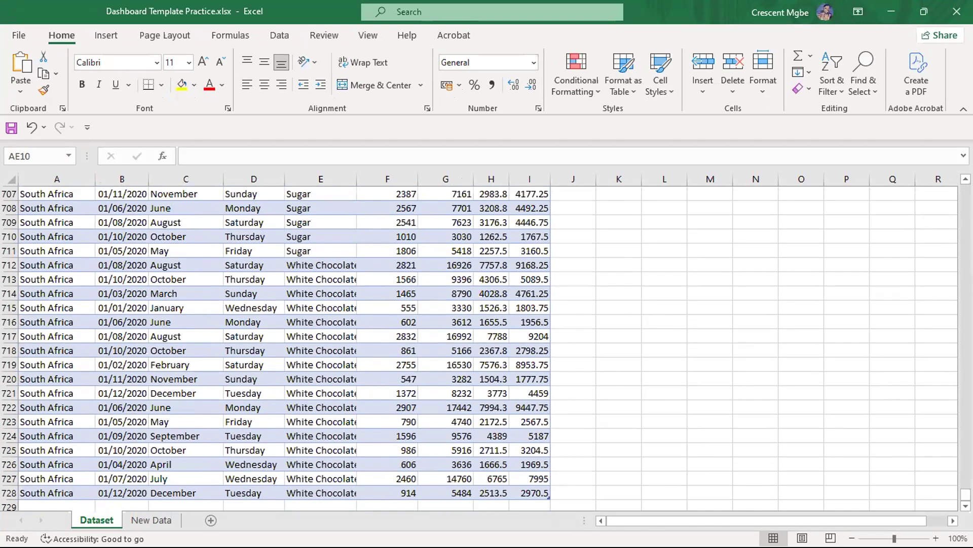
{"action": "left_click_drag", "start_coordinate": [965, 494], "coordinate": [961, 188]}
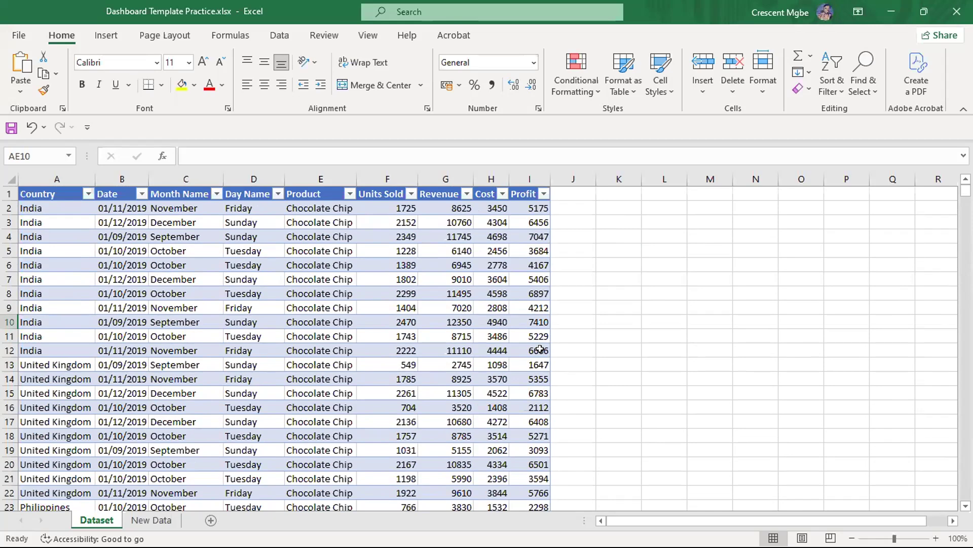
Switch back to the LookUp(AutoRecovered) workbook and review the KPI list beside the order table.
{"action": "key", "text": "super+Tab"}
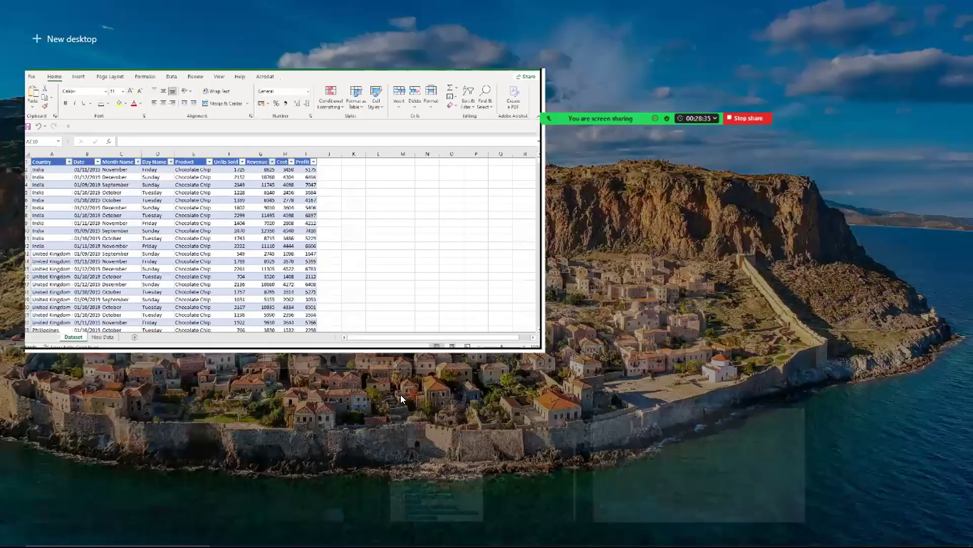
{"action": "left_click", "coordinate": [369, 165]}
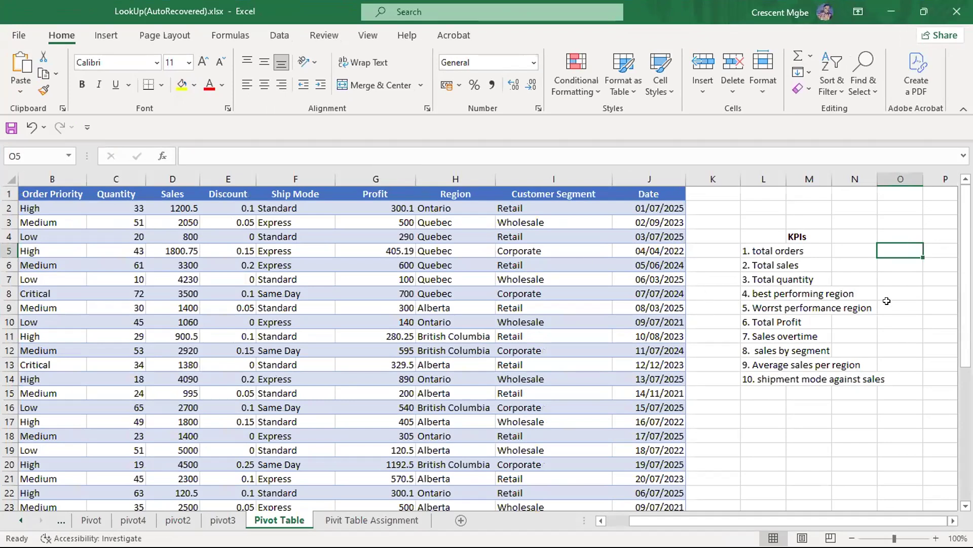
{"action": "left_click", "coordinate": [910, 204]}
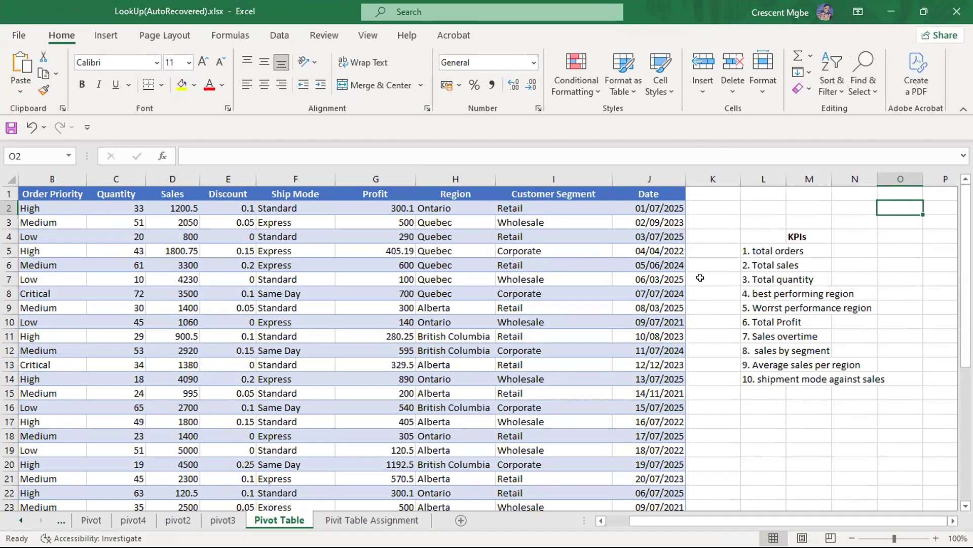
{"action": "left_click", "coordinate": [886, 234]}
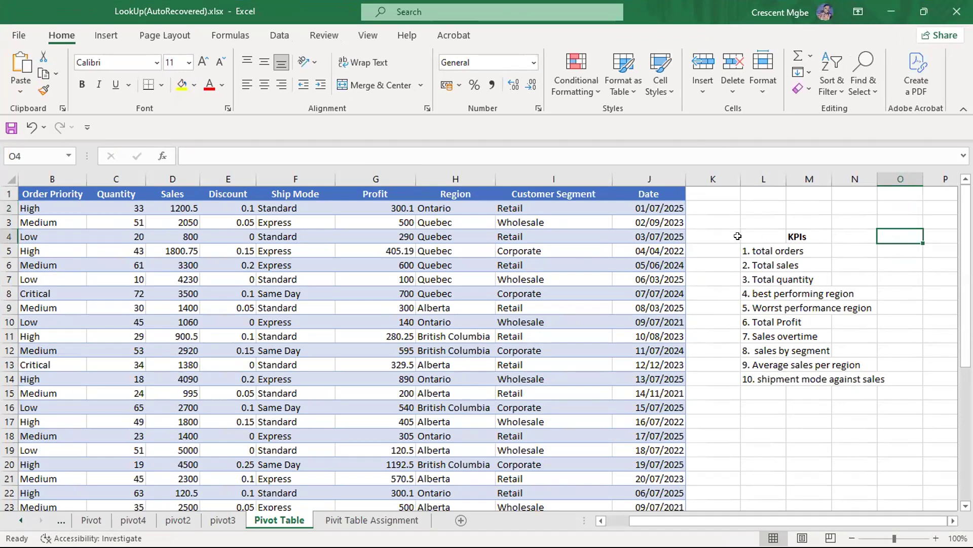
{"action": "left_click", "coordinate": [738, 236]}
{"action": "left_click", "coordinate": [727, 274]}
{"action": "left_click", "coordinate": [781, 274]}
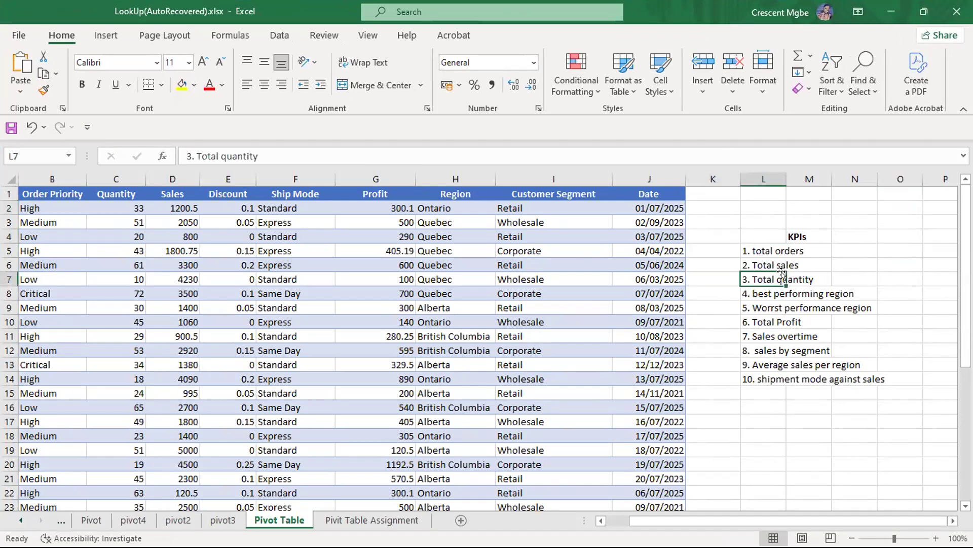
{"action": "left_click", "coordinate": [871, 260]}
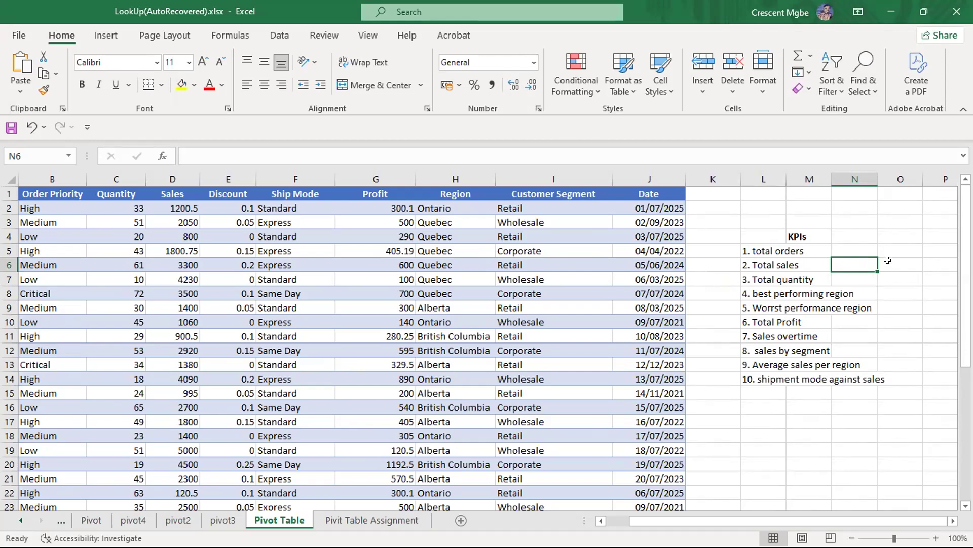
Switch to the Dashboard Template Practice workbook and examine the Dataset sheet's columns and country rows.
{"action": "key", "text": "super+Tab"}
{"action": "left_click", "coordinate": [428, 141]}
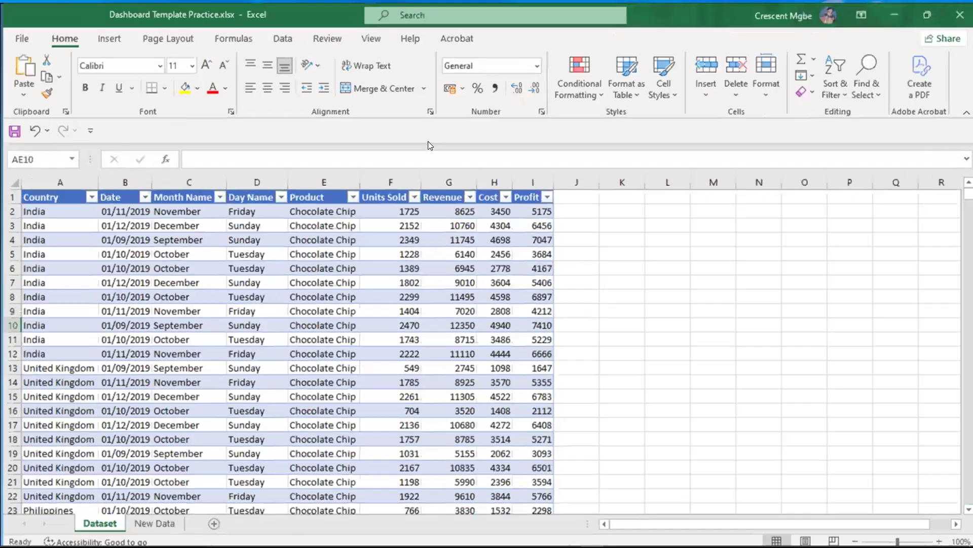
{"action": "left_click", "coordinate": [631, 279]}
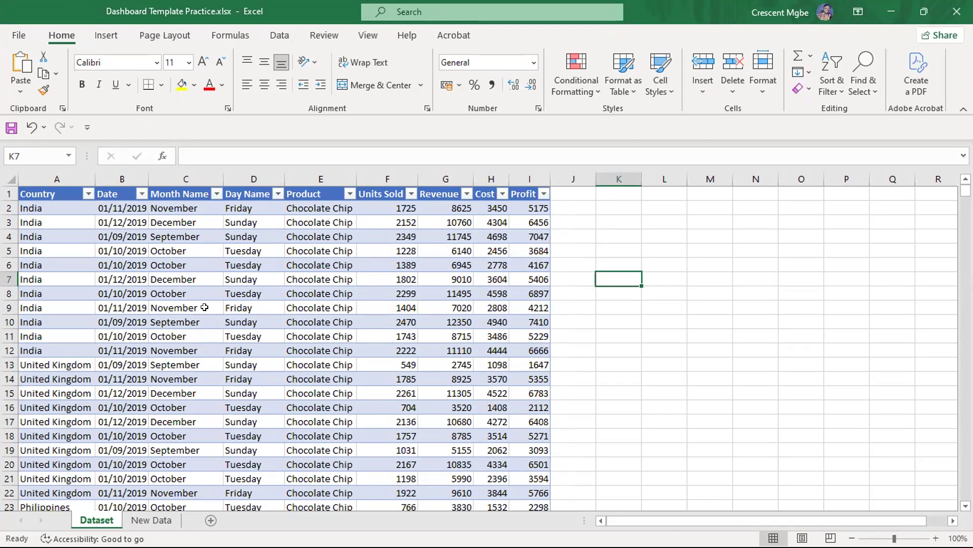
{"action": "left_click", "coordinate": [601, 328]}
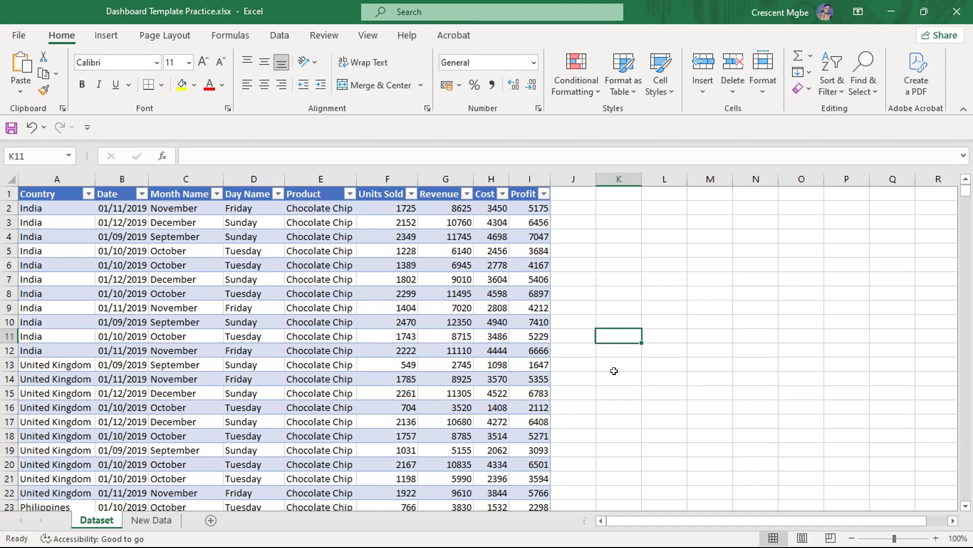
{"action": "key", "text": "super"}
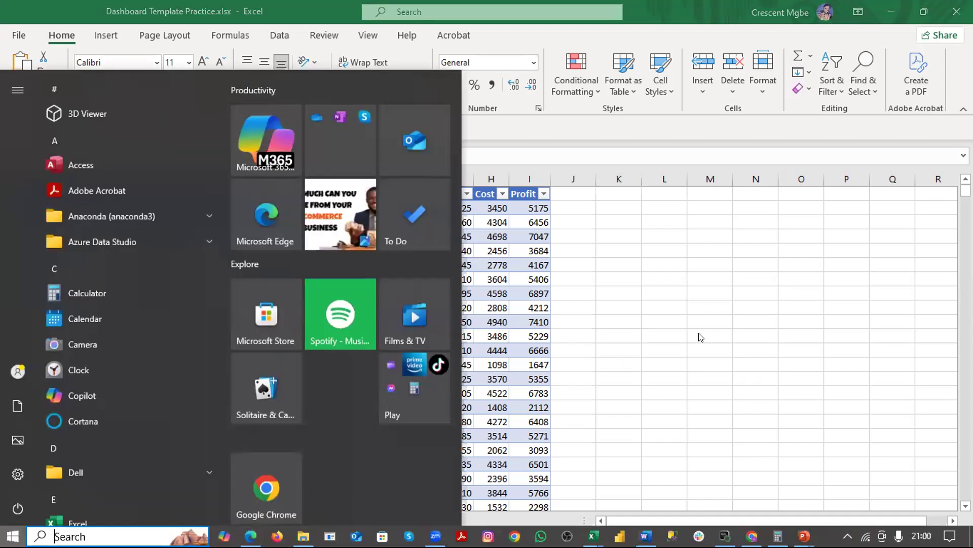
{"action": "key", "text": "super"}
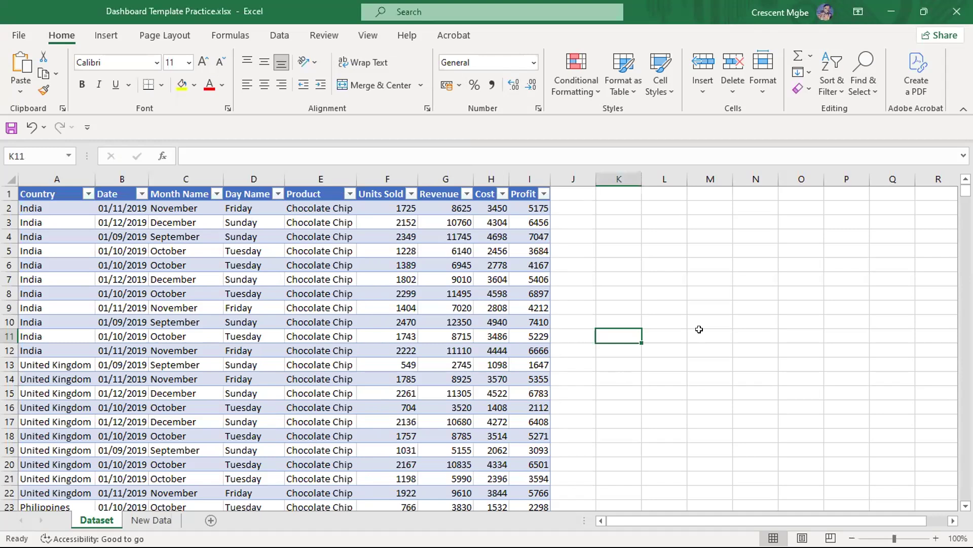
{"action": "scroll", "coordinate": [700, 329], "scroll_direction": "down", "scroll_amount": 8}
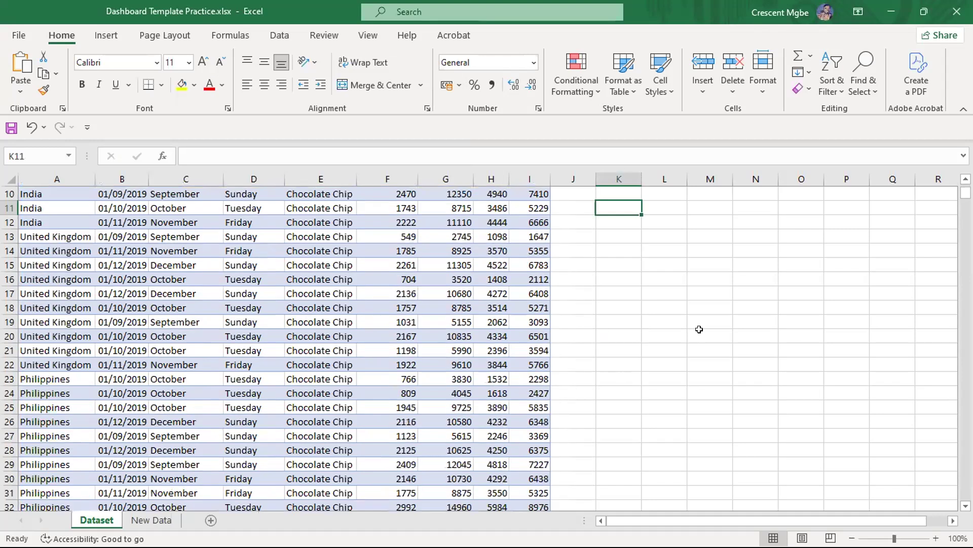
{"action": "scroll", "coordinate": [699, 329], "scroll_direction": "up", "scroll_amount": 4}
{"action": "scroll", "coordinate": [699, 329], "scroll_direction": "up", "scroll_amount": 4}
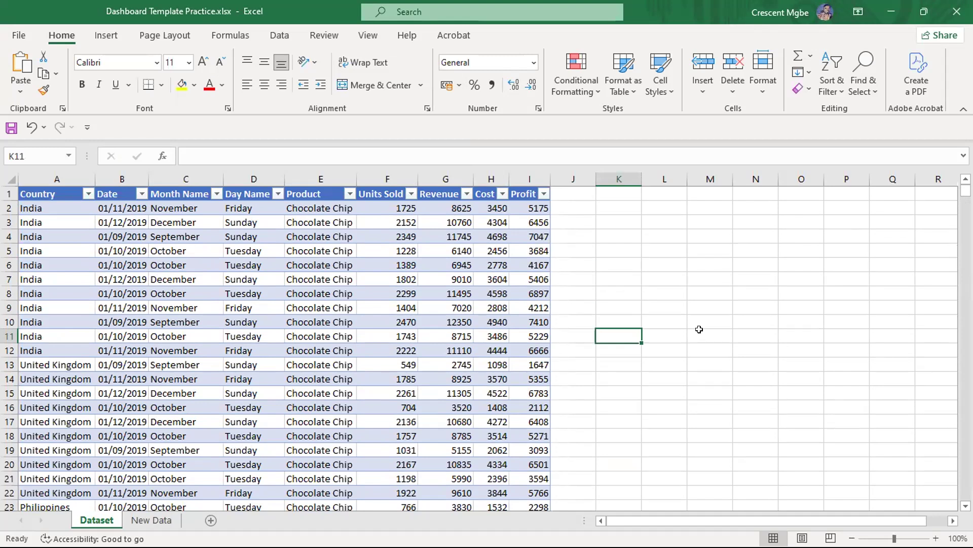
{"action": "scroll", "coordinate": [699, 329], "scroll_direction": "down", "scroll_amount": 18}
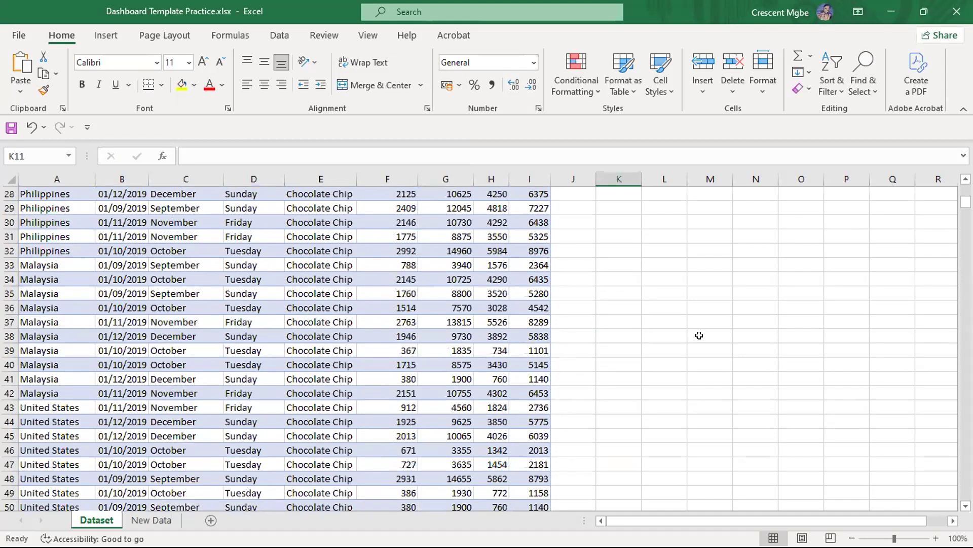
{"action": "scroll", "coordinate": [698, 318], "scroll_direction": "up", "scroll_amount": 7}
{"action": "scroll", "coordinate": [698, 318], "scroll_direction": "up", "scroll_amount": 11}
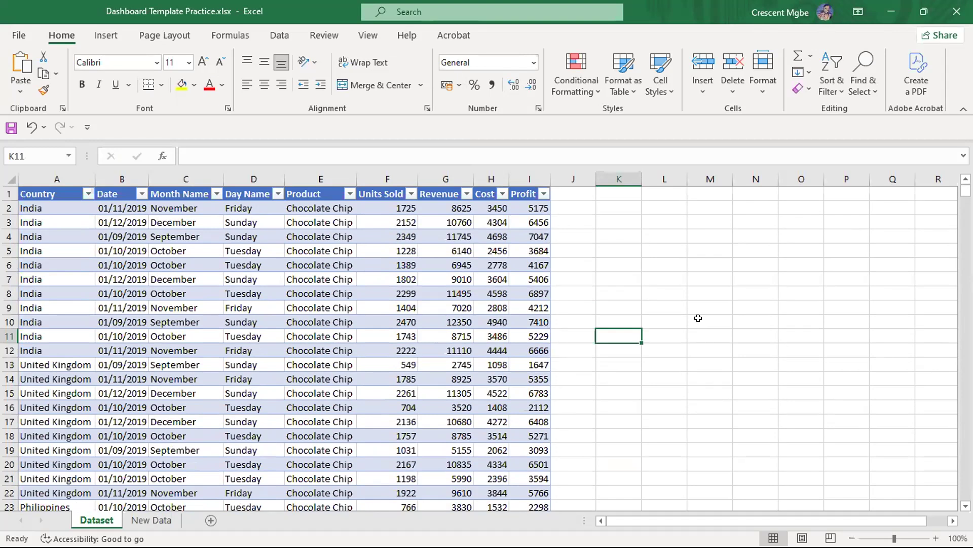
{"action": "left_click", "coordinate": [704, 285]}
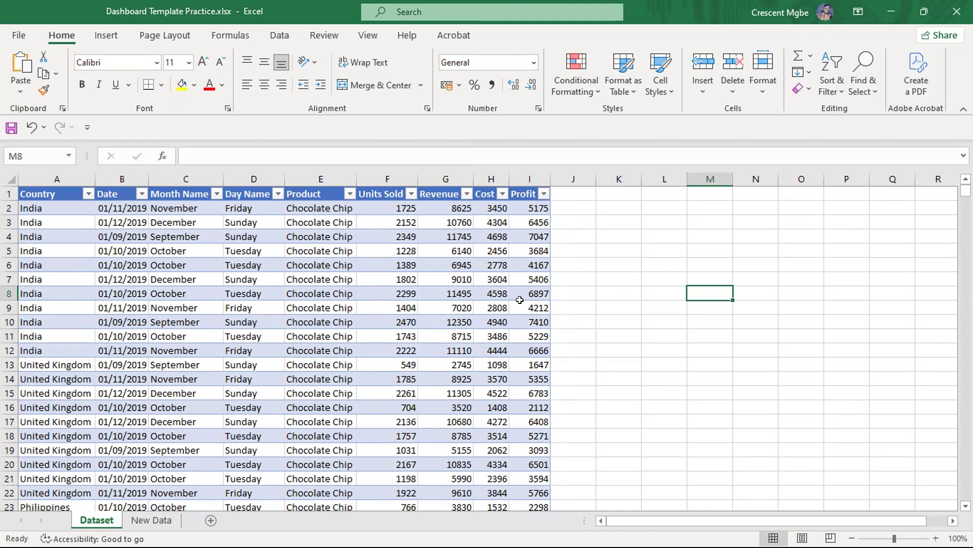
Start creating a PivotTable with the Dataset sheet's table, Table2, as its source.
{"action": "left_click", "coordinate": [199, 282]}
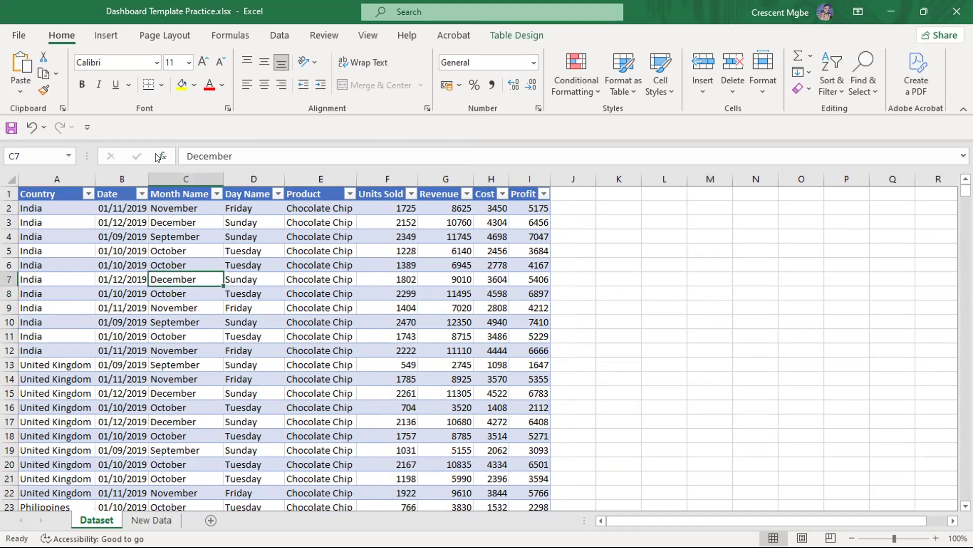
{"action": "left_click", "coordinate": [107, 40]}
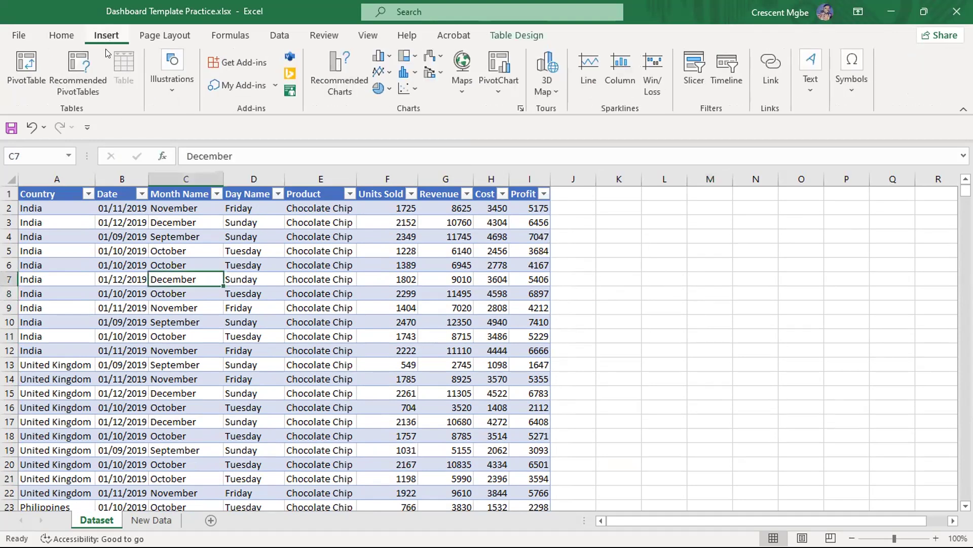
{"action": "left_click", "coordinate": [18, 78]}
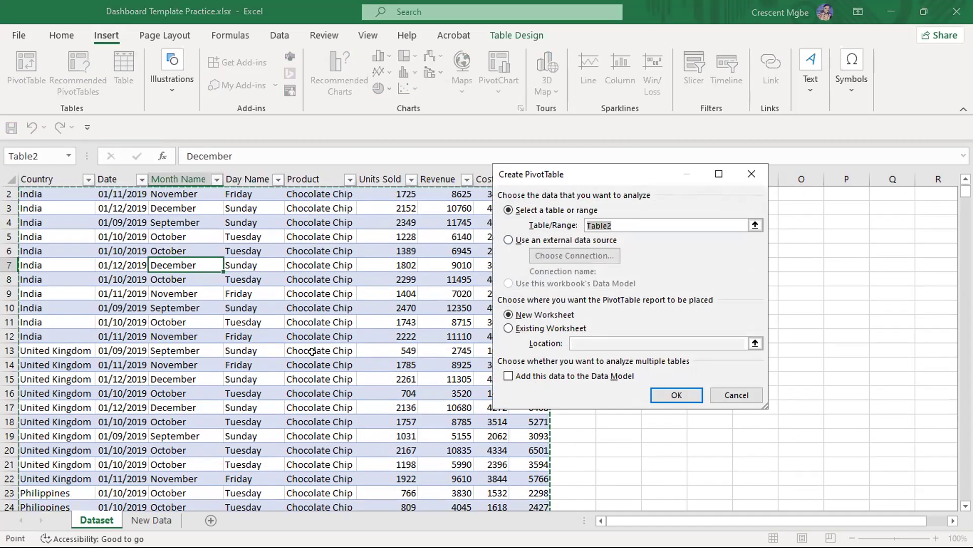
{"action": "scroll", "coordinate": [326, 351], "scroll_direction": "down", "scroll_amount": 4}
{"action": "scroll", "coordinate": [326, 351], "scroll_direction": "up", "scroll_amount": 5}
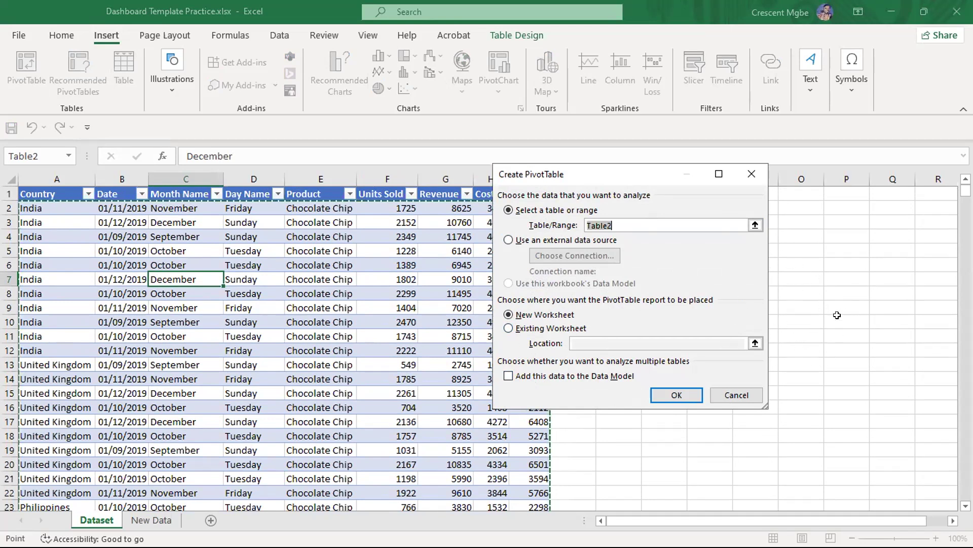
Try to create the PivotTable on an existing worksheet without a location, reselecting the whole Dataset table as its source.
{"action": "left_click", "coordinate": [509, 329]}
{"action": "left_click", "coordinate": [666, 401]}
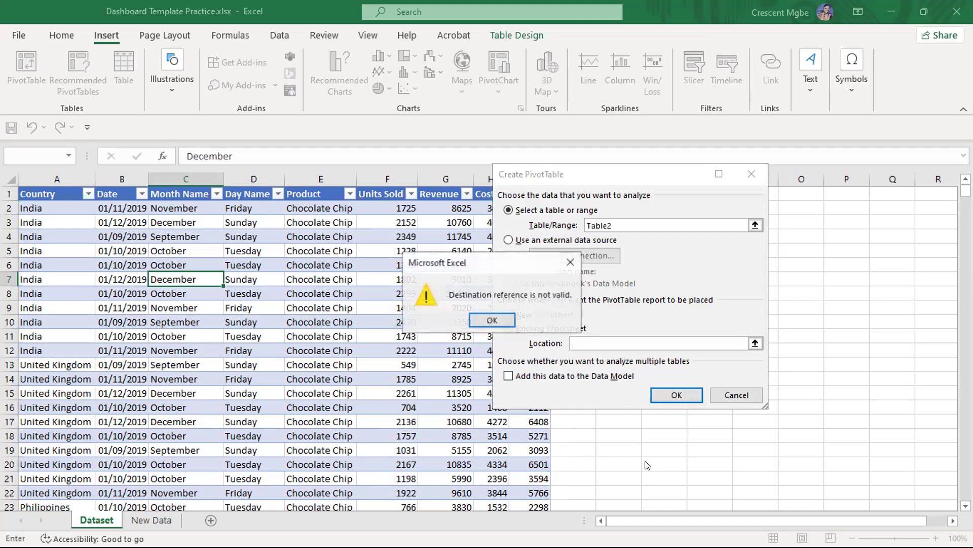
{"action": "left_click", "coordinate": [492, 320]}
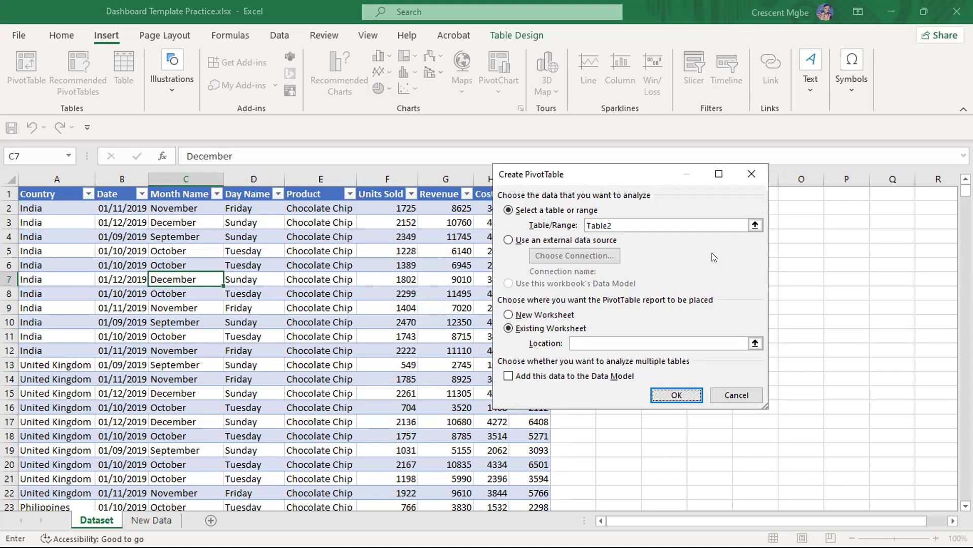
{"action": "left_click", "coordinate": [755, 225]}
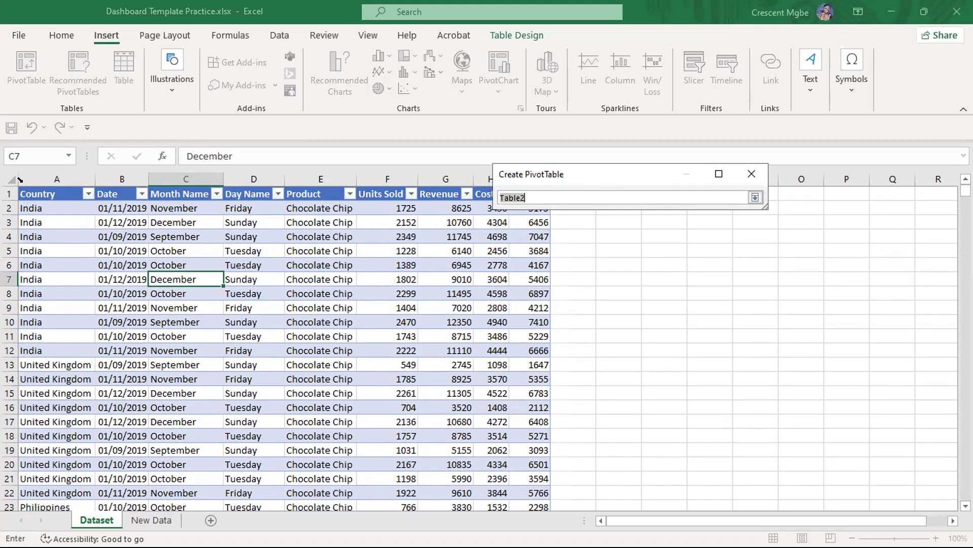
{"action": "left_click", "coordinate": [20, 191]}
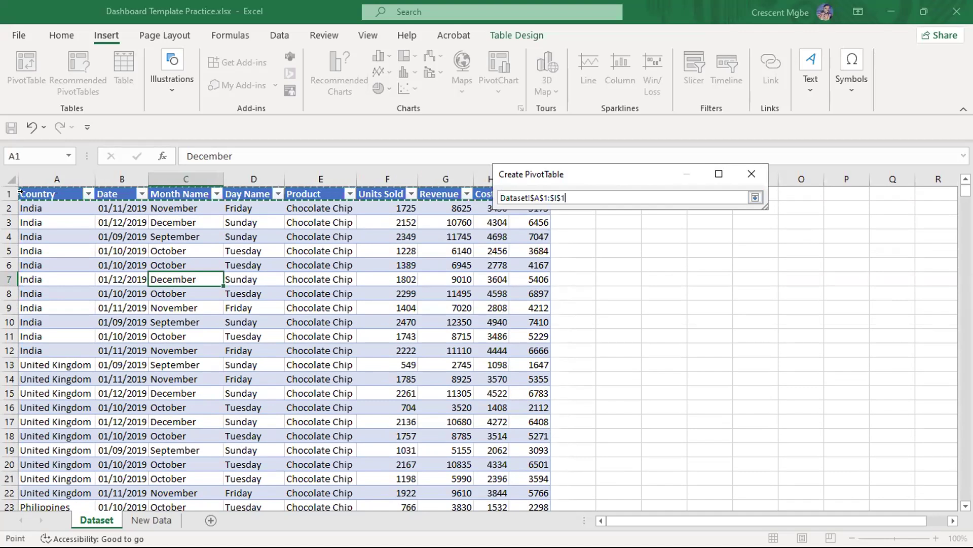
{"action": "key", "text": "ctrl+shift+Down"}
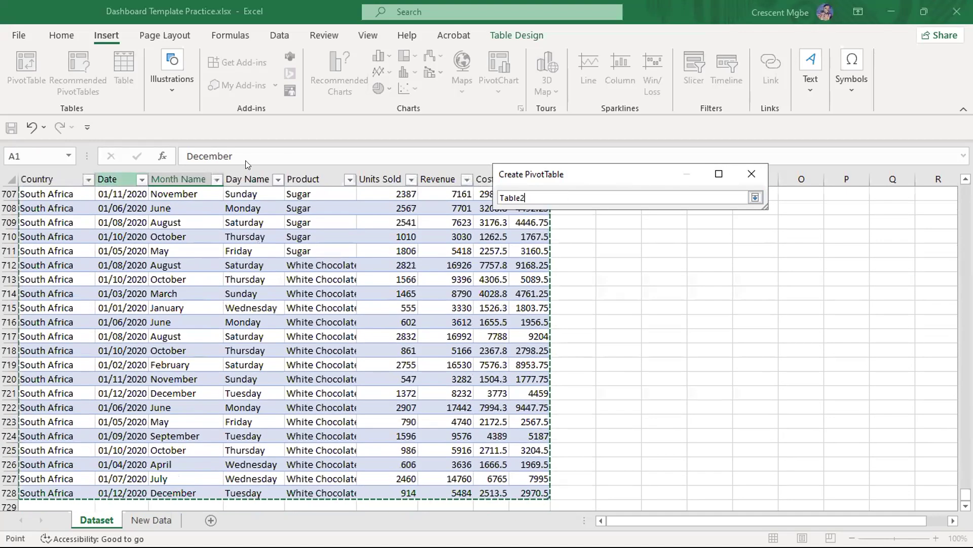
{"action": "left_click", "coordinate": [756, 197]}
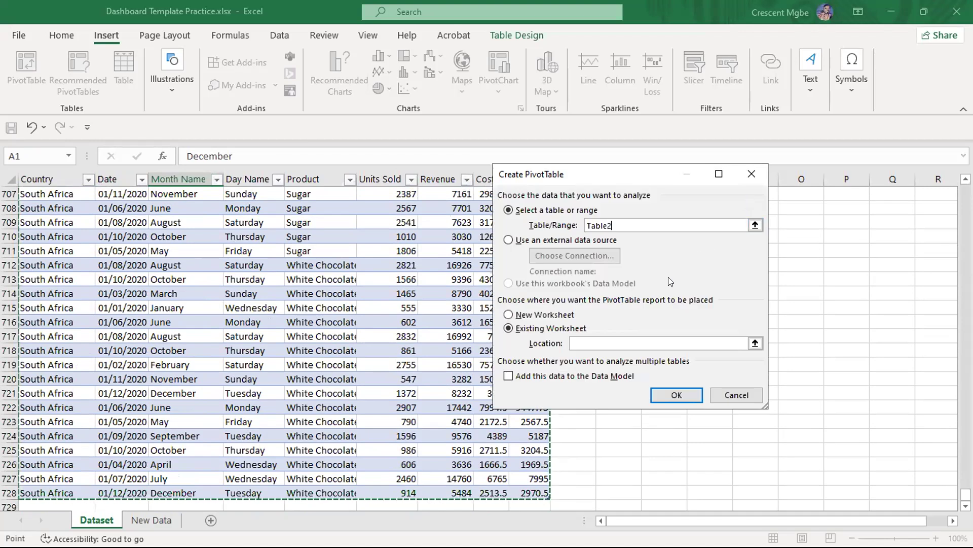
{"action": "left_click", "coordinate": [686, 393]}
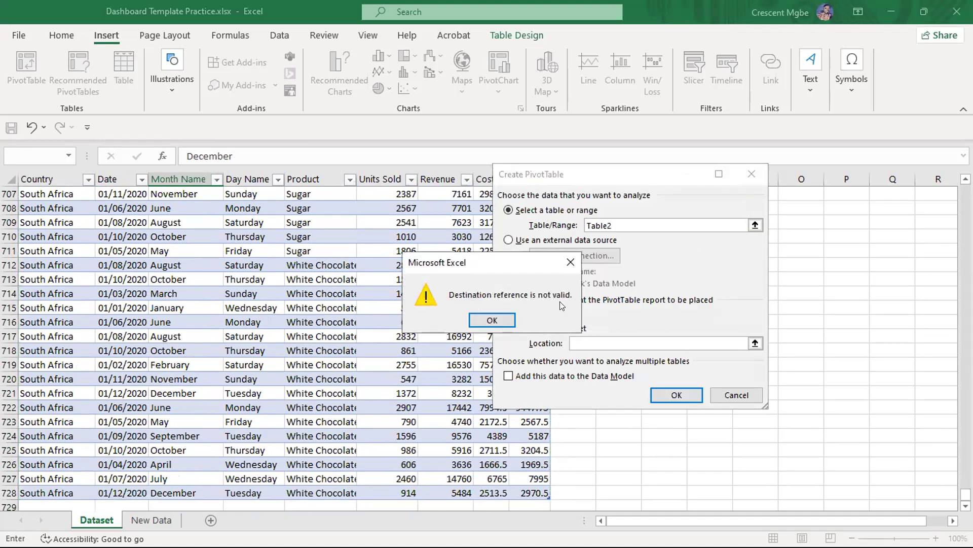
{"action": "left_click", "coordinate": [494, 320]}
Create the PivotTable on a new worksheet and rename that sheet "Pivot Table".
{"action": "left_click", "coordinate": [508, 314]}
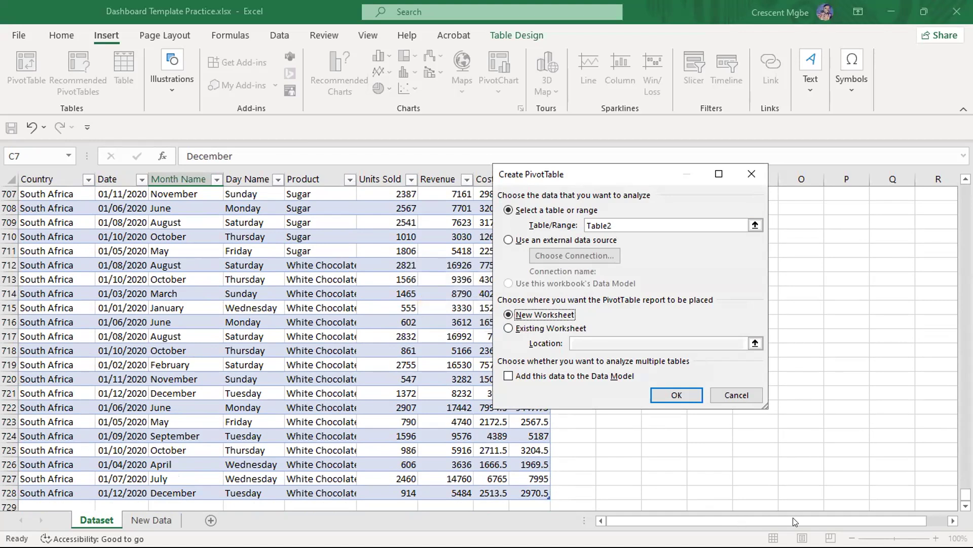
{"action": "left_click", "coordinate": [678, 396]}
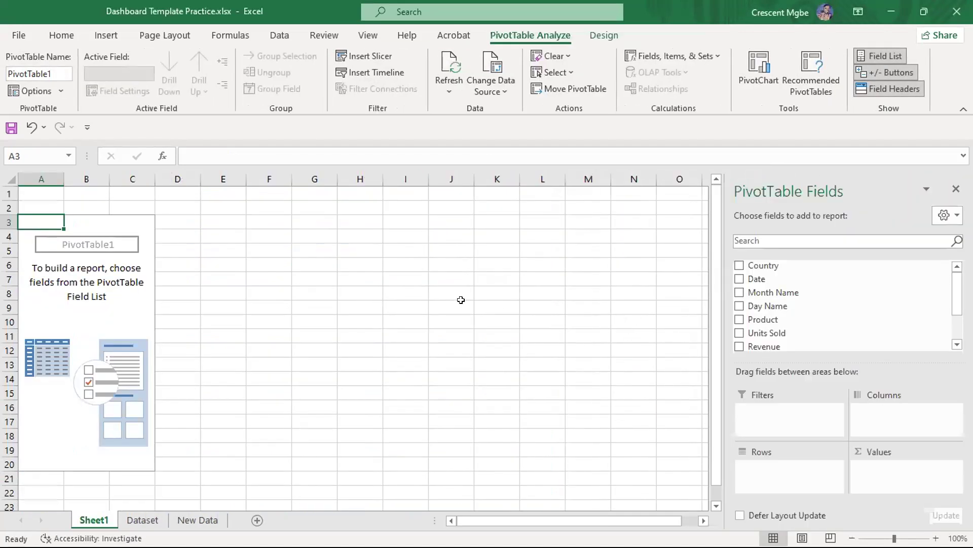
{"action": "double_click", "coordinate": [95, 519]}
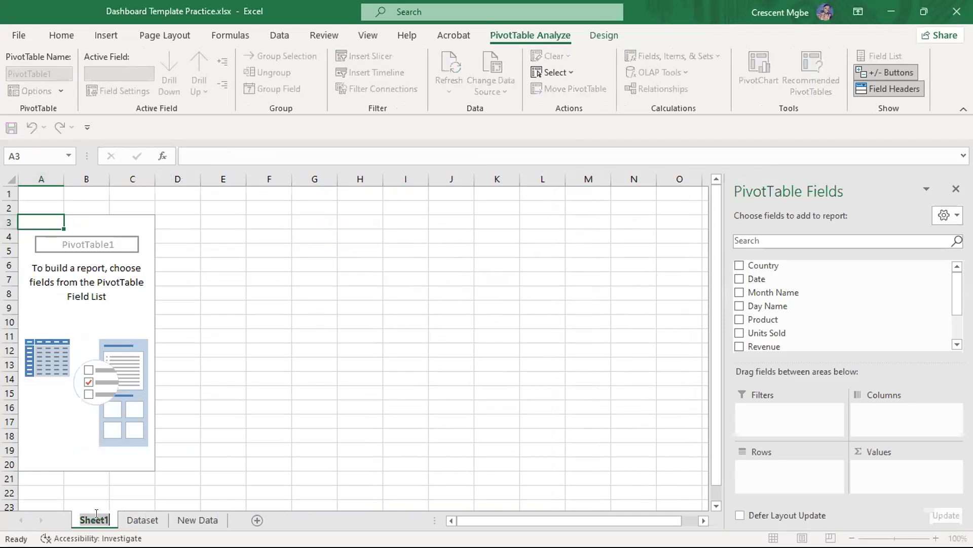
{"action": "type", "text": "Pi"}
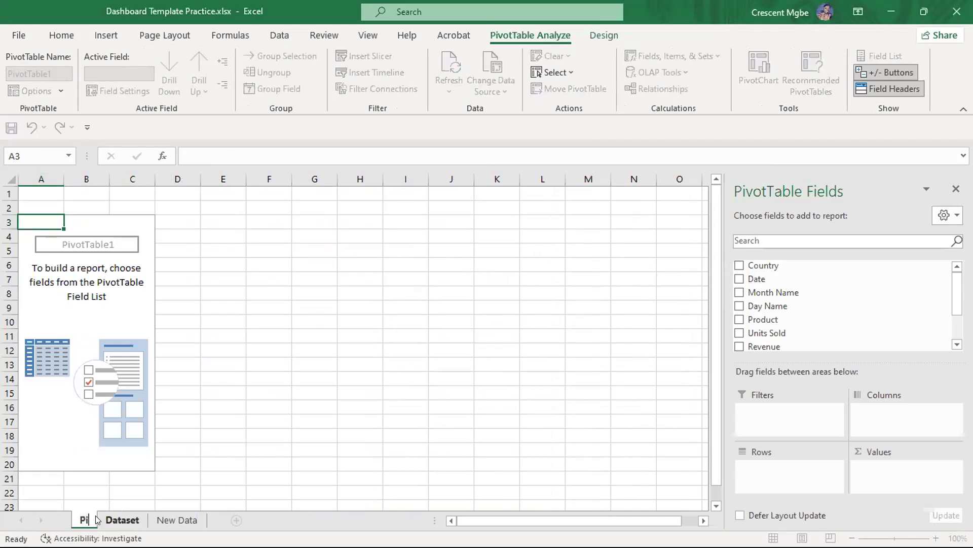
{"action": "type", "text": "vot"}
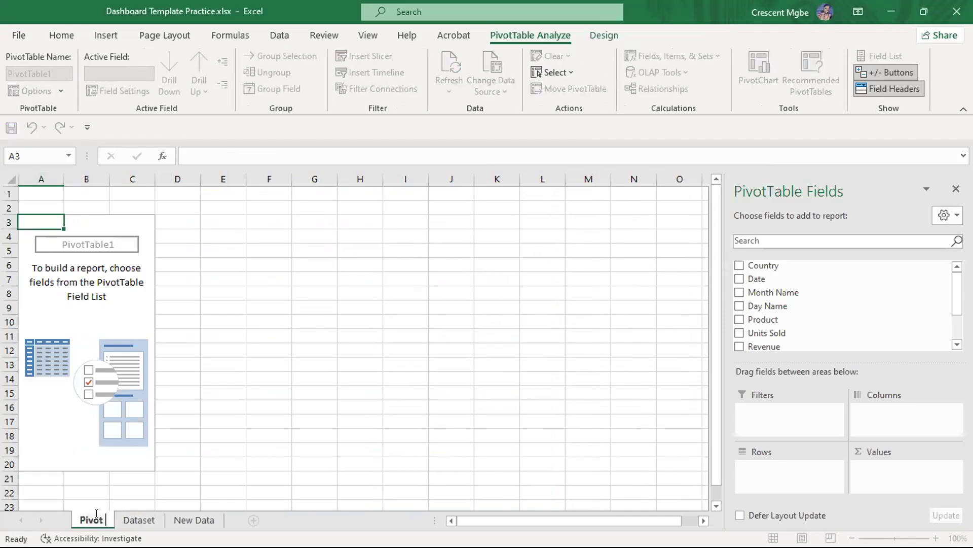
{"action": "type", "text": " Table"}
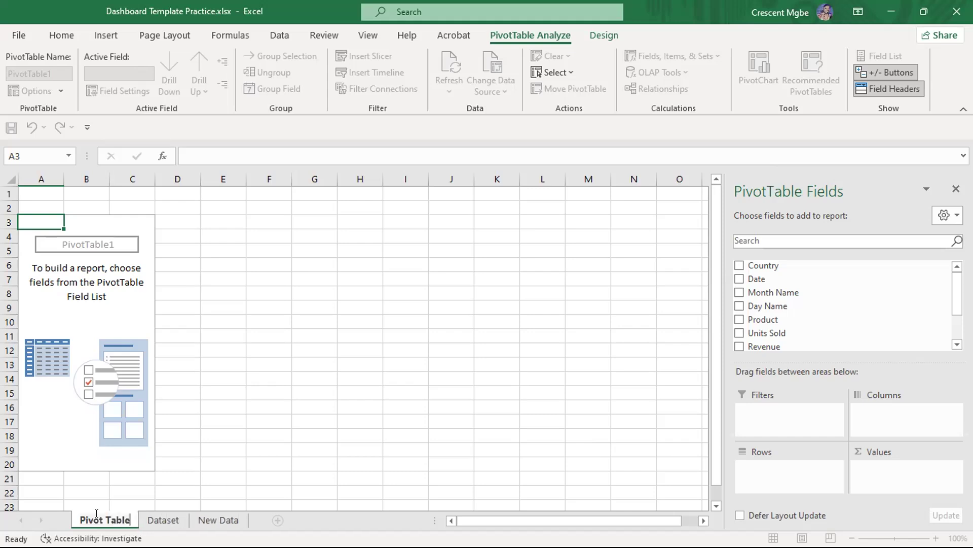
{"action": "left_click", "coordinate": [130, 224]}
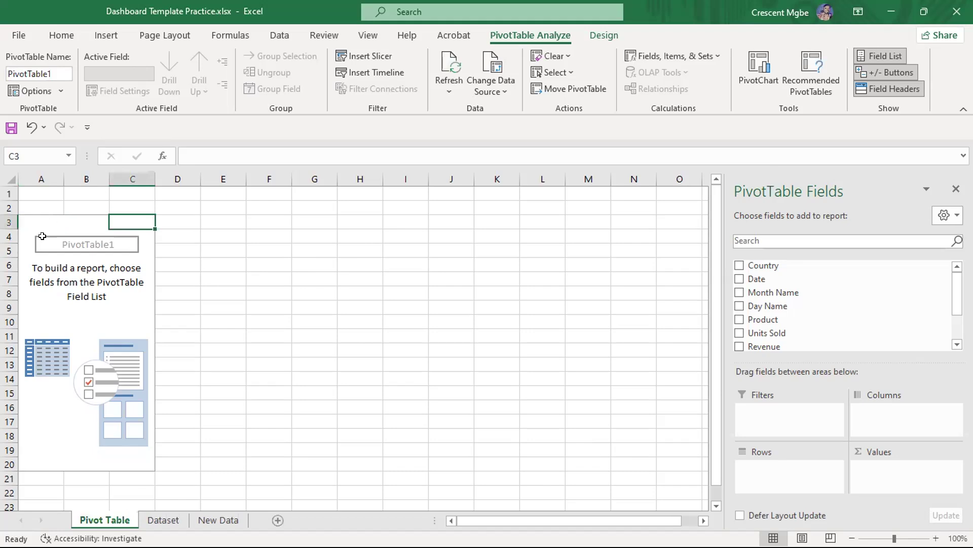
{"action": "left_click", "coordinate": [31, 224]}
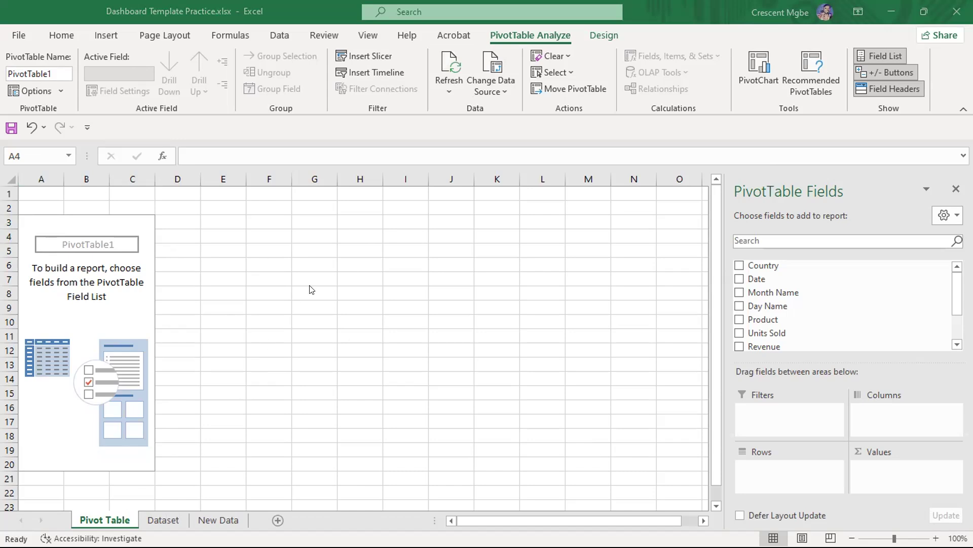
Switch to the LookUp(AutoRecovered) workbook and review the pivot tables and charts on its Pivot and pivot4 sheets.
{"action": "scroll", "coordinate": [793, 291], "scroll_direction": "down", "scroll_amount": 2}
{"action": "scroll", "coordinate": [794, 291], "scroll_direction": "up", "scroll_amount": 2}
{"action": "key", "text": "super+Tab"}
{"action": "left_click", "coordinate": [118, 310]}
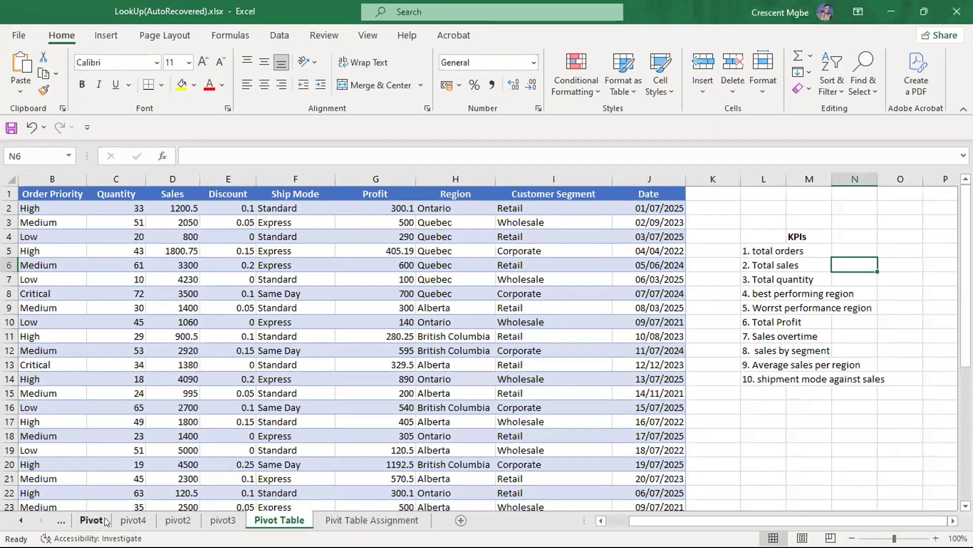
{"action": "left_click", "coordinate": [105, 521]}
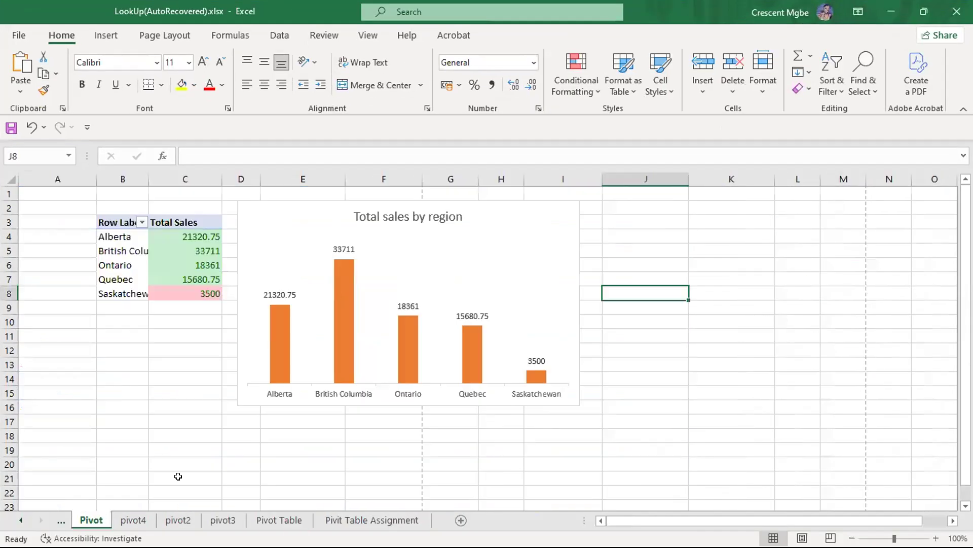
{"action": "left_click", "coordinate": [133, 520]}
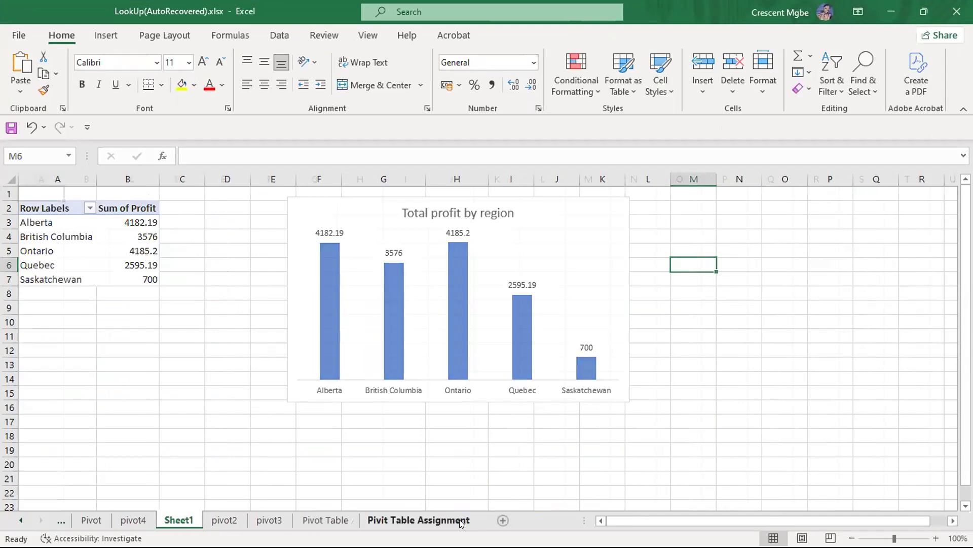
Rename the blank worksheet Sheet1 as "Dasboard".
{"action": "double_click", "coordinate": [180, 518]}
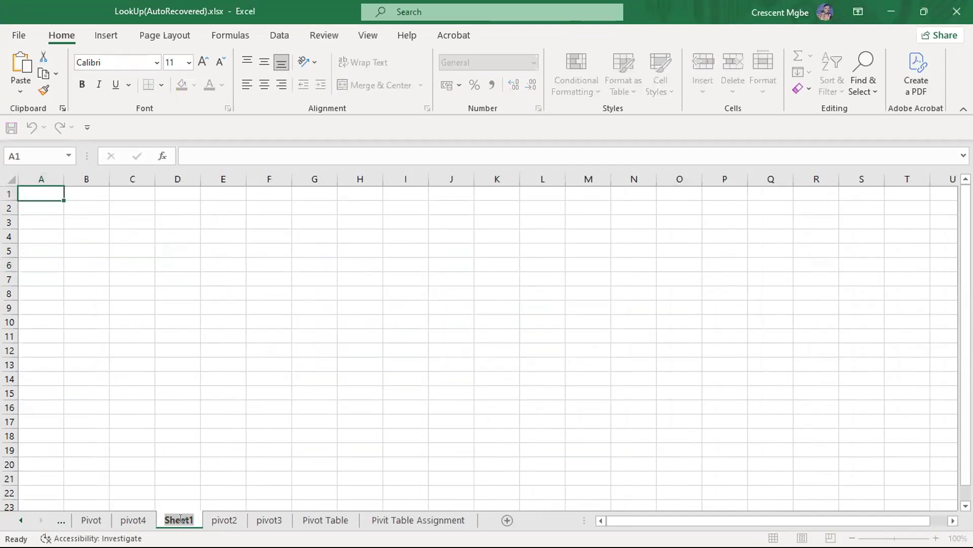
{"action": "type", "text": "Dasb"}
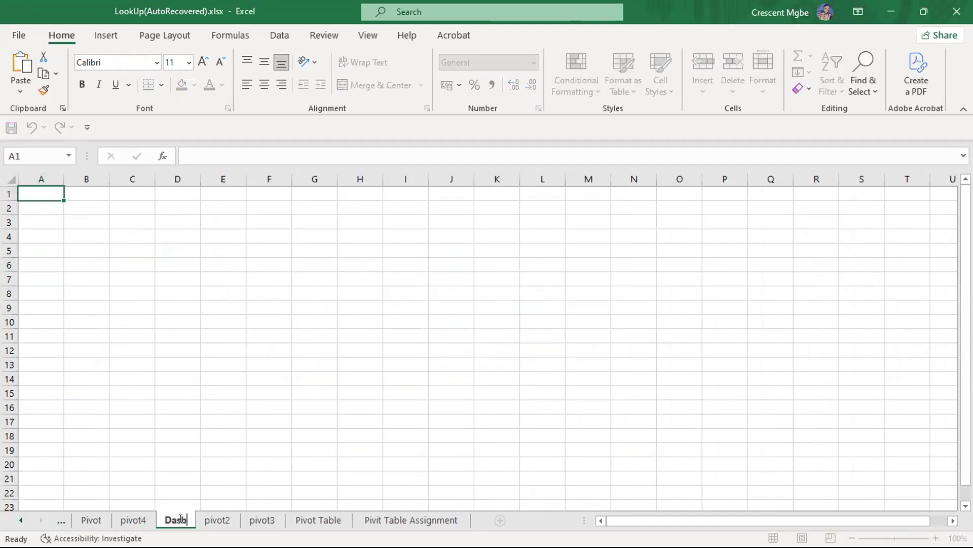
{"action": "type", "text": "oard"}
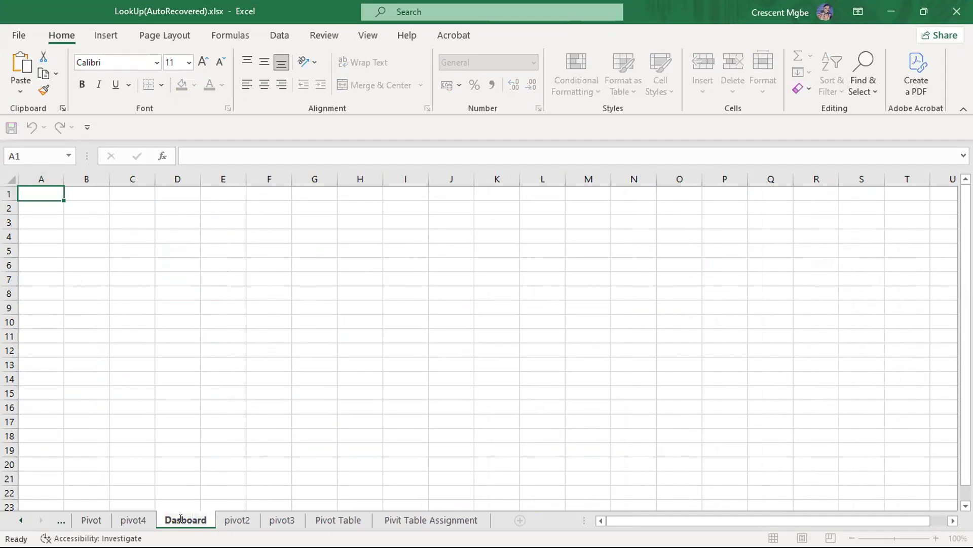
{"action": "left_click", "coordinate": [325, 352]}
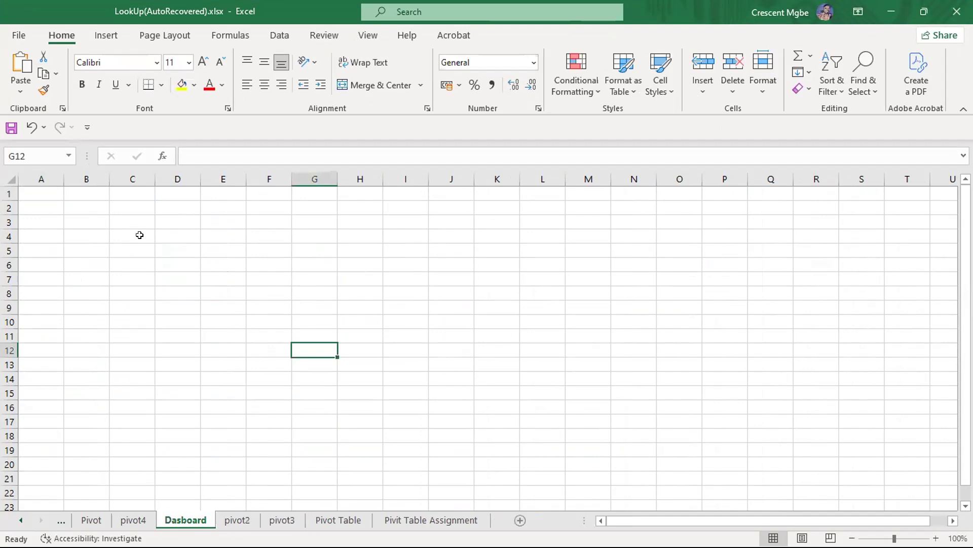
Copy the Total sales by year chart from the pivot3 sheet to cell B2 of the Dasboard sheet.
{"action": "left_click", "coordinate": [284, 521]}
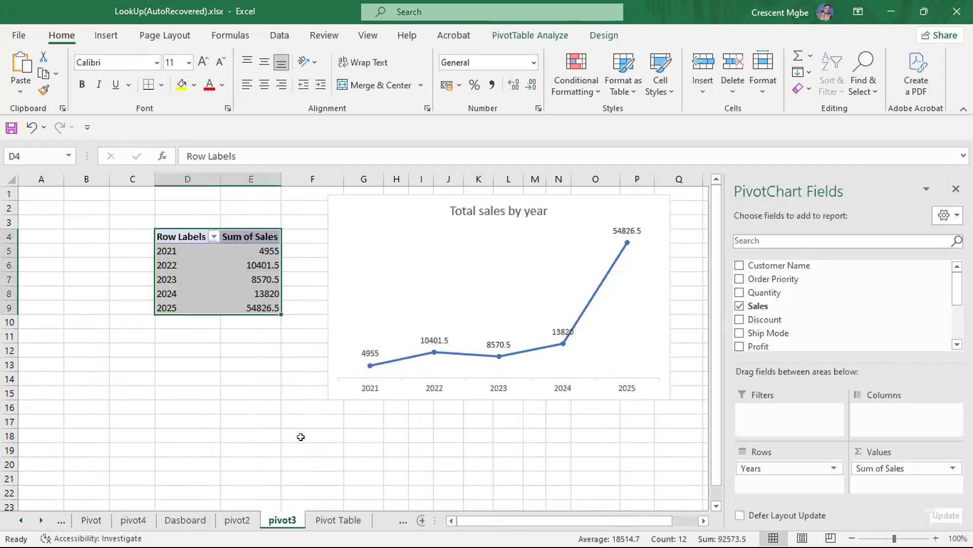
{"action": "left_click", "coordinate": [383, 203]}
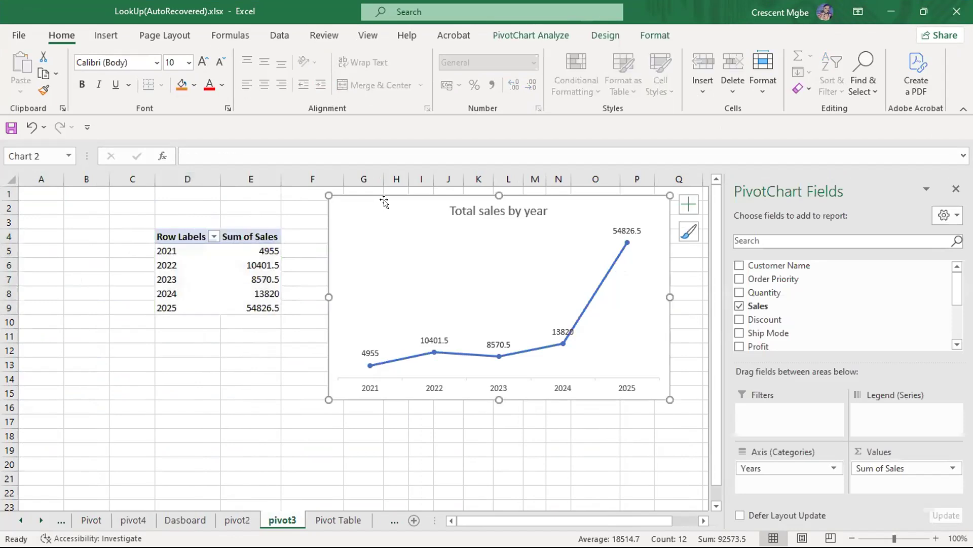
{"action": "left_click", "coordinate": [186, 521]}
{"action": "left_click", "coordinate": [64, 208]}
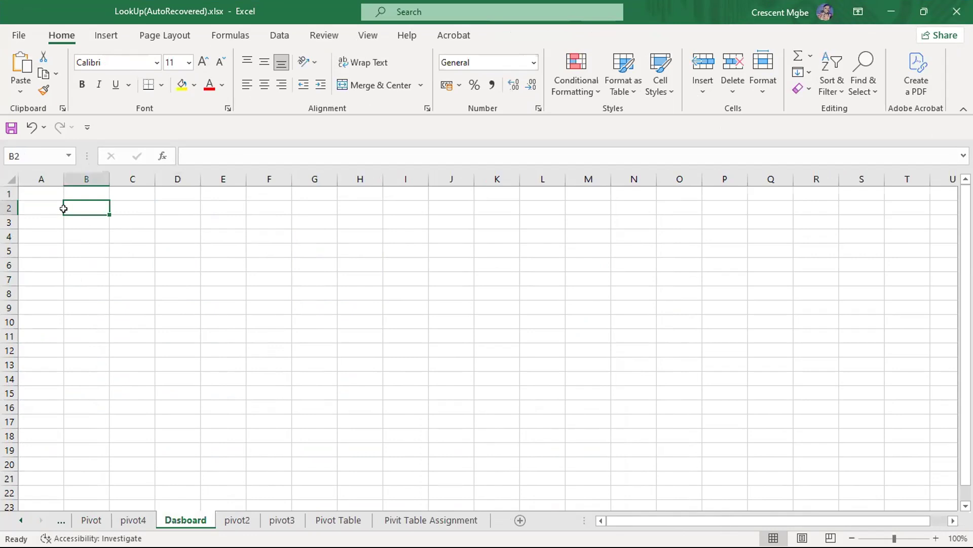
{"action": "key", "text": "ctrl+v"}
Shrink the Total sales by year chart and move it so that it starts at cell A1 and ends around row 13.
{"action": "left_click", "coordinate": [129, 231]}
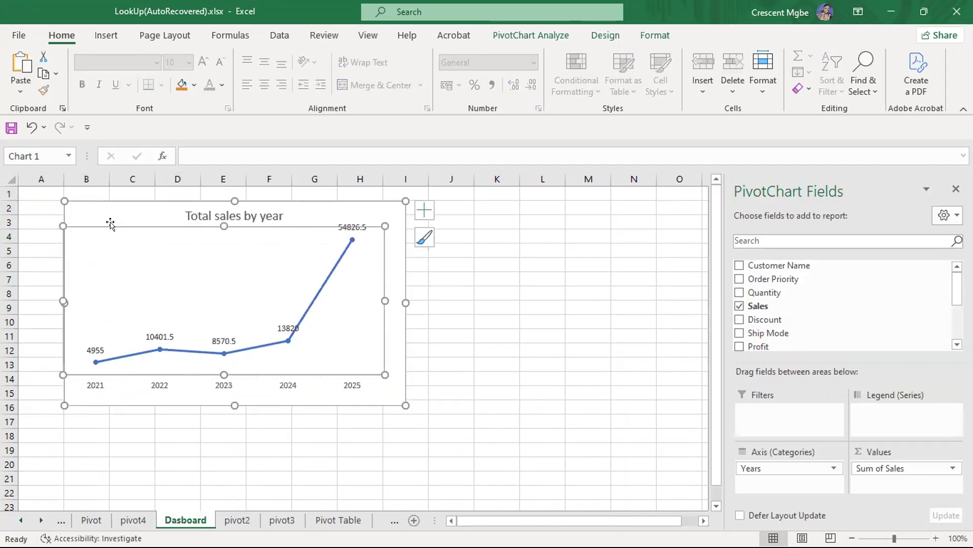
{"action": "left_click", "coordinate": [112, 223]}
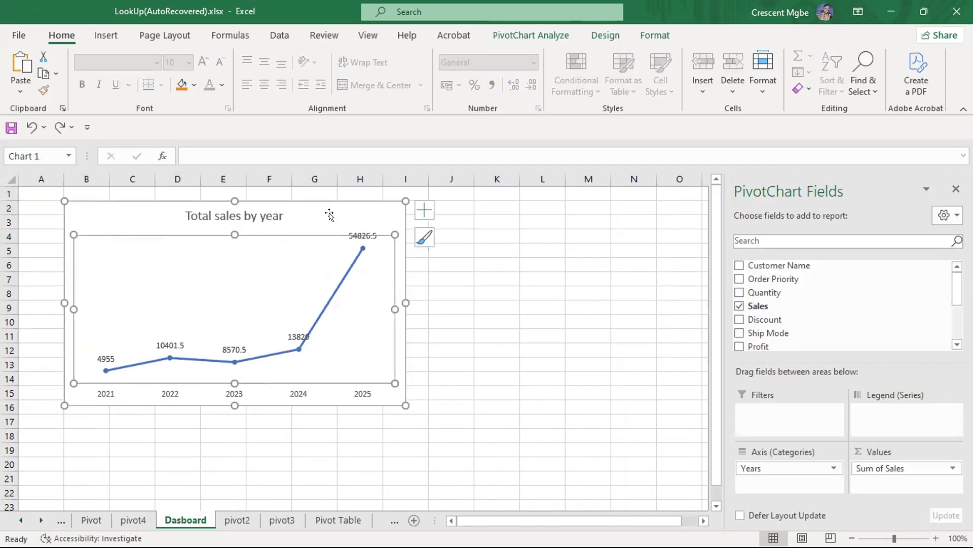
{"action": "left_click", "coordinate": [543, 250]}
{"action": "left_click", "coordinate": [374, 224]}
{"action": "left_click_drag", "start_coordinate": [405, 405], "coordinate": [354, 375]}
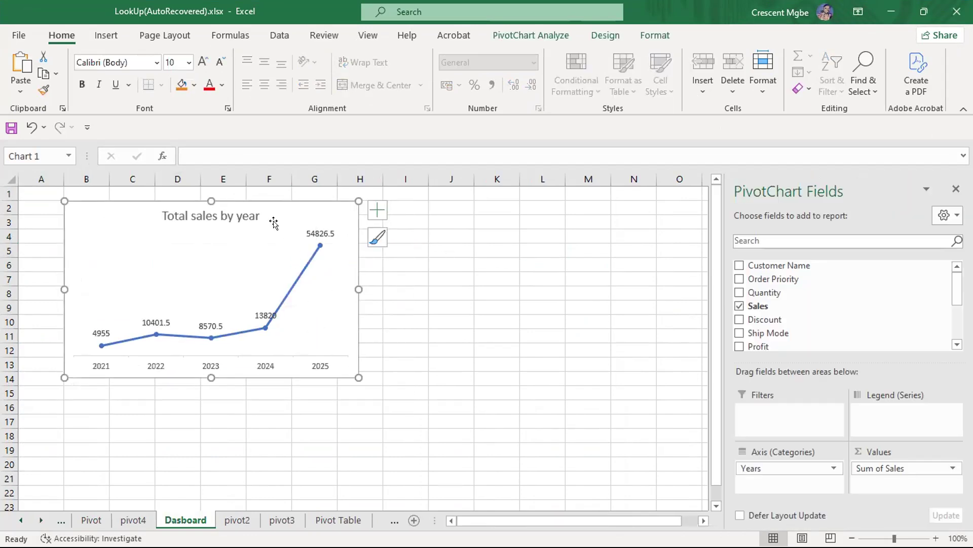
{"action": "left_click_drag", "start_coordinate": [269, 211], "coordinate": [232, 202]}
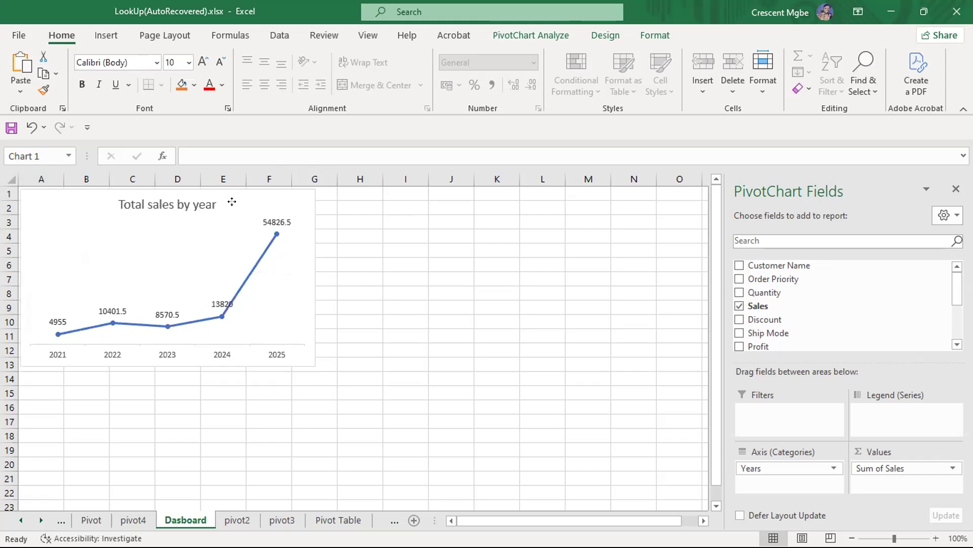
{"action": "left_click_drag", "start_coordinate": [231, 202], "coordinate": [228, 203]}
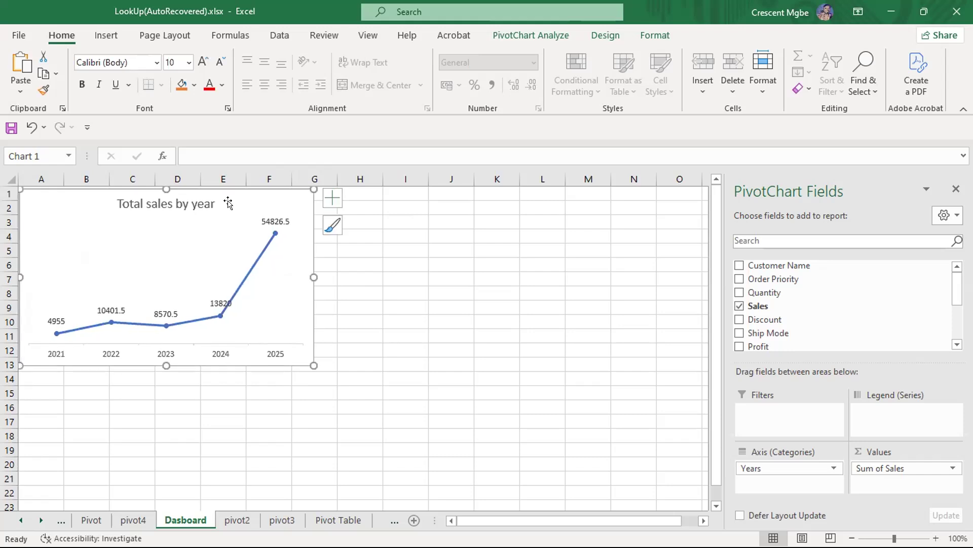
Copy the Total Profit by Segment pie chart from pivot2 to the Dasboard sheet and fit it beside the Total sales by year chart.
{"action": "left_click", "coordinate": [245, 521]}
{"action": "left_click", "coordinate": [495, 202]}
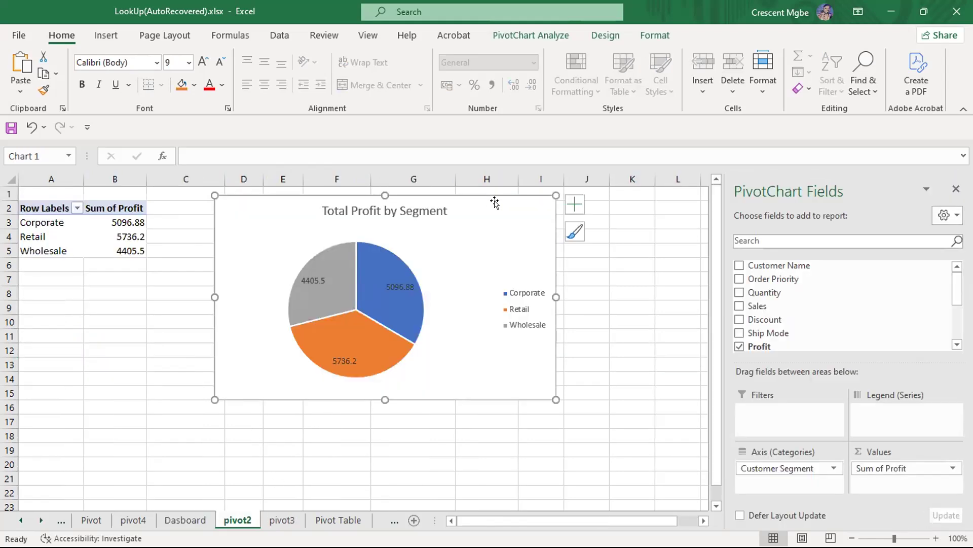
{"action": "left_click", "coordinate": [184, 520]}
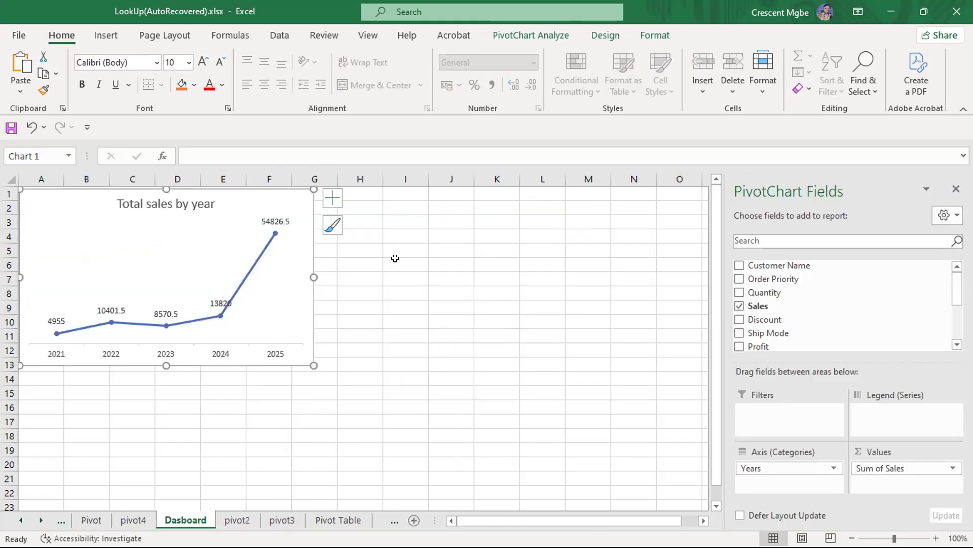
{"action": "left_click", "coordinate": [429, 243]}
{"action": "key", "text": "ctrl+v"}
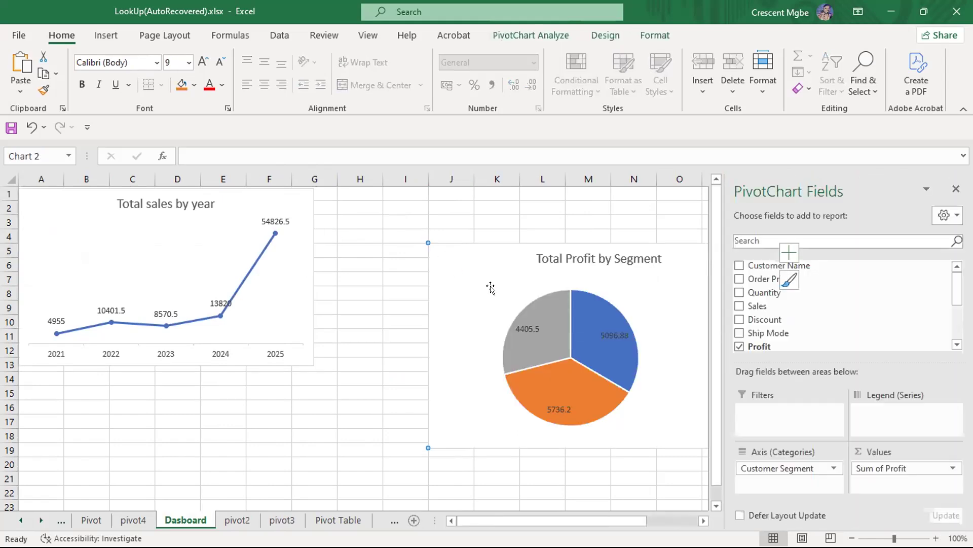
{"action": "left_click_drag", "start_coordinate": [491, 260], "coordinate": [381, 203]}
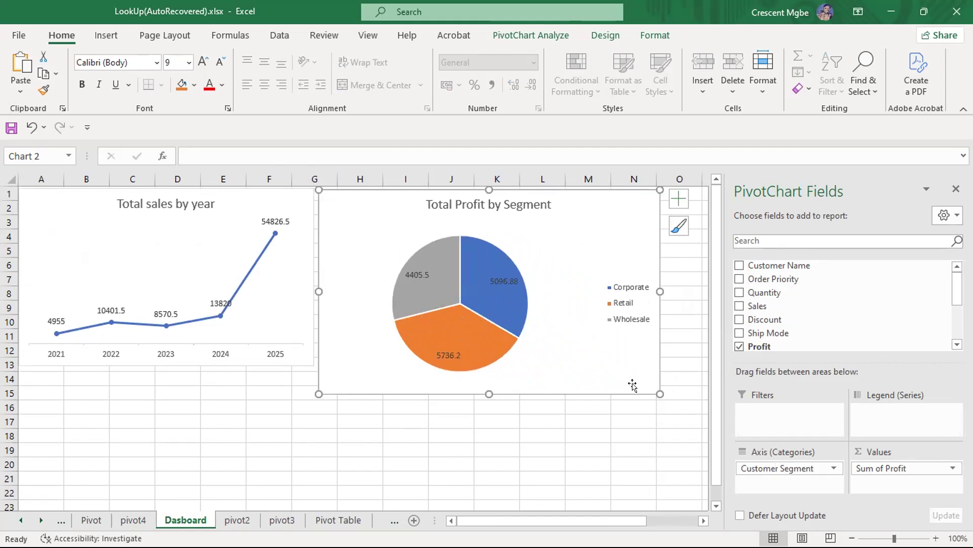
{"action": "left_click_drag", "start_coordinate": [659, 393], "coordinate": [639, 361]}
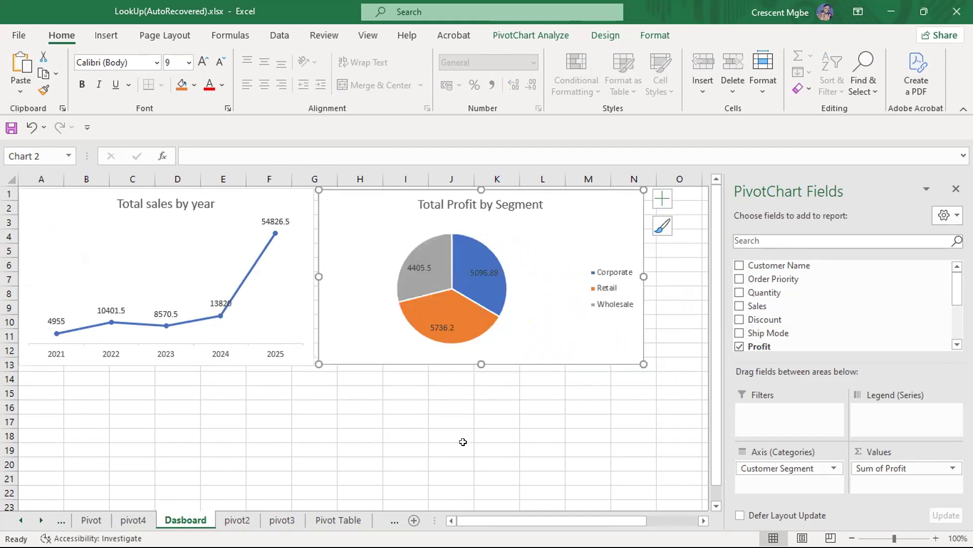
Copy the Total profit by region chart from the pivot4 sheet and return to the Dasboard sheet.
{"action": "left_click", "coordinate": [133, 519]}
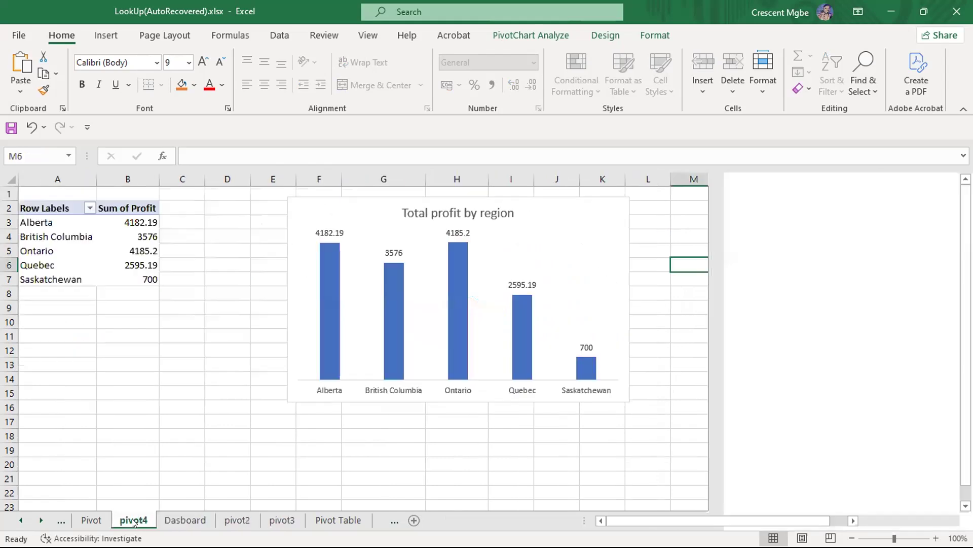
{"action": "left_click", "coordinate": [612, 214]}
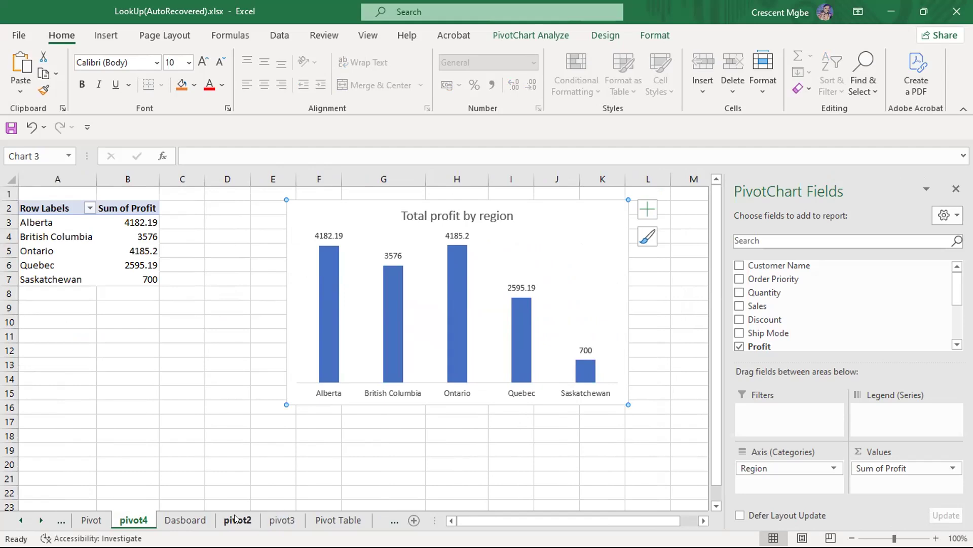
{"action": "left_click", "coordinate": [186, 519]}
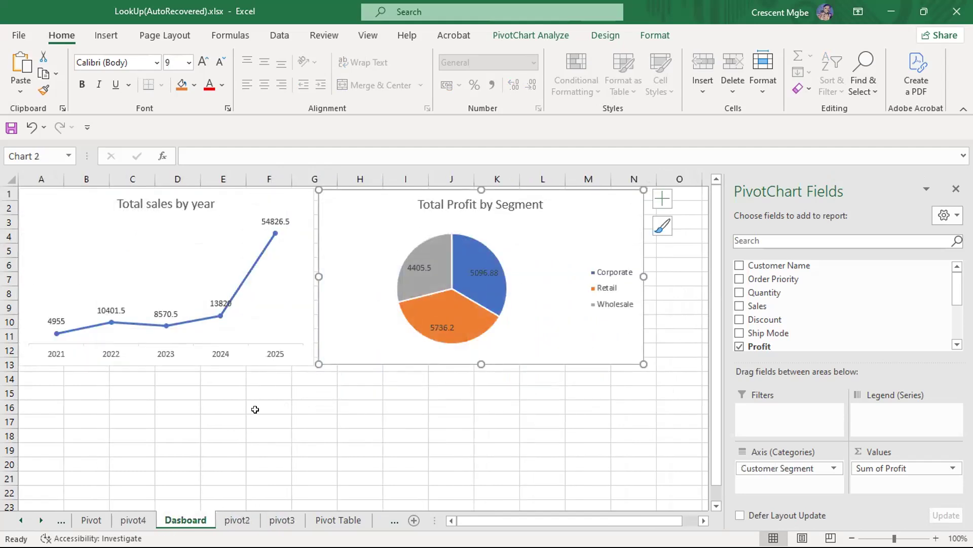
Undo the accidental changes made to the Total Profit by Segment pie chart.
{"action": "mouse_move", "coordinate": [613, 201]}
{"action": "left_mouse_down"}
{"action": "mouse_move", "coordinate": [557, 250]}
{"action": "mouse_move", "coordinate": [375, 348]}
{"action": "mouse_move", "coordinate": [317, 363]}
{"action": "mouse_move", "coordinate": [347, 355]}
{"action": "mouse_move", "coordinate": [277, 402]}
{"action": "mouse_move", "coordinate": [248, 381]}
{"action": "left_mouse_up"}
{"action": "key", "text": "ctrl+z"}
{"action": "key", "text": "ctrl+z"}
{"action": "key", "text": "ctrl+z"}
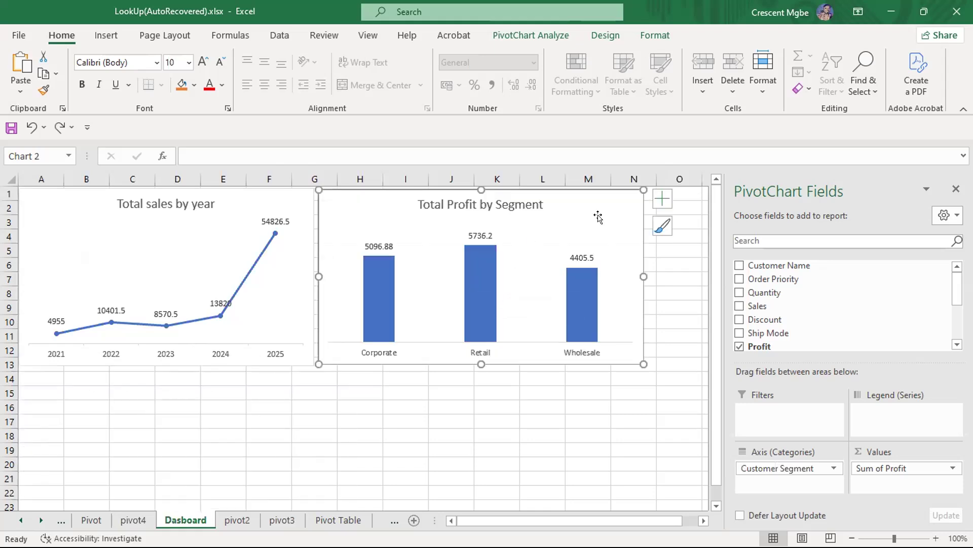
{"action": "key", "text": "ctrl+z"}
Paste the Total profit by region chart onto the Dasboard sheet, shrink it and place it directly below the Total sales by year chart.
{"action": "left_click", "coordinate": [385, 429]}
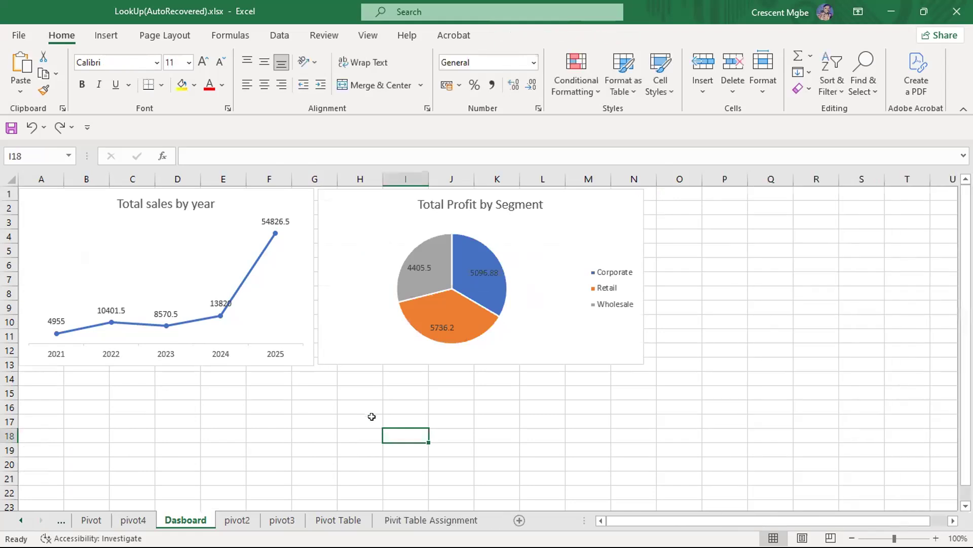
{"action": "key", "text": "ctrl+v"}
{"action": "left_click_drag", "start_coordinate": [474, 446], "coordinate": [130, 315]}
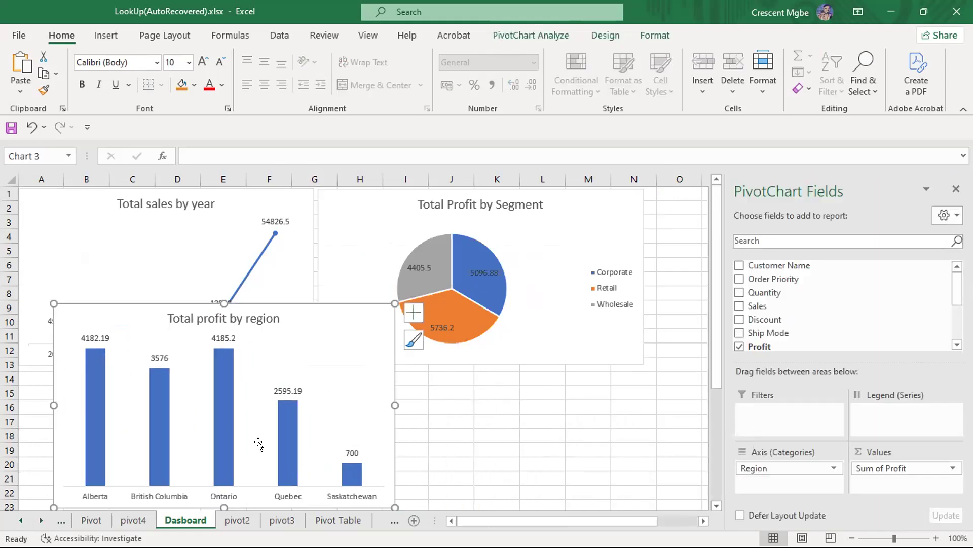
{"action": "left_click_drag", "start_coordinate": [394, 502], "coordinate": [361, 463]}
{"action": "left_click", "coordinate": [291, 393]}
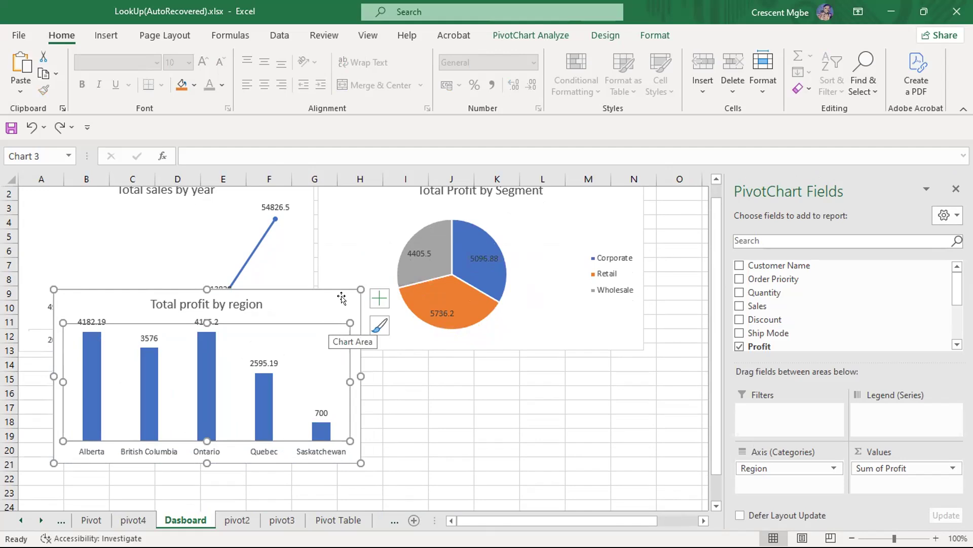
{"action": "key", "text": "Escape"}
{"action": "left_click_drag", "start_coordinate": [284, 376], "coordinate": [310, 360]}
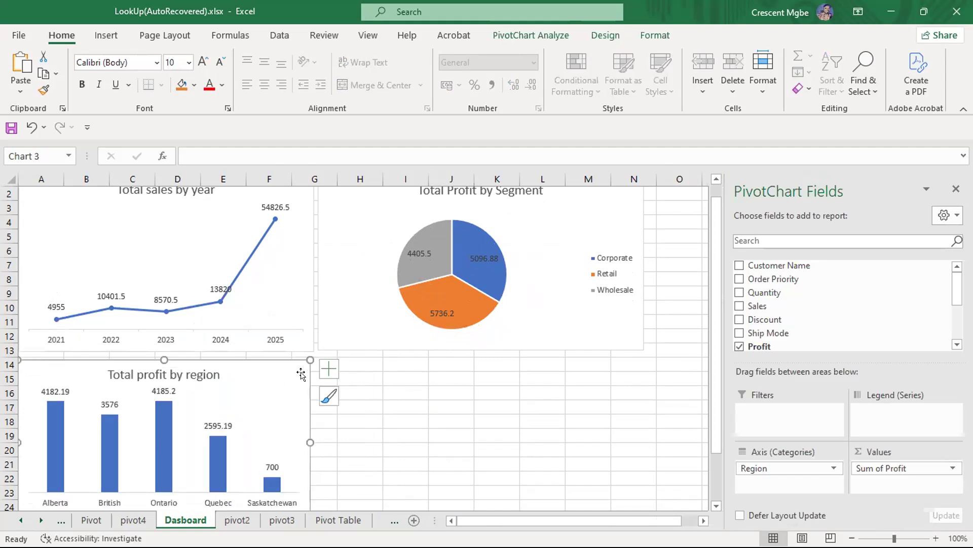
Copy the Total sales by region chart from the Pivot sheet to cell I14 of the Dasboard sheet.
{"action": "left_click", "coordinate": [91, 520]}
{"action": "left_click", "coordinate": [544, 215]}
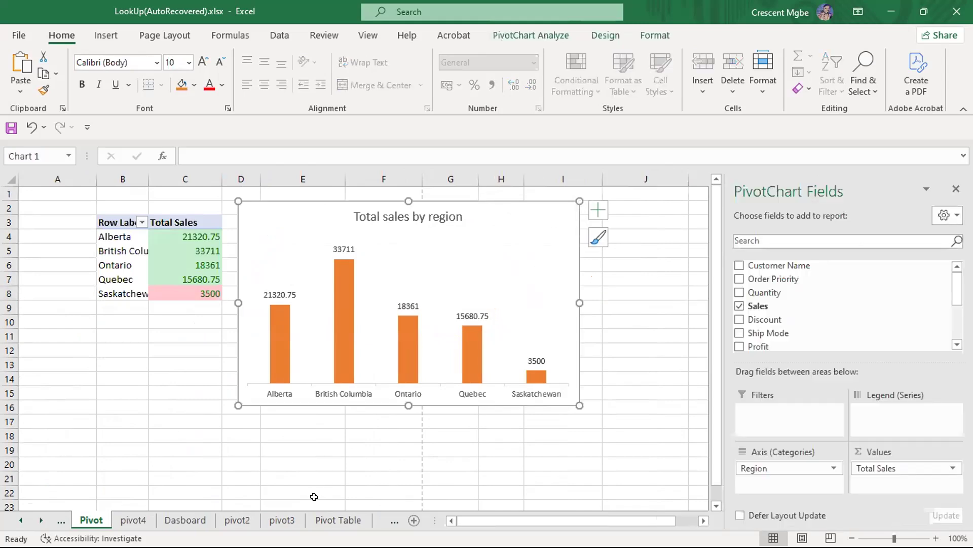
{"action": "left_click", "coordinate": [185, 520]}
{"action": "left_click", "coordinate": [420, 384]}
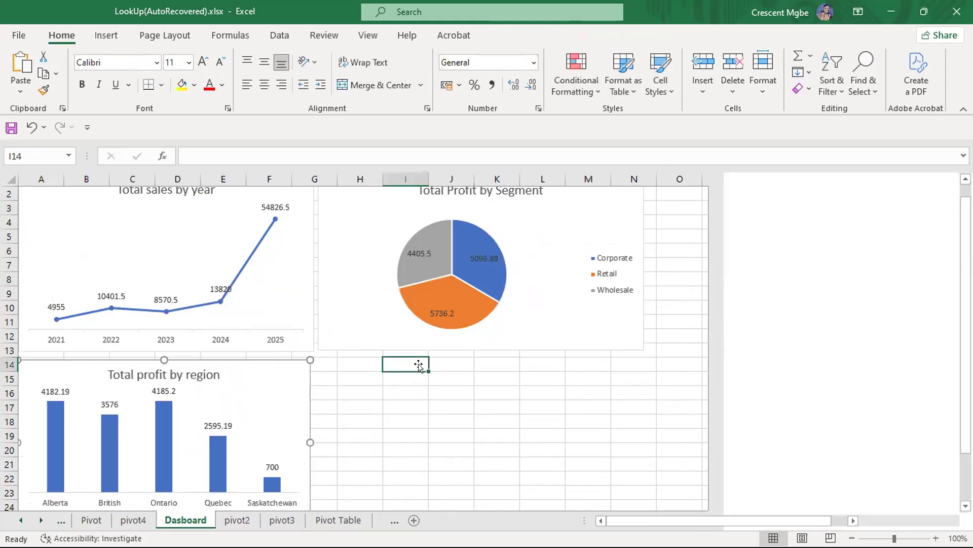
{"action": "key", "text": "ctrl+v"}
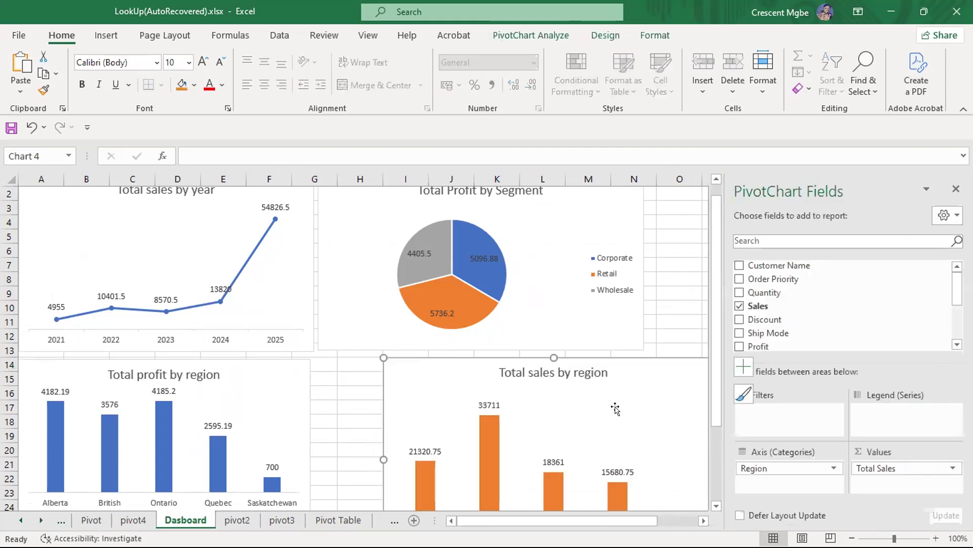
Shrink the Total sales by region chart and place it below the pie chart, beside the Total profit by region chart.
{"action": "left_click", "coordinate": [636, 398]}
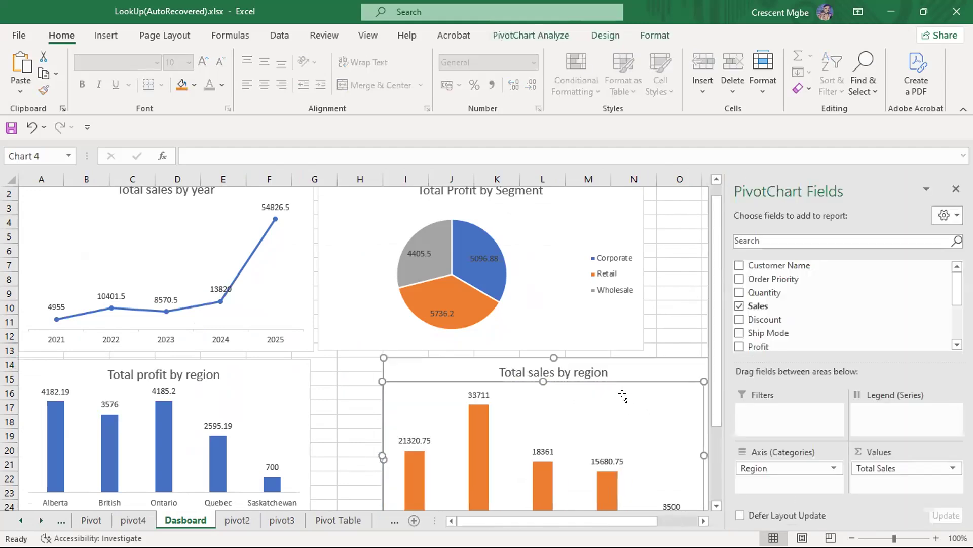
{"action": "left_click", "coordinate": [672, 364]}
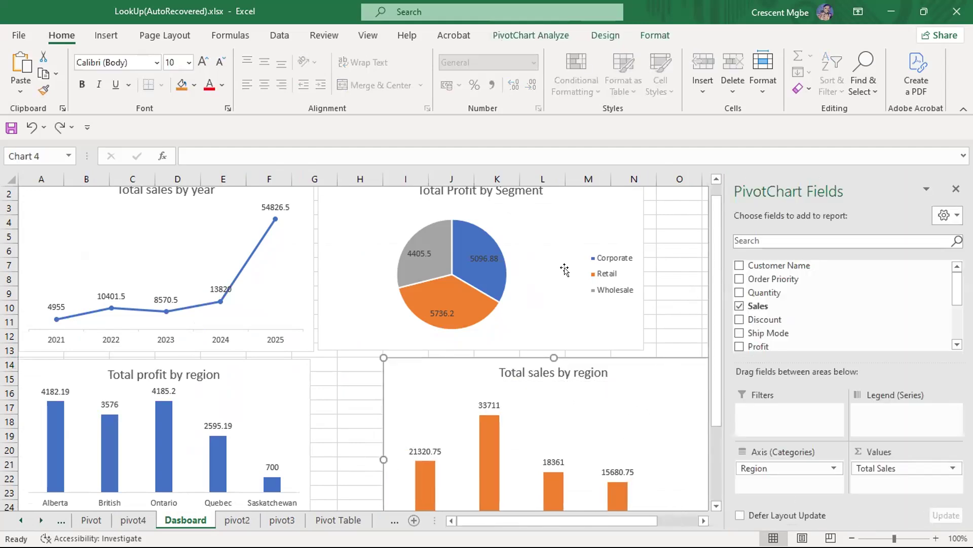
{"action": "double_click", "coordinate": [641, 374]}
{"action": "left_click_drag", "start_coordinate": [641, 374], "coordinate": [507, 270]}
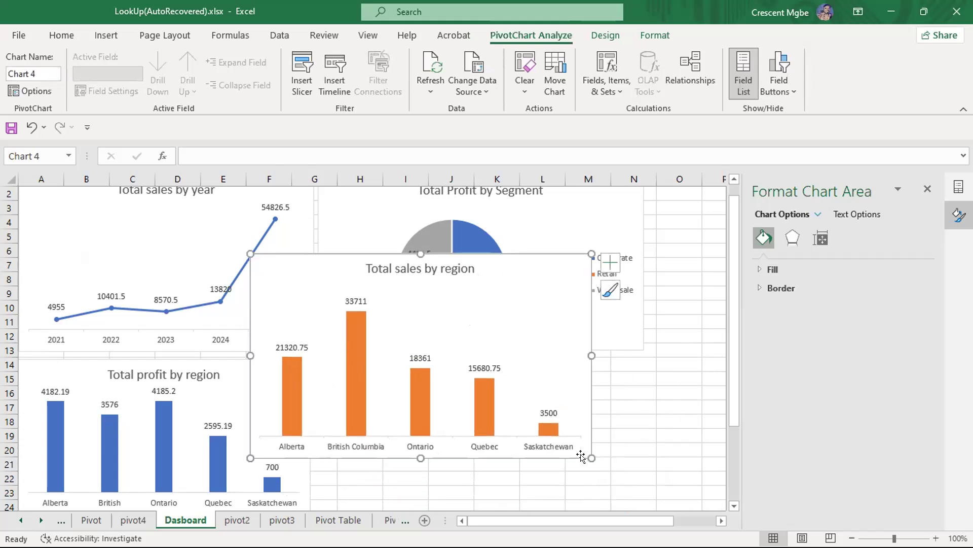
{"action": "left_click_drag", "start_coordinate": [591, 458], "coordinate": [555, 428]}
{"action": "left_click_drag", "start_coordinate": [506, 285], "coordinate": [564, 390]}
Hide the formula bar while viewing the Dasboard sheet.
{"action": "left_click", "coordinate": [254, 256]}
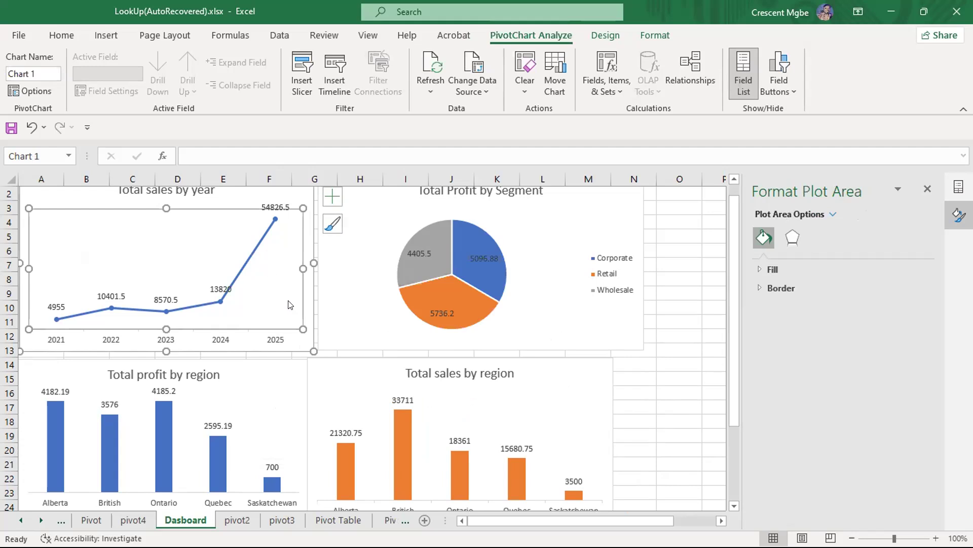
{"action": "left_click", "coordinate": [301, 194]}
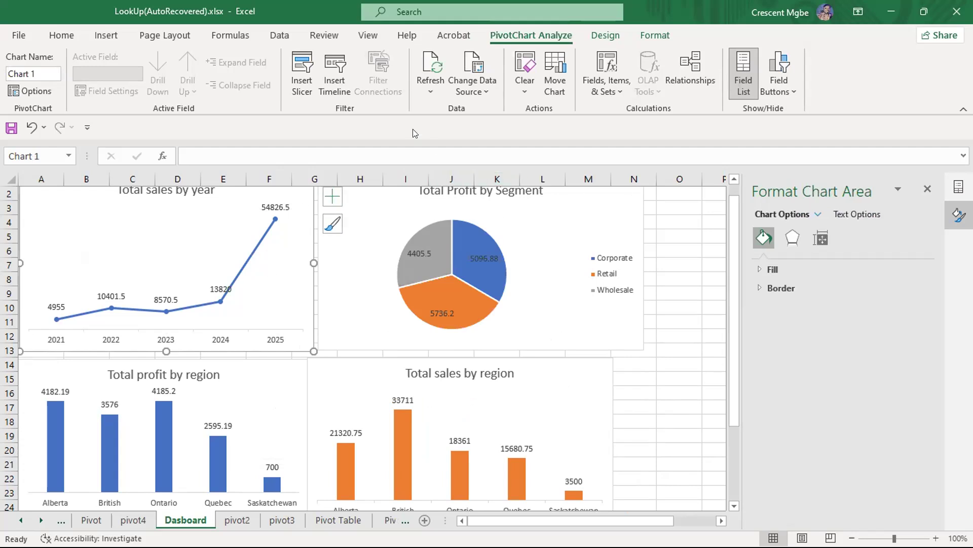
{"action": "left_click", "coordinate": [369, 35]}
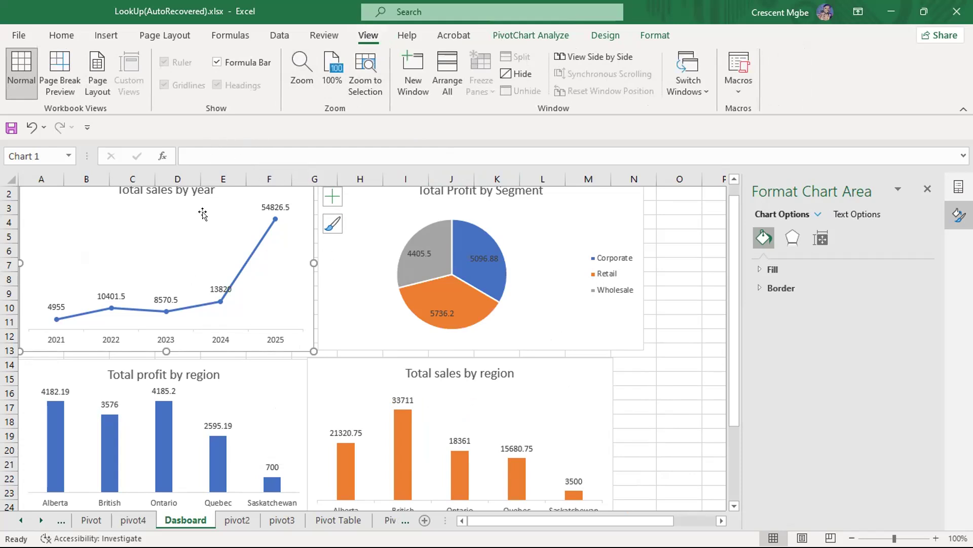
{"action": "left_click", "coordinate": [217, 62]}
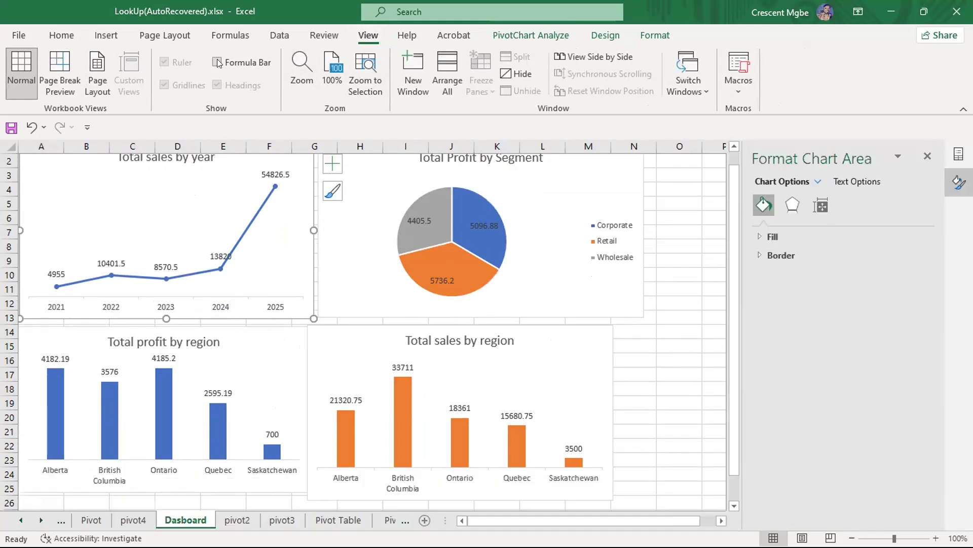
Hide the headings and gridlines on the Dasboard sheet and close the formatting pane.
{"action": "left_click", "coordinate": [670, 202]}
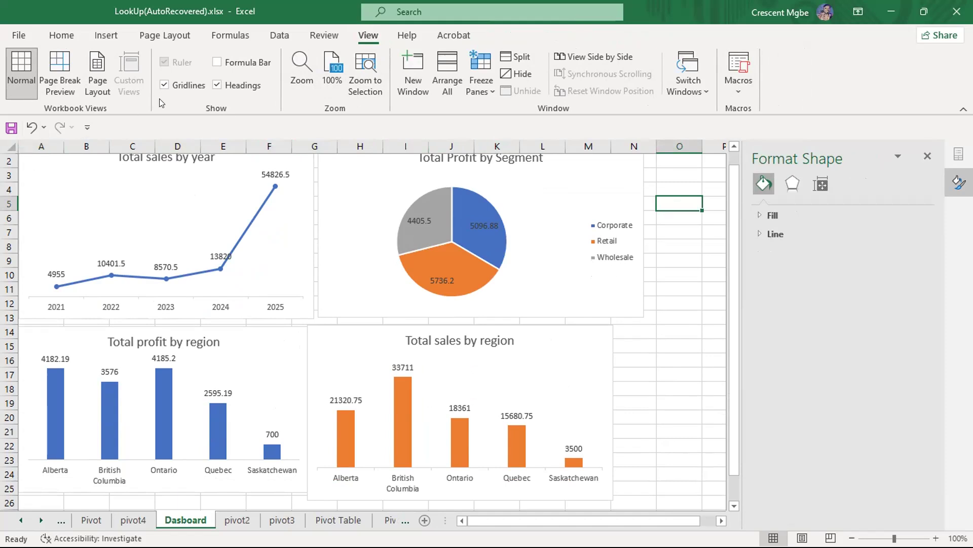
{"action": "left_click", "coordinate": [217, 84]}
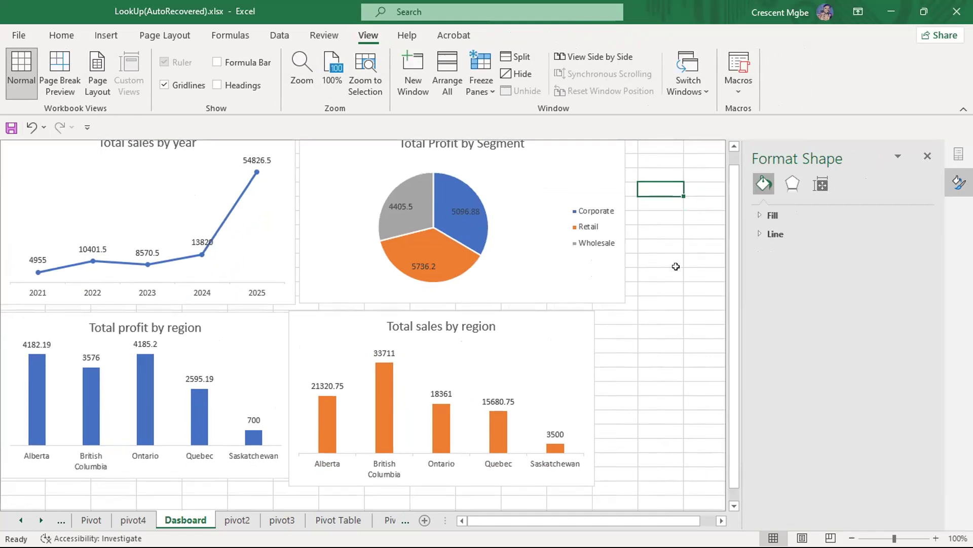
{"action": "left_click", "coordinate": [165, 84]}
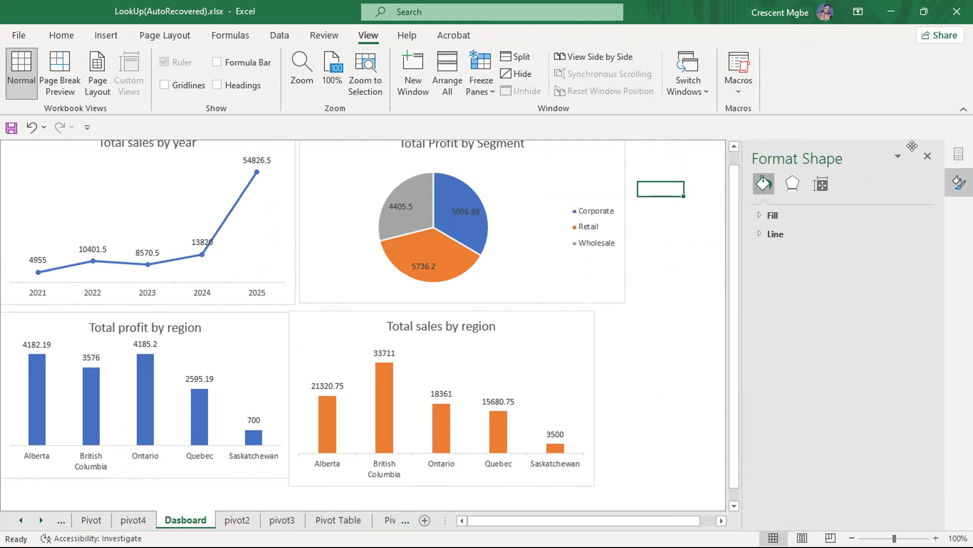
{"action": "left_click", "coordinate": [927, 156]}
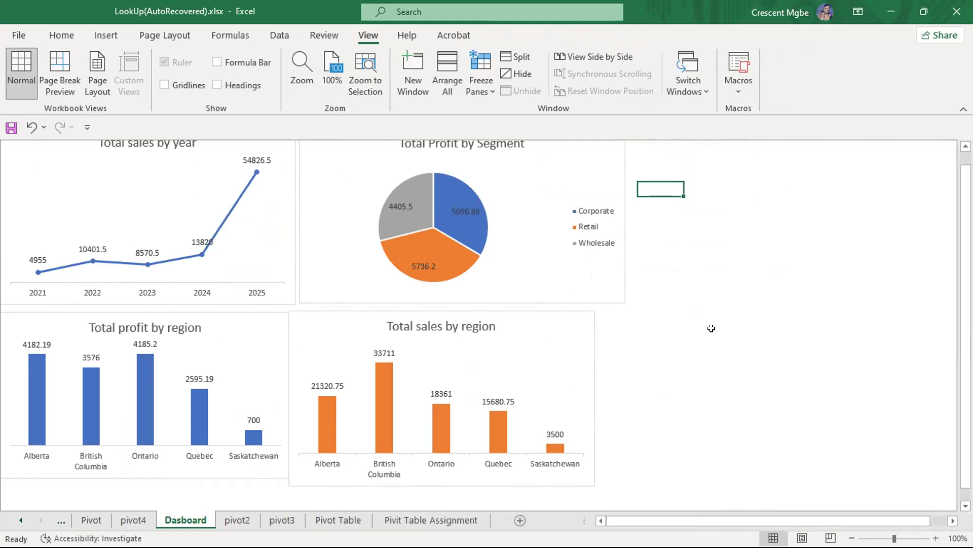
{"action": "scroll", "coordinate": [712, 328], "scroll_direction": "up", "scroll_amount": 1}
{"action": "left_click", "coordinate": [715, 312]}
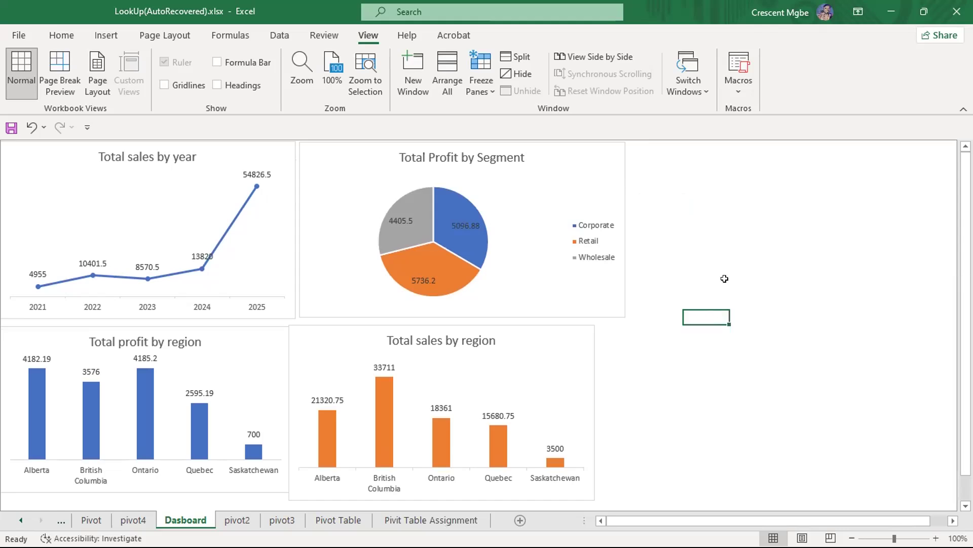
Shrink the Total Profit by Segment pie chart and shift the Total sales by region chart away from the Total profit by region chart.
{"action": "left_click", "coordinate": [529, 190]}
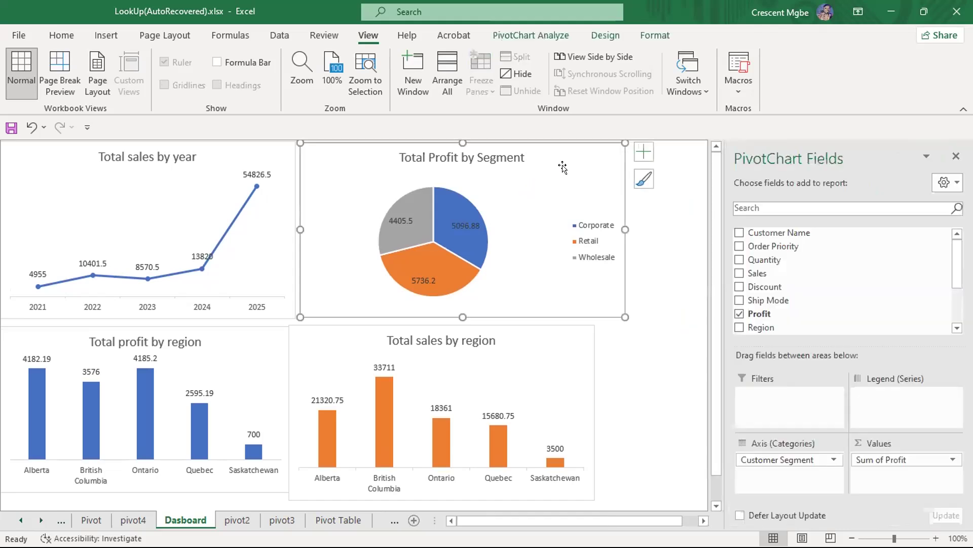
{"action": "left_click_drag", "start_coordinate": [589, 153], "coordinate": [586, 153]}
{"action": "left_click_drag", "start_coordinate": [616, 308], "coordinate": [589, 308]}
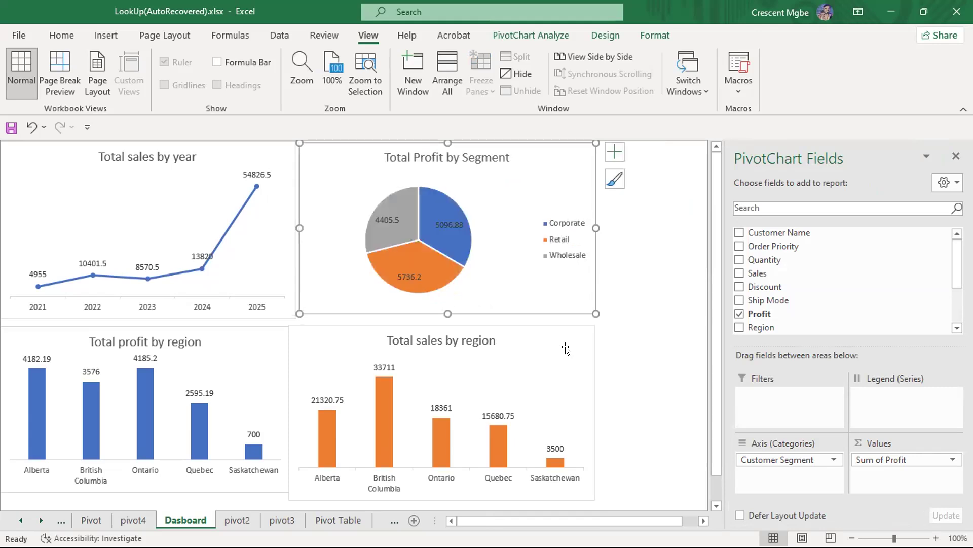
{"action": "left_click_drag", "start_coordinate": [570, 343], "coordinate": [582, 345]}
Shorten the Total sales by year chart to match the pie chart's height and nudge the pie chart slightly away from it.
{"action": "left_click", "coordinate": [283, 208]}
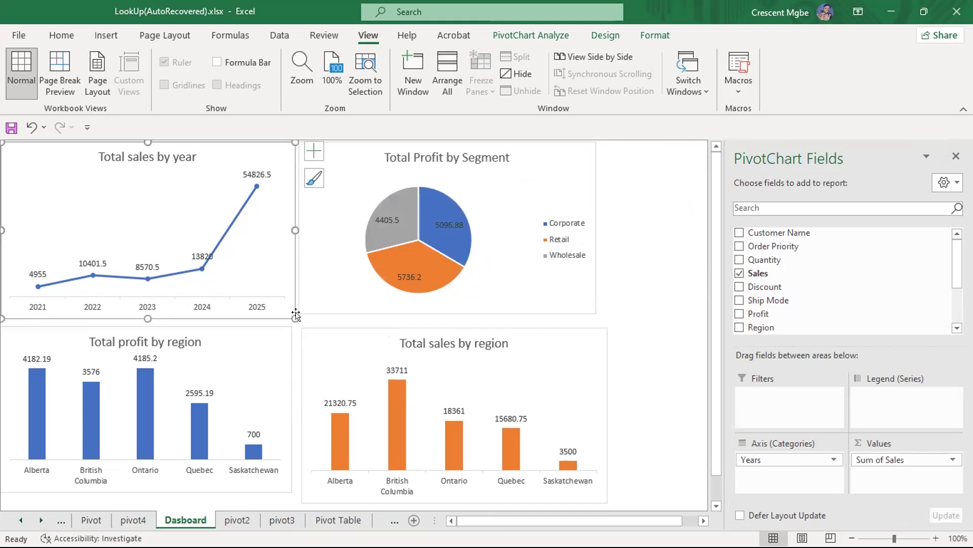
{"action": "left_click_drag", "start_coordinate": [292, 315], "coordinate": [288, 306]}
{"action": "left_click", "coordinate": [625, 258]}
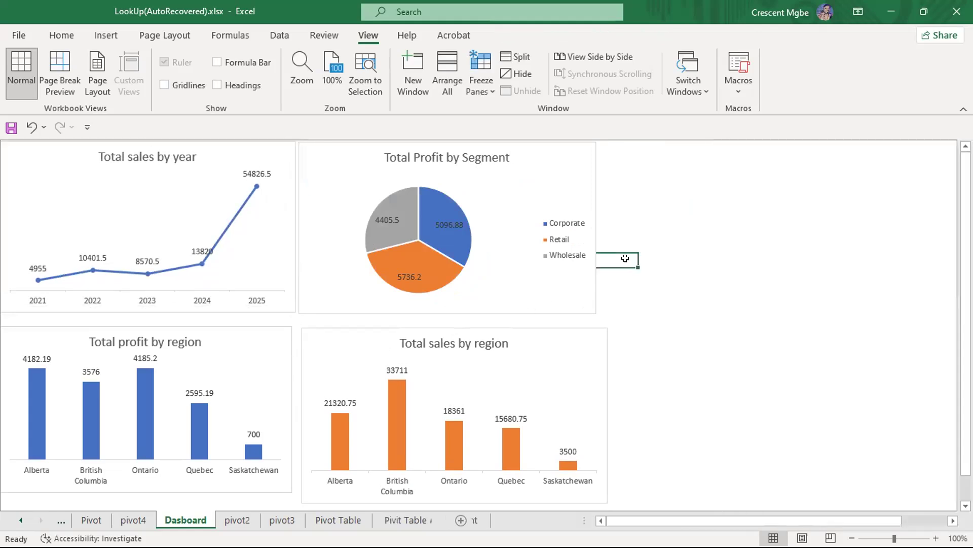
{"action": "mouse_move", "coordinate": [556, 166]}
{"action": "left_mouse_down"}
{"action": "mouse_move", "coordinate": [571, 166]}
{"action": "mouse_move", "coordinate": [551, 165]}
{"action": "left_mouse_up"}
{"action": "left_click", "coordinate": [551, 165]}
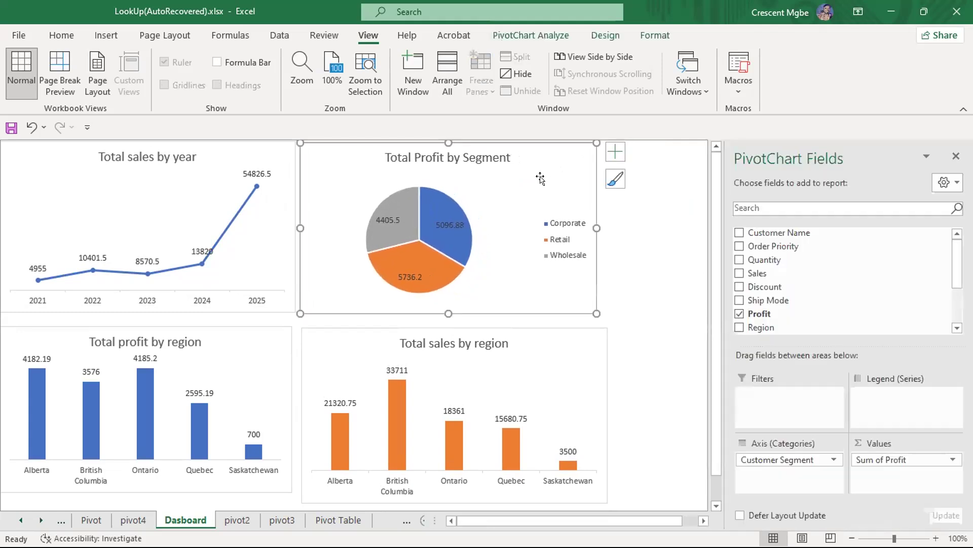
Move the Total profit by region chart up beneath the Total sales by year chart and enlarge it slightly to match that chart's width.
{"action": "left_click", "coordinate": [264, 341]}
{"action": "left_click_drag", "start_coordinate": [267, 351], "coordinate": [259, 336]}
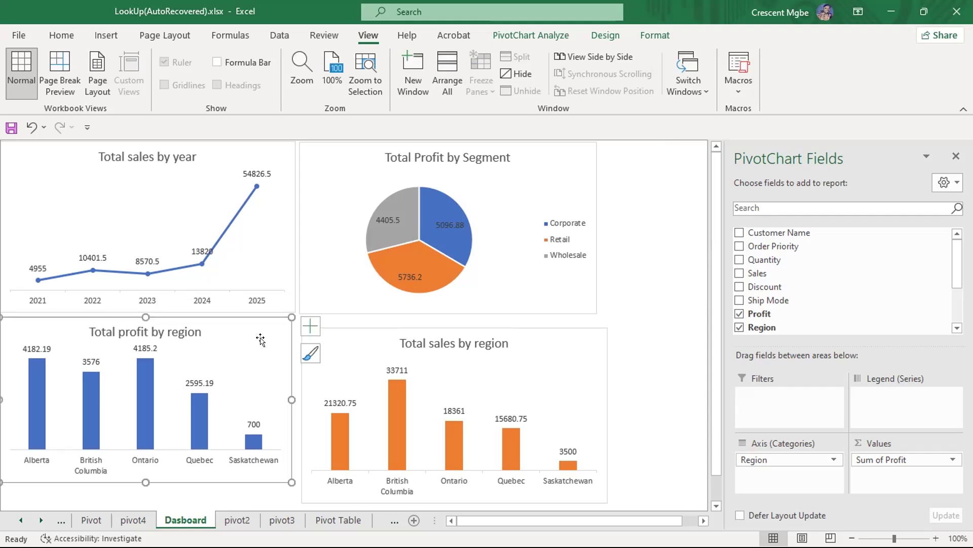
{"action": "left_click_drag", "start_coordinate": [285, 478], "coordinate": [290, 484]}
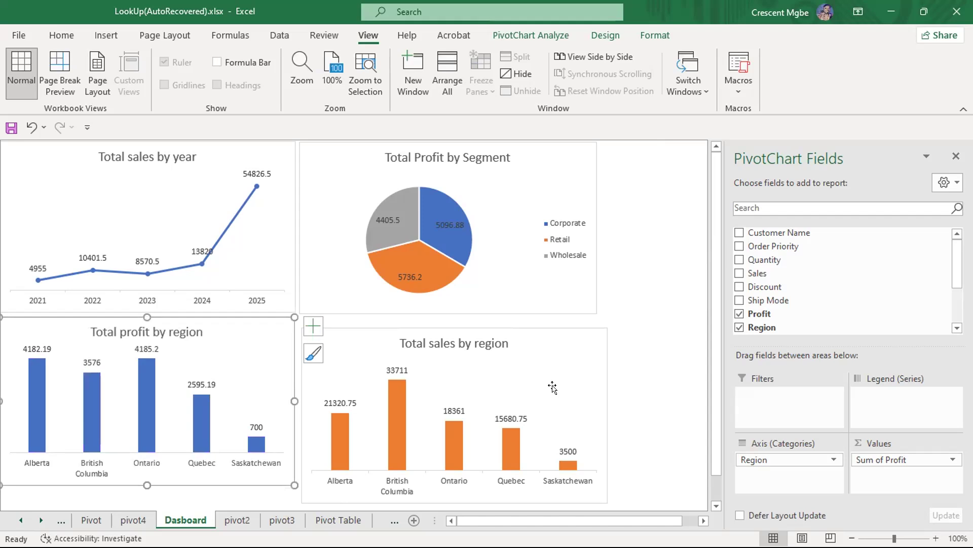
Move the Total sales by region chart up beneath the pie chart and reduce its size to line up with the neighbouring charts.
{"action": "left_click", "coordinate": [574, 339]}
{"action": "left_click_drag", "start_coordinate": [575, 338], "coordinate": [567, 329]}
{"action": "left_click_drag", "start_coordinate": [600, 491], "coordinate": [600, 480]}
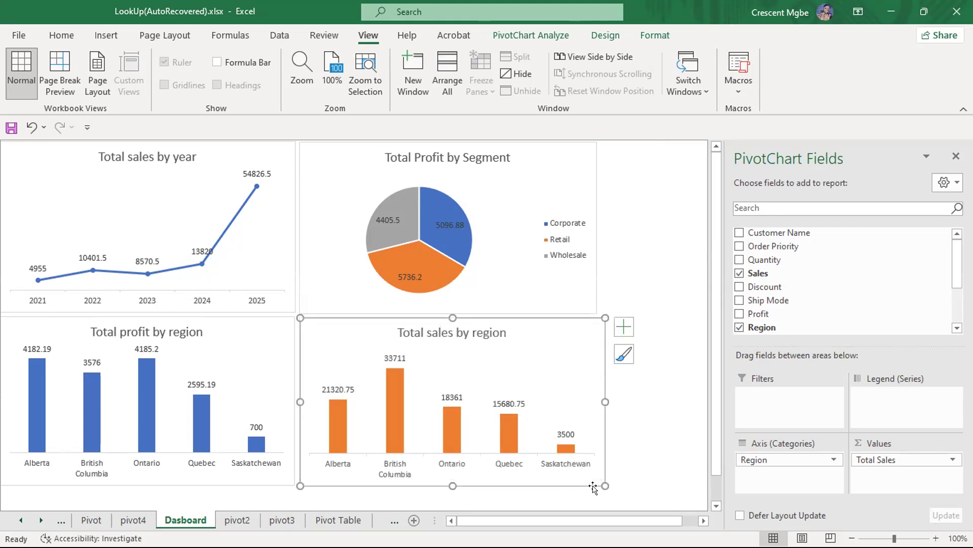
{"action": "left_click_drag", "start_coordinate": [596, 480], "coordinate": [592, 480]}
{"action": "left_click", "coordinate": [669, 259]}
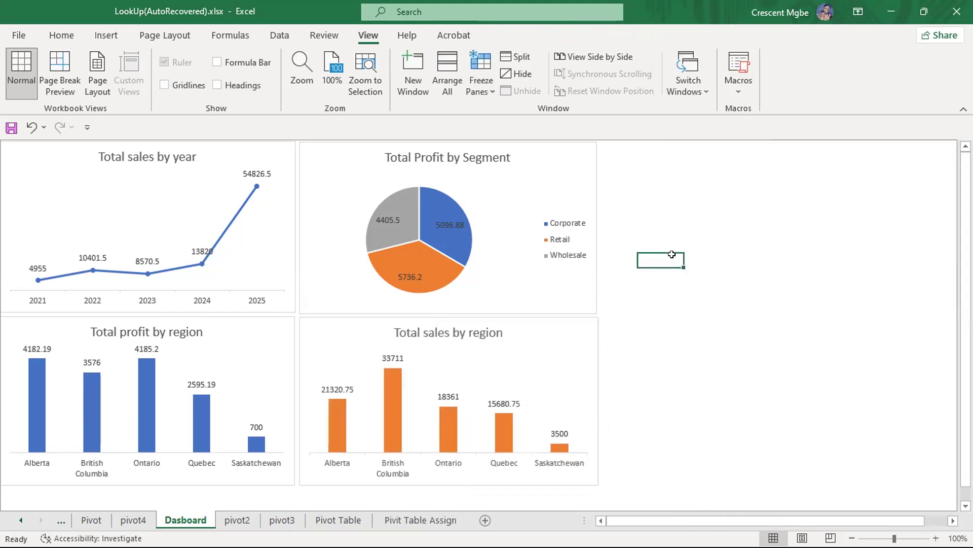
Fine-tune the size of the Total sales by region chart so its right edge aligns with the pie chart.
{"action": "left_click", "coordinate": [581, 327]}
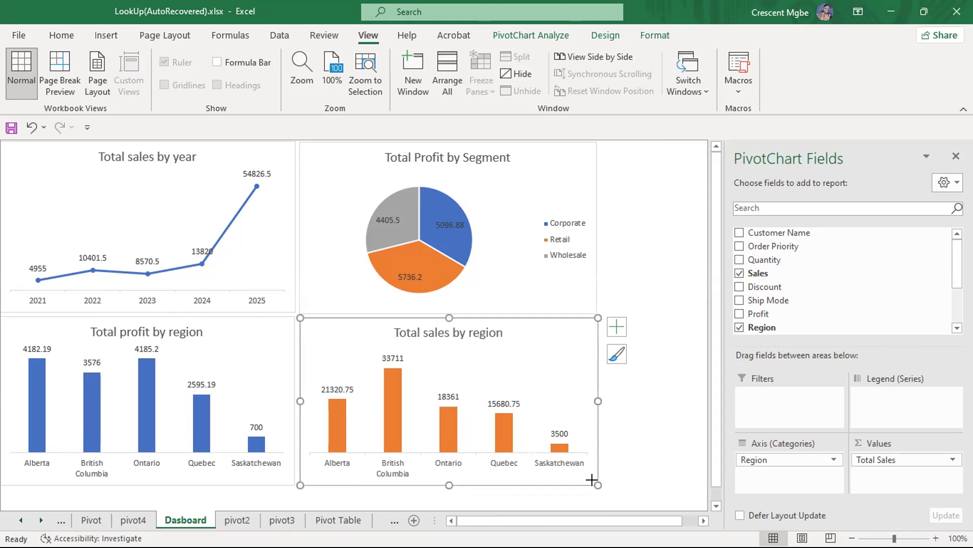
{"action": "left_click", "coordinate": [633, 464]}
{"action": "left_click", "coordinate": [575, 316]}
{"action": "left_click_drag", "start_coordinate": [593, 482], "coordinate": [591, 478]}
{"action": "left_click", "coordinate": [655, 270]}
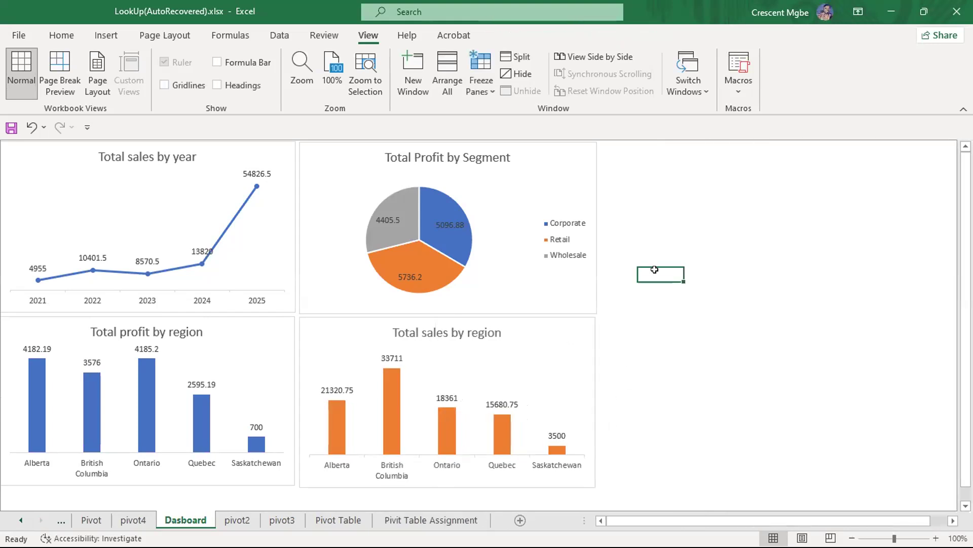
{"action": "left_click", "coordinate": [735, 201]}
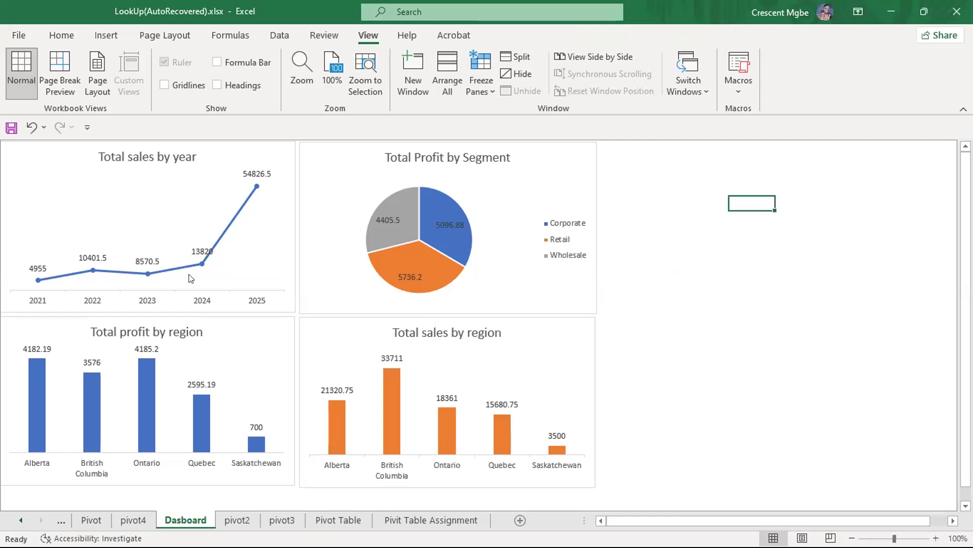
Insert a Region slicer for the Total Profit by Segment chart, place it beside the chart and shorten it to 6.3 cm.
{"action": "left_click", "coordinate": [564, 169]}
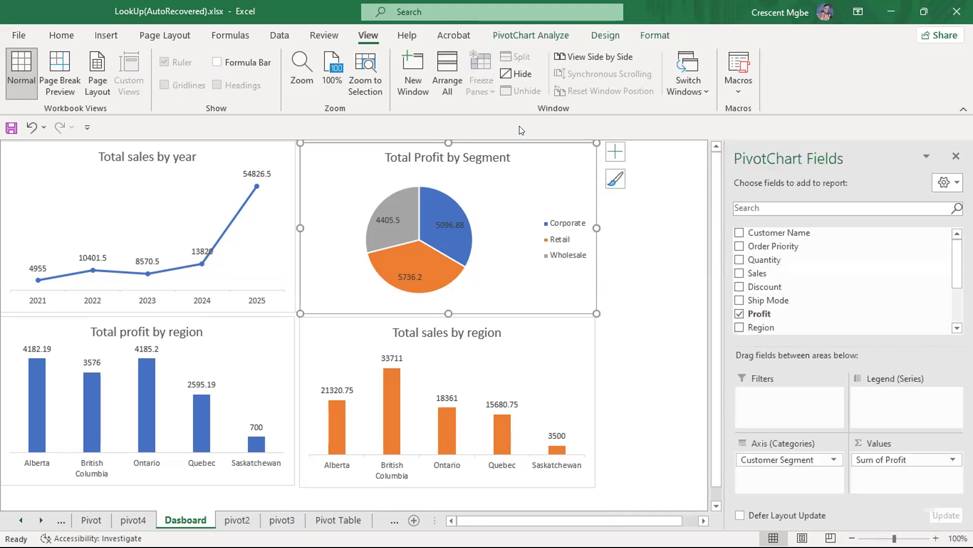
{"action": "left_click", "coordinate": [527, 36]}
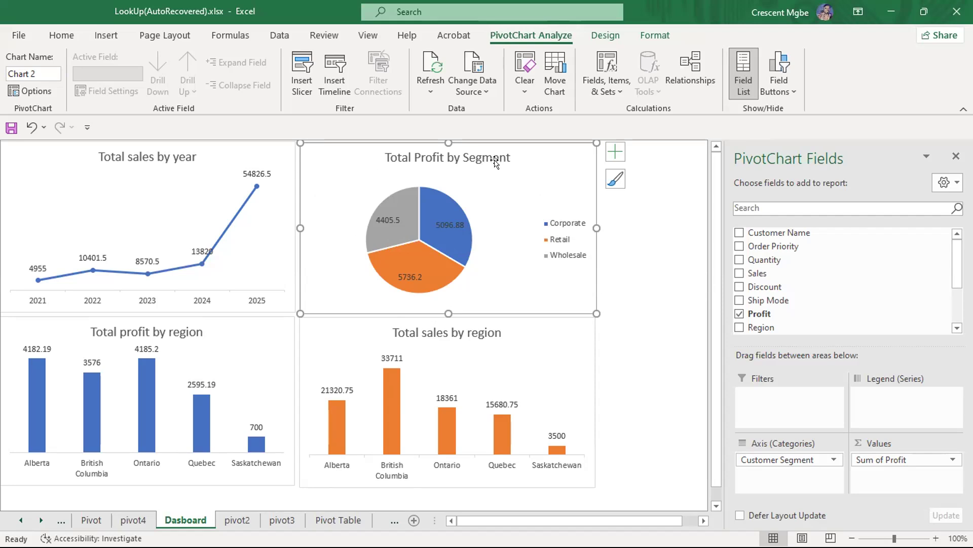
{"action": "left_click", "coordinate": [304, 61]}
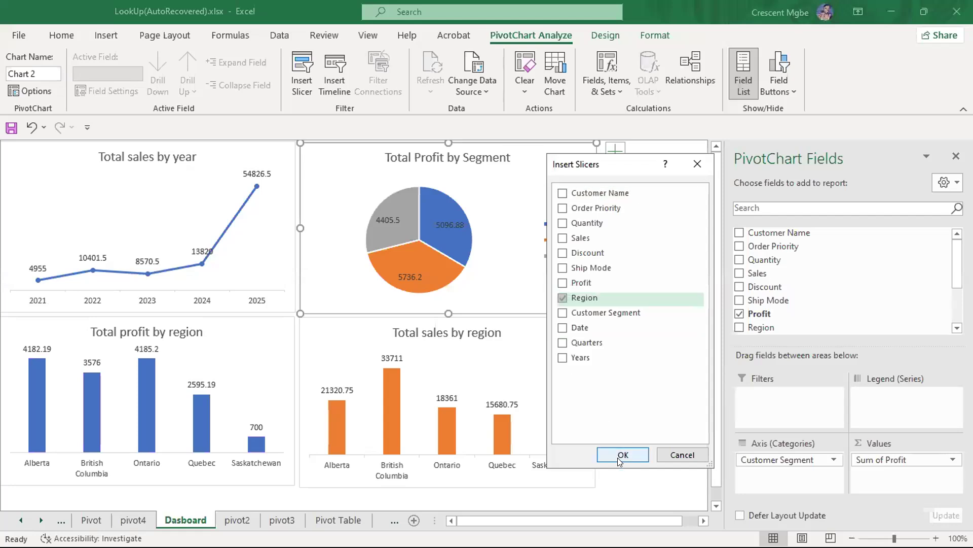
{"action": "left_click", "coordinate": [623, 455]}
{"action": "left_click_drag", "start_coordinate": [343, 230], "coordinate": [655, 148]}
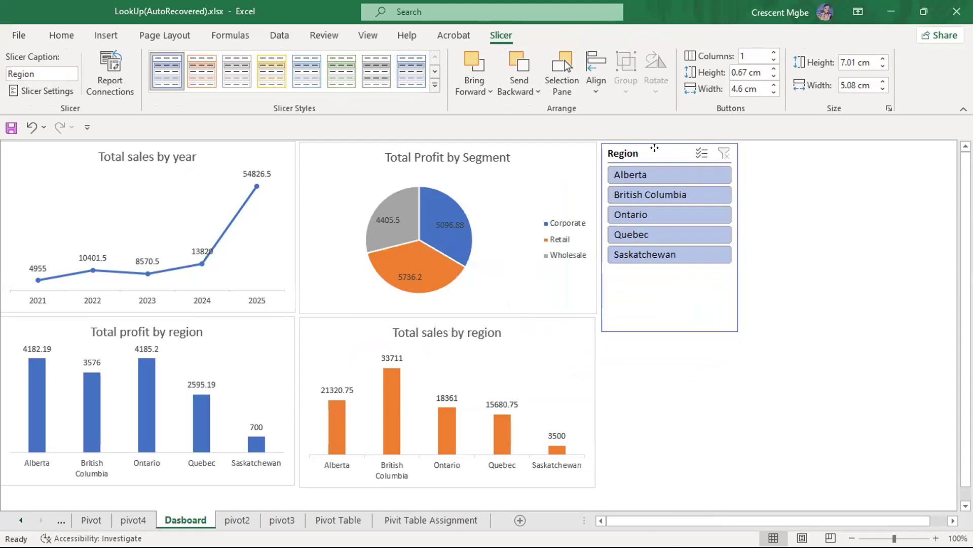
{"action": "left_click_drag", "start_coordinate": [666, 327], "coordinate": [658, 310]}
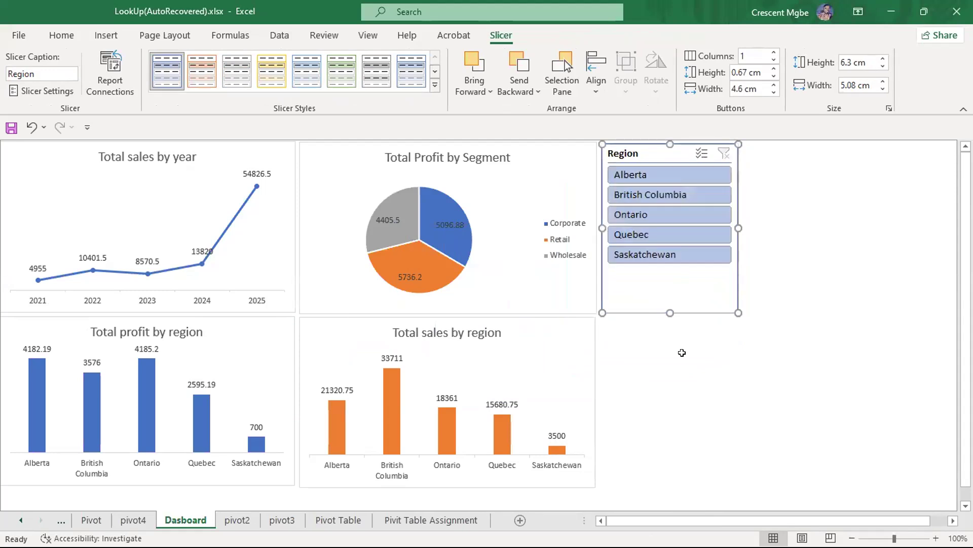
{"action": "left_click", "coordinate": [681, 354]}
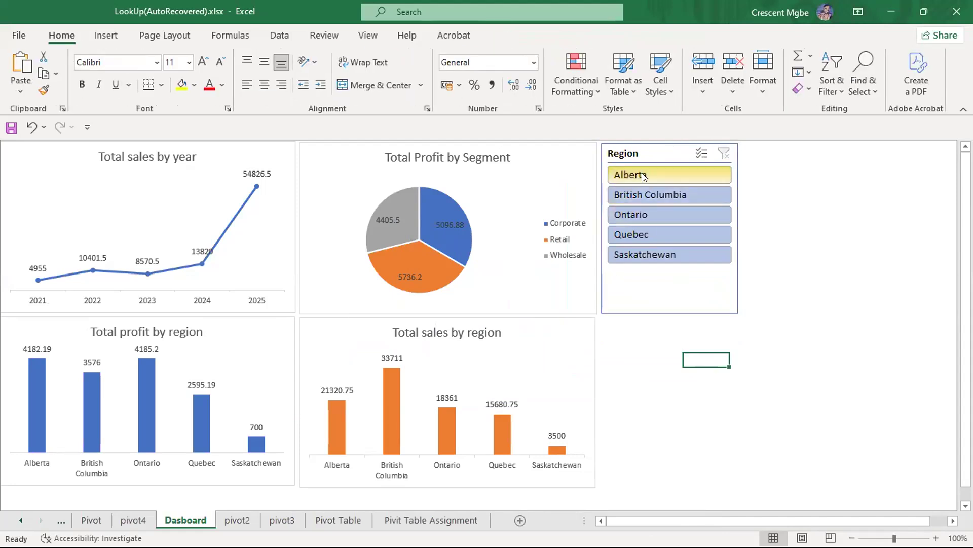
Test the Region slicer by filtering to Alberta, then clear the filter.
{"action": "left_click", "coordinate": [557, 341]}
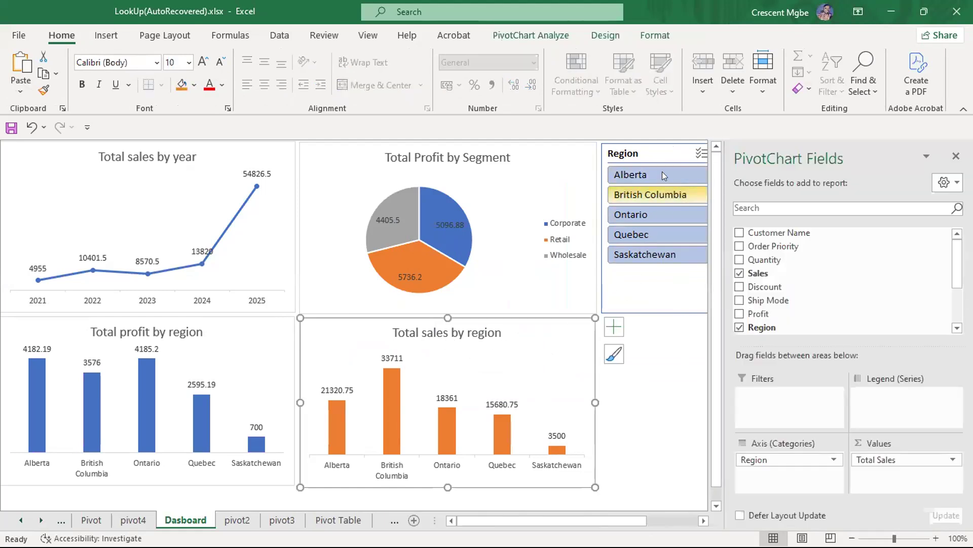
{"action": "left_click", "coordinate": [659, 388]}
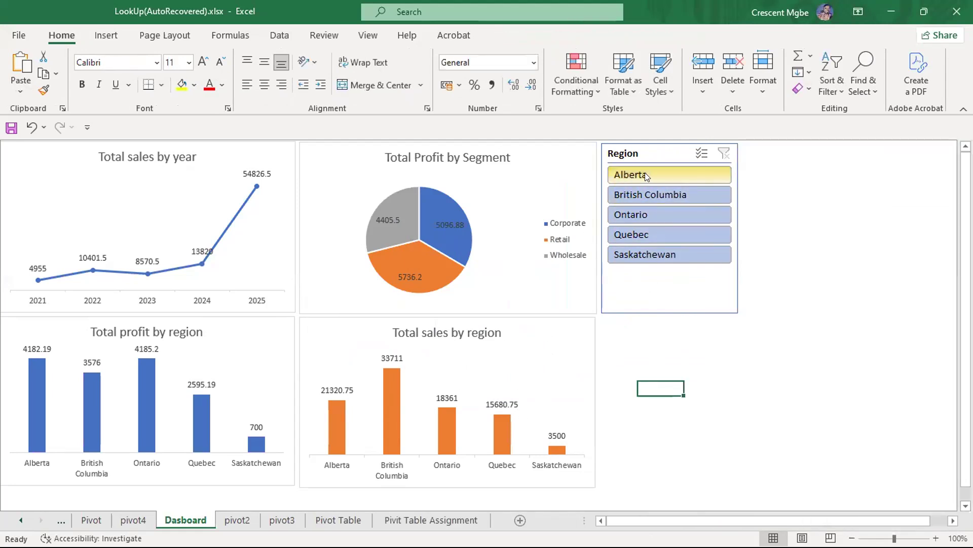
{"action": "left_click", "coordinate": [645, 172]}
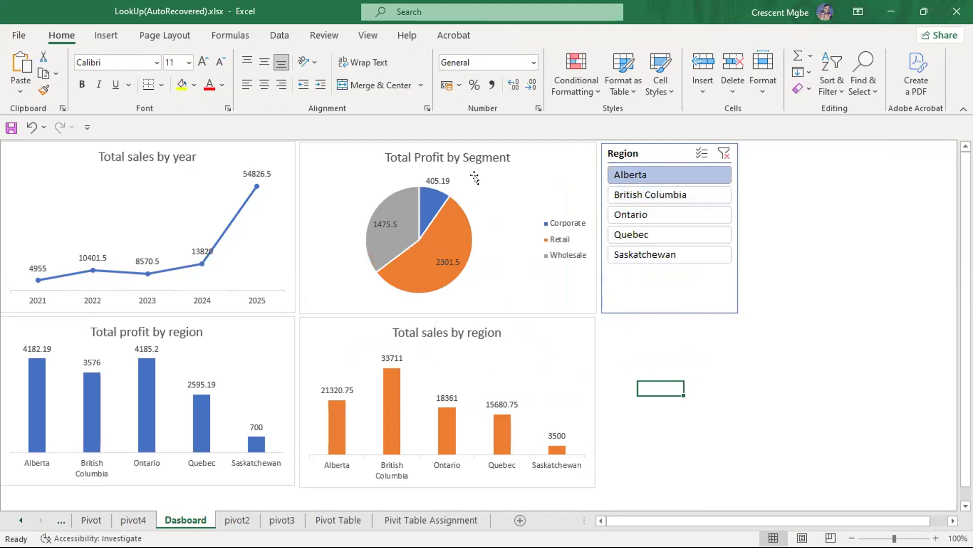
{"action": "left_click", "coordinate": [728, 155]}
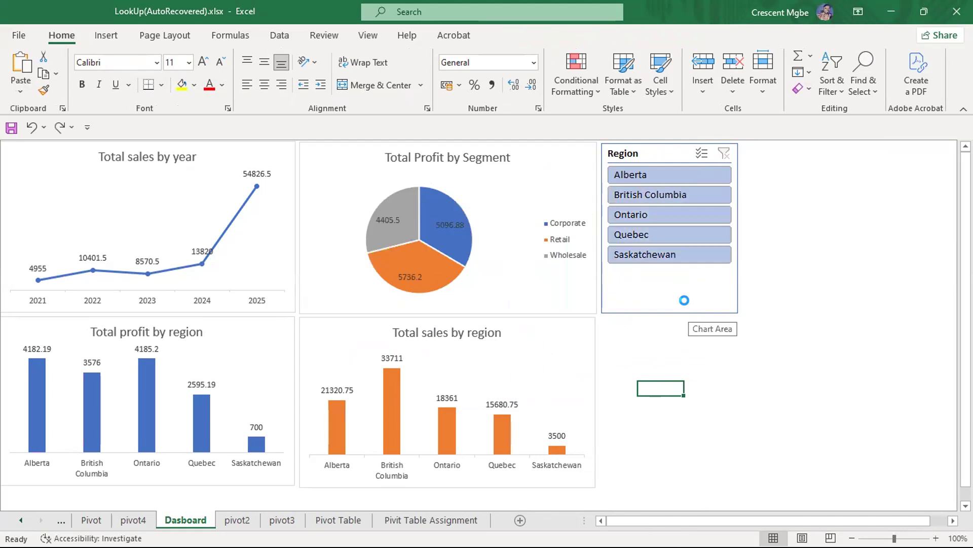
Remove the pie chart's Region slicer from the dashboard.
{"action": "left_click", "coordinate": [688, 305]}
{"action": "left_click_drag", "start_coordinate": [688, 305], "coordinate": [372, 388]}
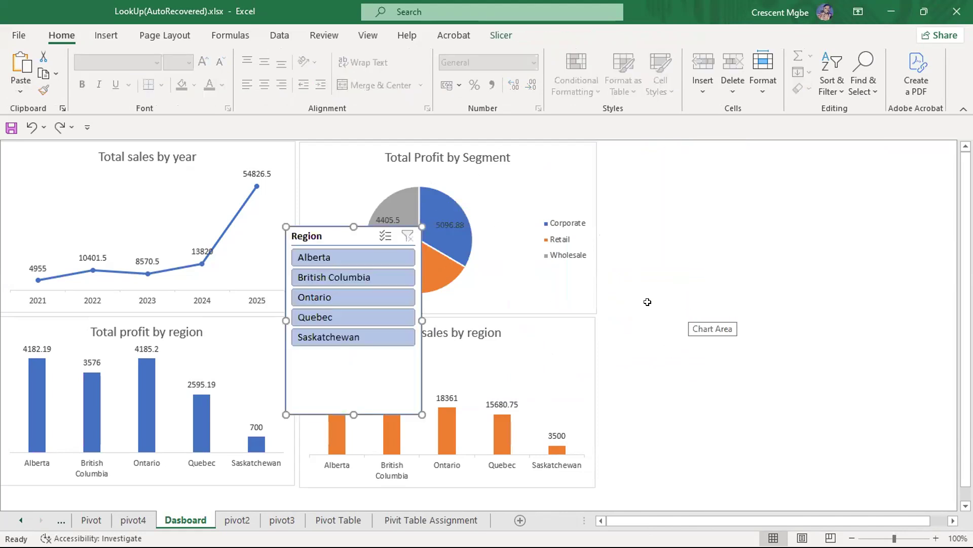
{"action": "key", "text": "Delete"}
{"action": "left_click", "coordinate": [659, 296]}
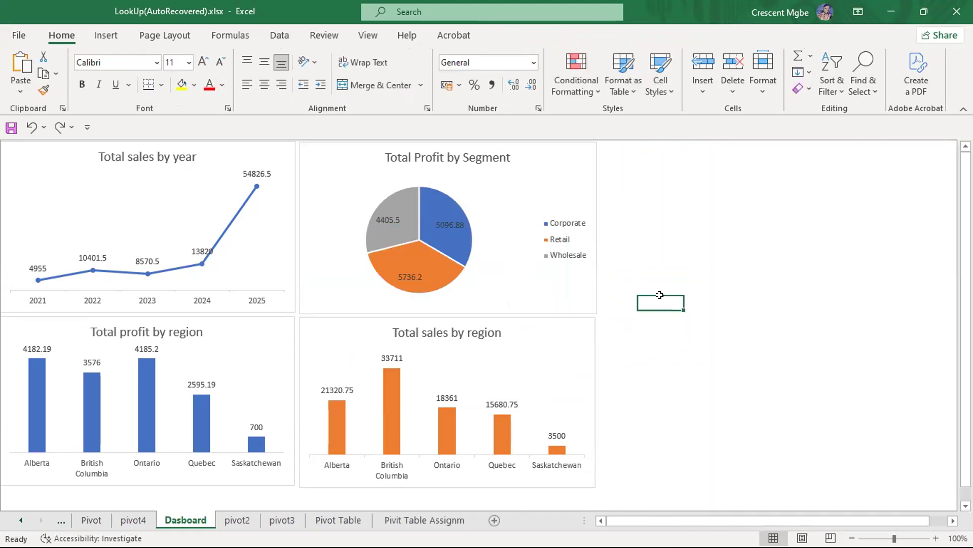
Insert a Region slicer based on the Total sales by region chart.
{"action": "left_click", "coordinate": [555, 348]}
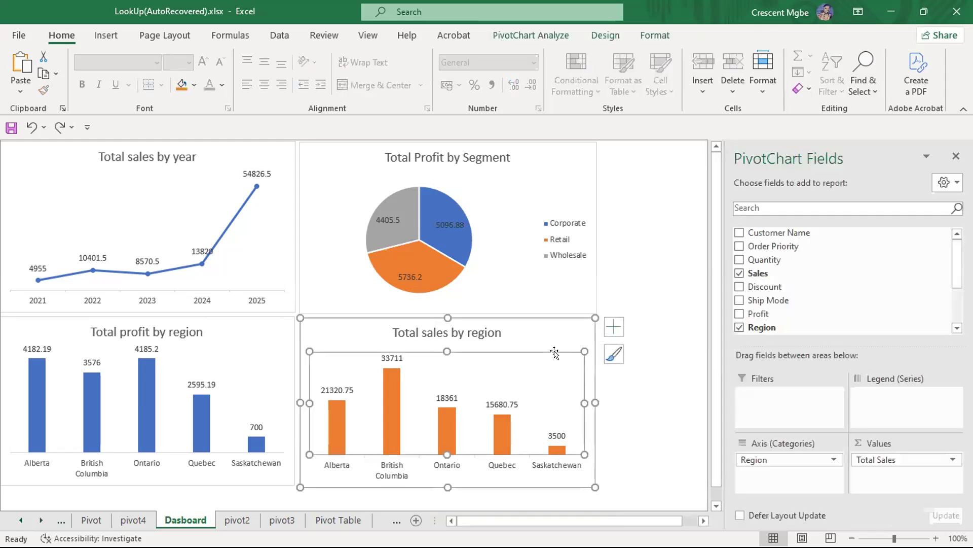
{"action": "left_click", "coordinate": [621, 366]}
{"action": "left_click", "coordinate": [549, 330]}
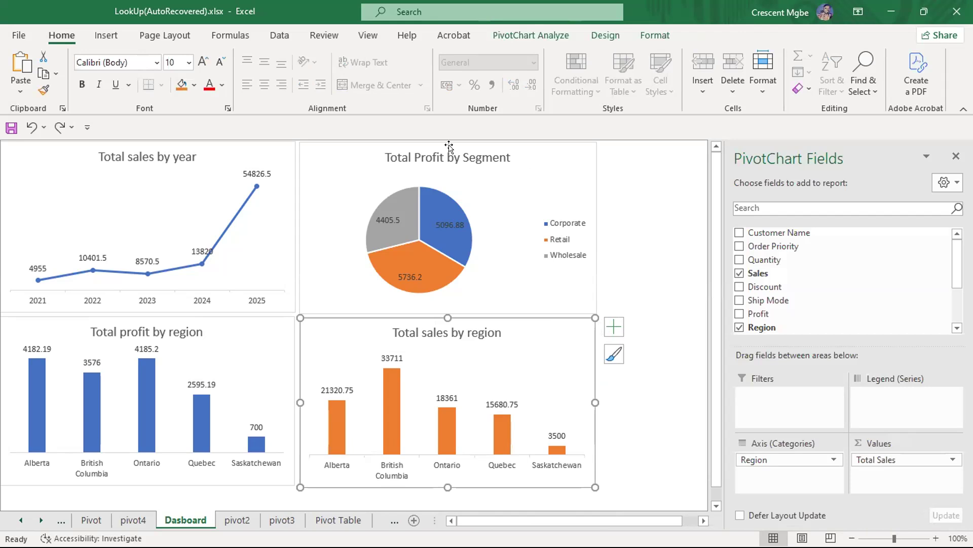
{"action": "left_click", "coordinate": [599, 37]}
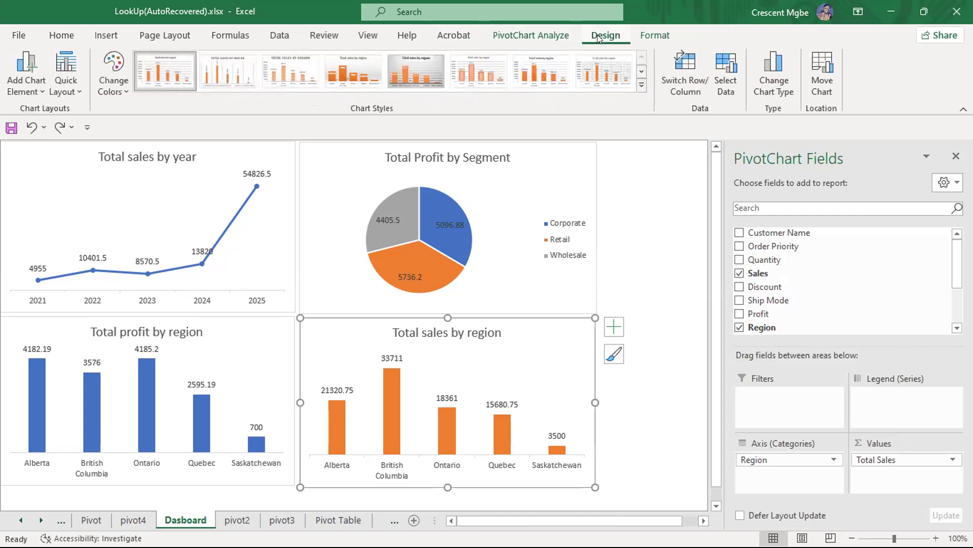
{"action": "left_click", "coordinate": [528, 34]}
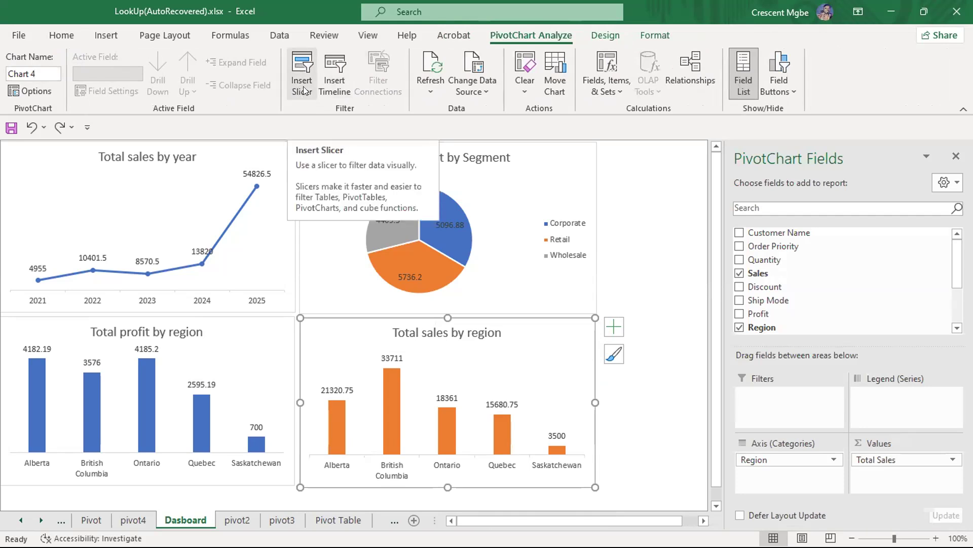
{"action": "left_click", "coordinate": [302, 69]}
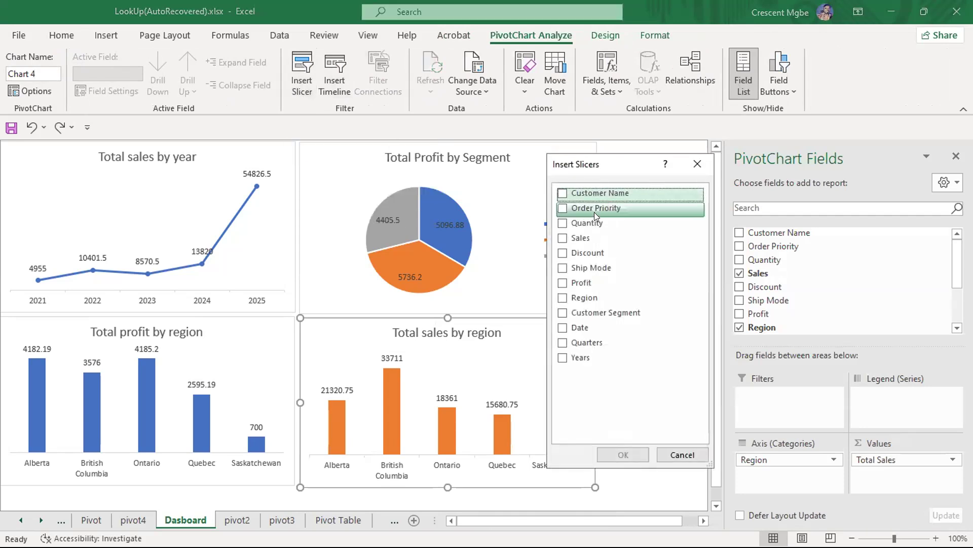
{"action": "left_click", "coordinate": [562, 298]}
{"action": "left_click", "coordinate": [613, 454]}
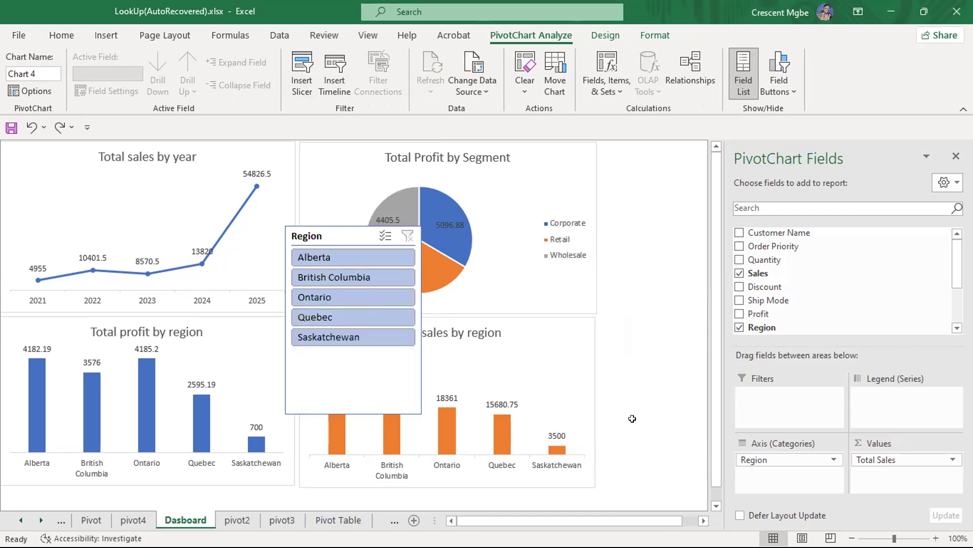
Place the new Region slicer beside the Total Profit by Segment chart and shorten it to 6.4 cm.
{"action": "left_click_drag", "start_coordinate": [395, 216], "coordinate": [654, 150]}
{"action": "mouse_move", "coordinate": [666, 330]}
{"action": "left_mouse_down"}
{"action": "mouse_move", "coordinate": [671, 306]}
{"action": "mouse_move", "coordinate": [671, 314]}
{"action": "left_mouse_up"}
{"action": "left_click", "coordinate": [671, 405]}
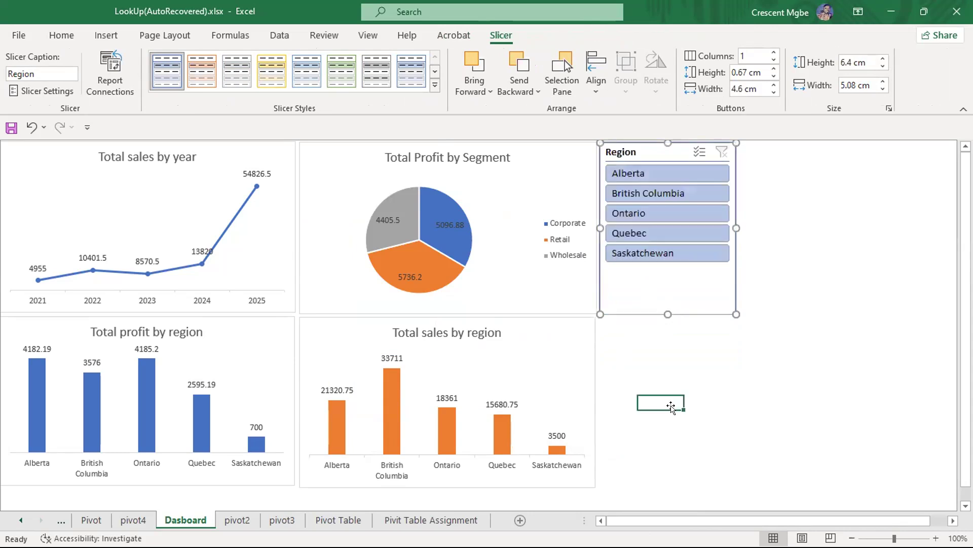
{"action": "left_click", "coordinate": [570, 332]}
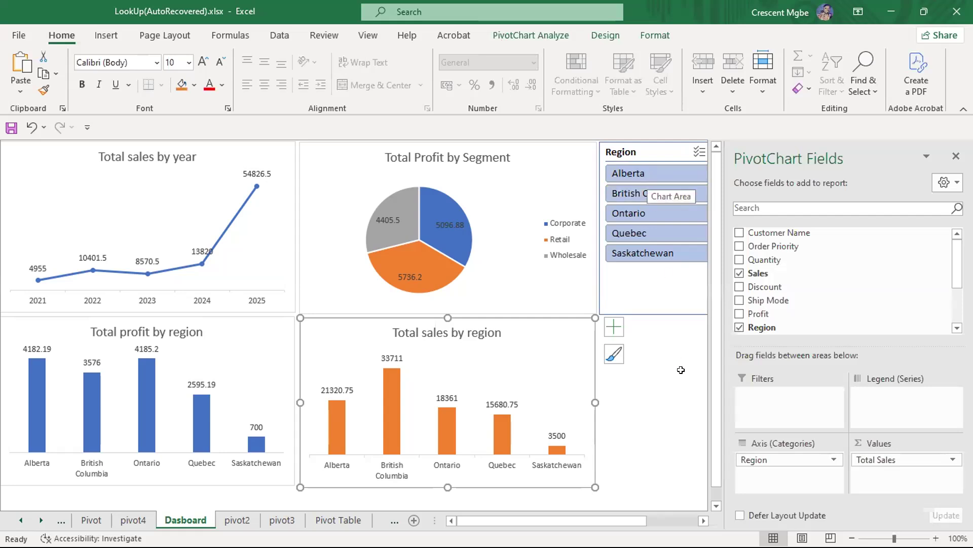
{"action": "left_click", "coordinate": [685, 372]}
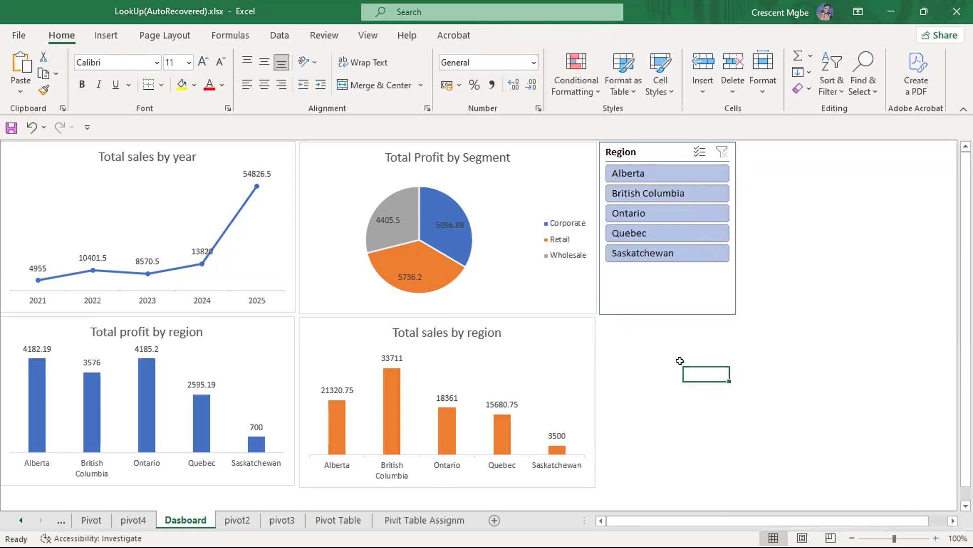
Test the Region slicer on the Total sales by region chart with Alberta and British Columbia, then clear the filter.
{"action": "left_click", "coordinate": [667, 174]}
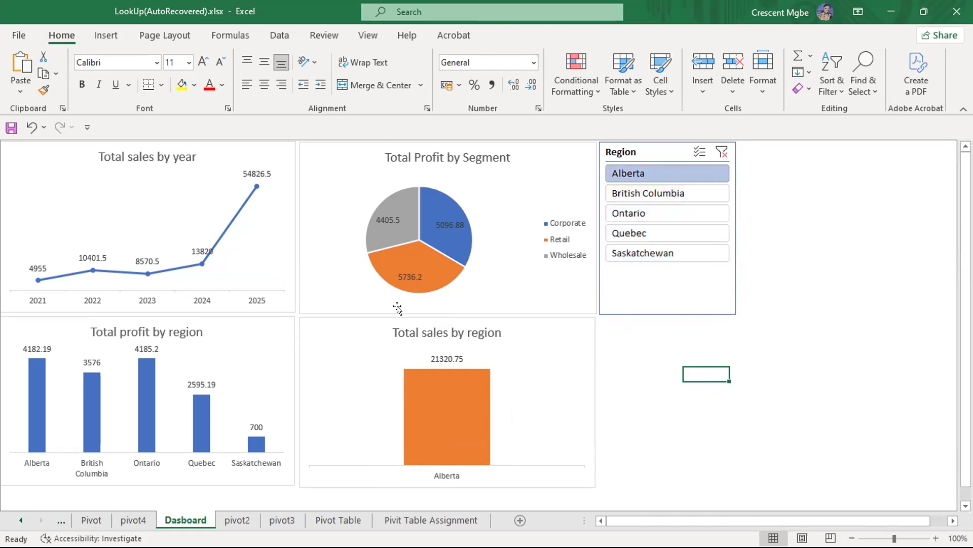
{"action": "left_click", "coordinate": [676, 194]}
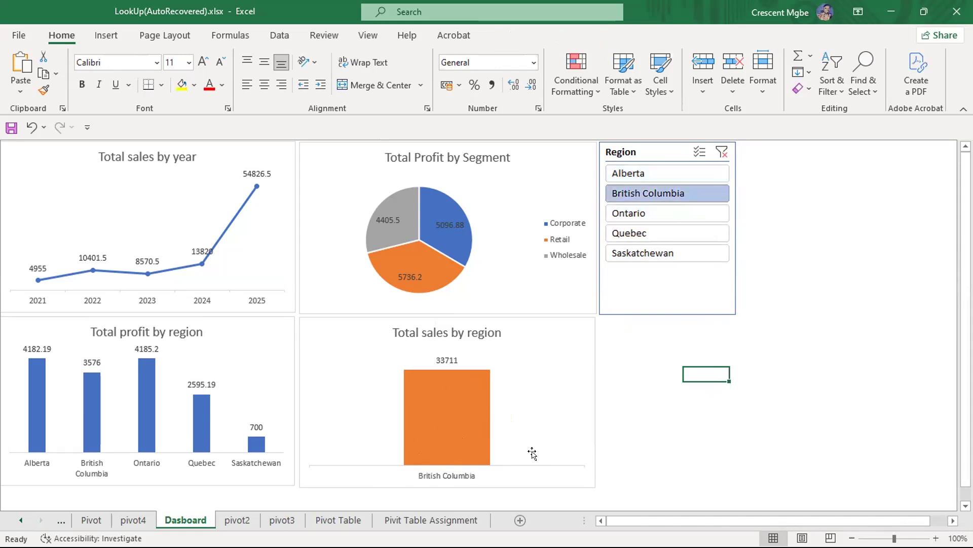
{"action": "left_click", "coordinate": [722, 152]}
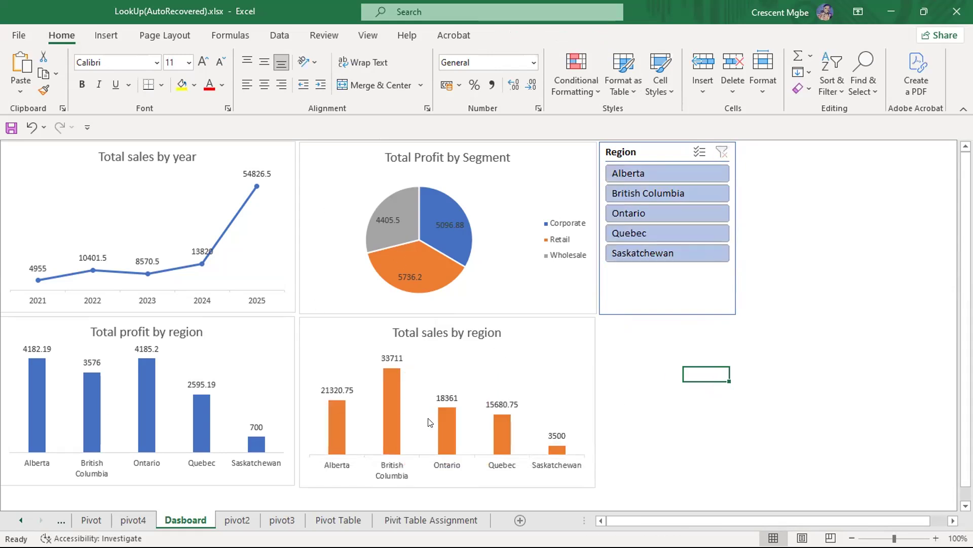
{"action": "left_click", "coordinate": [699, 151]}
{"action": "right_click", "coordinate": [646, 152]}
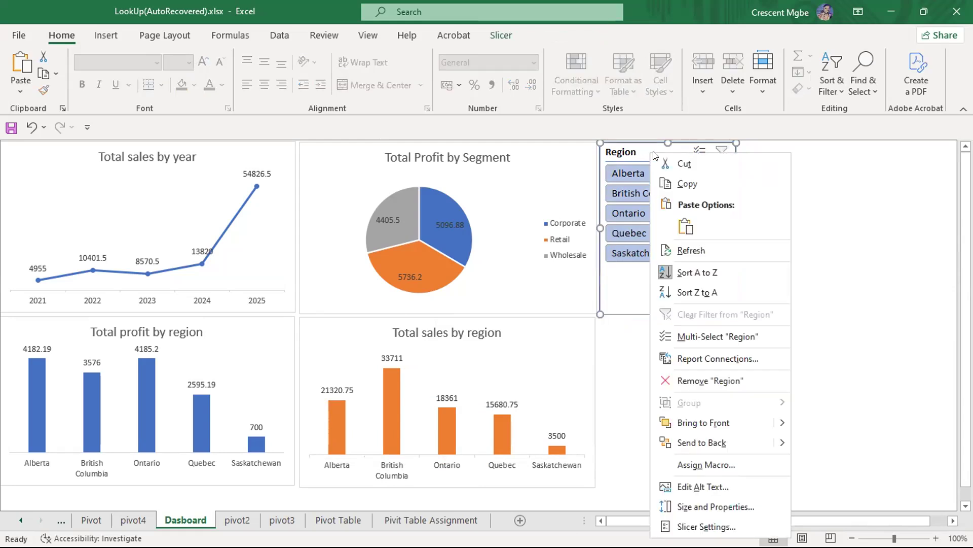
{"action": "left_click", "coordinate": [859, 236]}
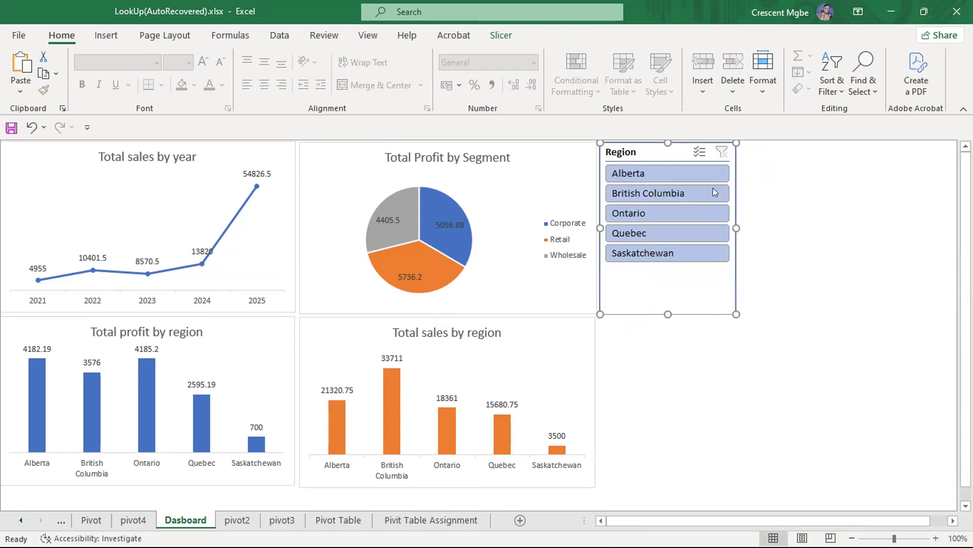
{"action": "right_click", "coordinate": [646, 147]}
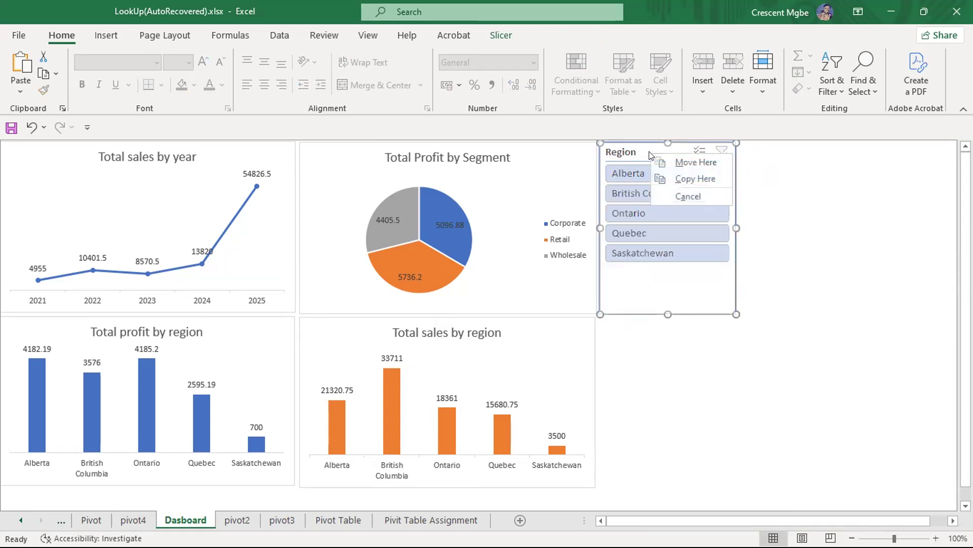
{"action": "key", "text": "Escape"}
Connect the Region slicer to PivotTable2, PivotTable4 and PivotTable5 as well, through its report connections.
{"action": "right_click", "coordinate": [642, 153]}
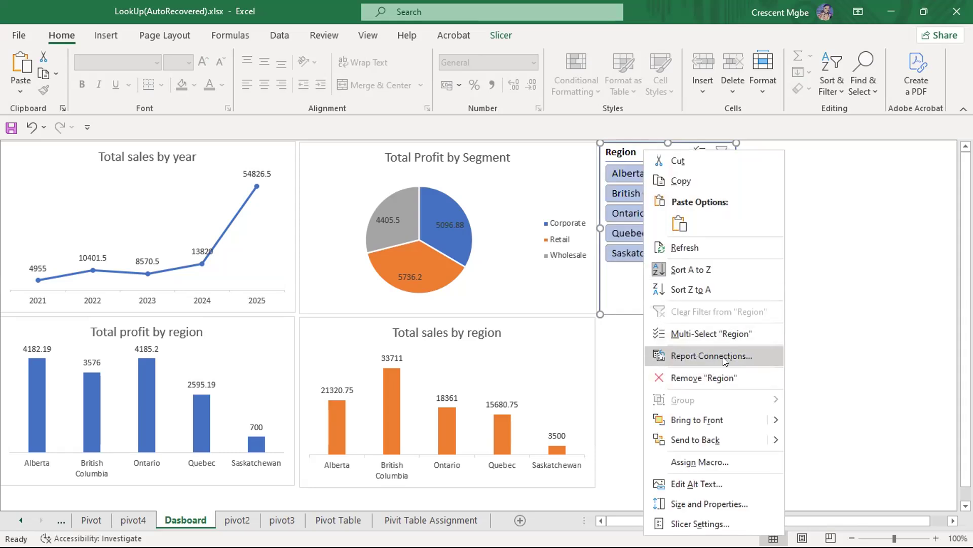
{"action": "left_click", "coordinate": [710, 358]}
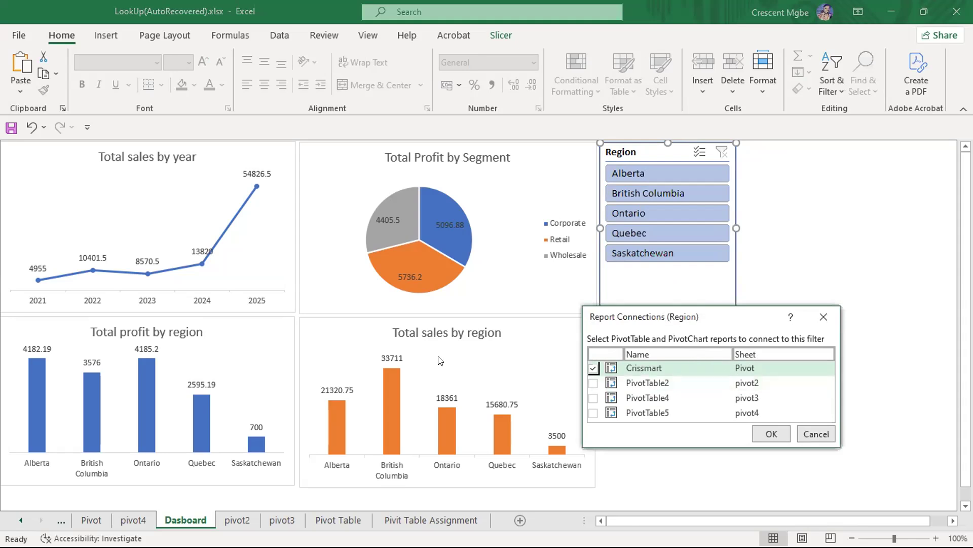
{"action": "left_click", "coordinate": [593, 383]}
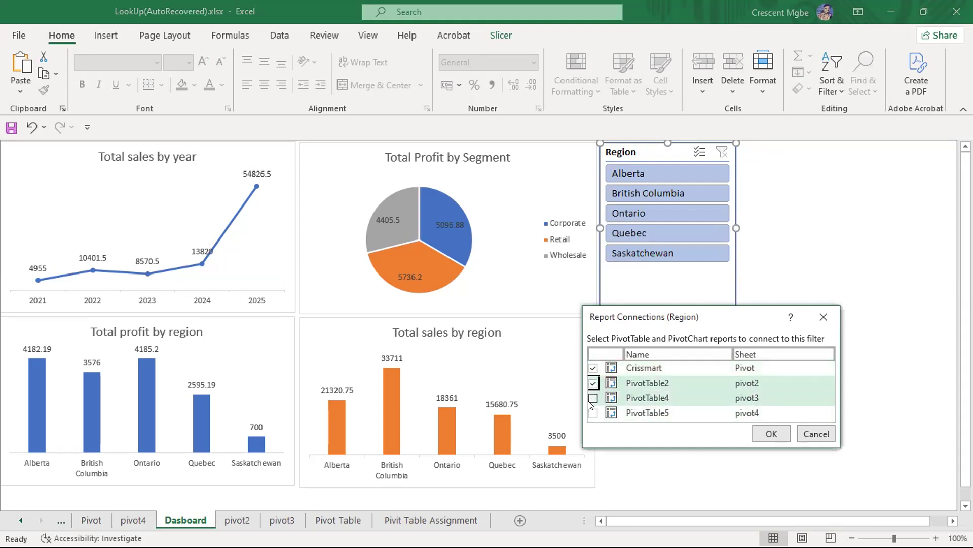
{"action": "left_click", "coordinate": [593, 397]}
{"action": "left_click", "coordinate": [593, 413]}
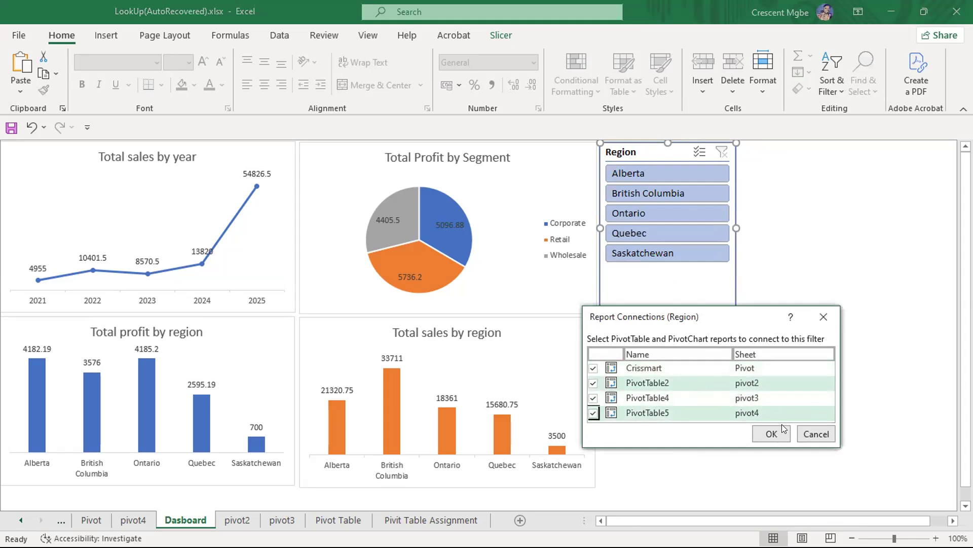
{"action": "left_click", "coordinate": [771, 432]}
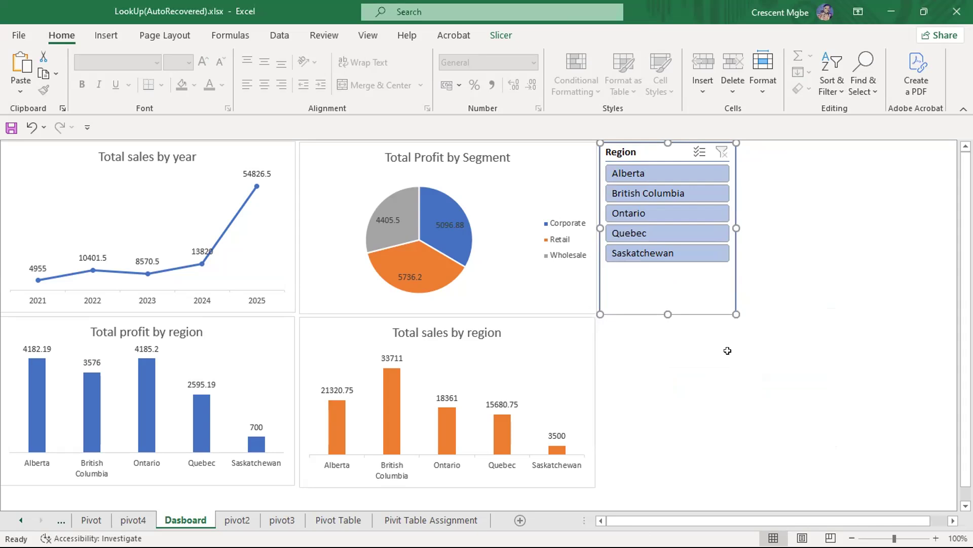
{"action": "left_click", "coordinate": [702, 359]}
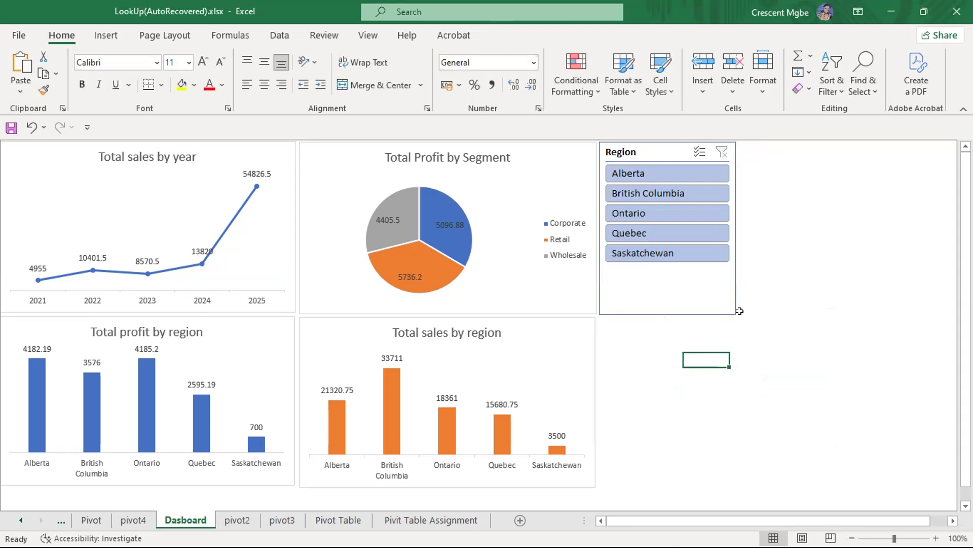
Check that the connected Region slicer filters all charts by selecting Alberta and Saskatchewan, then clear the filter.
{"action": "left_click", "coordinate": [639, 173]}
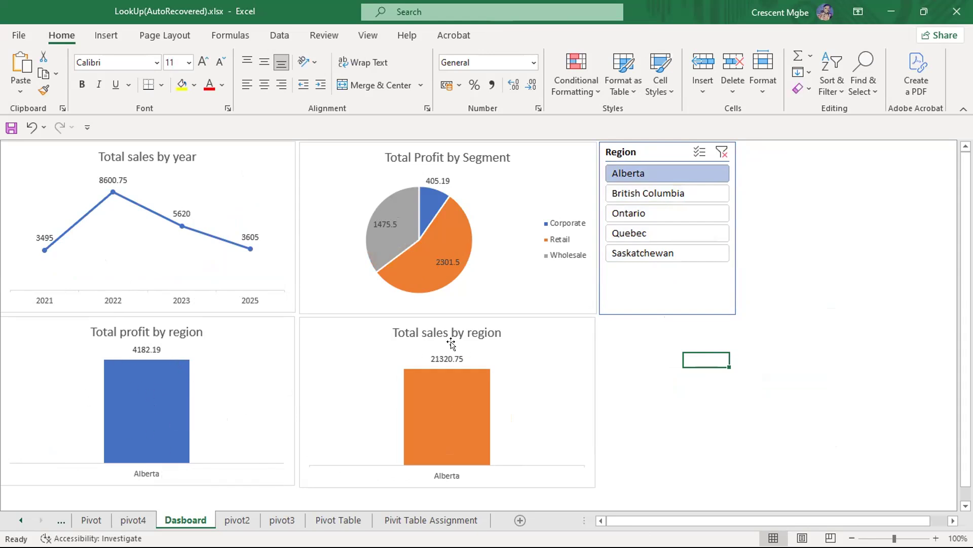
{"action": "left_click", "coordinate": [652, 253]}
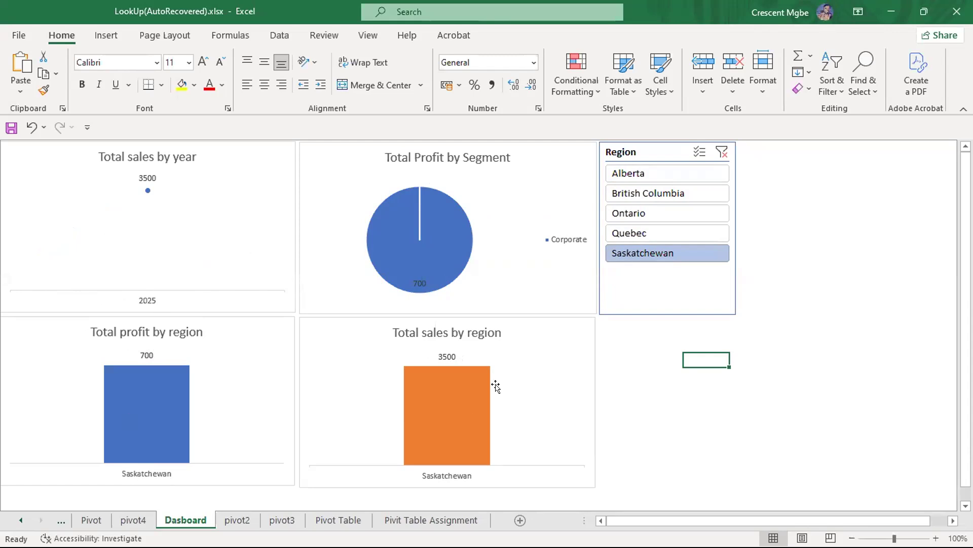
{"action": "left_click", "coordinate": [722, 152]}
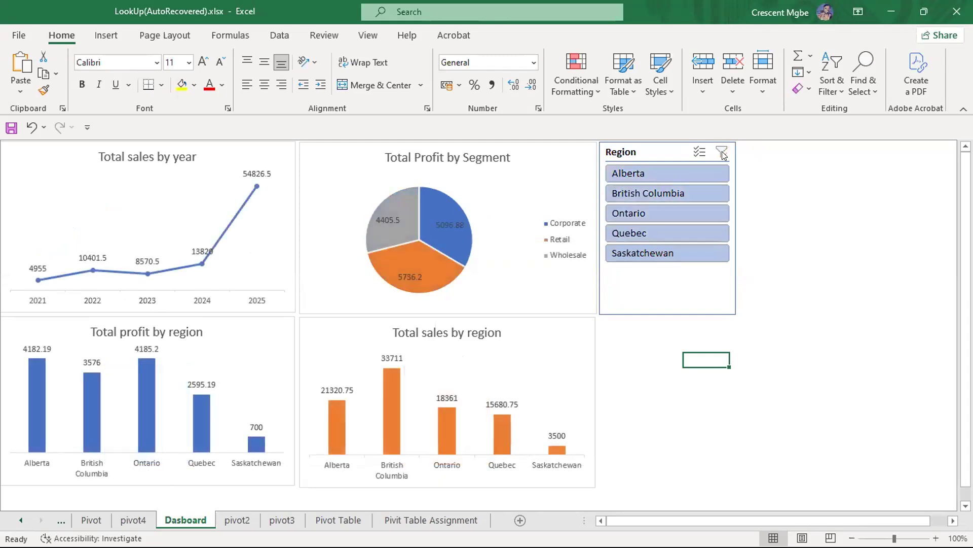
{"action": "left_click", "coordinate": [676, 429]}
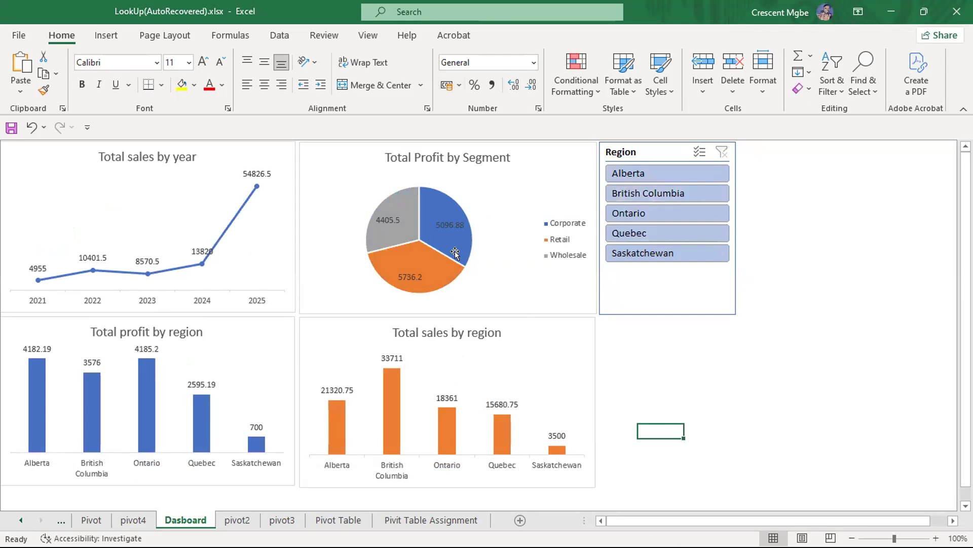
Insert a Date timeline for the Total sales by year chart and place it below the Region slicer.
{"action": "left_click", "coordinate": [271, 238]}
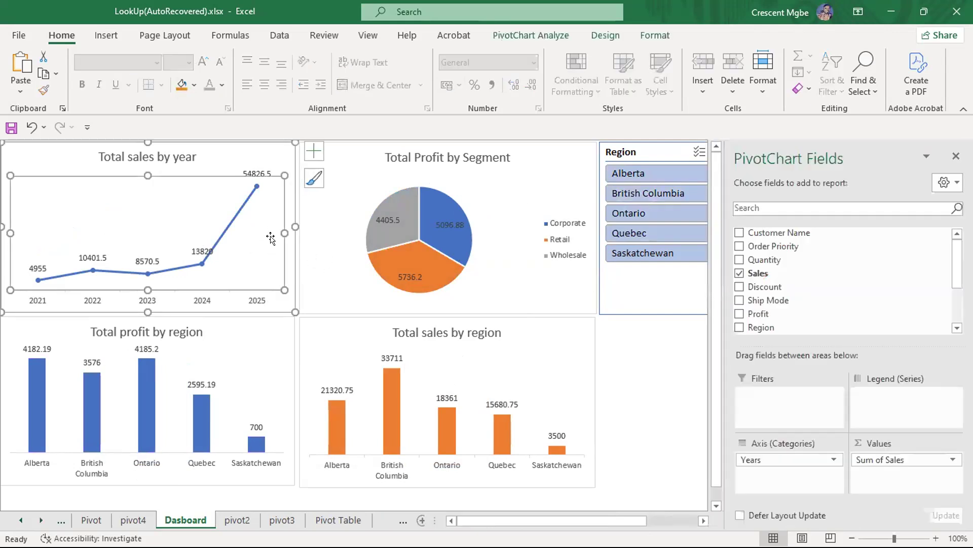
{"action": "left_click", "coordinate": [531, 35]}
{"action": "left_click", "coordinate": [319, 85]}
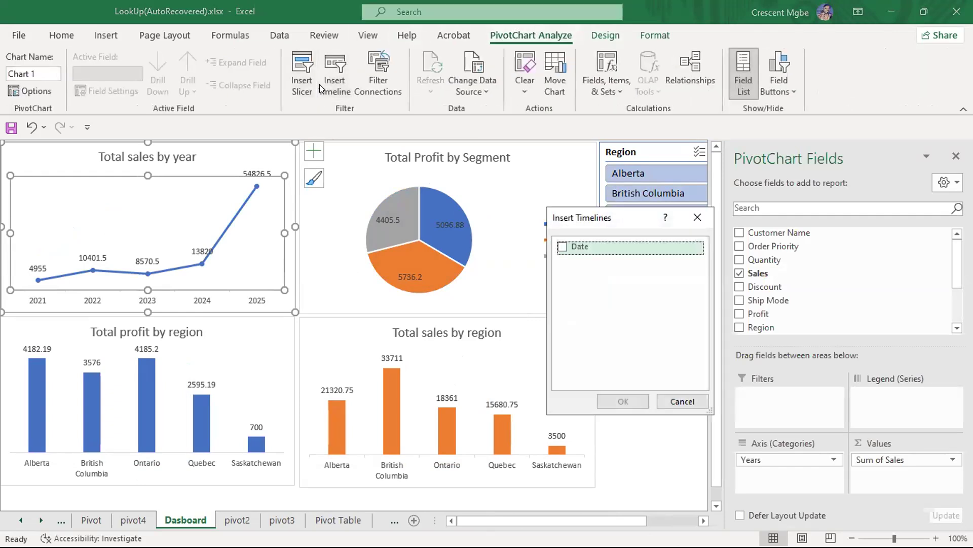
{"action": "left_click", "coordinate": [563, 247]}
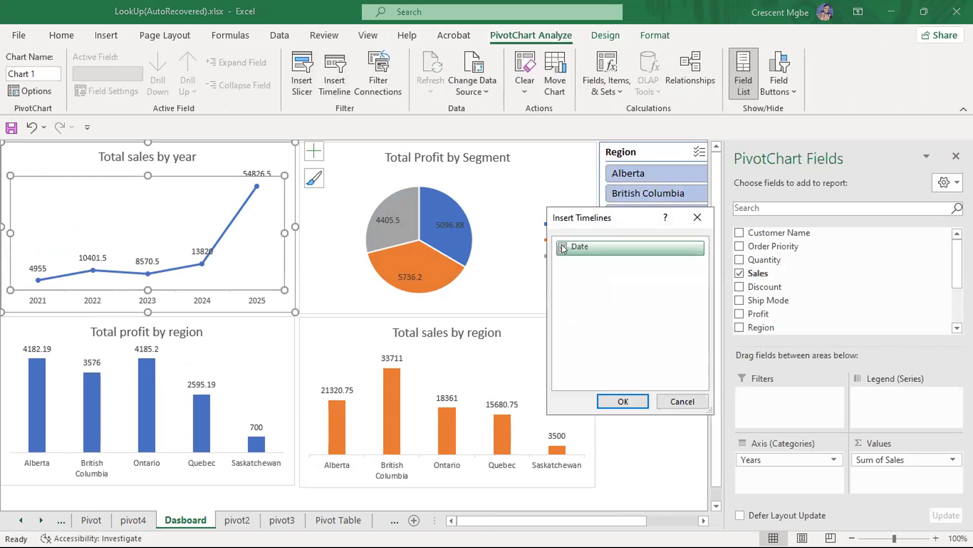
{"action": "left_click", "coordinate": [623, 401]}
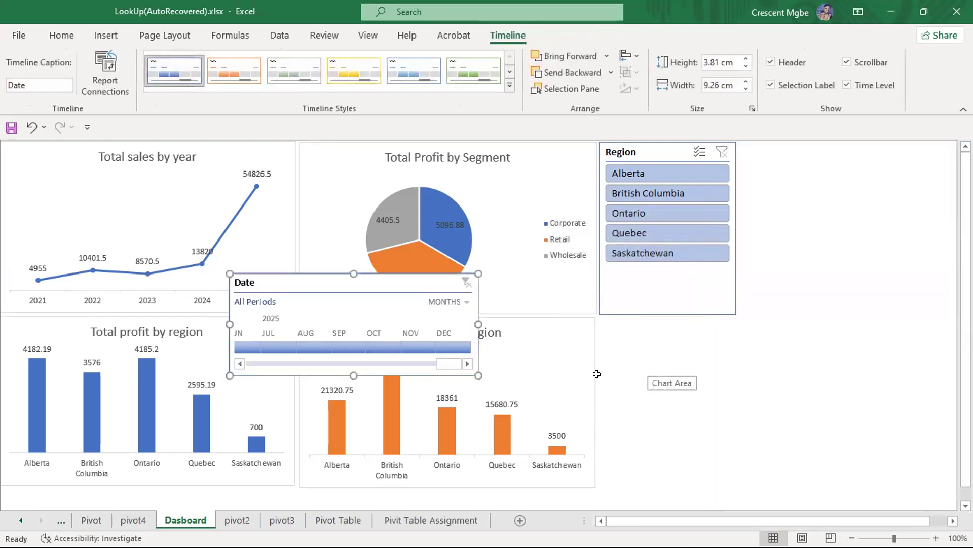
{"action": "left_click_drag", "start_coordinate": [337, 278], "coordinate": [704, 331]}
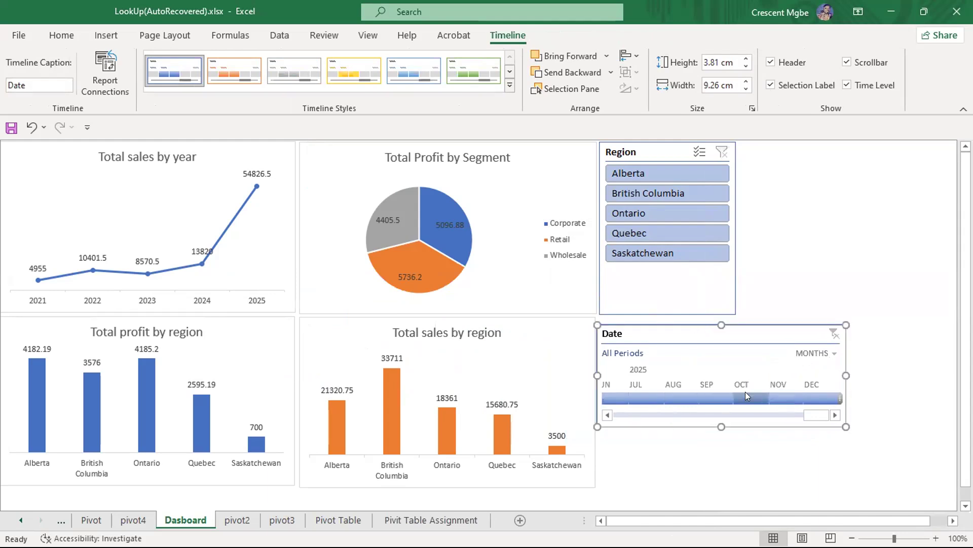
Switch the Date timeline to years and test it by filtering to 2021 and clearing the filter.
{"action": "left_click", "coordinate": [834, 354]}
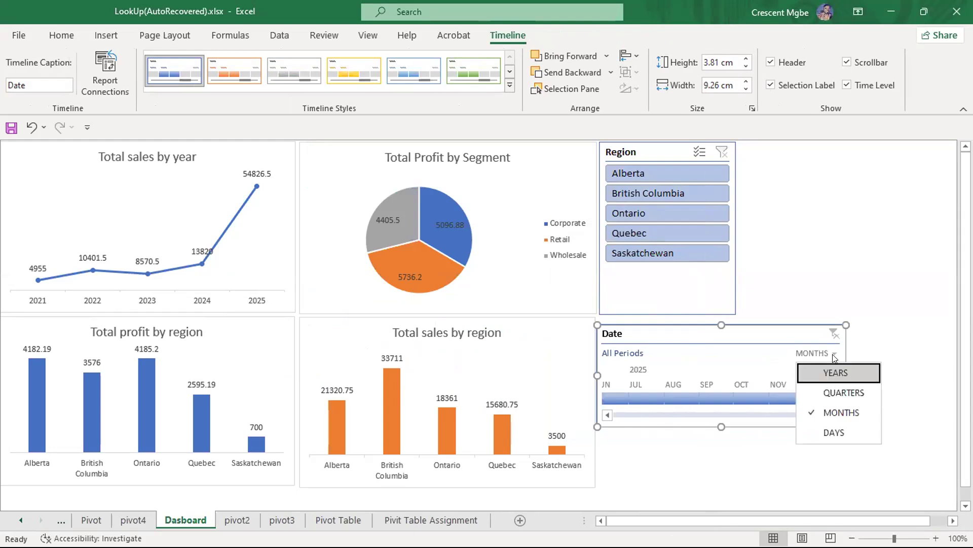
{"action": "left_click", "coordinate": [836, 373]}
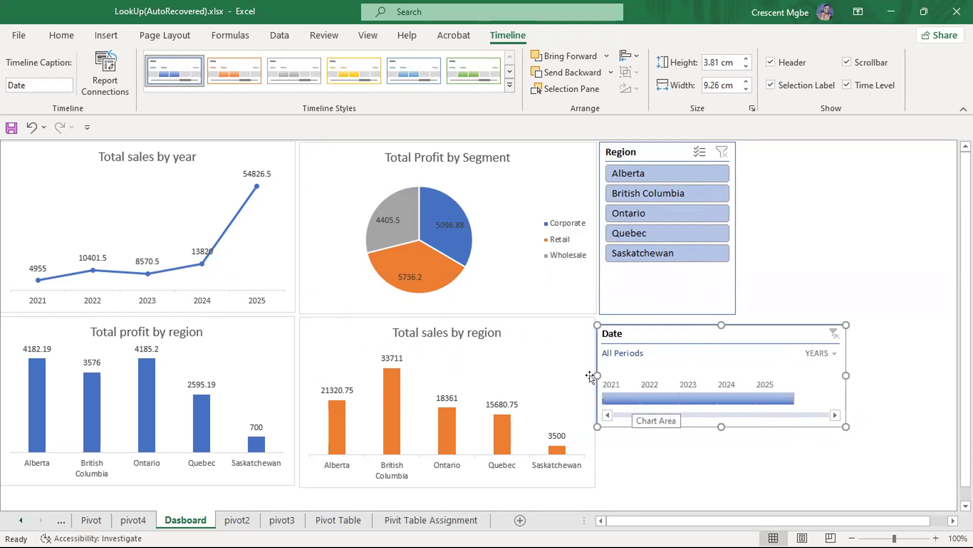
{"action": "left_click", "coordinate": [615, 396]}
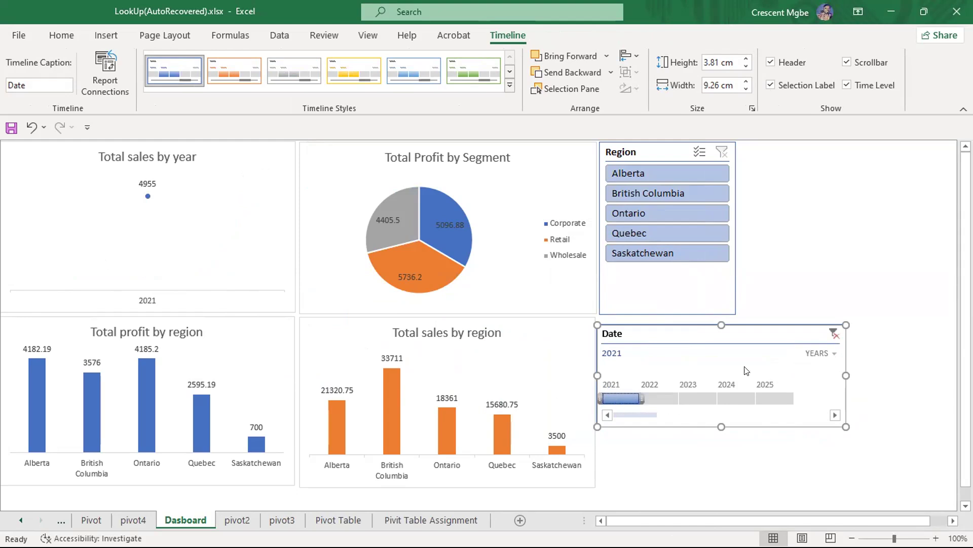
{"action": "left_click", "coordinate": [834, 334]}
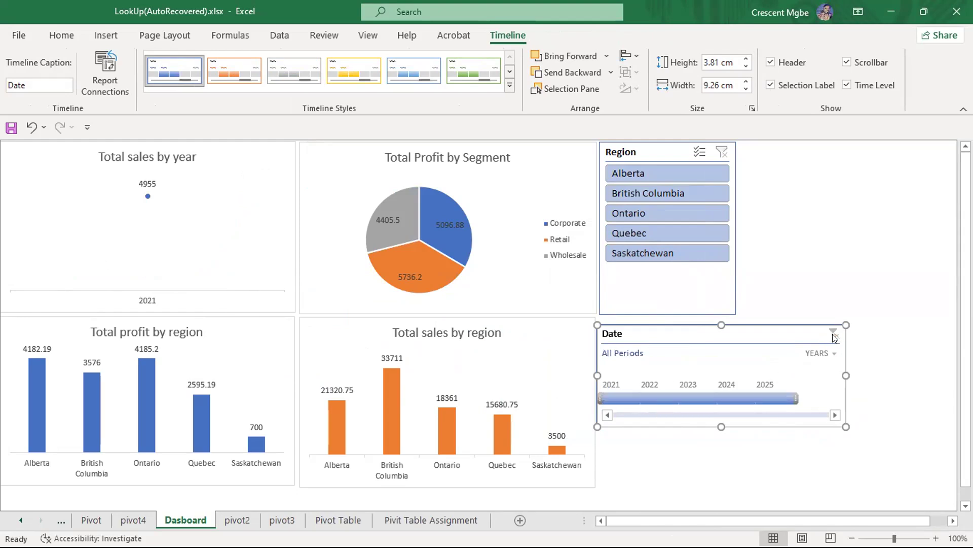
Connect the Date timeline to the pivot tables on the Pivot, pivot2 and pivot4 sheets as well.
{"action": "right_click", "coordinate": [731, 336]}
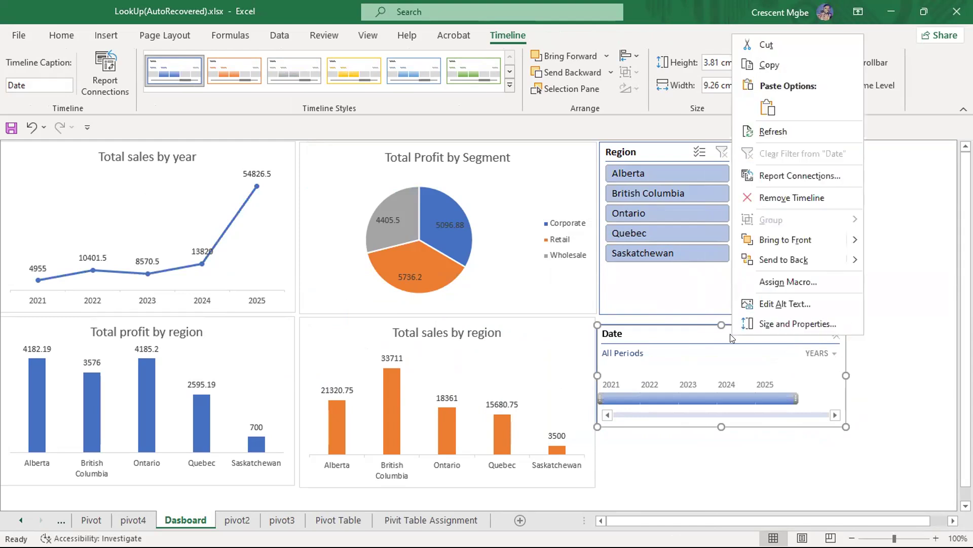
{"action": "left_click", "coordinate": [802, 177]}
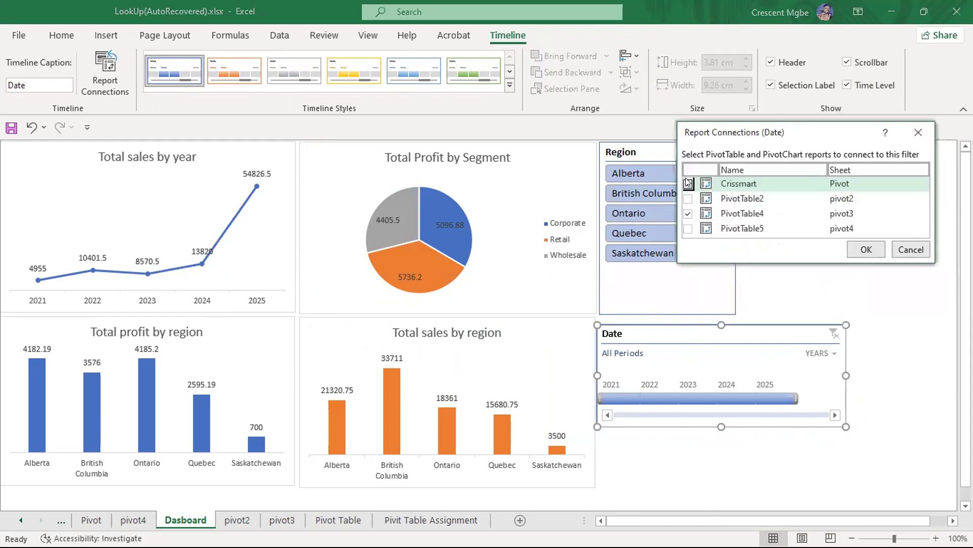
{"action": "left_click", "coordinate": [688, 199]}
{"action": "left_click", "coordinate": [688, 184]}
{"action": "left_click", "coordinate": [688, 229]}
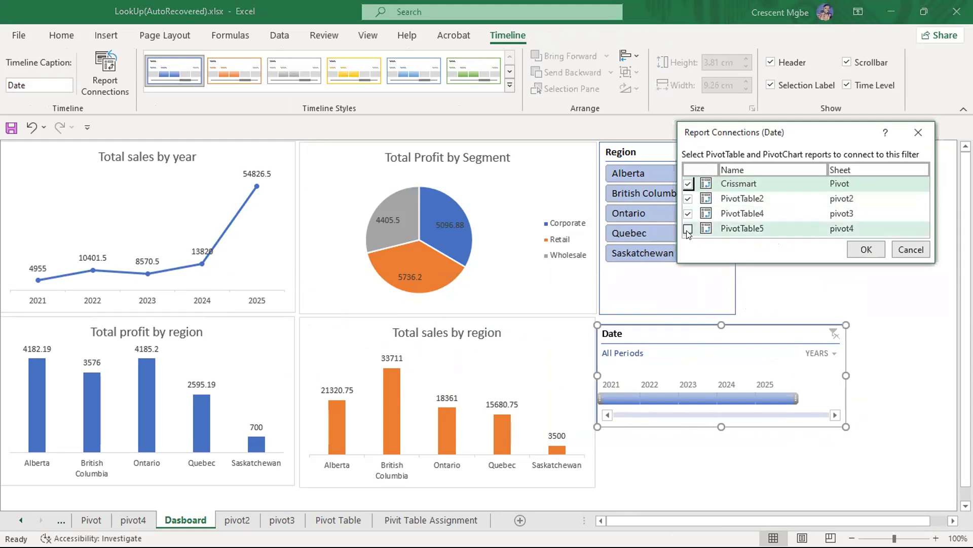
{"action": "left_click", "coordinate": [866, 249]}
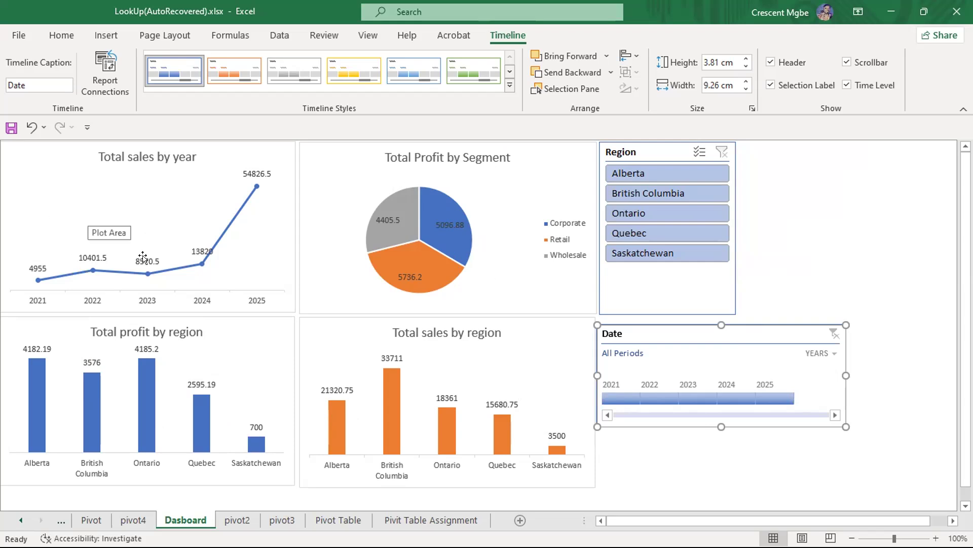
Check that the connected Date timeline filters all charts by selecting 2021, 2022, 2023 and 2024 in turn, then clear the filter.
{"action": "left_click", "coordinate": [617, 395]}
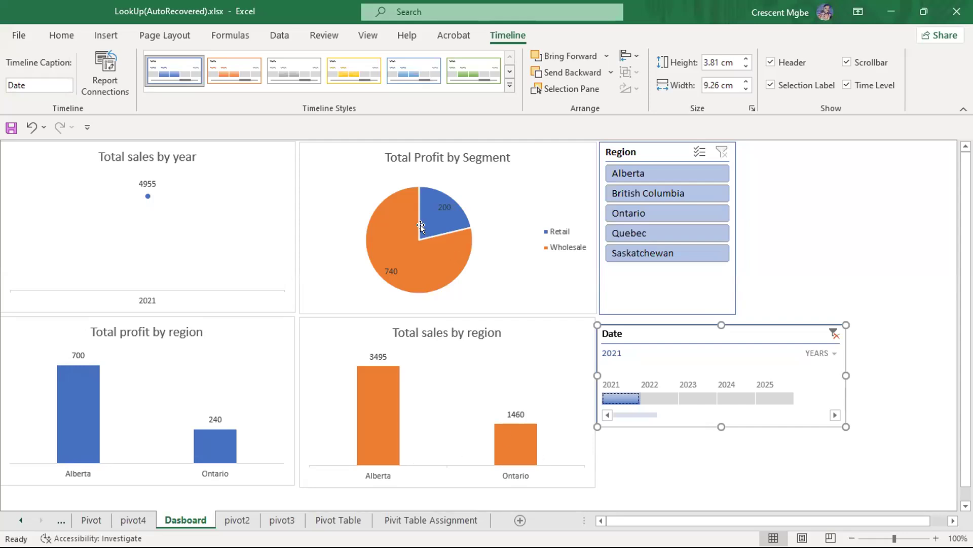
{"action": "left_click", "coordinate": [662, 393]}
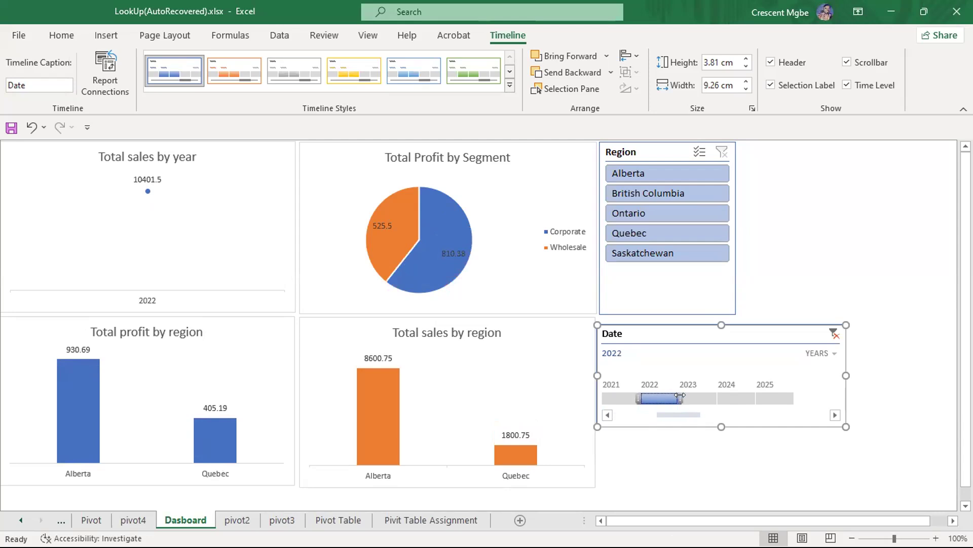
{"action": "left_click", "coordinate": [701, 400]}
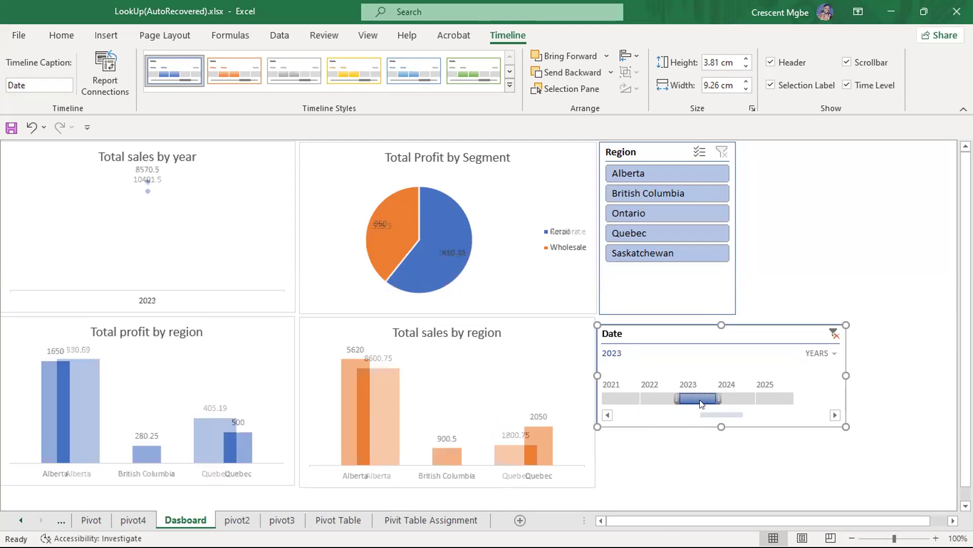
{"action": "left_click", "coordinate": [736, 398]}
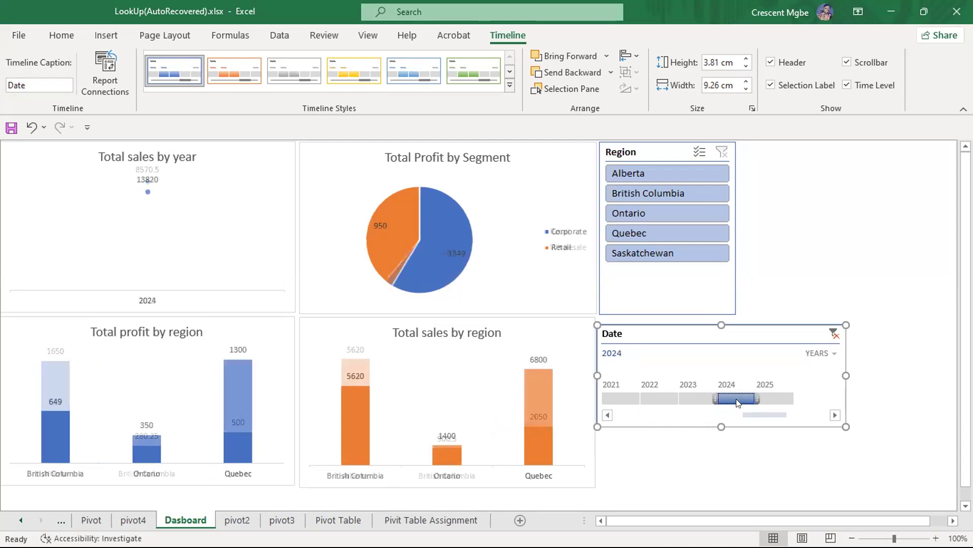
{"action": "left_click", "coordinate": [834, 338]}
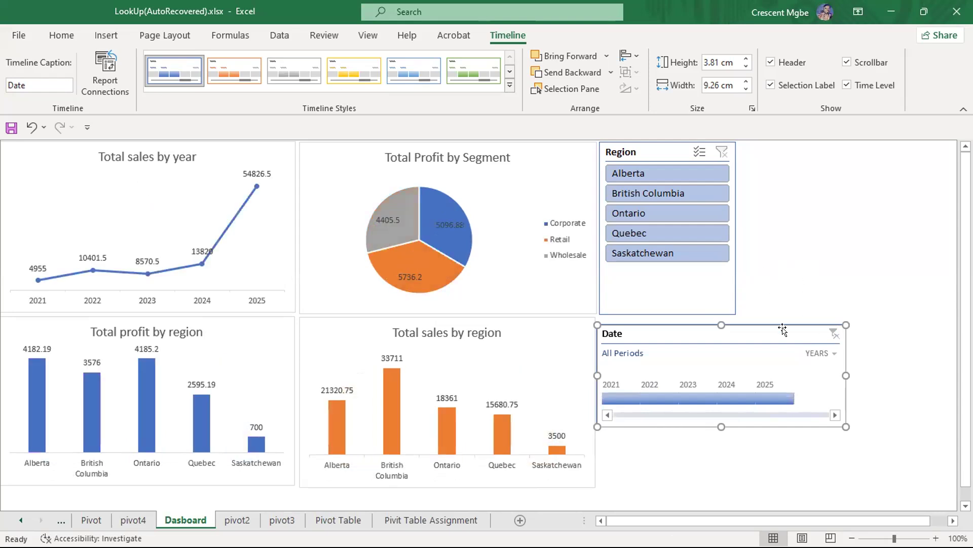
{"action": "left_click", "coordinate": [772, 236]}
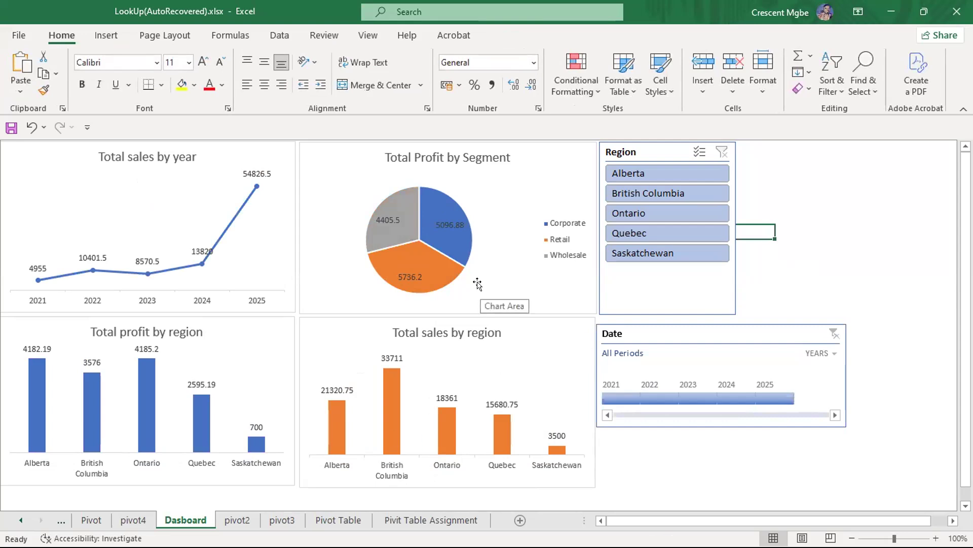
{"action": "key", "text": "super+Tab"}
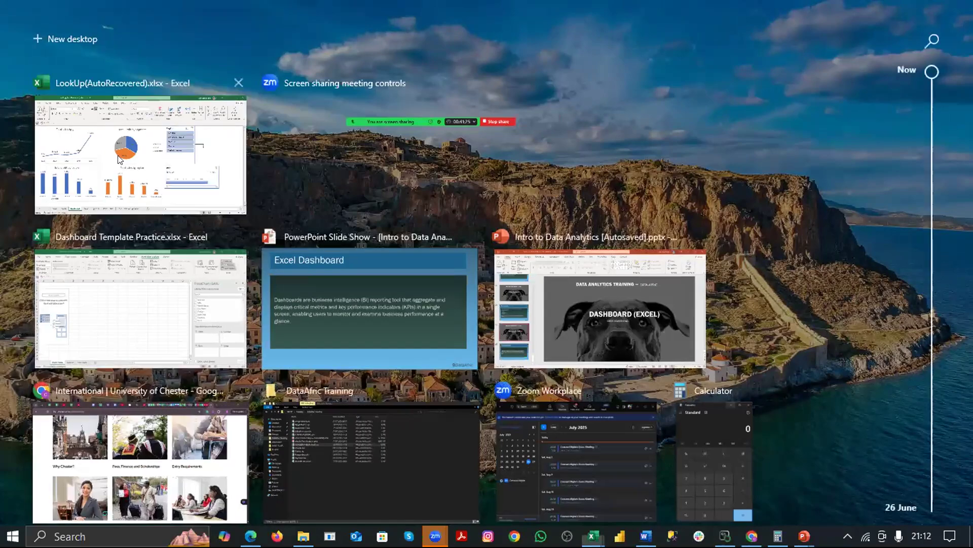
{"action": "left_click", "coordinate": [140, 160]}
{"action": "left_click", "coordinate": [929, 211]}
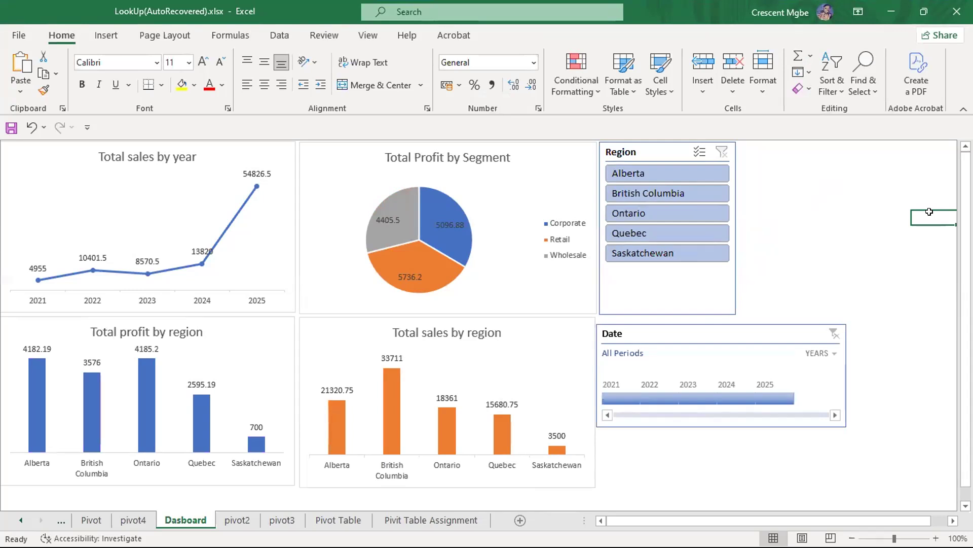
Switch to the Dashboard Template Practice workbook and go to the beginning of the data on the Dataset sheet.
{"action": "key", "text": "super+Tab"}
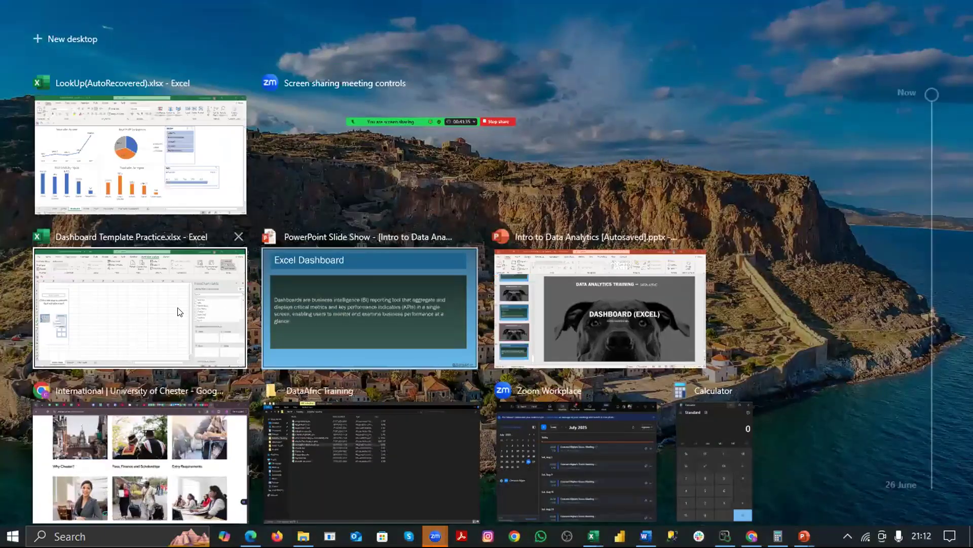
{"action": "left_click", "coordinate": [178, 312]}
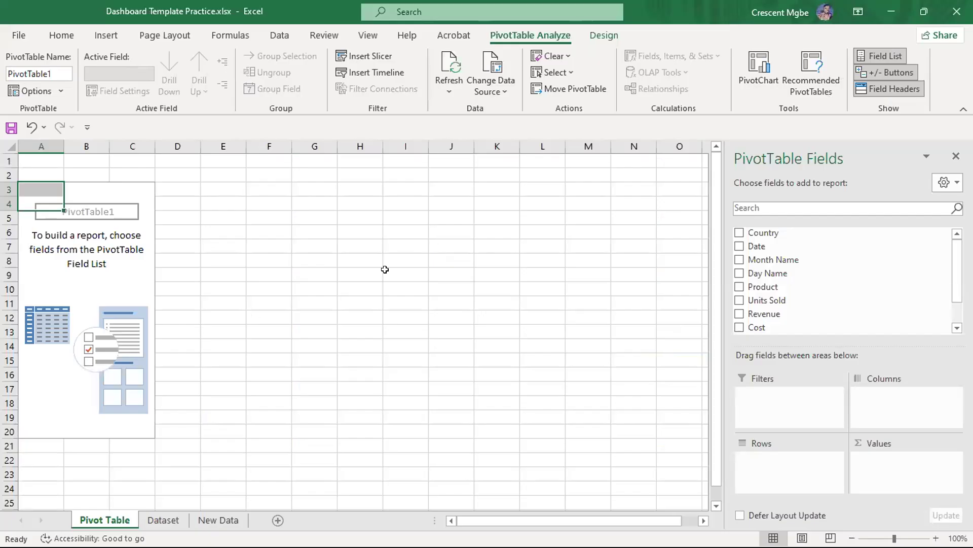
{"action": "left_click", "coordinate": [162, 520]}
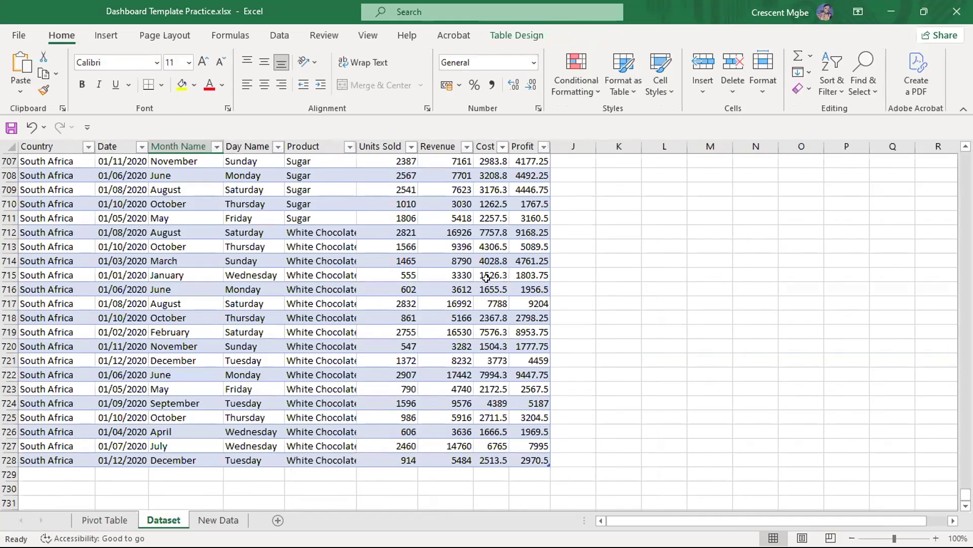
{"action": "scroll", "coordinate": [557, 260], "scroll_direction": "up", "scroll_amount": 20}
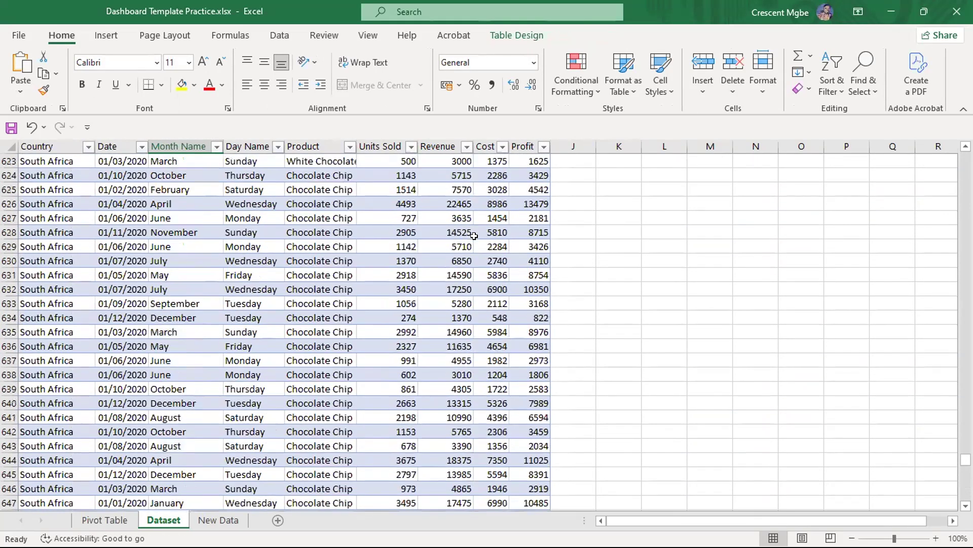
{"action": "left_click", "coordinate": [723, 246]}
{"action": "scroll", "coordinate": [600, 326], "scroll_direction": "up", "scroll_amount": 12}
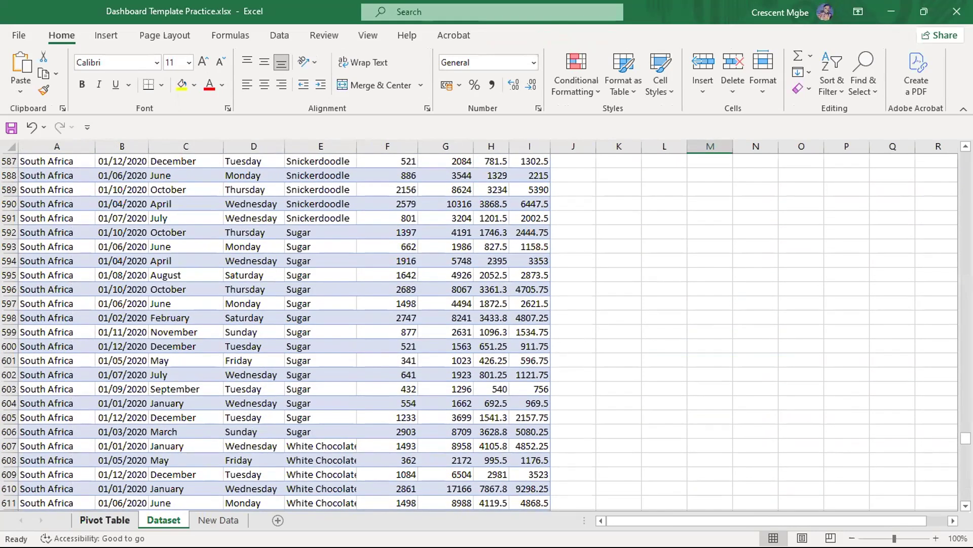
{"action": "left_click_drag", "start_coordinate": [966, 437], "coordinate": [965, 158]}
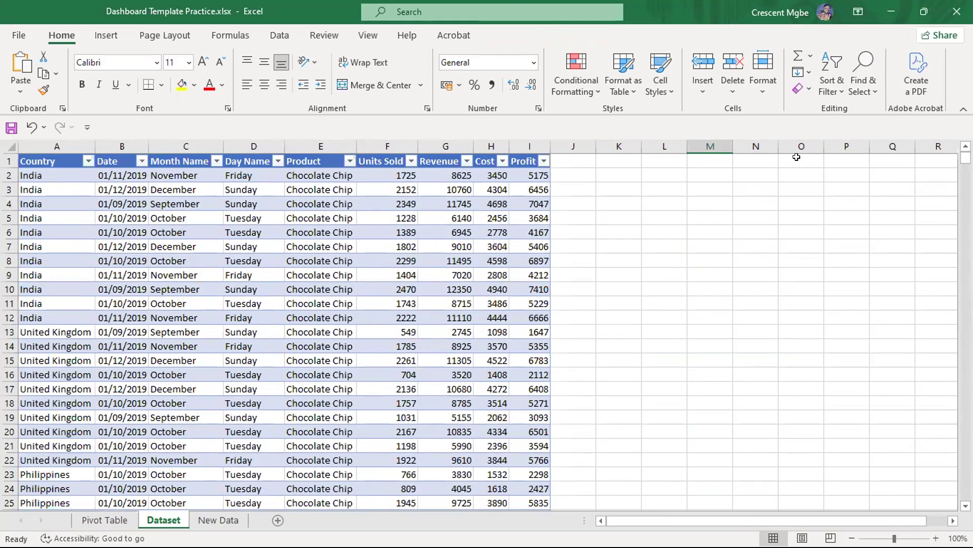
{"action": "left_click", "coordinate": [665, 221]}
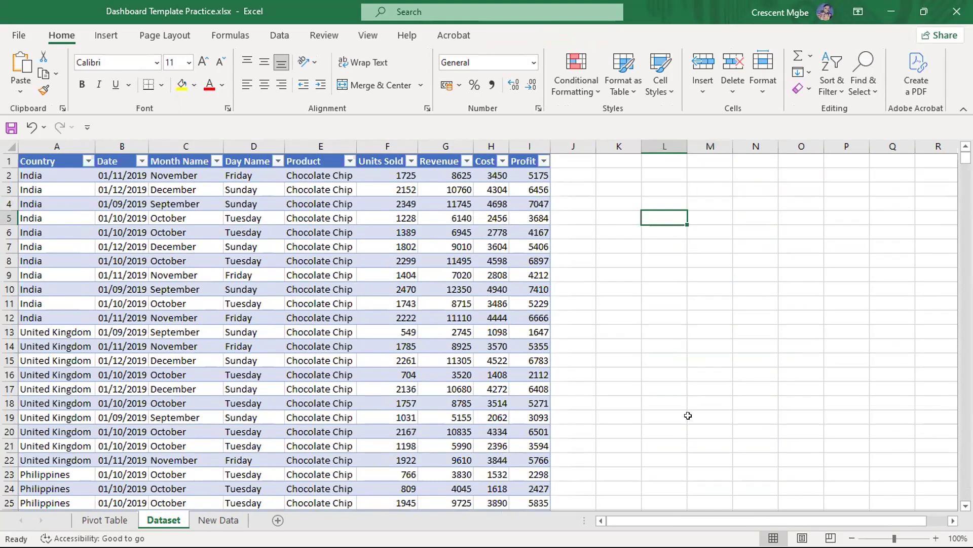
Enter the heading "KPIs" in cell M4 of the Dataset sheet and start a numbered list with "1." in M5.
{"action": "left_click", "coordinate": [714, 199]}
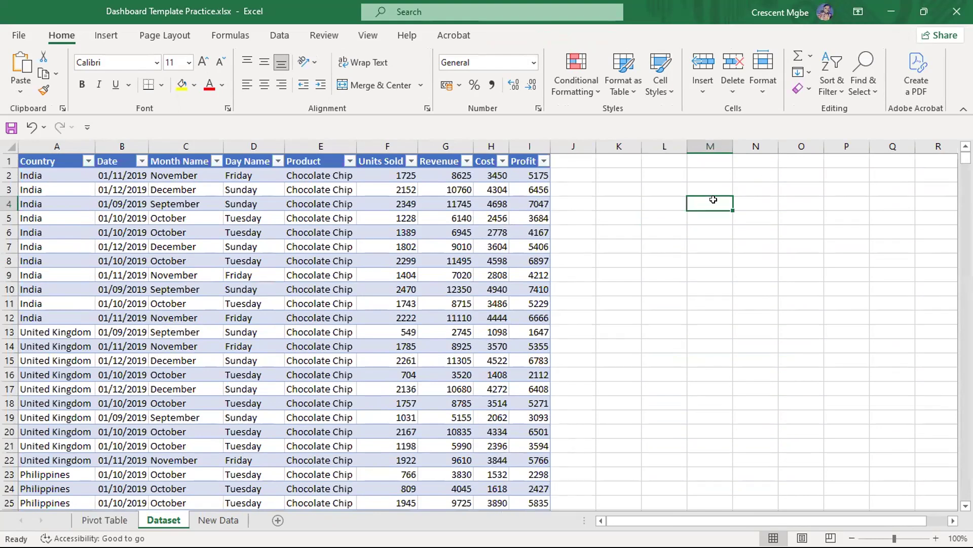
{"action": "type", "text": "KPIs"}
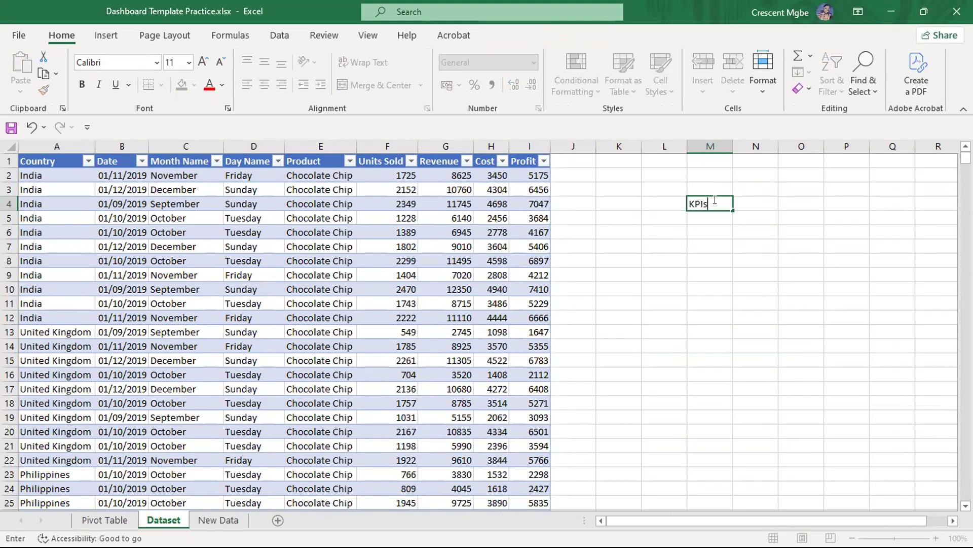
{"action": "left_click", "coordinate": [714, 214]}
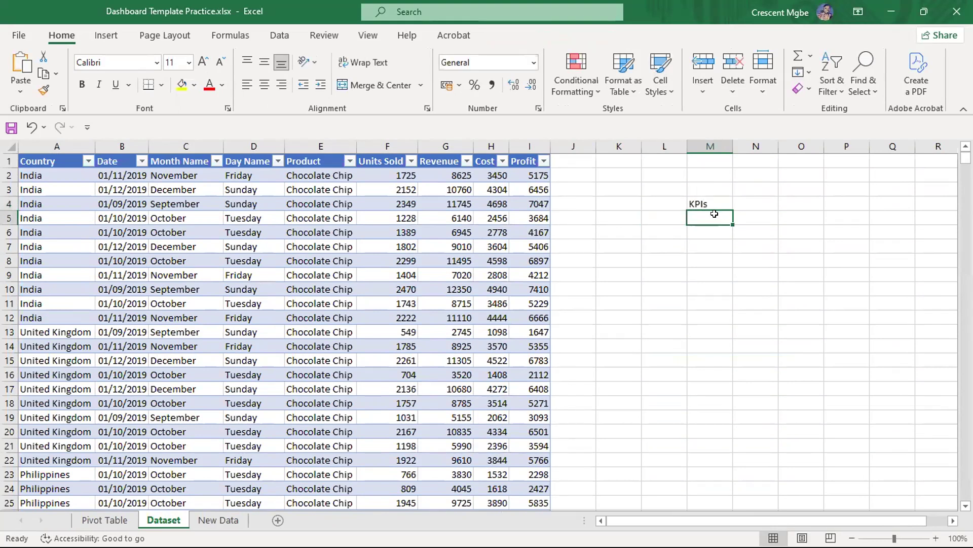
{"action": "type", "text": "1."}
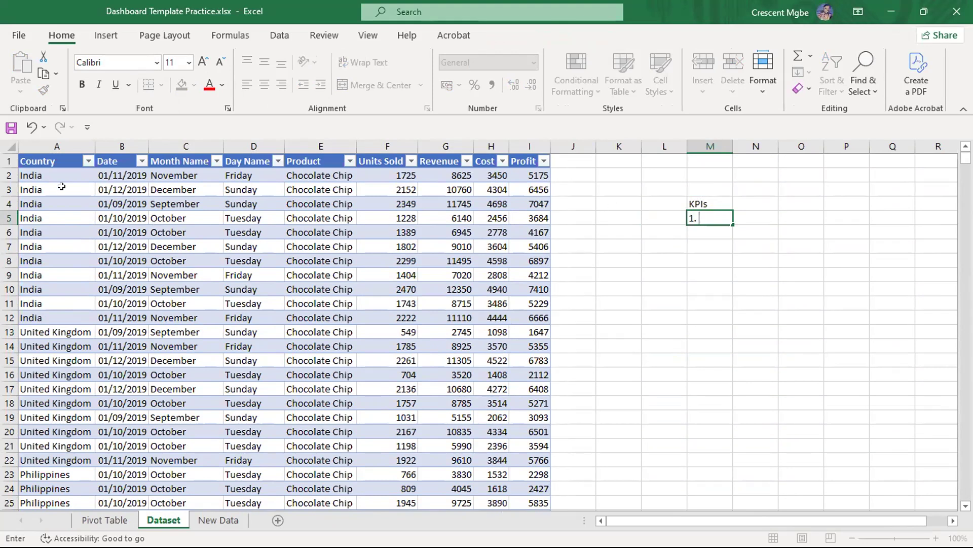
Examine the Country filter values and the Month Name, Day Name, Product, Units Sold, Revenue and Profit columns for possible KPIs.
{"action": "left_click", "coordinate": [65, 142]}
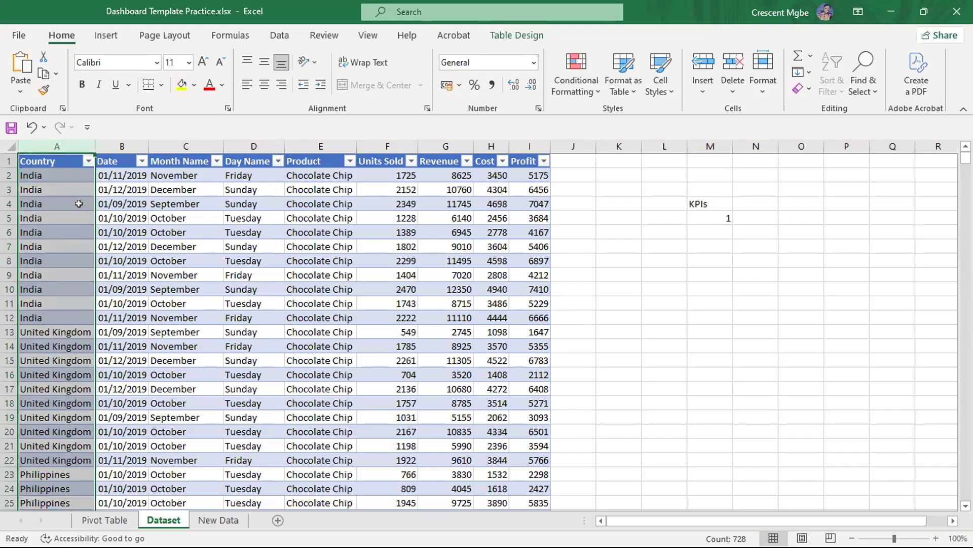
{"action": "left_click", "coordinate": [89, 161]}
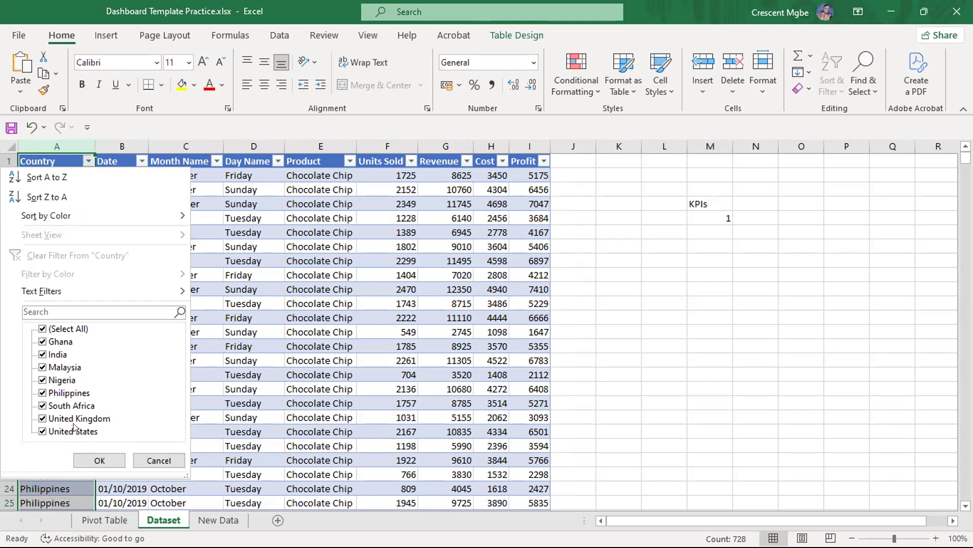
{"action": "left_click", "coordinate": [96, 459]}
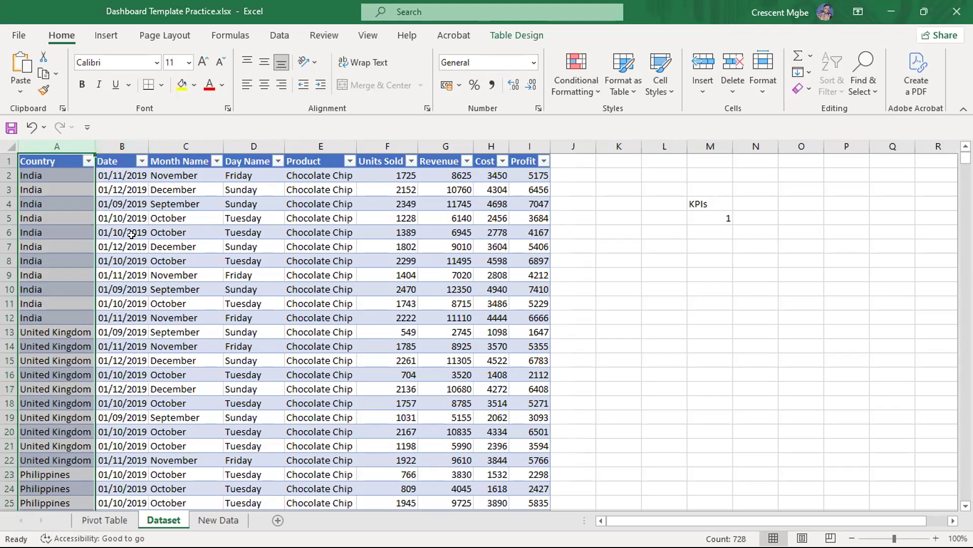
{"action": "left_click", "coordinate": [186, 146]}
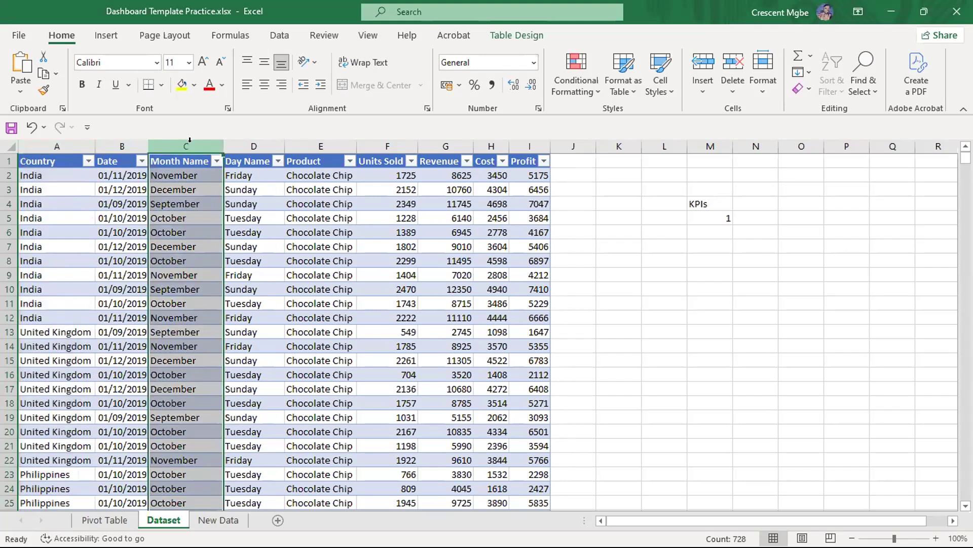
{"action": "left_click", "coordinate": [249, 138]}
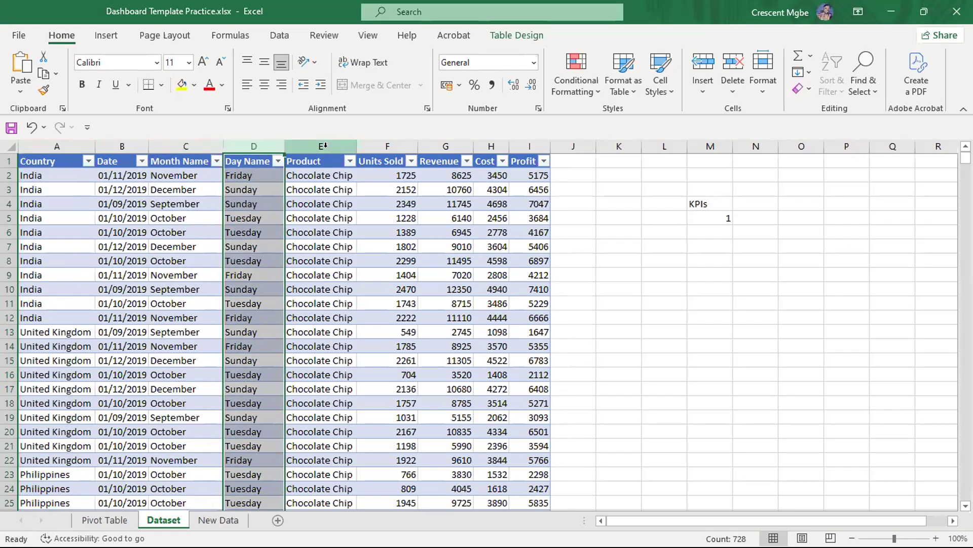
{"action": "left_click", "coordinate": [321, 138]}
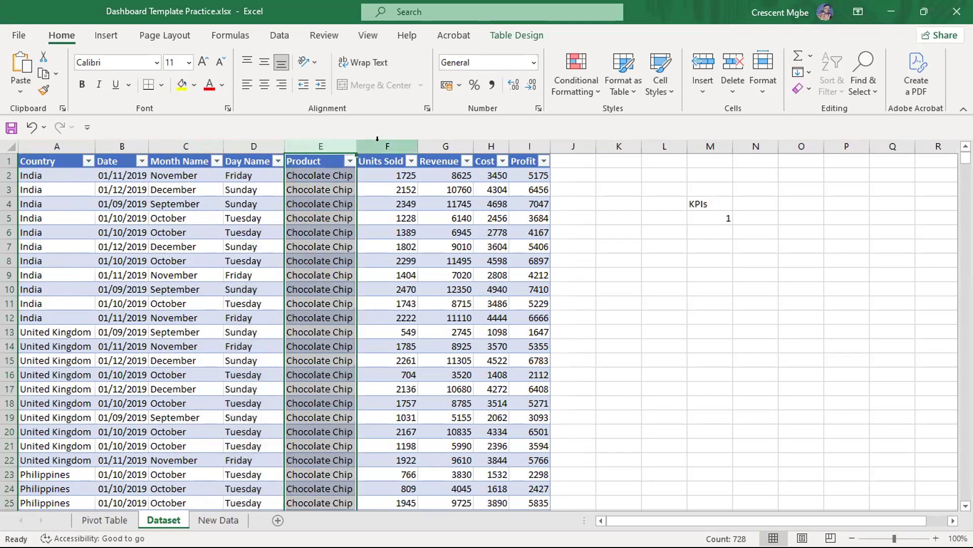
{"action": "left_click", "coordinate": [377, 138]}
{"action": "left_click", "coordinate": [445, 133]}
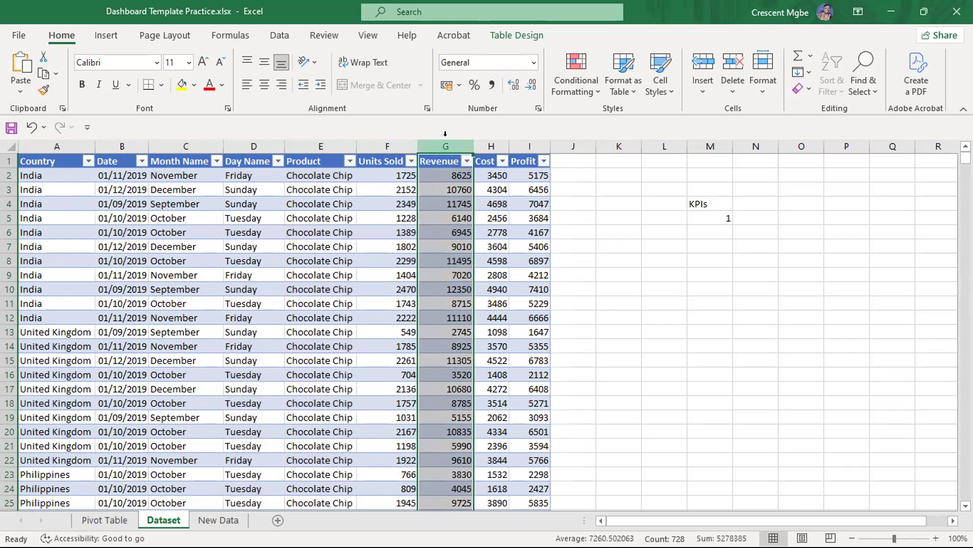
{"action": "left_click", "coordinate": [385, 136]}
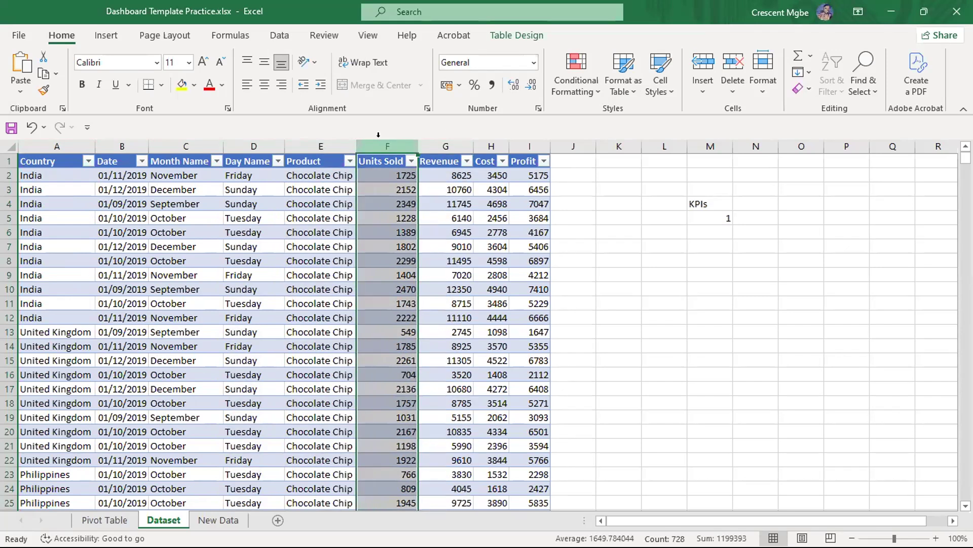
{"action": "left_click", "coordinate": [432, 135]}
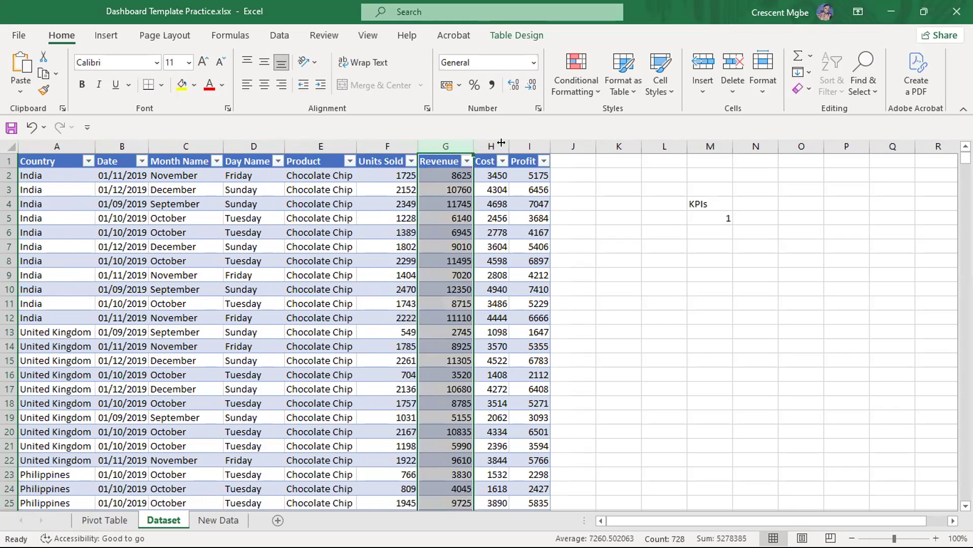
{"action": "left_click", "coordinate": [532, 136]}
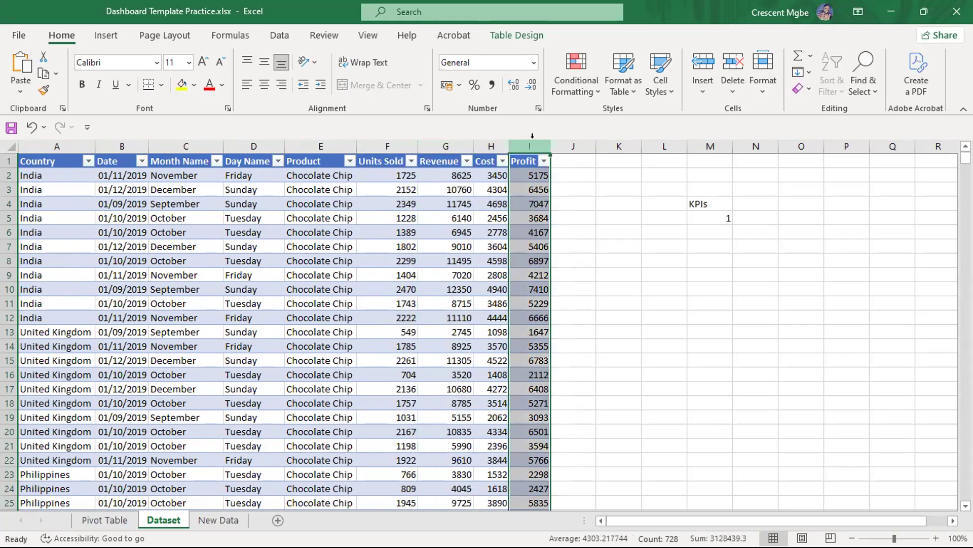
Complete the first KPI entry in cell M5 as "1. total order".
{"action": "double_click", "coordinate": [704, 213]}
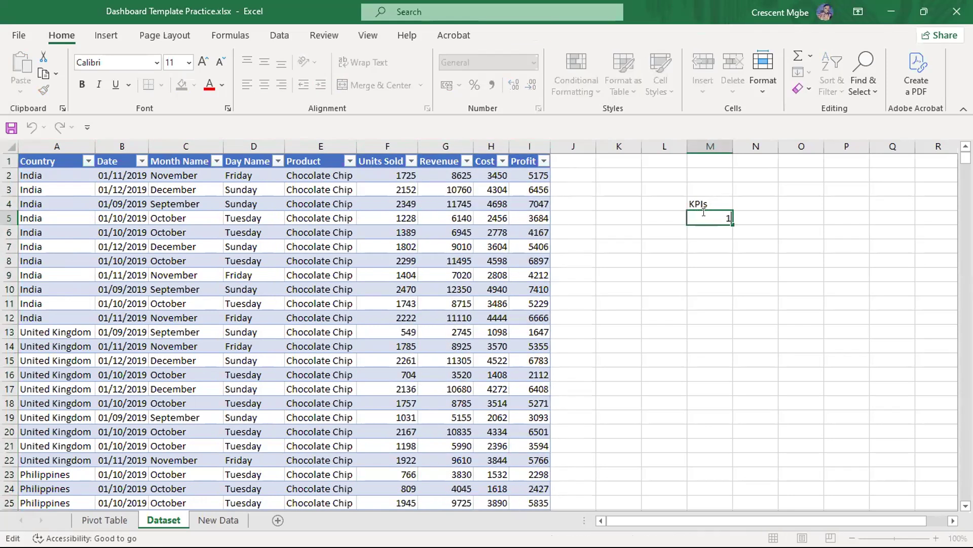
{"action": "type", "text": ". total order"}
{"action": "left_click", "coordinate": [746, 248]}
Add the KPIs "2. total unit sold" in cell M6 and "3. total revenue" in cell M7.
{"action": "left_click", "coordinate": [702, 236]}
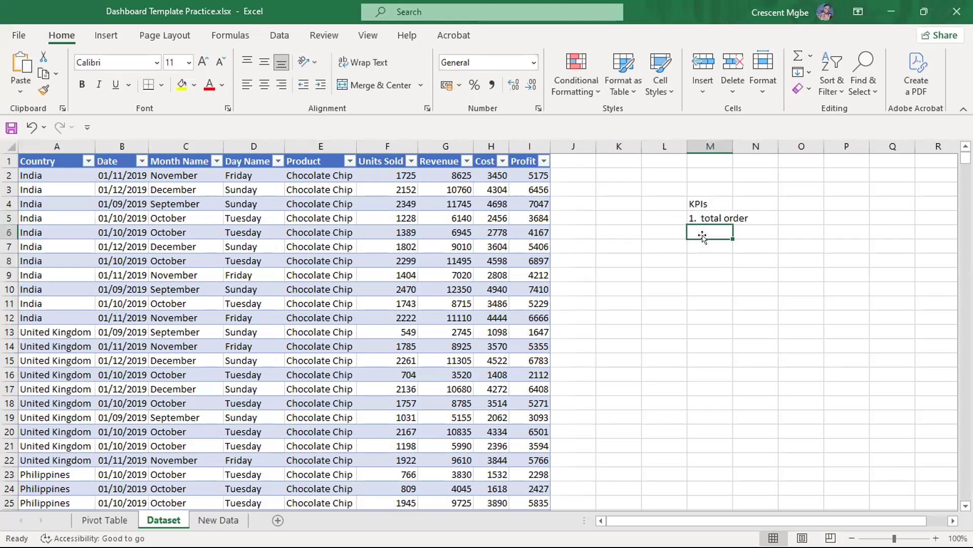
{"action": "type", "text": "2."}
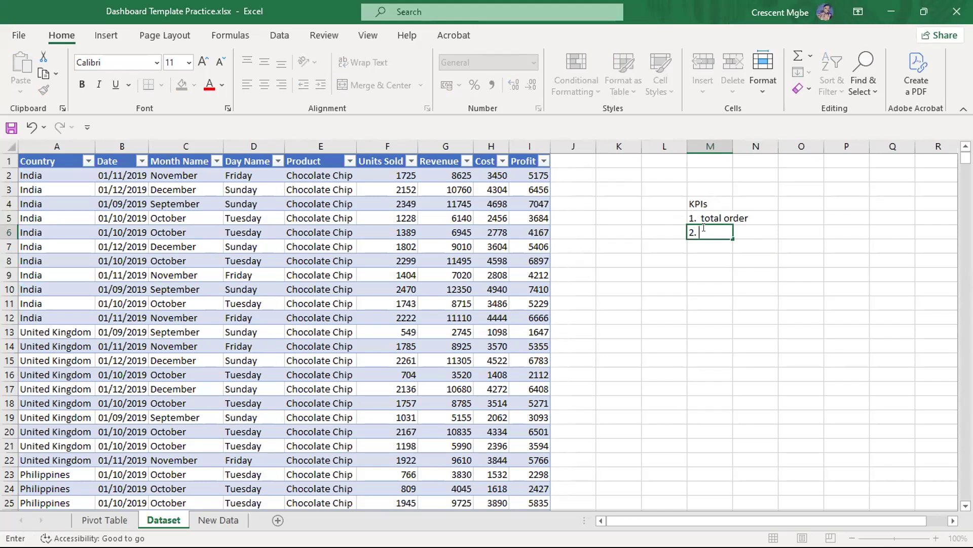
{"action": "type", "text": "total unit sold"}
{"action": "key", "text": "Return"}
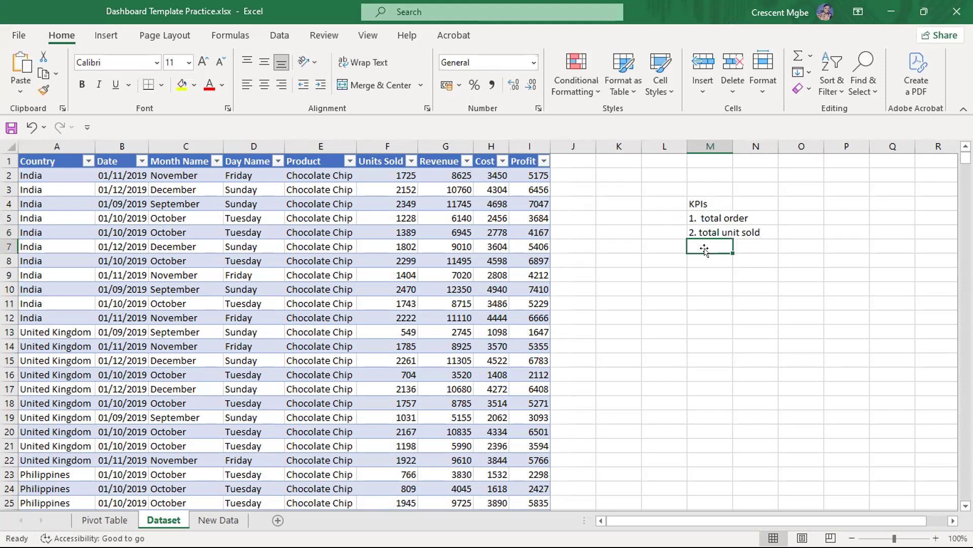
{"action": "type", "text": "3. to"}
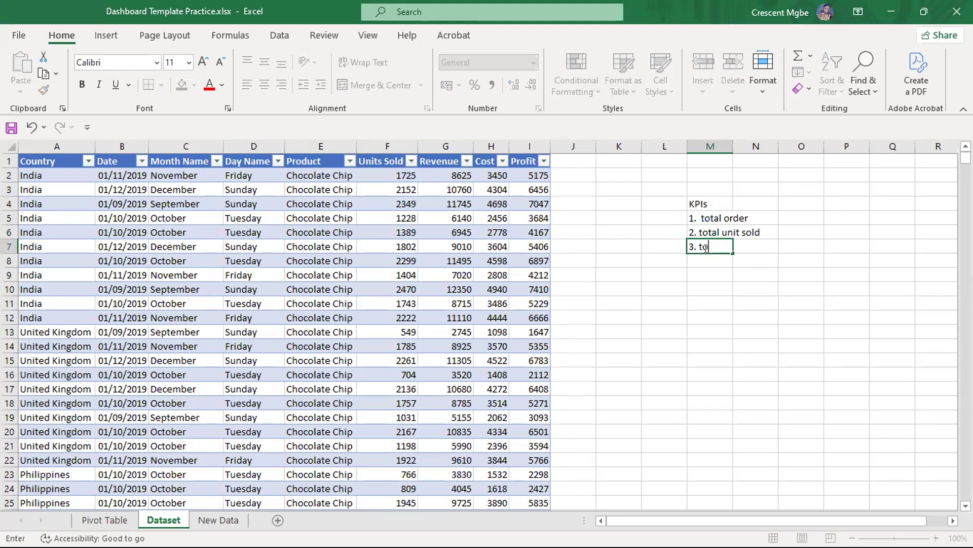
{"action": "type", "text": "tal revenue"}
{"action": "left_click", "coordinate": [713, 257]}
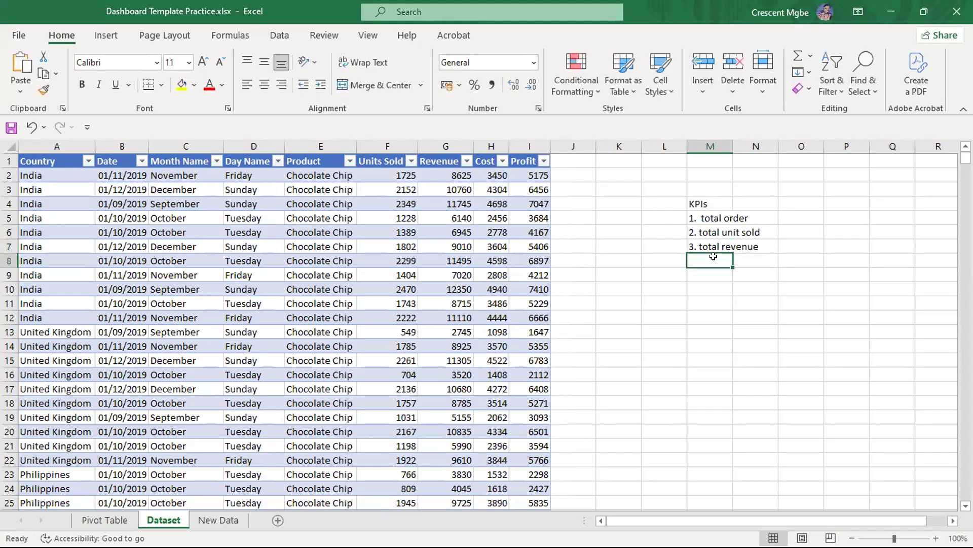
Add the KPIs "4. total profit" in cell M8 and "5. country to sales" in cell M9.
{"action": "type", "text": "4. total profit"}
{"action": "left_click", "coordinate": [703, 276]}
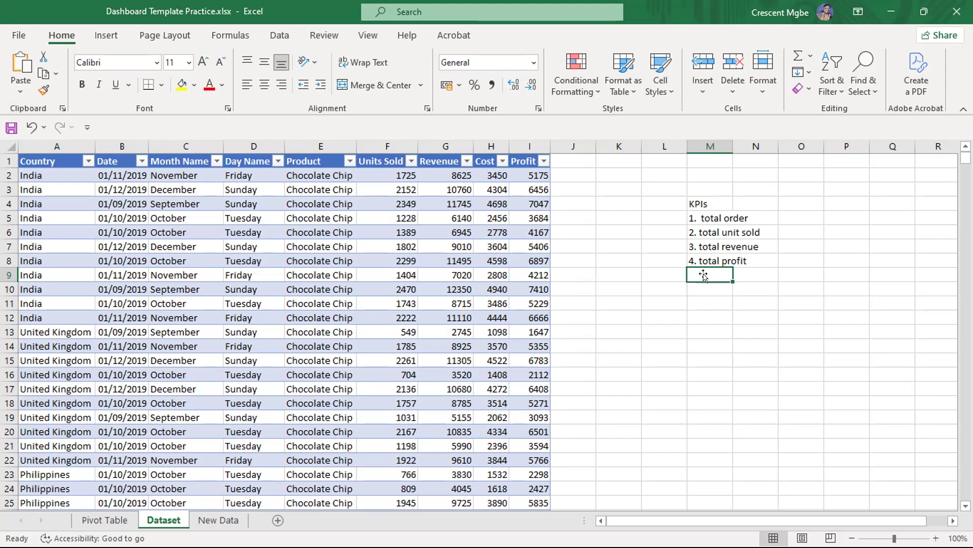
{"action": "type", "text": "count"}
{"action": "type", "text": "tos"}
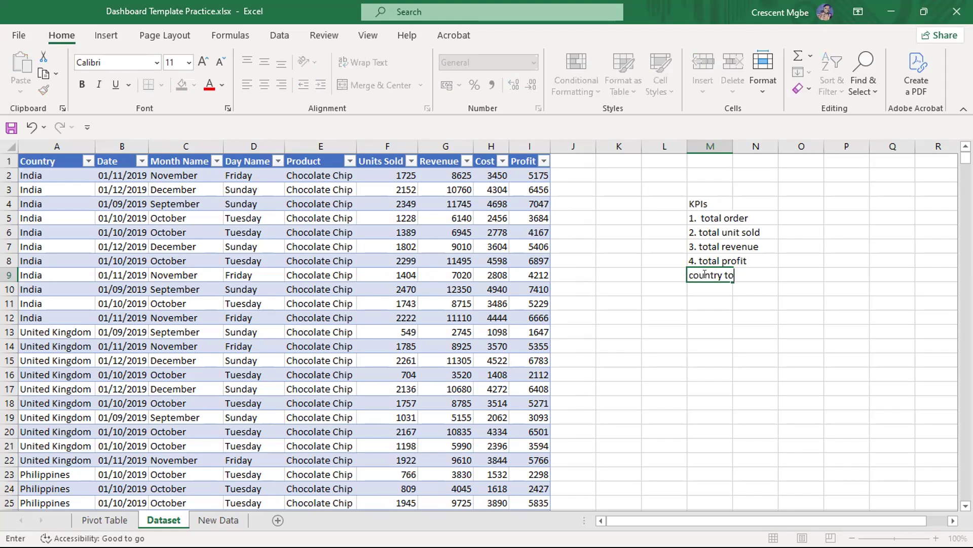
{"action": "key", "text": "BackSpace"}
{"action": "key", "text": "BackSpace"}
{"action": "type", "text": "sales"}
{"action": "key", "text": "Return"}
{"action": "double_click", "coordinate": [692, 274]}
{"action": "left_click", "coordinate": [688, 274]}
{"action": "type", "text": "5."}
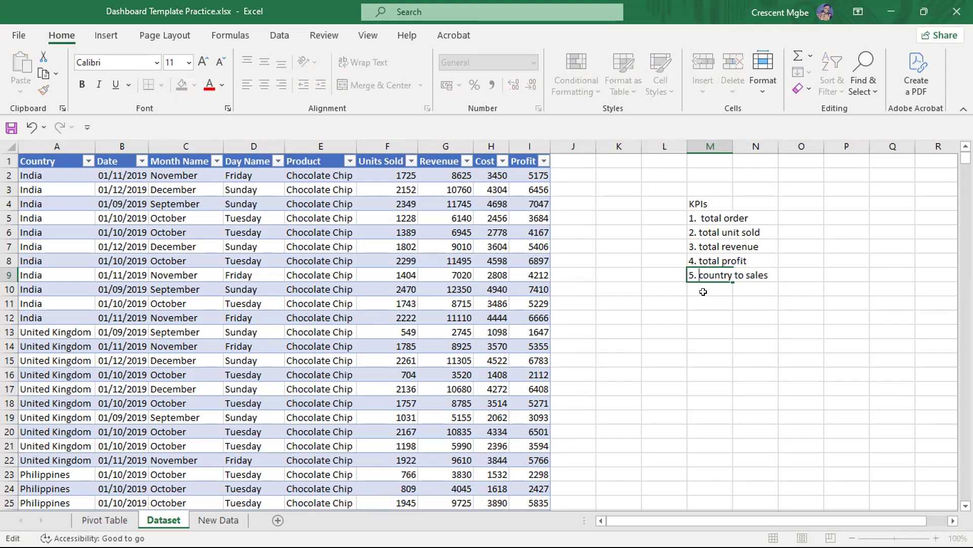
{"action": "key", "text": "Return"}
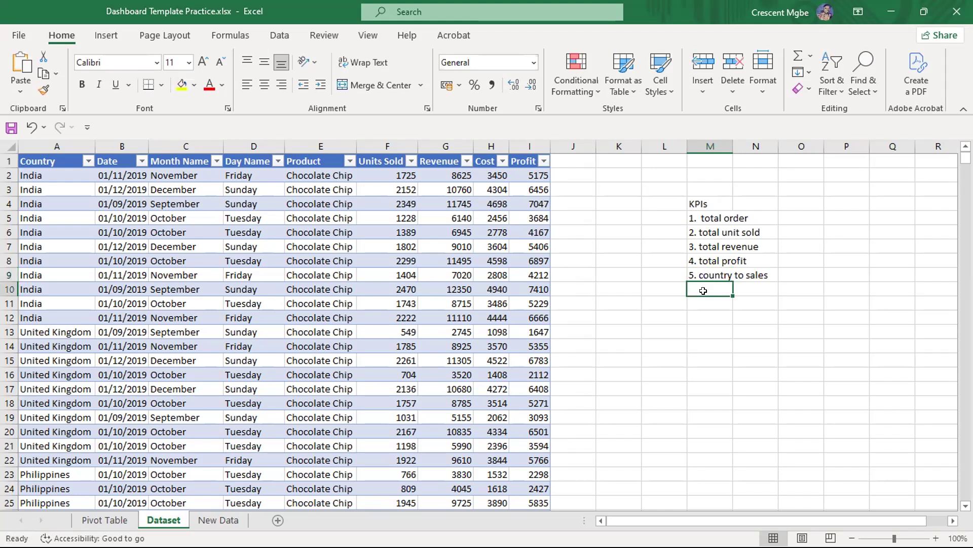
Add the KPI "6. sales overtime" in cell M10.
{"action": "type", "text": "6. sales "}
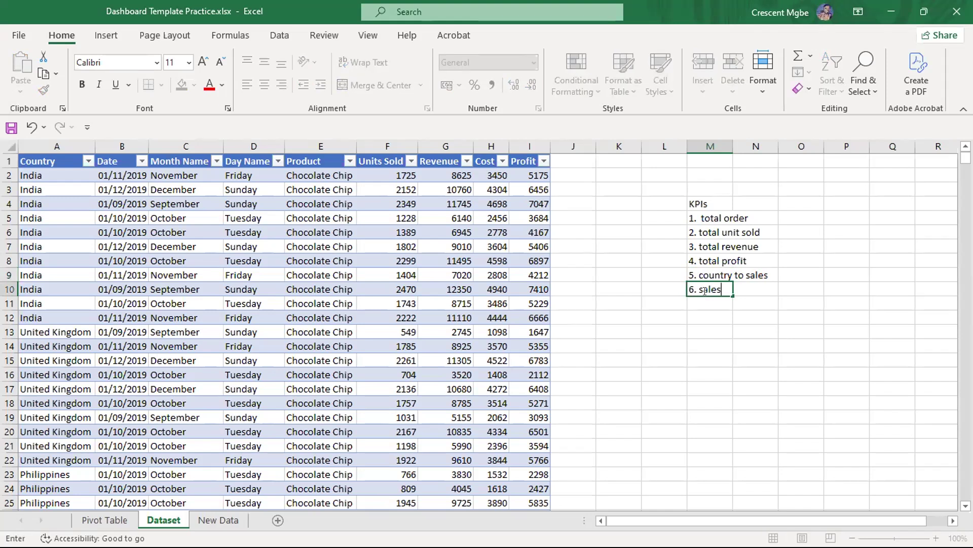
{"action": "type", "text": "overtime"}
{"action": "left_click", "coordinate": [737, 341]}
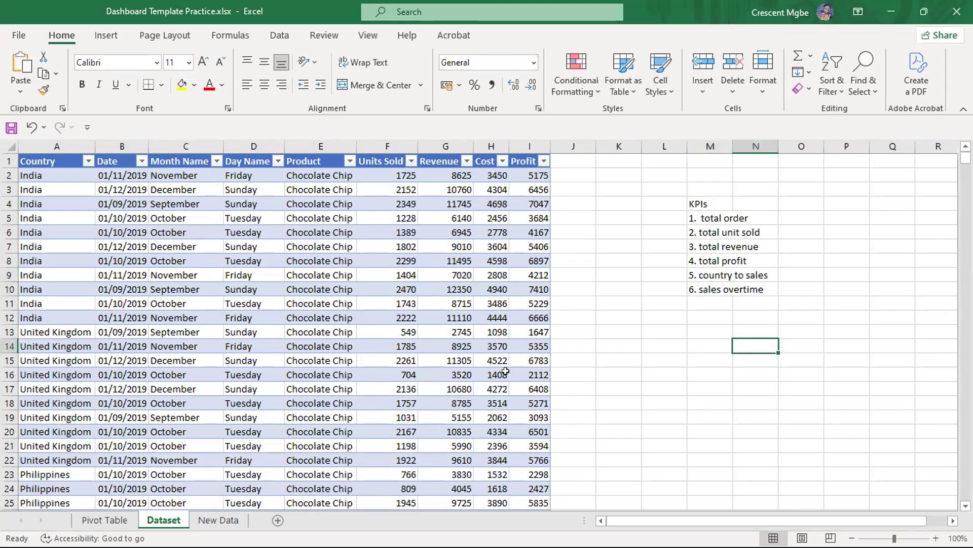
Add the Units Sold field as a value in the empty pivot table on the Pivot Table sheet.
{"action": "left_click", "coordinate": [94, 518]}
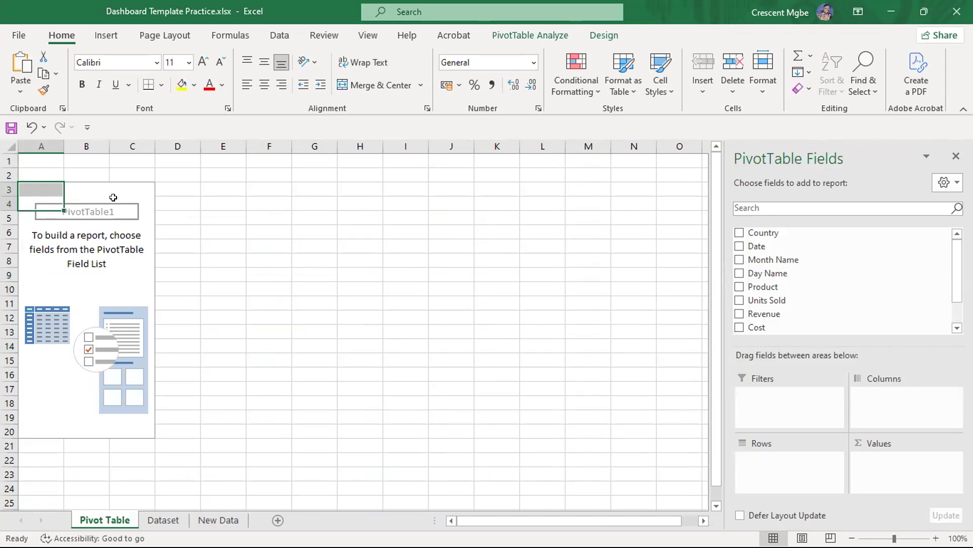
{"action": "left_click", "coordinate": [99, 190]}
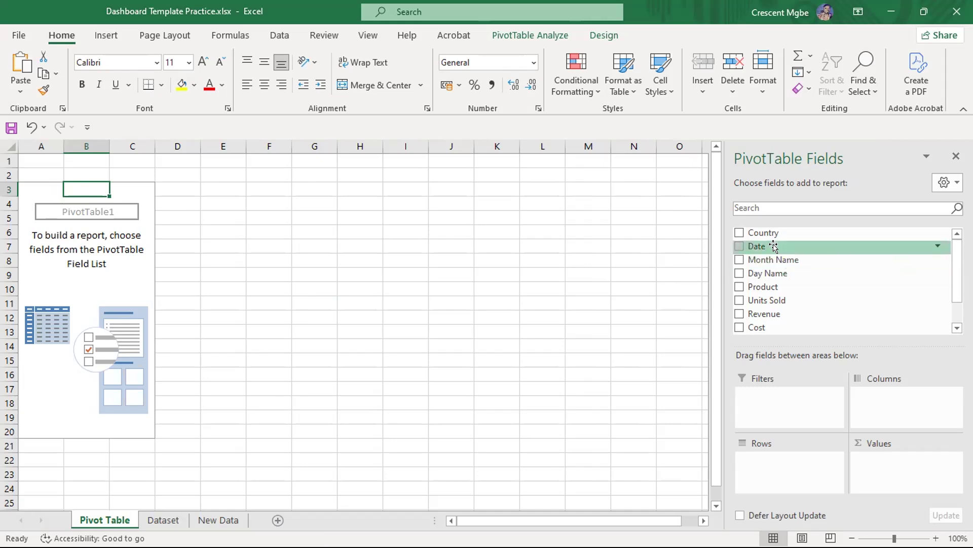
{"action": "scroll", "coordinate": [772, 252], "scroll_direction": "down", "scroll_amount": 2}
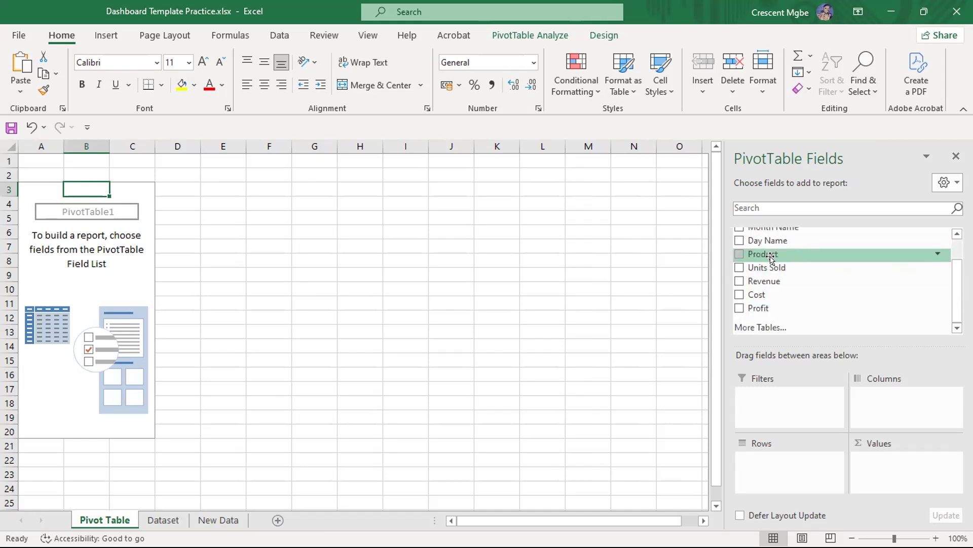
{"action": "scroll", "coordinate": [741, 287], "scroll_direction": "up", "scroll_amount": 2}
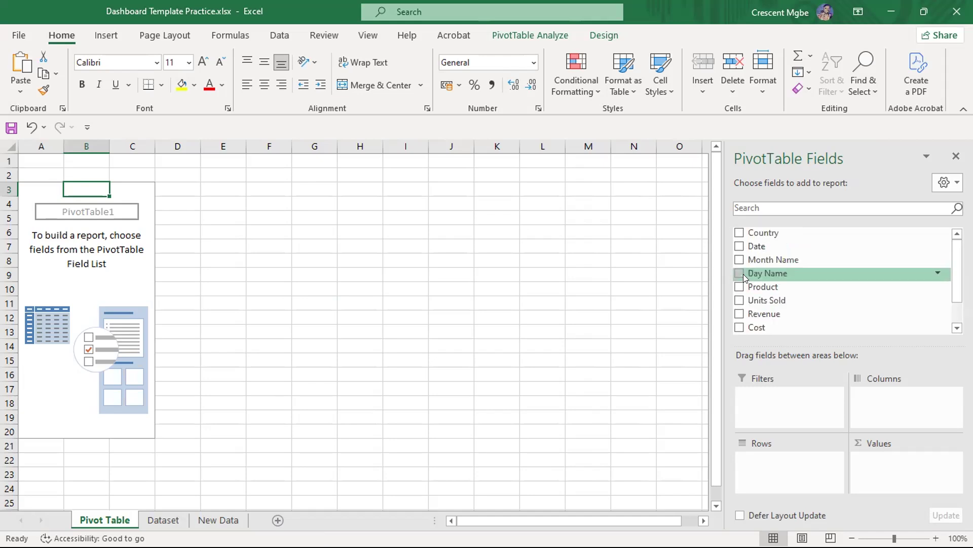
{"action": "left_click_drag", "start_coordinate": [737, 300], "coordinate": [895, 475]}
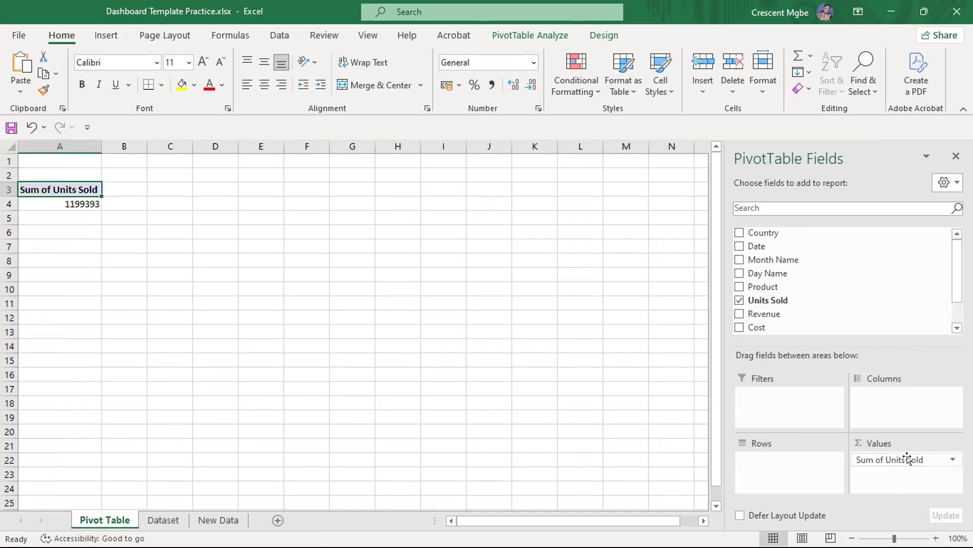
Rename the pivot table's Units Sold value field to "Total sales", keeping the Sum calculation.
{"action": "left_click", "coordinate": [907, 458]}
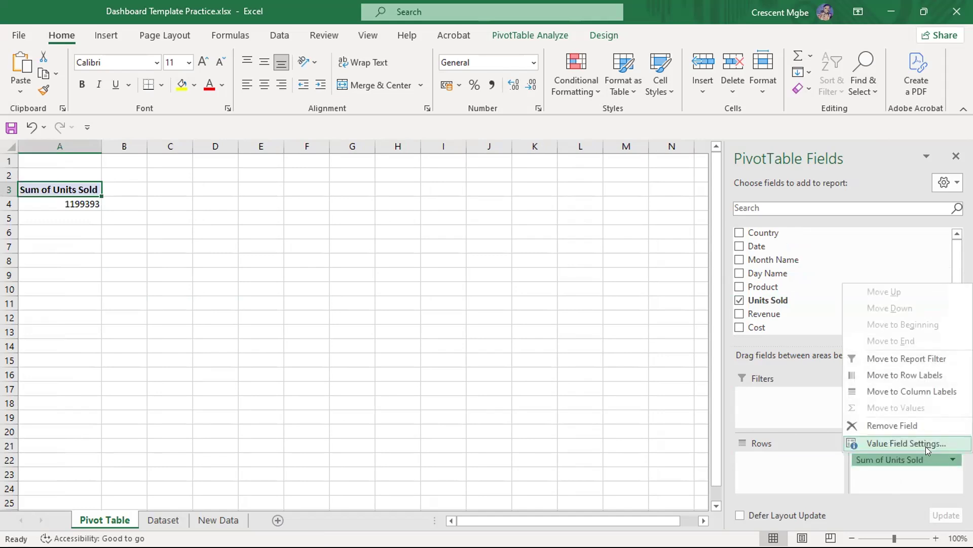
{"action": "left_click", "coordinate": [925, 444]}
{"action": "left_click", "coordinate": [631, 217]}
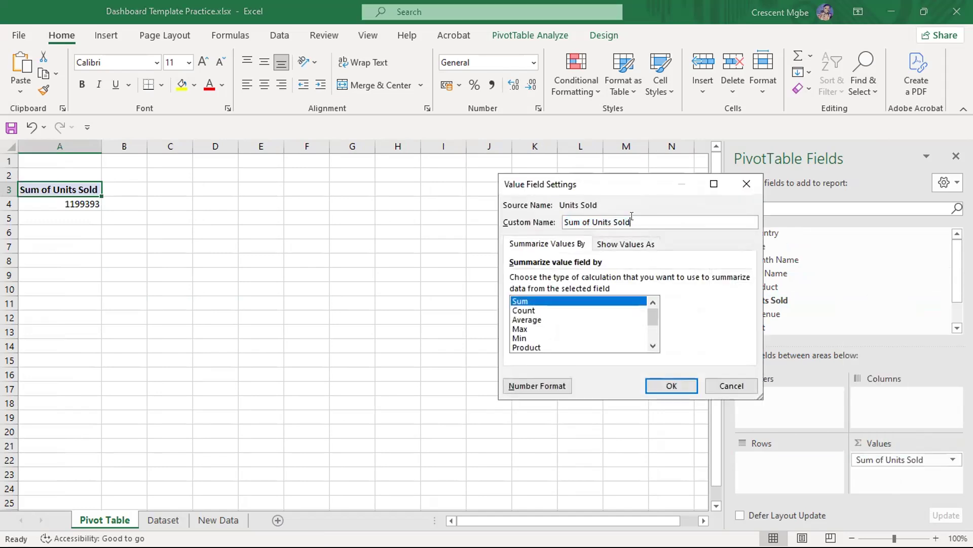
{"action": "key", "text": "BackSpace"}
{"action": "key", "text": "BackSpace"}
{"action": "key", "text": "BackSpace"}
{"action": "key", "text": "BackSpace"}
{"action": "key", "text": "BackSpace"}
{"action": "key", "text": "BackSpace"}
{"action": "key", "text": "BackSpace"}
{"action": "key", "text": "BackSpace"}
{"action": "key", "text": "BackSpace"}
{"action": "key", "text": "BackSpace"}
{"action": "key", "text": "BackSpace"}
{"action": "key", "text": "BackSpace"}
{"action": "key", "text": "BackSpace"}
{"action": "key", "text": "BackSpace"}
{"action": "key", "text": "BackSpace"}
{"action": "key", "text": "BackSpace"}
{"action": "type", "text": "Total sale"}
{"action": "left_click", "coordinate": [671, 385]}
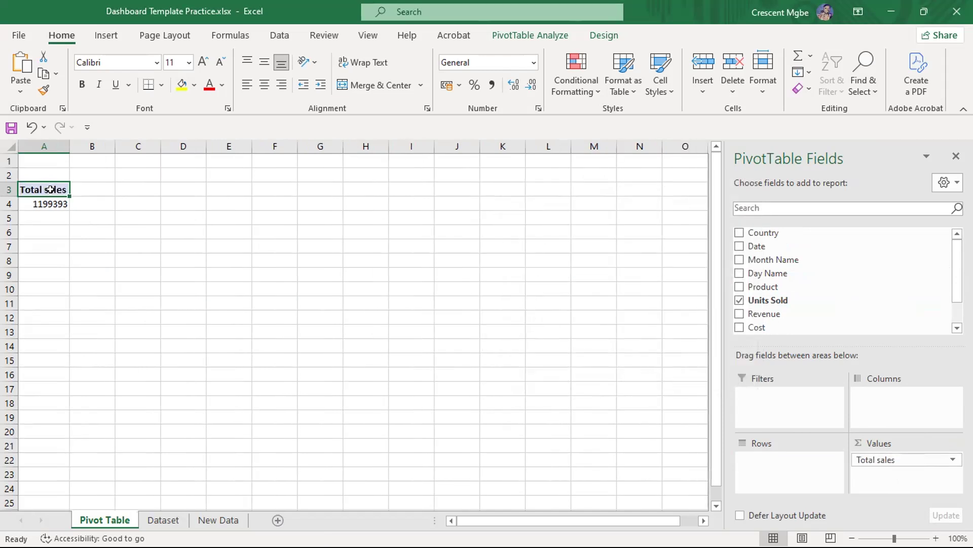
Try to copy only the Total sales heading from cell A3 to C3, and undo the paste.
{"action": "key", "text": "ctrl+c"}
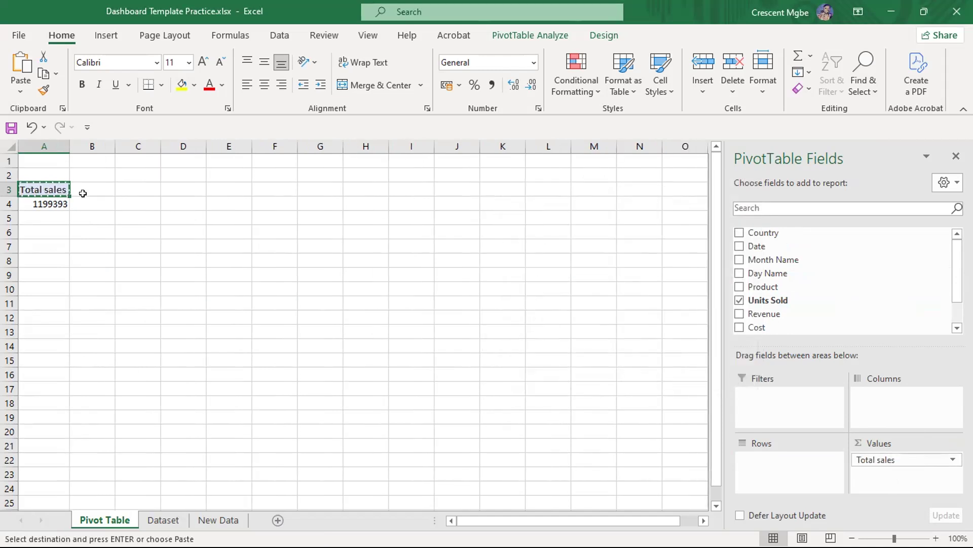
{"action": "left_click", "coordinate": [103, 188]}
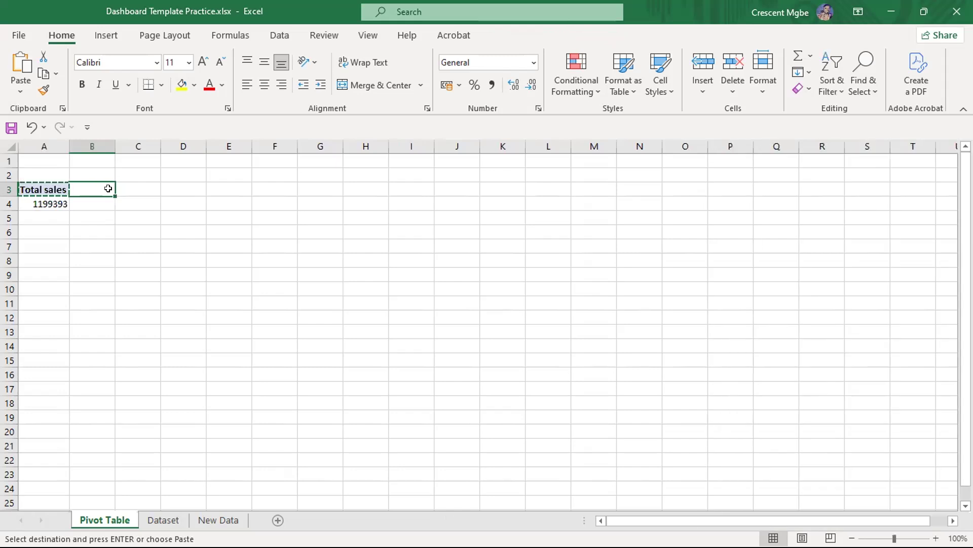
{"action": "left_click", "coordinate": [152, 189]}
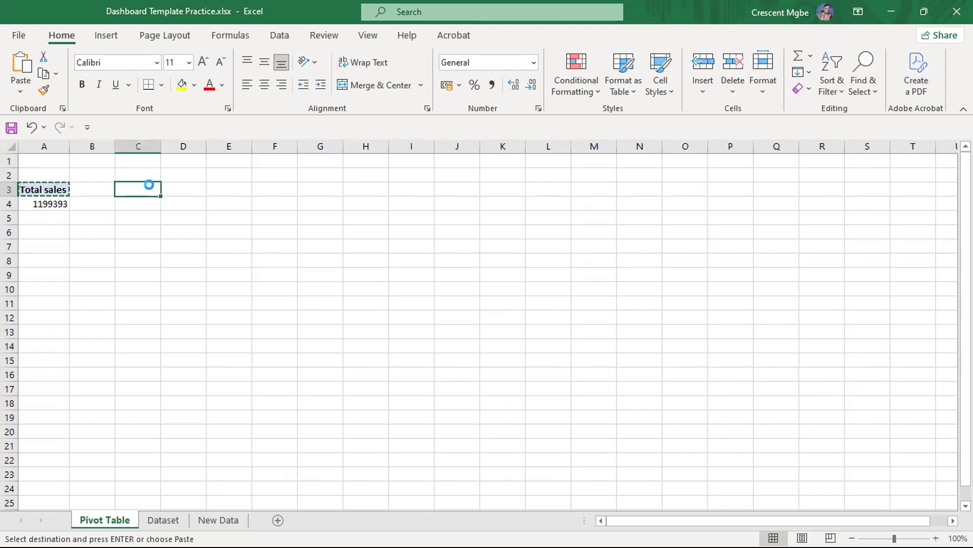
{"action": "key", "text": "ctrl+v"}
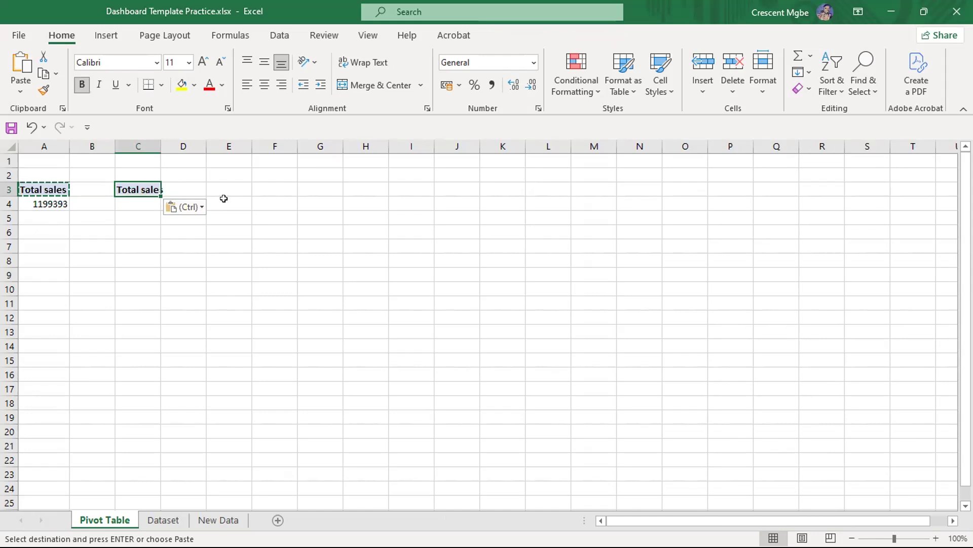
{"action": "key", "text": "ctrl+z"}
{"action": "left_click", "coordinate": [289, 189]}
{"action": "left_click_drag", "start_coordinate": [147, 228], "coordinate": [164, 228]}
{"action": "double_click", "coordinate": [124, 224]}
{"action": "double_click", "coordinate": [124, 225]}
{"action": "double_click", "coordinate": [42, 188]}
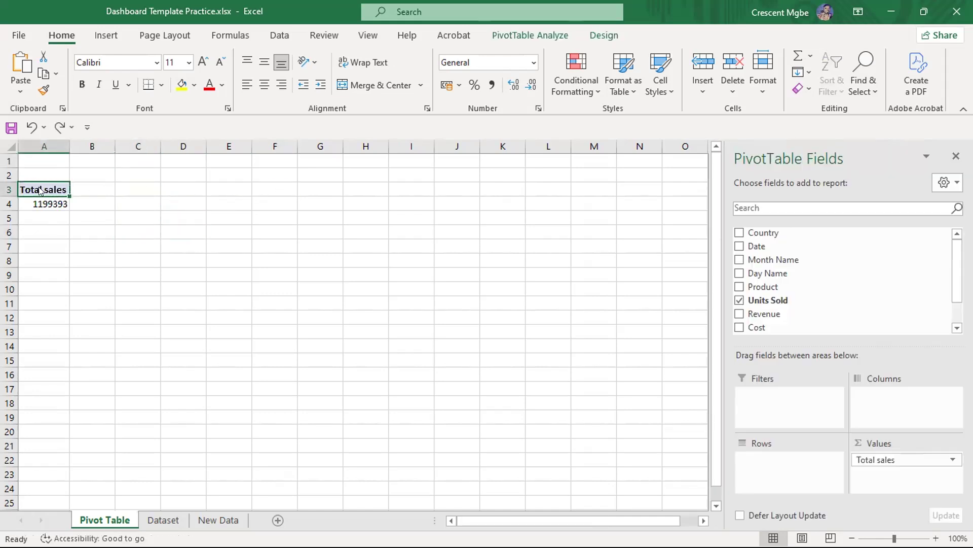
{"action": "left_click", "coordinate": [747, 183]}
Duplicate the Total sales pivot table by copying A3:A4 to cell C3.
{"action": "left_click_drag", "start_coordinate": [26, 186], "coordinate": [54, 202]}
{"action": "key", "text": "ctrl+c"}
{"action": "left_click", "coordinate": [142, 189]}
{"action": "key", "text": "ctrl+v"}
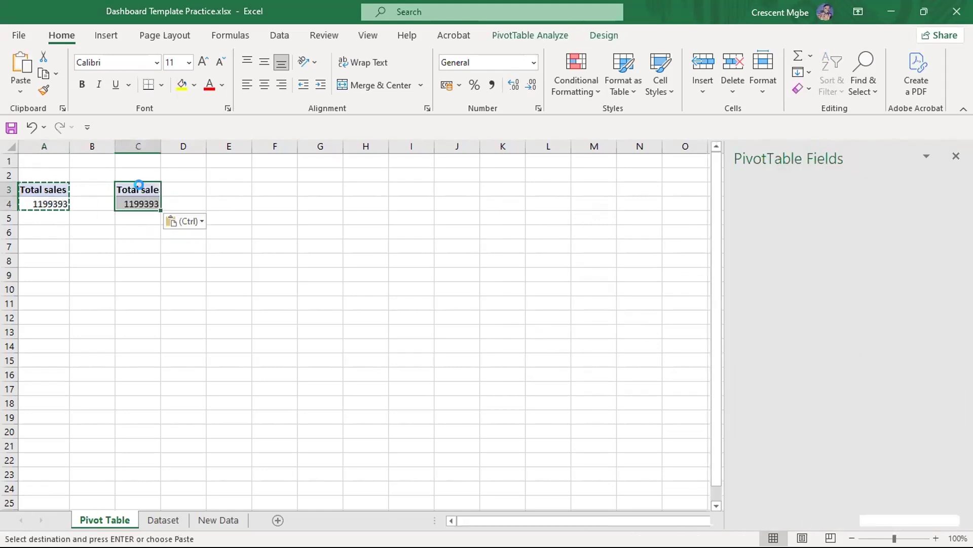
{"action": "left_click", "coordinate": [342, 246]}
Replace the Total sales value in the copied pivot table at C3 with a count of the Country field.
{"action": "left_click", "coordinate": [145, 189]}
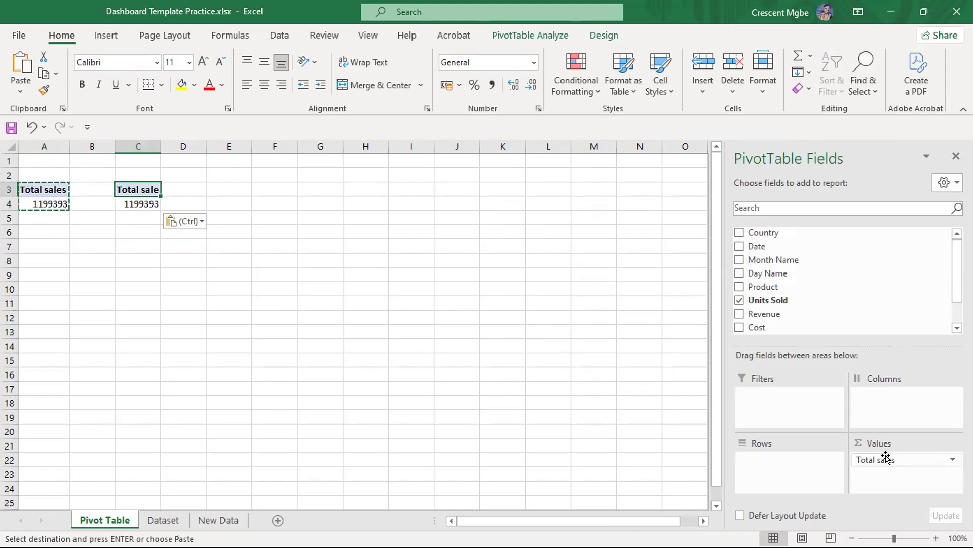
{"action": "scroll", "coordinate": [822, 303], "scroll_direction": "down", "scroll_amount": 1}
{"action": "left_click", "coordinate": [822, 303]}
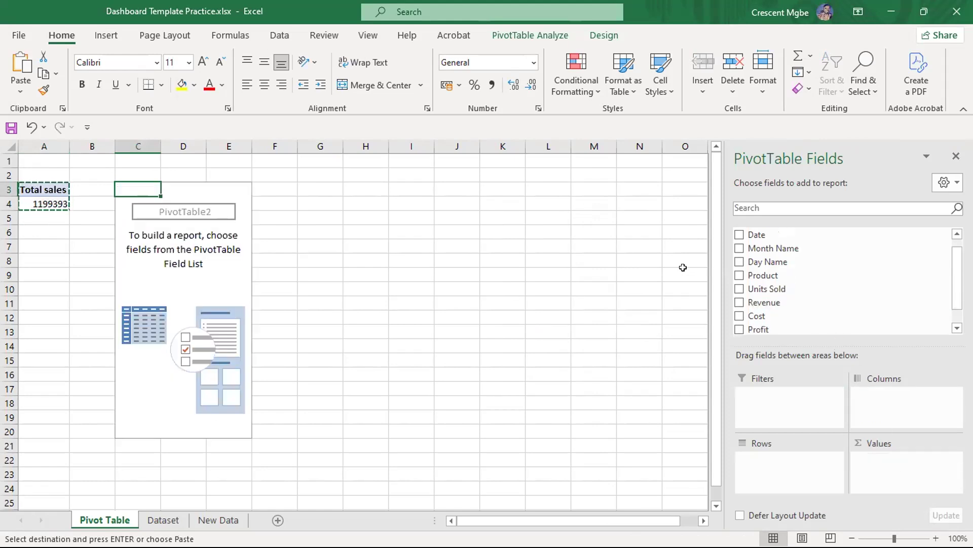
{"action": "scroll", "coordinate": [853, 271], "scroll_direction": "up", "scroll_amount": 1}
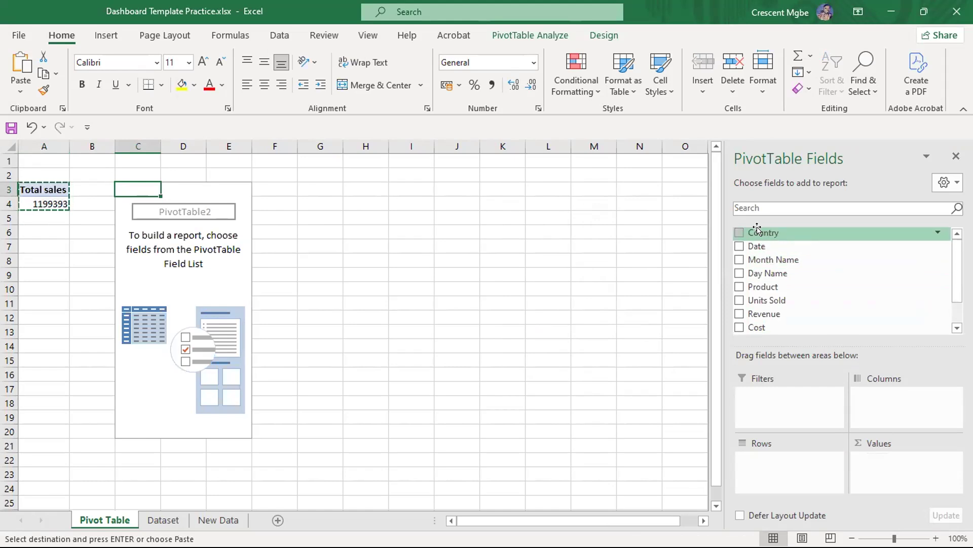
{"action": "left_click_drag", "start_coordinate": [757, 229], "coordinate": [893, 467]}
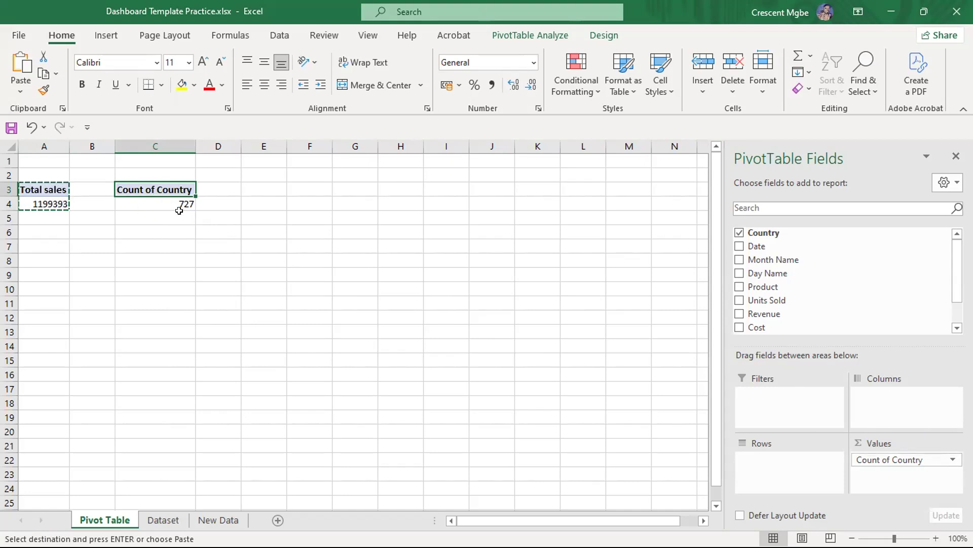
Check which countries the Country column filter lists on the Dataset sheet, leaving all of them selected.
{"action": "left_click", "coordinate": [164, 520]}
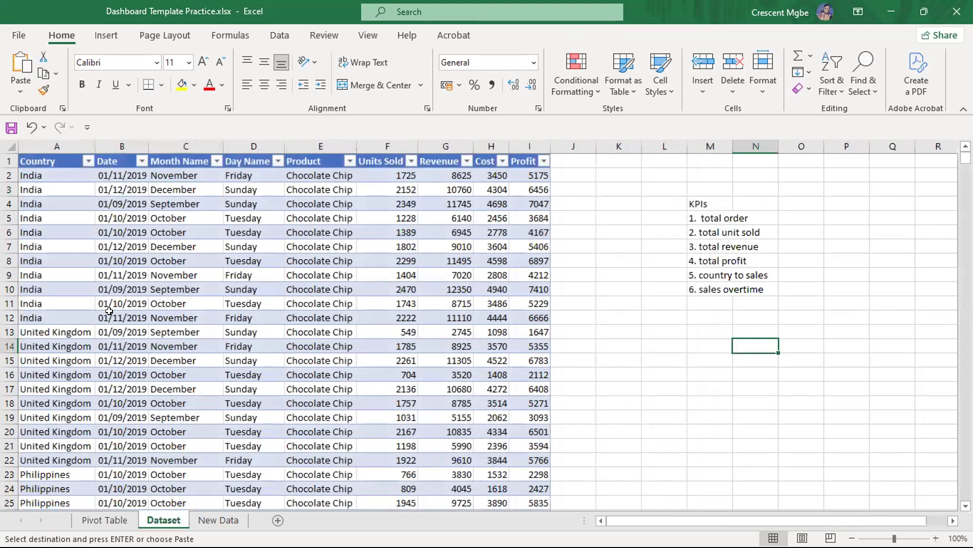
{"action": "left_click", "coordinate": [86, 160]}
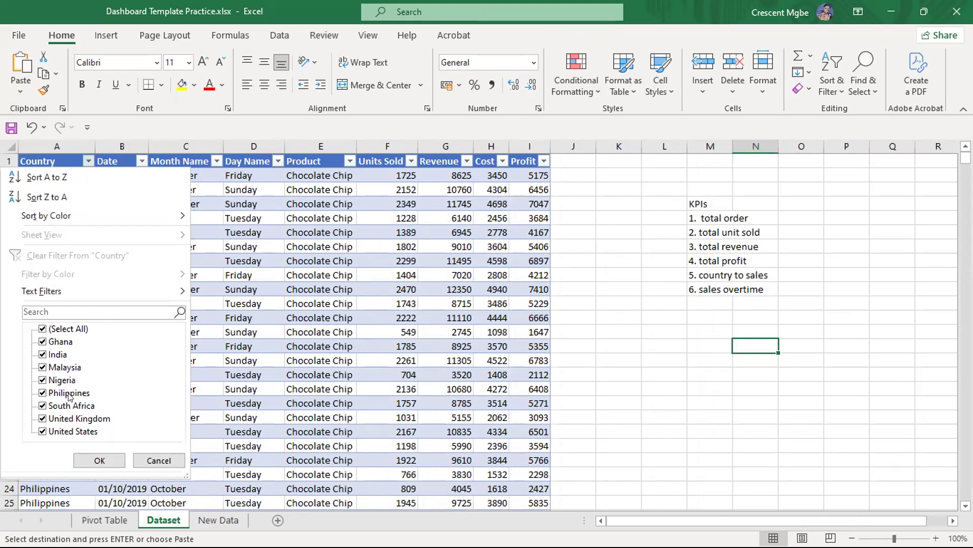
{"action": "left_click", "coordinate": [98, 460]}
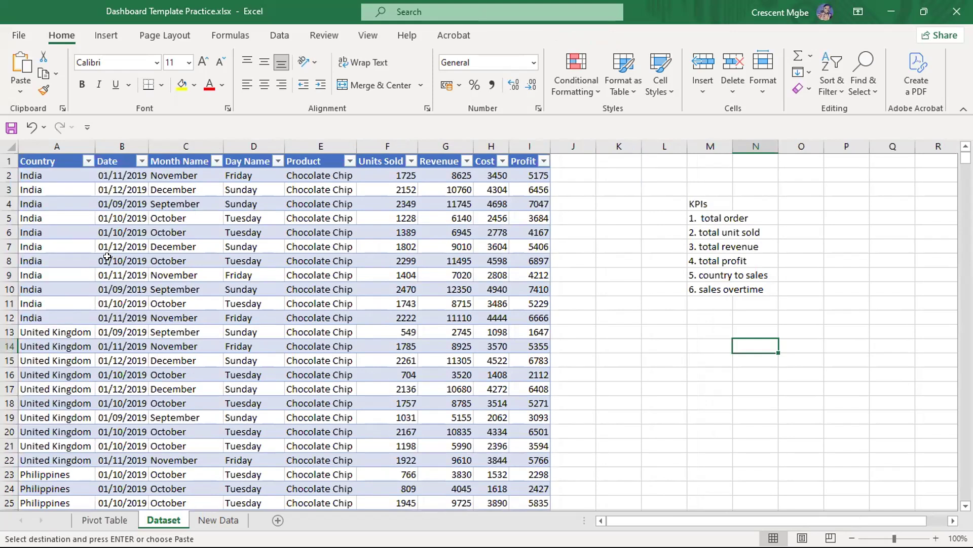
Compare the pivot table's country count with the entries in the Dataset sheet's Country column, down to its last row.
{"action": "left_click", "coordinate": [104, 519]}
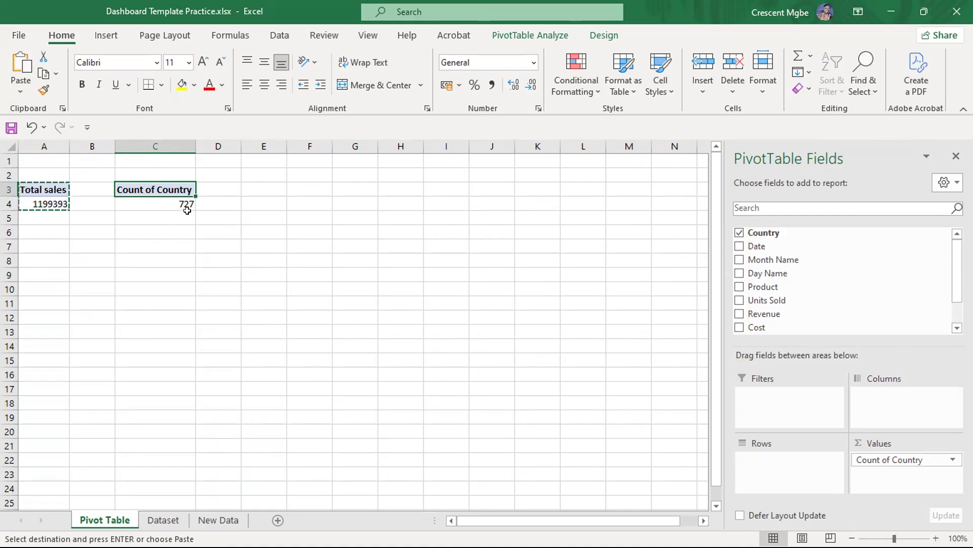
{"action": "mouse_move", "coordinate": [183, 213]}
{"action": "left_click", "coordinate": [164, 520]}
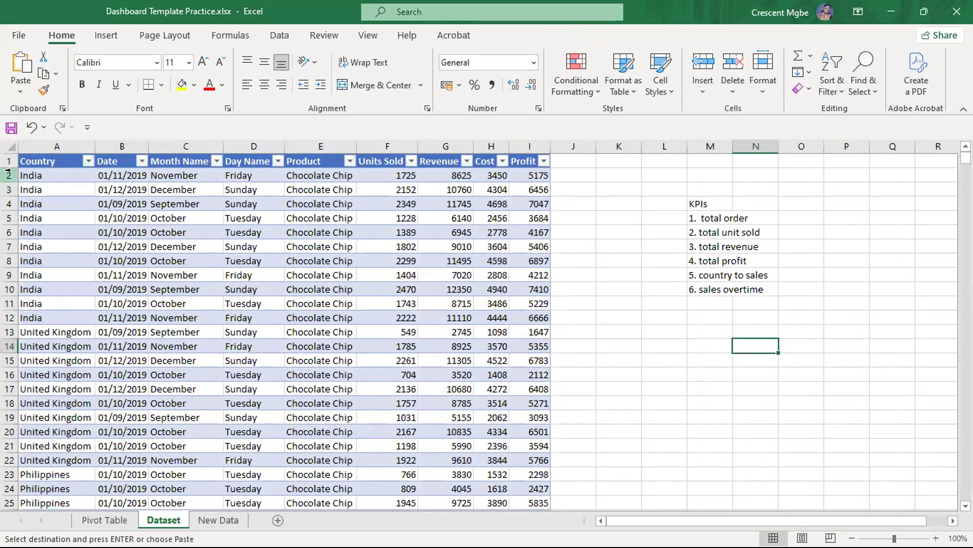
{"action": "left_click", "coordinate": [43, 188]}
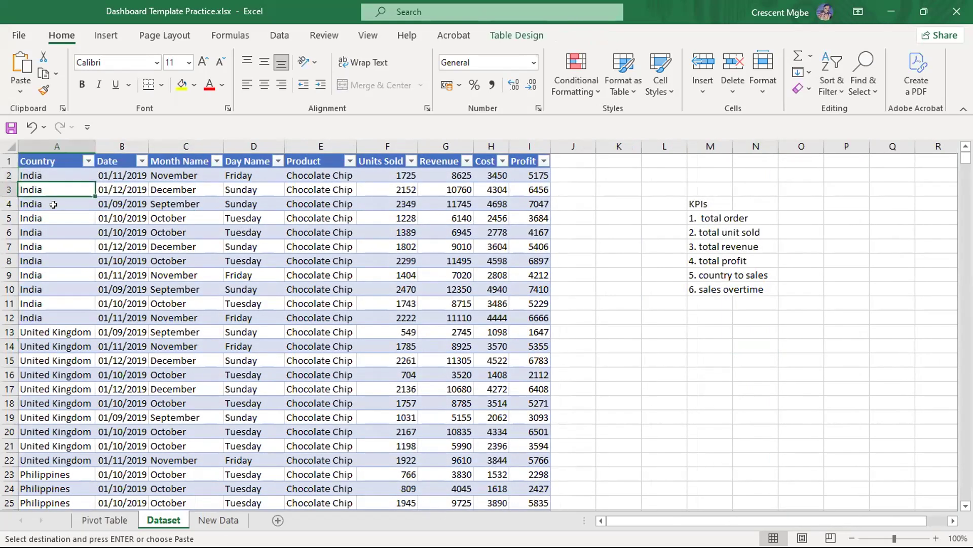
{"action": "left_click", "coordinate": [56, 260]}
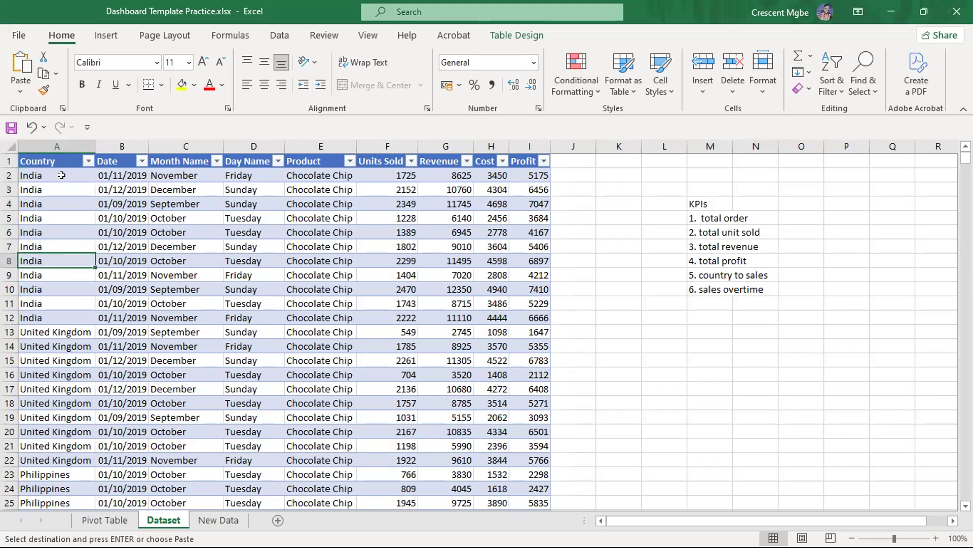
{"action": "left_click_drag", "start_coordinate": [52, 175], "coordinate": [59, 317]}
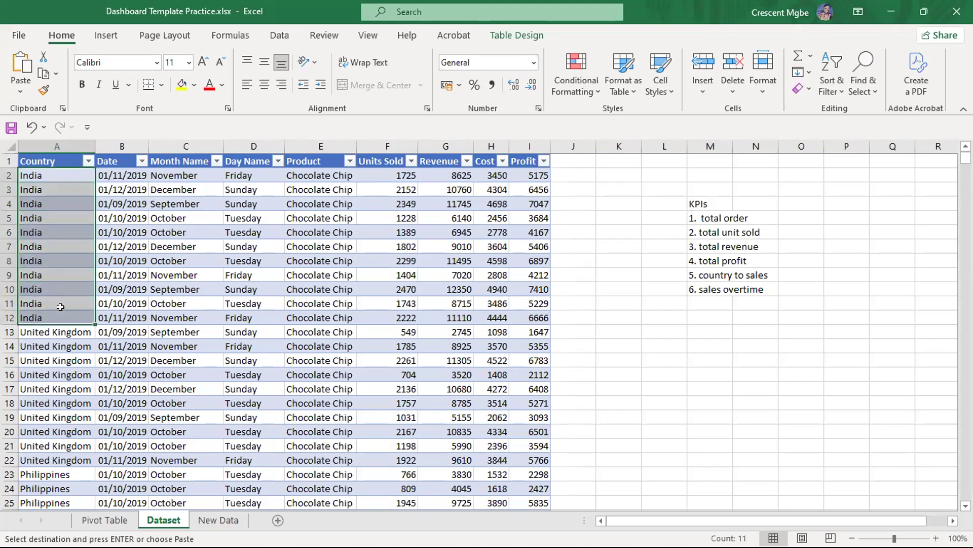
{"action": "left_click", "coordinate": [41, 178]}
{"action": "left_click", "coordinate": [45, 200]}
{"action": "left_click", "coordinate": [50, 220]}
{"action": "key", "text": "ctrl+Down"}
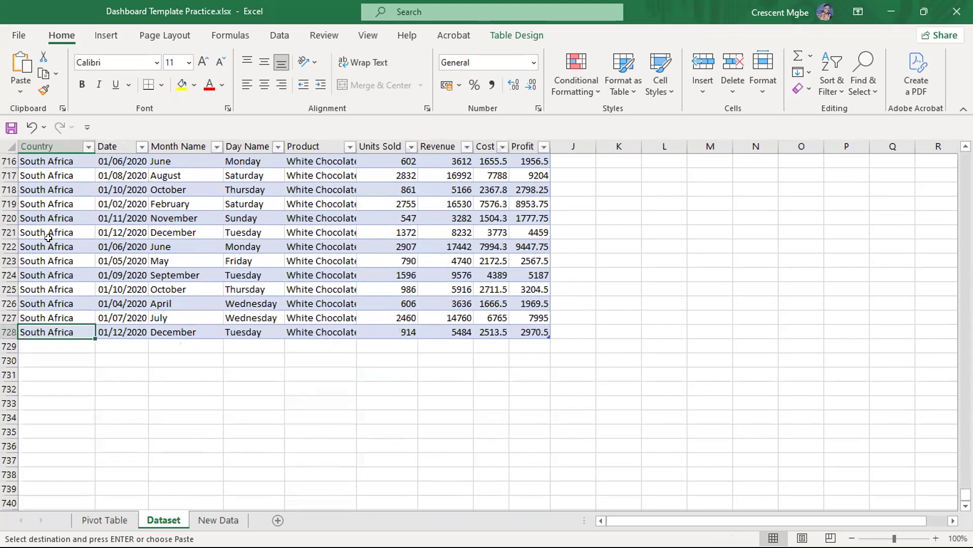
{"action": "scroll", "coordinate": [56, 237], "scroll_direction": "up", "scroll_amount": 10}
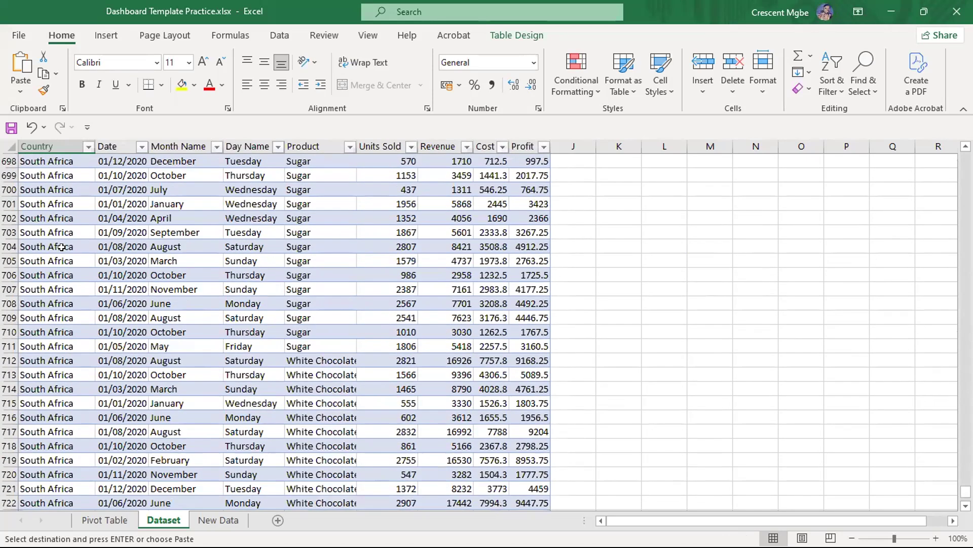
{"action": "scroll", "coordinate": [61, 236], "scroll_direction": "up", "scroll_amount": 17}
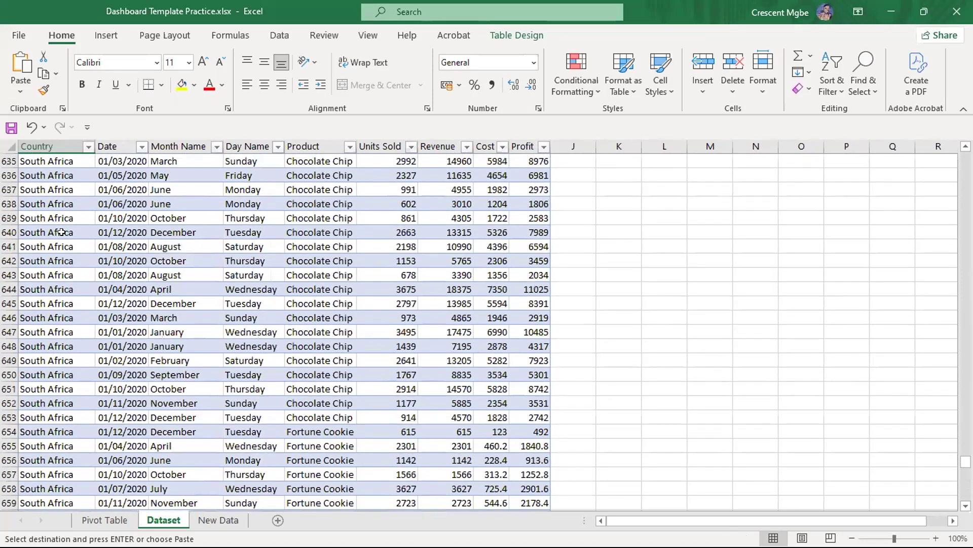
{"action": "scroll", "coordinate": [65, 218], "scroll_direction": "up", "scroll_amount": 18}
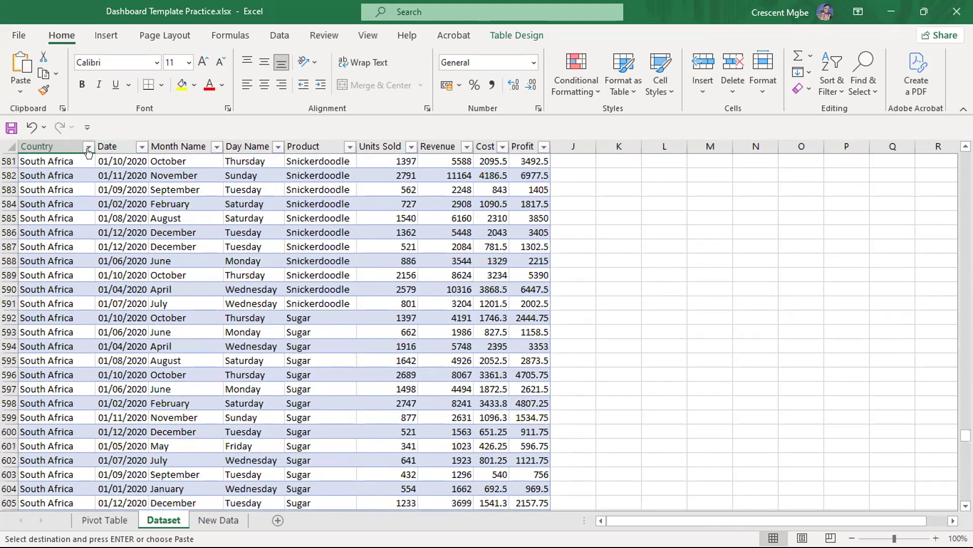
Check which distinct countries the Country column of the dataset contains, leaving every country included.
{"action": "left_click", "coordinate": [88, 148]}
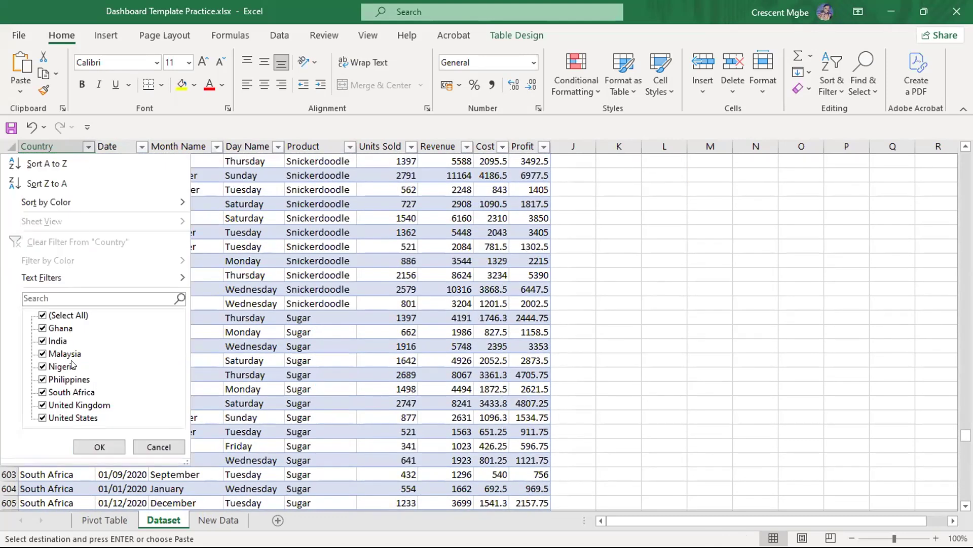
{"action": "left_click", "coordinate": [100, 447]}
{"action": "scroll", "coordinate": [238, 281], "scroll_direction": "up", "scroll_amount": 16}
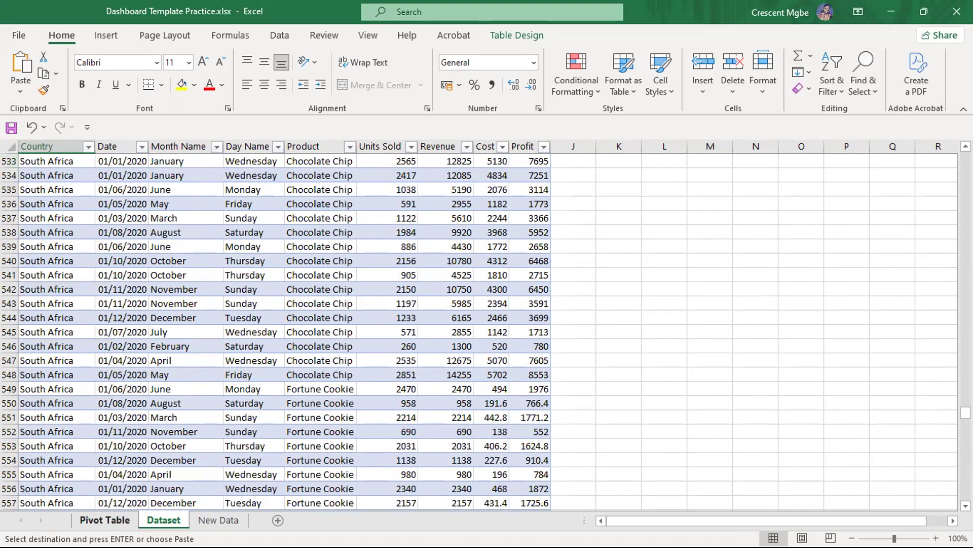
Review the summary calculations available for the Count of Country value in the second pivot table.
{"action": "left_click", "coordinate": [104, 520]}
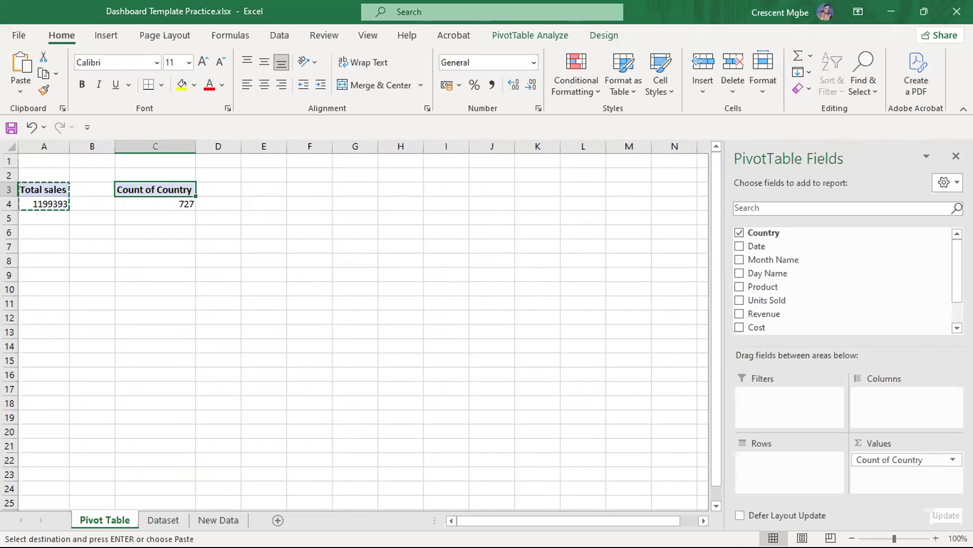
{"action": "left_click", "coordinate": [952, 460]}
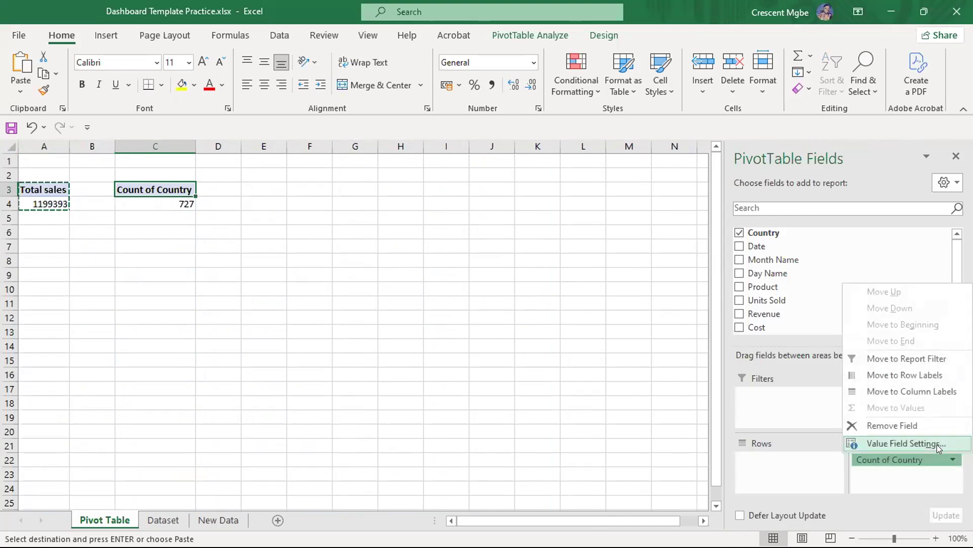
{"action": "left_click", "coordinate": [919, 442]}
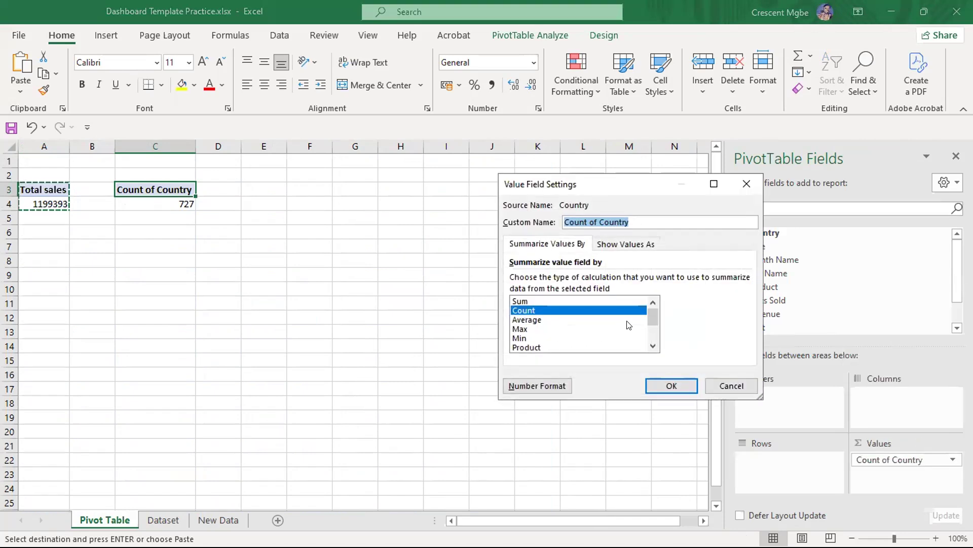
{"action": "left_click_drag", "start_coordinate": [654, 318], "coordinate": [655, 331]}
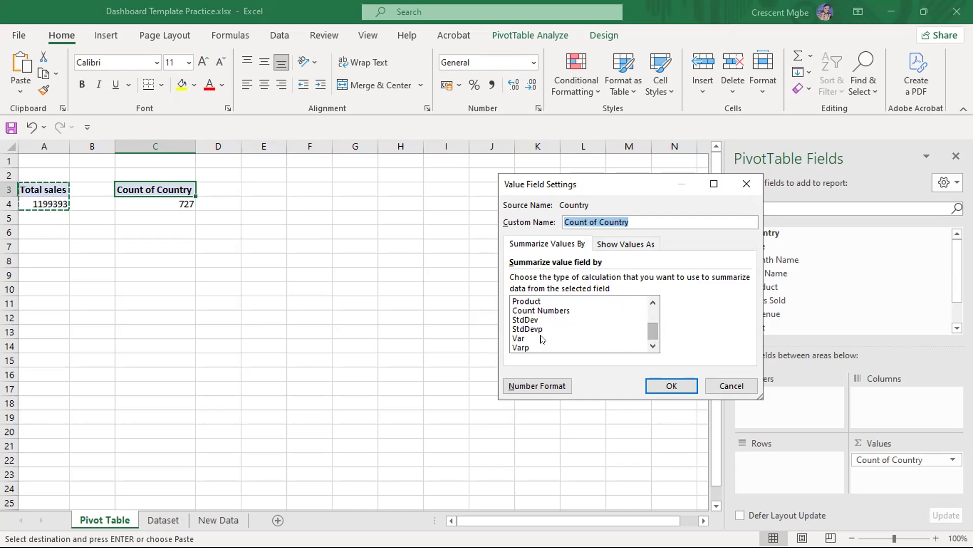
{"action": "scroll", "coordinate": [543, 339], "scroll_direction": "up", "scroll_amount": 2}
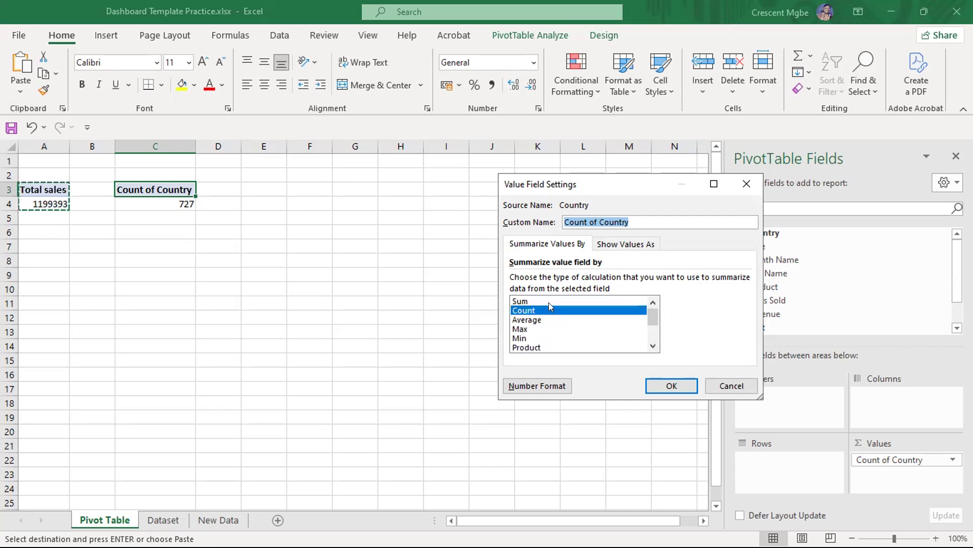
{"action": "key", "text": "End"}
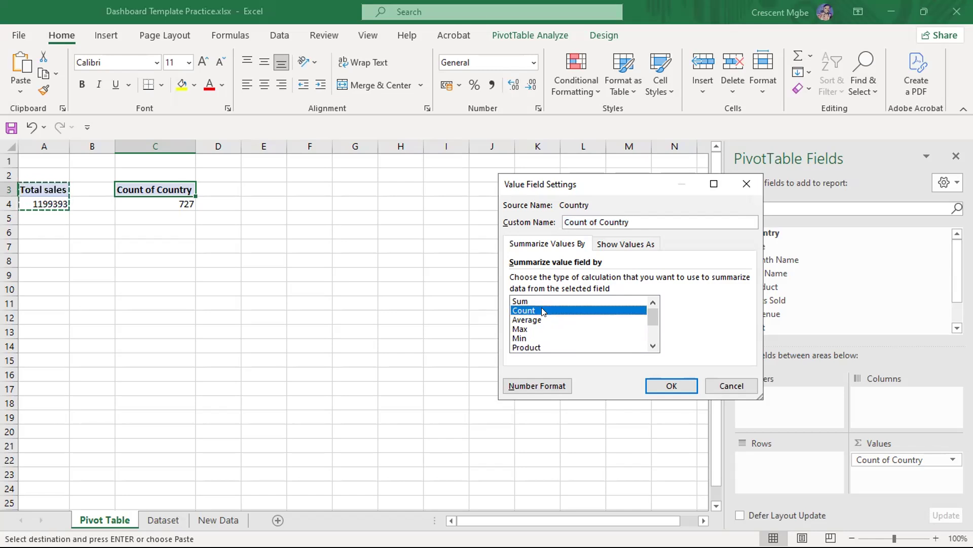
{"action": "key", "text": "Down"}
{"action": "key", "text": "Down"}
{"action": "key", "text": "Down"}
{"action": "key", "text": "Down"}
{"action": "key", "text": "Down"}
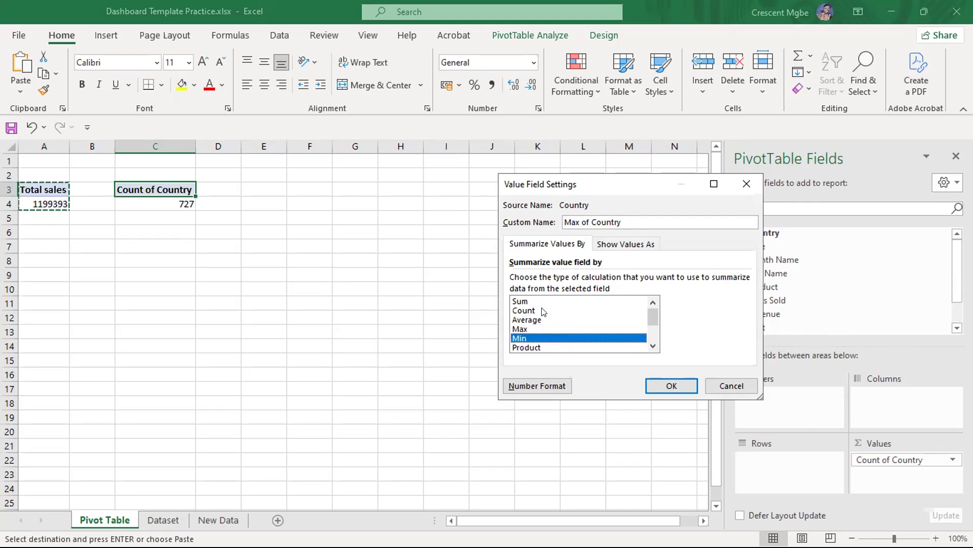
{"action": "key", "text": "Down"}
{"action": "key", "text": "Down"}
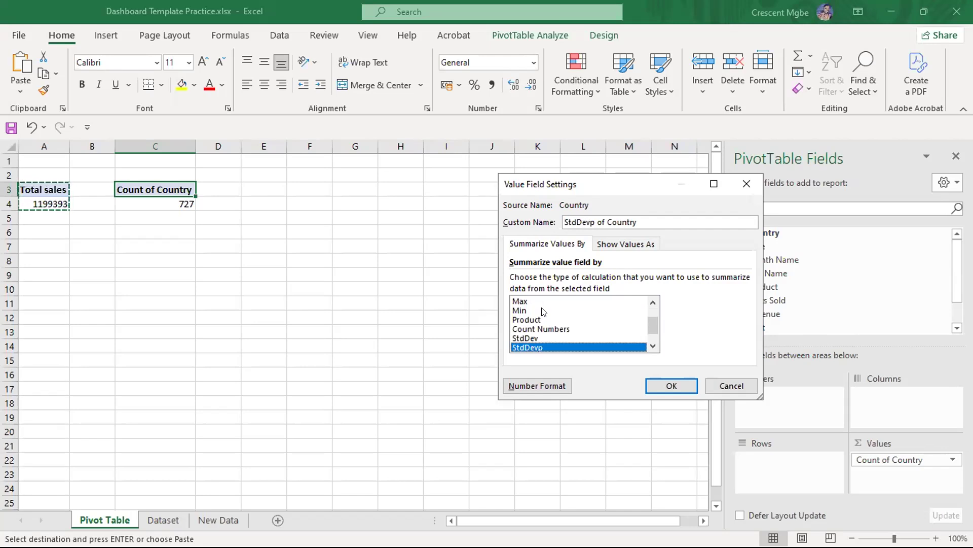
{"action": "key", "text": "Down"}
{"action": "key", "text": "Down"}
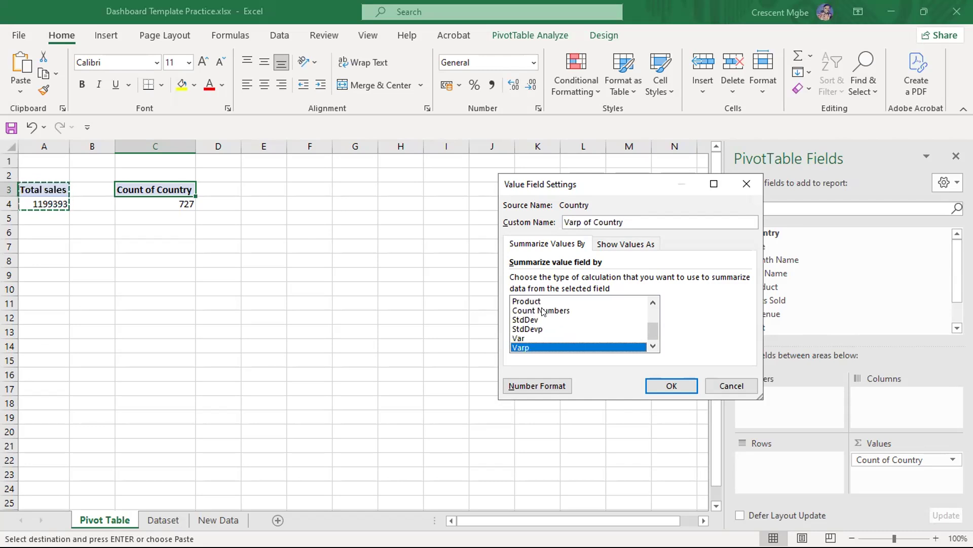
{"action": "key", "text": "Up"}
{"action": "key", "text": "Up"}
{"action": "key", "text": "Up"}
{"action": "key", "text": "Up"}
{"action": "key", "text": "Up"}
{"action": "key", "text": "Up"}
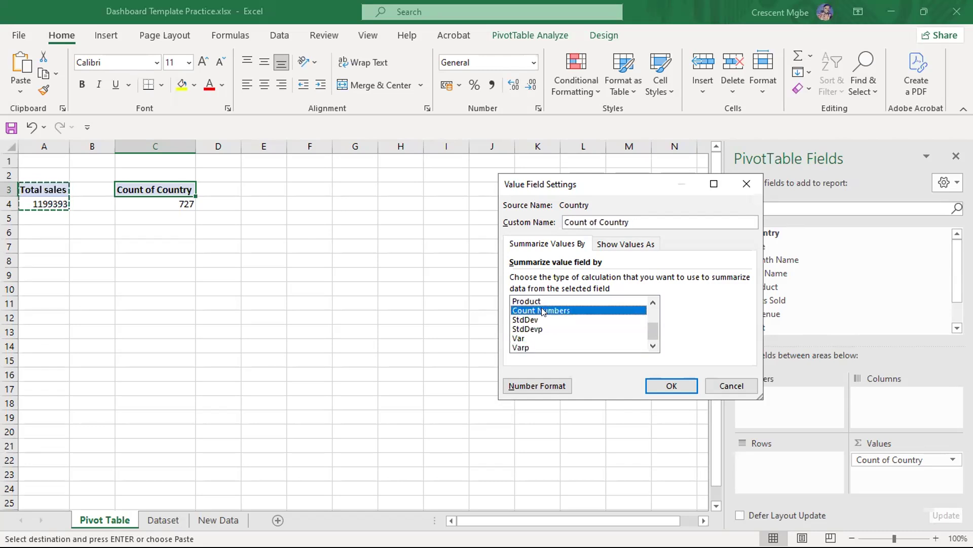
{"action": "key", "text": "Up"}
{"action": "key", "text": "Up"}
{"action": "key", "text": "Up"}
{"action": "key", "text": "Up"}
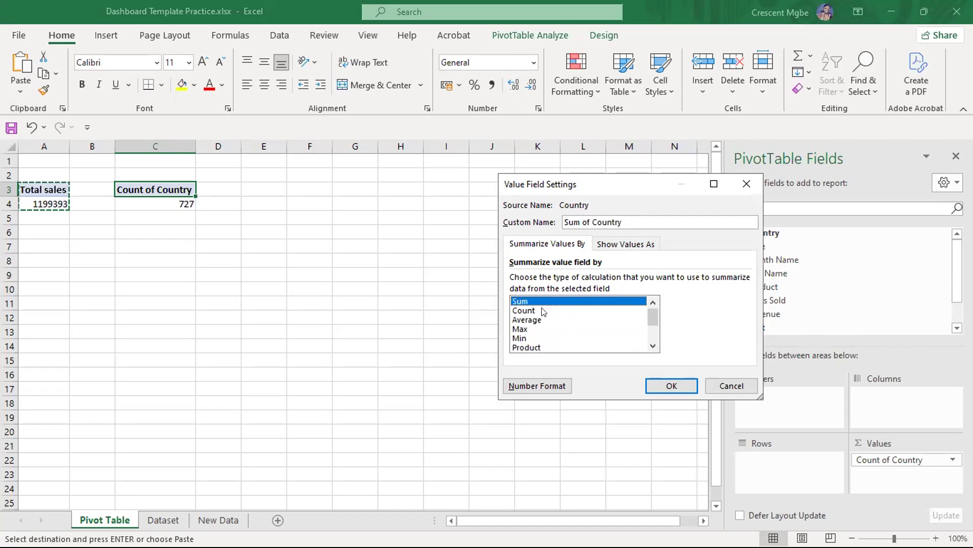
Try summarizing the Country value in the second pivot table by Count Numbers.
{"action": "key", "text": "Down"}
{"action": "key", "text": "Down"}
{"action": "key", "text": "Down"}
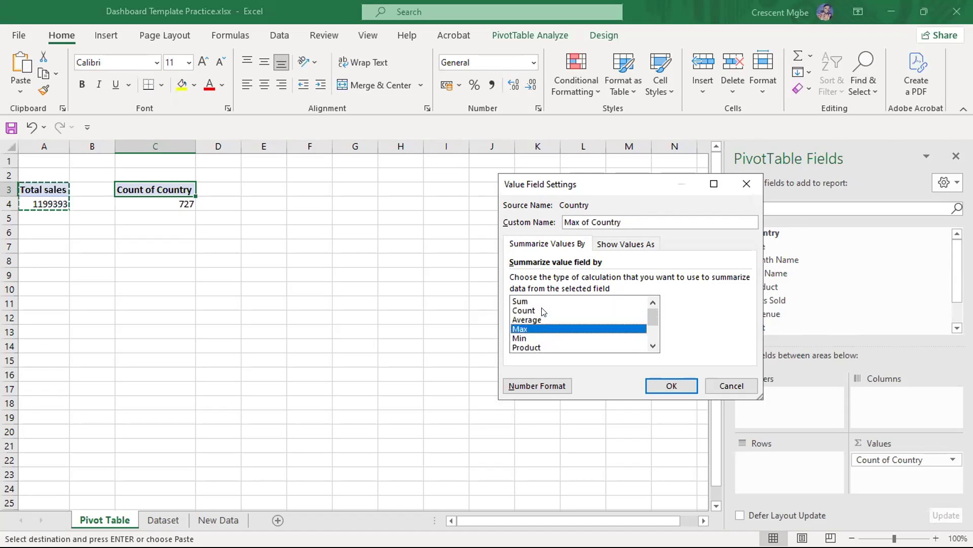
{"action": "key", "text": "Down"}
{"action": "key", "text": "Down"}
{"action": "key", "text": "Down"}
{"action": "key", "text": "Up"}
{"action": "key", "text": "Up"}
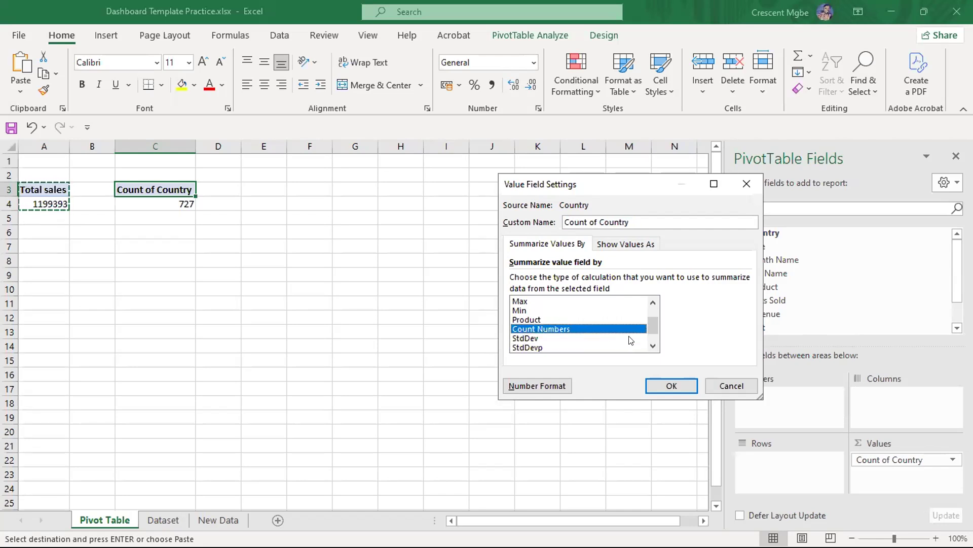
{"action": "left_click", "coordinate": [659, 384]}
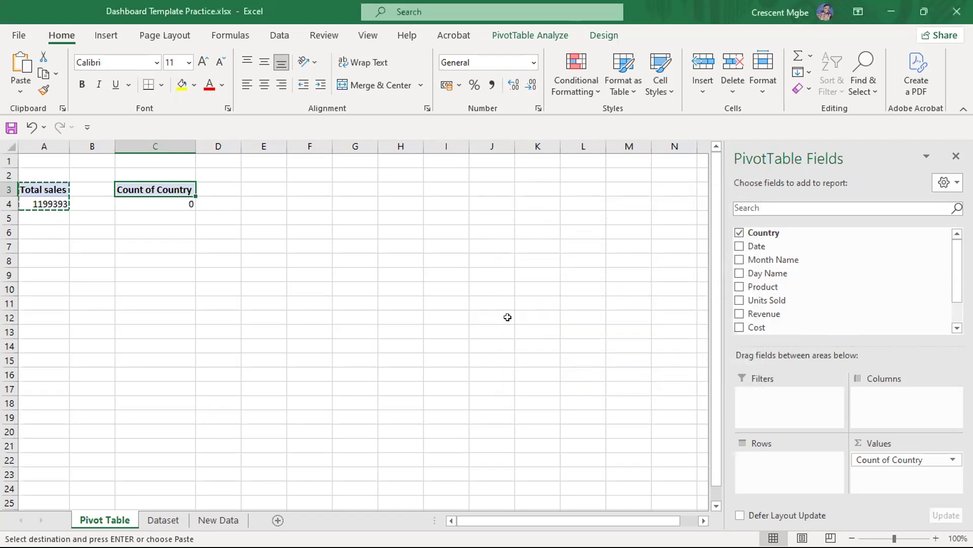
Examine the Show Values As and summary calculation options for the Country value without applying any change.
{"action": "left_click", "coordinate": [953, 461]}
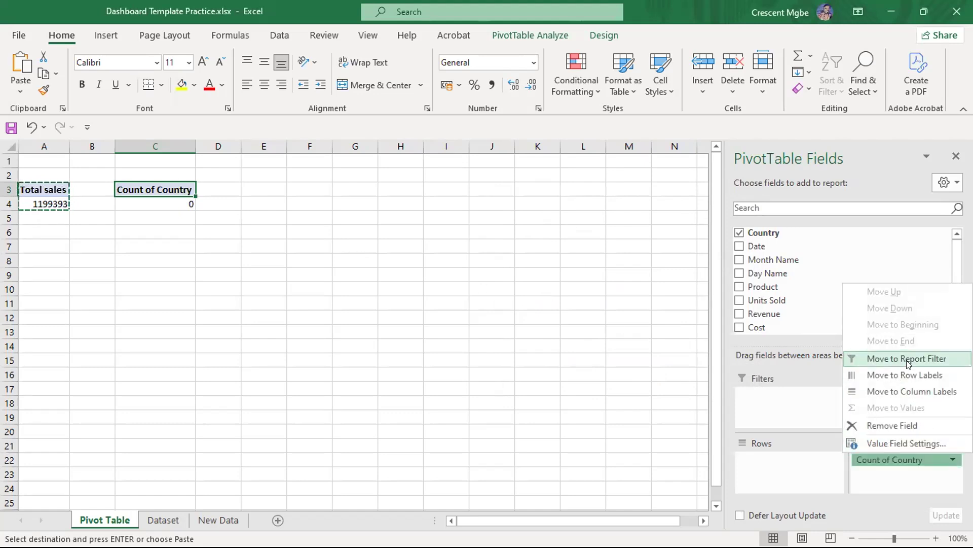
{"action": "left_click", "coordinate": [916, 443]}
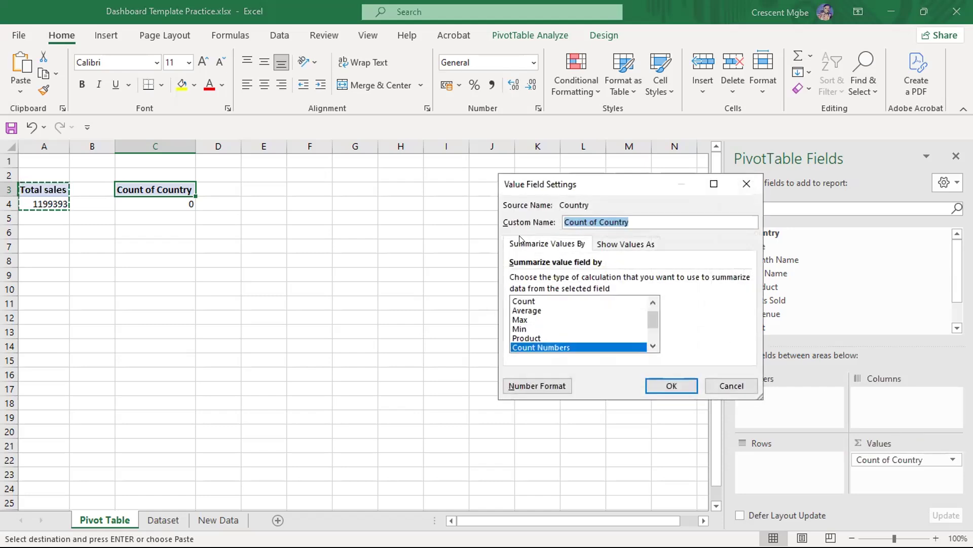
{"action": "left_click", "coordinate": [624, 244]}
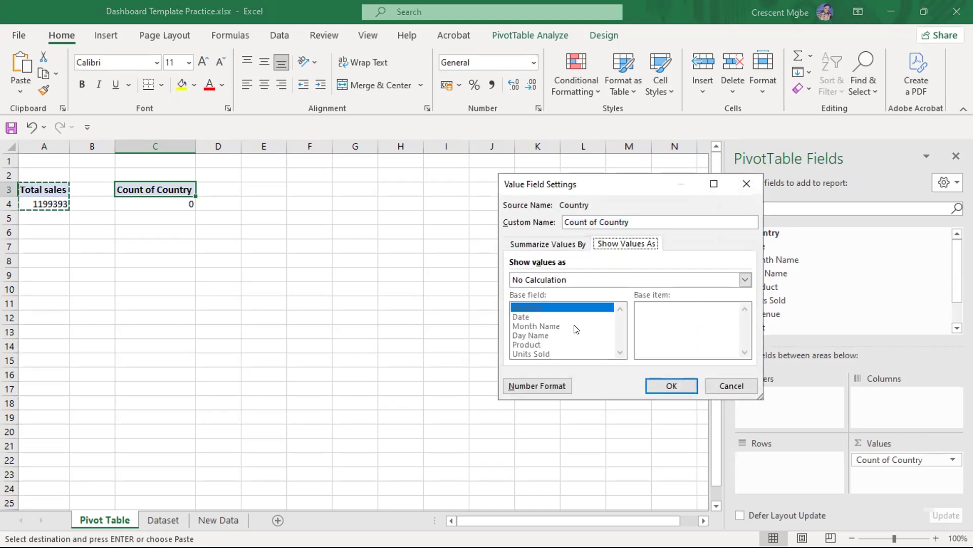
{"action": "left_click", "coordinate": [555, 244]}
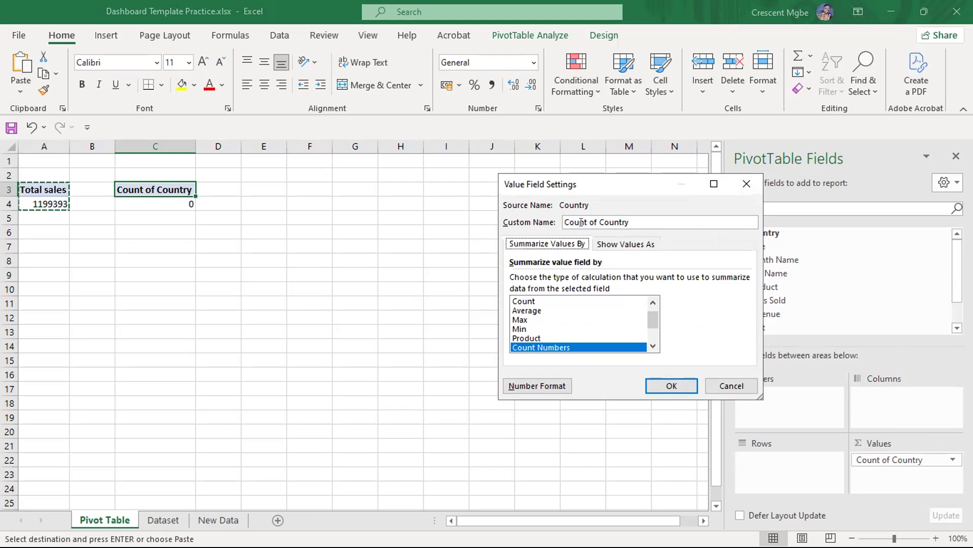
{"action": "scroll", "coordinate": [578, 315], "scroll_direction": "down", "scroll_amount": 2}
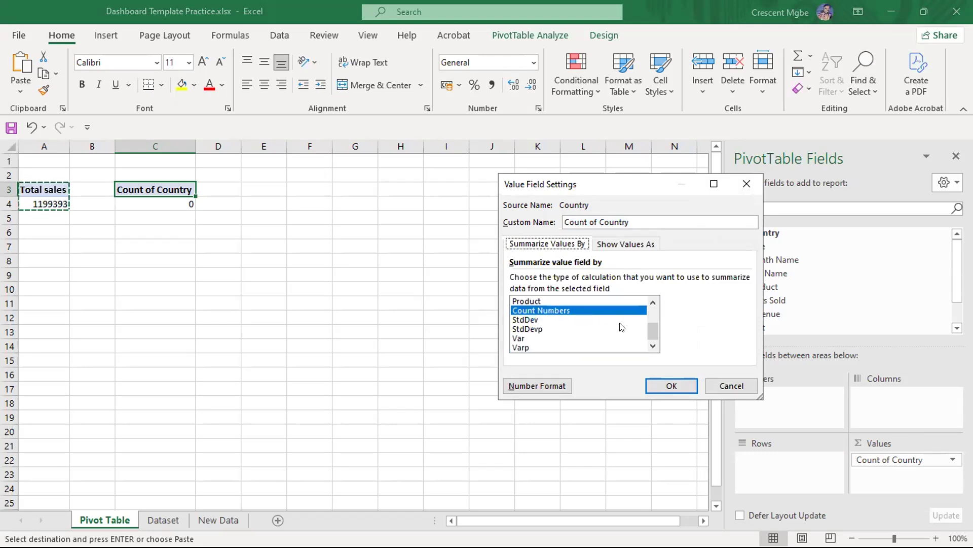
{"action": "scroll", "coordinate": [645, 330], "scroll_direction": "up", "scroll_amount": 2}
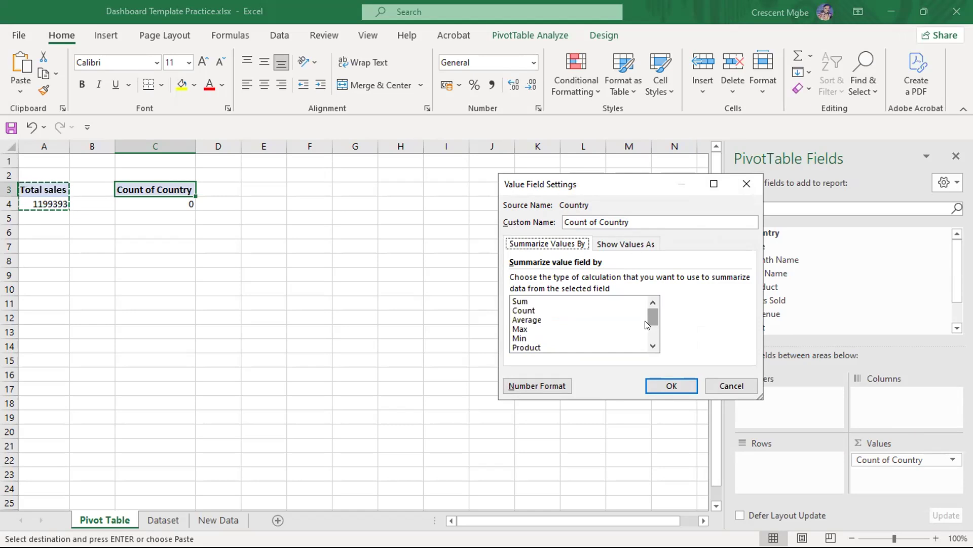
{"action": "left_click", "coordinate": [731, 388]}
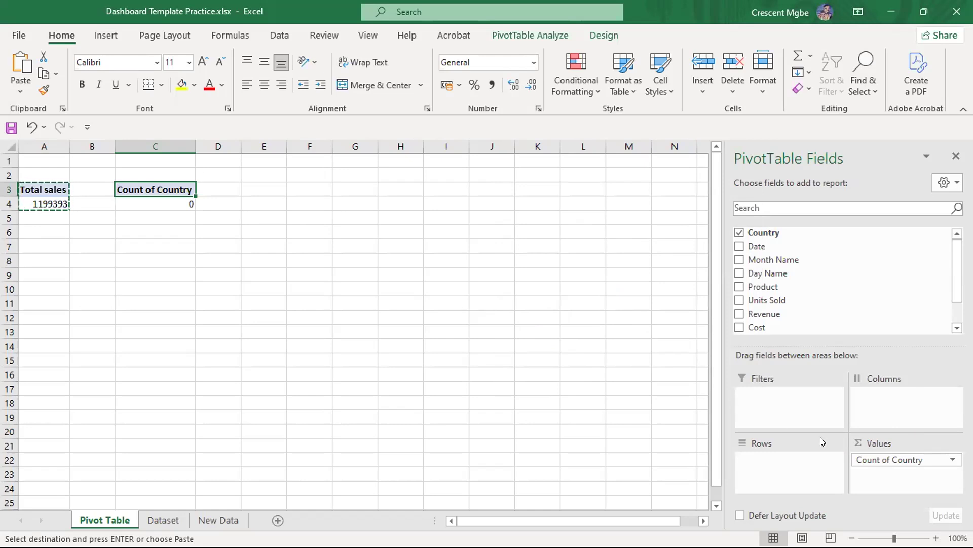
Remove Count of Country from the second pivot table's values and look over the available fields.
{"action": "left_click_drag", "start_coordinate": [895, 461], "coordinate": [804, 291]}
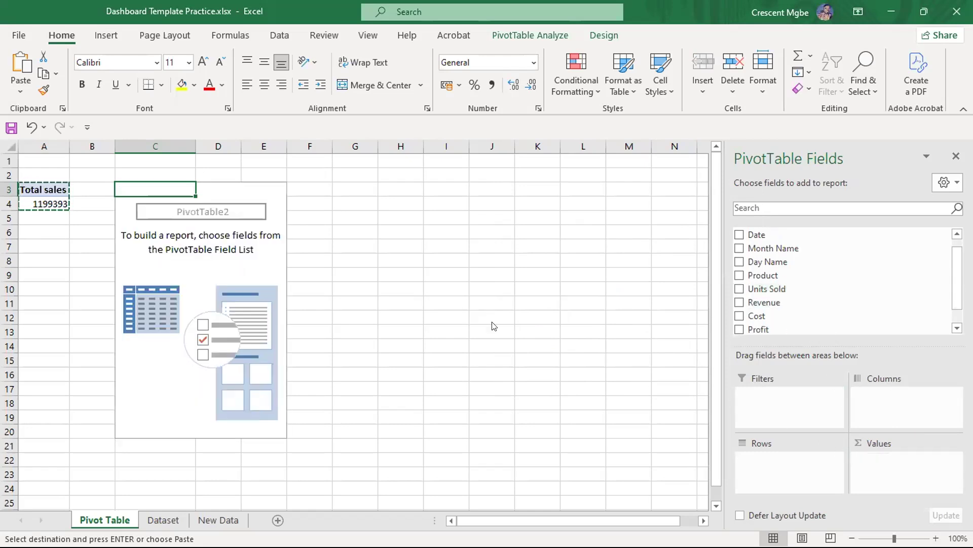
{"action": "scroll", "coordinate": [862, 298], "scroll_direction": "down", "scroll_amount": 1}
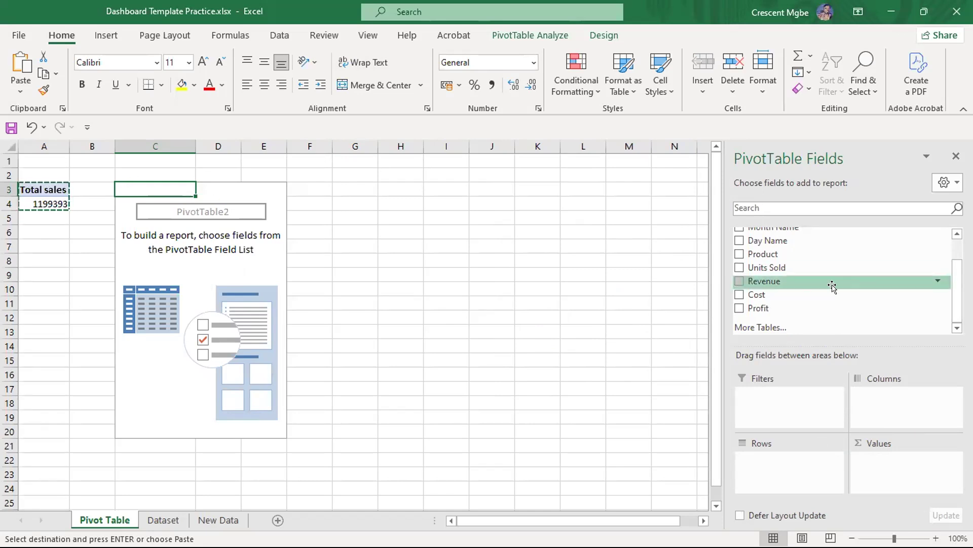
{"action": "scroll", "coordinate": [812, 281], "scroll_direction": "up", "scroll_amount": 2}
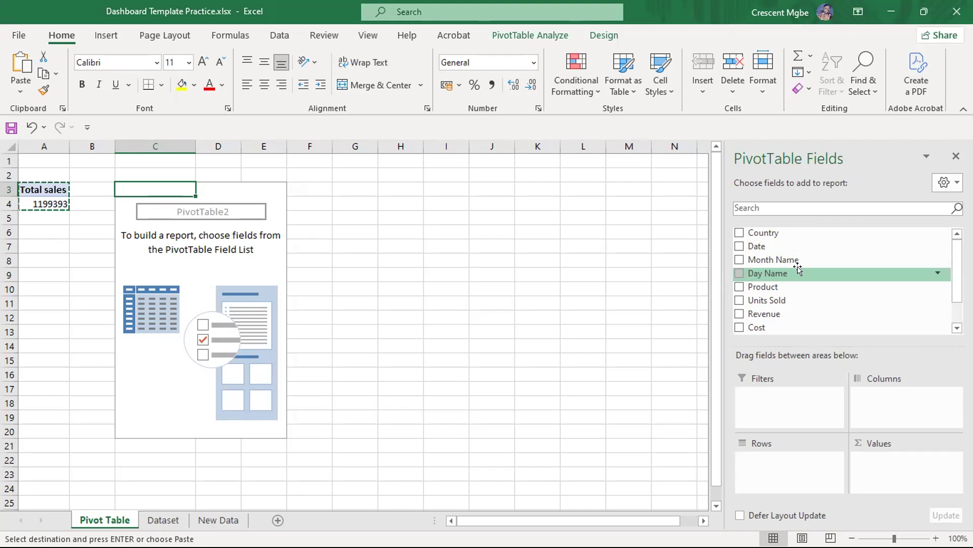
Set Country as the rows and Units Sold as the values of the second pivot table.
{"action": "left_click_drag", "start_coordinate": [784, 232], "coordinate": [800, 463]}
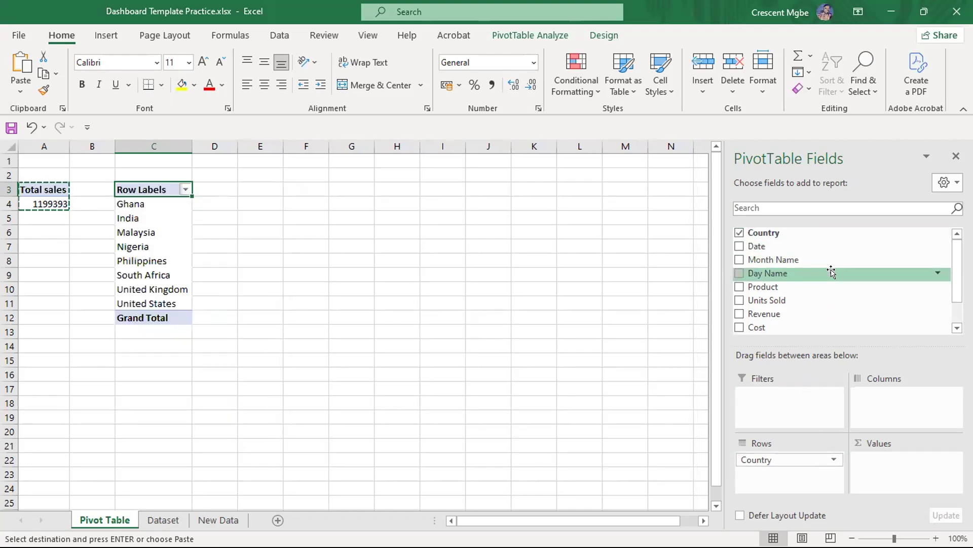
{"action": "scroll", "coordinate": [821, 266], "scroll_direction": "down", "scroll_amount": 2}
{"action": "left_click_drag", "start_coordinate": [796, 267], "coordinate": [907, 475]}
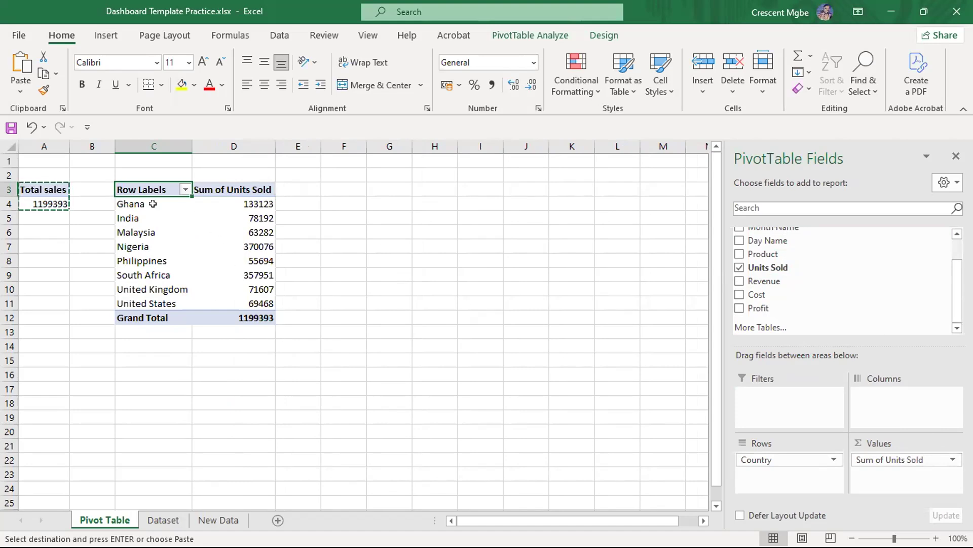
Remove the Grand Total row from the pivot table of units sold by country.
{"action": "right_click", "coordinate": [189, 315]}
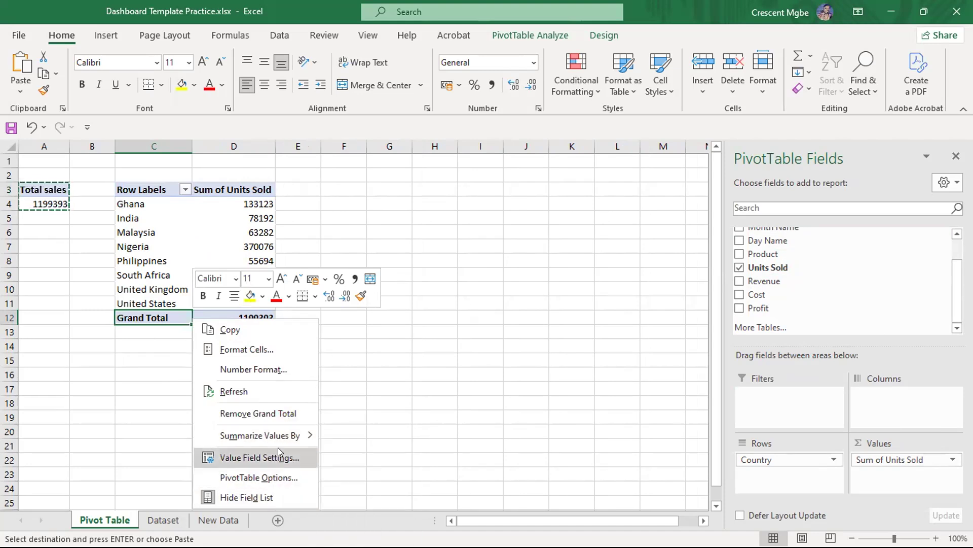
{"action": "right_click", "coordinate": [160, 315]}
{"action": "right_click", "coordinate": [160, 315]}
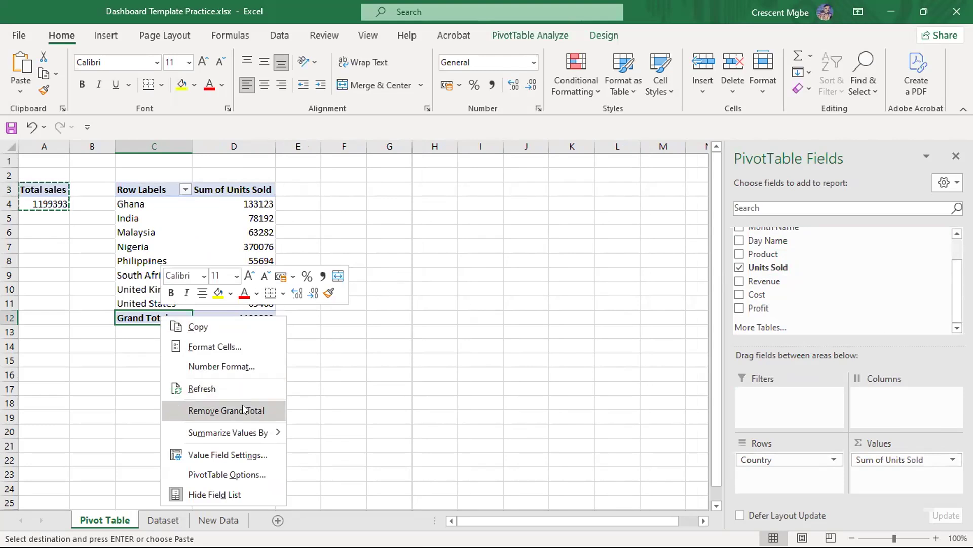
{"action": "left_click", "coordinate": [226, 410]}
{"action": "left_click", "coordinate": [462, 257]}
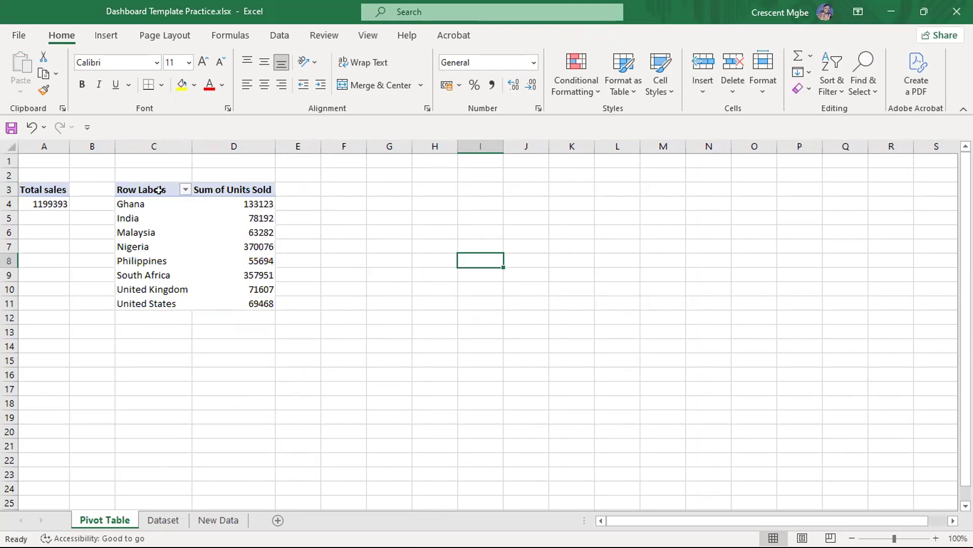
Copy the whole pivot table of units sold by country and paste it at cell F3.
{"action": "left_click", "coordinate": [338, 189]}
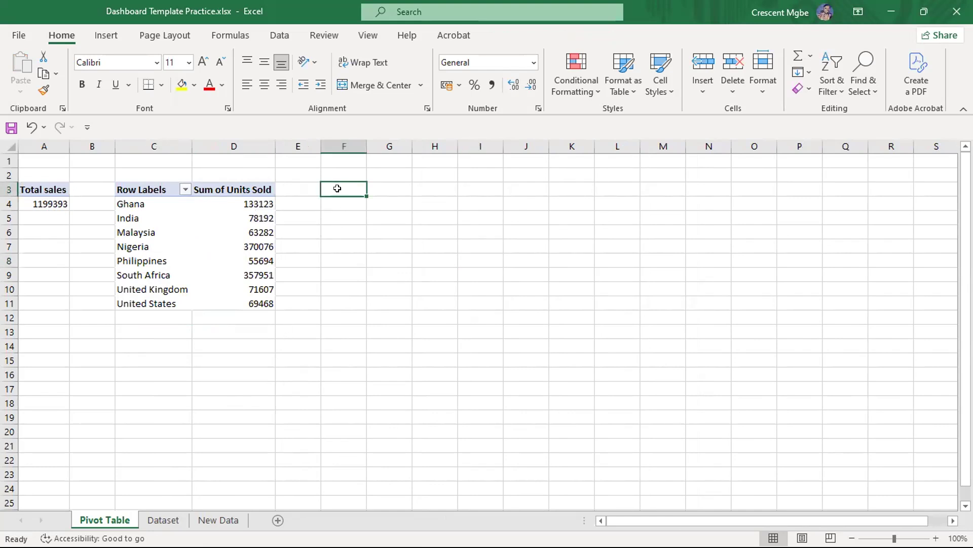
{"action": "left_click_drag", "start_coordinate": [171, 190], "coordinate": [259, 304]}
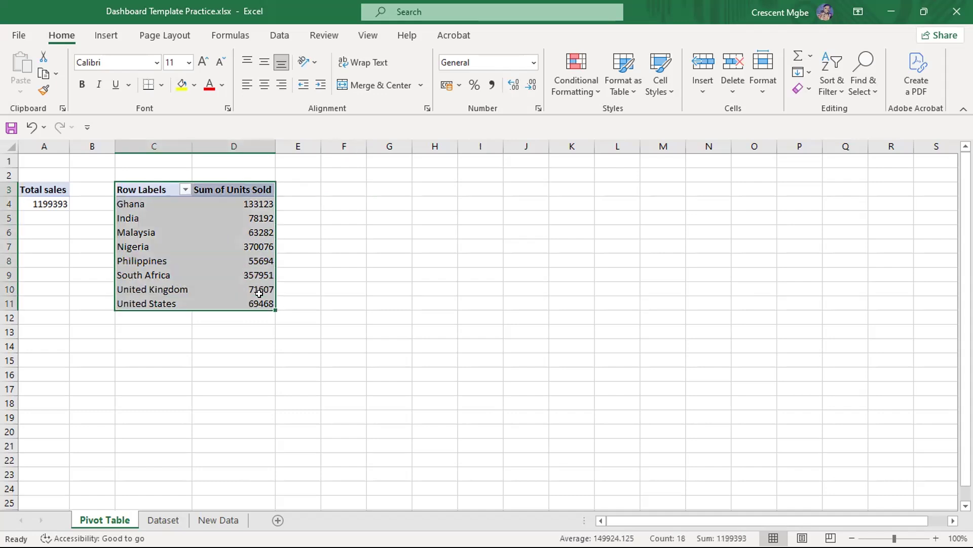
{"action": "key", "text": "ctrl+c"}
{"action": "left_click", "coordinate": [341, 188]}
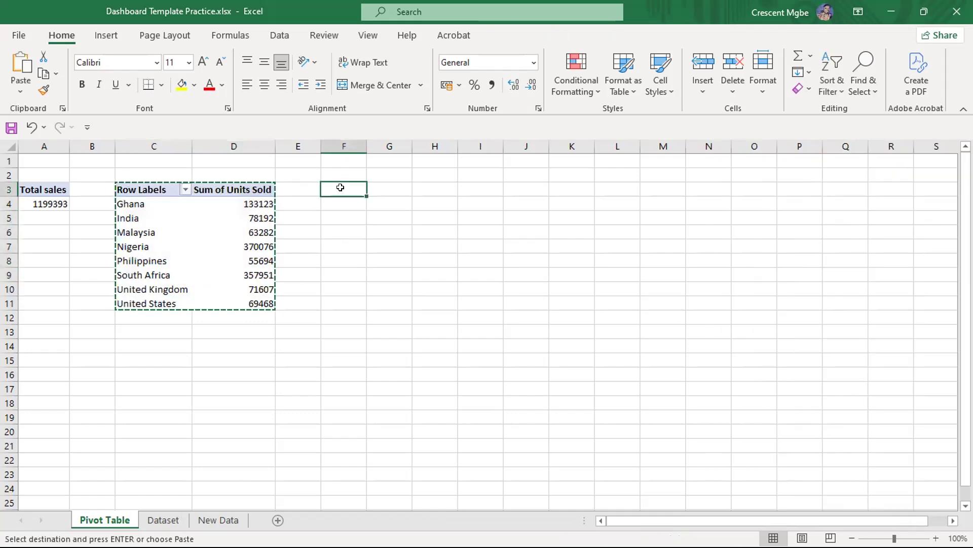
{"action": "key", "text": "ctrl+v"}
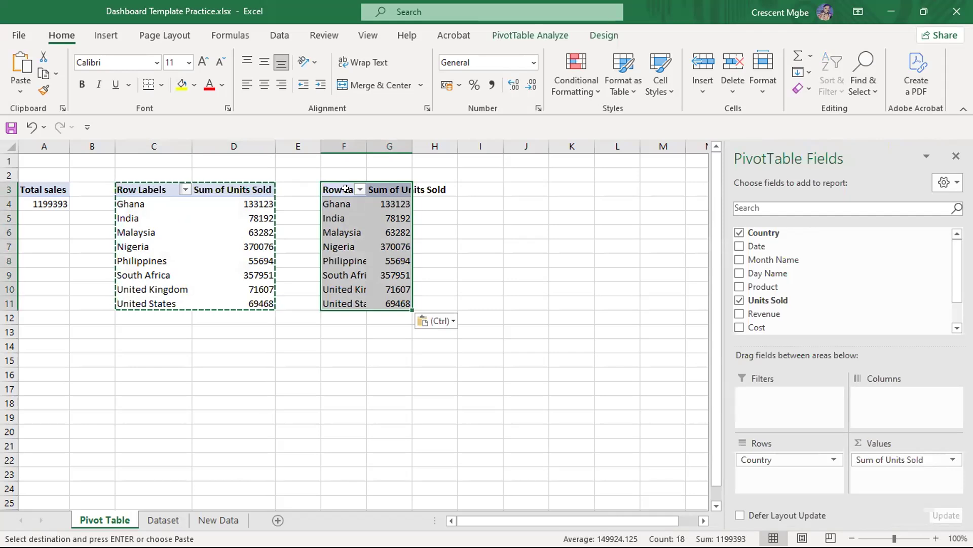
Clear the fields of the pivot table at F3 and rebuild it with Country as rows and Revenue as values.
{"action": "left_click_drag", "start_coordinate": [921, 459], "coordinate": [850, 295]}
{"action": "left_click_drag", "start_coordinate": [784, 471], "coordinate": [811, 302]}
{"action": "scroll", "coordinate": [819, 291], "scroll_direction": "down", "scroll_amount": 1}
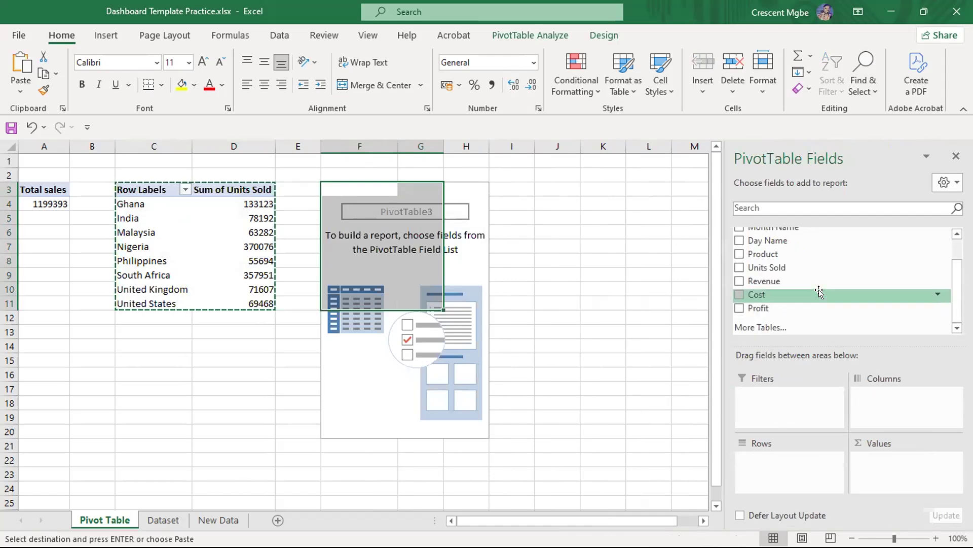
{"action": "scroll", "coordinate": [818, 286], "scroll_direction": "up", "scroll_amount": 1}
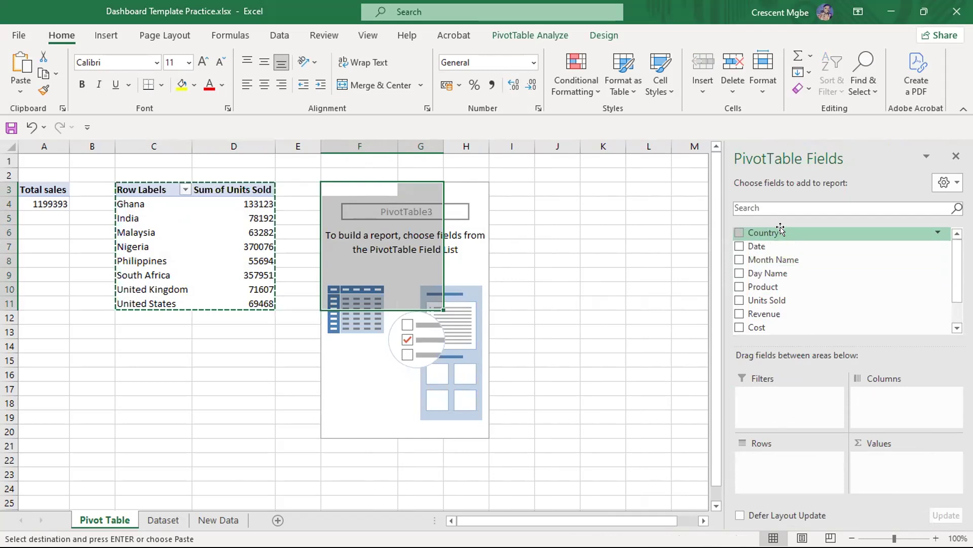
{"action": "left_click_drag", "start_coordinate": [780, 231], "coordinate": [789, 459]}
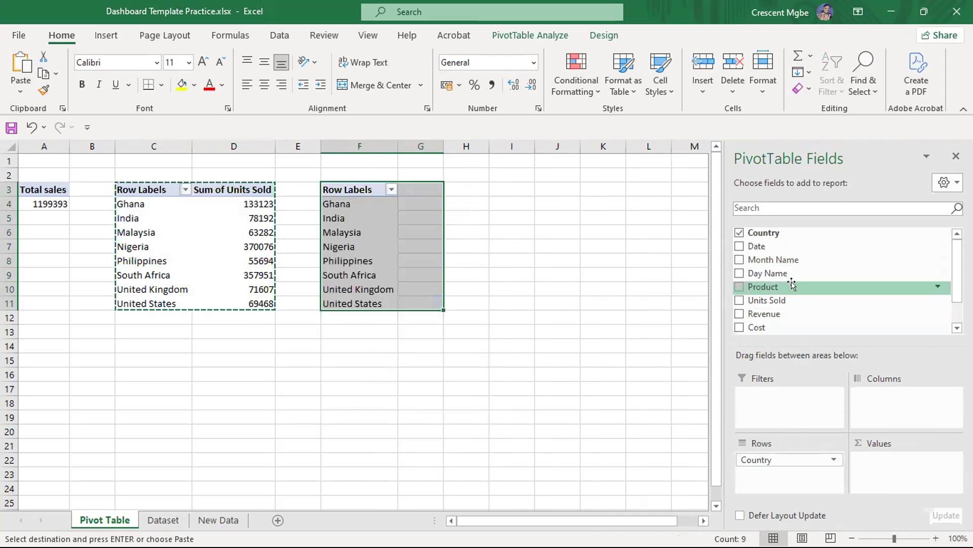
{"action": "scroll", "coordinate": [784, 282], "scroll_direction": "down", "scroll_amount": 1}
{"action": "left_click_drag", "start_coordinate": [780, 283], "coordinate": [867, 459]}
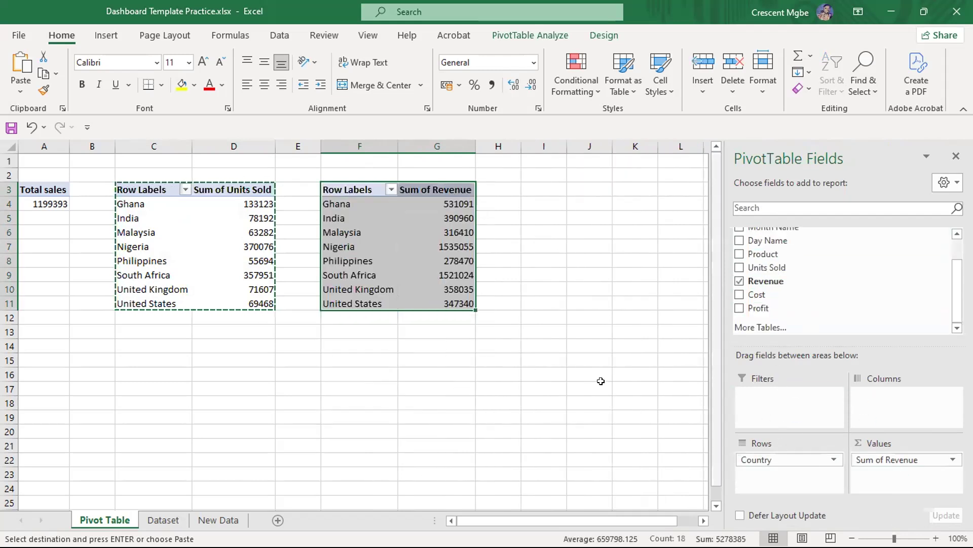
{"action": "left_click", "coordinate": [300, 373]}
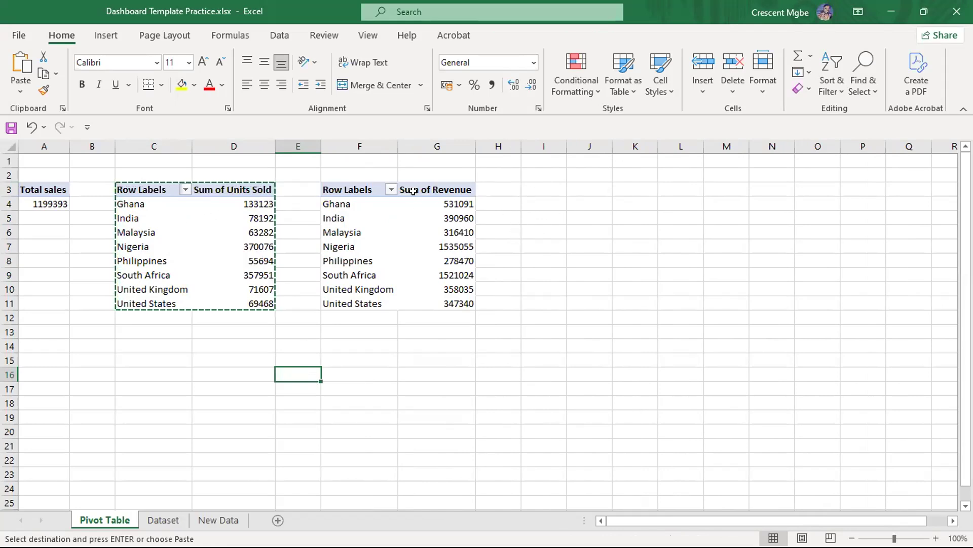
Paste another copy of the units-sold pivot table at cell I3 and summarize its Units Sold value by Average.
{"action": "left_click", "coordinate": [348, 183]}
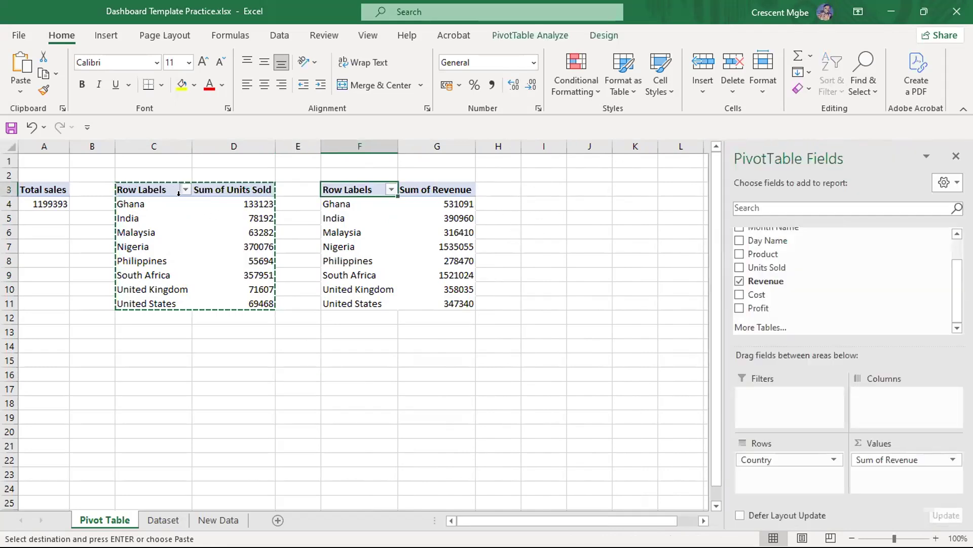
{"action": "left_click", "coordinate": [542, 189]}
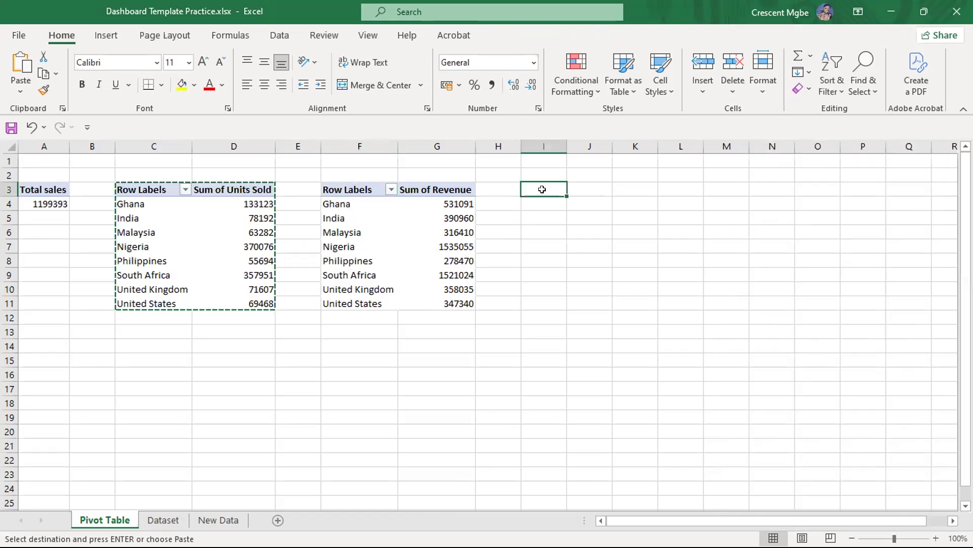
{"action": "key", "text": "ctrl+v"}
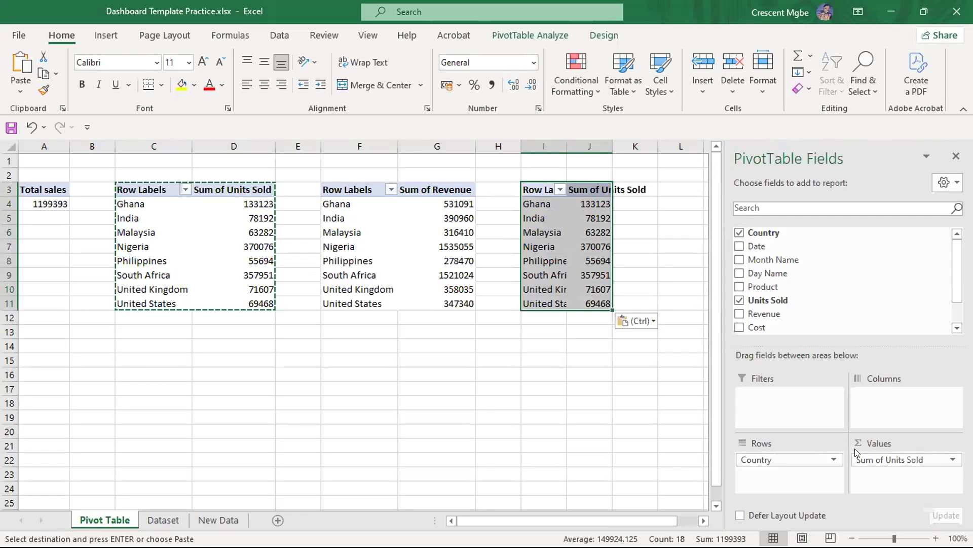
{"action": "mouse_move", "coordinate": [874, 457]}
{"action": "left_mouse_down"}
{"action": "mouse_move", "coordinate": [859, 398]}
{"action": "mouse_move", "coordinate": [869, 231]}
{"action": "mouse_move", "coordinate": [882, 462]}
{"action": "left_mouse_up"}
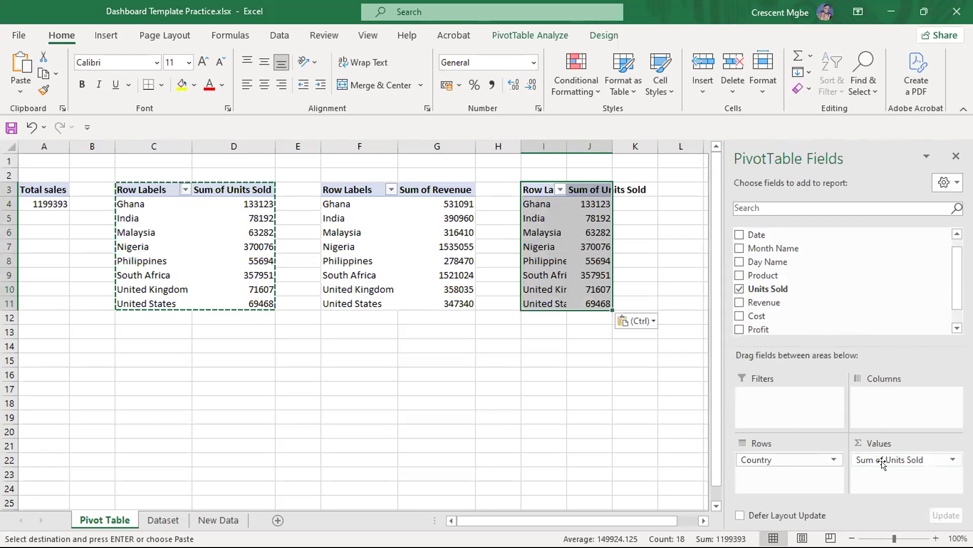
{"action": "left_click", "coordinate": [953, 459]}
{"action": "left_click", "coordinate": [928, 443]}
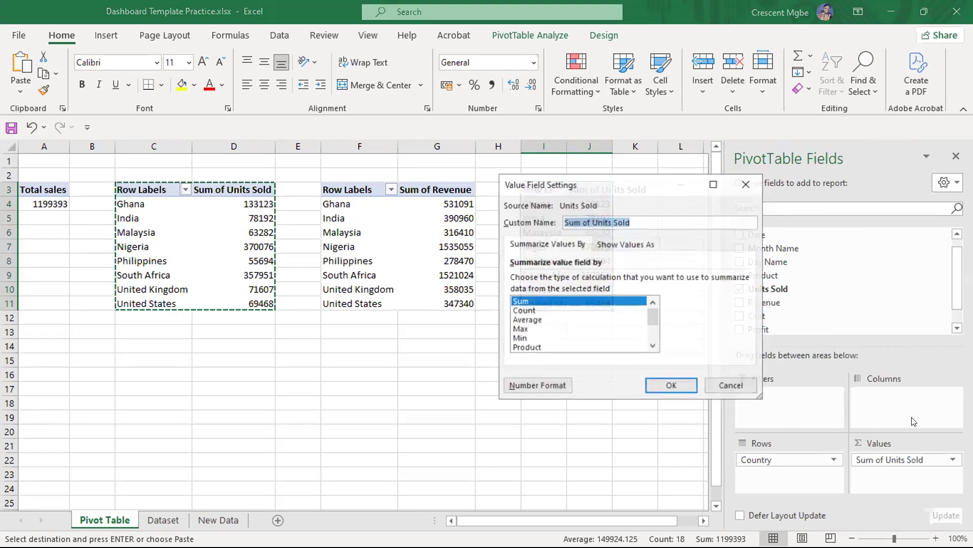
{"action": "left_click", "coordinate": [522, 319]}
{"action": "left_click", "coordinate": [670, 385]}
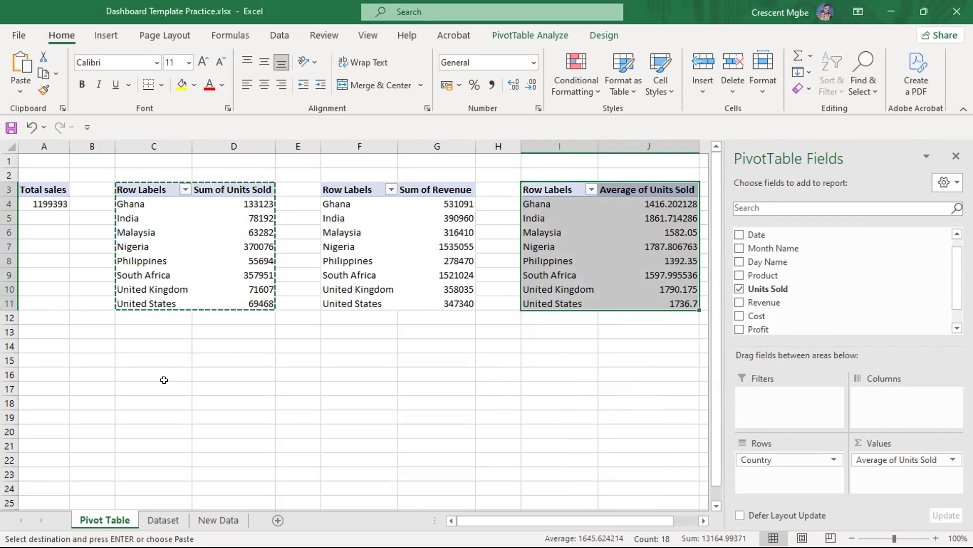
Paste a further copy of the units-sold pivot table at cell C14 and remove its Units Sold and Country fields.
{"action": "left_click", "coordinate": [155, 342]}
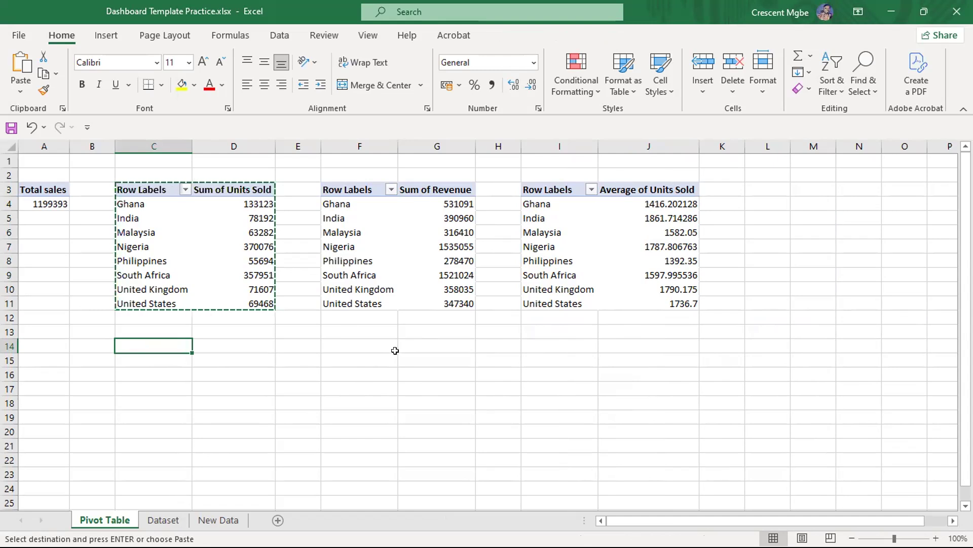
{"action": "key", "text": "ctrl+v"}
{"action": "left_click_drag", "start_coordinate": [882, 457], "coordinate": [863, 275]}
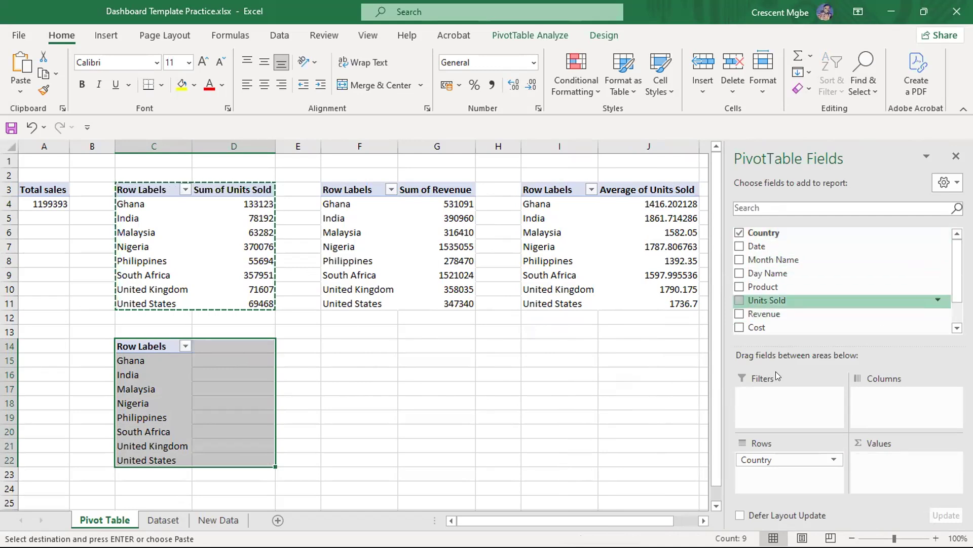
{"action": "left_click_drag", "start_coordinate": [785, 459], "coordinate": [839, 275]}
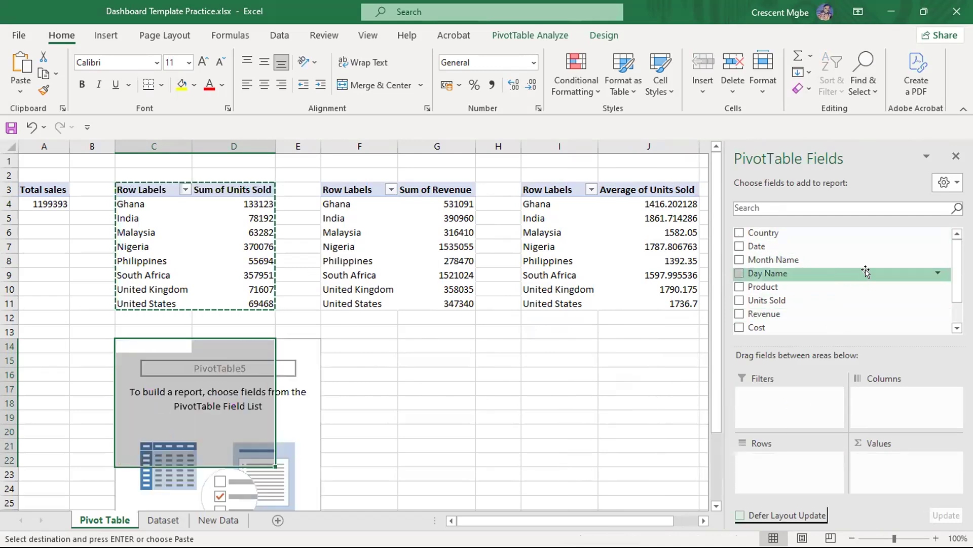
Add Units Sold as the values and Date as the columns of the empty pivot table at C14.
{"action": "scroll", "coordinate": [867, 272], "scroll_direction": "down", "scroll_amount": 1}
{"action": "scroll", "coordinate": [865, 281], "scroll_direction": "up", "scroll_amount": 1}
{"action": "scroll", "coordinate": [864, 274], "scroll_direction": "down", "scroll_amount": 1}
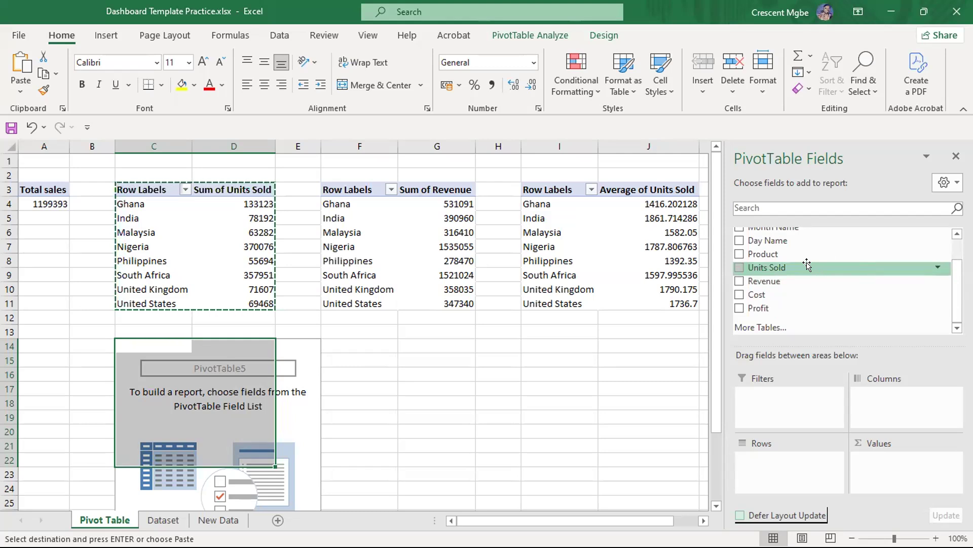
{"action": "left_click_drag", "start_coordinate": [807, 264], "coordinate": [894, 488]}
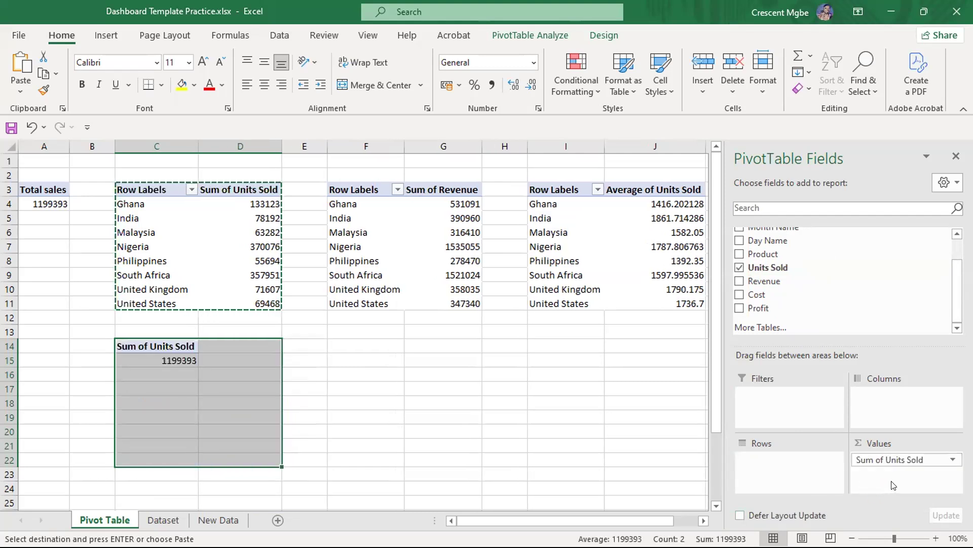
{"action": "scroll", "coordinate": [781, 294], "scroll_direction": "up", "scroll_amount": 1}
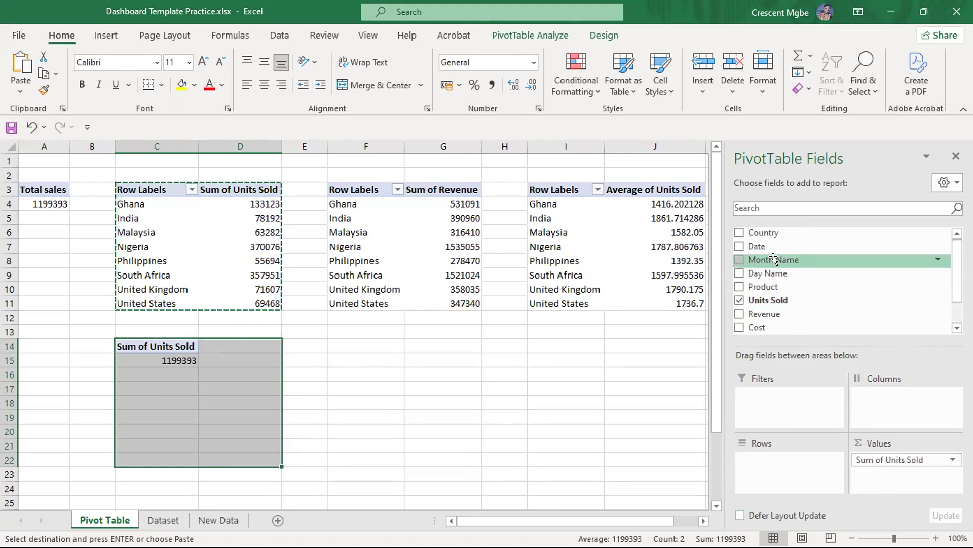
{"action": "left_click_drag", "start_coordinate": [772, 259], "coordinate": [908, 405]}
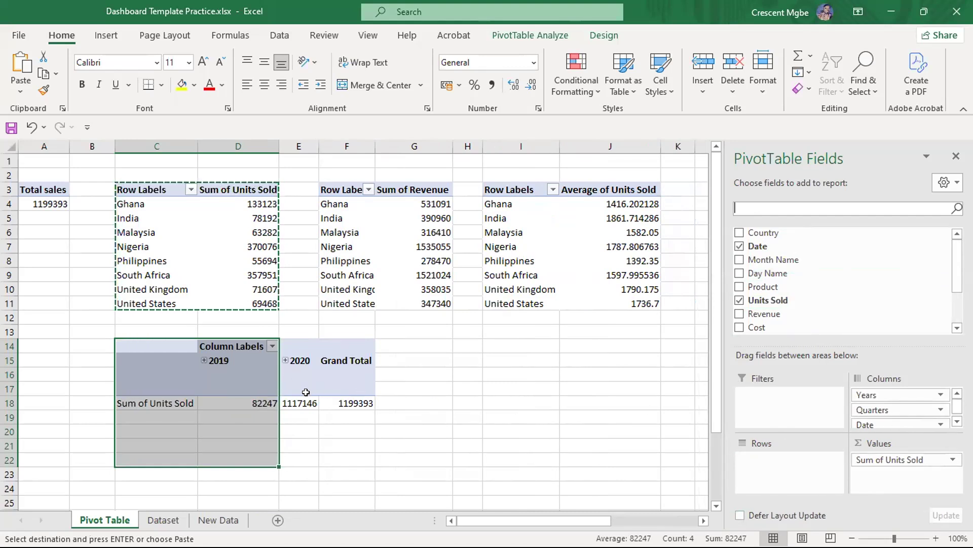
Remove Quarters from the columns of the pivot table at C14, and check the monthly breakdowns of 2020 and 2019.
{"action": "left_click", "coordinate": [285, 360]}
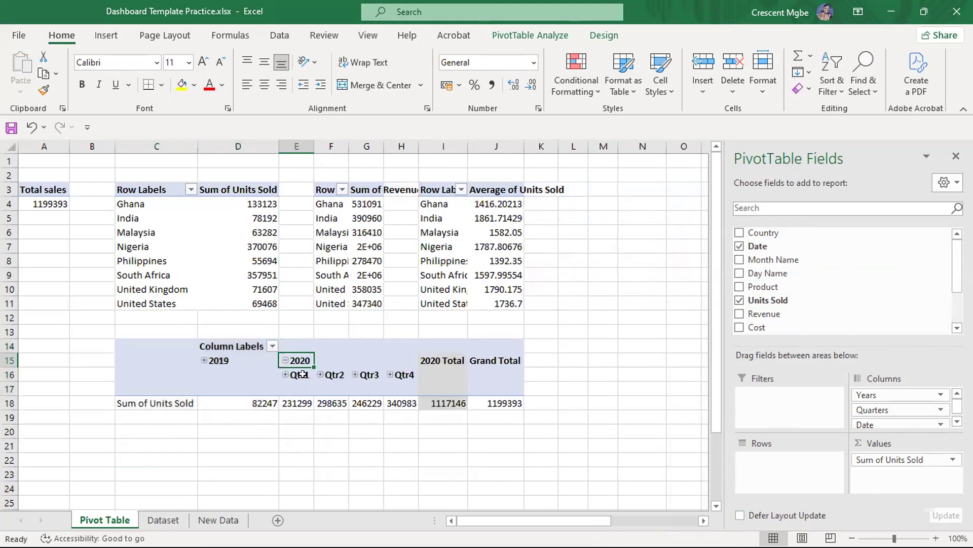
{"action": "left_click_drag", "start_coordinate": [907, 415], "coordinate": [791, 304]}
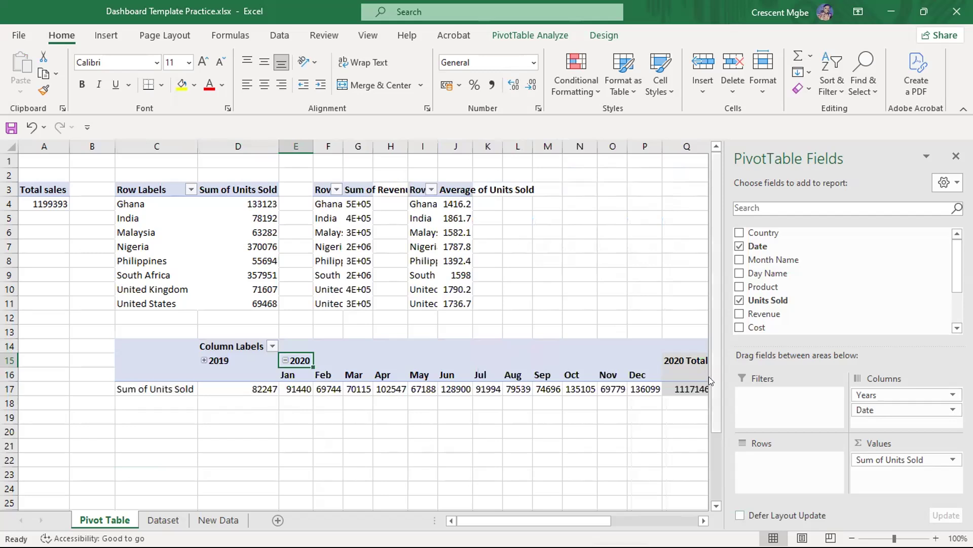
{"action": "left_click_drag", "start_coordinate": [556, 520], "coordinate": [481, 517]}
{"action": "left_click", "coordinate": [285, 360]}
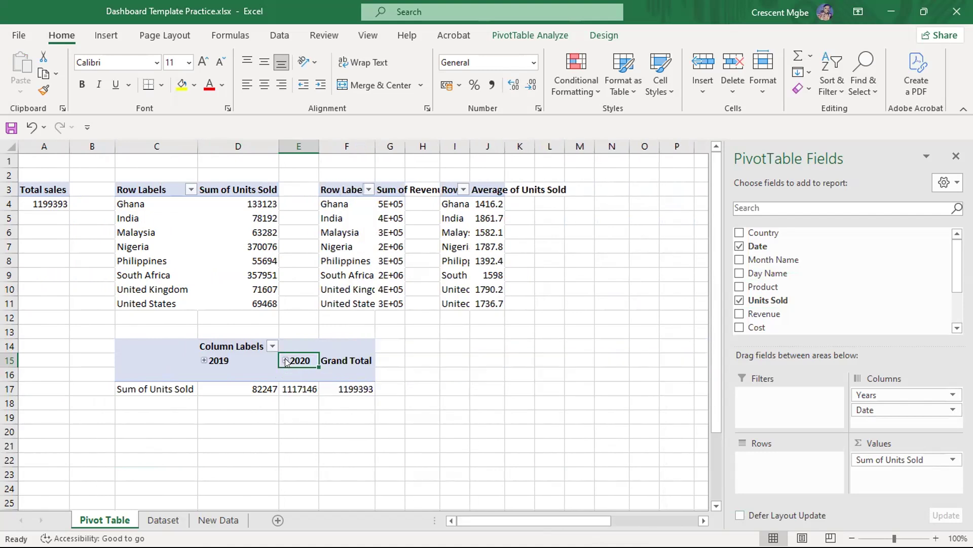
{"action": "left_click", "coordinate": [202, 360]}
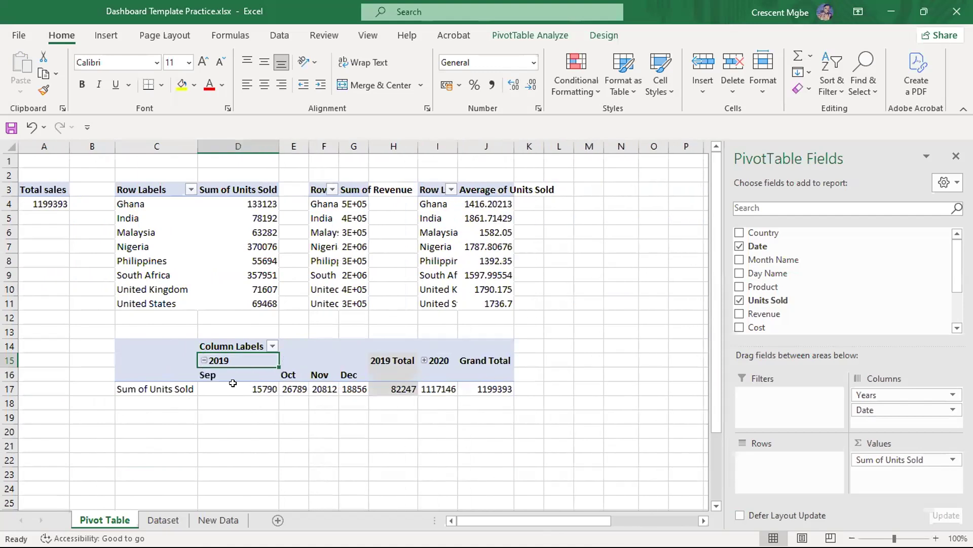
{"action": "left_click", "coordinate": [204, 361]}
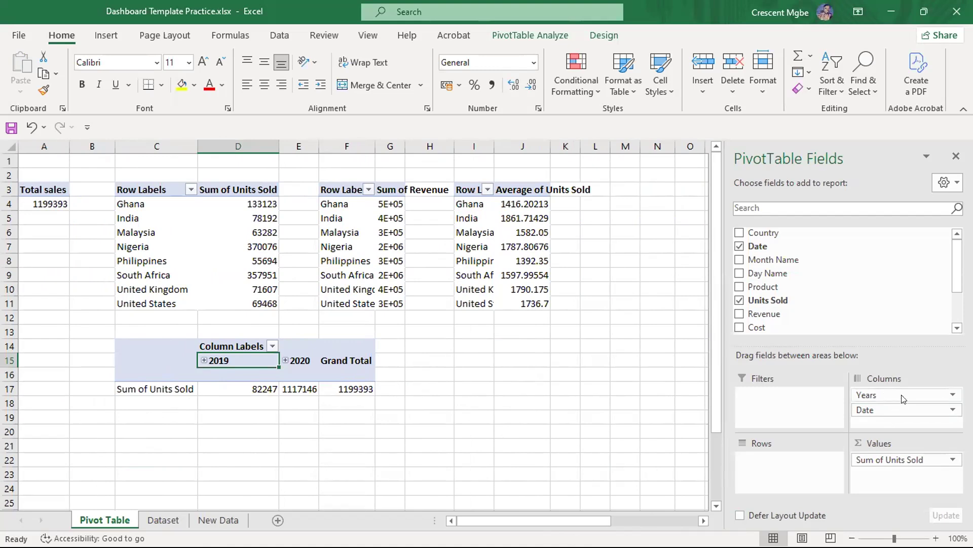
Move Date and Years from columns to rows in the pivot table at C14, with Years nested under Date.
{"action": "left_click_drag", "start_coordinate": [897, 409], "coordinate": [796, 459]}
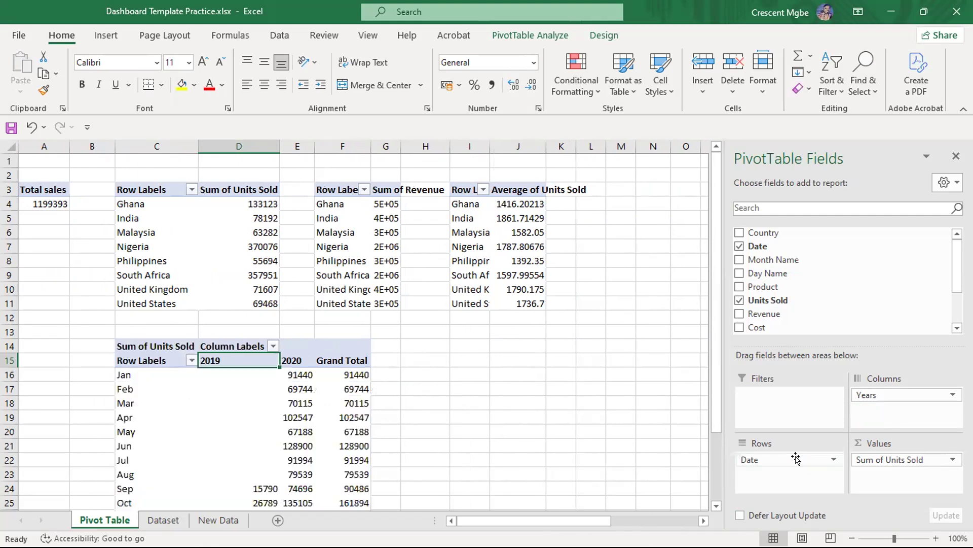
{"action": "left_click_drag", "start_coordinate": [866, 395], "coordinate": [783, 466]}
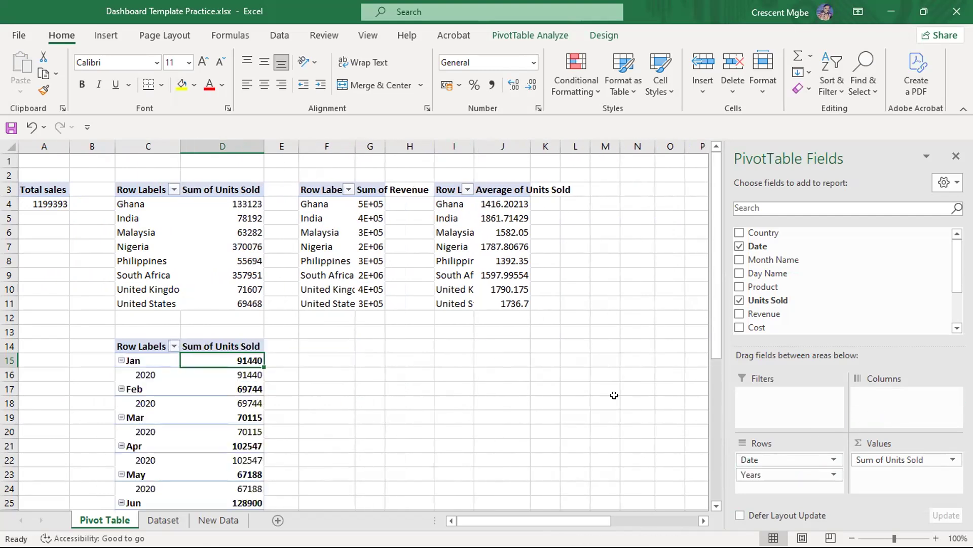
{"action": "scroll", "coordinate": [220, 360], "scroll_direction": "down", "scroll_amount": 2}
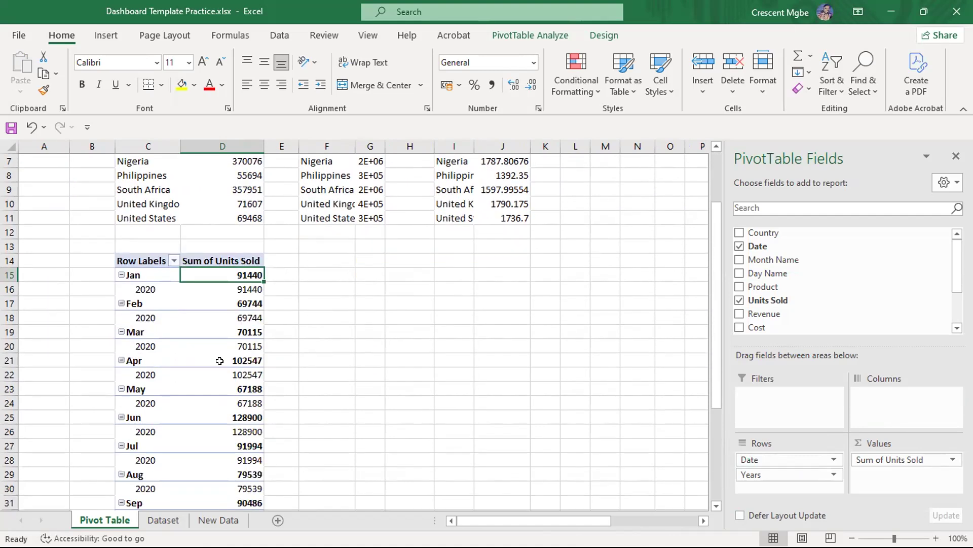
Remove Date from the rows of the pivot table at C14, keeping only Years as the row field.
{"action": "scroll", "coordinate": [220, 360], "scroll_direction": "down", "scroll_amount": 2}
{"action": "scroll", "coordinate": [219, 360], "scroll_direction": "down", "scroll_amount": 6}
{"action": "scroll", "coordinate": [220, 353], "scroll_direction": "up", "scroll_amount": 9}
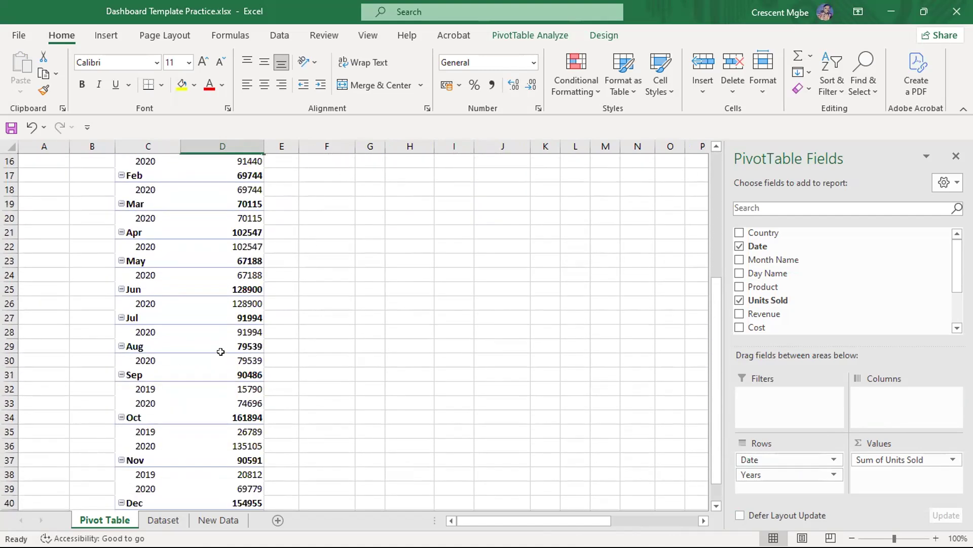
{"action": "left_click_drag", "start_coordinate": [770, 465], "coordinate": [816, 290]}
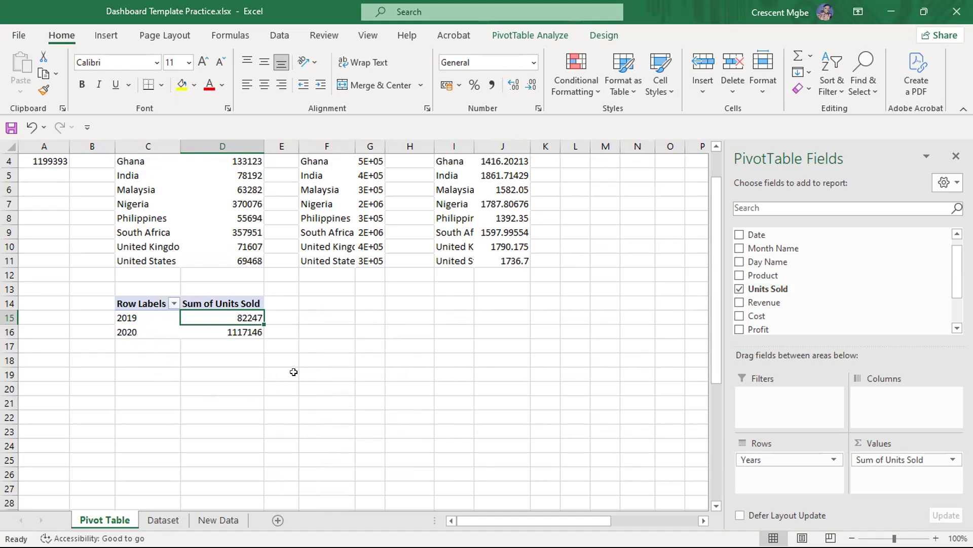
{"action": "left_click", "coordinate": [294, 317]}
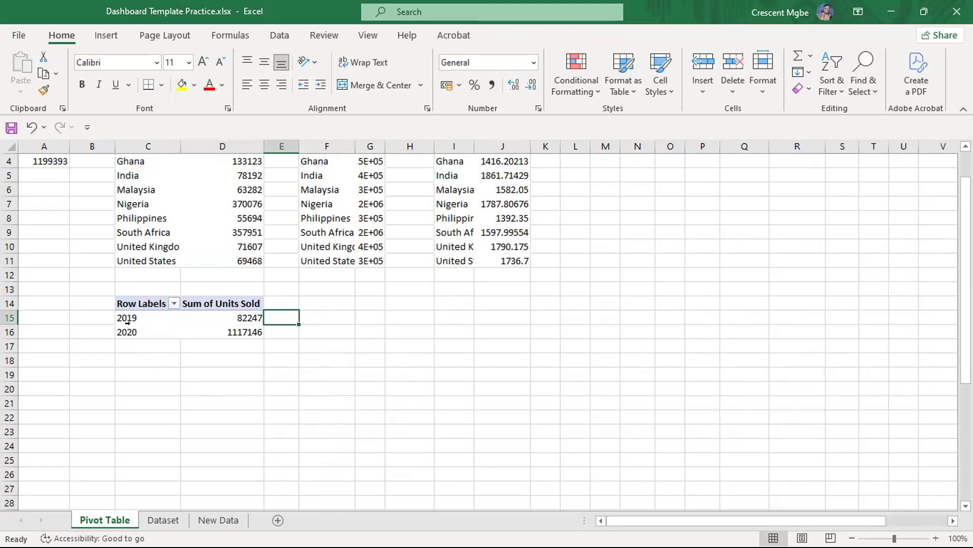
Copy the yearly units-sold pivot table to cell F14 and remove the copy's Units Sold and Years fields.
{"action": "left_click", "coordinate": [317, 303]}
{"action": "scroll", "coordinate": [316, 303], "scroll_direction": "up", "scroll_amount": 1}
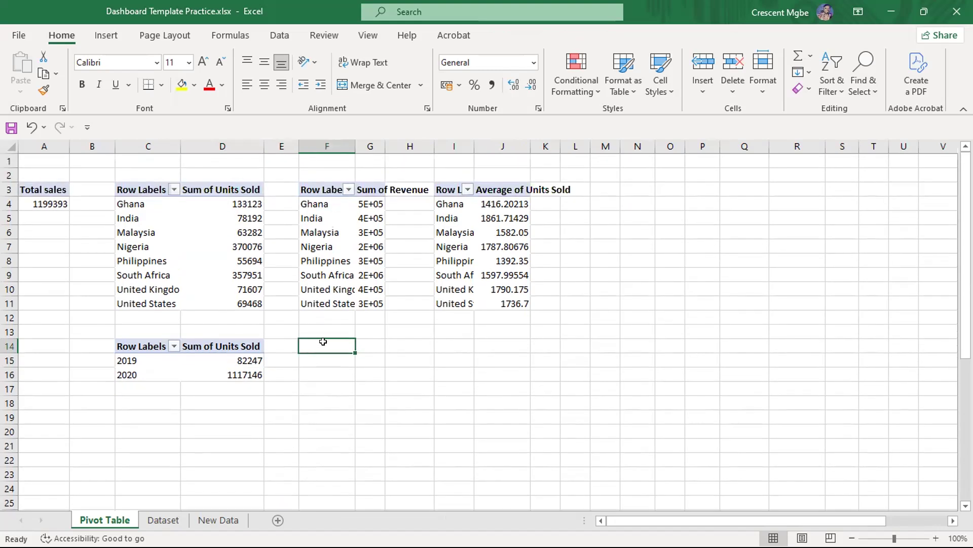
{"action": "left_click_drag", "start_coordinate": [114, 347], "coordinate": [213, 369]}
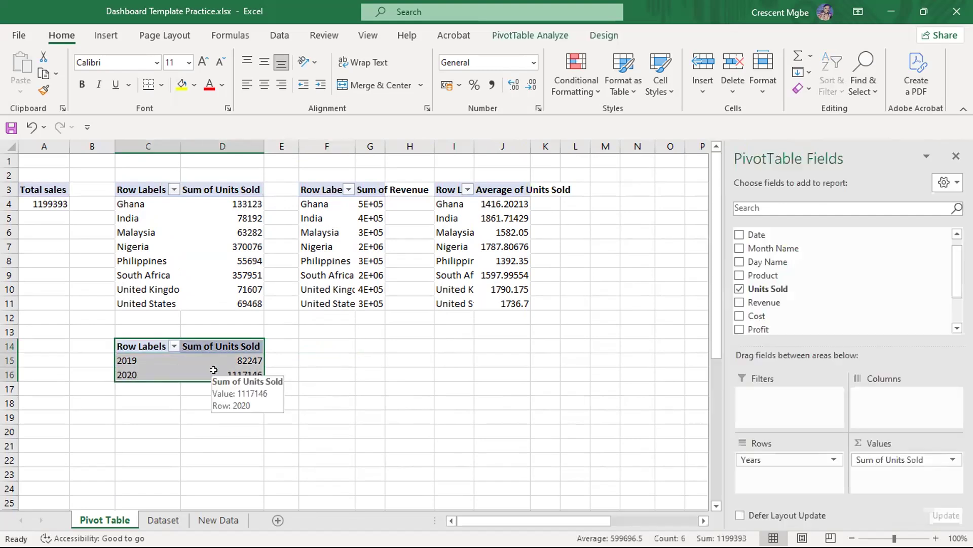
{"action": "key", "text": "ctrl+c"}
{"action": "left_click", "coordinate": [323, 346]}
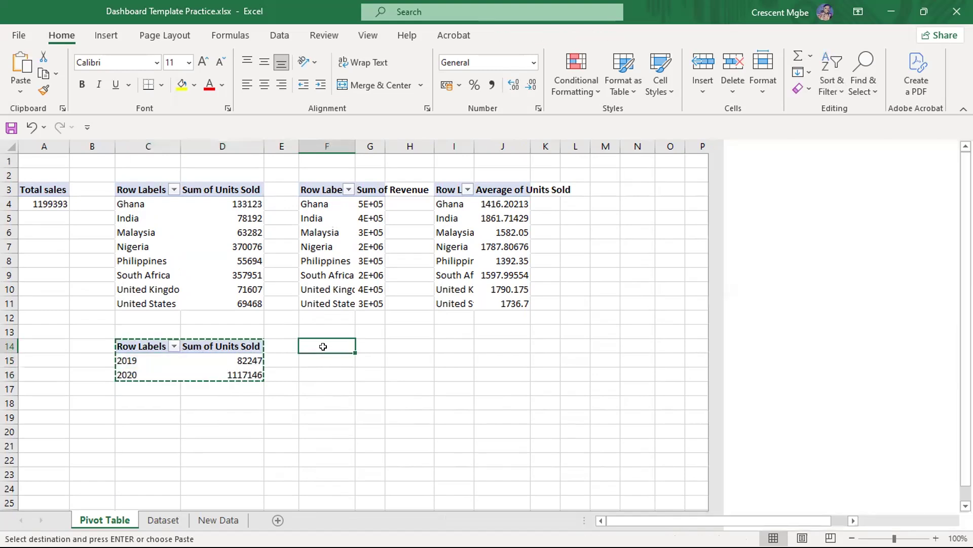
{"action": "key", "text": "ctrl+v"}
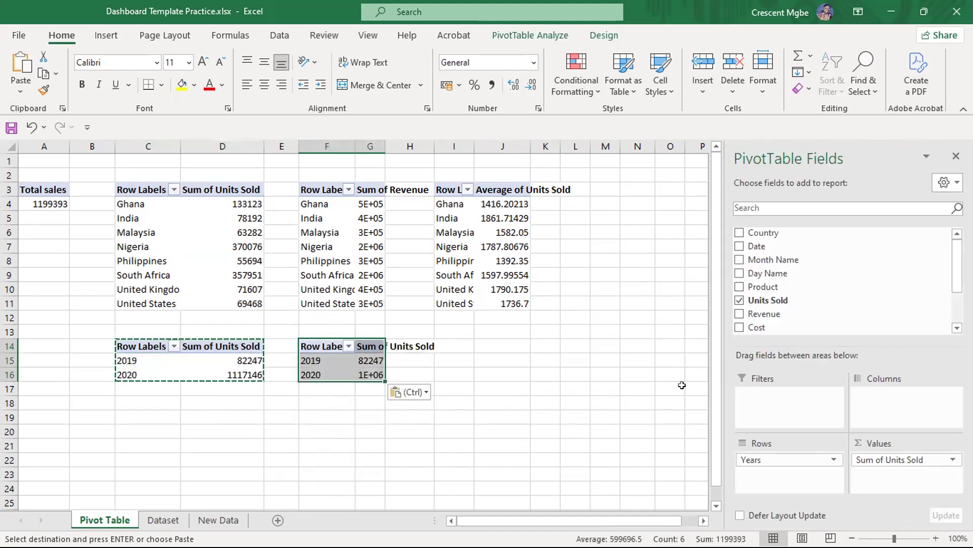
{"action": "left_click_drag", "start_coordinate": [888, 459], "coordinate": [691, 284]}
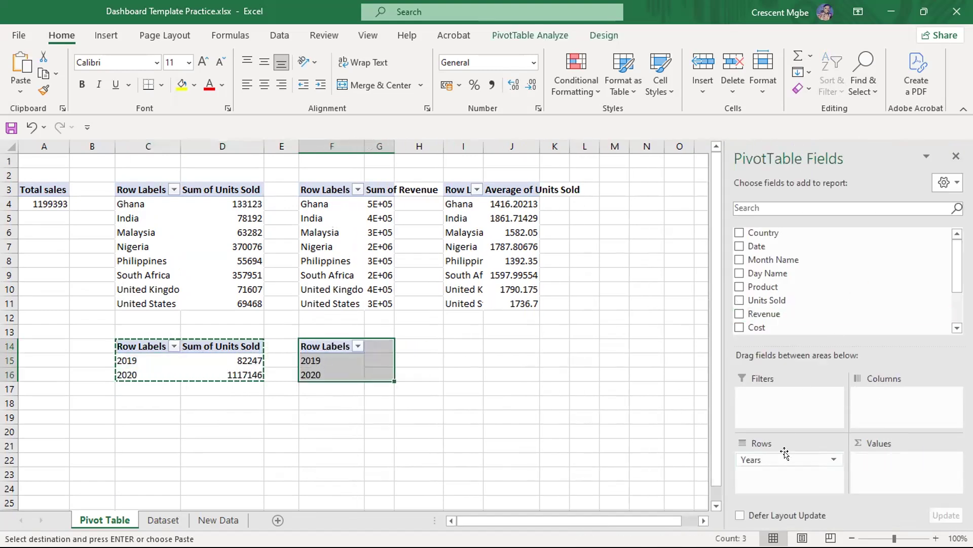
{"action": "left_click_drag", "start_coordinate": [784, 459], "coordinate": [799, 315]}
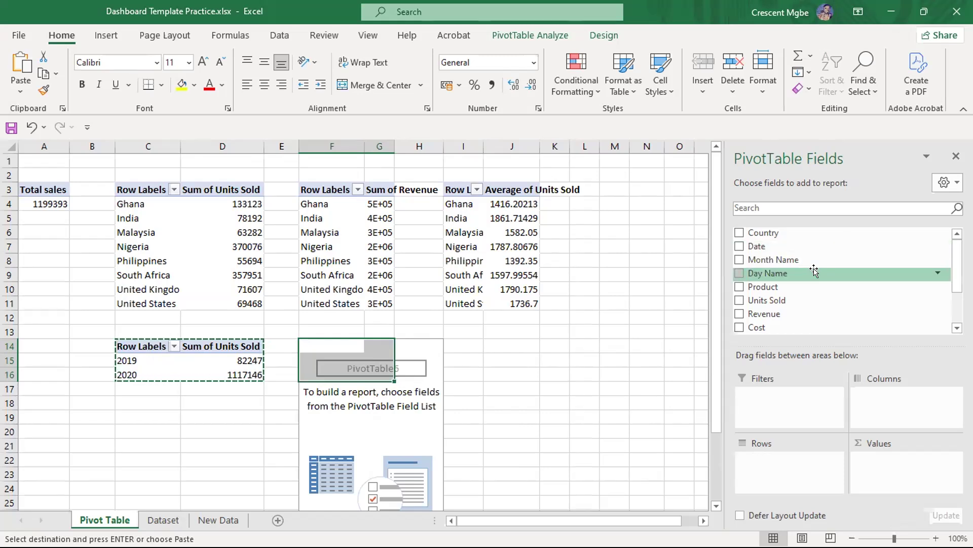
Add Product as the rows and Units Sold as the values of the empty pivot table at F14.
{"action": "left_click_drag", "start_coordinate": [794, 285], "coordinate": [801, 459]}
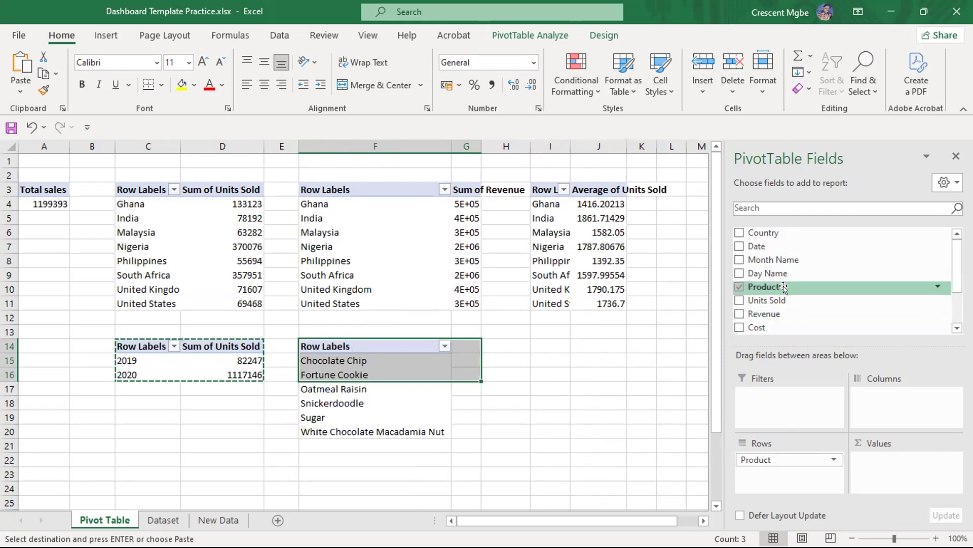
{"action": "scroll", "coordinate": [785, 284], "scroll_direction": "down", "scroll_amount": 3}
{"action": "scroll", "coordinate": [774, 296], "scroll_direction": "up", "scroll_amount": 3}
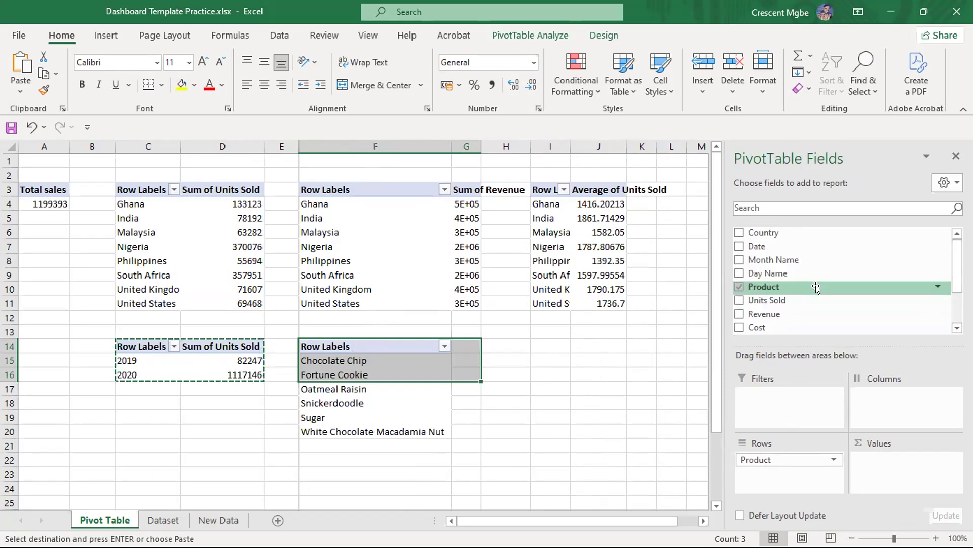
{"action": "left_click_drag", "start_coordinate": [770, 300], "coordinate": [890, 459]}
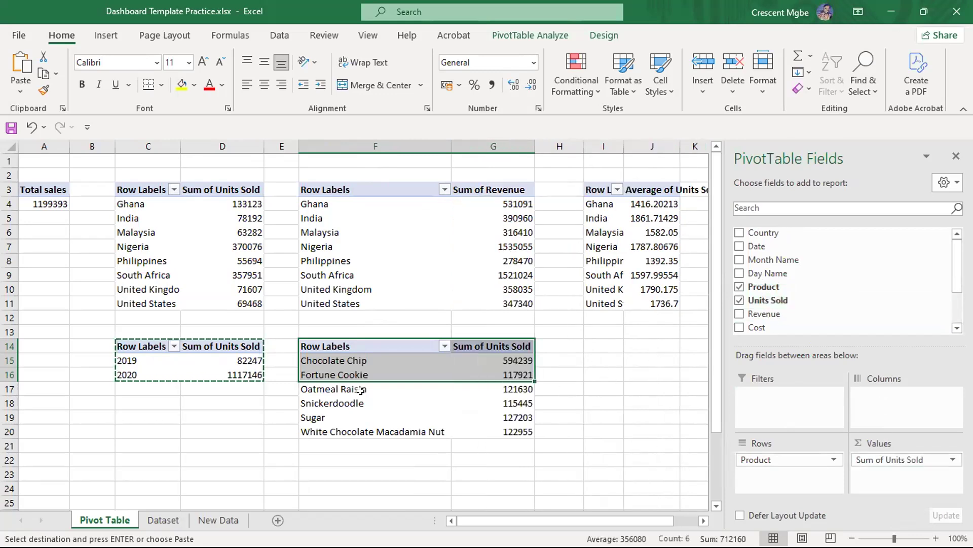
{"action": "left_click", "coordinate": [576, 359]}
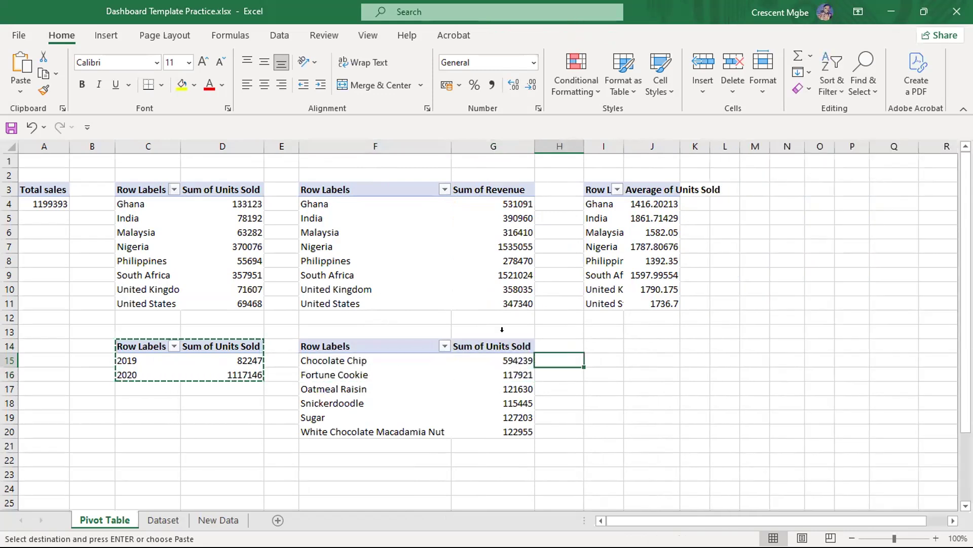
{"action": "left_click", "coordinate": [356, 191]}
{"action": "left_click", "coordinate": [362, 343]}
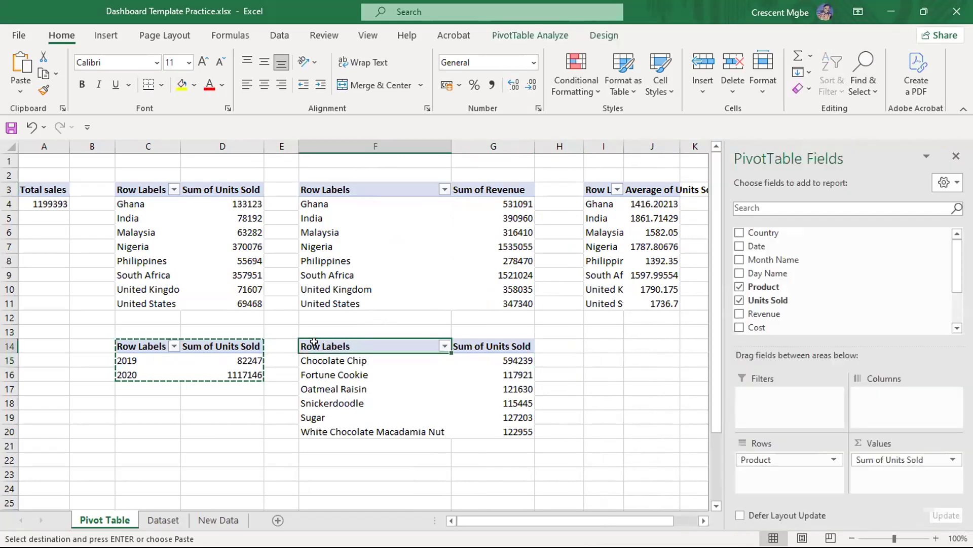
{"action": "right_click", "coordinate": [359, 343]}
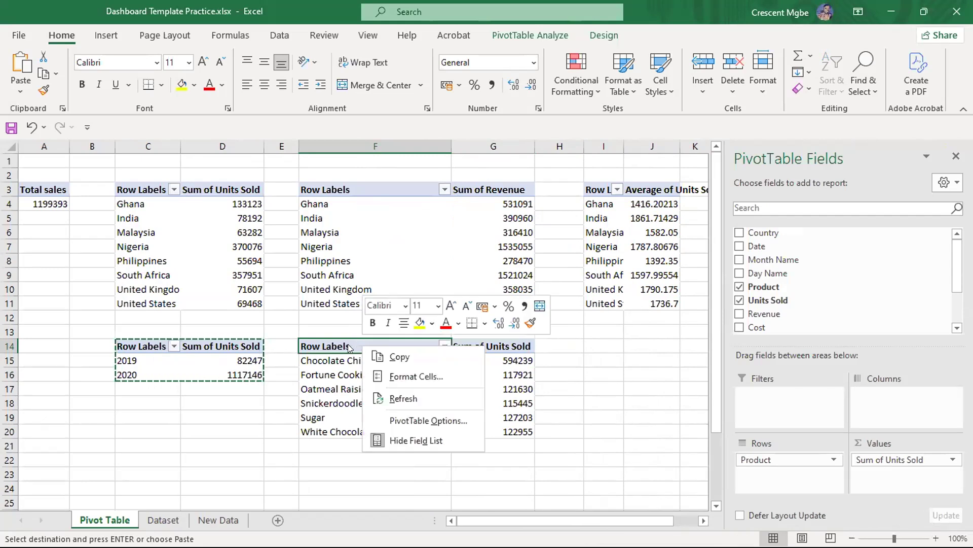
{"action": "key", "text": "Escape"}
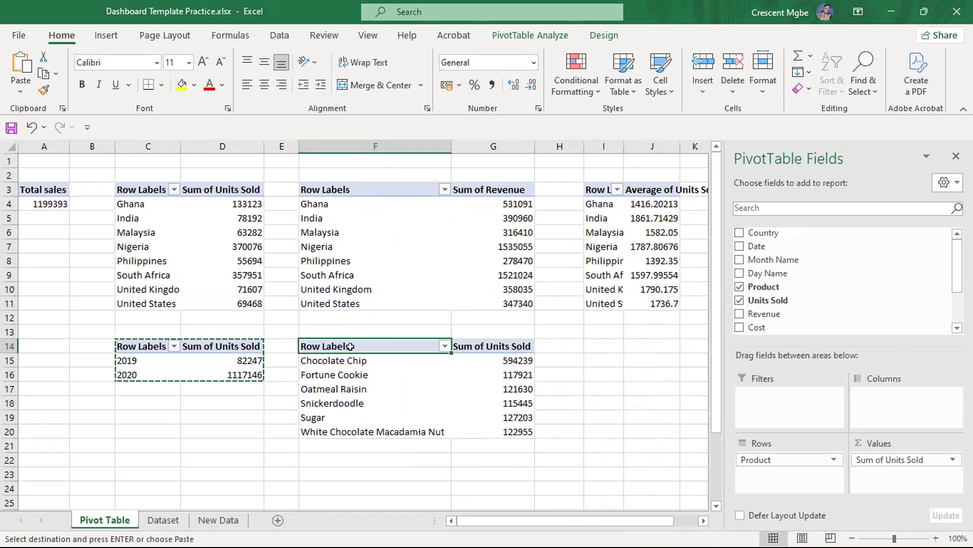
{"action": "left_click", "coordinate": [833, 461]}
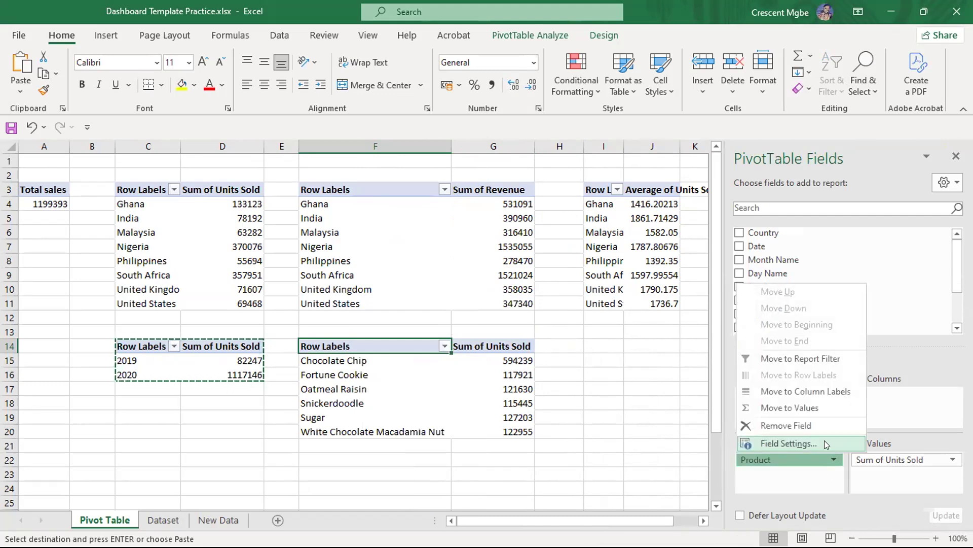
{"action": "left_click", "coordinate": [824, 442]}
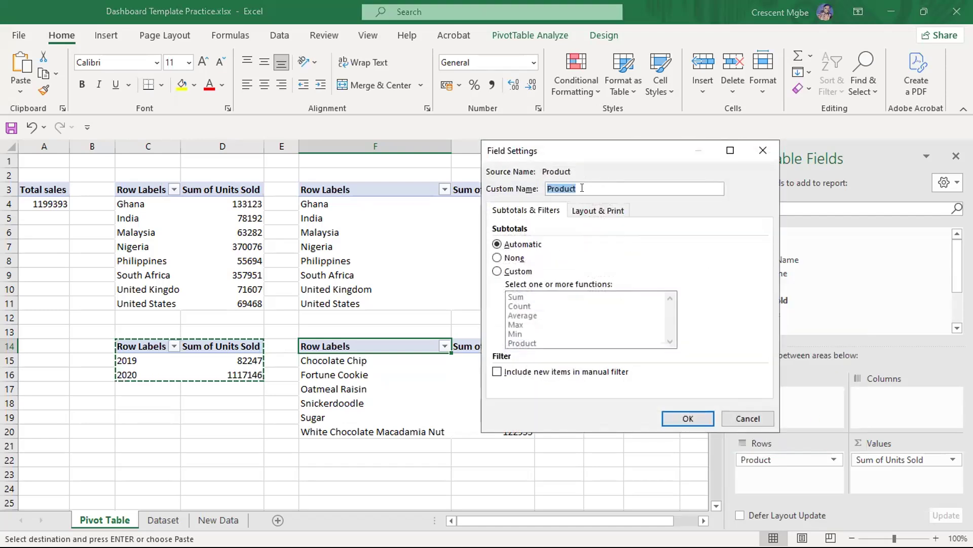
{"action": "left_click", "coordinate": [676, 418]}
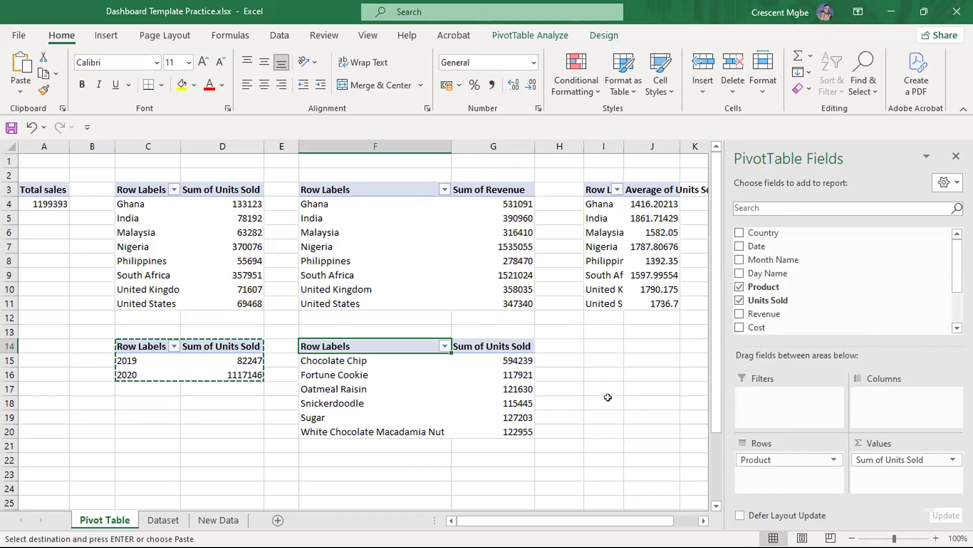
Rename the row label header in cell F14 as Product.
{"action": "key", "text": "ctrl+Down"}
{"action": "double_click", "coordinate": [388, 344]}
{"action": "key", "text": "BackSpace"}
{"action": "key", "text": "BackSpace"}
{"action": "key", "text": "BackSpace"}
{"action": "key", "text": "BackSpace"}
{"action": "key", "text": "BackSpace"}
{"action": "key", "text": "BackSpace"}
{"action": "key", "text": "BackSpace"}
{"action": "key", "text": "BackSpace"}
{"action": "key", "text": "BackSpace"}
{"action": "key", "text": "BackSpace"}
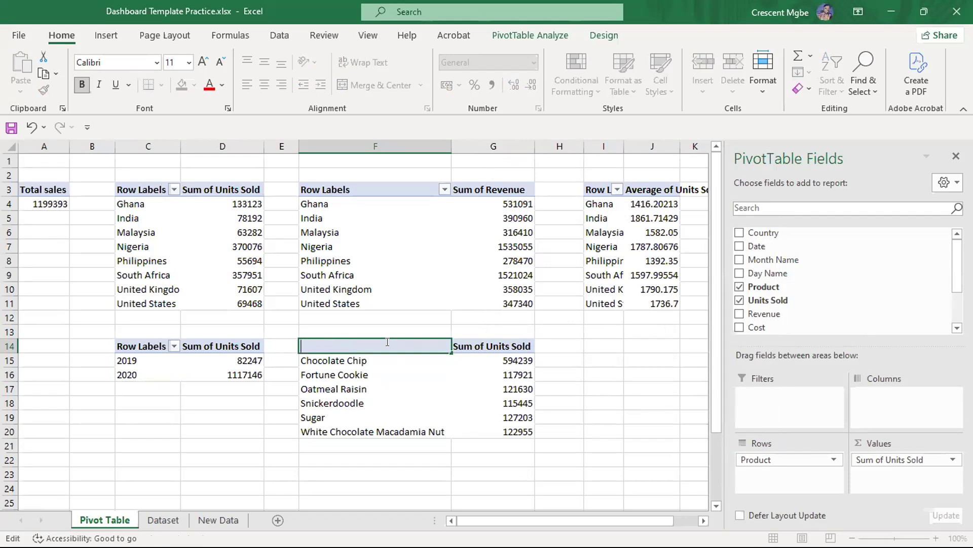
{"action": "type", "text": "Product"}
{"action": "left_click", "coordinate": [609, 401]}
Try to rename the value field of the product pivot table at F14 as Units Sold.
{"action": "left_click", "coordinate": [475, 347]}
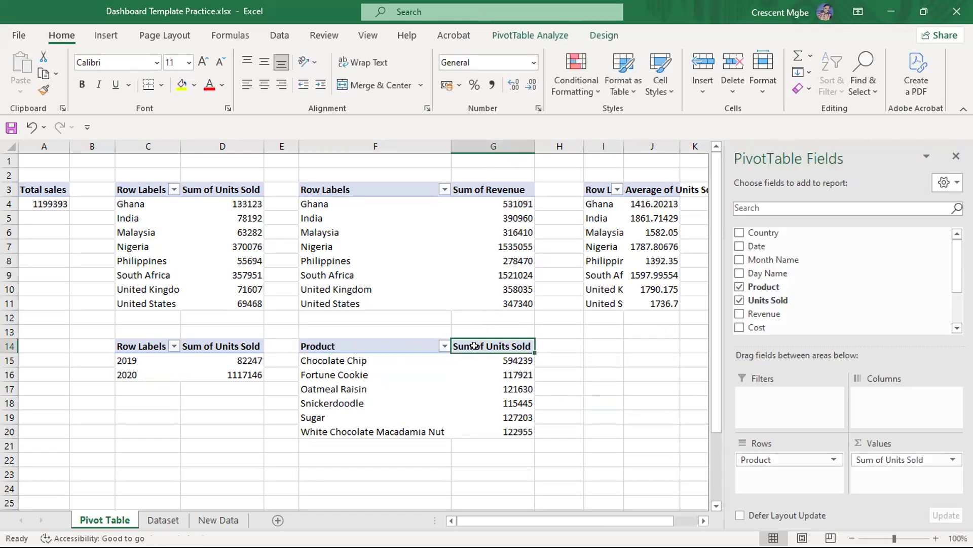
{"action": "double_click", "coordinate": [475, 349]}
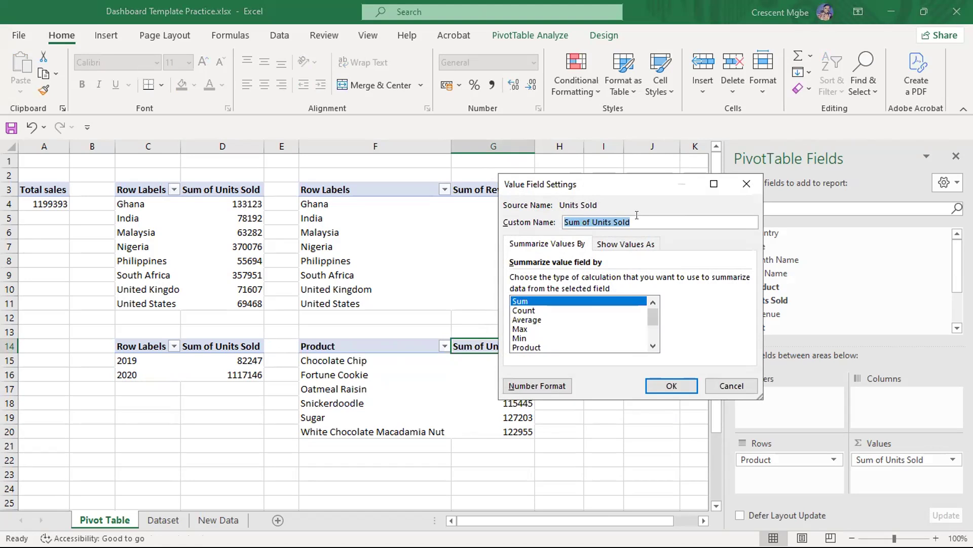
{"action": "left_click", "coordinate": [591, 218]}
{"action": "key", "text": "BackSpace"}
{"action": "key", "text": "BackSpace"}
{"action": "key", "text": "BackSpace"}
{"action": "key", "text": "BackSpace"}
{"action": "key", "text": "BackSpace"}
{"action": "key", "text": "BackSpace"}
{"action": "key", "text": "BackSpace"}
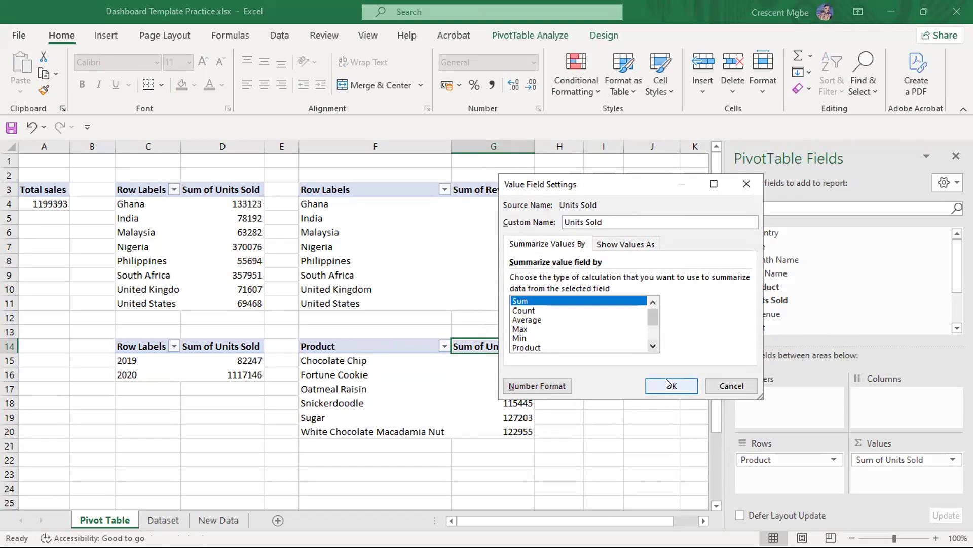
{"action": "left_click", "coordinate": [671, 389]}
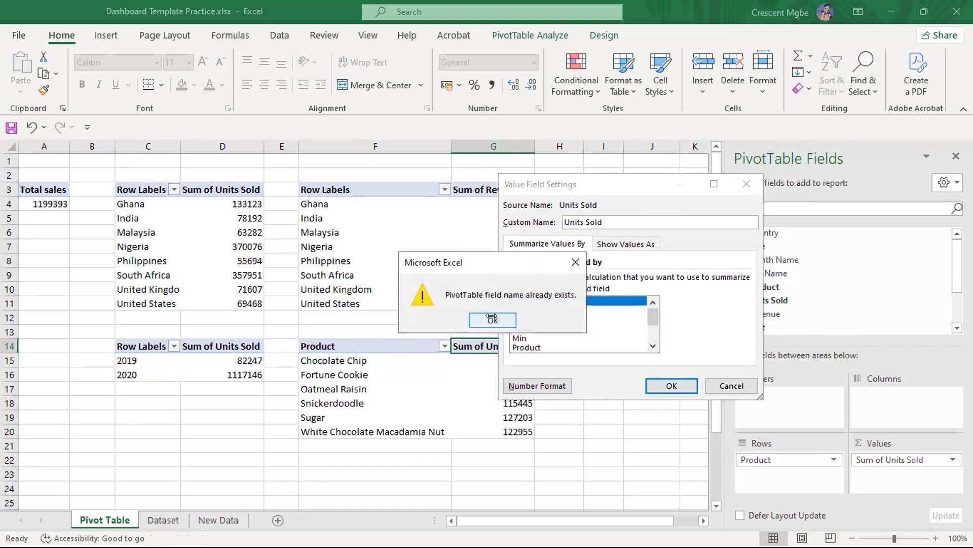
{"action": "left_click", "coordinate": [494, 320]}
Set the custom name of the product pivot table's value field to "Totsl Units Sold".
{"action": "left_click", "coordinate": [565, 220]}
{"action": "type", "text": "Totsl"}
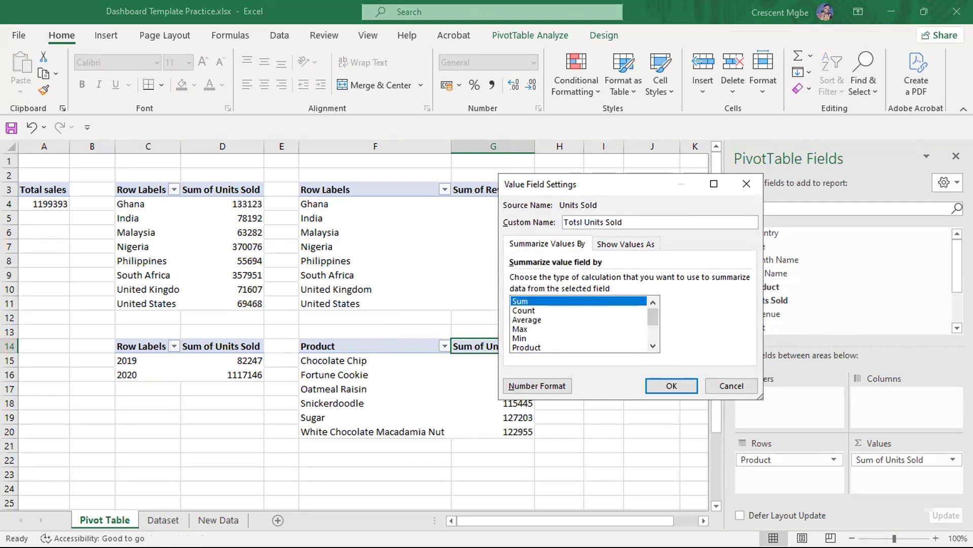
{"action": "left_click", "coordinate": [671, 385]}
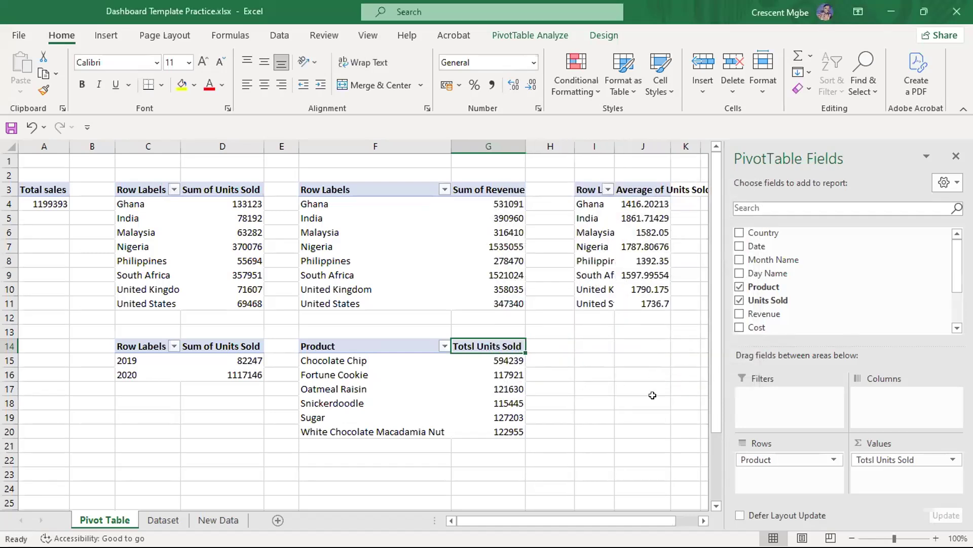
{"action": "left_click", "coordinate": [619, 416]}
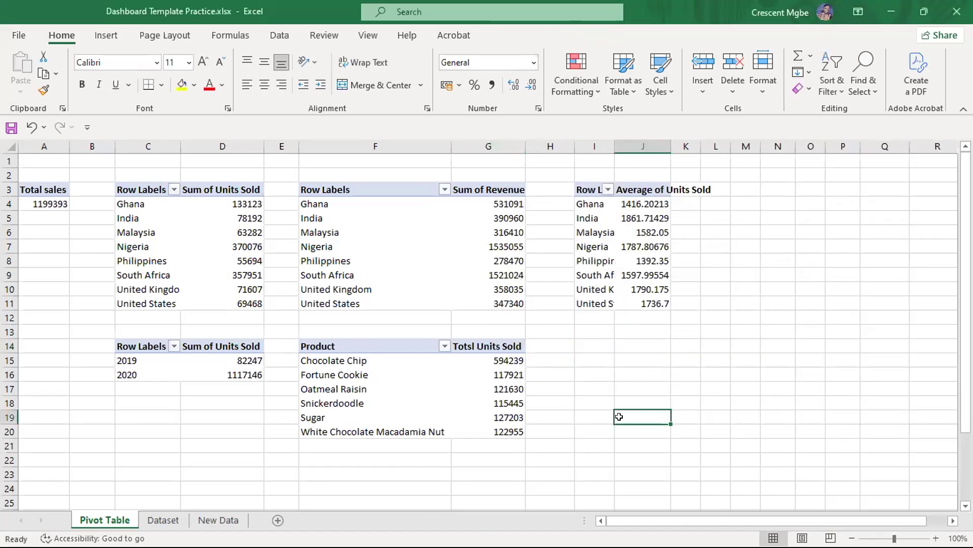
Copy the product pivot table to cell I14 and remove the copy's Units Sold value field and Product row field.
{"action": "left_click", "coordinate": [602, 340]}
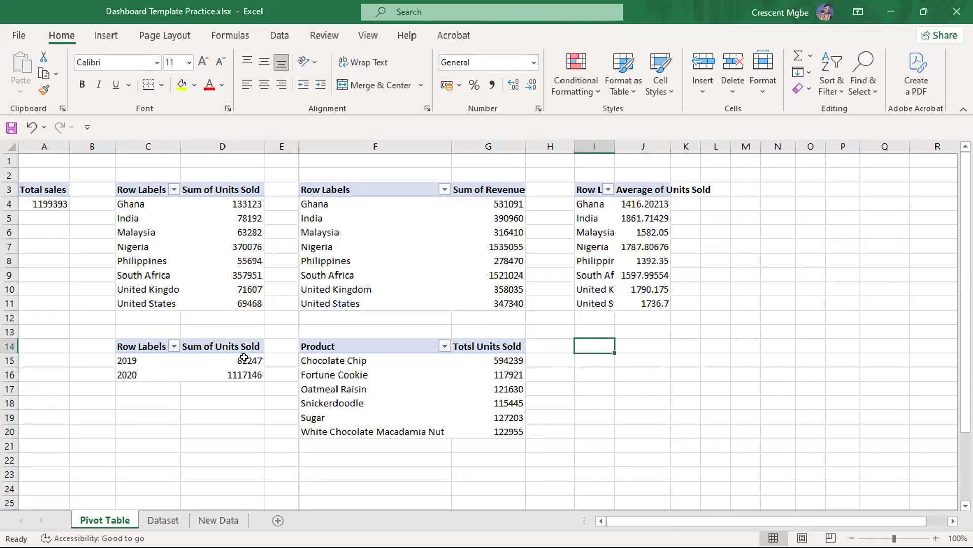
{"action": "left_click_drag", "start_coordinate": [311, 341], "coordinate": [482, 427]}
{"action": "key", "text": "ctrl+c"}
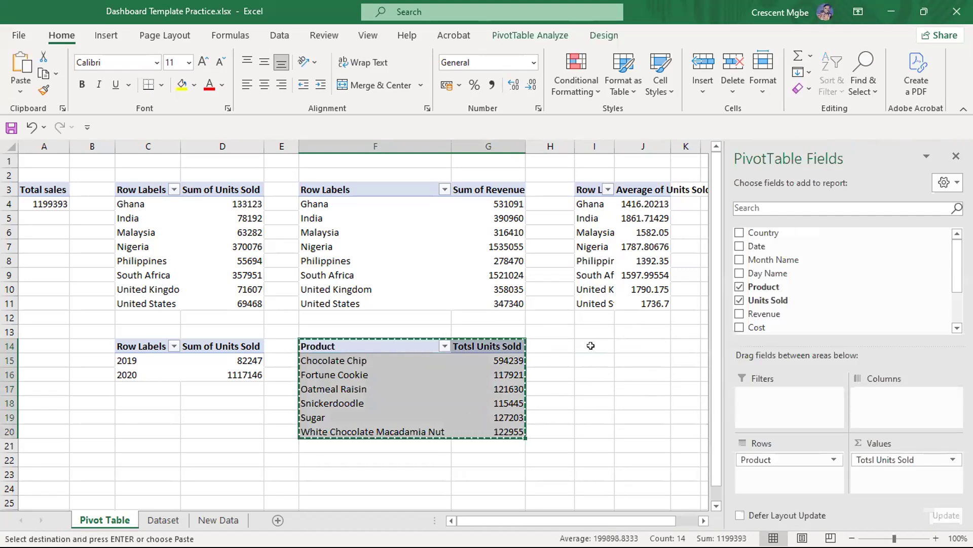
{"action": "left_click", "coordinate": [591, 345]}
{"action": "key", "text": "ctrl+v"}
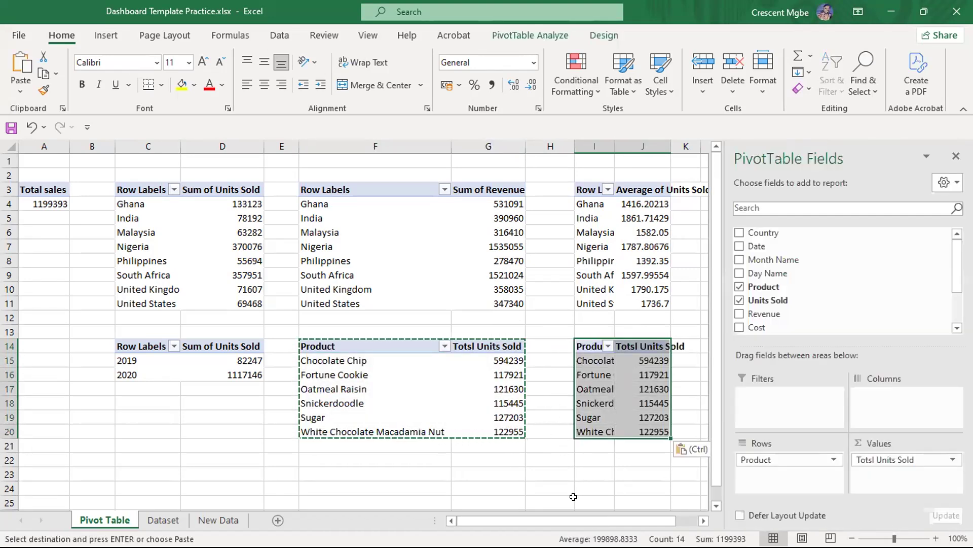
{"action": "left_click_drag", "start_coordinate": [559, 521], "coordinate": [573, 519]}
{"action": "left_click_drag", "start_coordinate": [885, 459], "coordinate": [827, 293]}
{"action": "left_click_drag", "start_coordinate": [756, 460], "coordinate": [803, 278]}
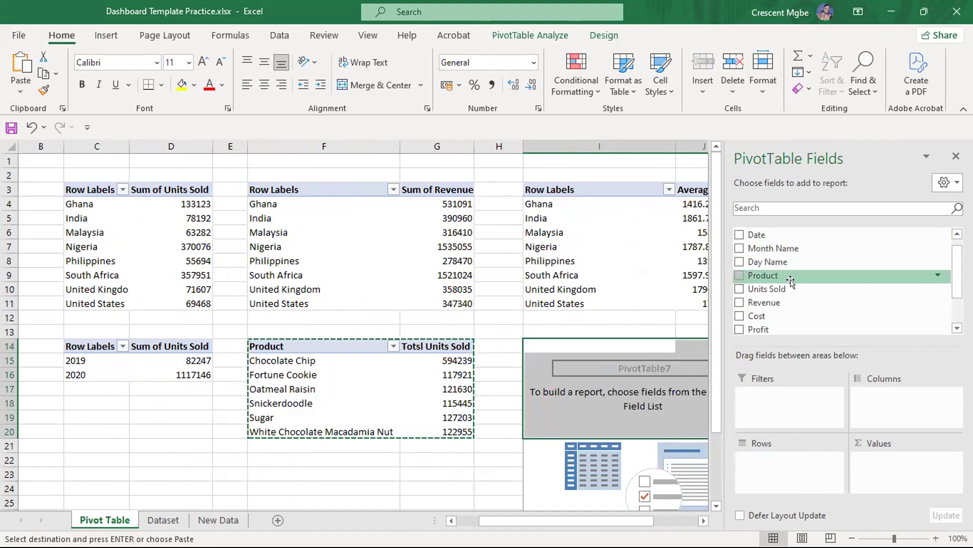
{"action": "scroll", "coordinate": [795, 254], "scroll_direction": "down", "scroll_amount": 1}
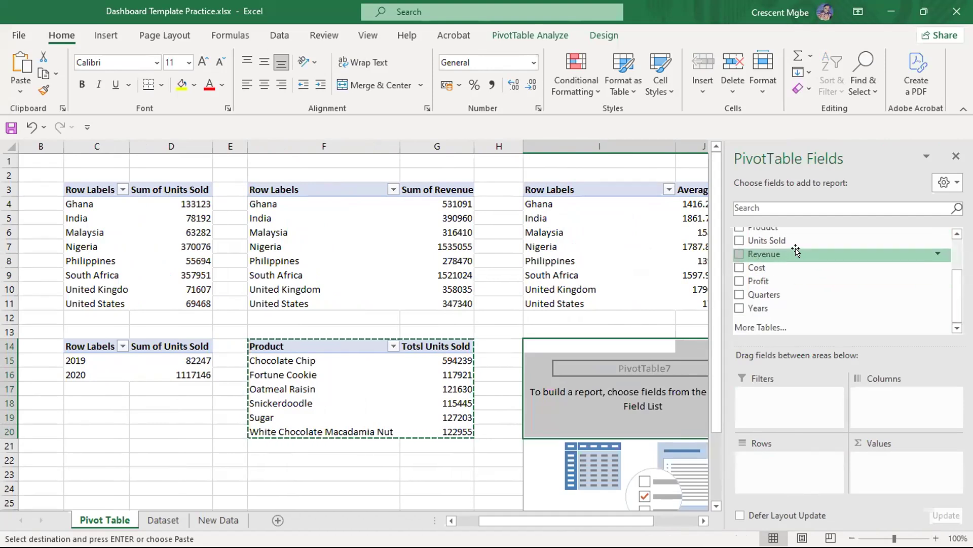
{"action": "scroll", "coordinate": [796, 250], "scroll_direction": "up", "scroll_amount": 2}
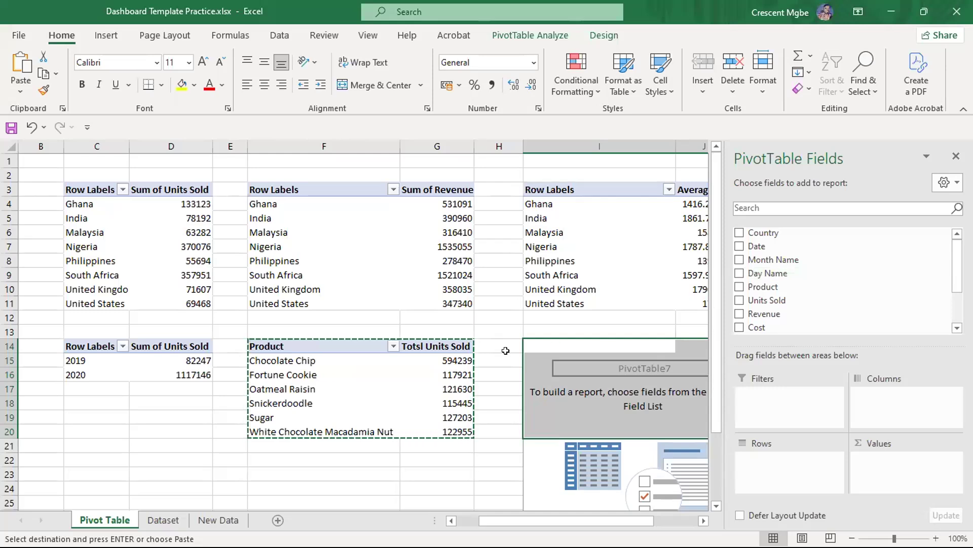
{"action": "left_click", "coordinate": [528, 346]}
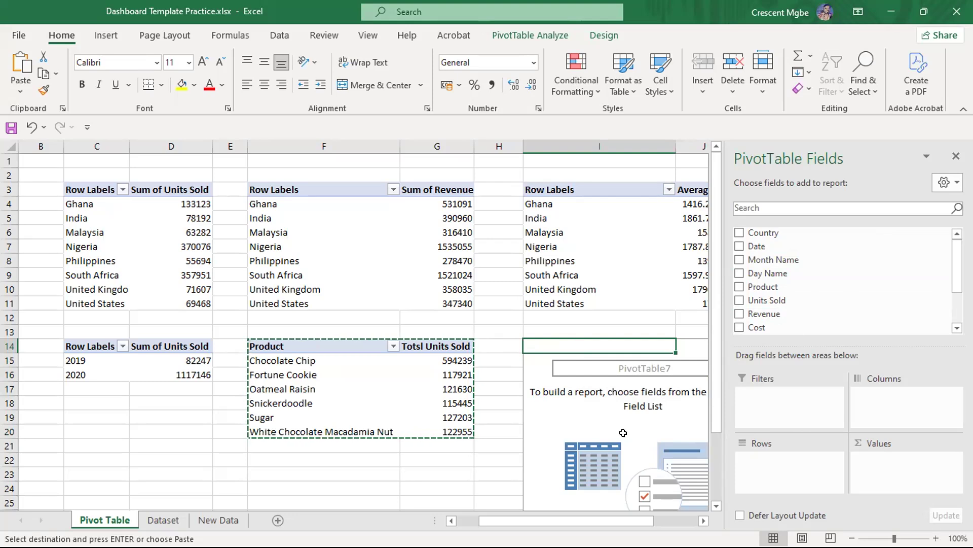
{"action": "left_click_drag", "start_coordinate": [594, 518], "coordinate": [632, 519]}
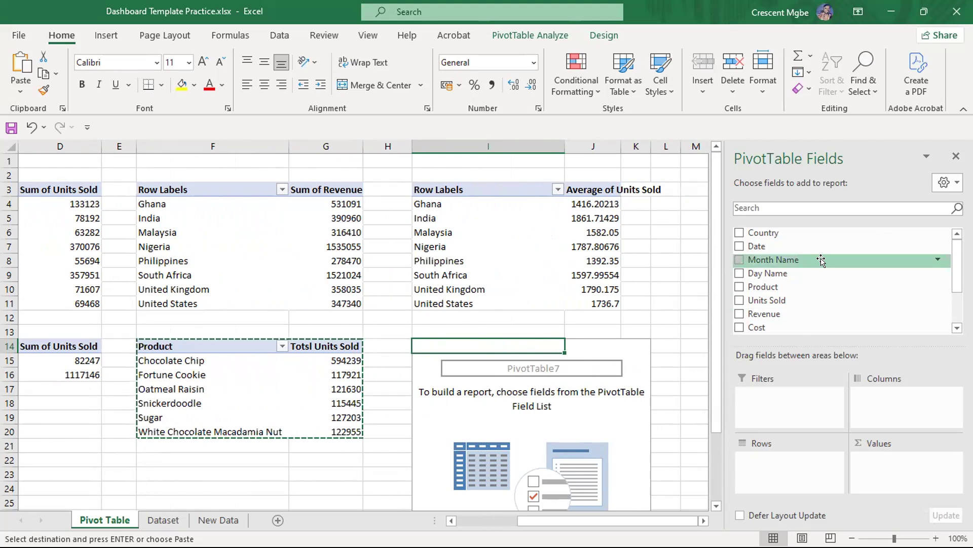
Add Units Sold as a summed value field to the empty pivot table at I14.
{"action": "mouse_move", "coordinate": [651, 519]}
{"action": "left_mouse_down"}
{"action": "mouse_move", "coordinate": [581, 521]}
{"action": "mouse_move", "coordinate": [661, 520]}
{"action": "left_mouse_up"}
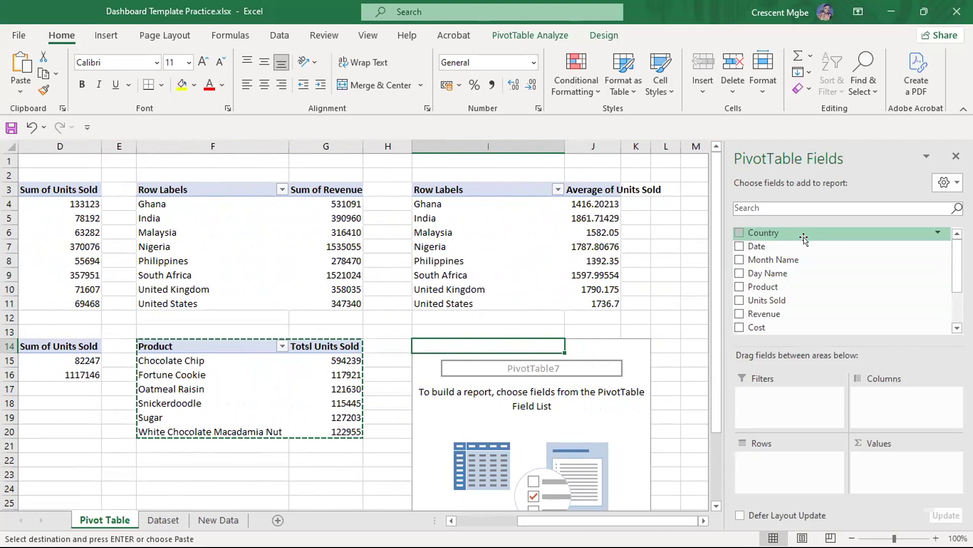
{"action": "scroll", "coordinate": [801, 244], "scroll_direction": "down", "scroll_amount": 3}
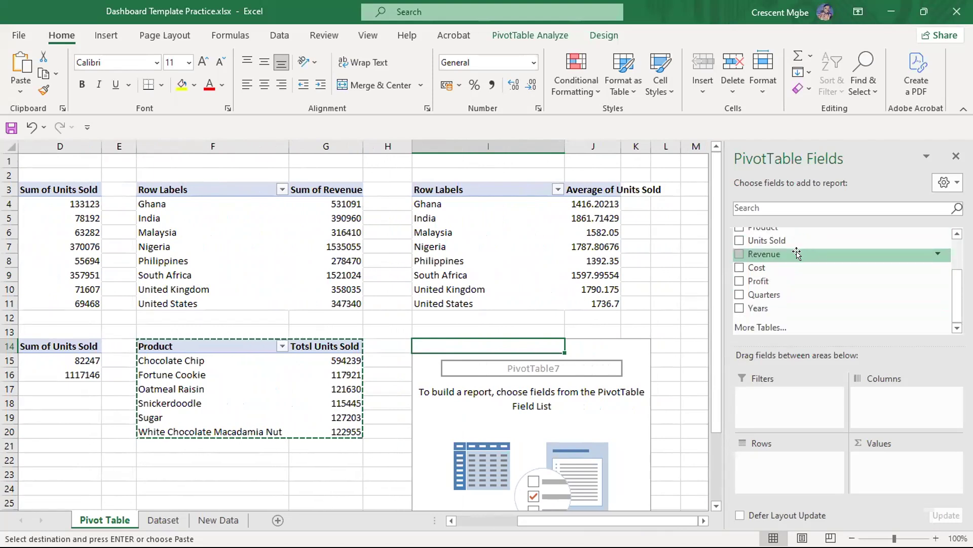
{"action": "scroll", "coordinate": [797, 253], "scroll_direction": "up", "scroll_amount": 2}
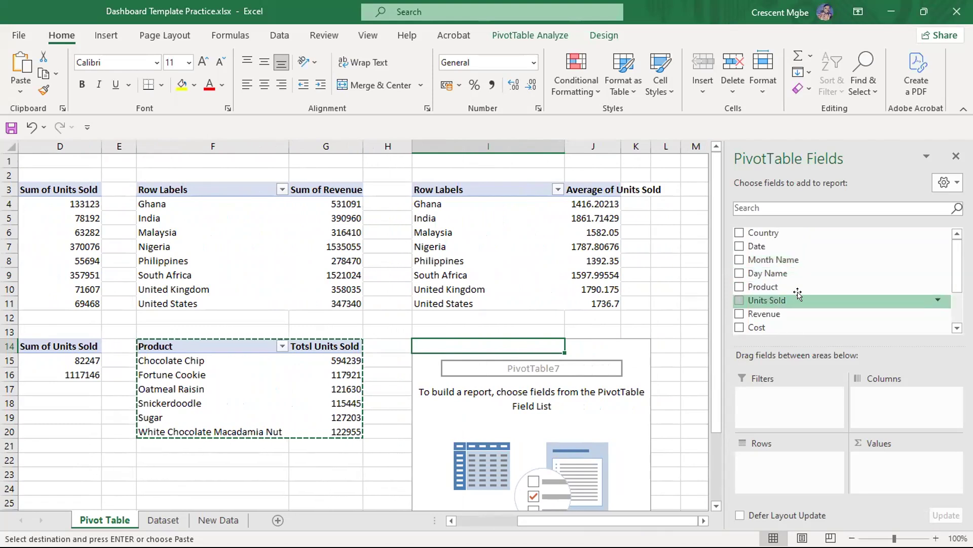
{"action": "scroll", "coordinate": [801, 291], "scroll_direction": "down", "scroll_amount": 2}
{"action": "left_click_drag", "start_coordinate": [736, 264], "coordinate": [908, 464]}
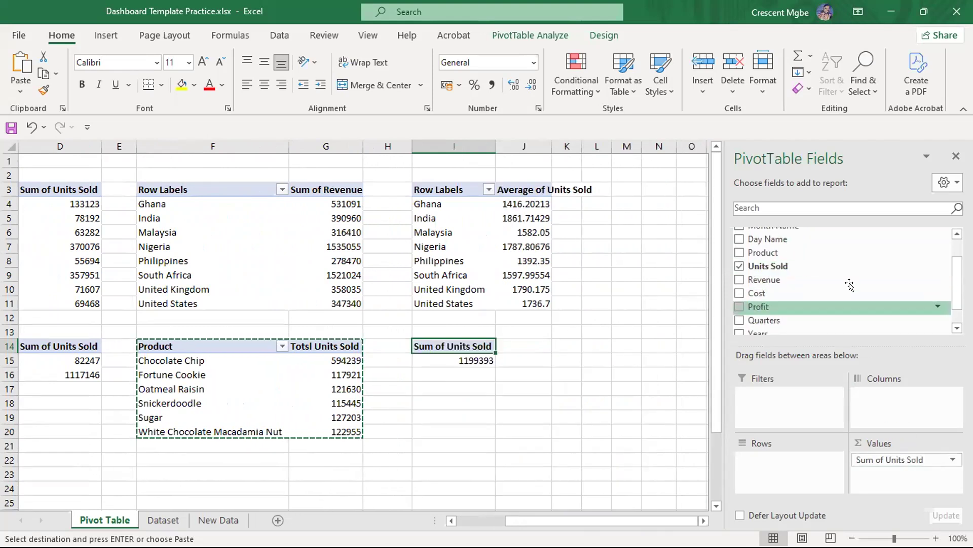
Examine the filter items of the Quarters, Years and Date fields without applying any filter.
{"action": "scroll", "coordinate": [841, 271], "scroll_direction": "down", "scroll_amount": 2}
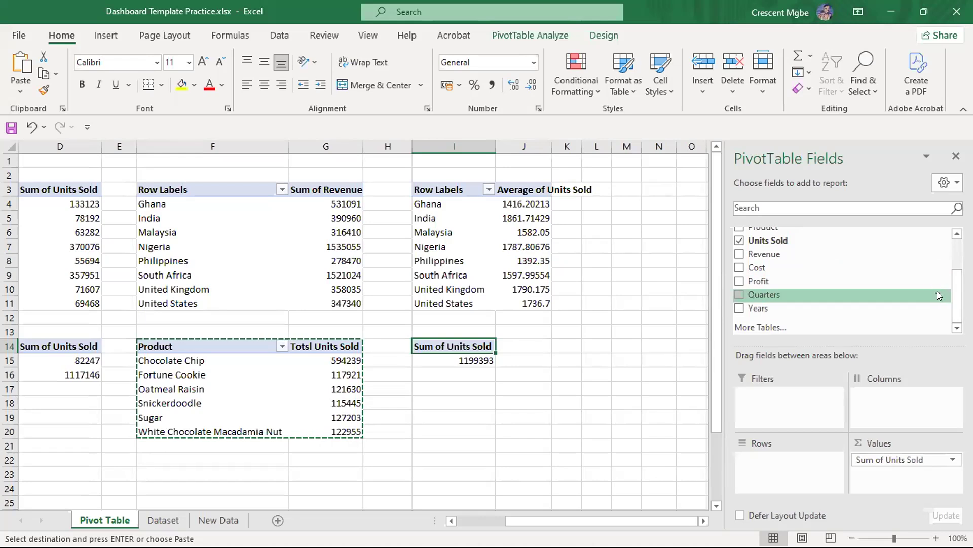
{"action": "left_click", "coordinate": [938, 294]}
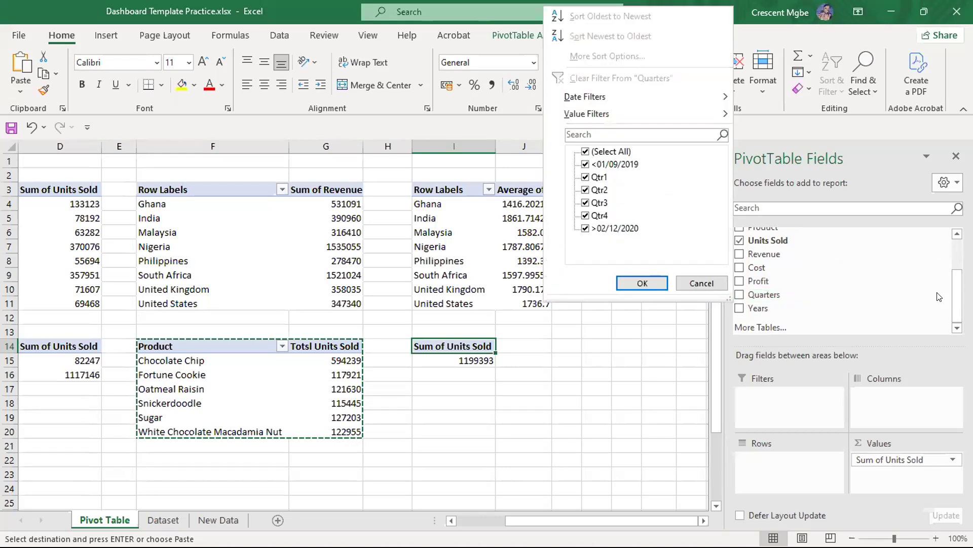
{"action": "left_click", "coordinate": [702, 283]}
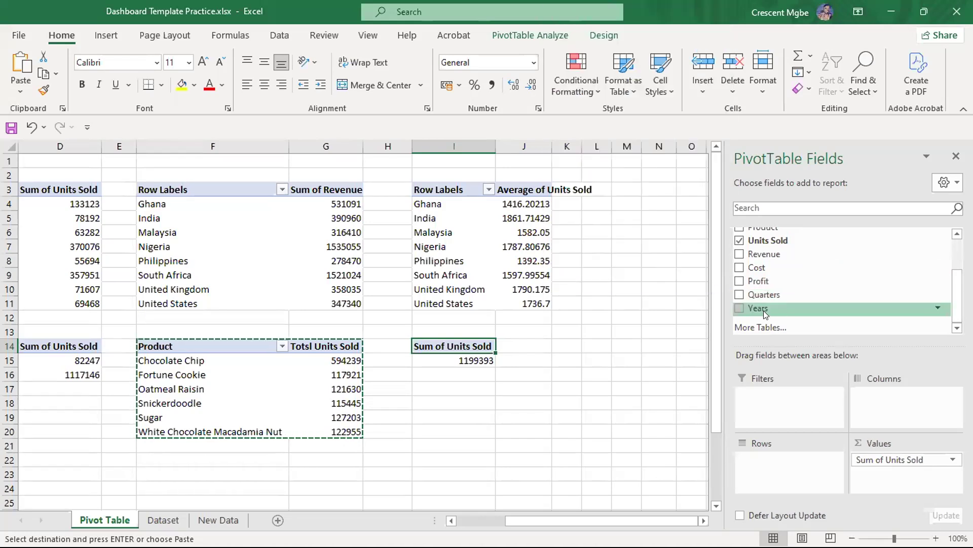
{"action": "left_click", "coordinate": [938, 308]}
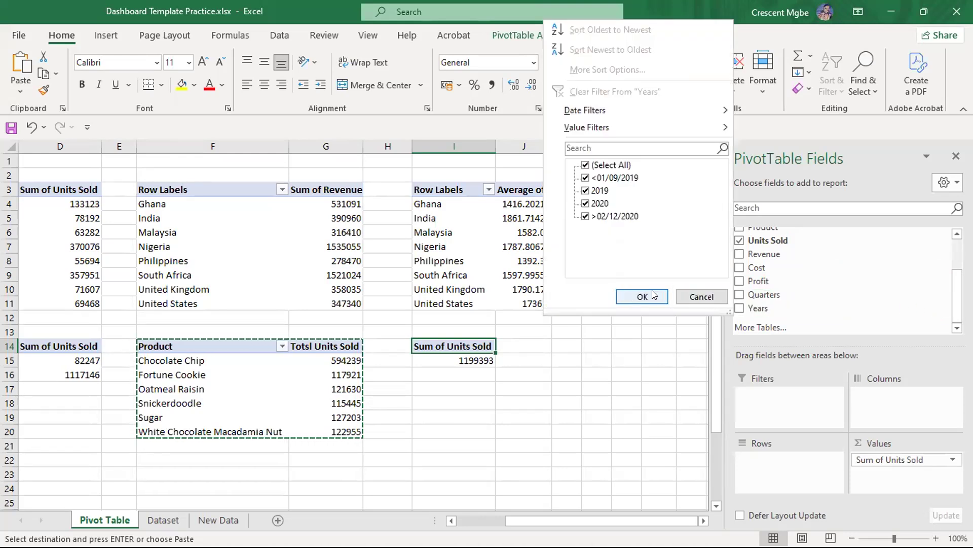
{"action": "left_click", "coordinate": [701, 297]}
{"action": "scroll", "coordinate": [894, 286], "scroll_direction": "up", "scroll_amount": 3}
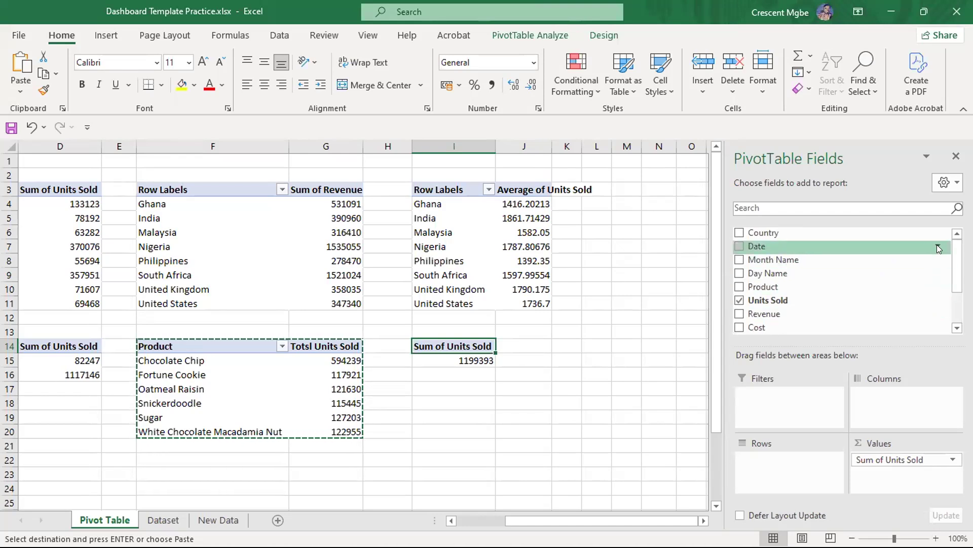
{"action": "left_click", "coordinate": [937, 246]}
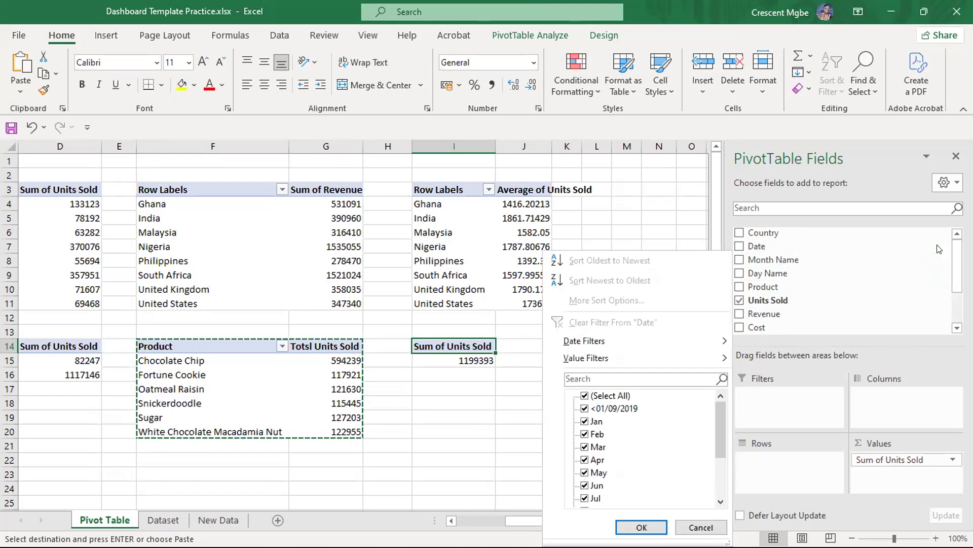
{"action": "scroll", "coordinate": [657, 444], "scroll_direction": "down", "scroll_amount": 3}
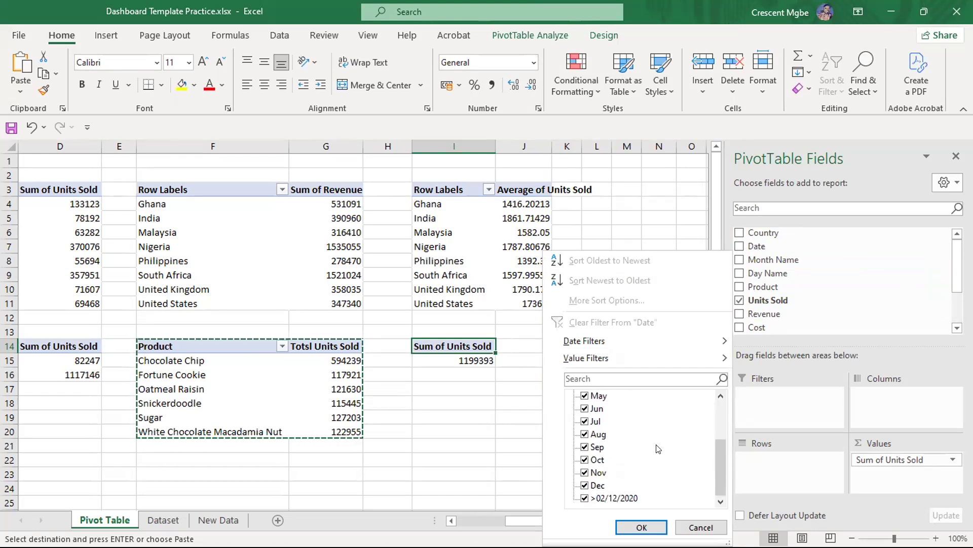
{"action": "left_click", "coordinate": [706, 526]}
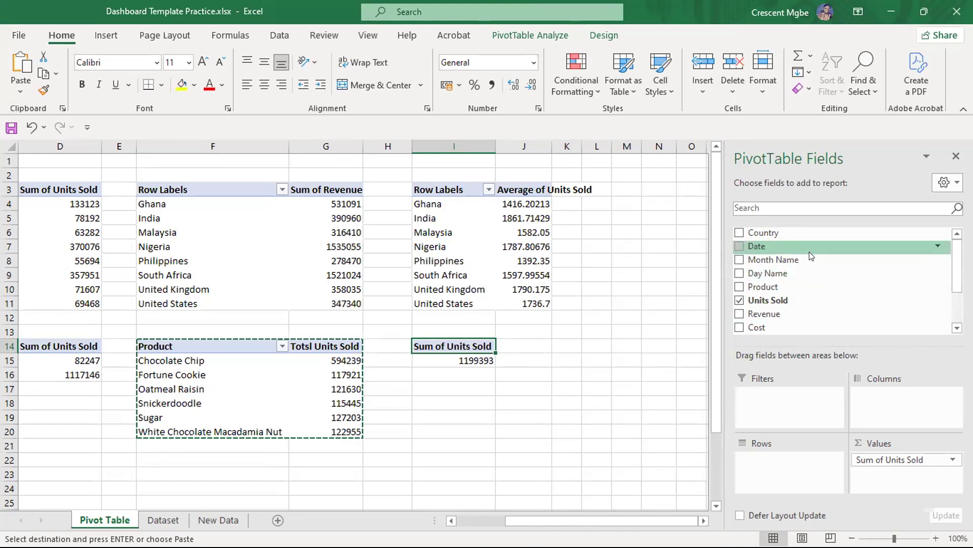
Add Day Name as the row field of the pivot table at I14.
{"action": "left_click_drag", "start_coordinate": [801, 275], "coordinate": [793, 458]}
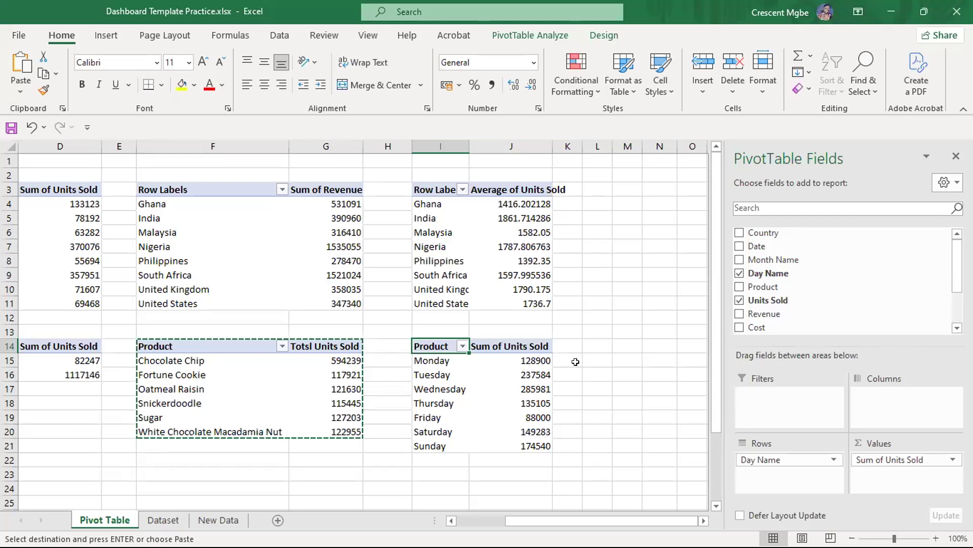
{"action": "scroll", "coordinate": [635, 294], "scroll_direction": "down", "scroll_amount": 6}
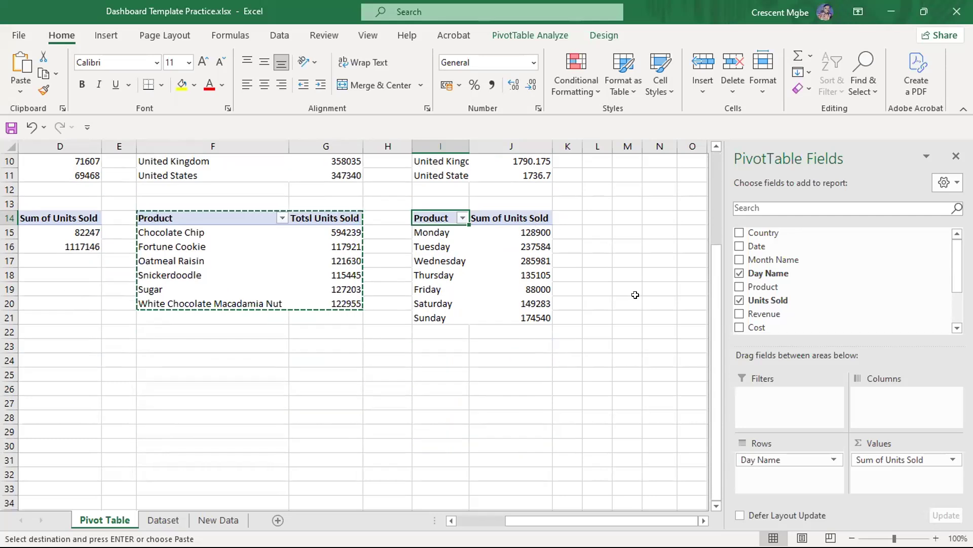
{"action": "scroll", "coordinate": [635, 293], "scroll_direction": "up", "scroll_amount": 5}
{"action": "scroll", "coordinate": [635, 294], "scroll_direction": "up", "scroll_amount": 1}
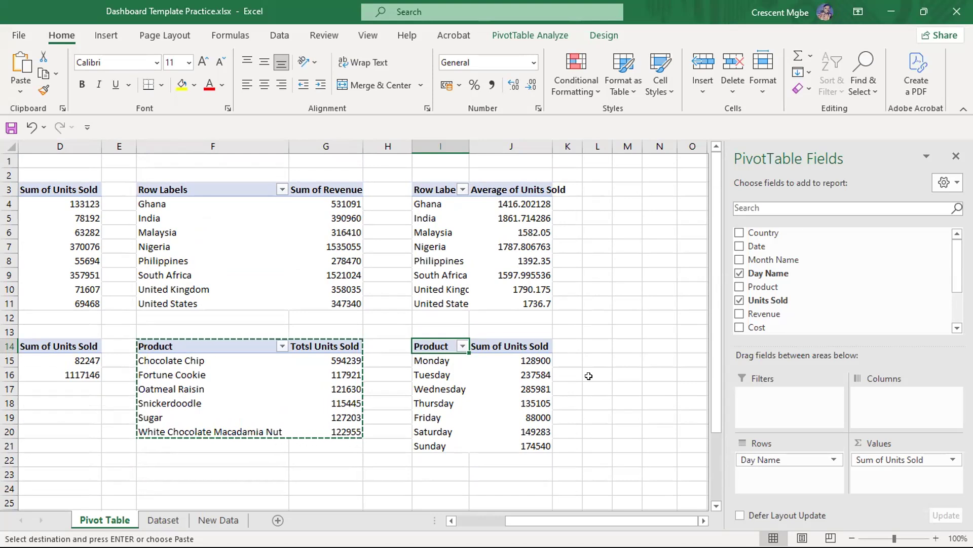
Review the pivot tables on the sheet and compare the fields of the units sold and revenue by country tables.
{"action": "left_click_drag", "start_coordinate": [713, 255], "coordinate": [719, 324]}
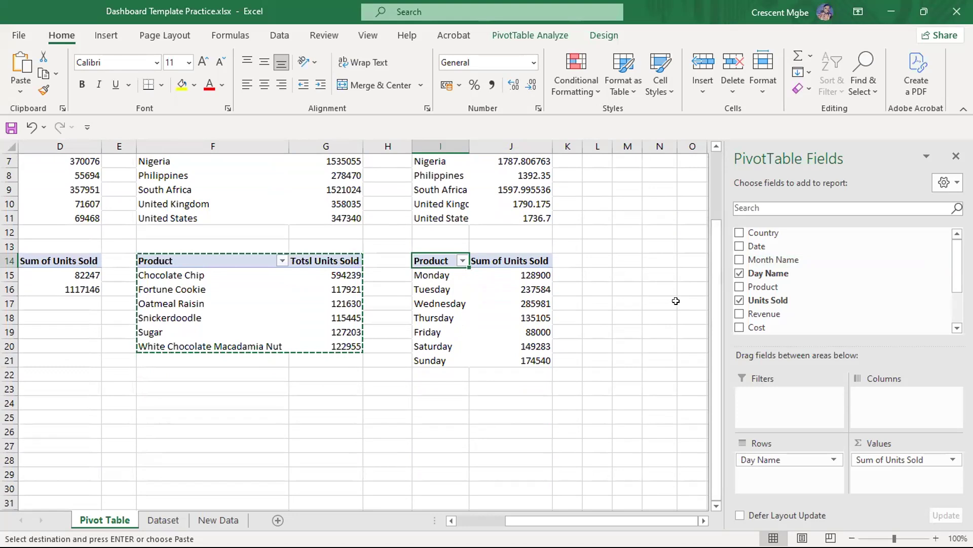
{"action": "scroll", "coordinate": [667, 286], "scroll_direction": "up", "scroll_amount": 2}
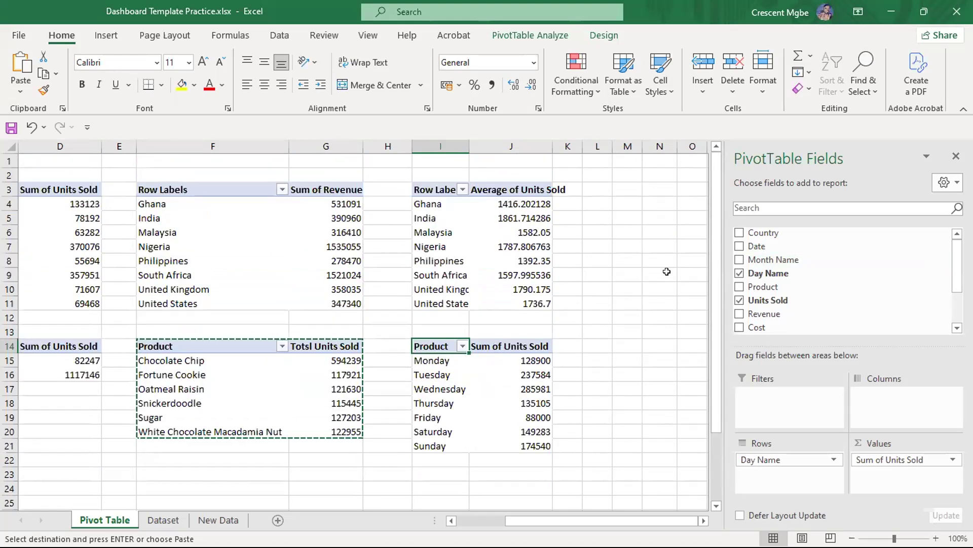
{"action": "left_click_drag", "start_coordinate": [717, 212], "coordinate": [719, 314]}
{"action": "scroll", "coordinate": [567, 282], "scroll_direction": "up", "scroll_amount": 2}
{"action": "left_click_drag", "start_coordinate": [554, 523], "coordinate": [505, 523]}
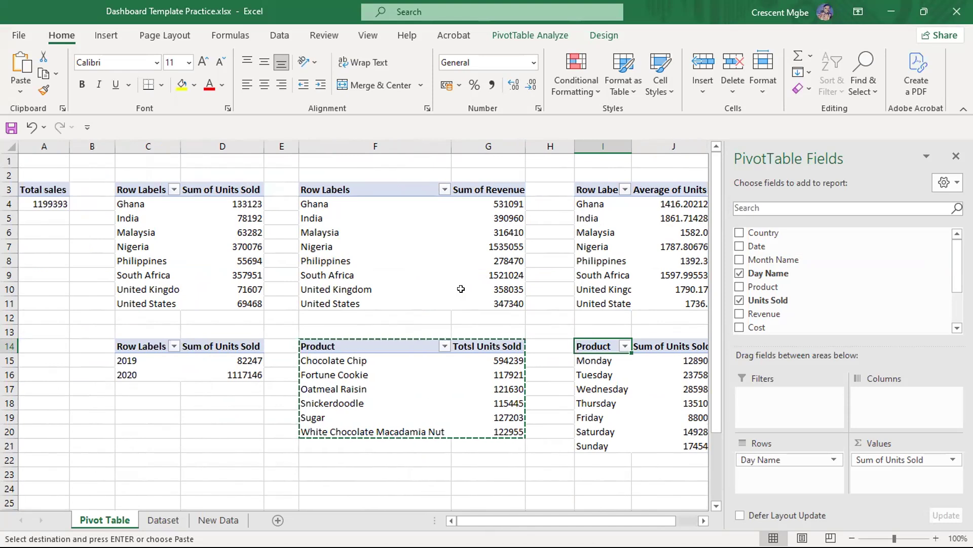
{"action": "left_click", "coordinate": [199, 228]}
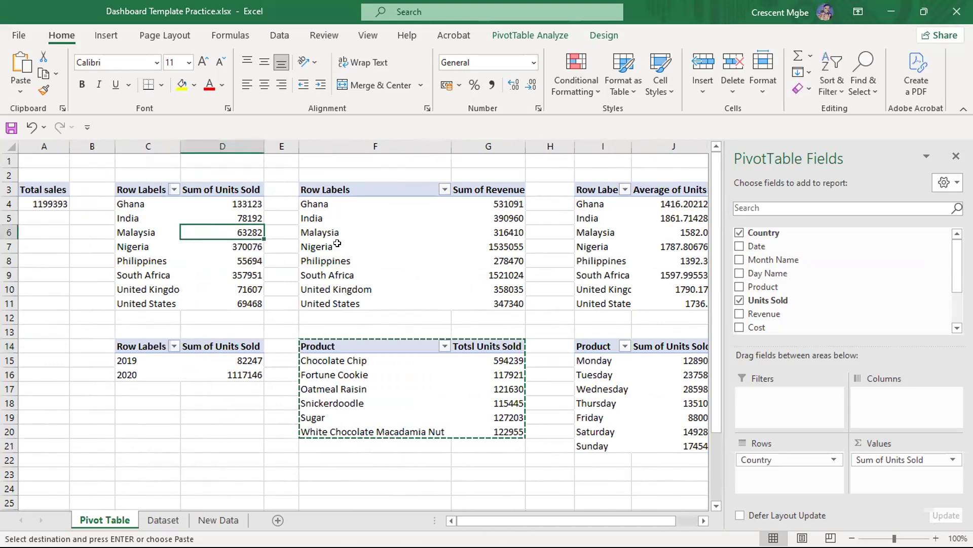
{"action": "left_click", "coordinate": [413, 228]}
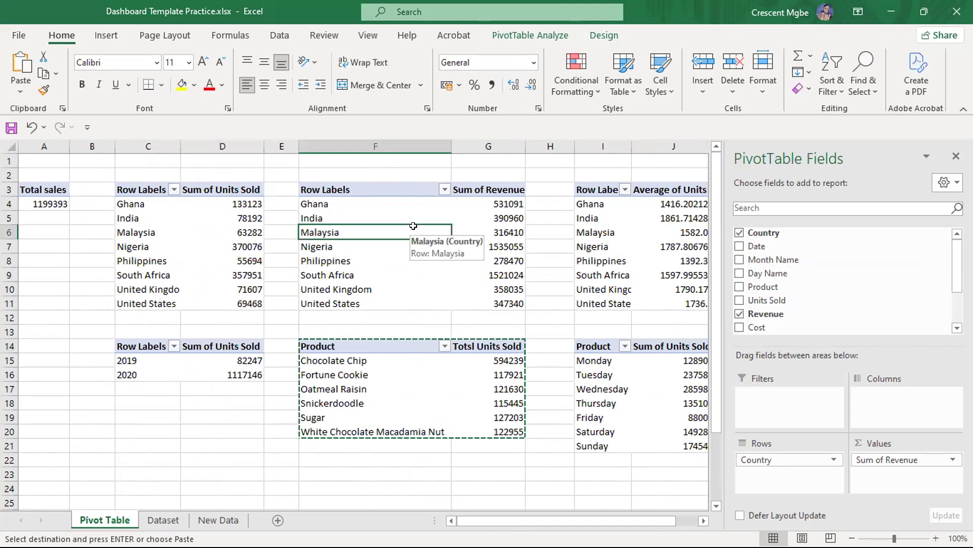
{"action": "left_click", "coordinate": [188, 226]}
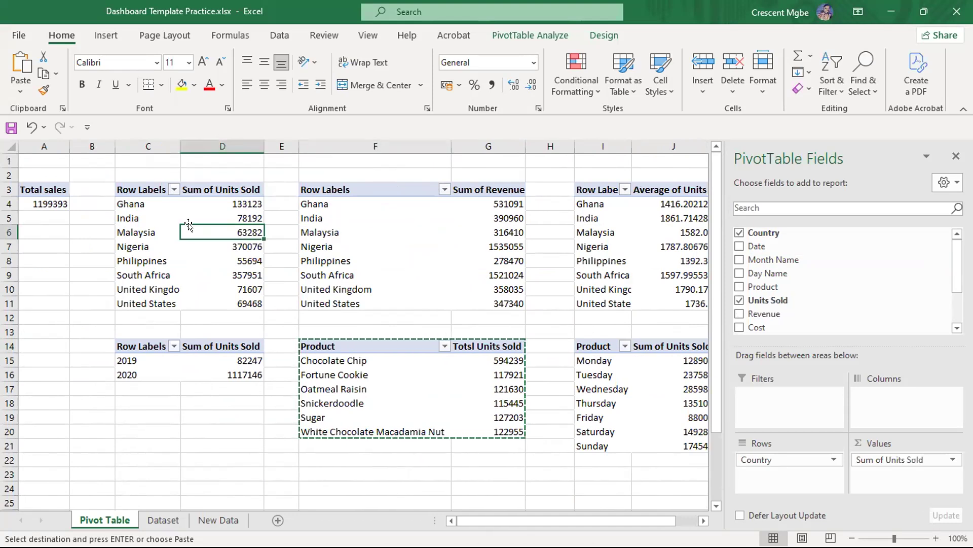
Insert a new worksheet after the Pivot Table sheet and name it Dashboard.
{"action": "left_click", "coordinate": [277, 520]}
{"action": "left_click", "coordinate": [269, 520]}
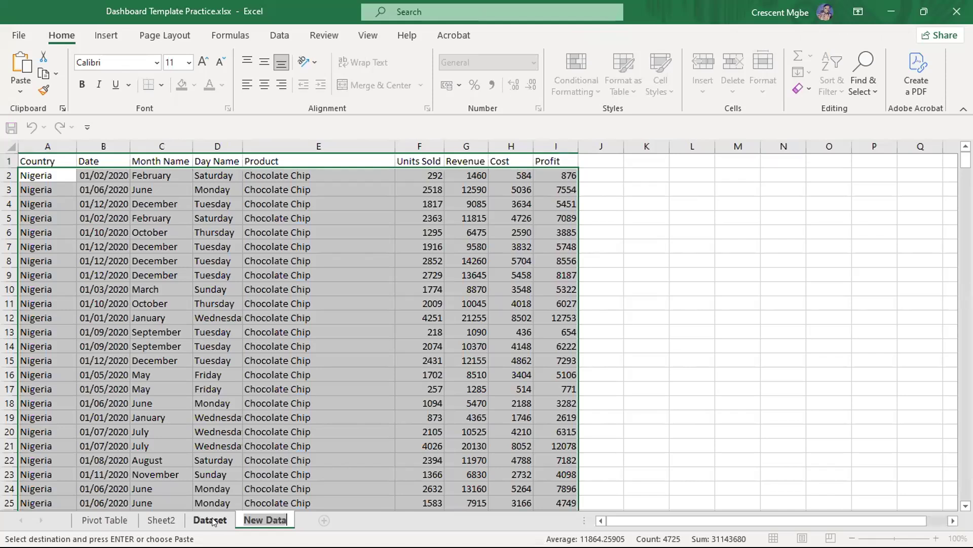
{"action": "left_click", "coordinate": [160, 519]}
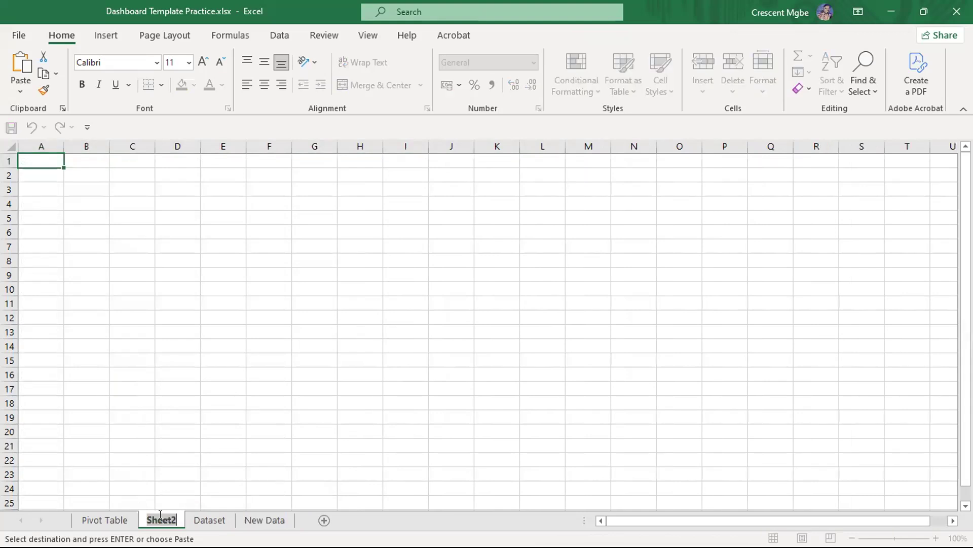
{"action": "type", "text": "Da"}
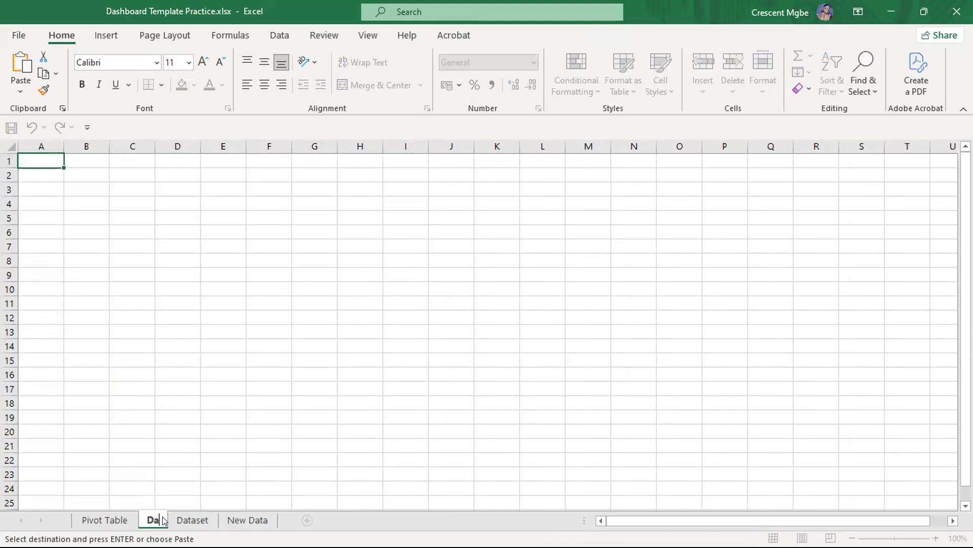
{"action": "type", "text": "shb"}
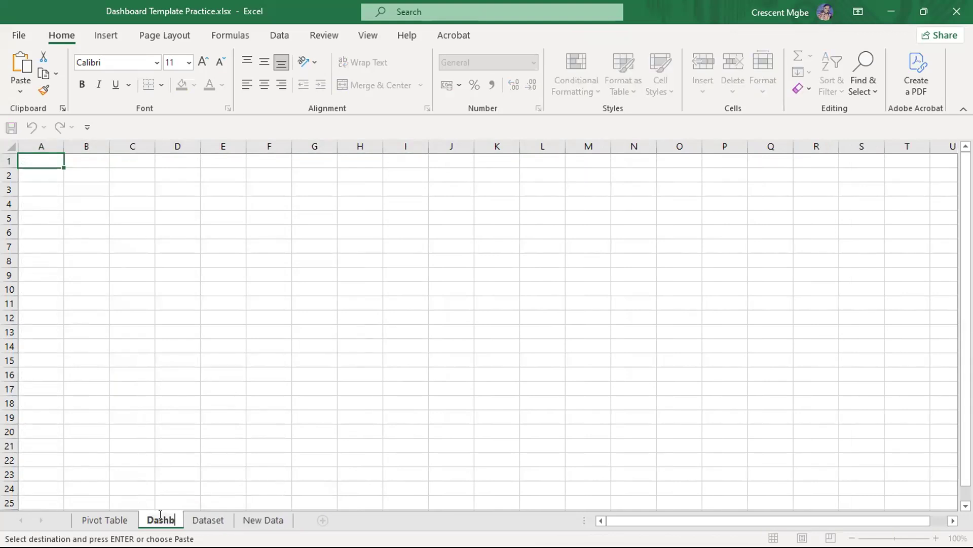
{"action": "type", "text": "oard"}
{"action": "key", "text": "Return"}
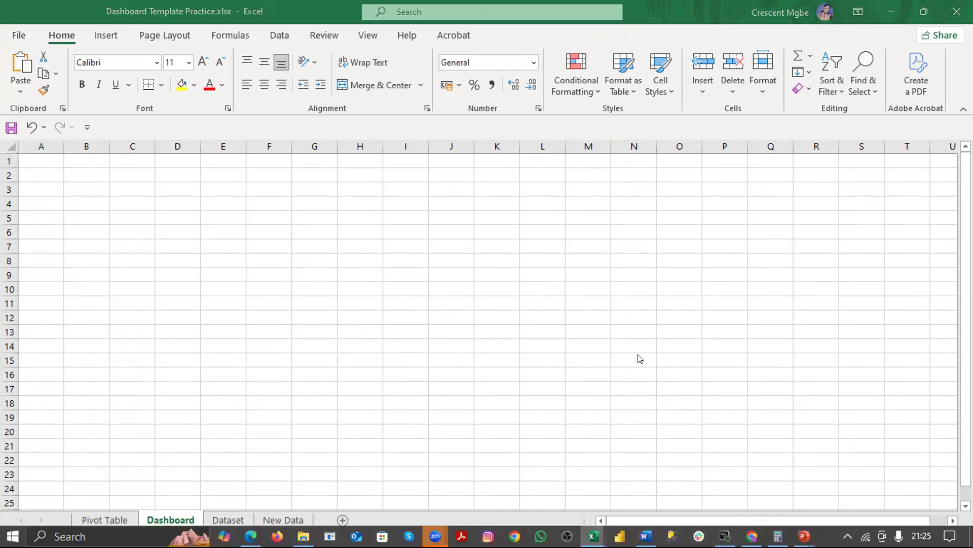
Switch to Chrome and search Google Images for "excel dashboard" in a new tab.
{"action": "key", "text": "super+Tab"}
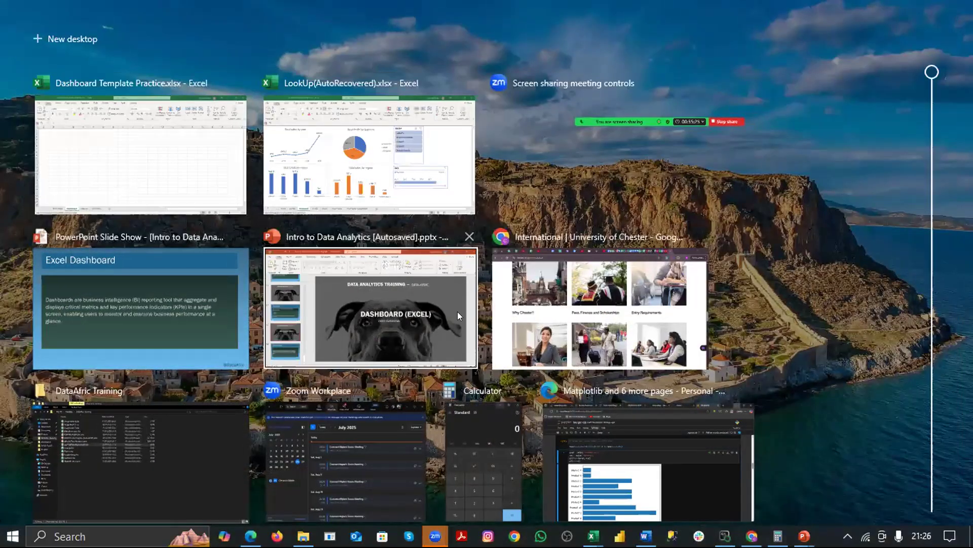
{"action": "left_click", "coordinate": [558, 309]}
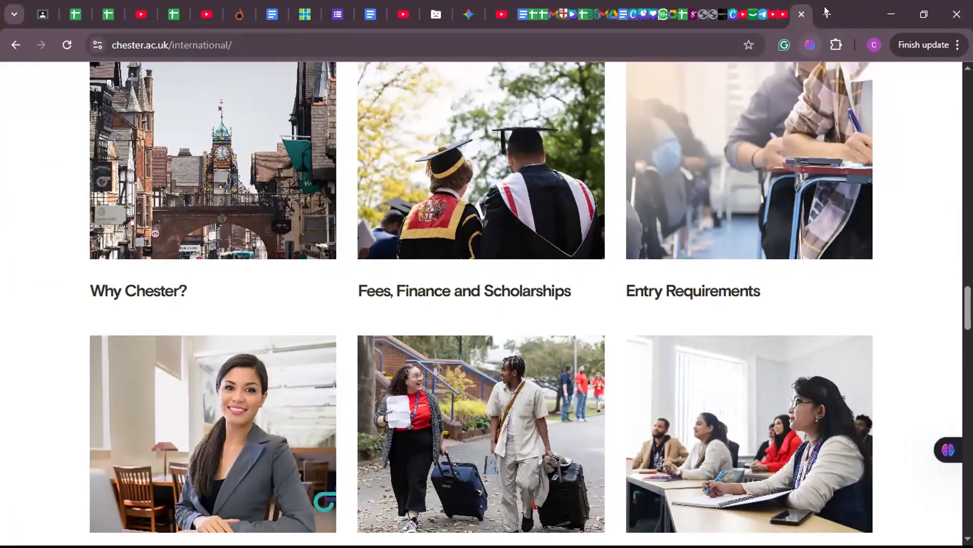
{"action": "key", "text": "ctrl+t"}
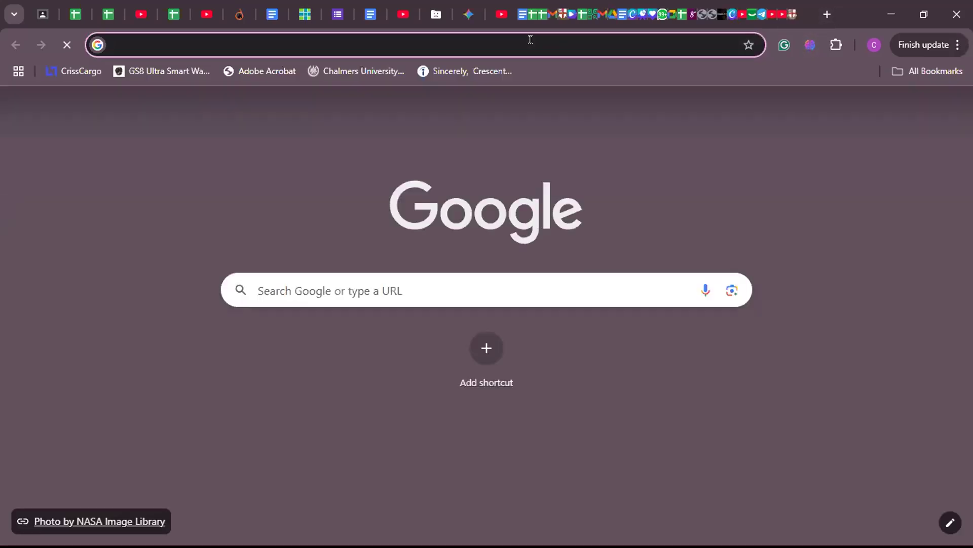
{"action": "type", "text": "excel da"}
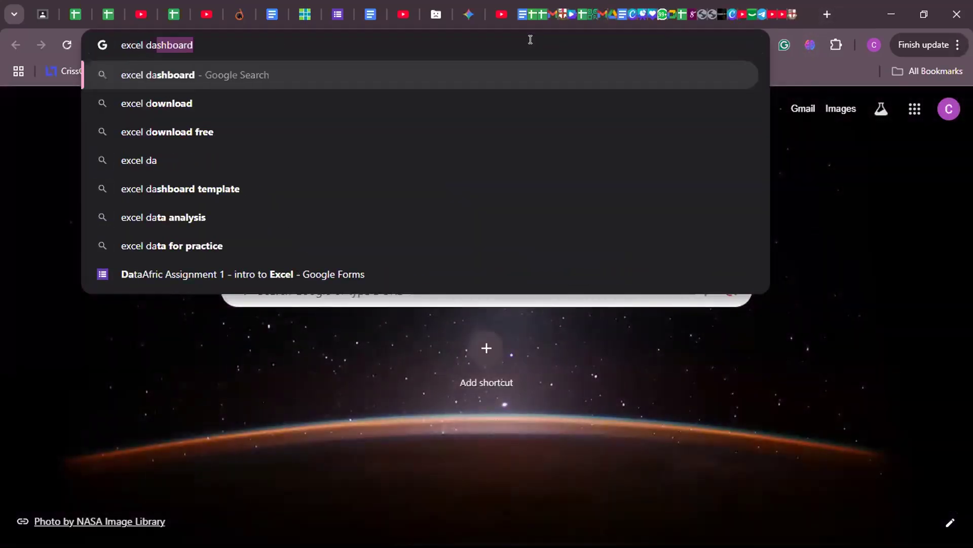
{"action": "type", "text": "shboard"}
{"action": "key", "text": "Return"}
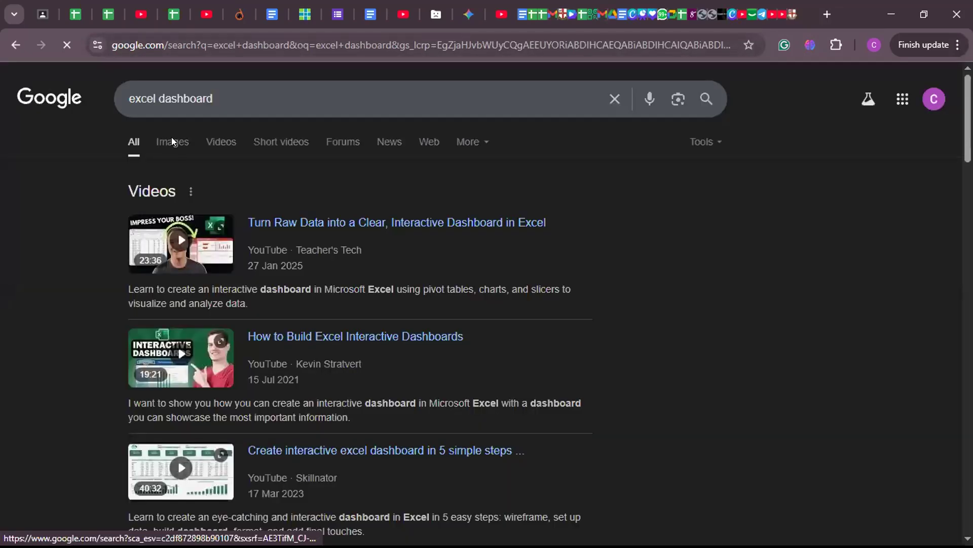
{"action": "left_click", "coordinate": [172, 139]}
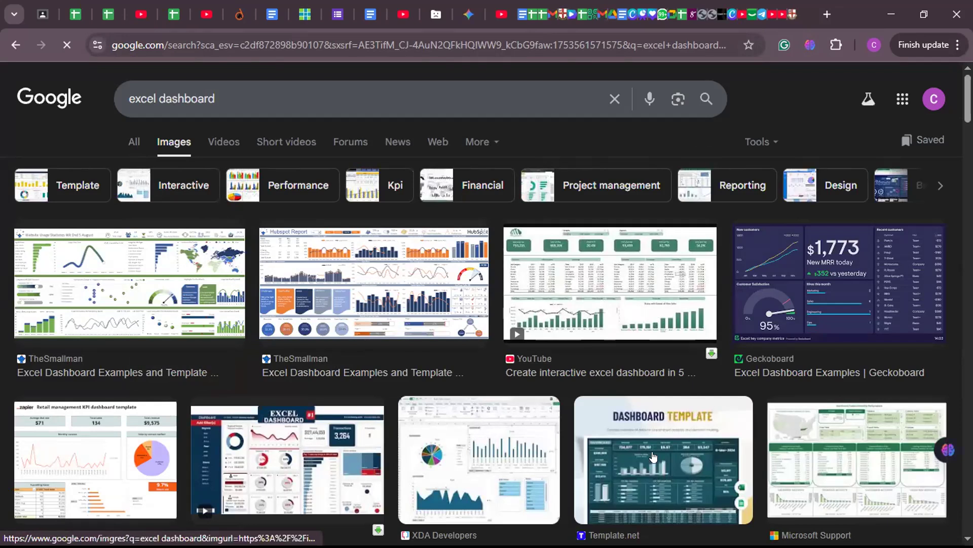
Preview the first TheSmallman dashboard image and the YouTube "Create interactive excel dashboard in 5 simple steps" image as layout examples.
{"action": "left_click", "coordinate": [177, 284]}
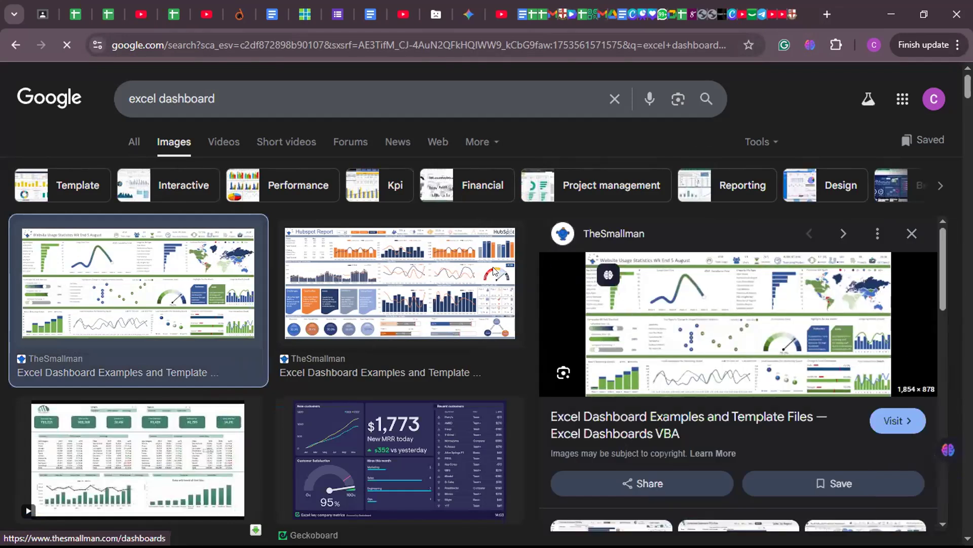
{"action": "left_click", "coordinate": [912, 234]}
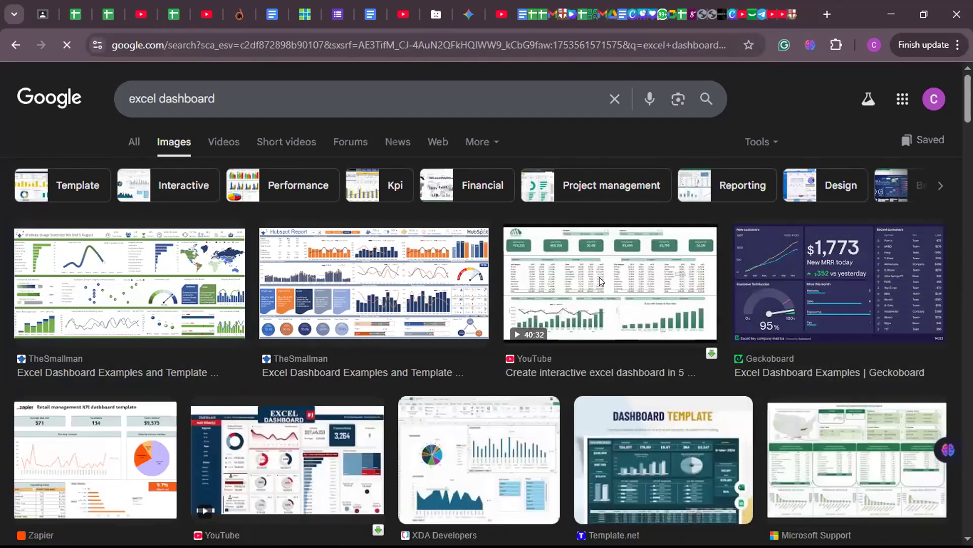
{"action": "left_click", "coordinate": [597, 275]}
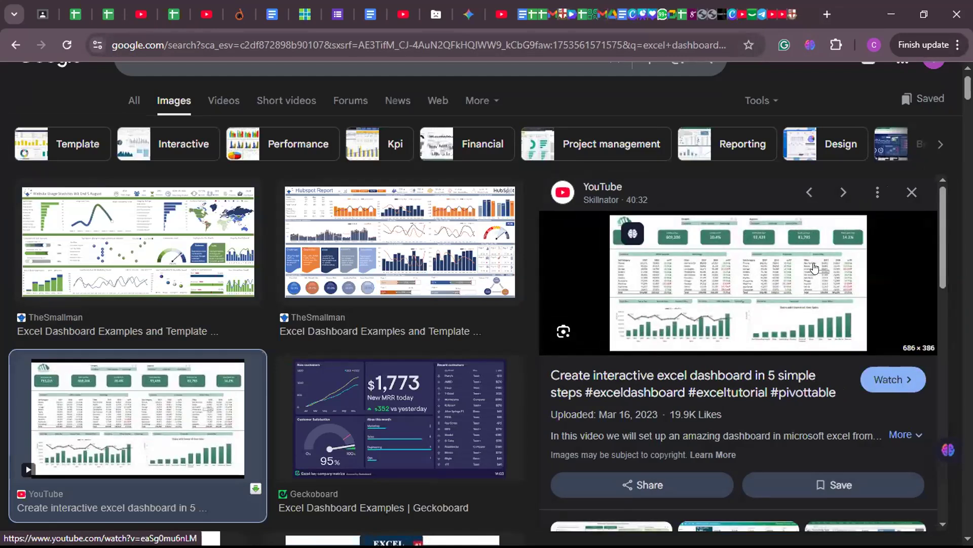
{"action": "left_click", "coordinate": [558, 335]}
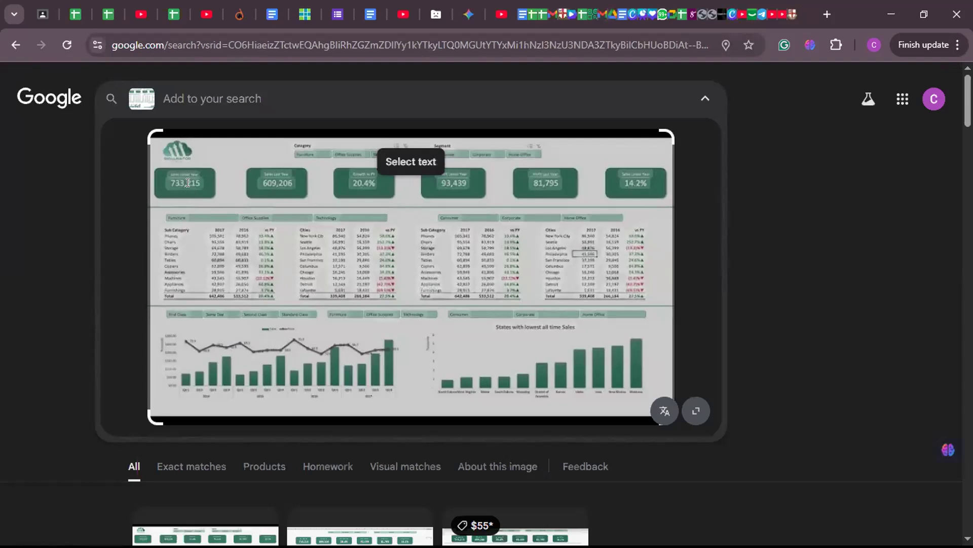
{"action": "left_click", "coordinate": [401, 163]}
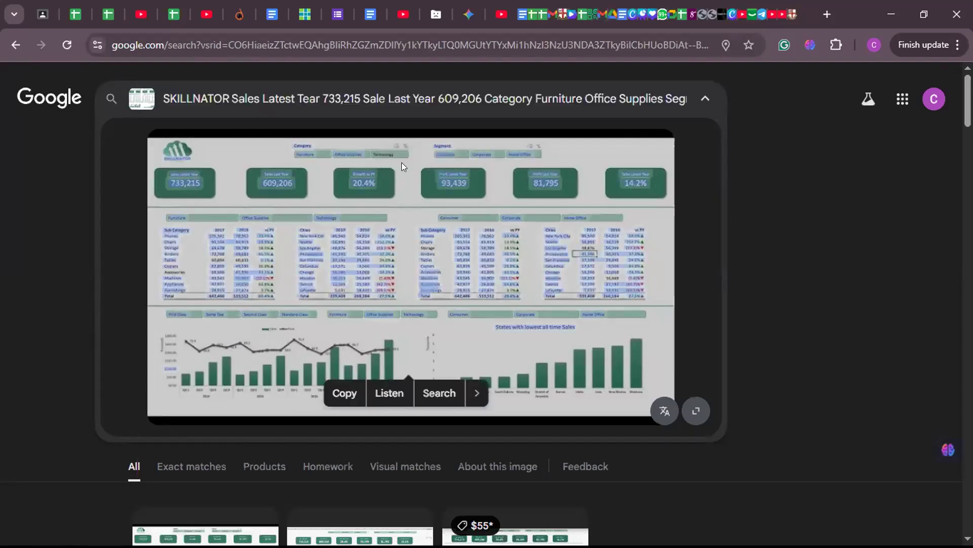
{"action": "left_click", "coordinate": [666, 245]}
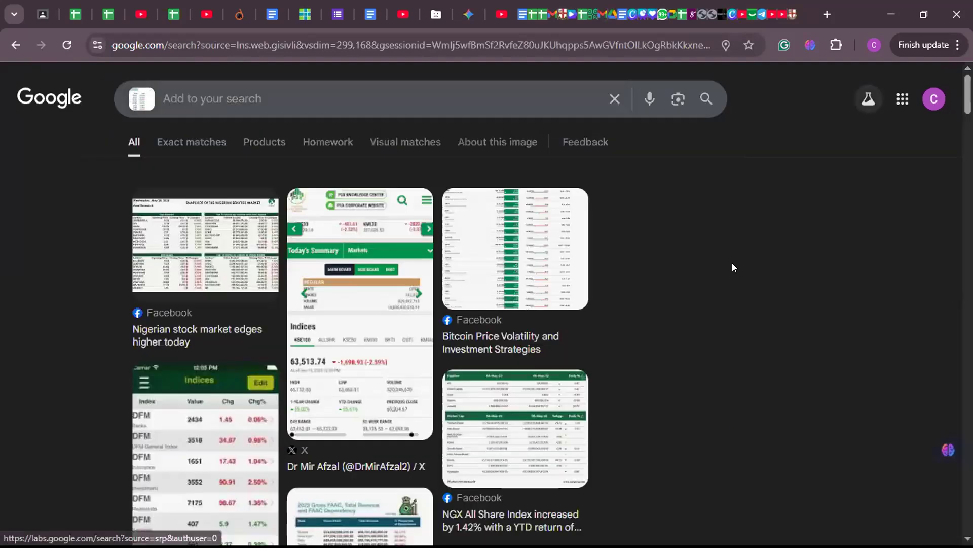
{"action": "left_click", "coordinate": [169, 240]}
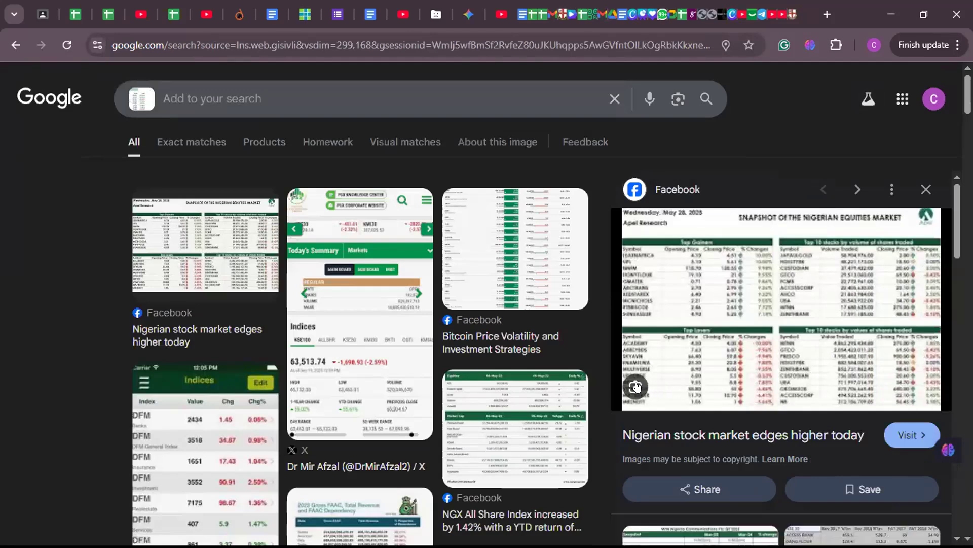
{"action": "left_click", "coordinate": [635, 386]}
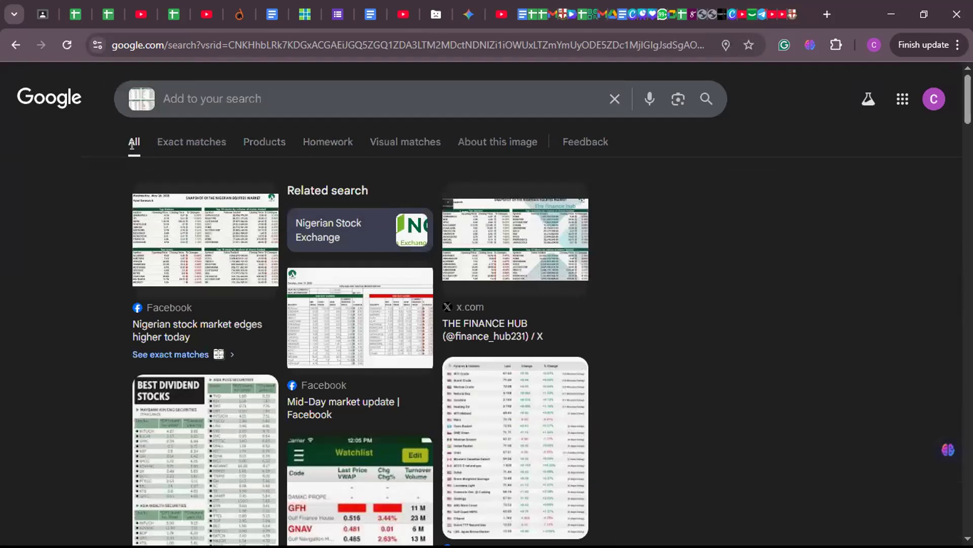
{"action": "left_click", "coordinate": [12, 47]}
{"action": "left_click", "coordinate": [7, 49]}
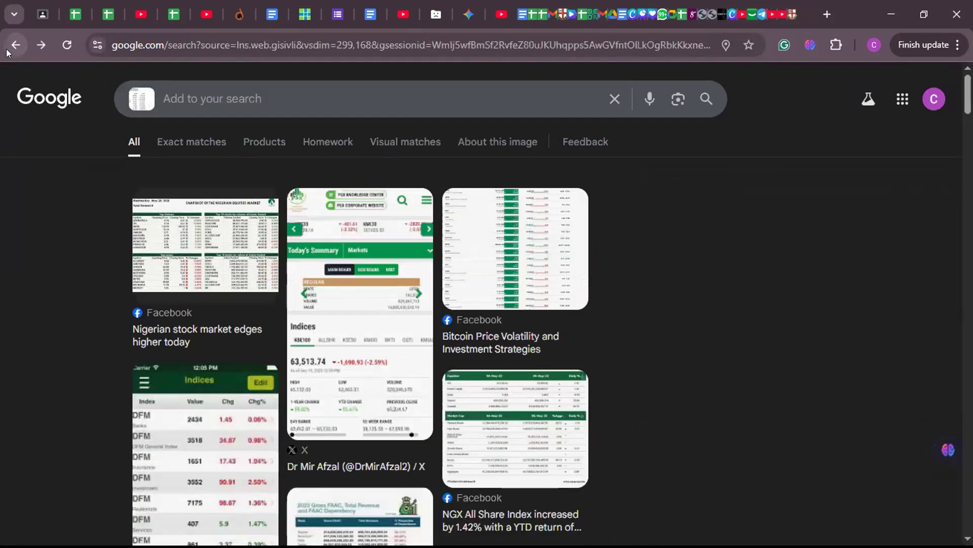
{"action": "left_click", "coordinate": [13, 43]}
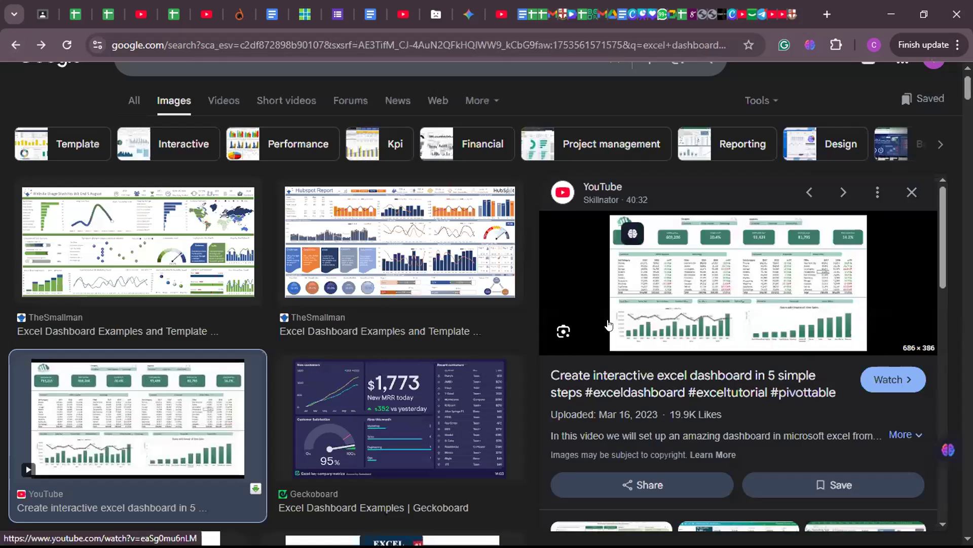
Enlarge the YouTube dashboard example with Google Lens and return to the Dashboard sheet of Dashboard Template Practice.xlsx in Excel.
{"action": "left_click", "coordinate": [563, 331]}
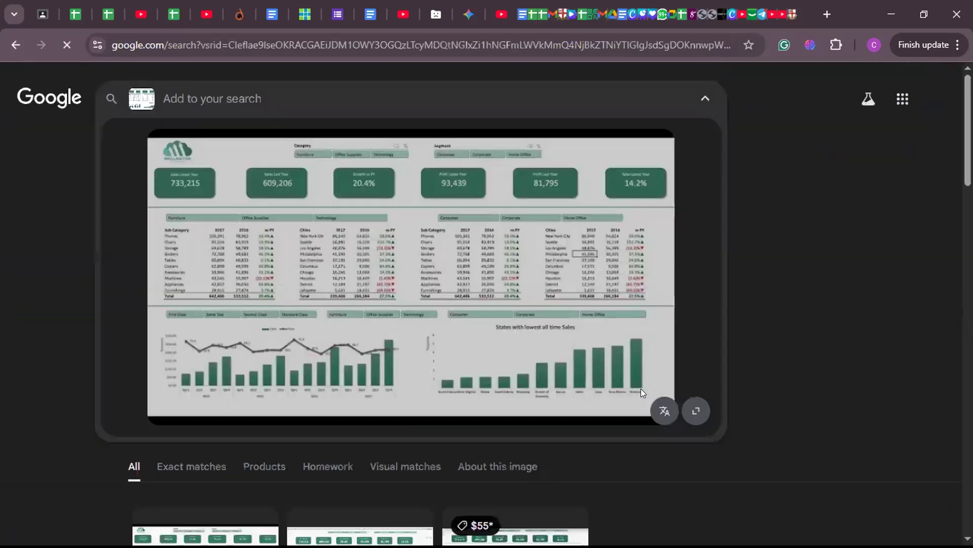
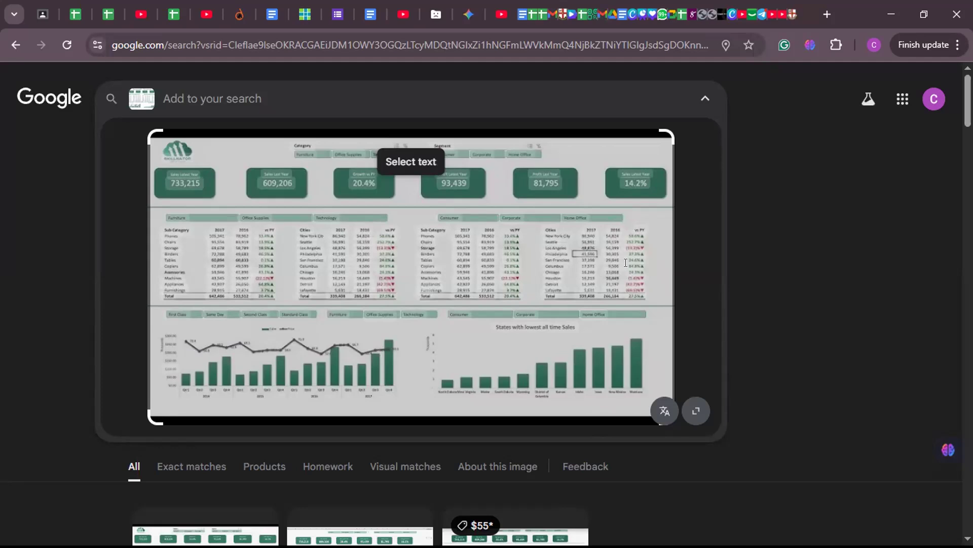
{"action": "key", "text": "super+Tab"}
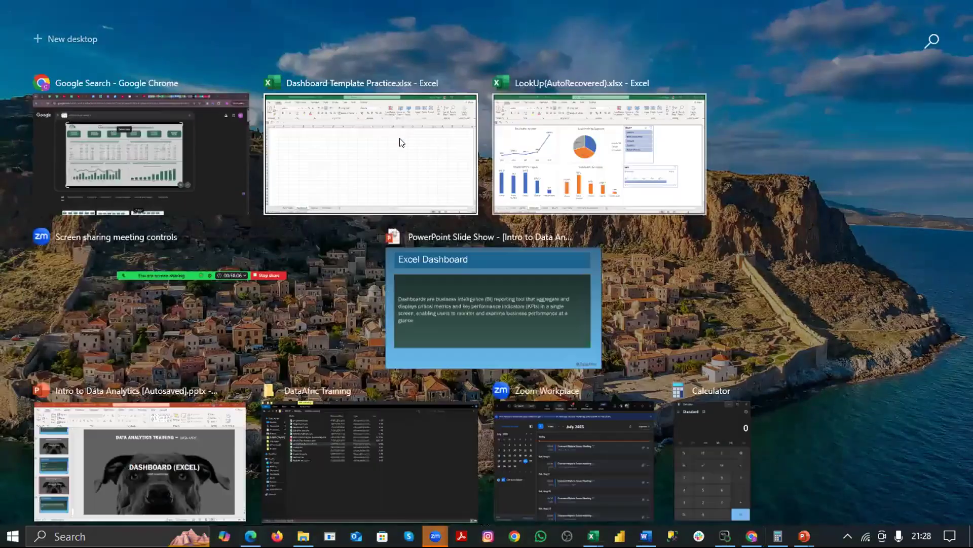
{"action": "left_click", "coordinate": [398, 142]}
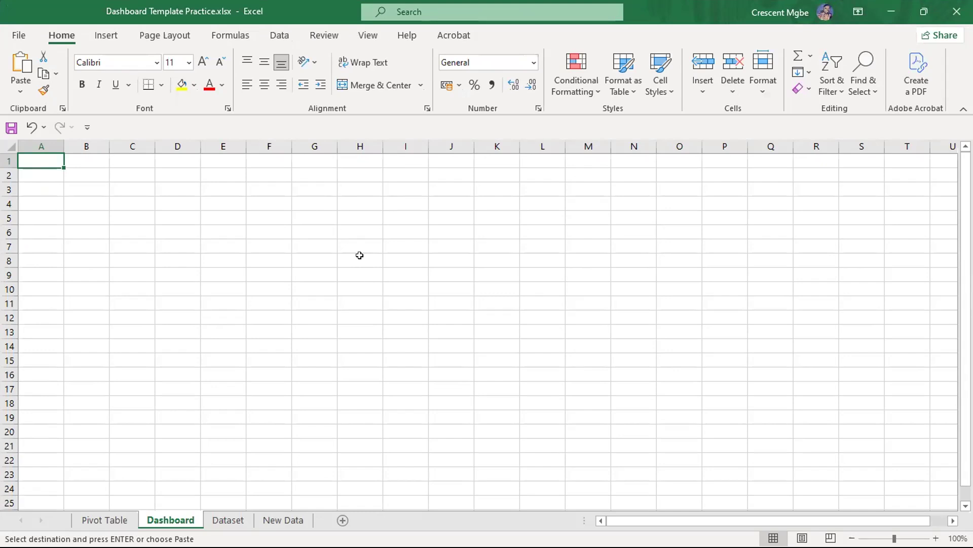
{"action": "left_click", "coordinate": [105, 520]}
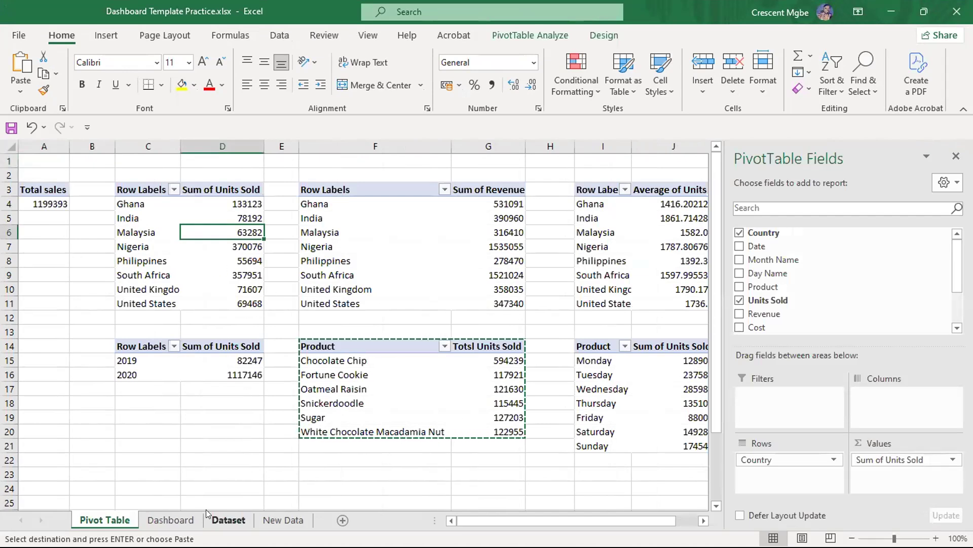
{"action": "left_click", "coordinate": [170, 520]}
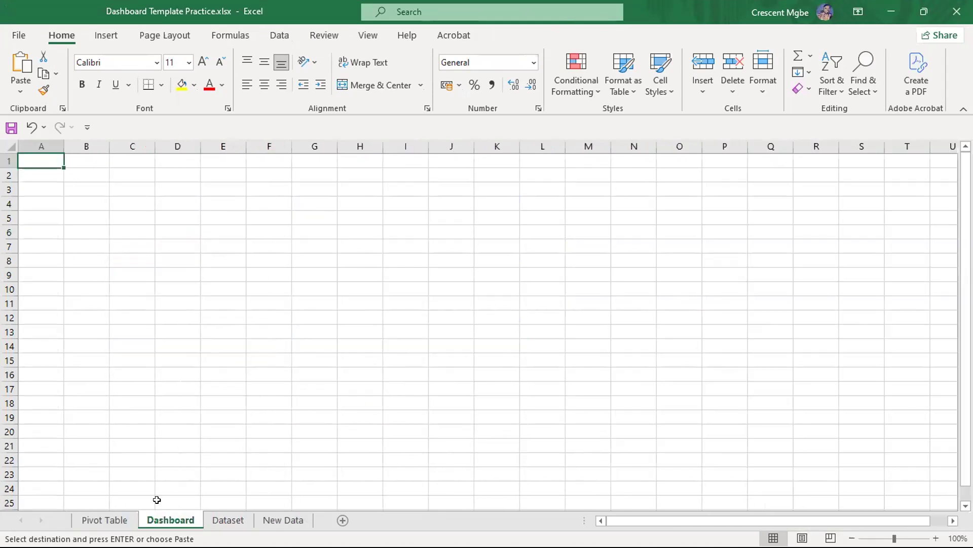
{"action": "left_click", "coordinate": [203, 246]}
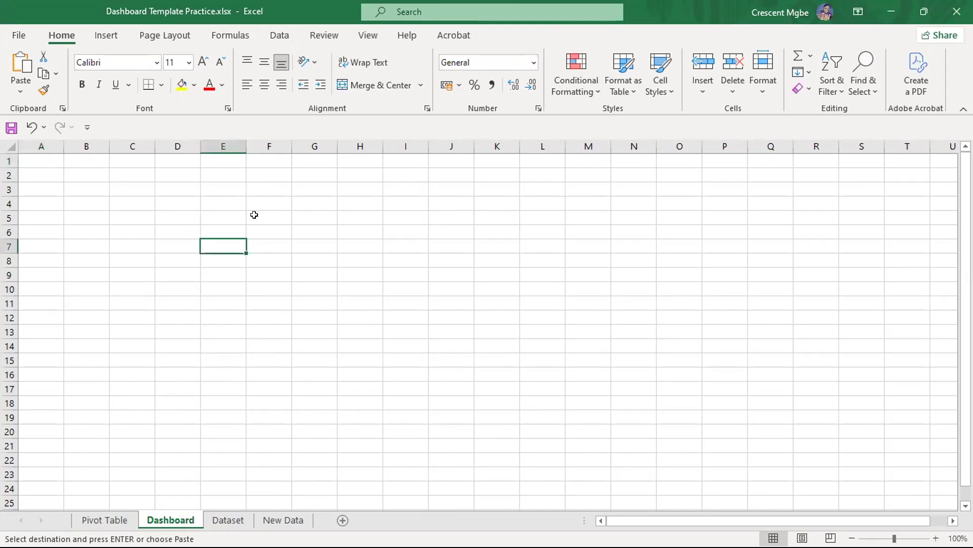
{"action": "left_click", "coordinate": [302, 220]}
{"action": "left_click", "coordinate": [448, 233]}
{"action": "left_click", "coordinate": [283, 265]}
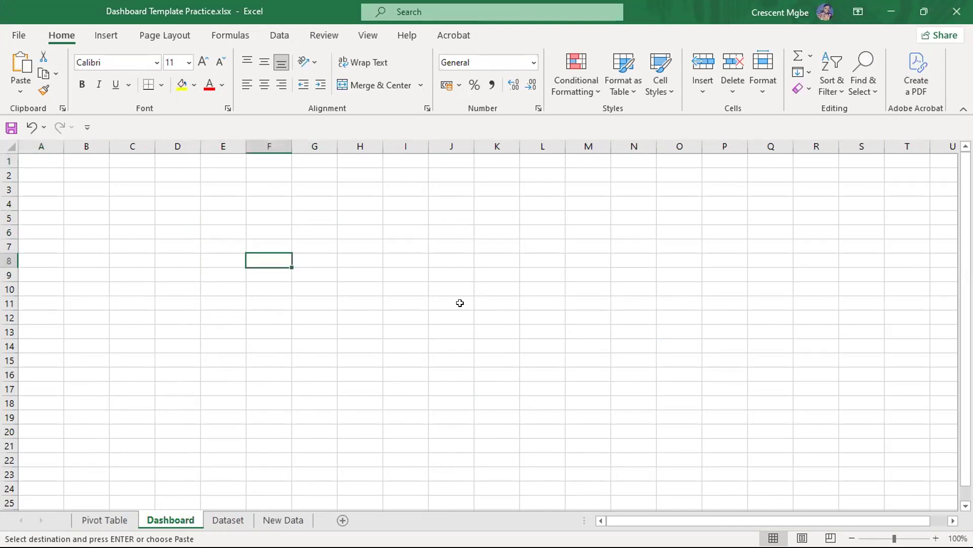
{"action": "left_click", "coordinate": [361, 253]}
{"action": "left_click", "coordinate": [504, 233]}
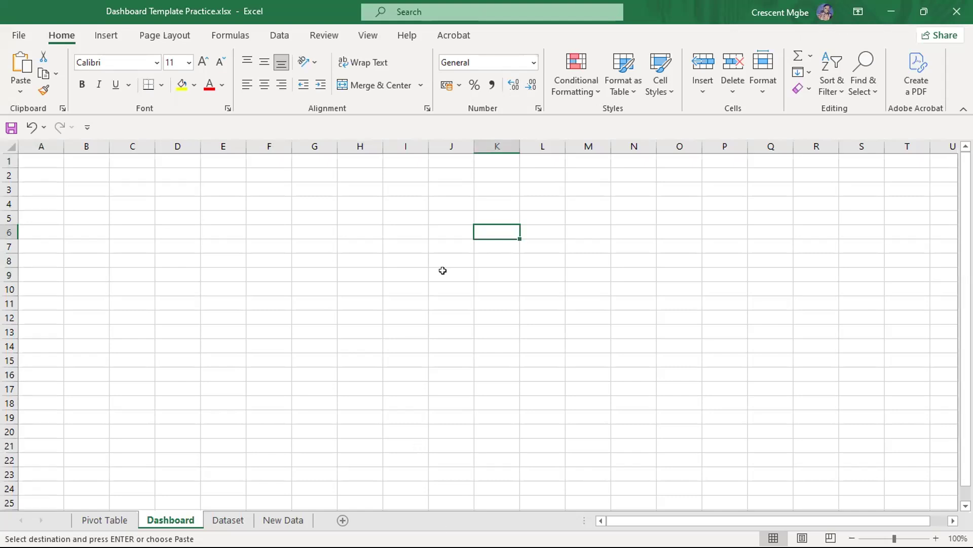
{"action": "left_click_drag", "start_coordinate": [259, 258], "coordinate": [882, 257]}
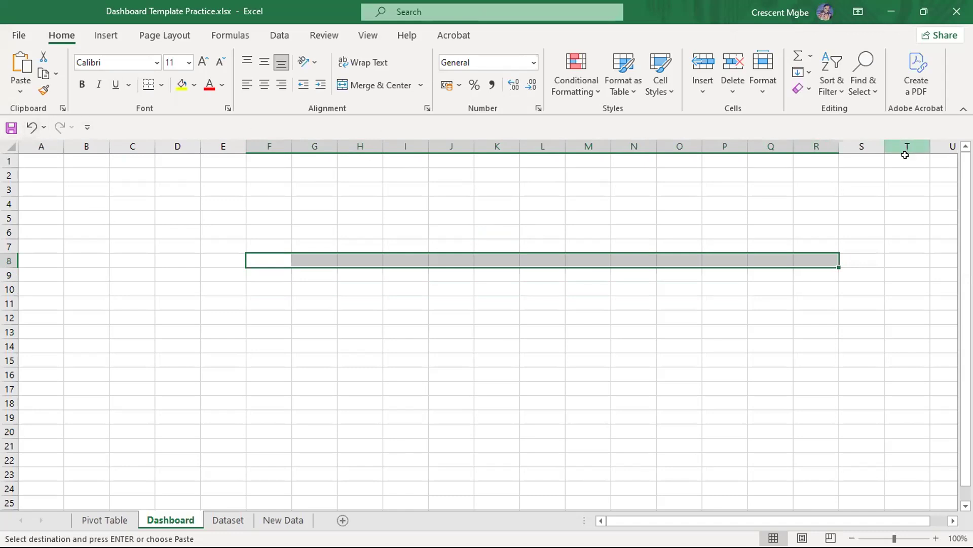
Hide the row and column headings and the gridlines on the Dashboard sheet, keeping the formula bar hidden.
{"action": "left_click", "coordinate": [368, 36]}
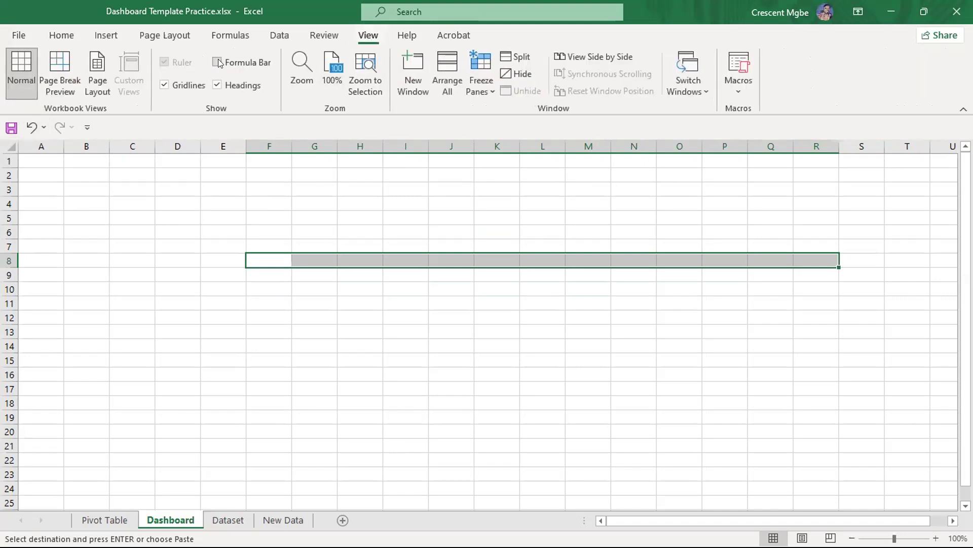
{"action": "left_click", "coordinate": [218, 62]}
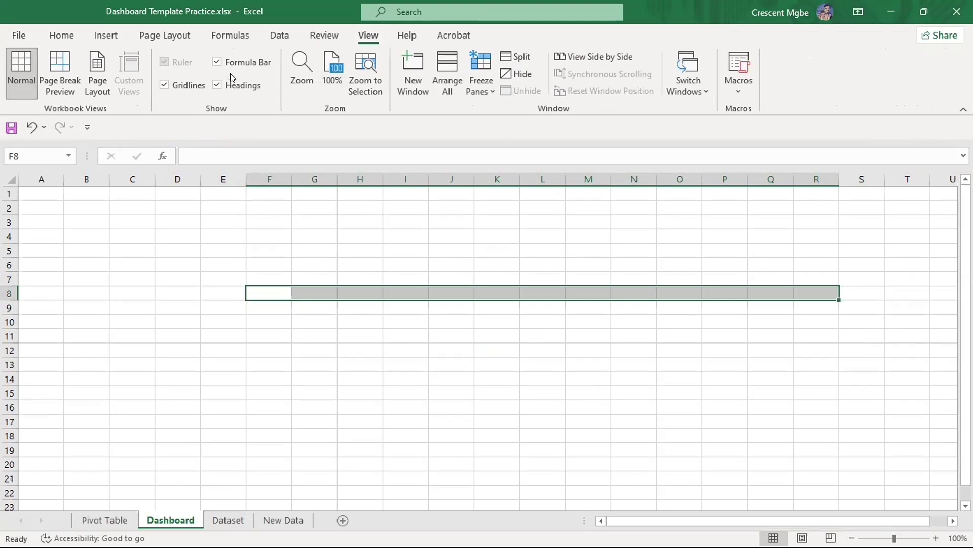
{"action": "left_click", "coordinate": [218, 62]}
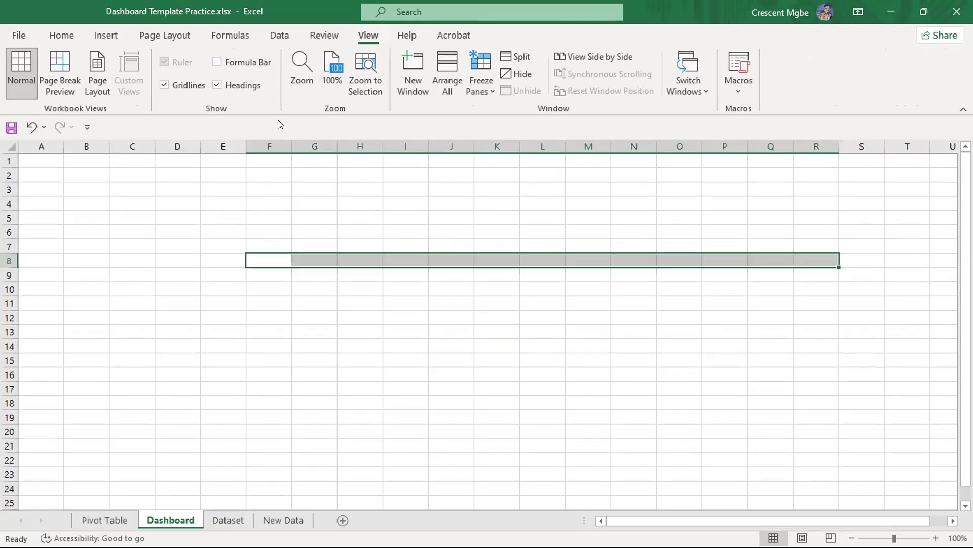
{"action": "left_click", "coordinate": [217, 85]}
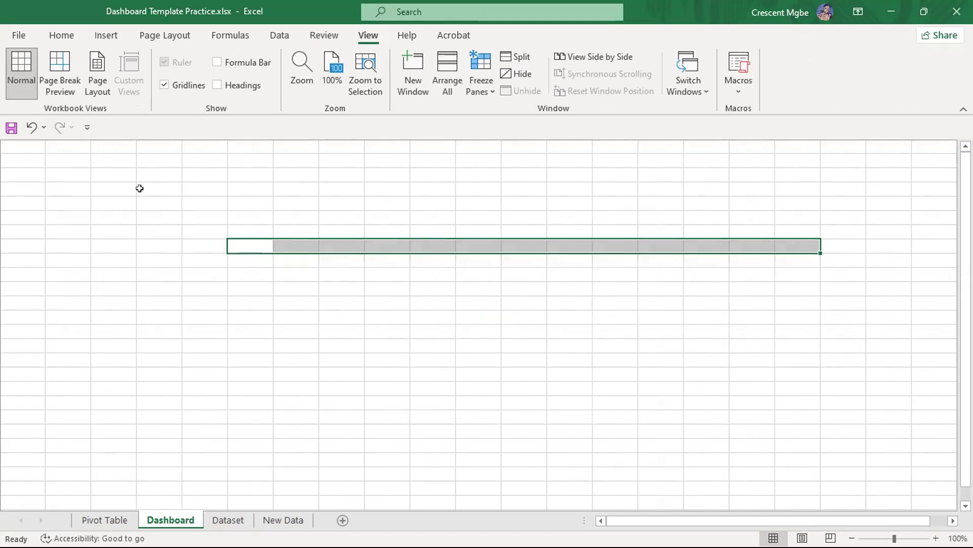
{"action": "left_click", "coordinate": [165, 85]}
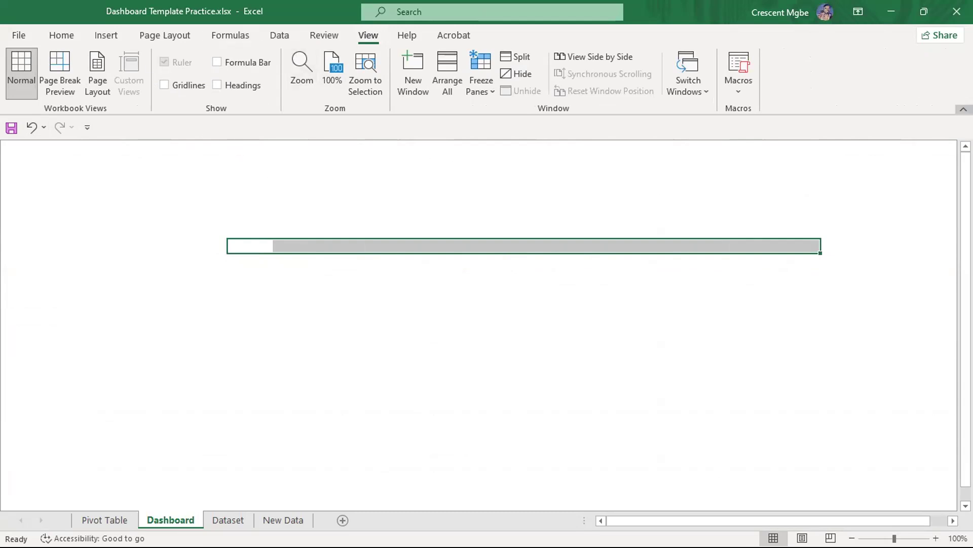
Collapse the ribbon to give the Dashboard sheet more working space.
{"action": "left_click", "coordinate": [963, 109]}
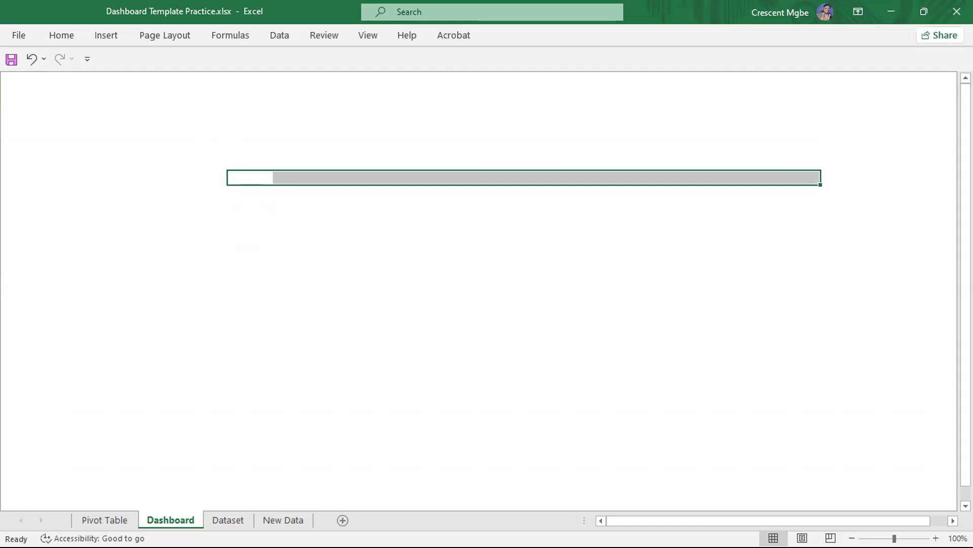
{"action": "left_click", "coordinate": [85, 59]}
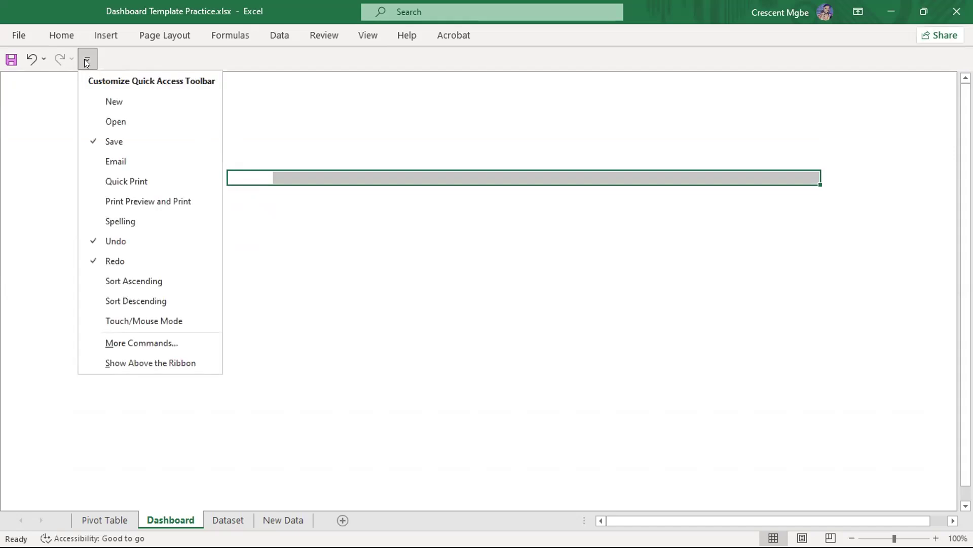
{"action": "left_click", "coordinate": [21, 85]}
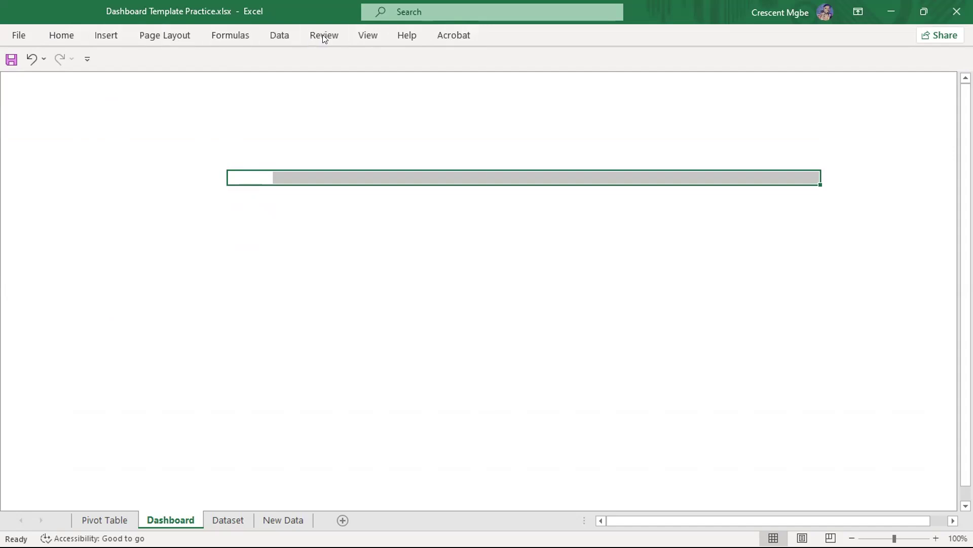
{"action": "left_click", "coordinate": [61, 37]}
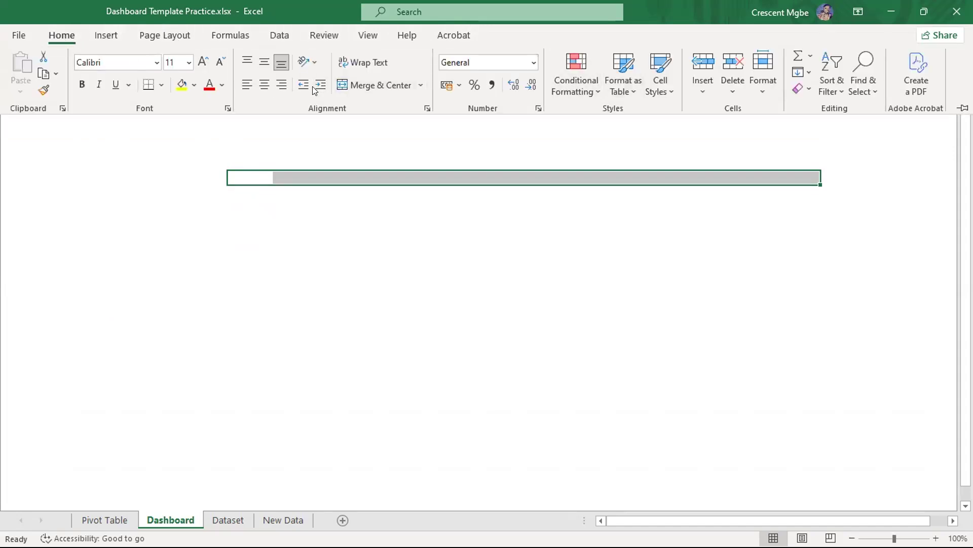
{"action": "left_click", "coordinate": [98, 40]}
{"action": "left_click", "coordinate": [252, 254]}
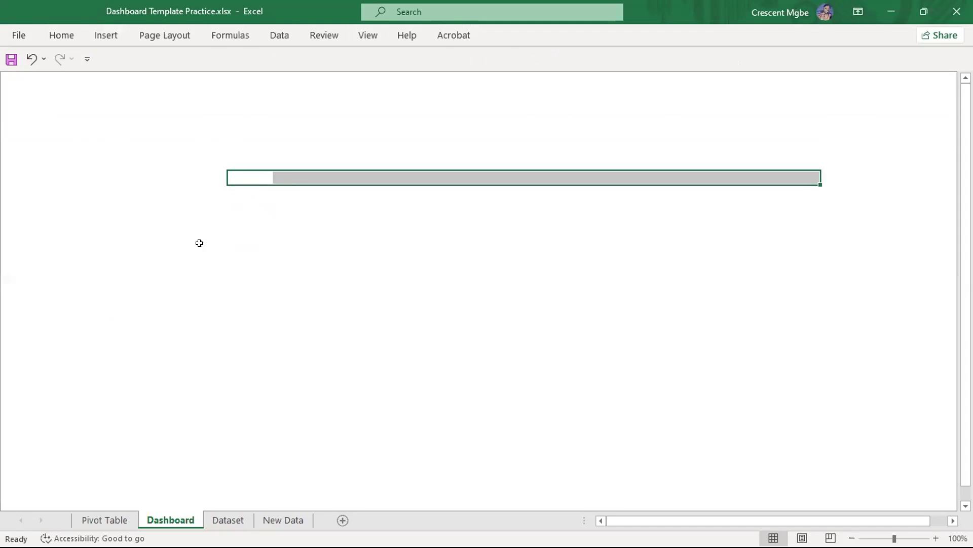
{"action": "left_click", "coordinate": [195, 245]}
{"action": "left_click", "coordinate": [203, 200]}
{"action": "left_click", "coordinate": [450, 217]}
{"action": "left_click", "coordinate": [692, 268]}
{"action": "left_click", "coordinate": [289, 200]}
{"action": "left_click", "coordinate": [144, 143]}
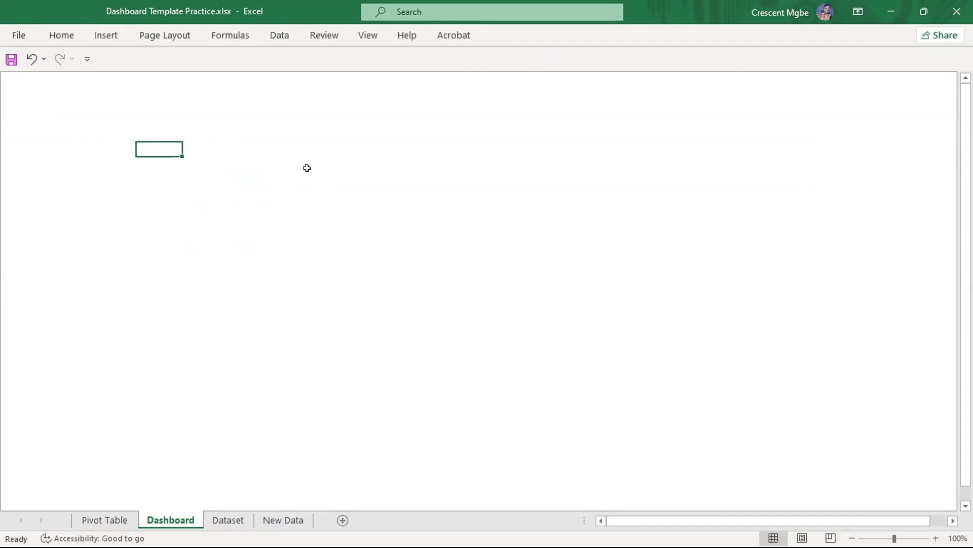
Review the pivot tables and the example dashboard layout in Chrome, and return to the Dashboard sheet in Excel.
{"action": "left_click", "coordinate": [96, 518]}
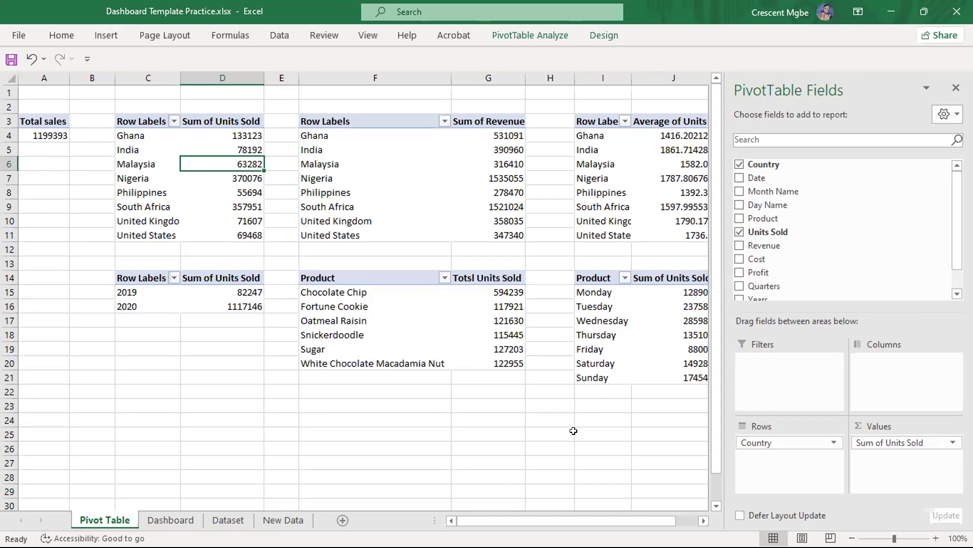
{"action": "key", "text": "super+Tab"}
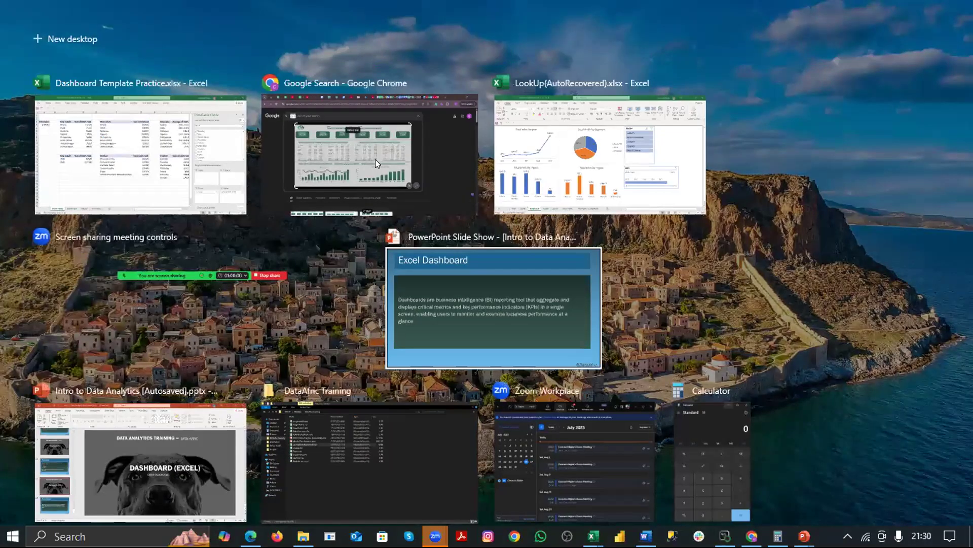
{"action": "left_click", "coordinate": [375, 160]}
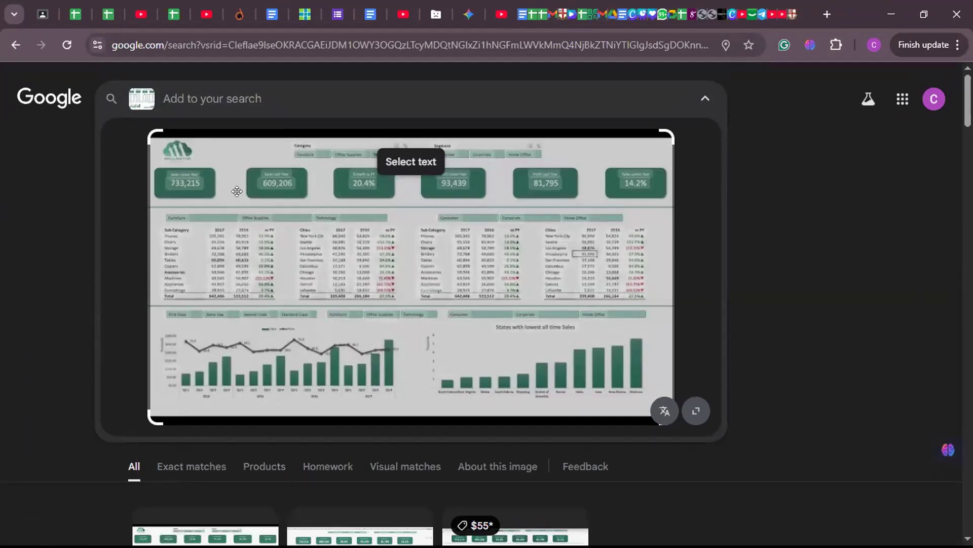
{"action": "key", "text": "super+Tab"}
{"action": "left_click", "coordinate": [400, 157]}
{"action": "left_click", "coordinate": [170, 519]}
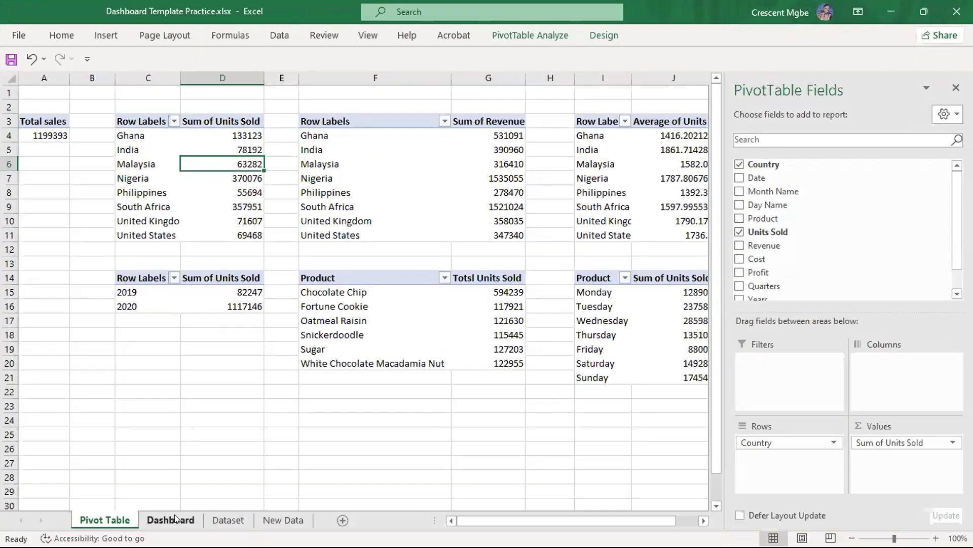
Draw a rectangle about 2.4 cm wide and 1.5 cm high in the upper-left corner of the Dashboard sheet.
{"action": "left_click", "coordinate": [350, 165]}
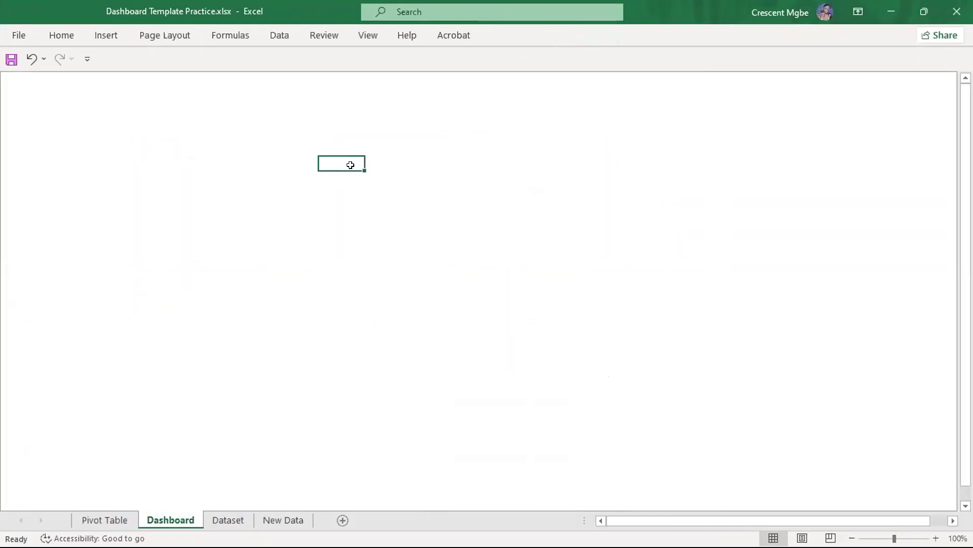
{"action": "left_click", "coordinate": [107, 31]}
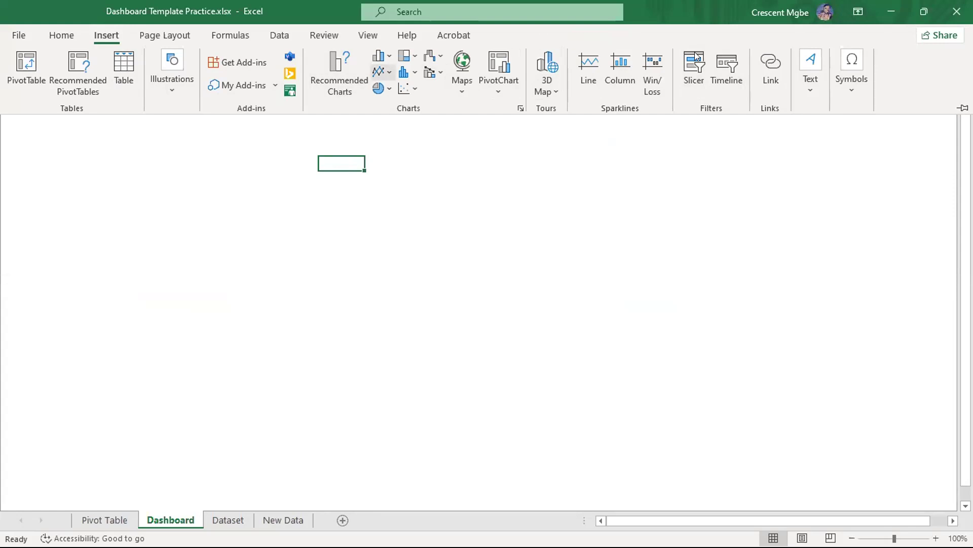
{"action": "left_click", "coordinate": [172, 84]}
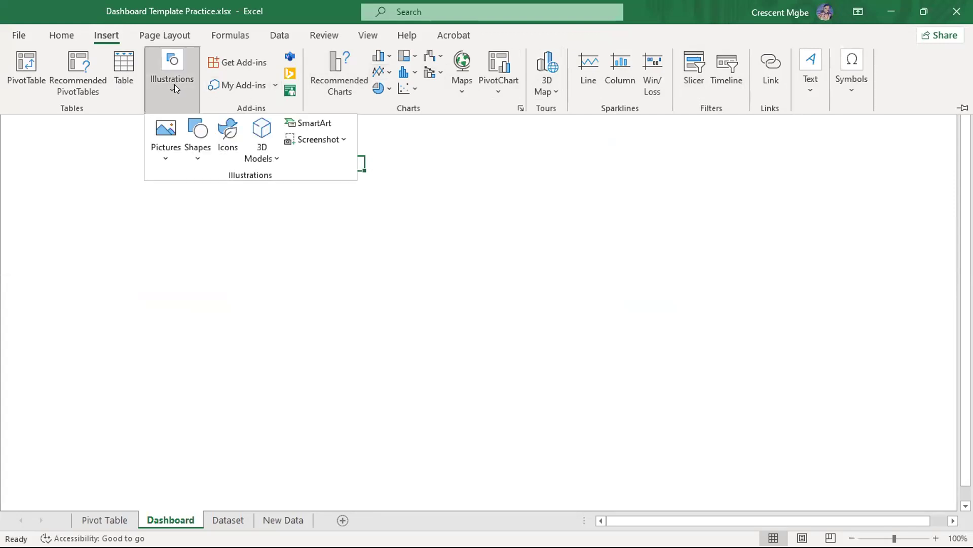
{"action": "left_click", "coordinate": [197, 143]}
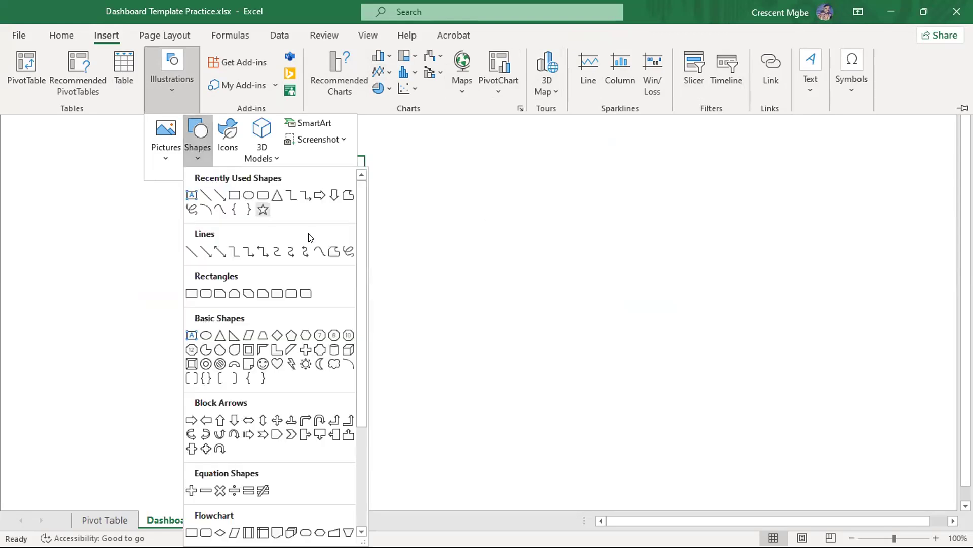
{"action": "left_click", "coordinate": [233, 196]}
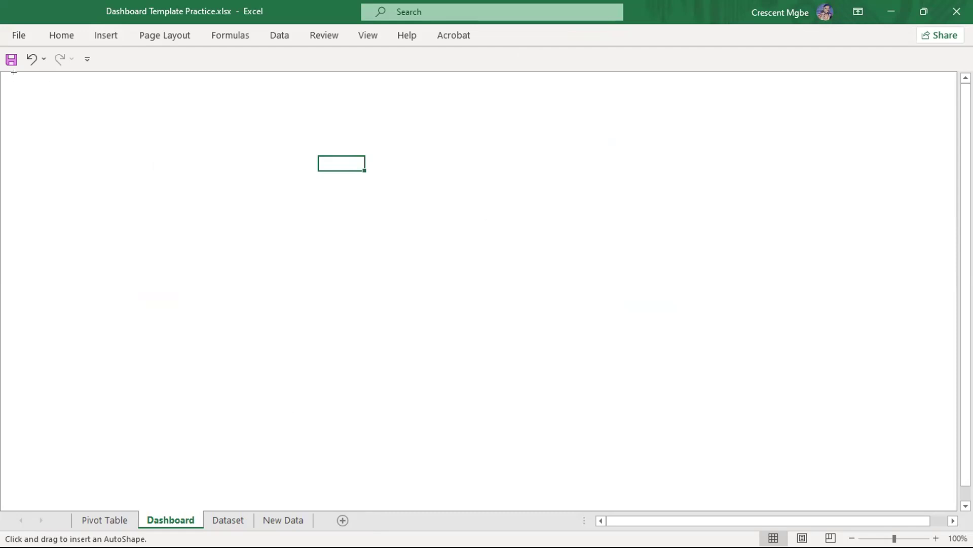
{"action": "left_click_drag", "start_coordinate": [18, 78], "coordinate": [76, 113]}
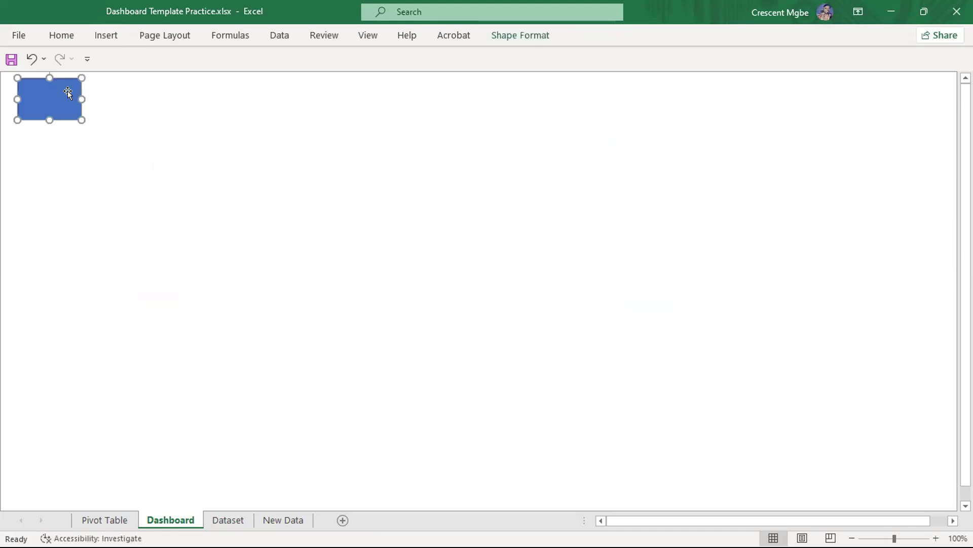
Duplicate the small rectangle and stretch the copy beside it into a banner about 24.2 cm wide.
{"action": "key", "text": "ctrl+d"}
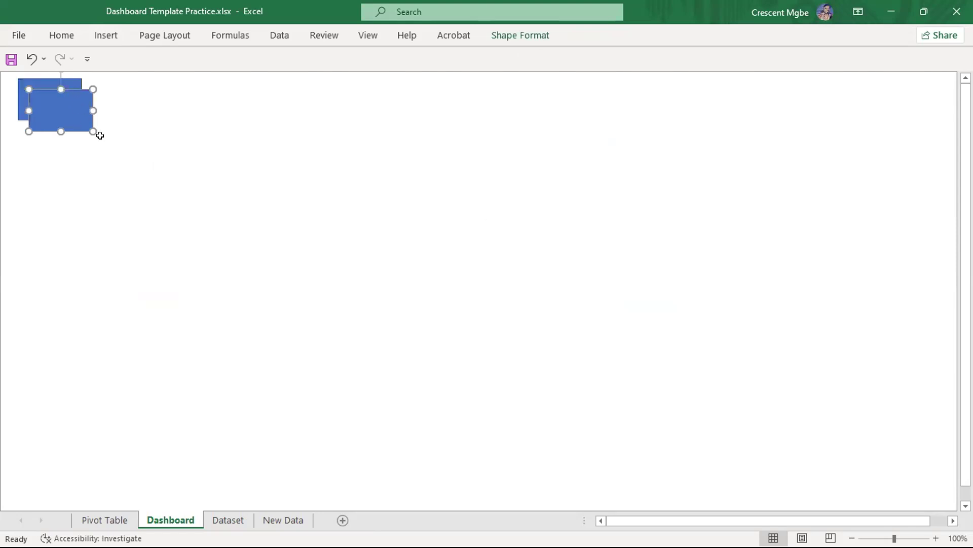
{"action": "left_click_drag", "start_coordinate": [76, 98], "coordinate": [741, 99]}
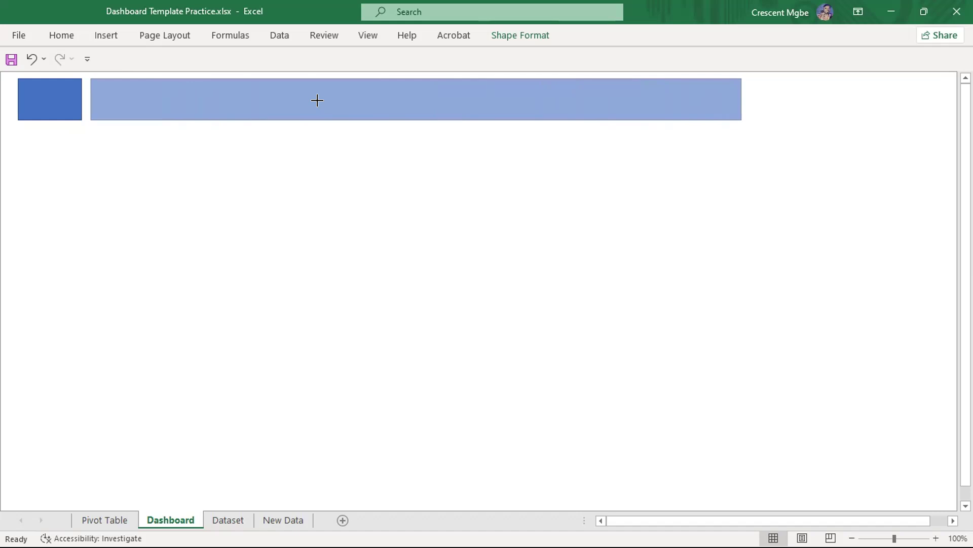
{"action": "left_click", "coordinate": [429, 231]}
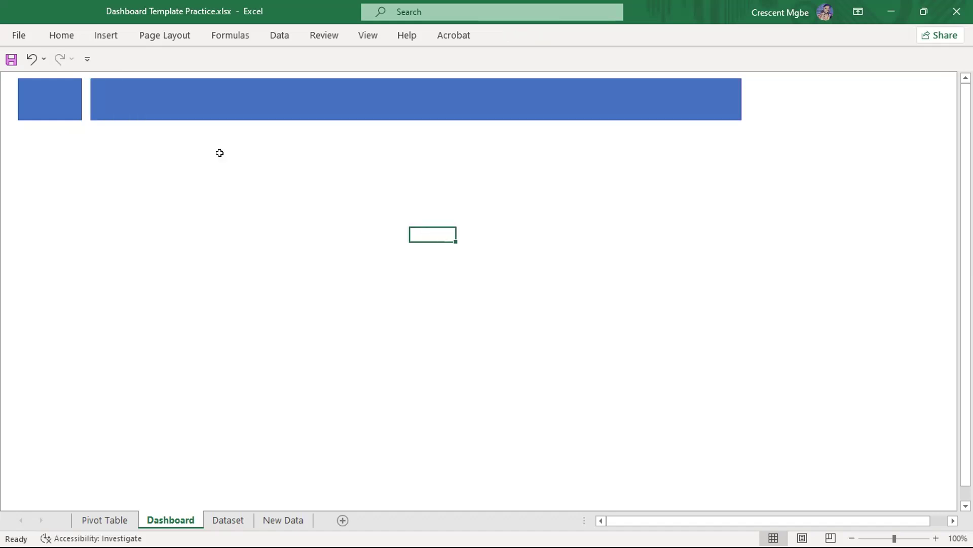
{"action": "left_click", "coordinate": [135, 100]}
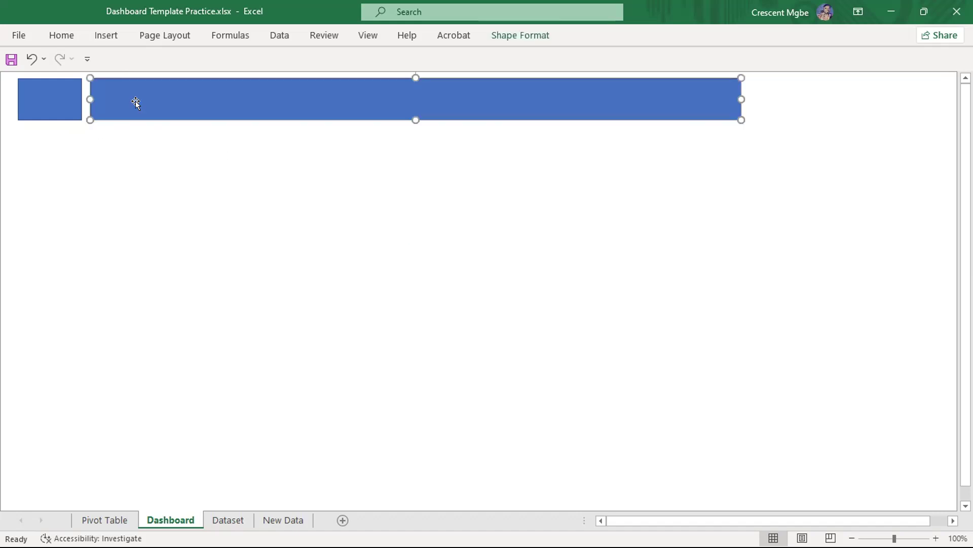
Pin the ribbon so that it stays open while formatting the dashboard shapes.
{"action": "left_click", "coordinate": [65, 90]}
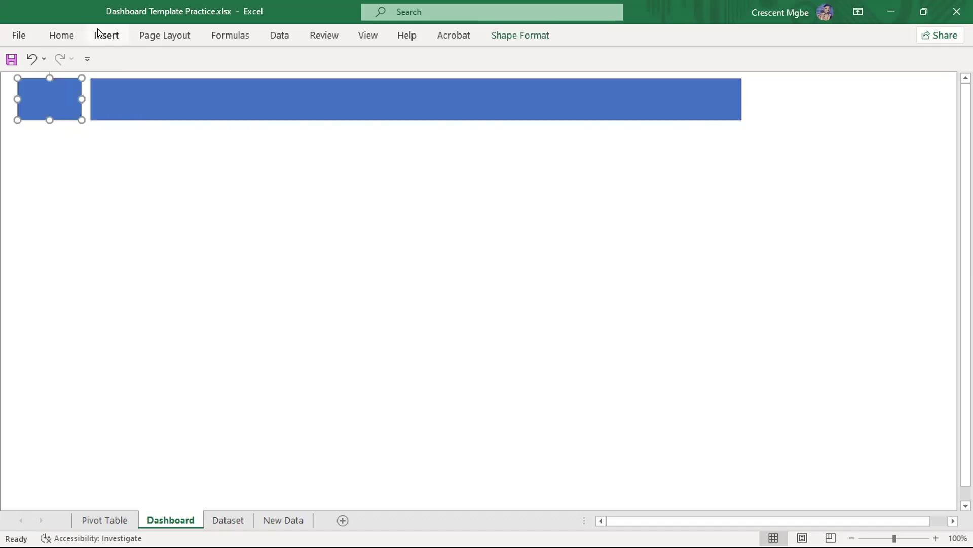
{"action": "left_click", "coordinate": [519, 37]}
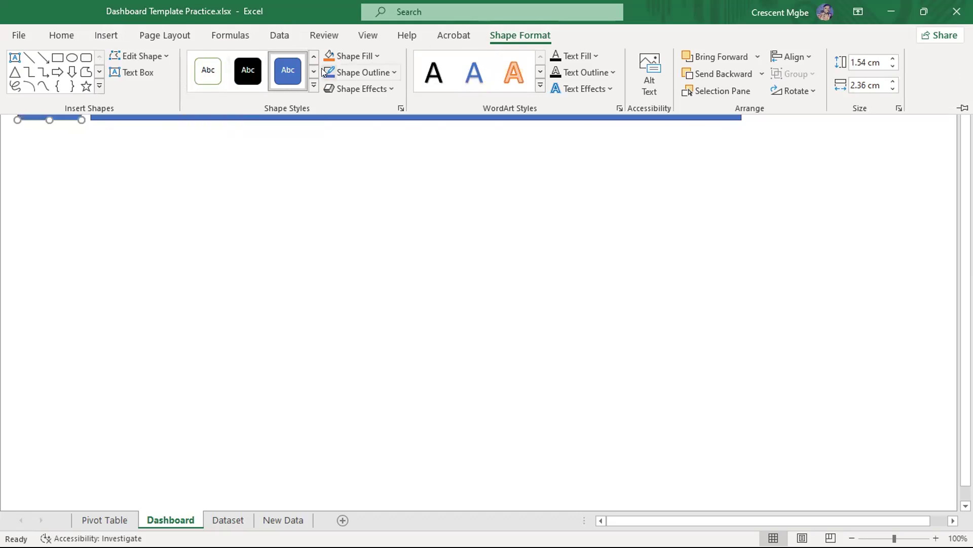
{"action": "left_click", "coordinate": [141, 211]}
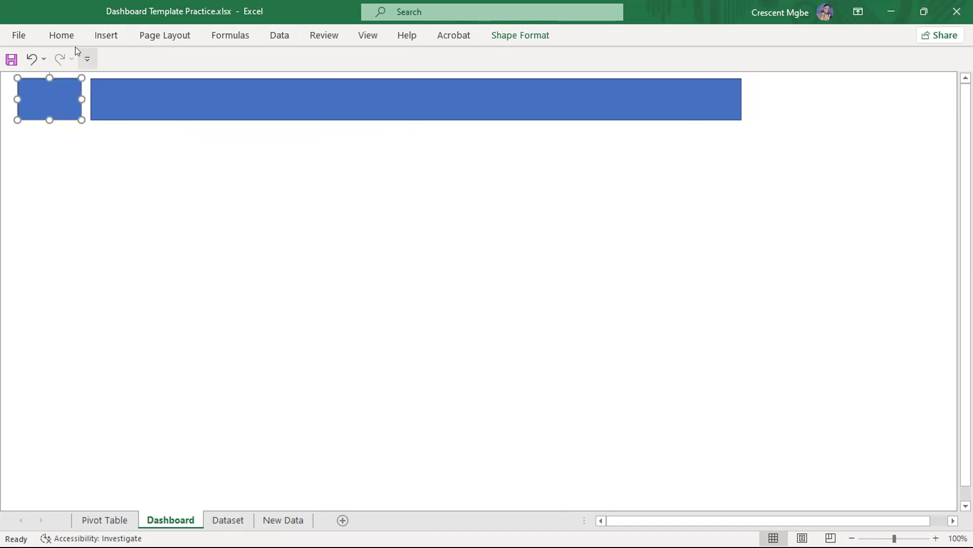
{"action": "left_click", "coordinate": [61, 36]}
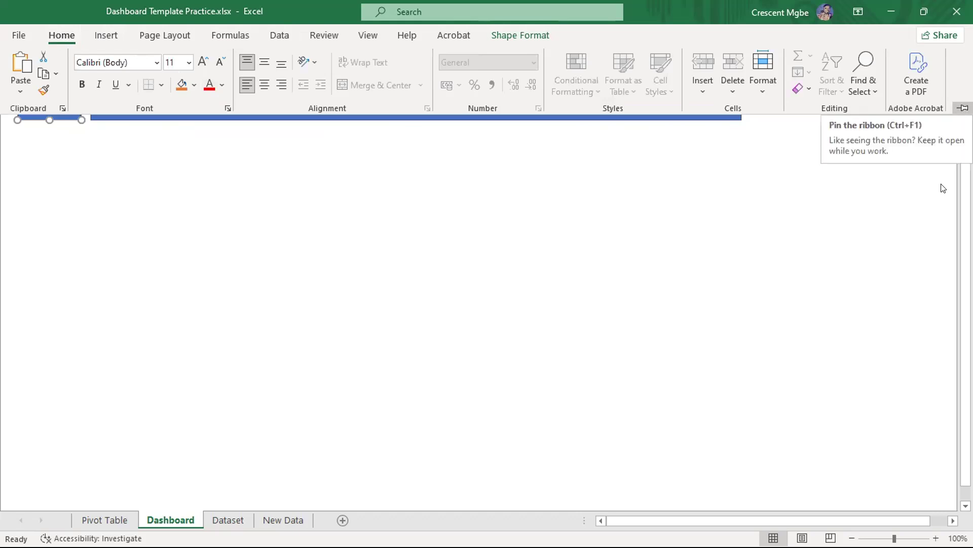
{"action": "key", "text": "ctrl+F1"}
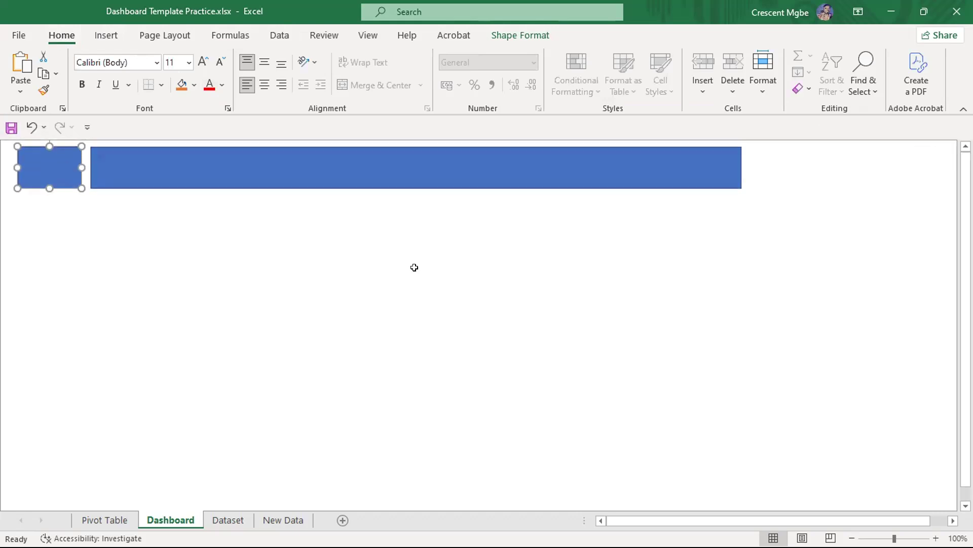
{"action": "left_click", "coordinate": [414, 267]}
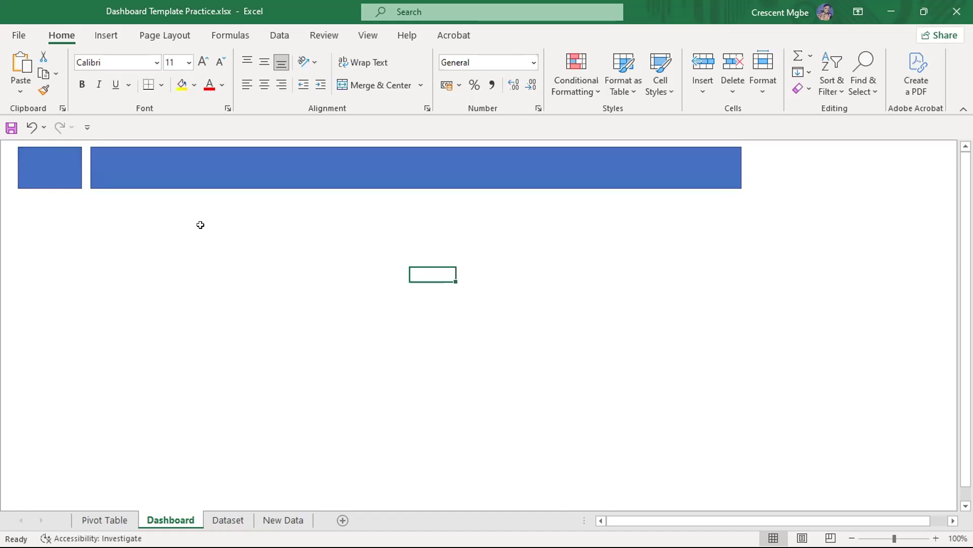
Fill the small rectangle with the light gray theme color and give it a black outline.
{"action": "left_click", "coordinate": [39, 169]}
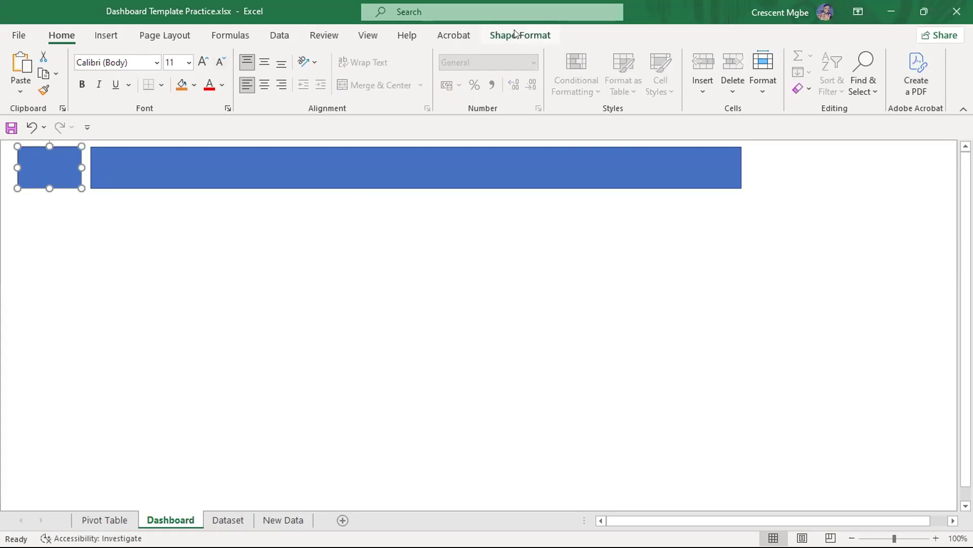
{"action": "left_click", "coordinate": [531, 34]}
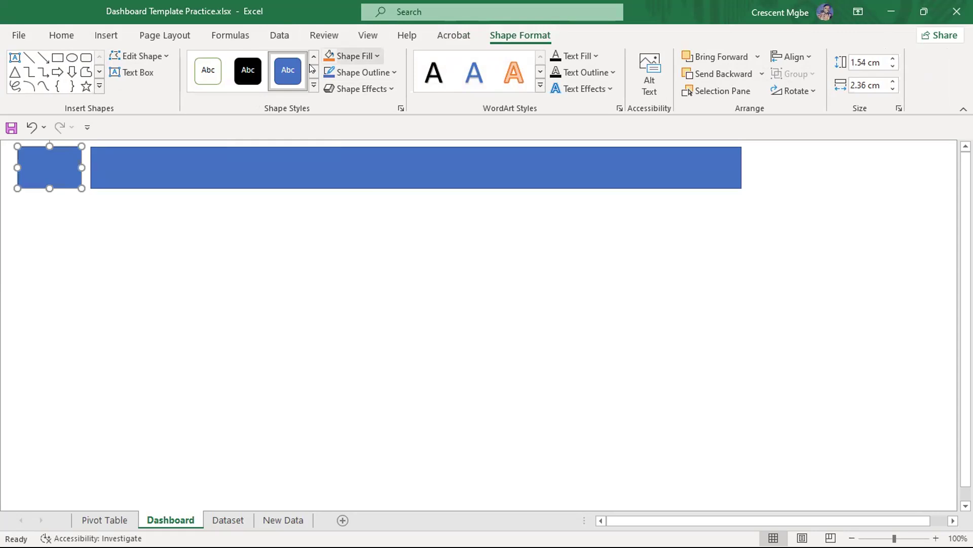
{"action": "left_click", "coordinate": [355, 56]}
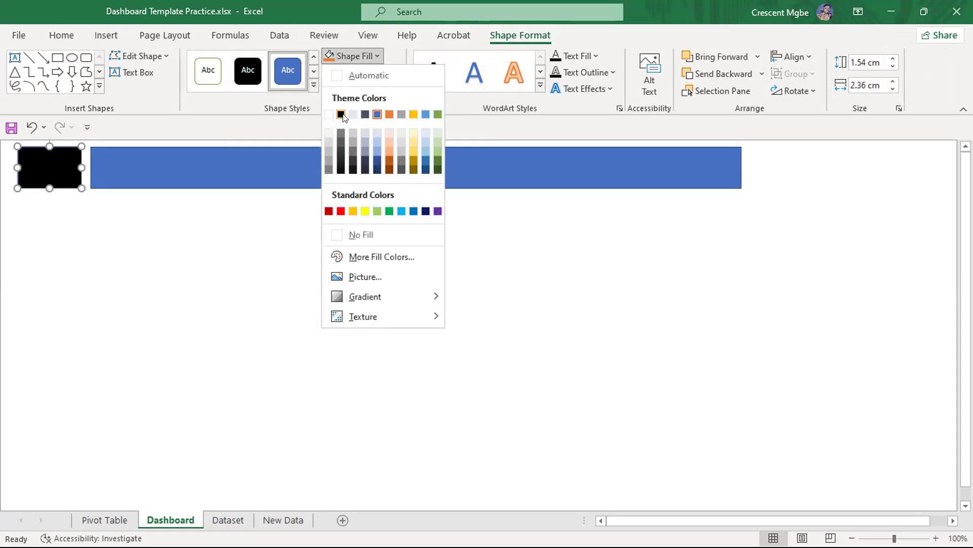
{"action": "left_click", "coordinate": [353, 115]}
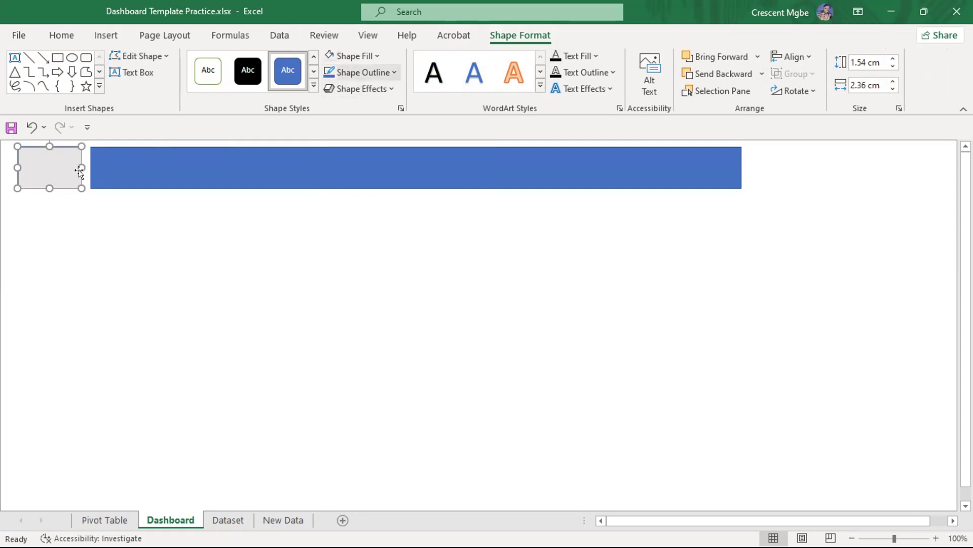
{"action": "left_click", "coordinate": [362, 72]}
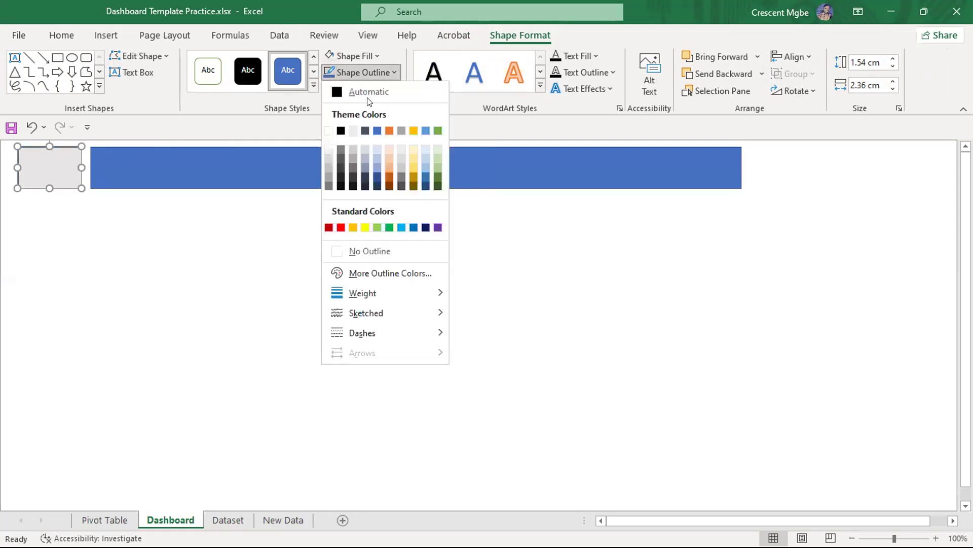
{"action": "left_click", "coordinate": [343, 131]}
{"action": "left_click", "coordinate": [460, 284]}
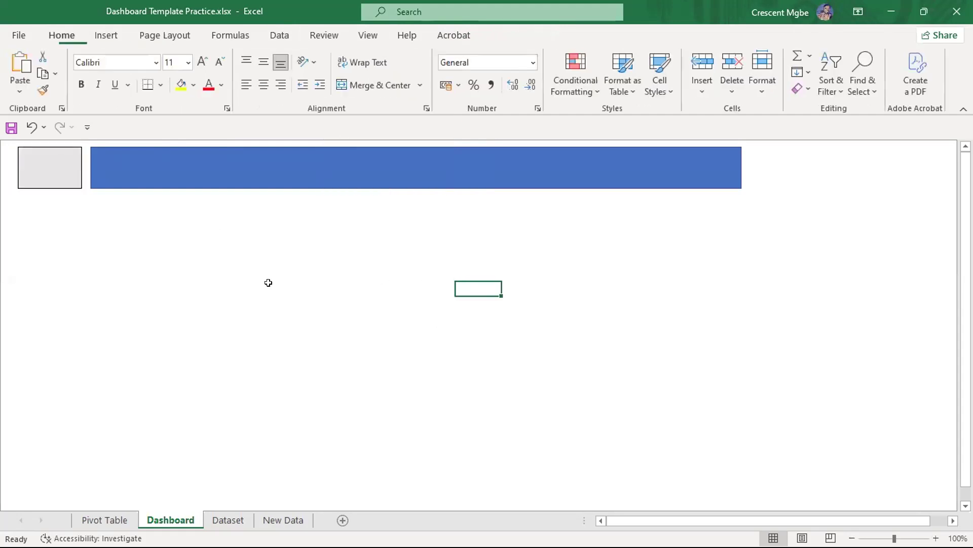
Apply a framed bevel effect, the third preset in the last bevel row, to the small gray rectangle.
{"action": "left_click", "coordinate": [40, 170]}
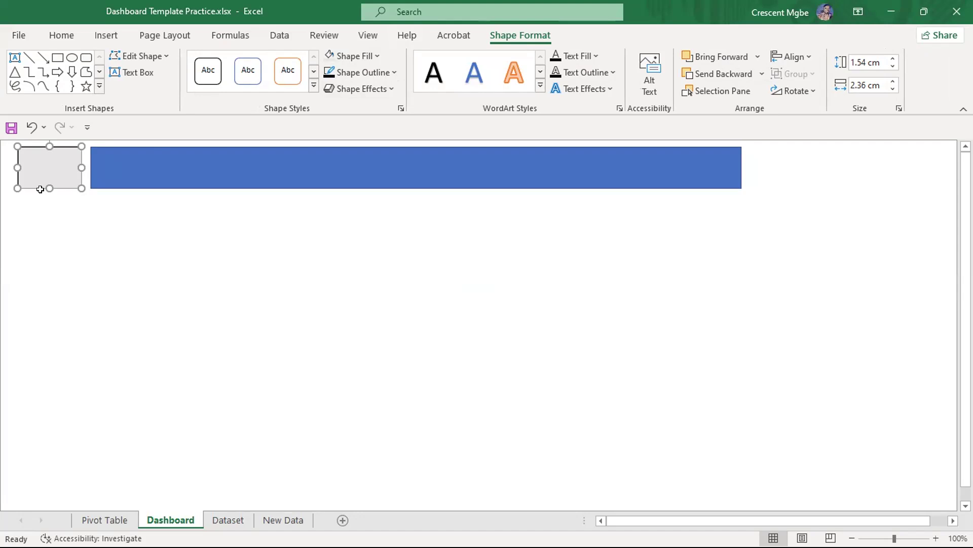
{"action": "left_click", "coordinate": [361, 89]}
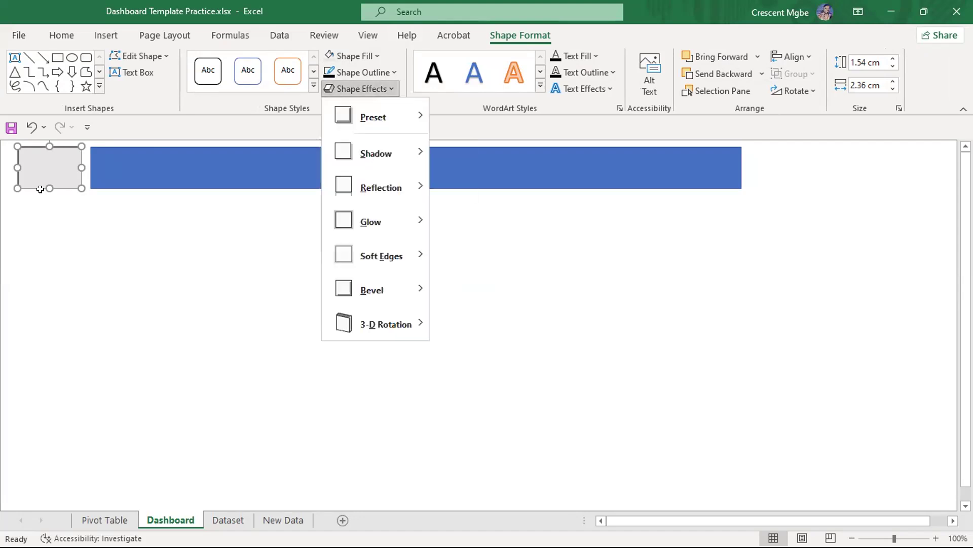
{"action": "mouse_move", "coordinate": [358, 108]}
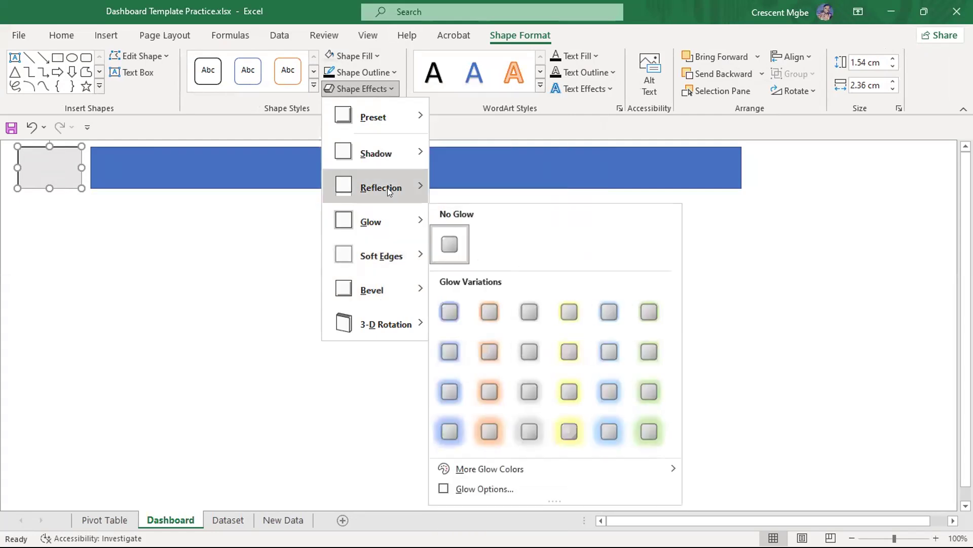
{"action": "mouse_move", "coordinate": [380, 153]}
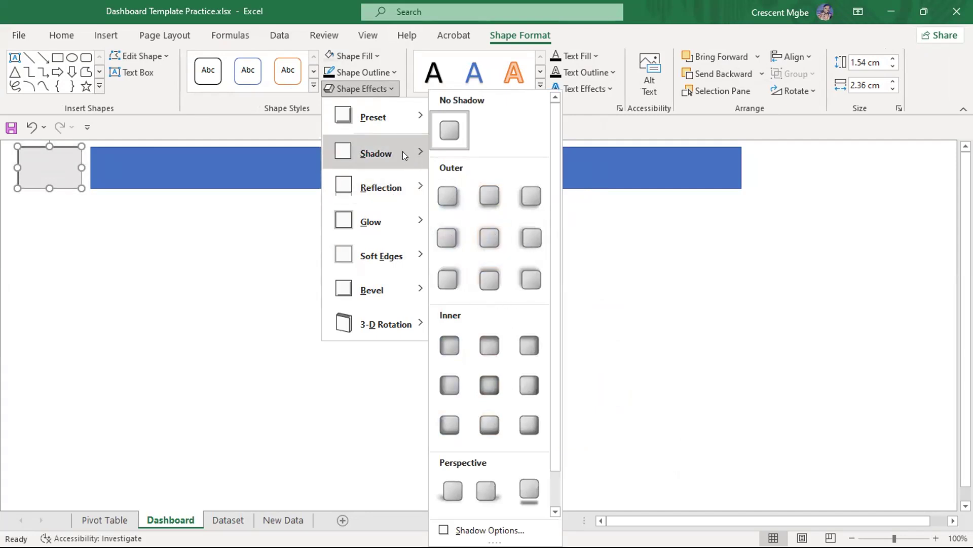
{"action": "mouse_move", "coordinate": [369, 292]}
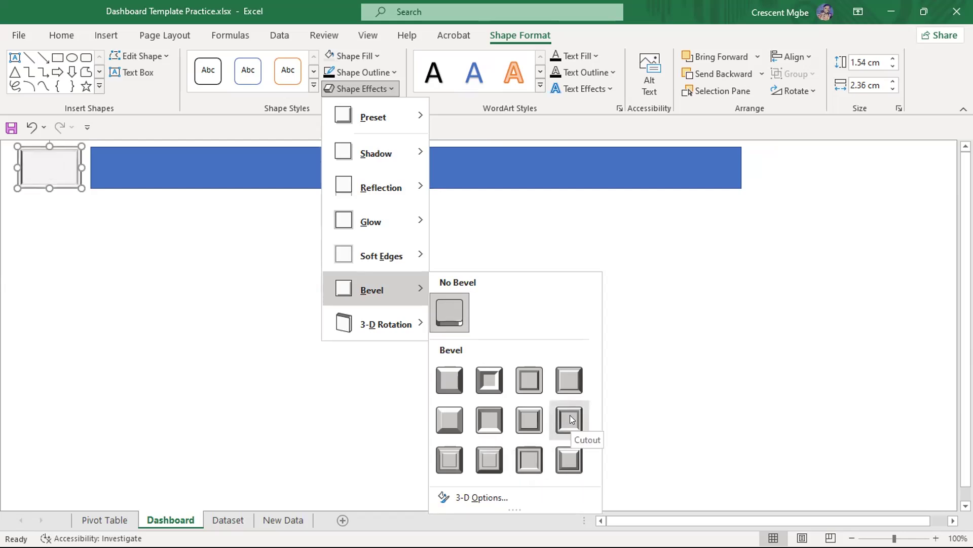
{"action": "left_click", "coordinate": [528, 460]}
{"action": "left_click", "coordinate": [231, 375]}
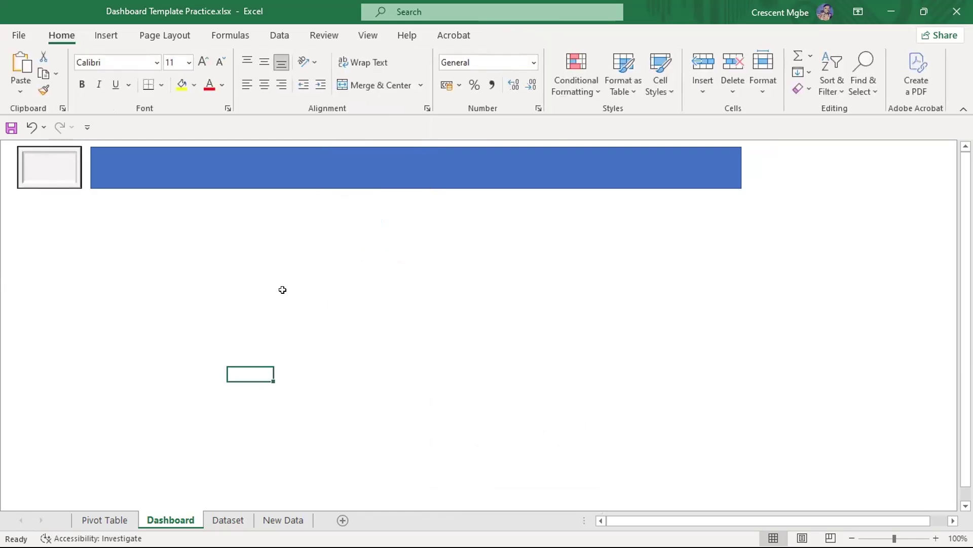
Delete the wide blue banner rectangle.
{"action": "left_click", "coordinate": [131, 167]}
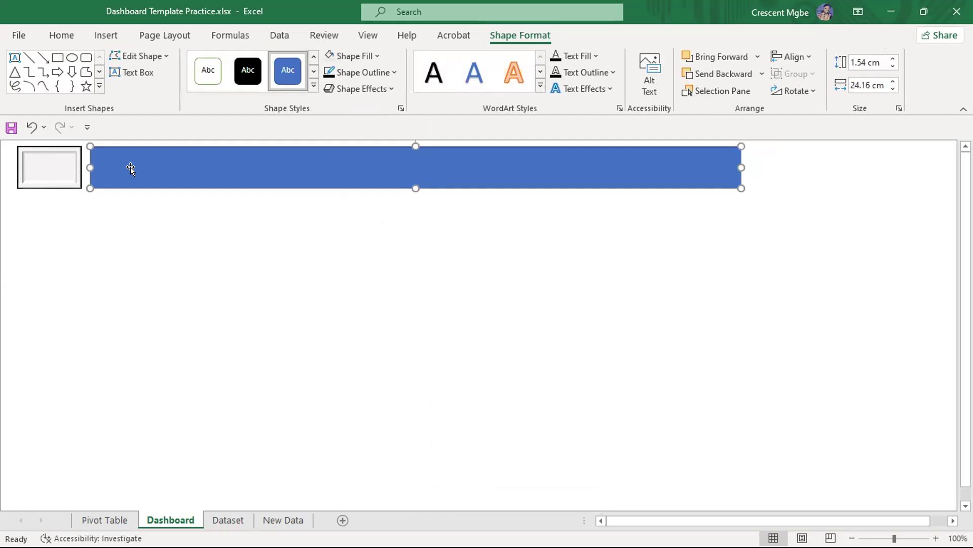
{"action": "key", "text": "Delete"}
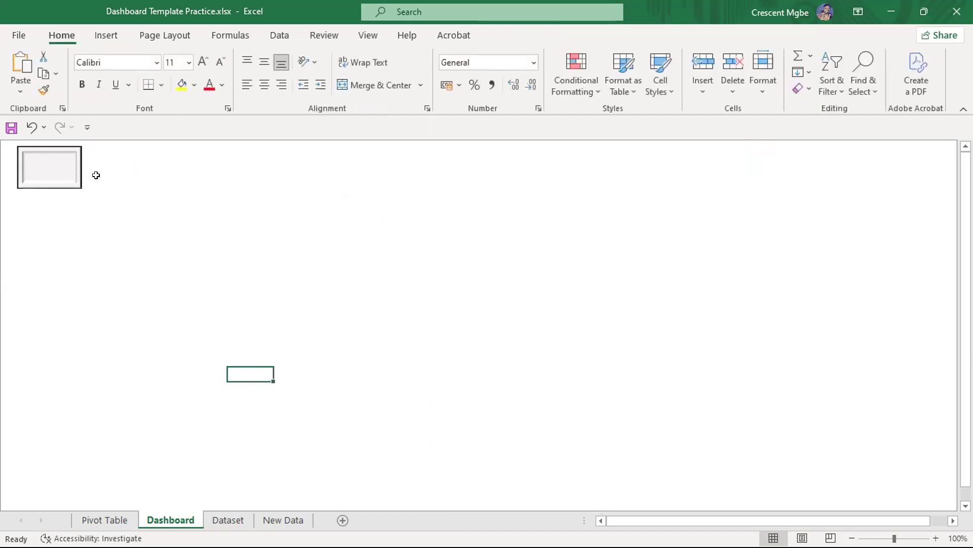
Copy the beveled gray rectangle, place the copy beside it at the same height, and widen it into a long header banner.
{"action": "left_click", "coordinate": [55, 167]}
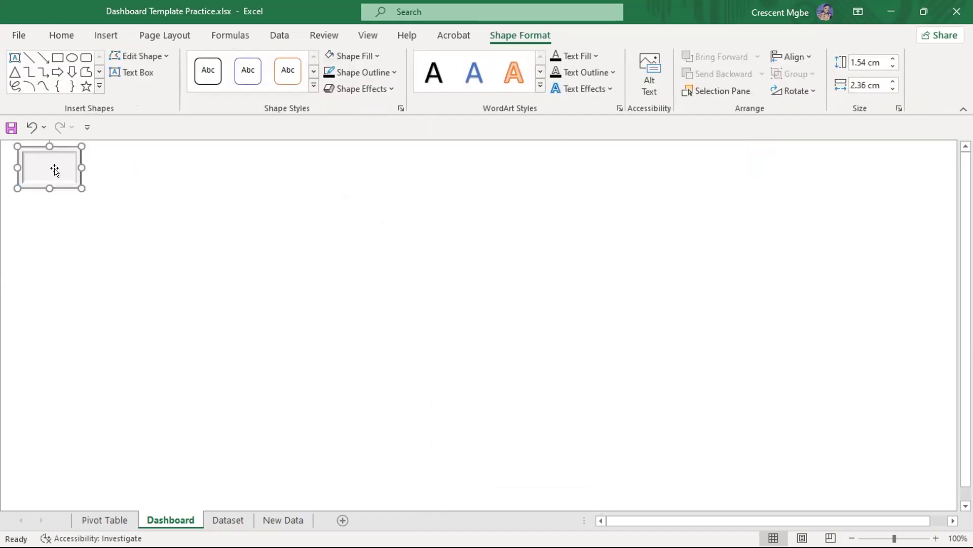
{"action": "right_click", "coordinate": [53, 160]}
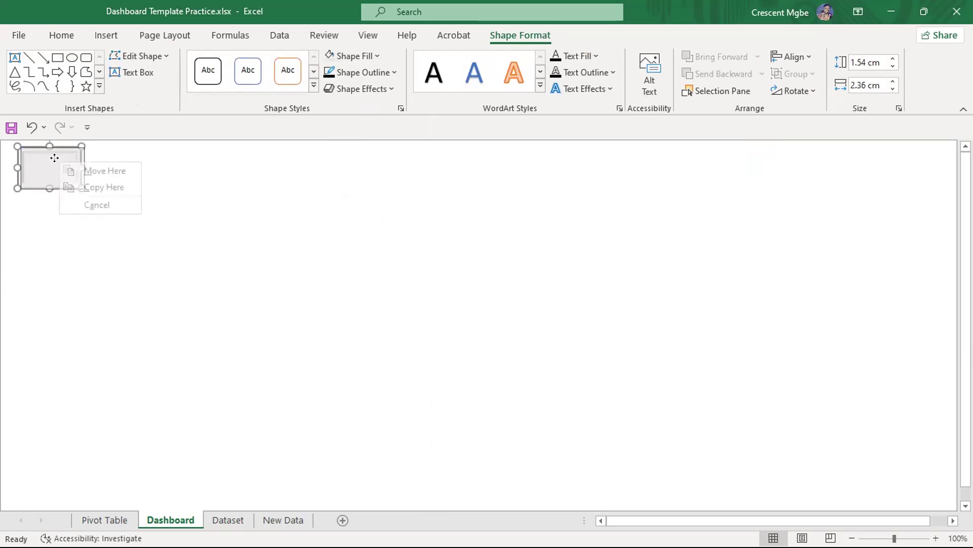
{"action": "left_click", "coordinate": [105, 192]}
{"action": "left_click", "coordinate": [157, 170]}
{"action": "right_click", "coordinate": [158, 170]}
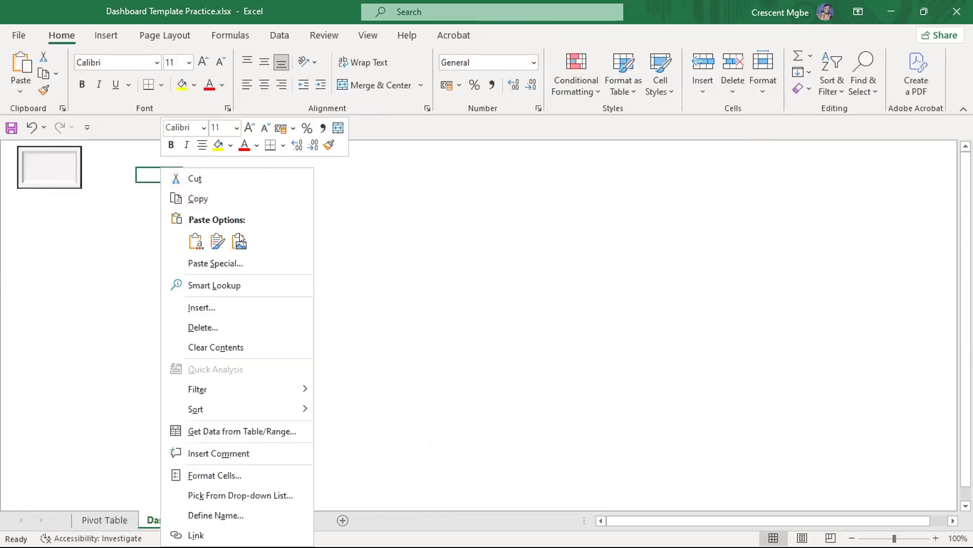
{"action": "left_click", "coordinate": [195, 242]}
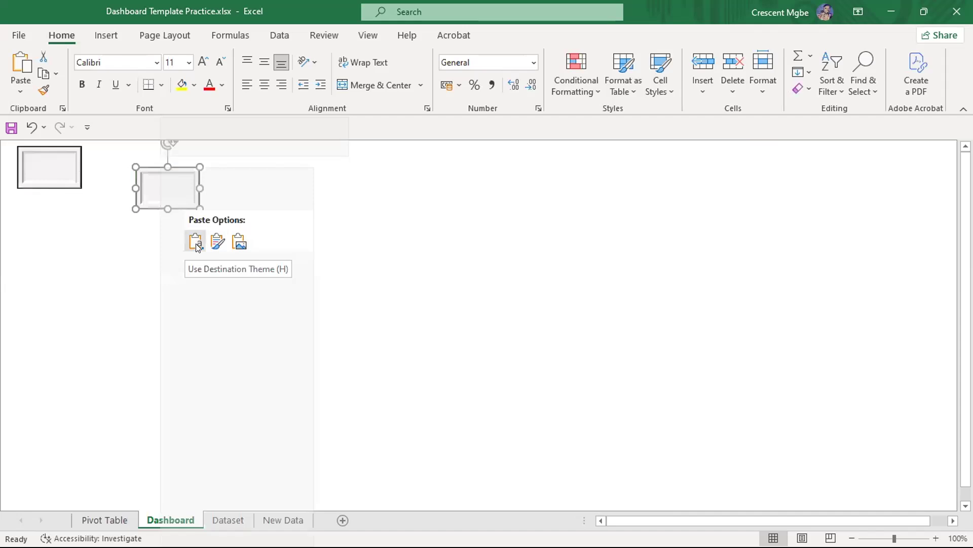
{"action": "left_click_drag", "start_coordinate": [156, 188], "coordinate": [804, 175]}
{"action": "left_click", "coordinate": [449, 257]}
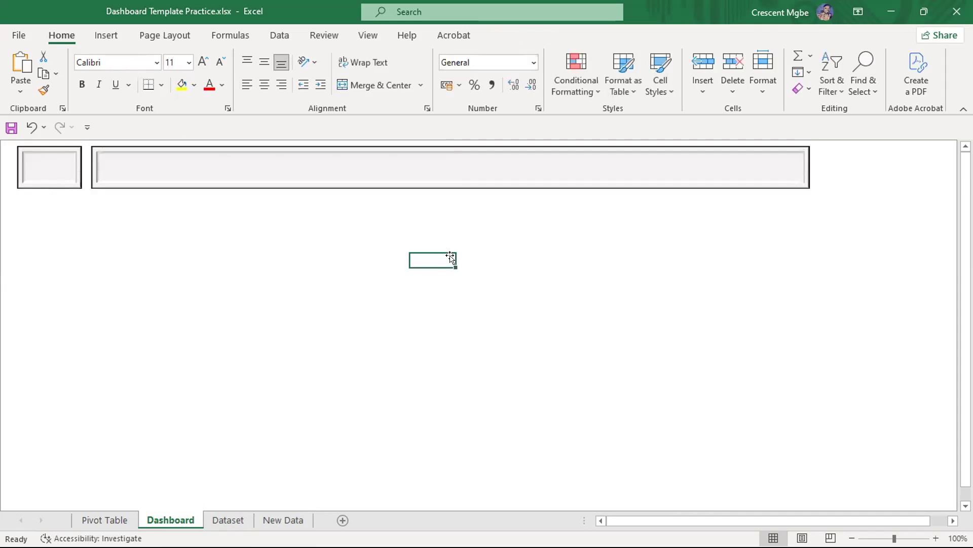
{"action": "left_click", "coordinate": [175, 169]}
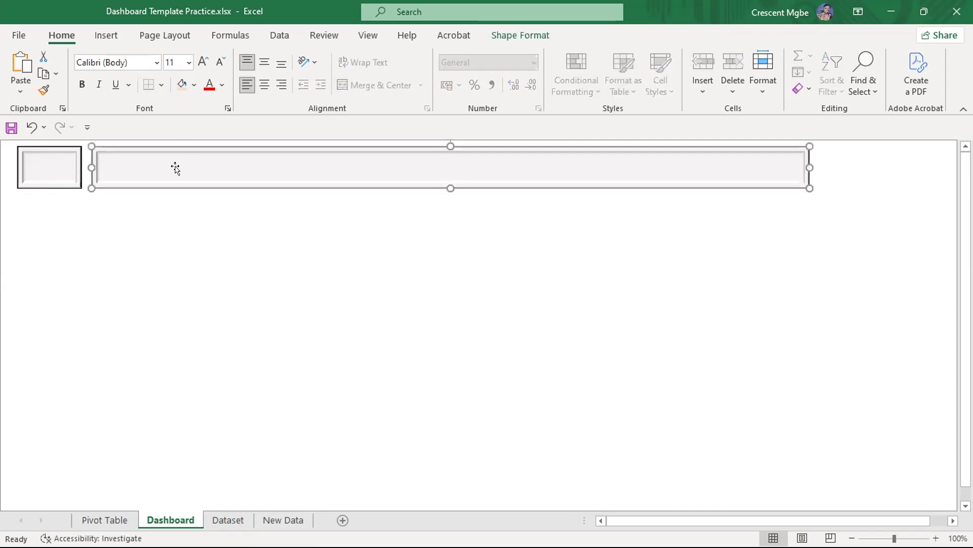
{"action": "left_click", "coordinate": [55, 160]}
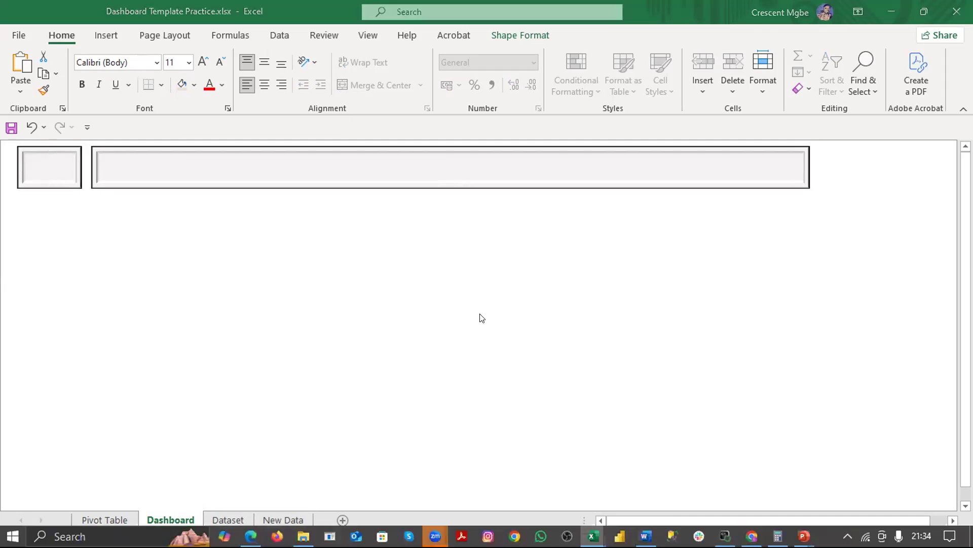
Switch to the Chrome window and search Google for "logo maker ai".
{"action": "key", "text": "super+Tab"}
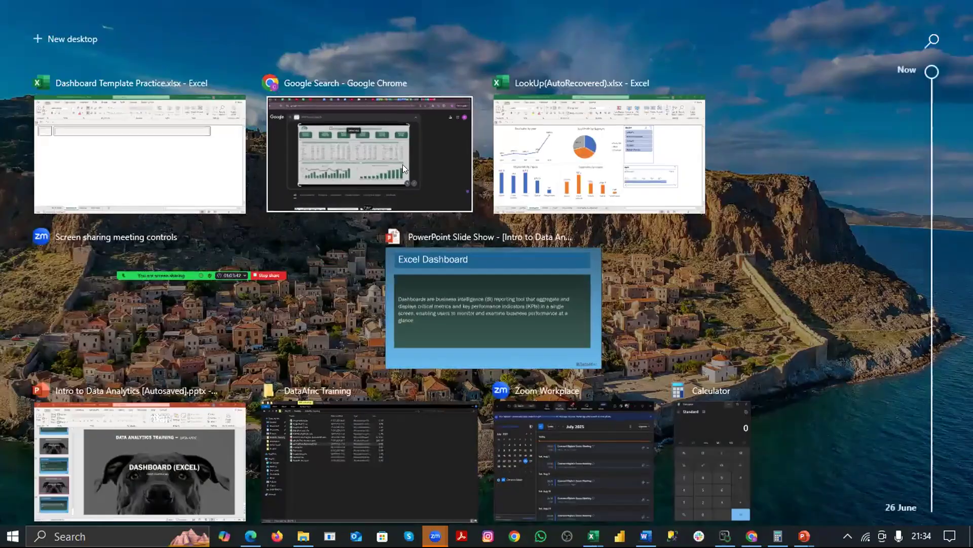
{"action": "left_click", "coordinate": [403, 164]}
{"action": "left_click", "coordinate": [302, 42]}
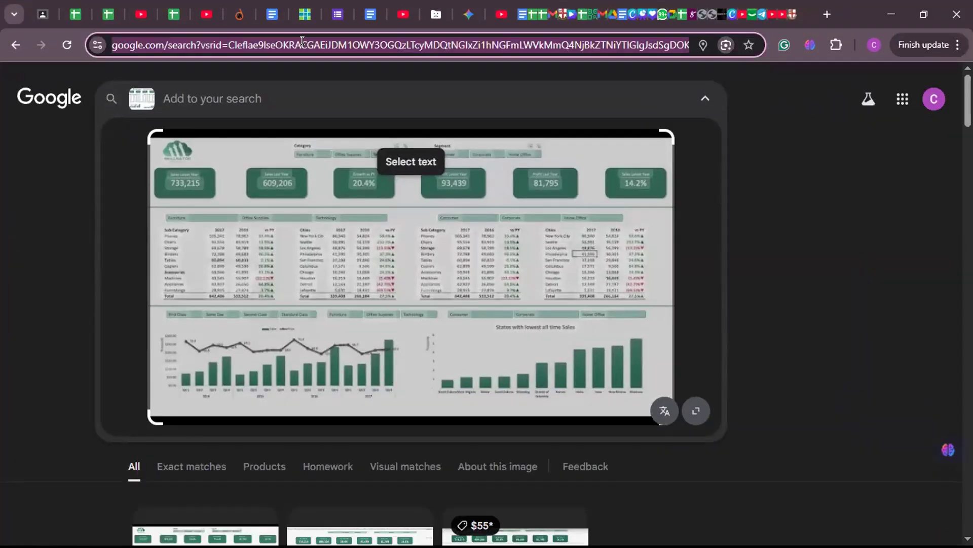
{"action": "type", "text": "logo"}
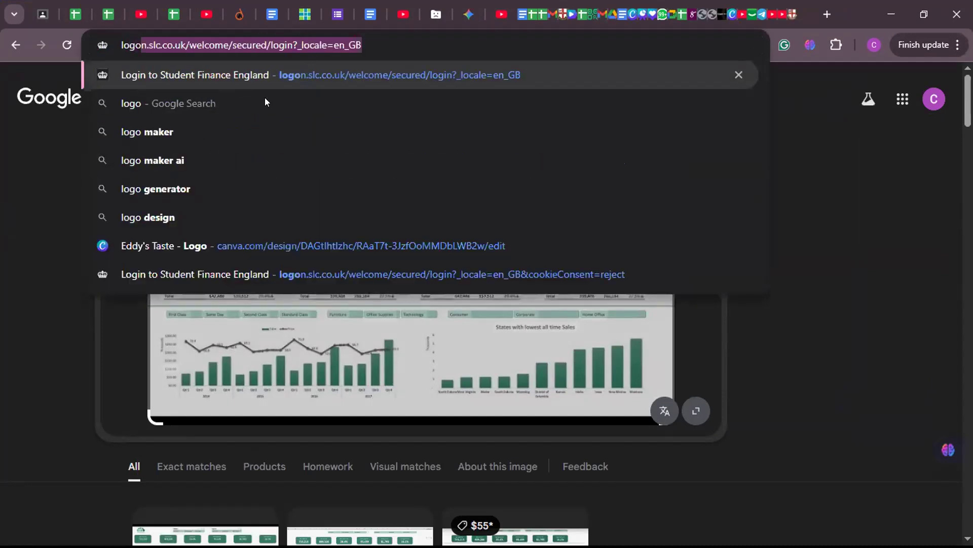
{"action": "left_click", "coordinate": [198, 161]}
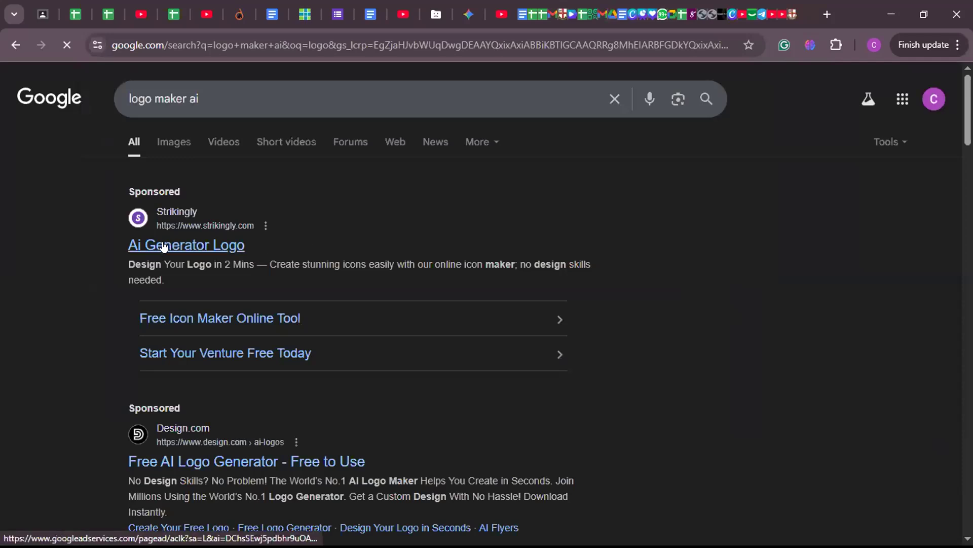
Examine Strikingly's AI logo maker page and the other logo generators in the search results.
{"action": "scroll", "coordinate": [325, 301], "scroll_direction": "down", "scroll_amount": 10}
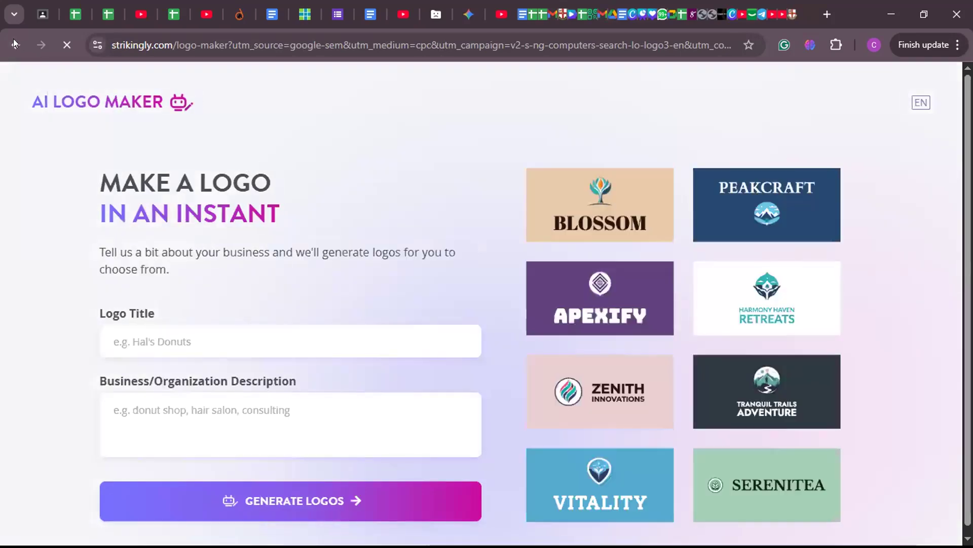
{"action": "key", "text": "alt+Left"}
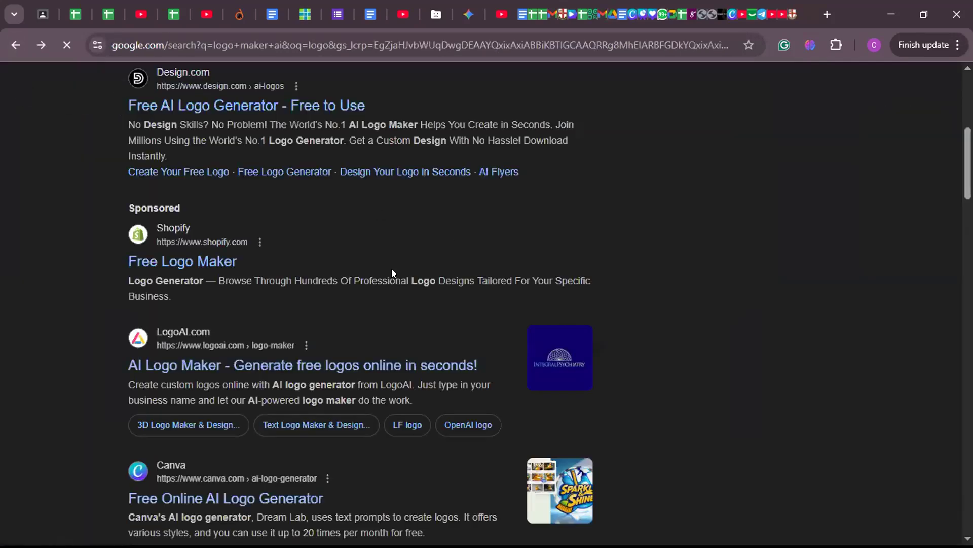
{"action": "scroll", "coordinate": [289, 265], "scroll_direction": "down", "scroll_amount": 10}
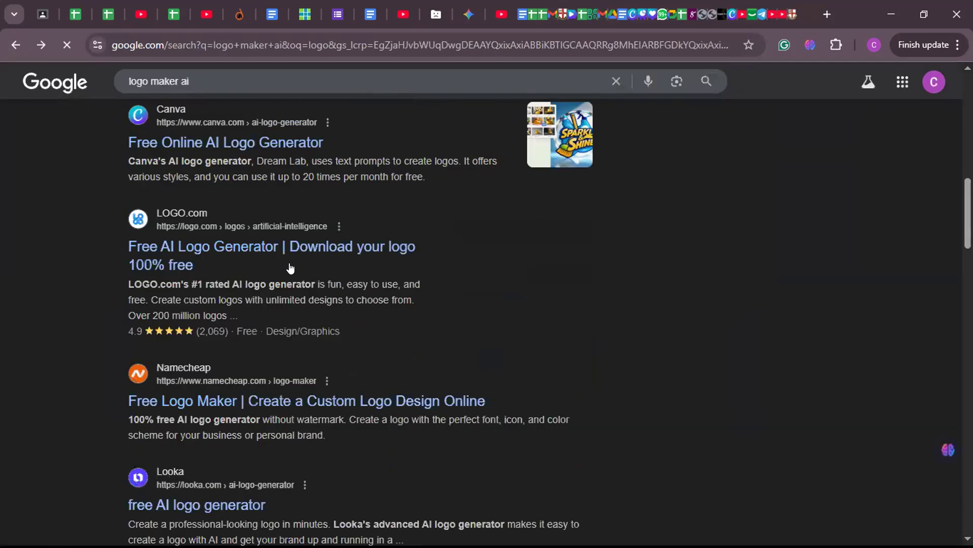
{"action": "scroll", "coordinate": [290, 266], "scroll_direction": "down", "scroll_amount": 4}
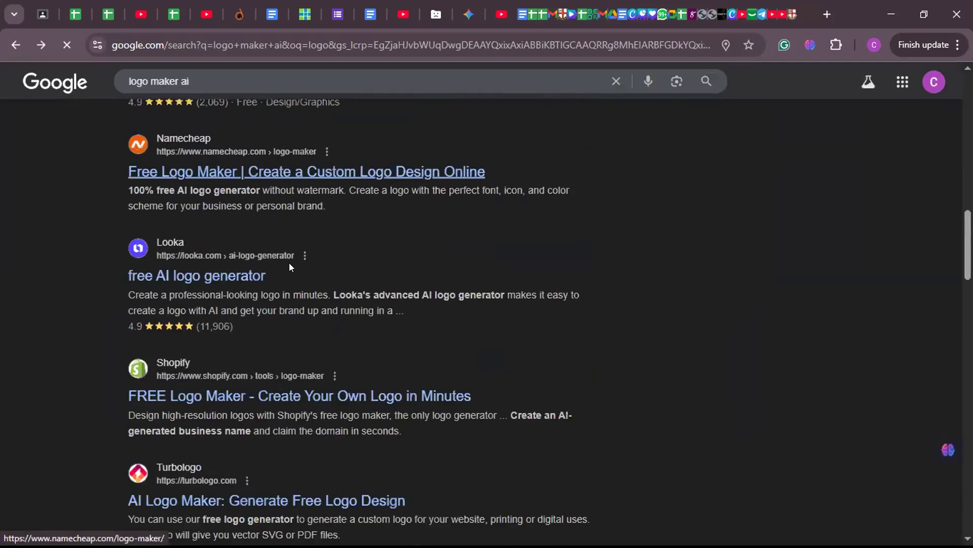
{"action": "scroll", "coordinate": [290, 267], "scroll_direction": "down", "scroll_amount": 4}
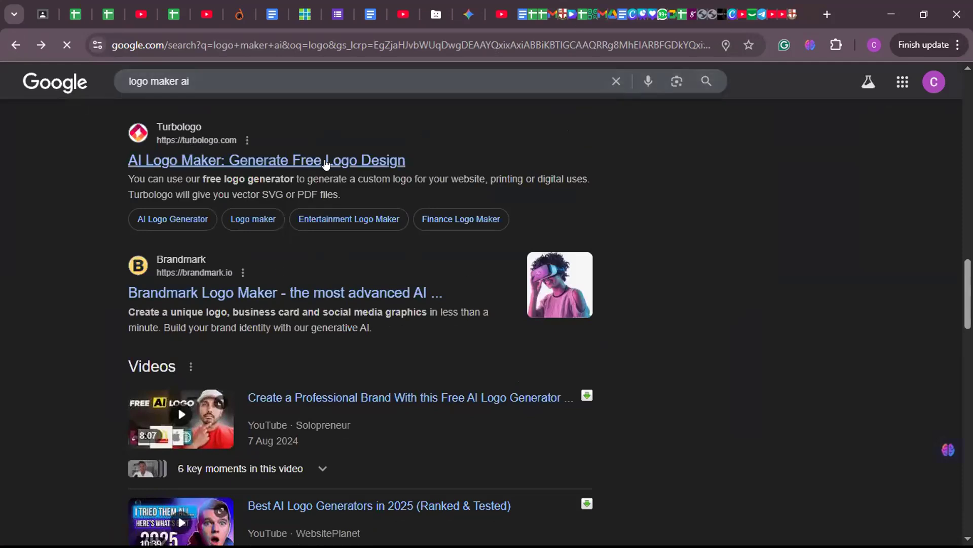
{"action": "scroll", "coordinate": [326, 162], "scroll_direction": "up", "scroll_amount": 18}
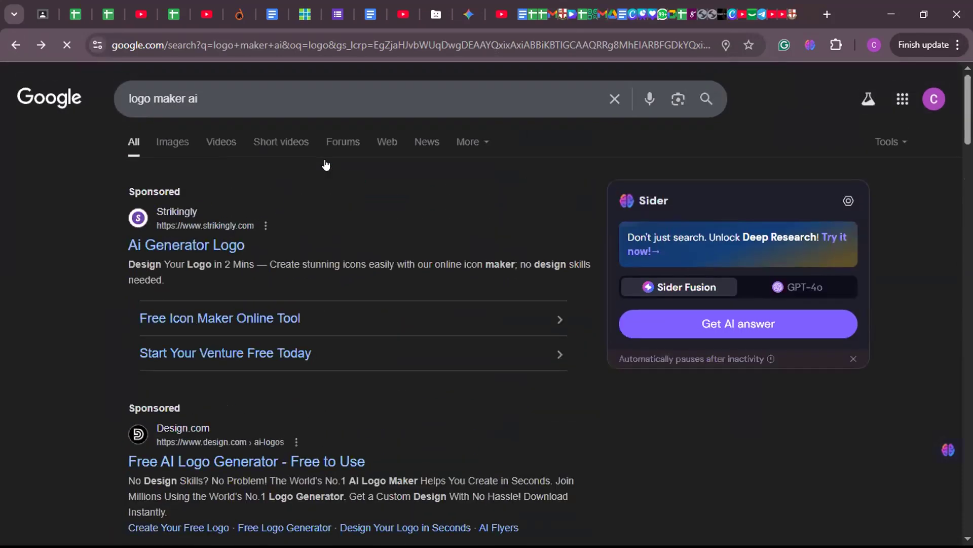
Change the Google search to "logo maker free".
{"action": "left_click", "coordinate": [203, 96]}
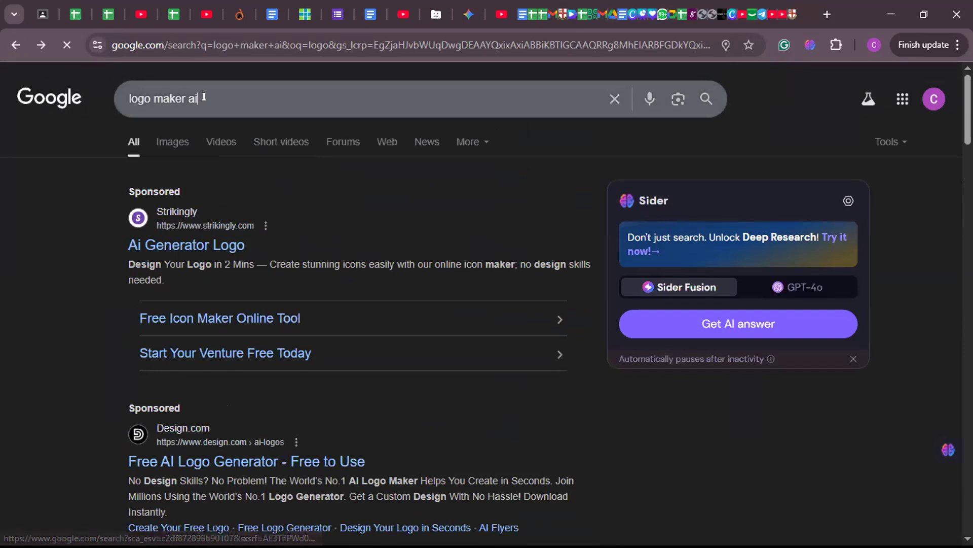
{"action": "key", "text": "BackSpace"}
{"action": "key", "text": "BackSpace"}
{"action": "key", "text": "BackSpace"}
{"action": "key", "text": "BackSpace"}
{"action": "key", "text": "BackSpace"}
{"action": "key", "text": "BackSpace"}
{"action": "key", "text": "BackSpace"}
{"action": "key", "text": "BackSpace"}
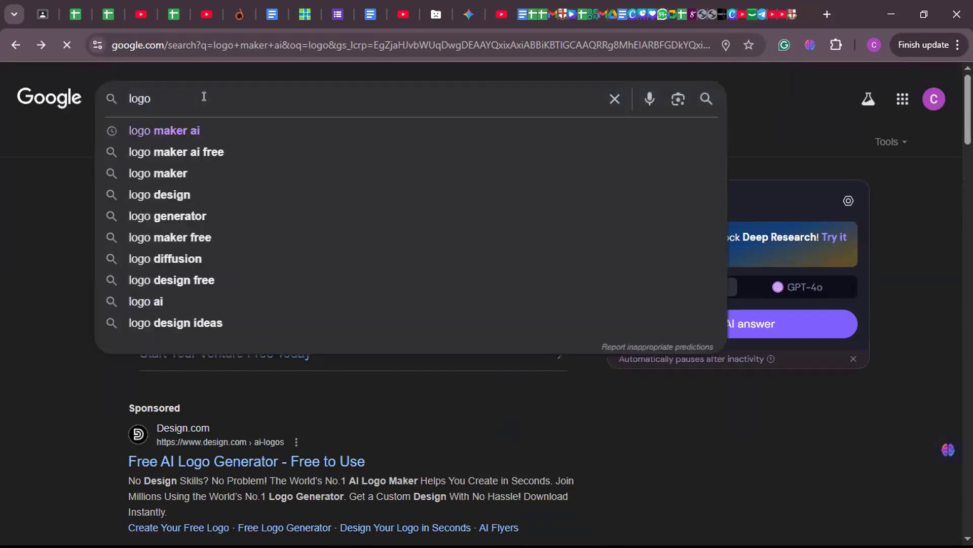
{"action": "type", "text": "makr"}
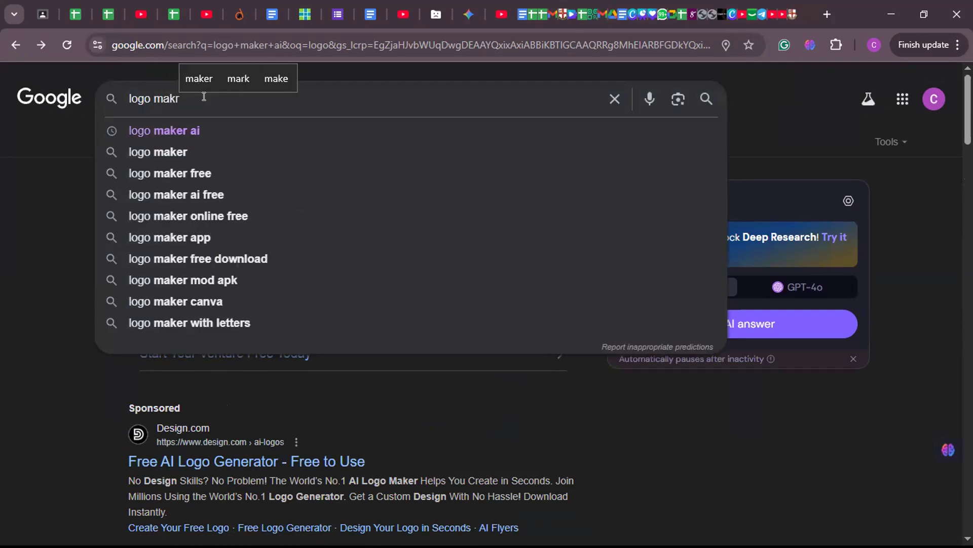
{"action": "left_click", "coordinate": [196, 171]}
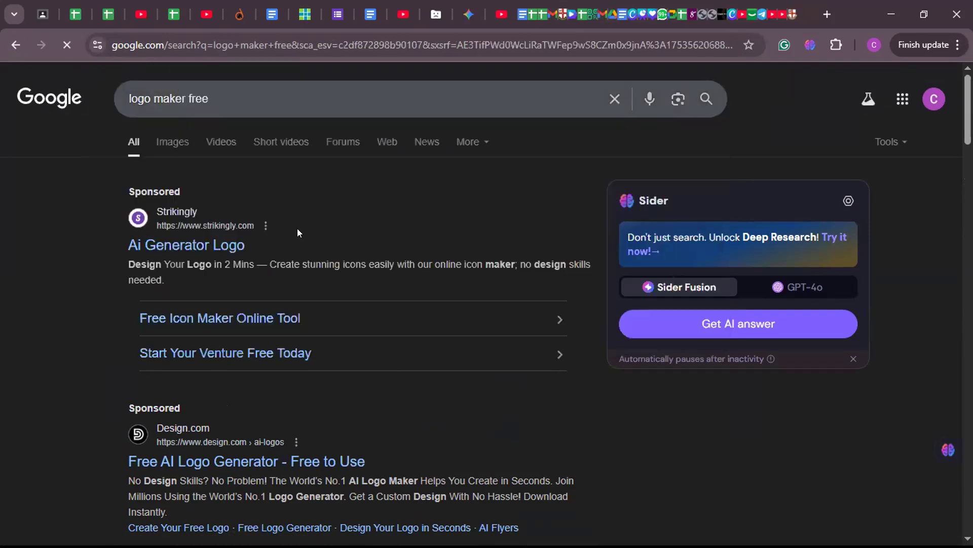
Open the LOGO.com logo maker from the search results and start the business name with "Dat".
{"action": "scroll", "coordinate": [283, 341], "scroll_direction": "down", "scroll_amount": 8}
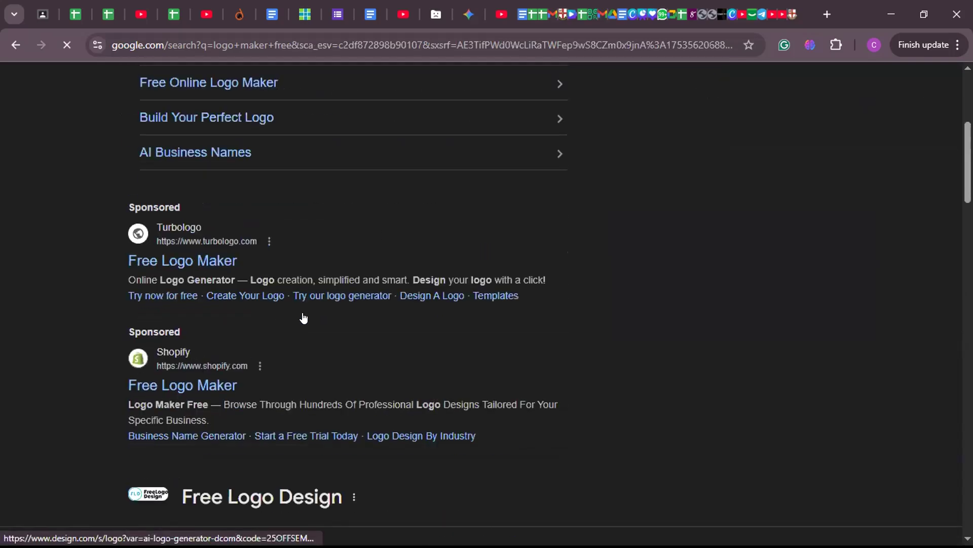
{"action": "scroll", "coordinate": [252, 279], "scroll_direction": "down", "scroll_amount": 8}
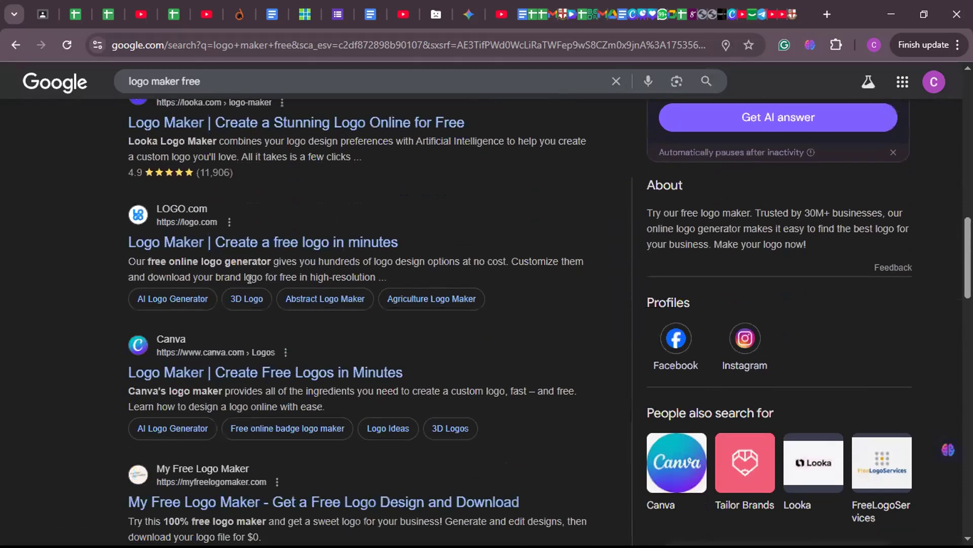
{"action": "left_click", "coordinate": [247, 244]}
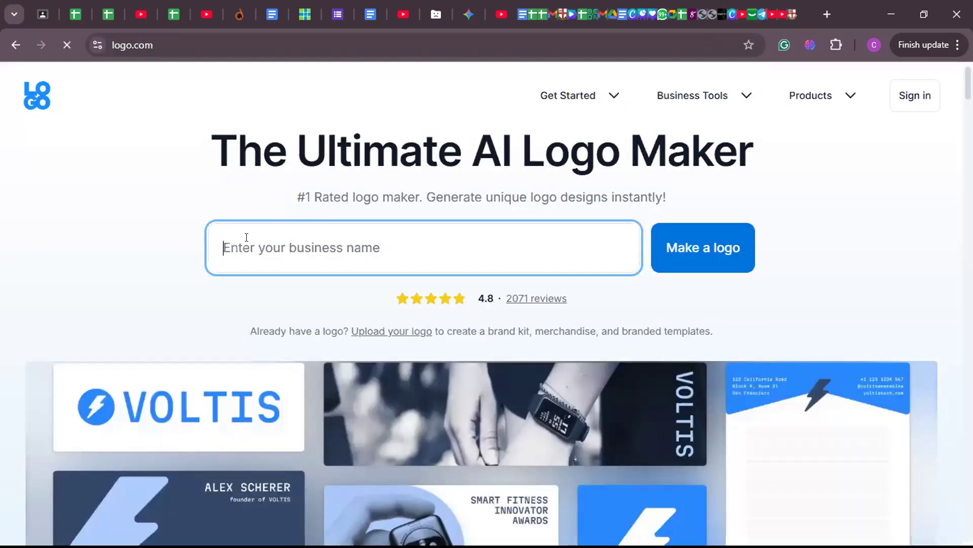
{"action": "scroll", "coordinate": [397, 267], "scroll_direction": "down", "scroll_amount": 4}
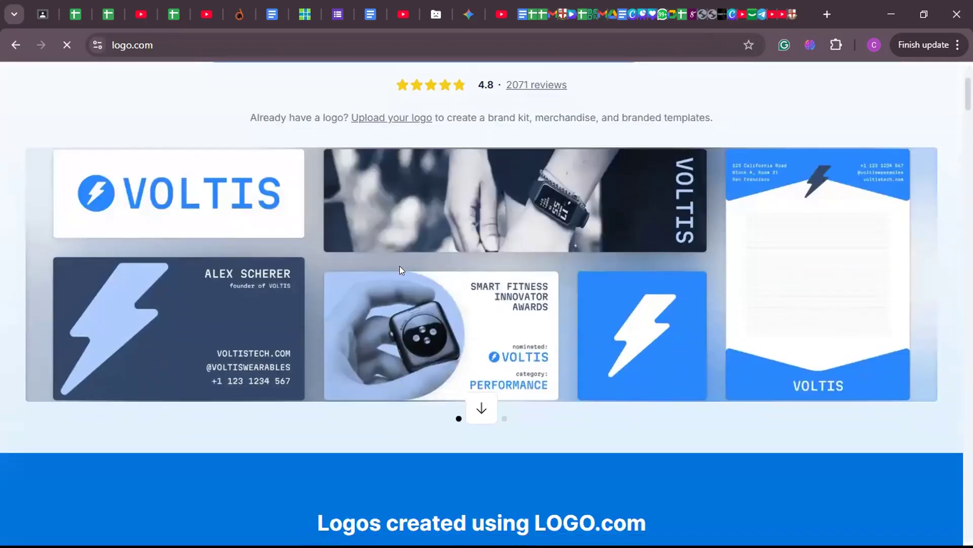
{"action": "scroll", "coordinate": [394, 265], "scroll_direction": "up", "scroll_amount": 4}
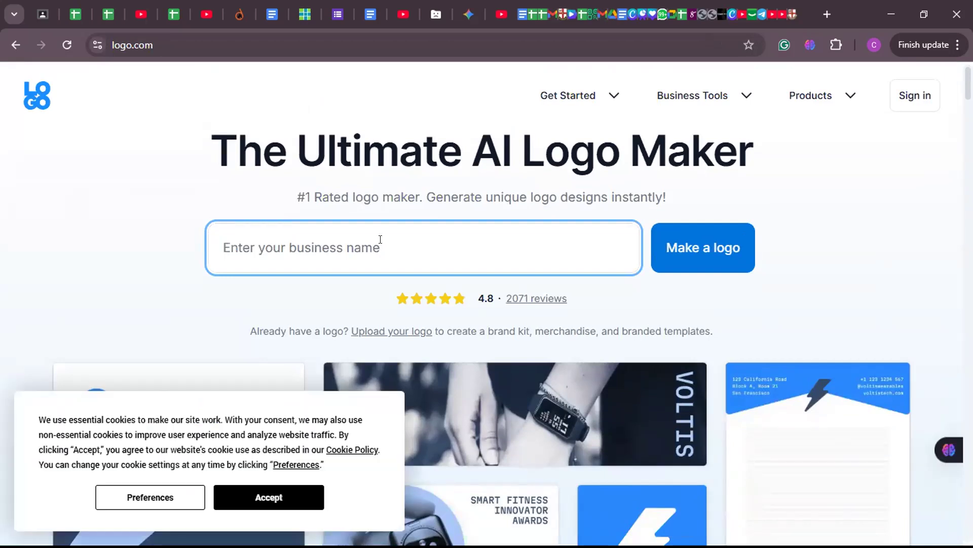
{"action": "type", "text": "Dat"}
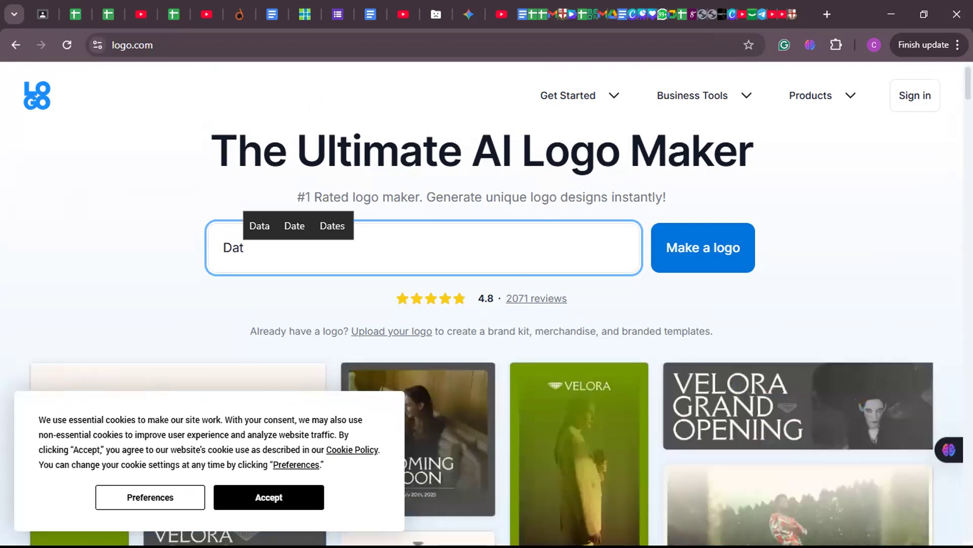
Switch back to the Excel Dashboard sheet and open the Insert Picture dialog for pictures stored on this device.
{"action": "key", "text": "super+Tab"}
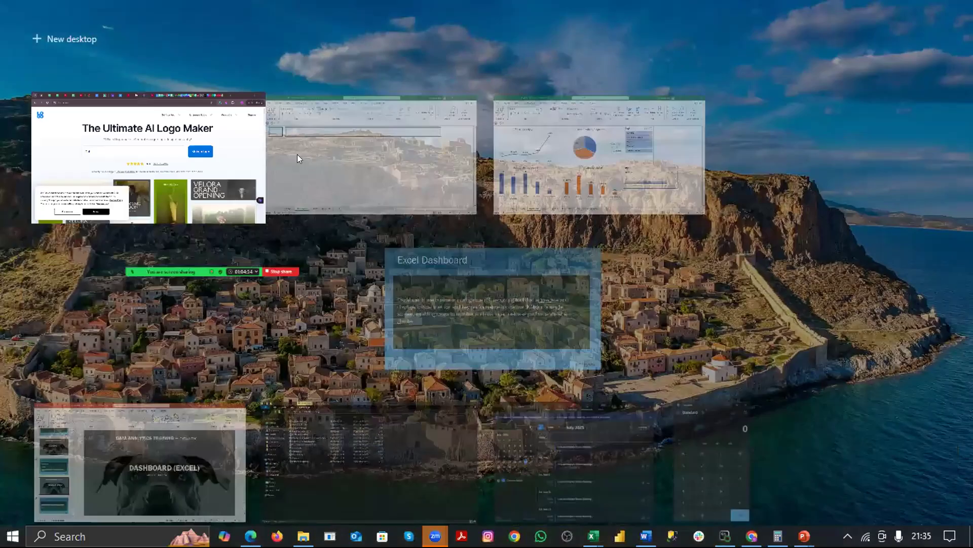
{"action": "left_click", "coordinate": [299, 158]}
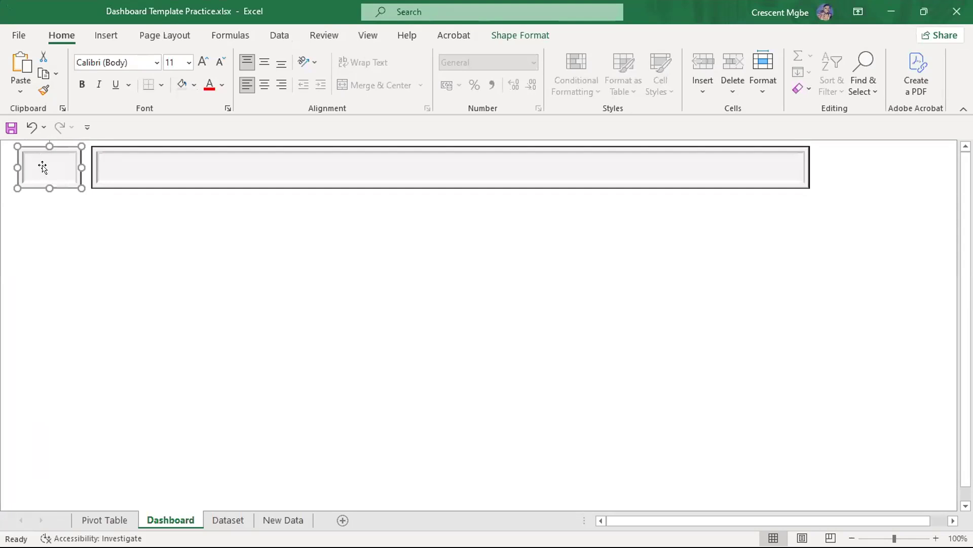
{"action": "left_click", "coordinate": [95, 36]}
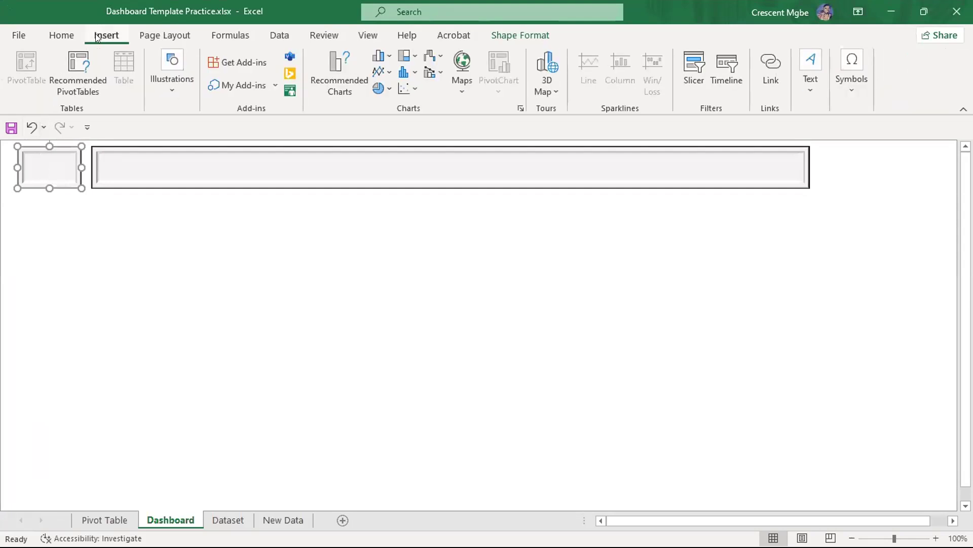
{"action": "left_click", "coordinate": [171, 83]}
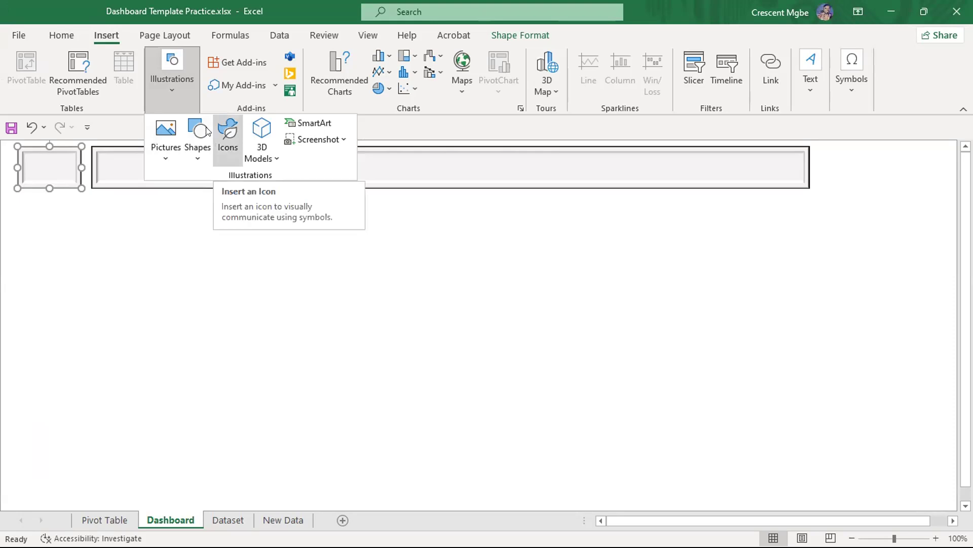
{"action": "left_click", "coordinate": [164, 142]}
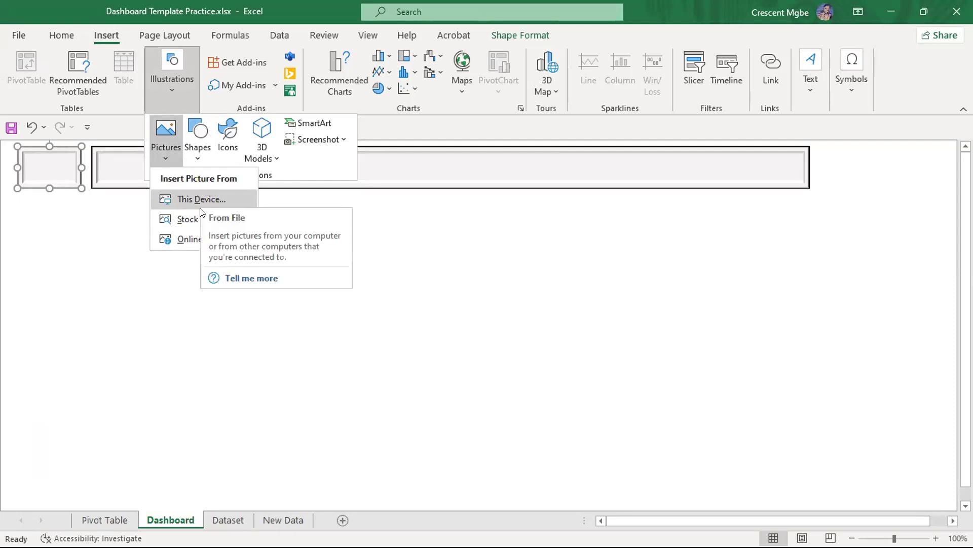
{"action": "key", "text": "Escape"}
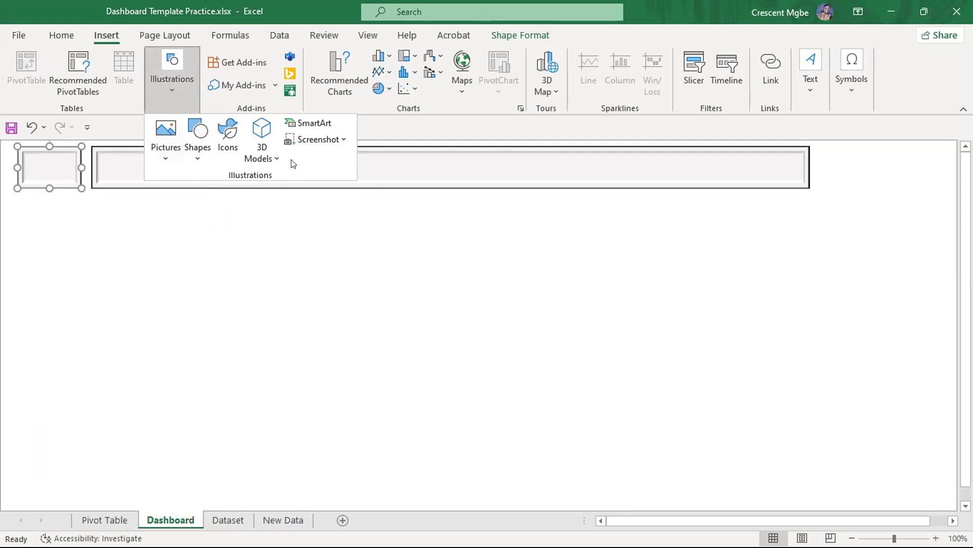
{"action": "key", "text": "Escape"}
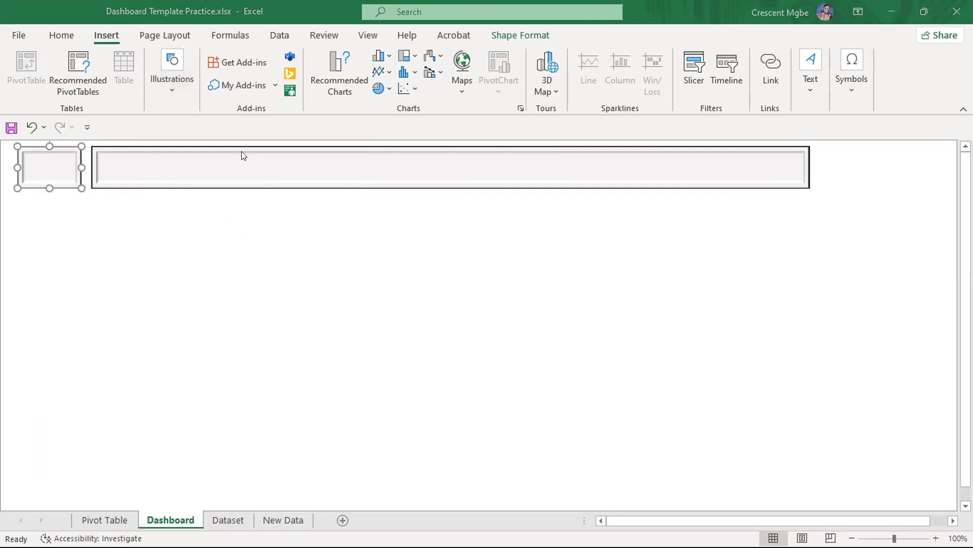
{"action": "scroll", "coordinate": [75, 126], "scroll_direction": "up", "scroll_amount": 4}
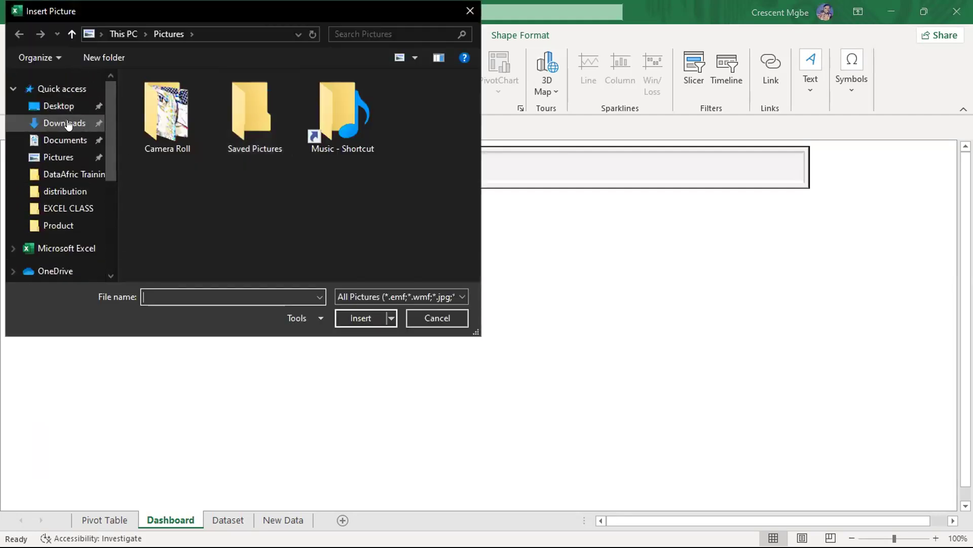
Insert the logo picture DatAfric (2).png from the Downloads folder and move it slightly left in the empty area below the header banner.
{"action": "left_click", "coordinate": [68, 124]}
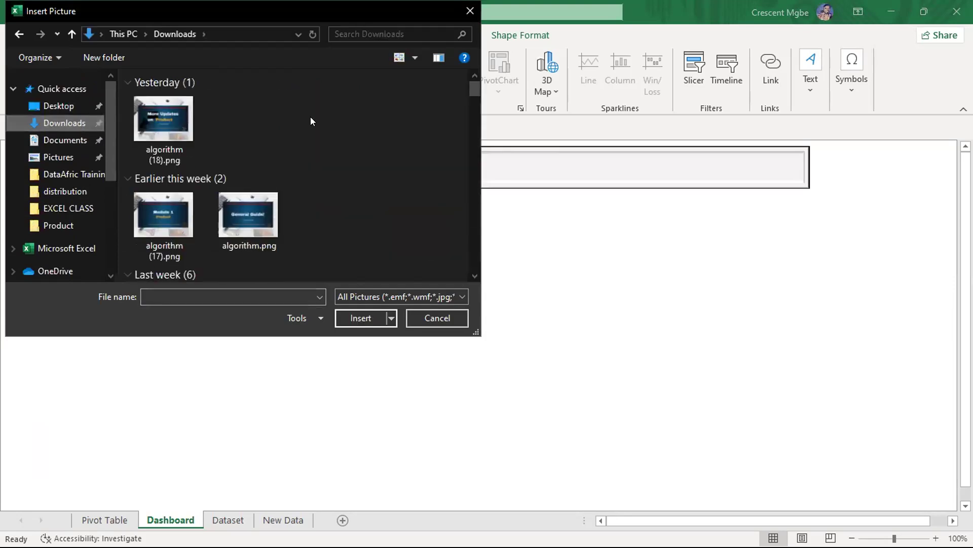
{"action": "scroll", "coordinate": [310, 117], "scroll_direction": "down", "scroll_amount": 1}
{"action": "scroll", "coordinate": [311, 120], "scroll_direction": "down", "scroll_amount": 3}
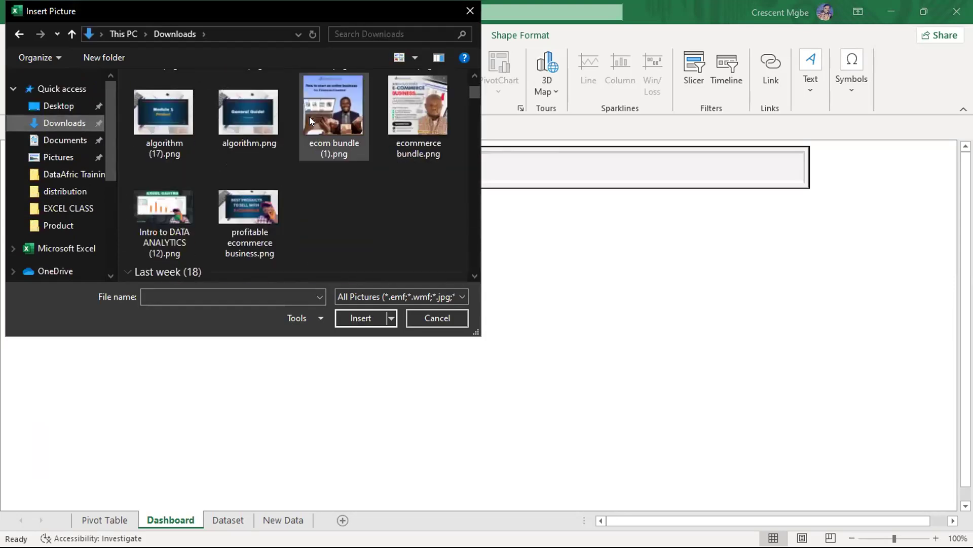
{"action": "scroll", "coordinate": [311, 120], "scroll_direction": "down", "scroll_amount": 15}
{"action": "scroll", "coordinate": [310, 116], "scroll_direction": "down", "scroll_amount": 10}
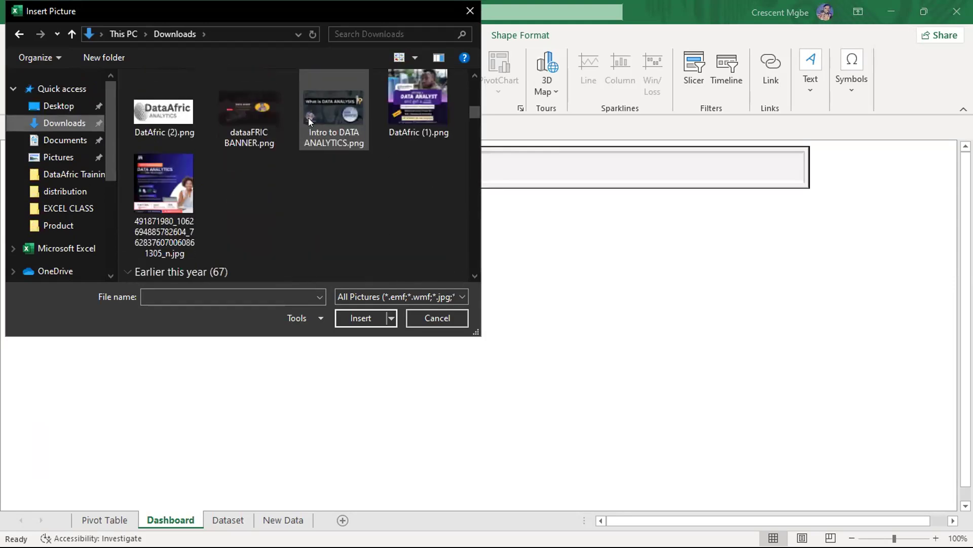
{"action": "left_click", "coordinate": [174, 108]}
{"action": "left_click", "coordinate": [365, 317]}
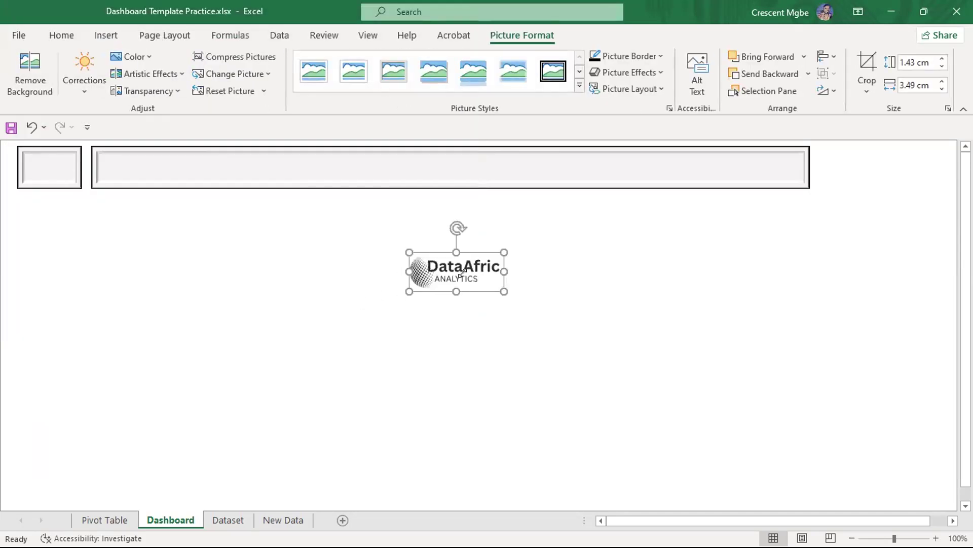
{"action": "left_click_drag", "start_coordinate": [459, 270], "coordinate": [383, 276]}
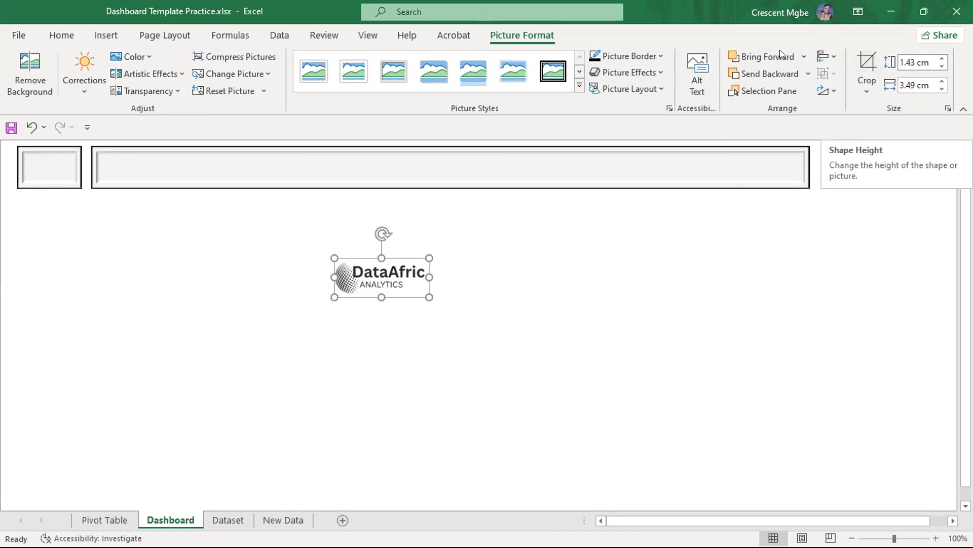
Set the logo picture's height to 1.2 cm, keeping its proportions.
{"action": "left_click", "coordinate": [916, 63]}
{"action": "left_click", "coordinate": [917, 63]}
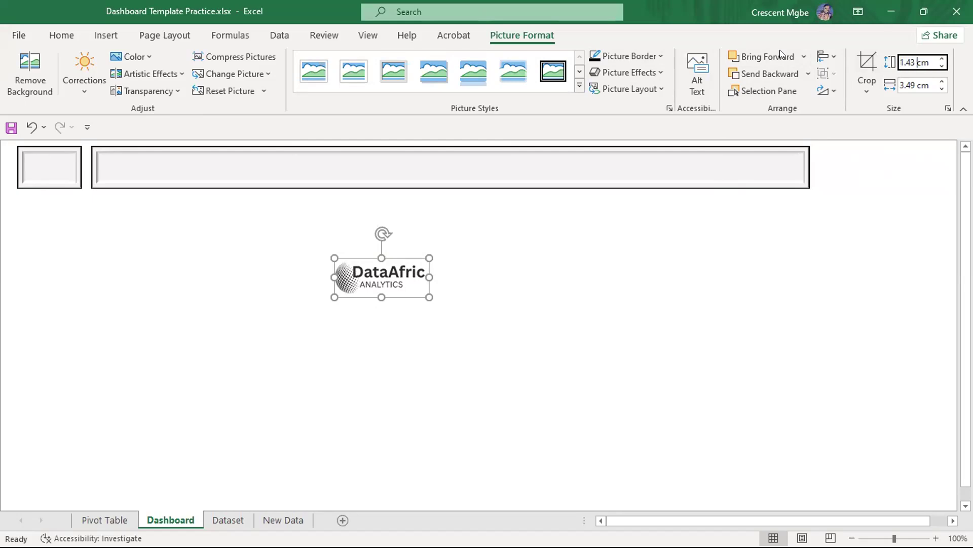
{"action": "left_click", "coordinate": [930, 62]}
{"action": "key", "text": "BackSpace"}
{"action": "key", "text": "BackSpace"}
{"action": "key", "text": "BackSpace"}
{"action": "key", "text": "BackSpace"}
{"action": "key", "text": "BackSpace"}
{"action": "type", "text": "2"}
{"action": "key", "text": "Tab"}
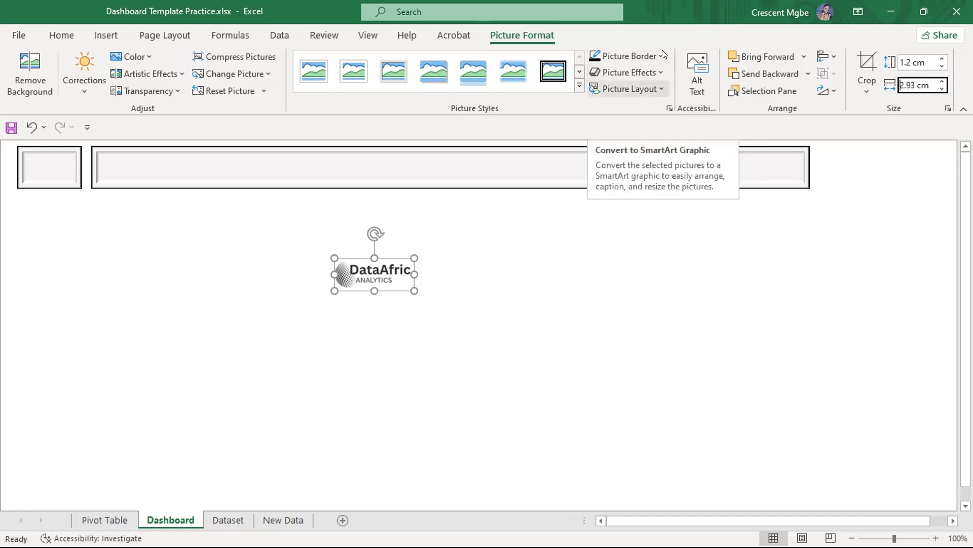
Apply the black-framed oval picture style with a shadow to the logo and set its border to No Outline.
{"action": "left_click", "coordinate": [658, 89]}
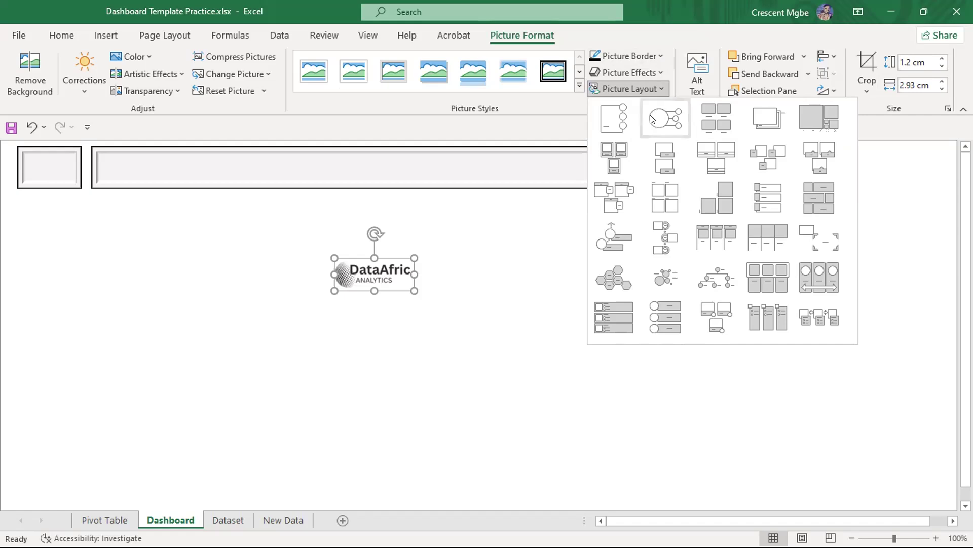
{"action": "left_click", "coordinate": [662, 52]}
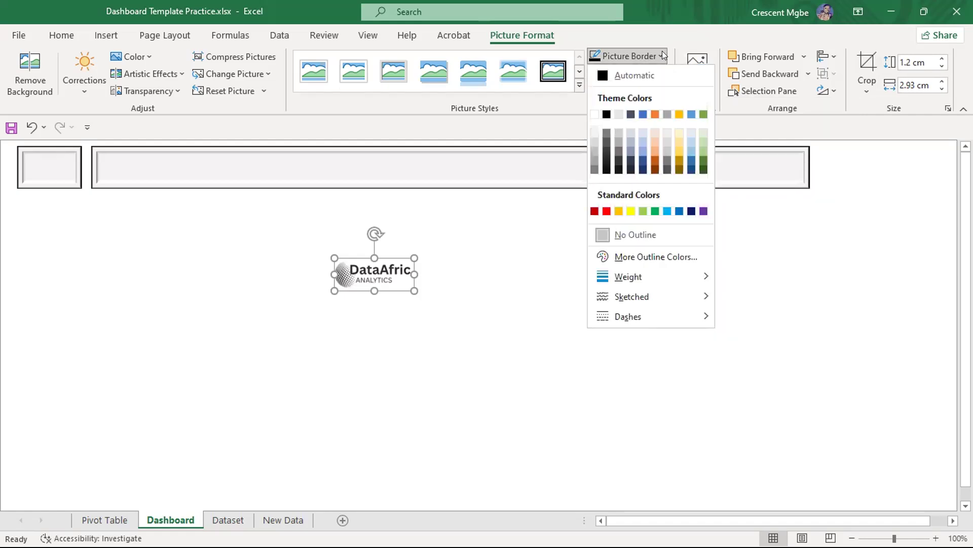
{"action": "left_click", "coordinate": [662, 52]}
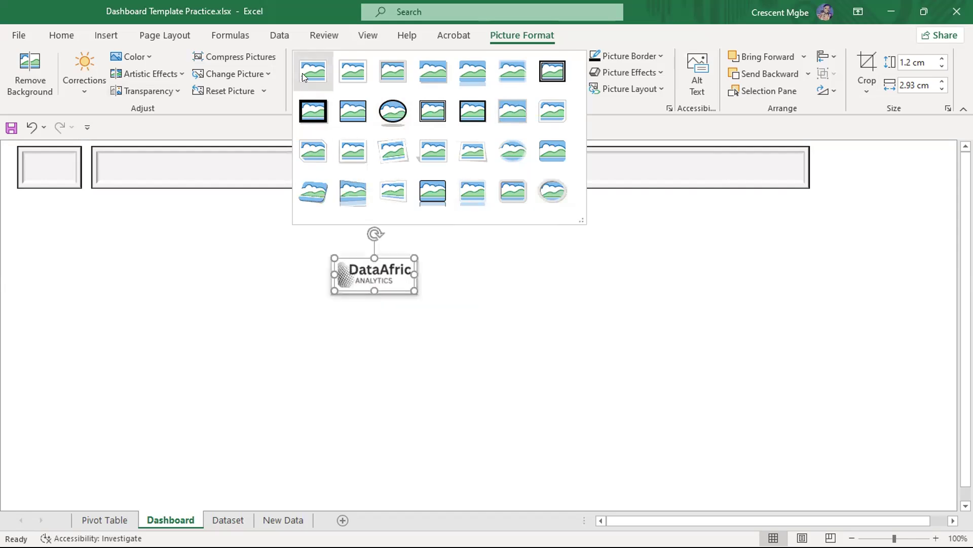
{"action": "left_click", "coordinate": [393, 117]}
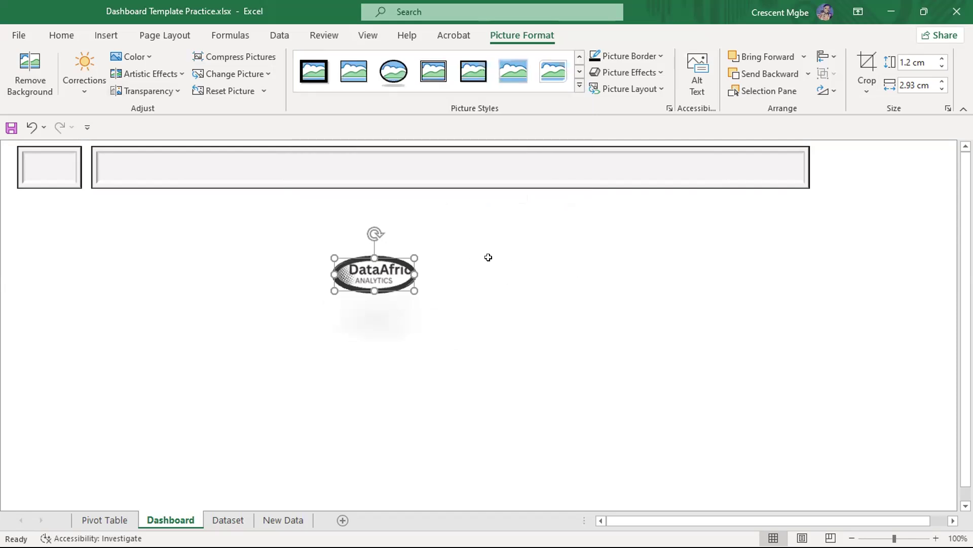
{"action": "left_click", "coordinate": [662, 56]}
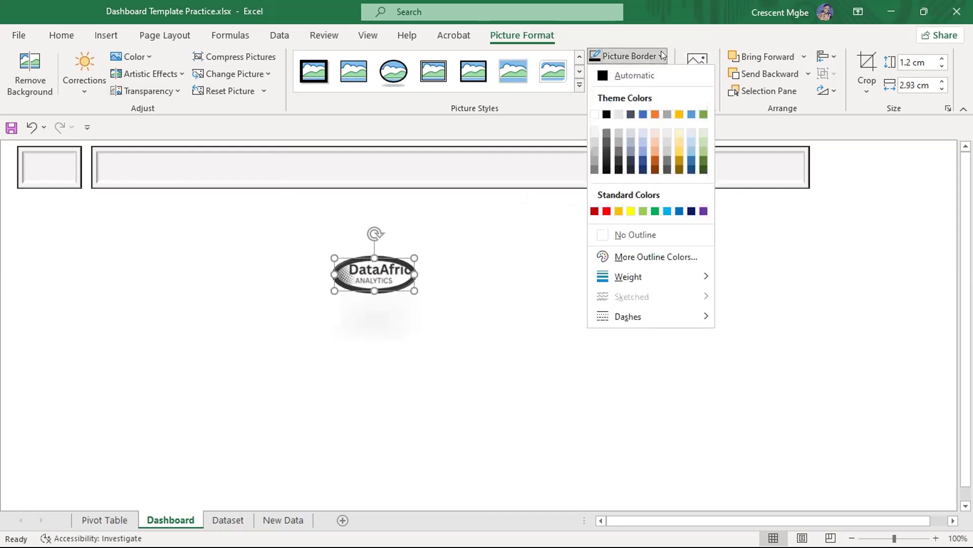
{"action": "left_click", "coordinate": [639, 234]}
{"action": "left_click", "coordinate": [493, 313]}
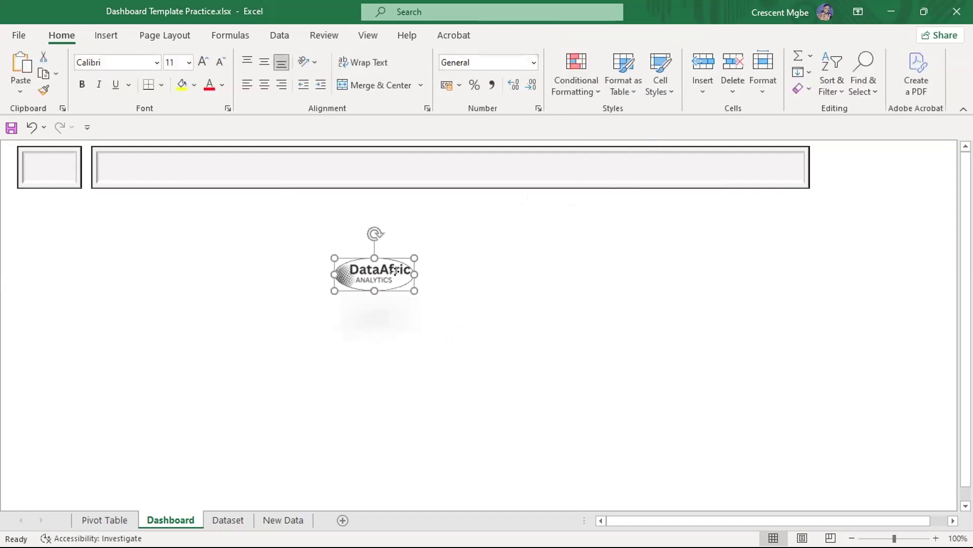
Move the logo into the small header box and shrink it to about 1.03 cm high by 1.98 cm wide.
{"action": "left_click", "coordinate": [403, 285]}
{"action": "left_click_drag", "start_coordinate": [409, 286], "coordinate": [19, 163]}
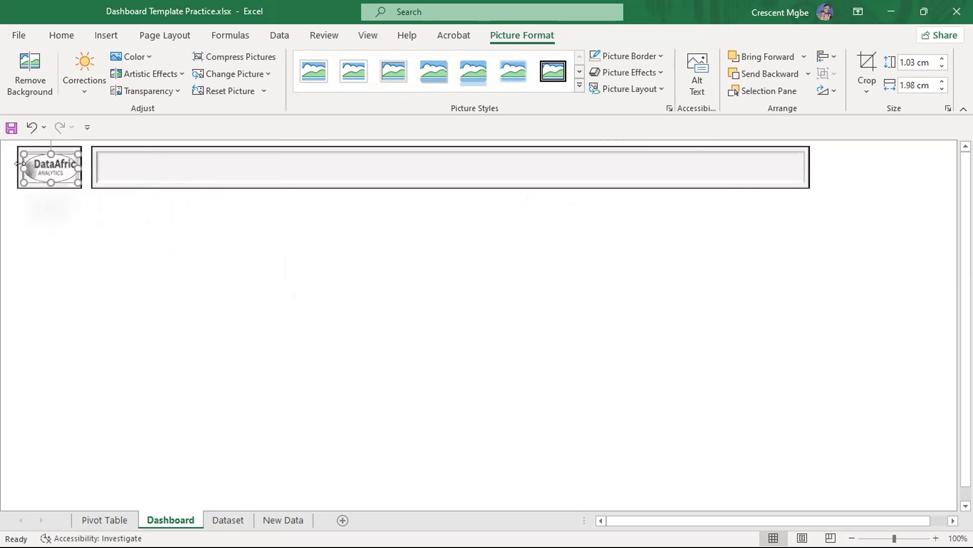
{"action": "left_click", "coordinate": [201, 271]}
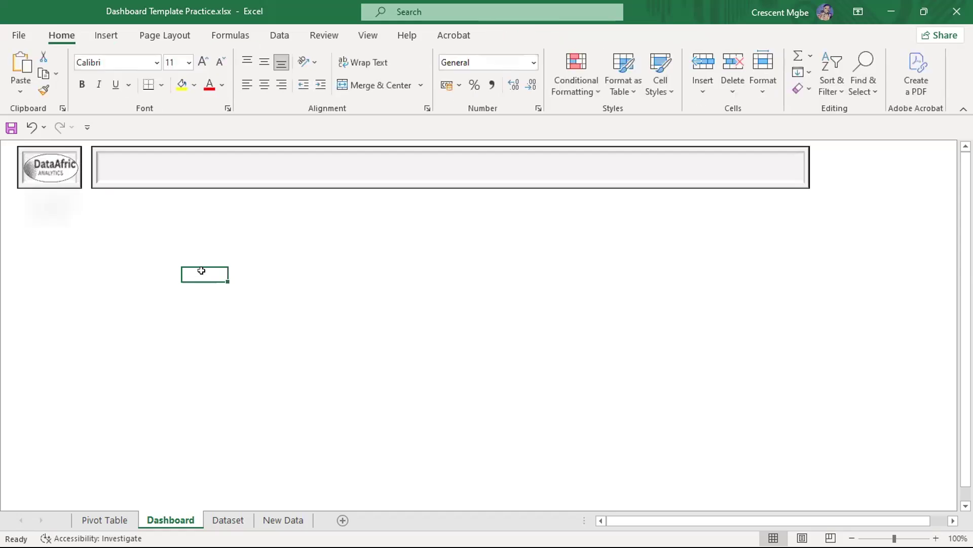
{"action": "left_click", "coordinate": [50, 171]}
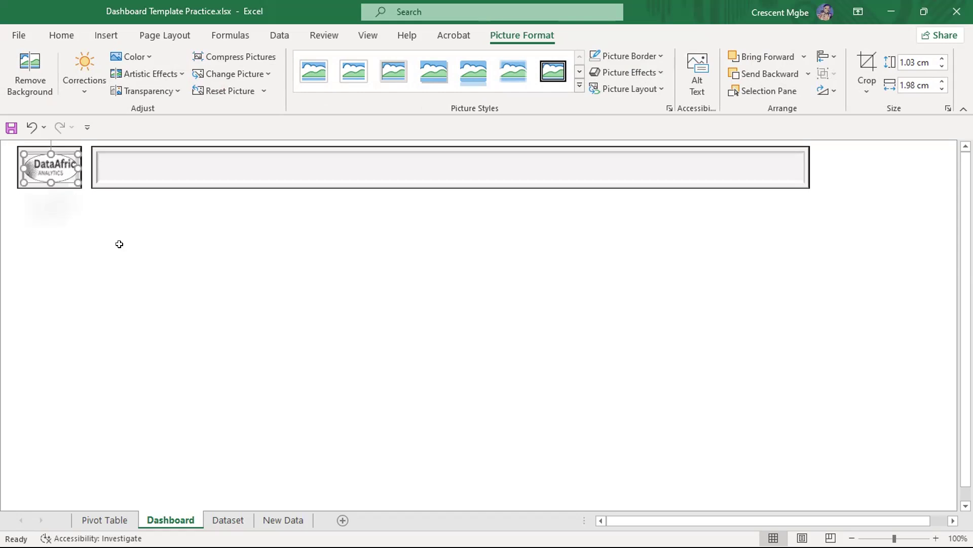
{"action": "left_click", "coordinate": [259, 282]}
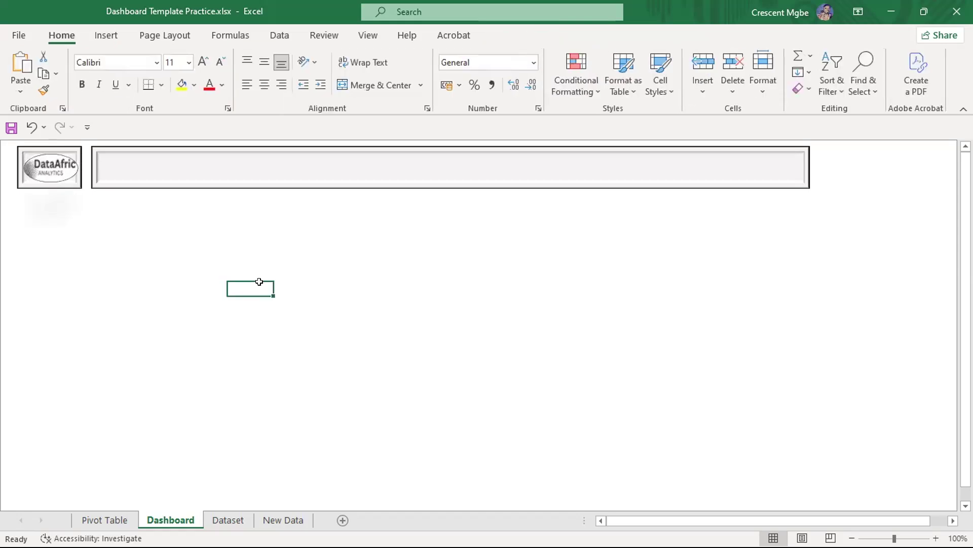
Draw a thin text box across nearly the full width of the long header banner.
{"action": "left_click", "coordinate": [166, 164]}
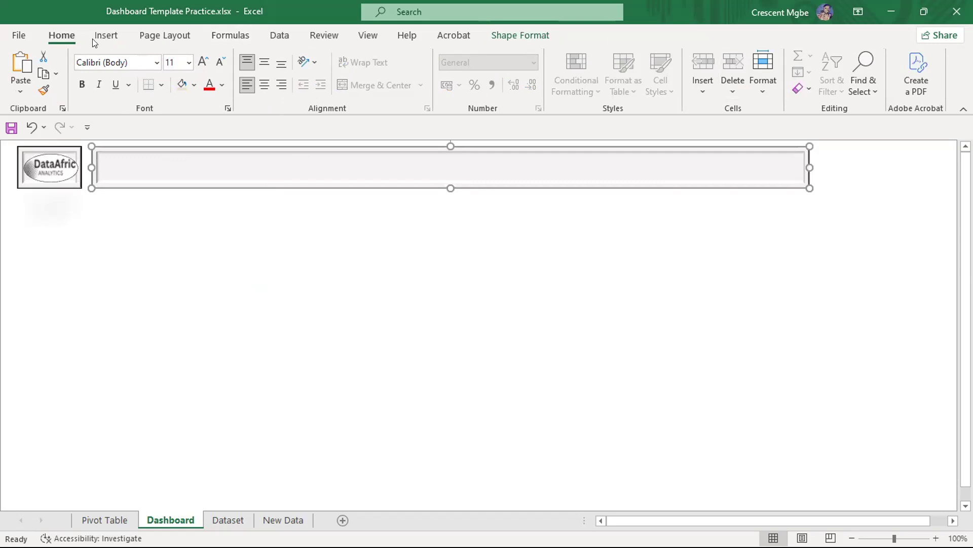
{"action": "left_click", "coordinate": [107, 37]}
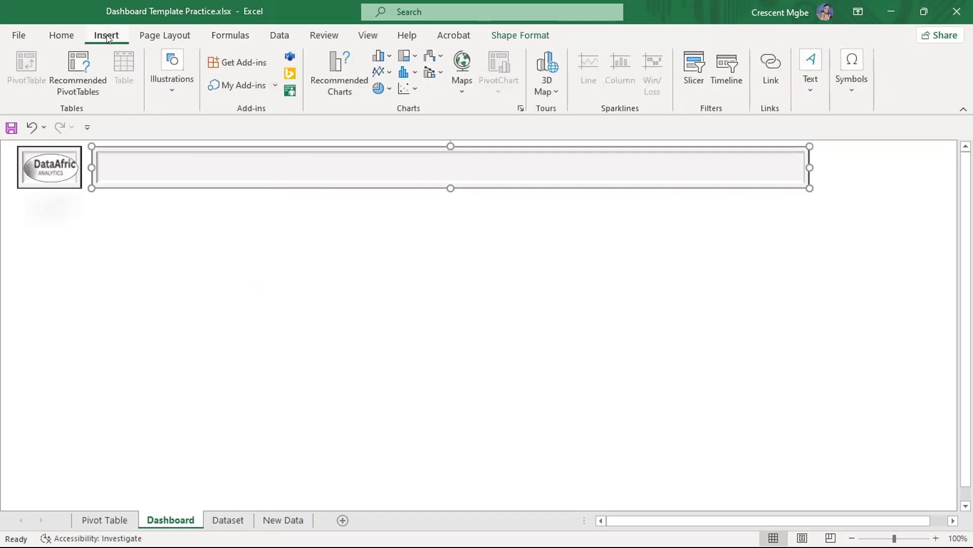
{"action": "left_click", "coordinate": [804, 49]}
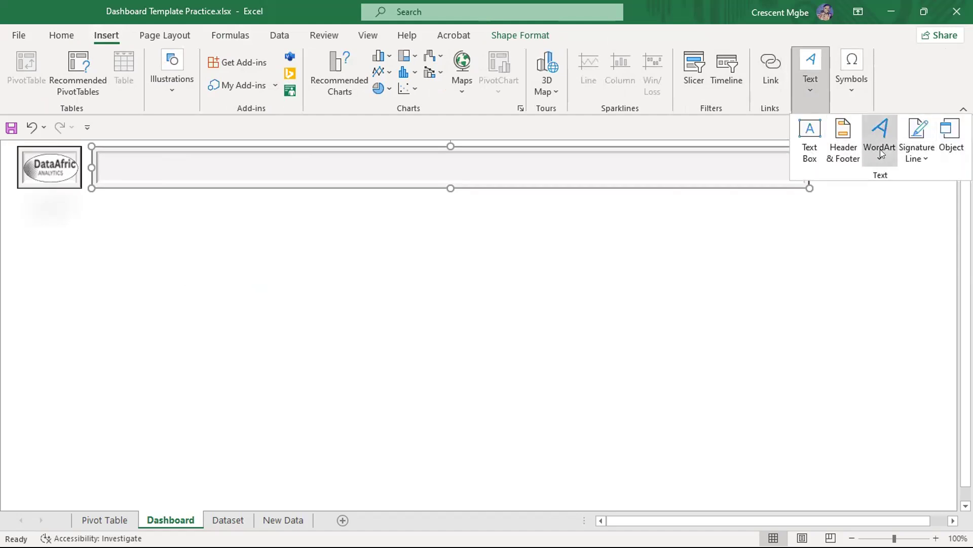
{"action": "left_click", "coordinate": [812, 146]}
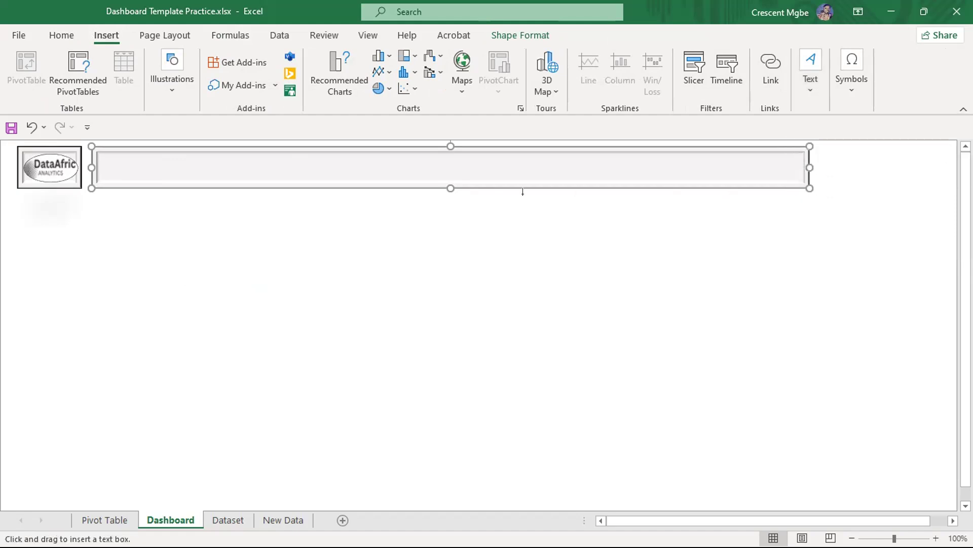
{"action": "left_click_drag", "start_coordinate": [102, 162], "coordinate": [770, 175]}
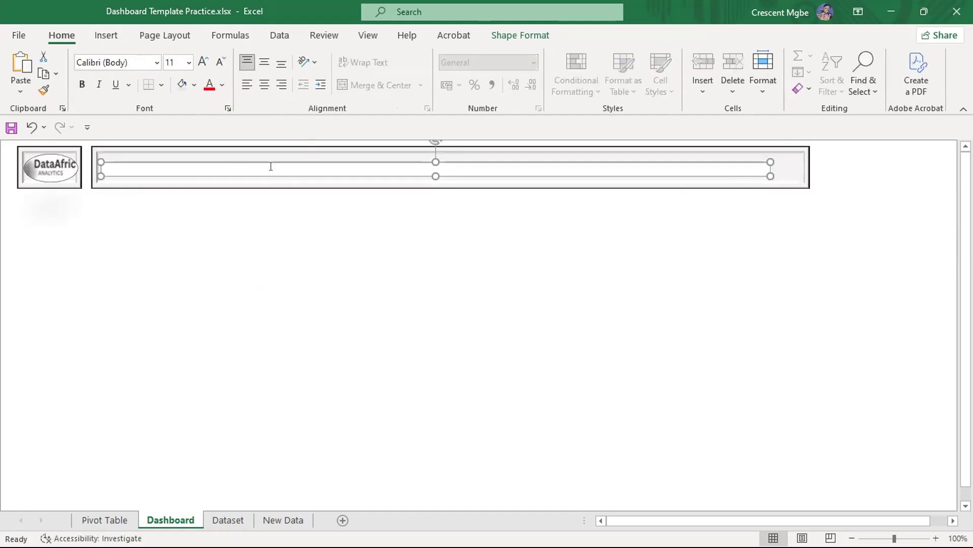
Enter the dashboard title "DATA AFRIC SALES REPORT FOR 2021 TO 2023" in the banner's text box.
{"action": "type", "text": "D"}
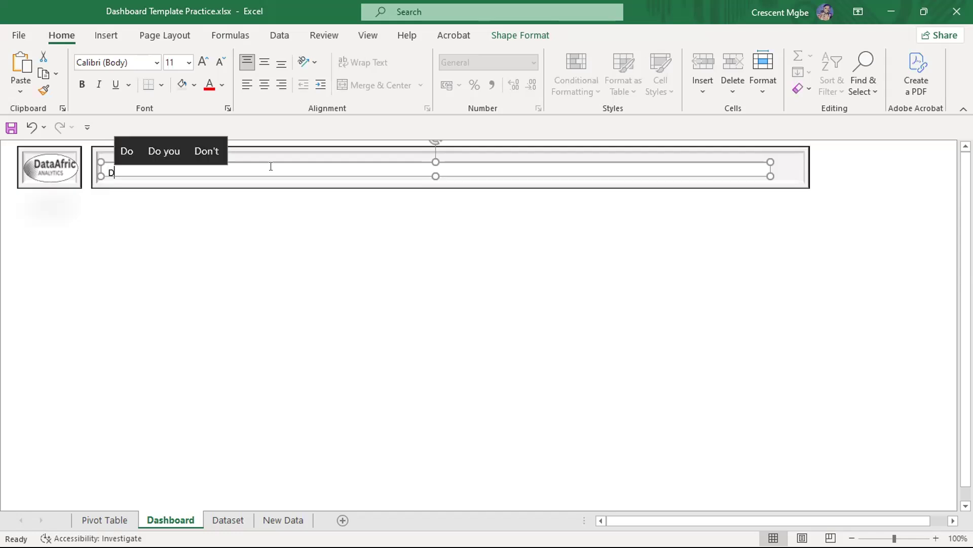
{"action": "type", "text": "ATA A"}
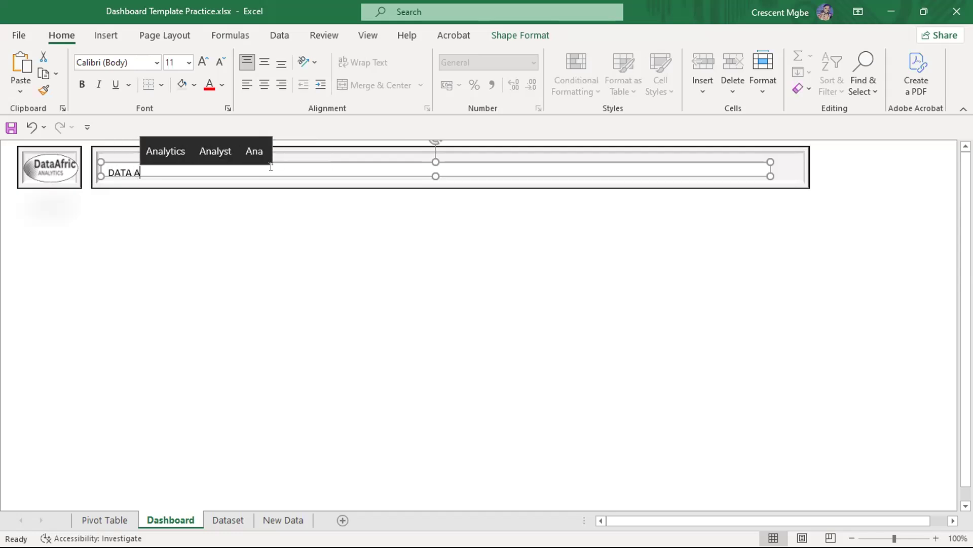
{"action": "type", "text": "FRIC "}
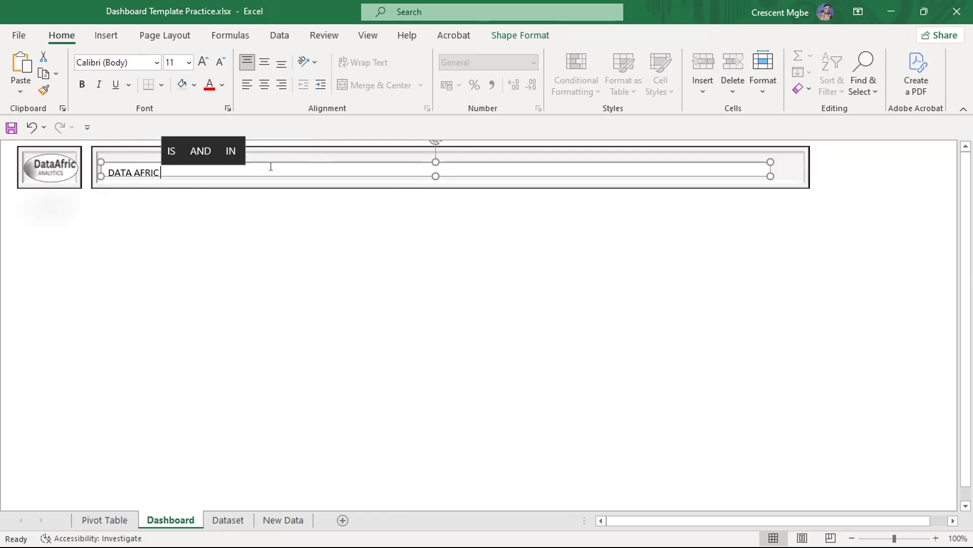
{"action": "type", "text": "Sales "}
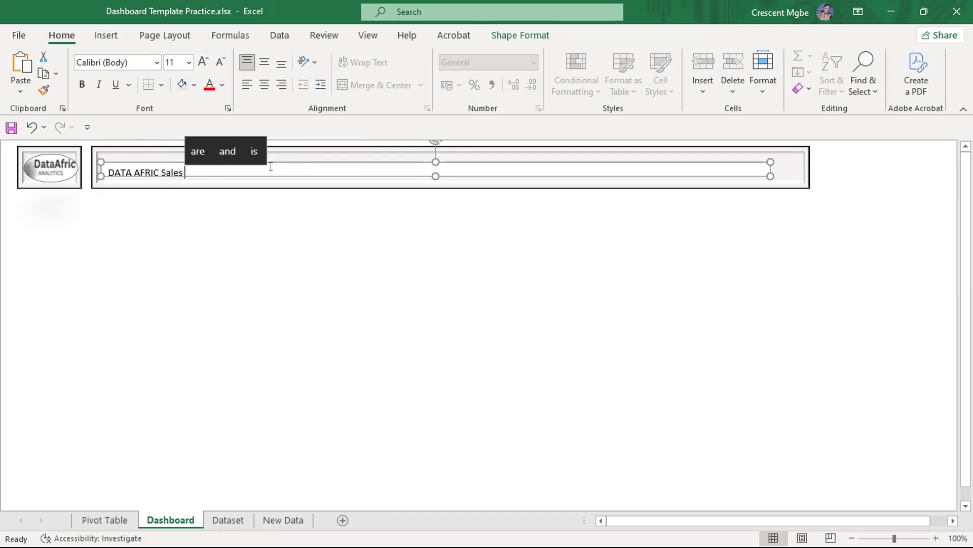
{"action": "type", "text": "re[o"}
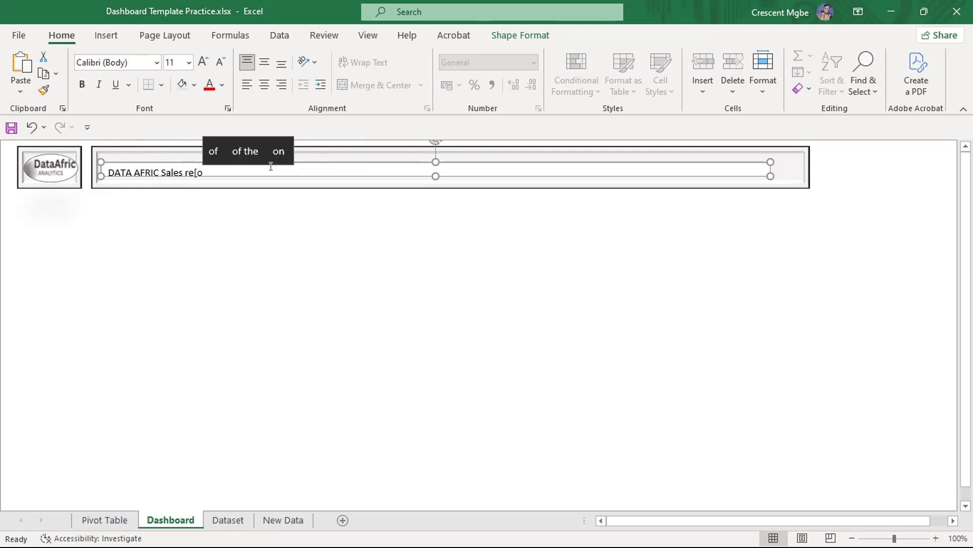
{"action": "key", "text": "BackSpace"}
{"action": "key", "text": "BackSpace"}
{"action": "key", "text": "BackSpace"}
{"action": "key", "text": "BackSpace"}
{"action": "key", "text": "BackSpace"}
{"action": "key", "text": "BackSpace"}
{"action": "key", "text": "BackSpace"}
{"action": "key", "text": "BackSpace"}
{"action": "key", "text": "BackSpace"}
{"action": "key", "text": "BackSpace"}
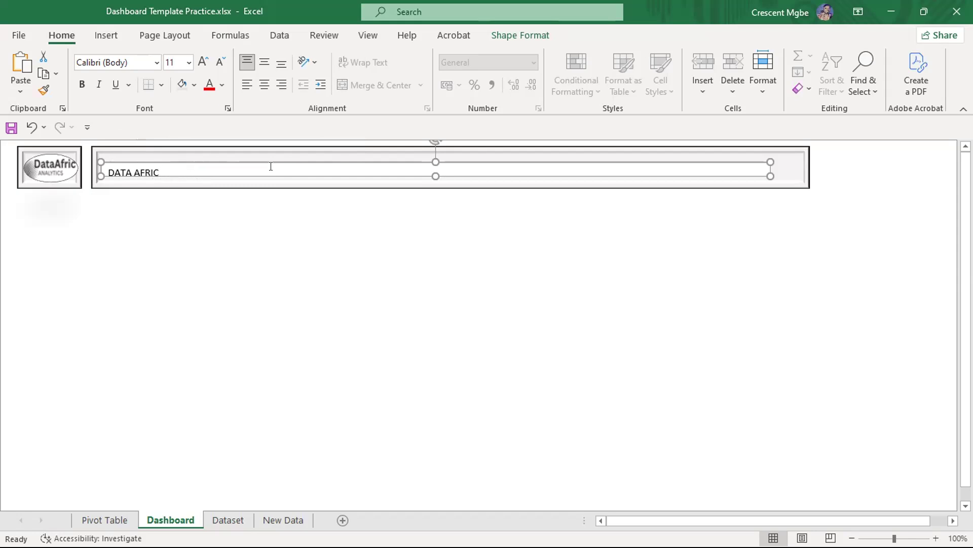
{"action": "type", "text": "SALES"}
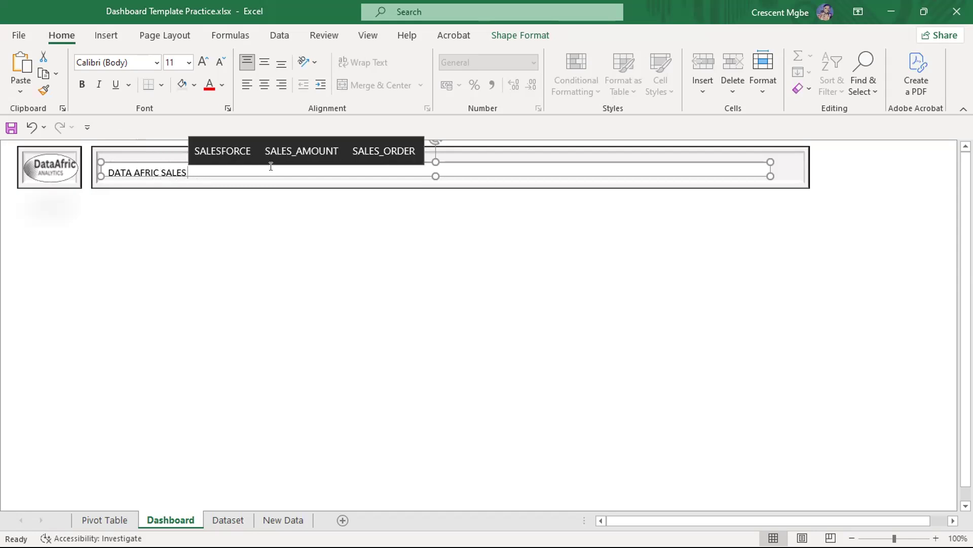
{"action": "type", "text": " REPORT FOR "}
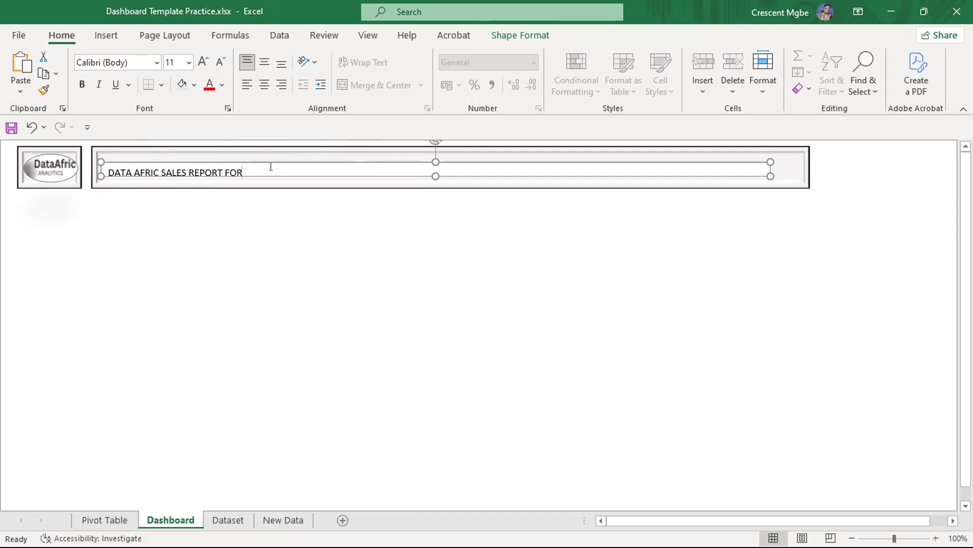
{"action": "type", "text": "2021 TO 2023"}
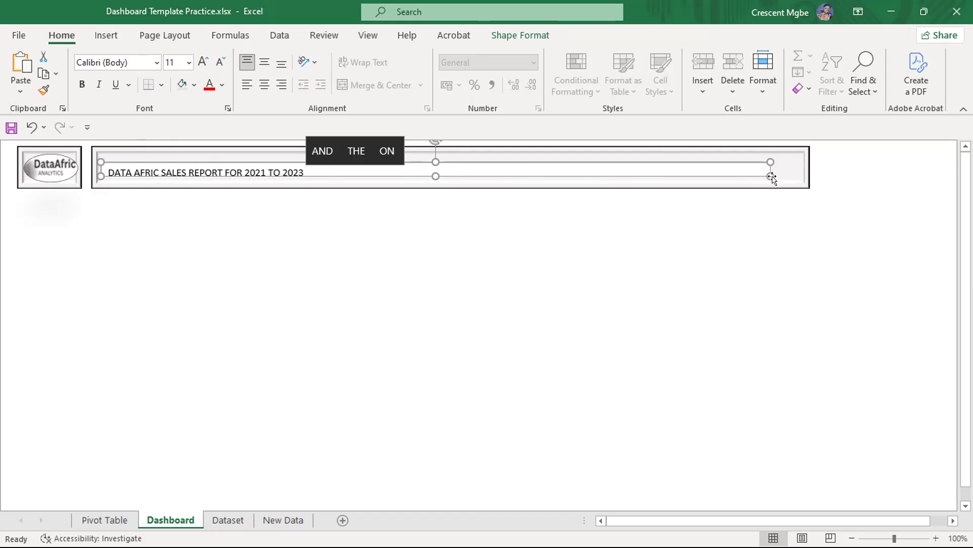
Narrow the title text box to just beyond its text and increase the whole title's font size to 28.
{"action": "left_click_drag", "start_coordinate": [766, 169], "coordinate": [359, 181]}
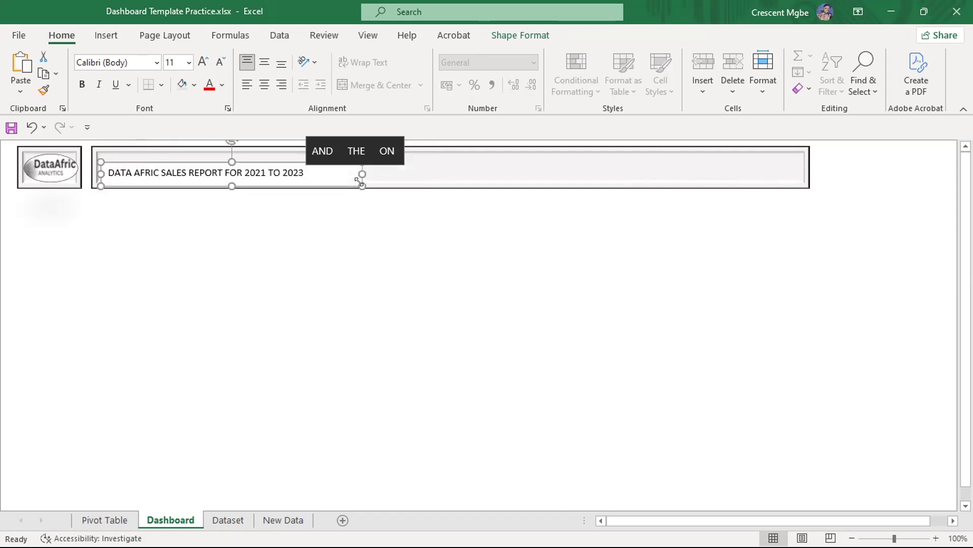
{"action": "left_click", "coordinate": [247, 168]}
{"action": "left_click_drag", "start_coordinate": [303, 171], "coordinate": [110, 152]}
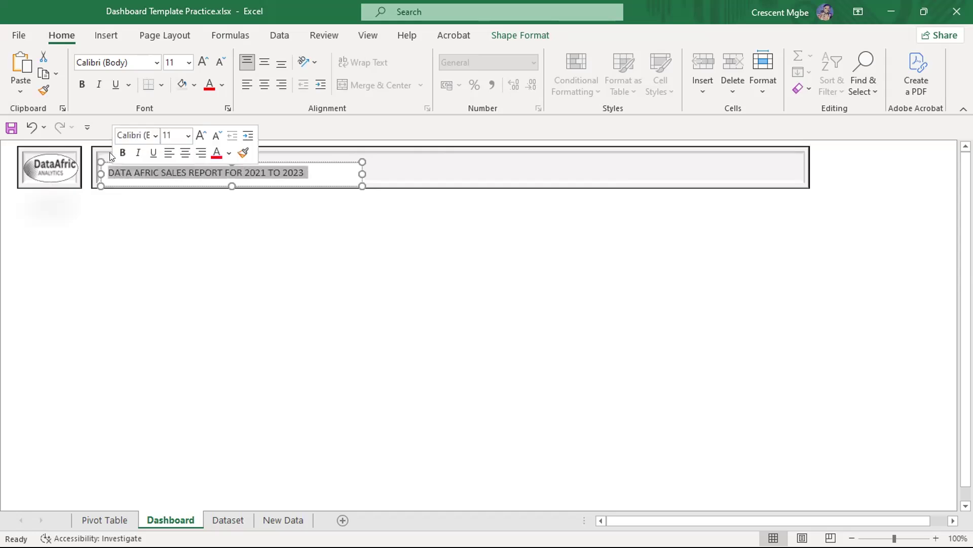
{"action": "left_click", "coordinate": [203, 62]}
{"action": "left_click", "coordinate": [203, 62]}
{"action": "left_click", "coordinate": [203, 62]}
{"action": "left_click", "coordinate": [202, 62]}
{"action": "left_click", "coordinate": [203, 62]}
{"action": "left_click", "coordinate": [203, 62]}
{"action": "left_click", "coordinate": [203, 61]}
{"action": "left_click", "coordinate": [203, 62]}
{"action": "left_click", "coordinate": [202, 62]}
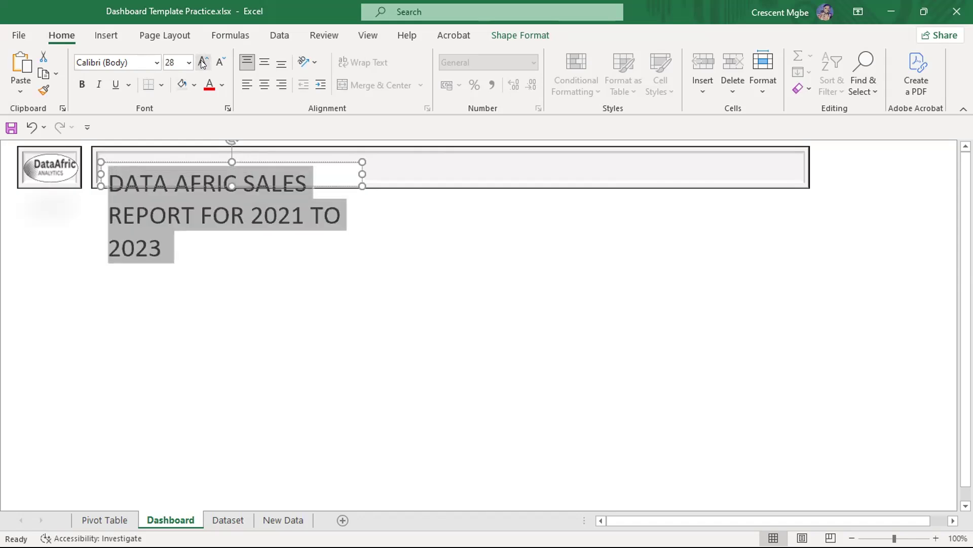
Widen the title text box, move it up within the header banner, and extend its height to the banner's lower edge.
{"action": "left_click_drag", "start_coordinate": [362, 173], "coordinate": [561, 162]}
{"action": "left_click_drag", "start_coordinate": [375, 159], "coordinate": [395, 149]}
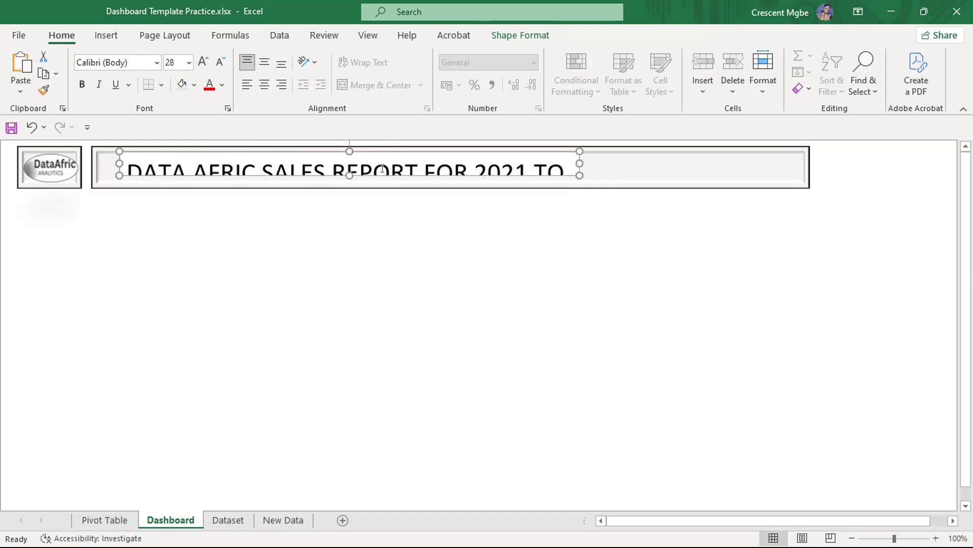
{"action": "left_click", "coordinate": [346, 179]}
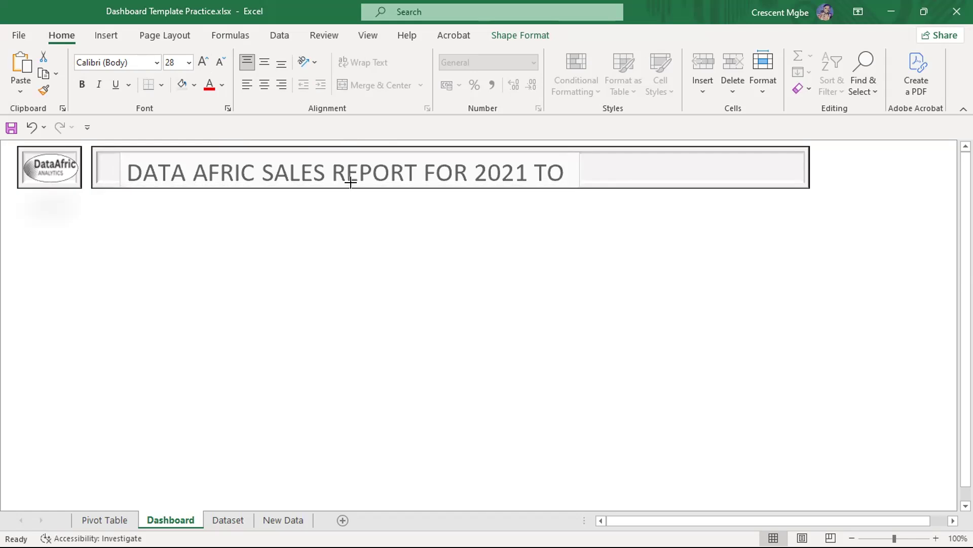
{"action": "left_click", "coordinate": [336, 184]}
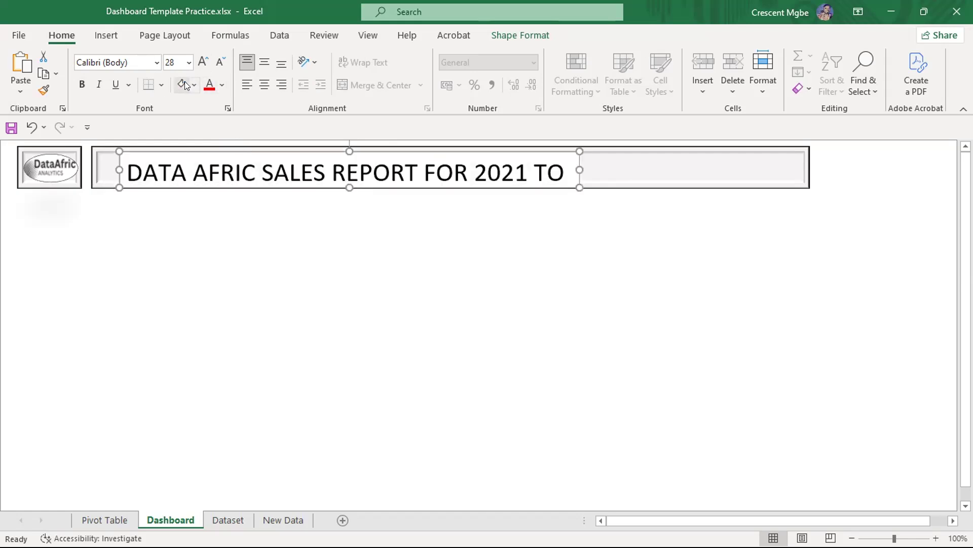
Try a red font color on the title text and set it back to Automatic.
{"action": "left_click", "coordinate": [210, 84]}
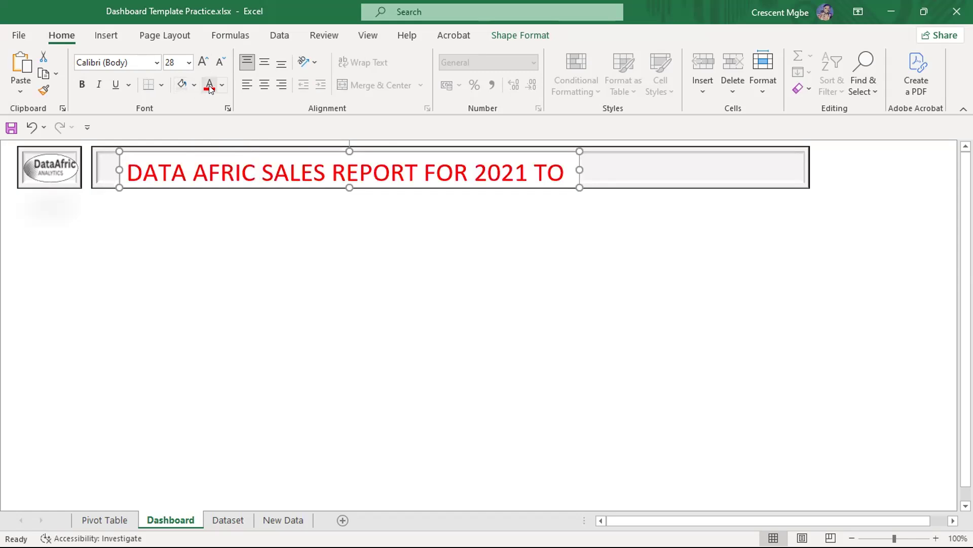
{"action": "left_click", "coordinate": [221, 85]}
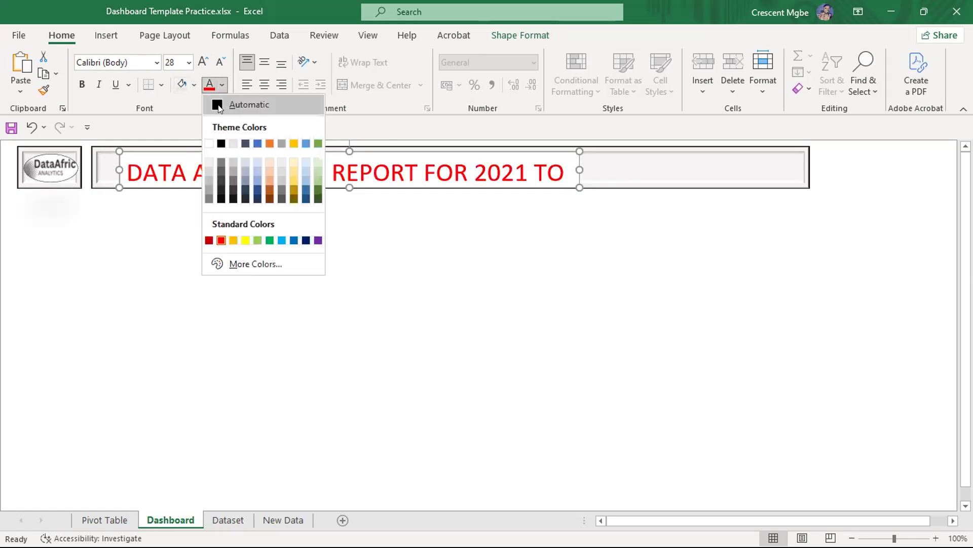
{"action": "left_click", "coordinate": [219, 105]}
{"action": "left_click", "coordinate": [659, 276]}
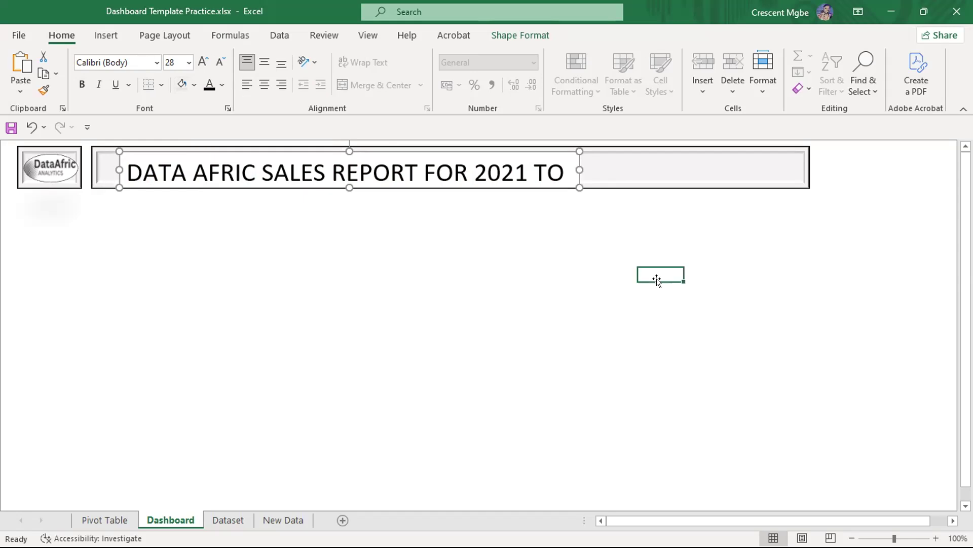
Widen the title text box within the header banner and reduce the title's font size to 24.
{"action": "left_click", "coordinate": [434, 165]}
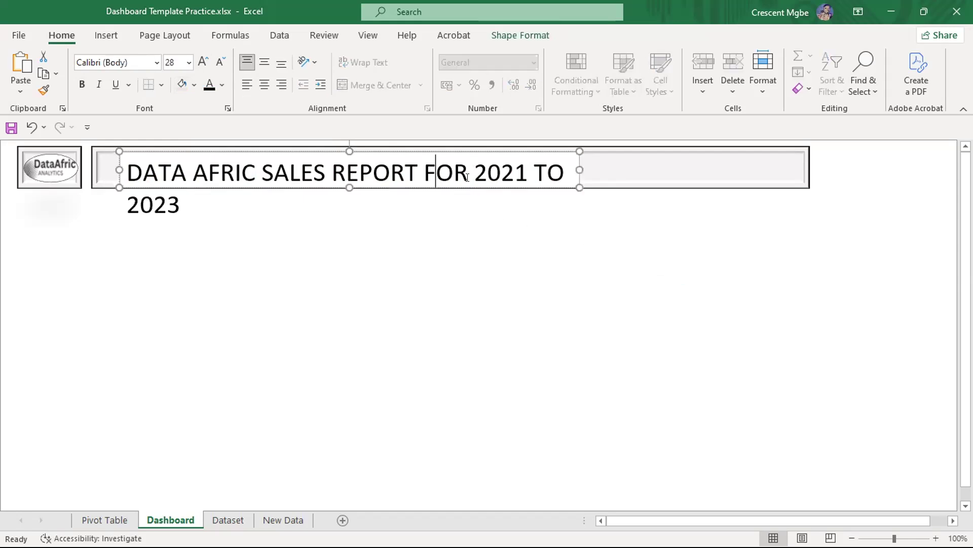
{"action": "left_click", "coordinate": [603, 164]}
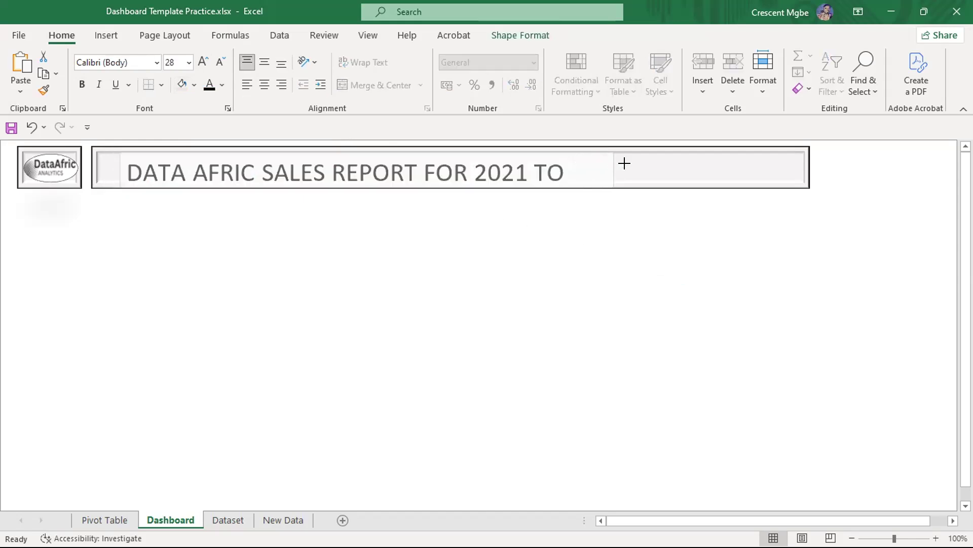
{"action": "left_click", "coordinate": [670, 179]}
{"action": "left_click_drag", "start_coordinate": [676, 181], "coordinate": [648, 180]}
{"action": "left_click", "coordinate": [222, 62]}
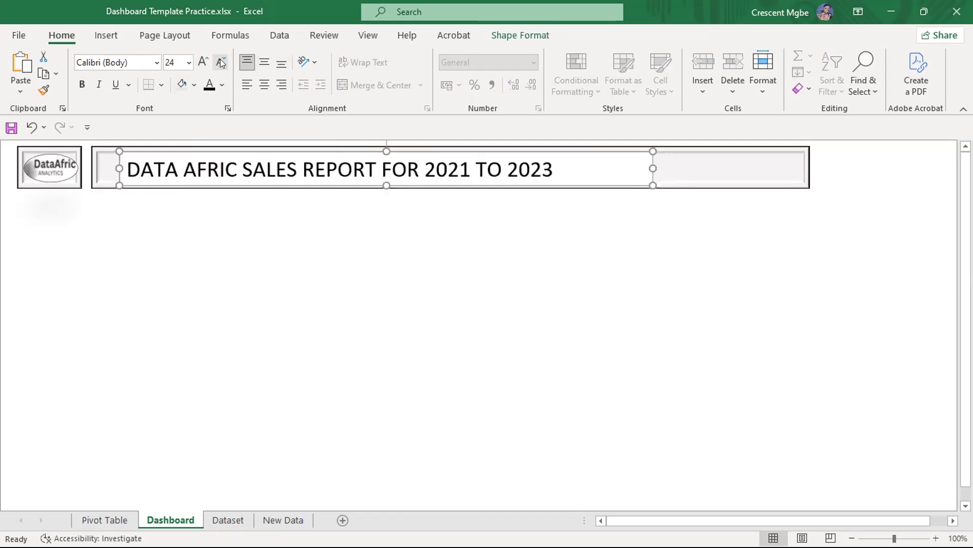
{"action": "left_click", "coordinate": [568, 271]}
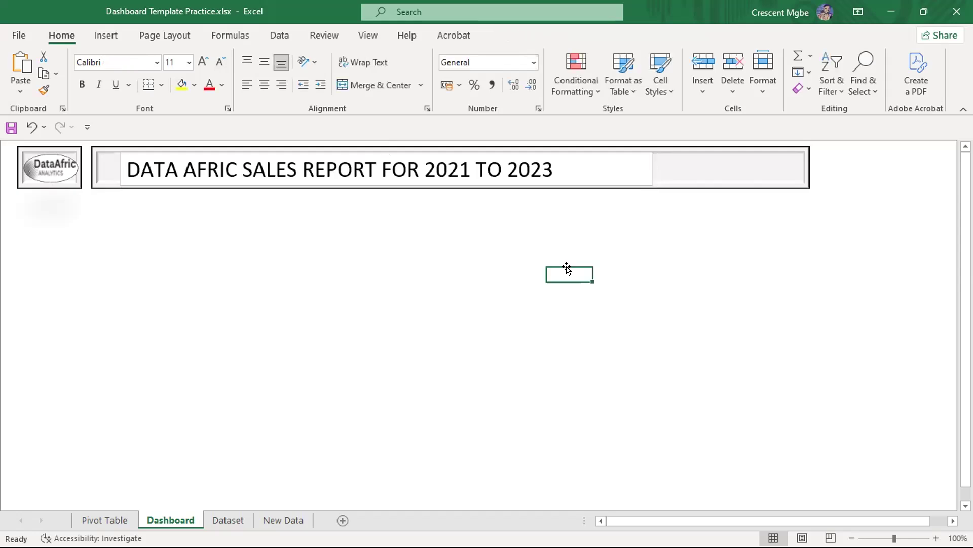
Set the title text box to No Fill so the banner shows through behind the title.
{"action": "left_click", "coordinate": [600, 164]}
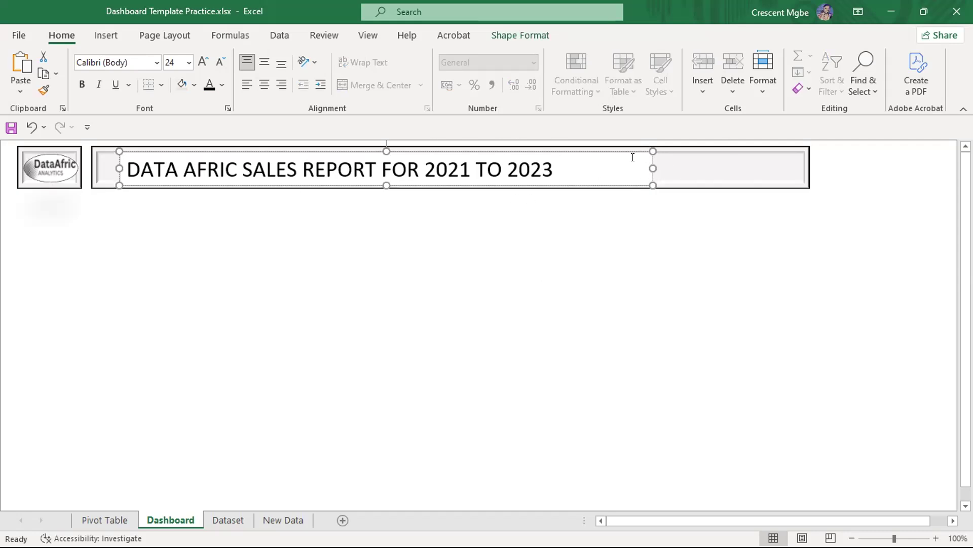
{"action": "left_click", "coordinate": [715, 172]}
{"action": "left_click", "coordinate": [646, 178]}
{"action": "left_click", "coordinate": [96, 36]}
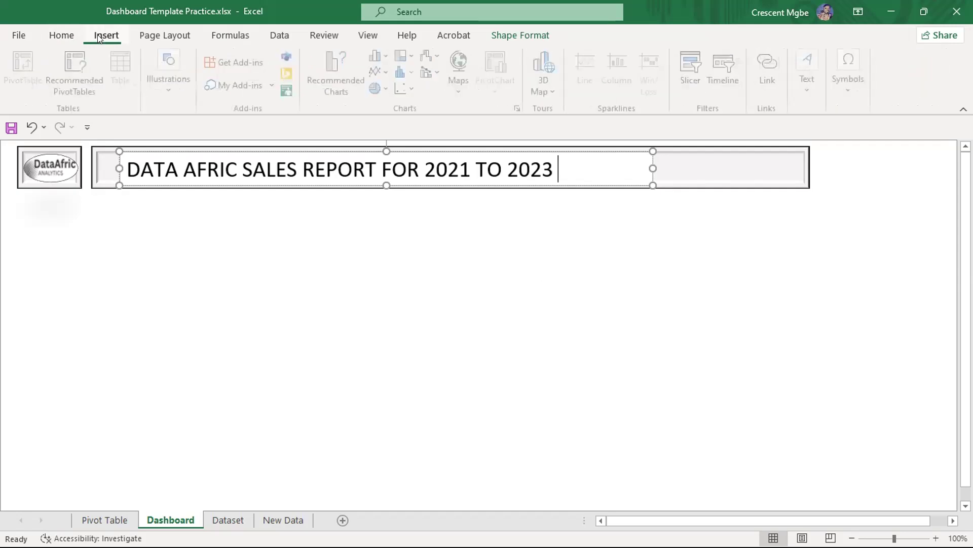
{"action": "left_click", "coordinate": [64, 35]}
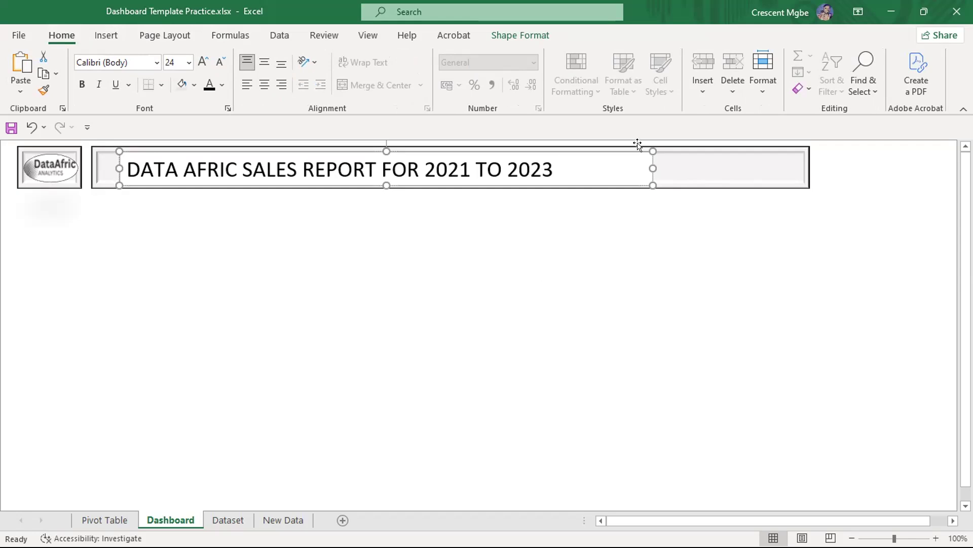
{"action": "left_click", "coordinate": [519, 35]}
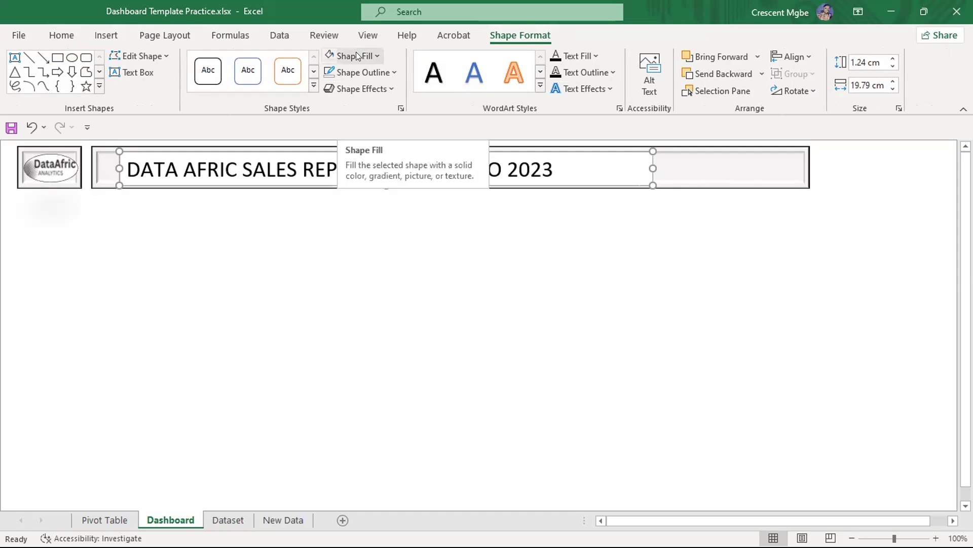
{"action": "left_click", "coordinate": [376, 56]}
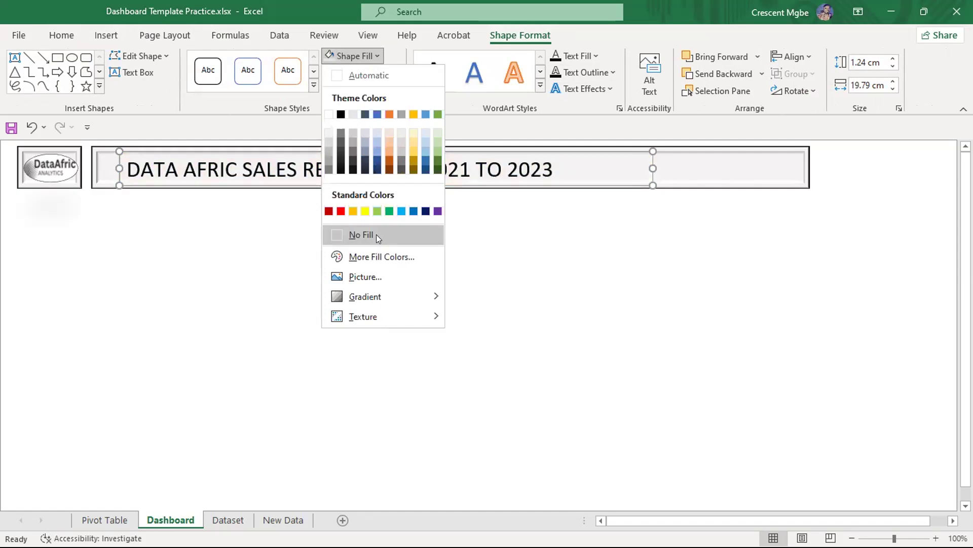
{"action": "left_click", "coordinate": [377, 234]}
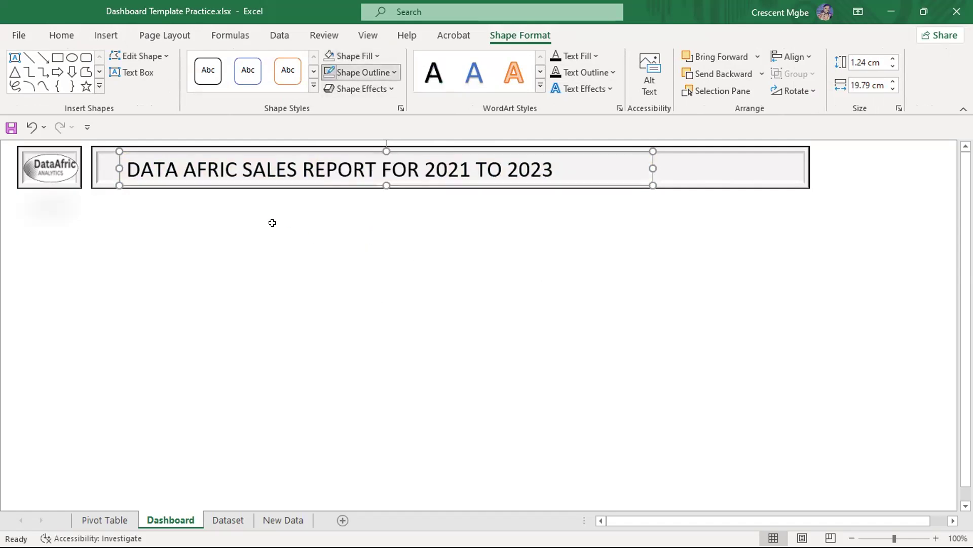
Try an orange outline on the title text box, and set it to No Outline.
{"action": "left_click", "coordinate": [361, 72]}
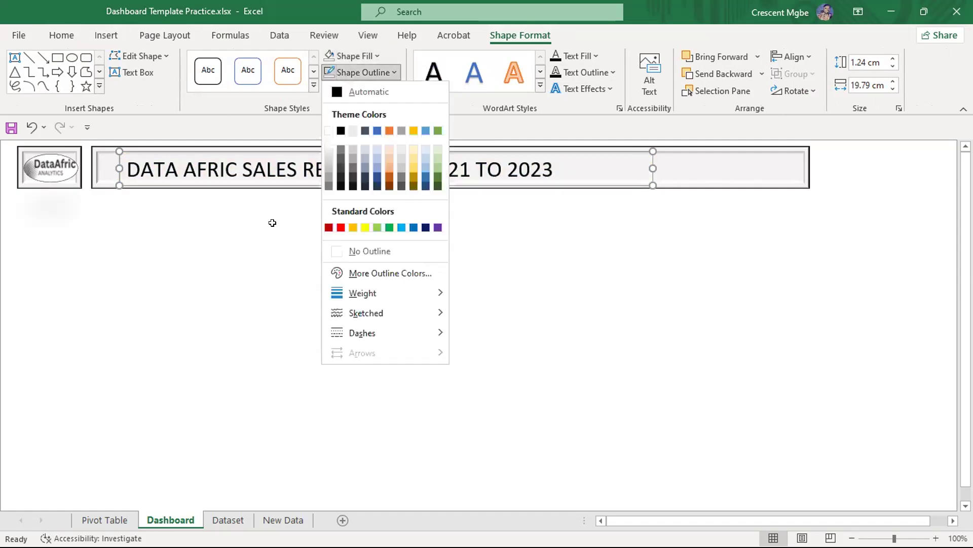
{"action": "left_click", "coordinate": [388, 131]}
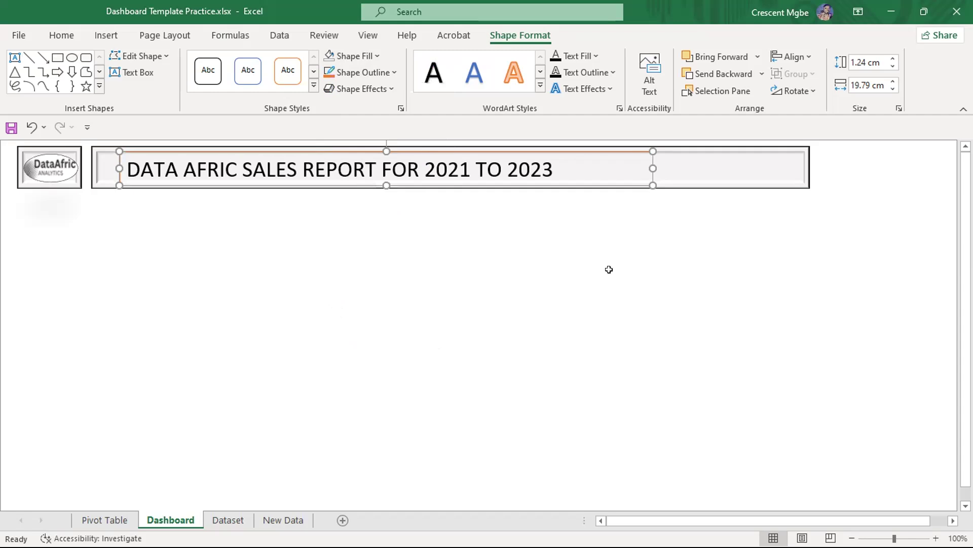
{"action": "left_click", "coordinate": [361, 72]}
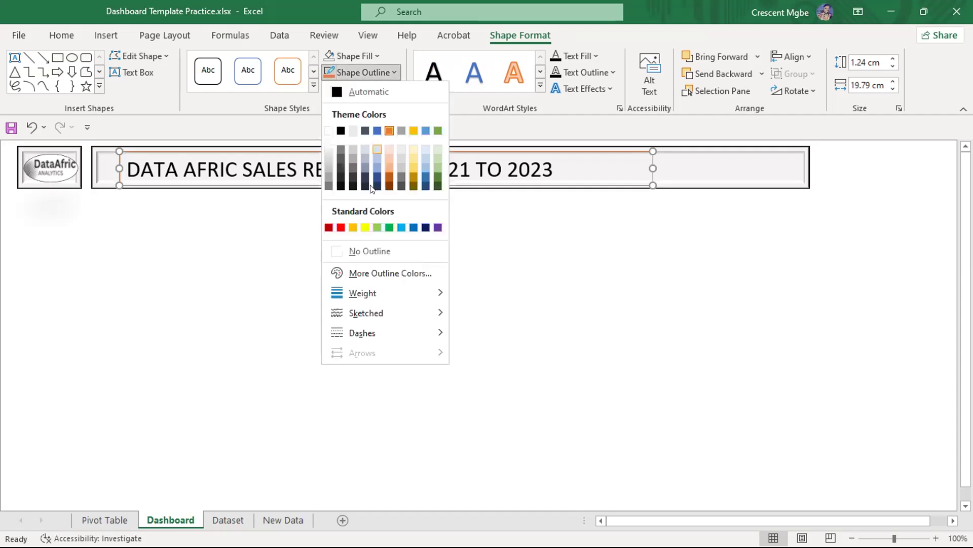
{"action": "left_click", "coordinate": [354, 251]}
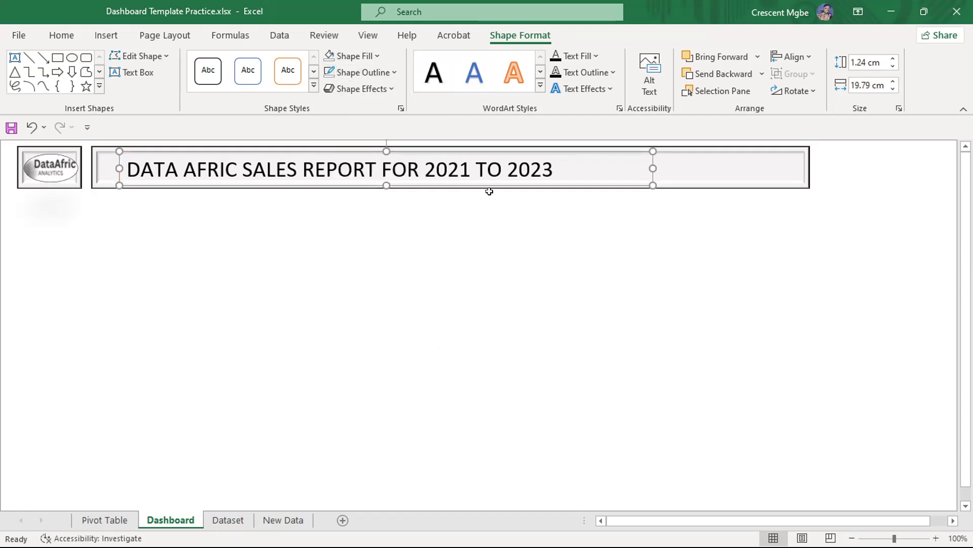
Try No Fill on the title's text and undo the change.
{"action": "left_click", "coordinate": [596, 56]}
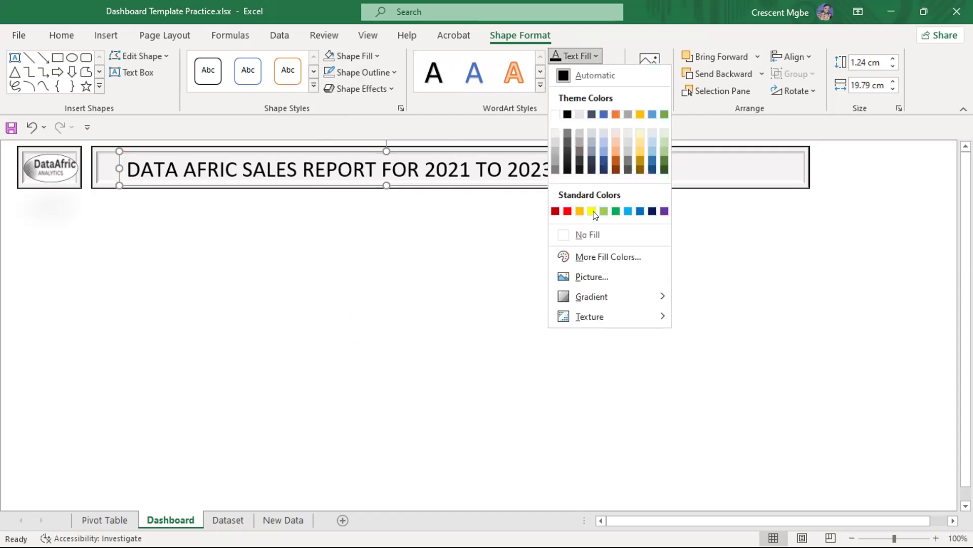
{"action": "left_click", "coordinate": [596, 234]}
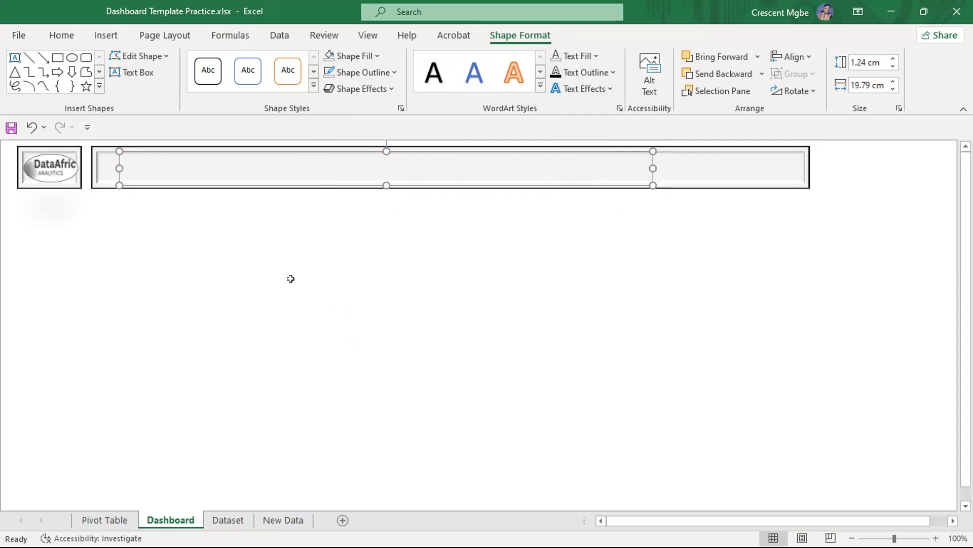
{"action": "key", "text": "ctrl+z"}
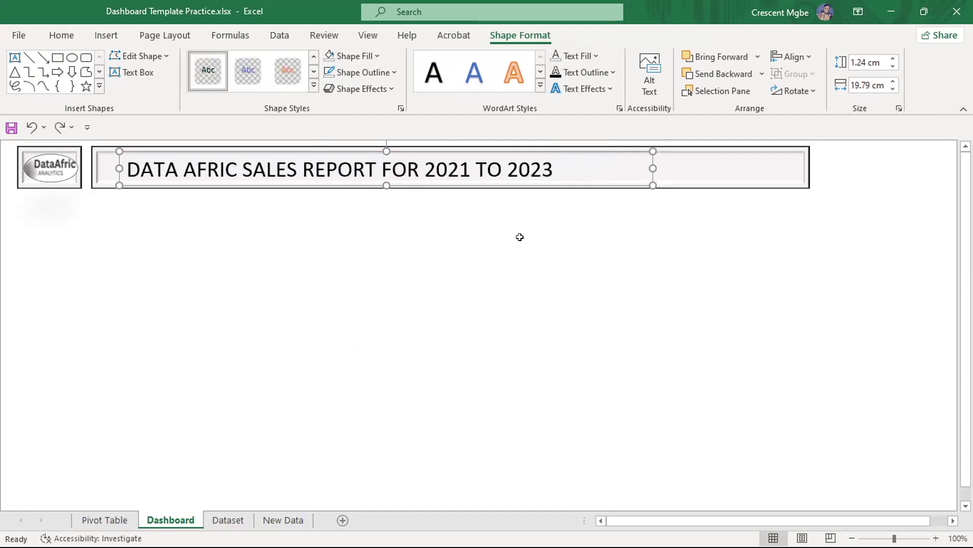
{"action": "left_click", "coordinate": [660, 246]}
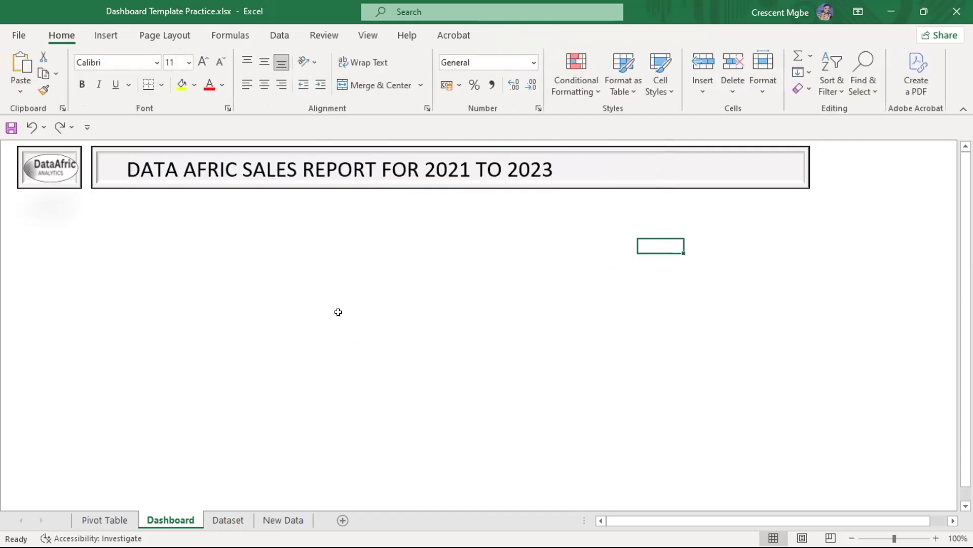
Move the title text box slightly right and up within the banner, and narrow it to just beyond its text.
{"action": "left_click", "coordinate": [519, 171]}
{"action": "left_click_drag", "start_coordinate": [616, 150], "coordinate": [639, 146]}
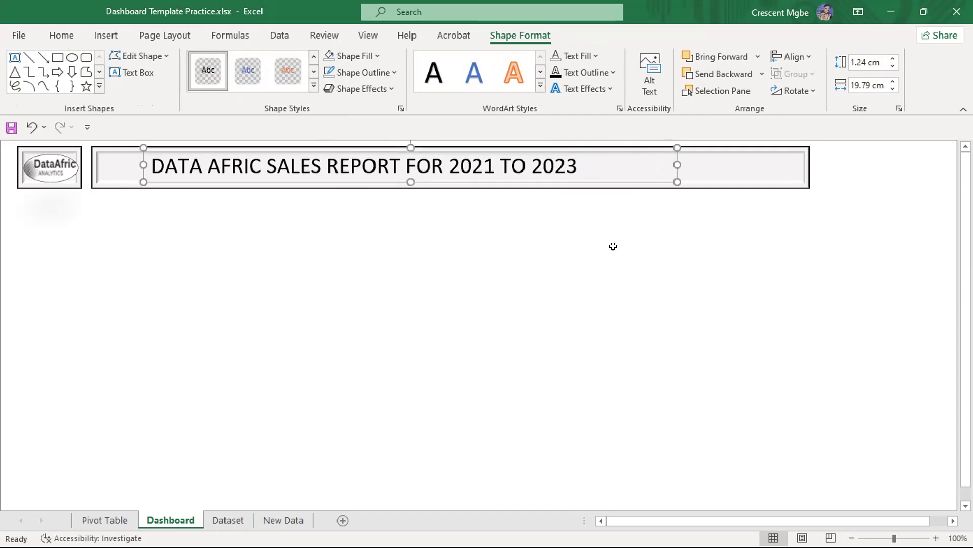
{"action": "left_click", "coordinate": [593, 279]}
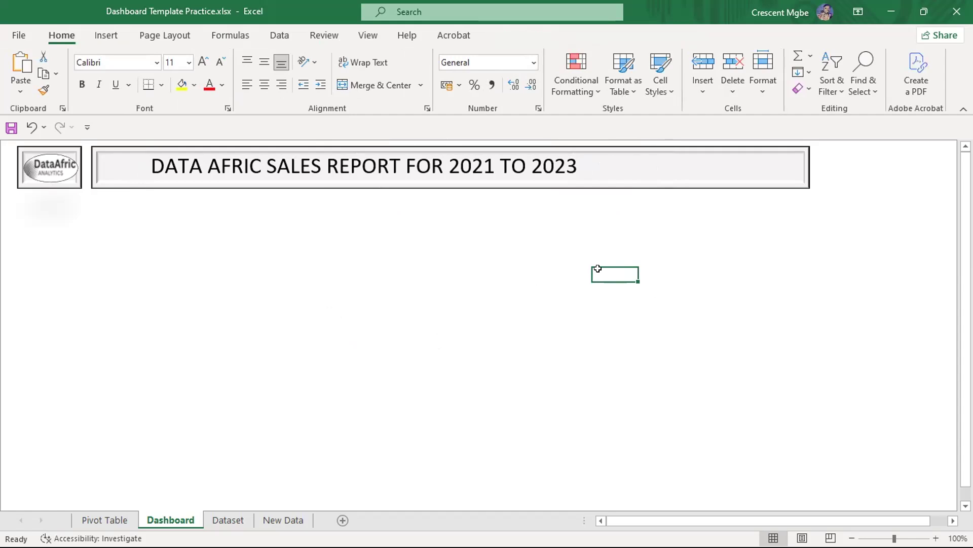
{"action": "left_click", "coordinate": [555, 169]}
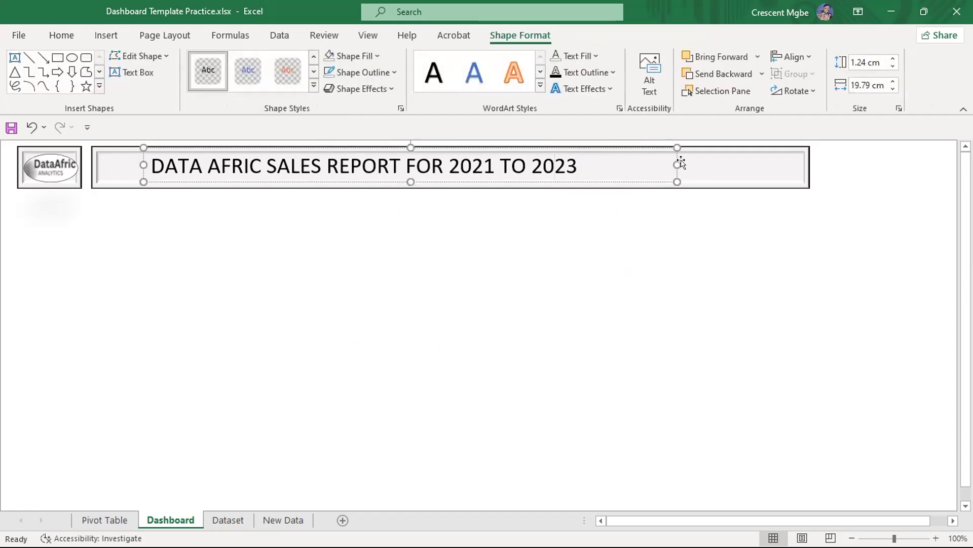
{"action": "left_click_drag", "start_coordinate": [675, 163], "coordinate": [600, 160]}
{"action": "left_click", "coordinate": [655, 157]}
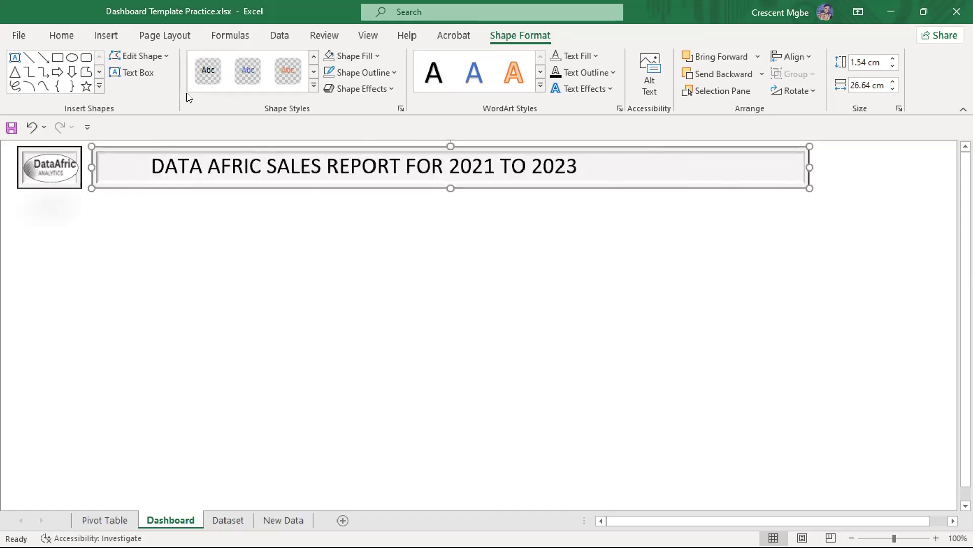
Insert a small text box inside the banner's right end, after the title, and enter "Presented by .." in it.
{"action": "left_click", "coordinate": [106, 35]}
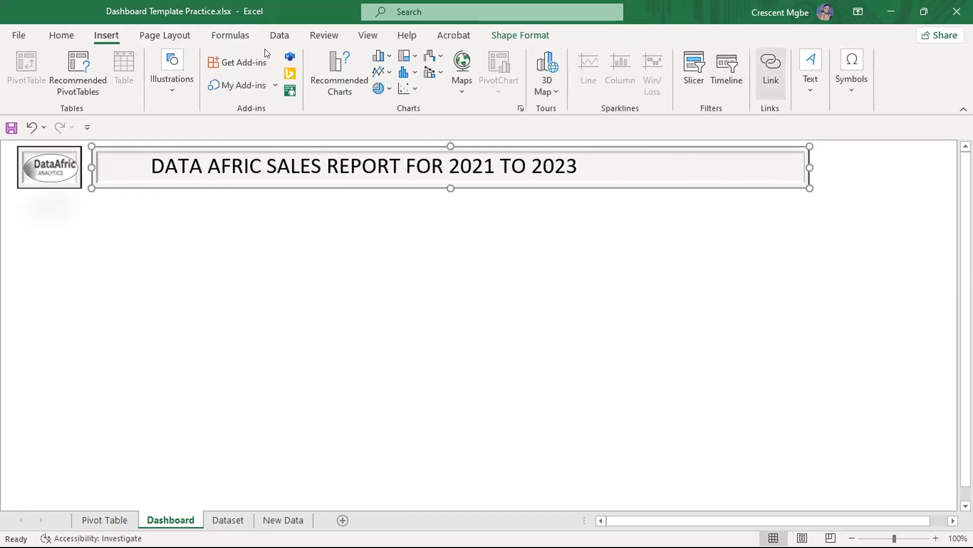
{"action": "left_click", "coordinate": [811, 71]}
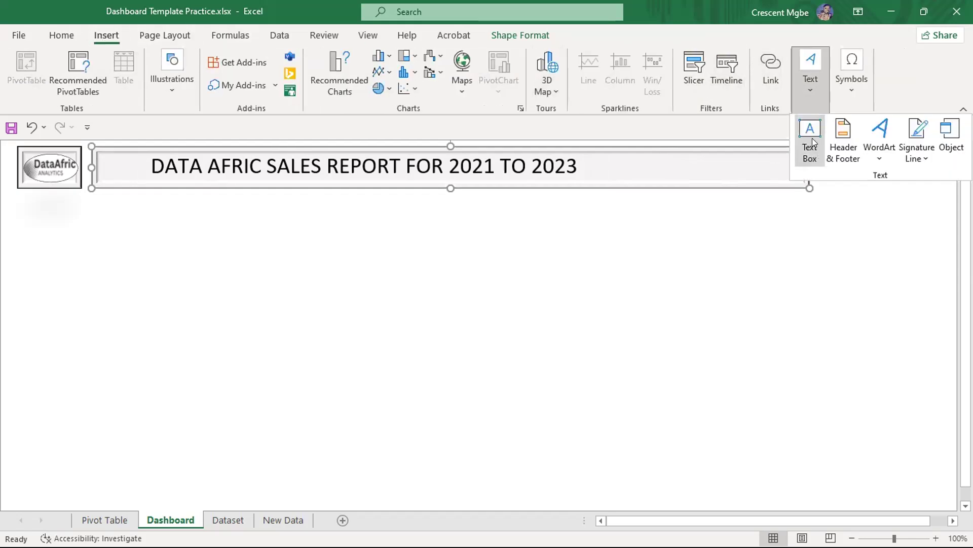
{"action": "left_click", "coordinate": [811, 137]}
{"action": "left_click_drag", "start_coordinate": [637, 166], "coordinate": [802, 178]}
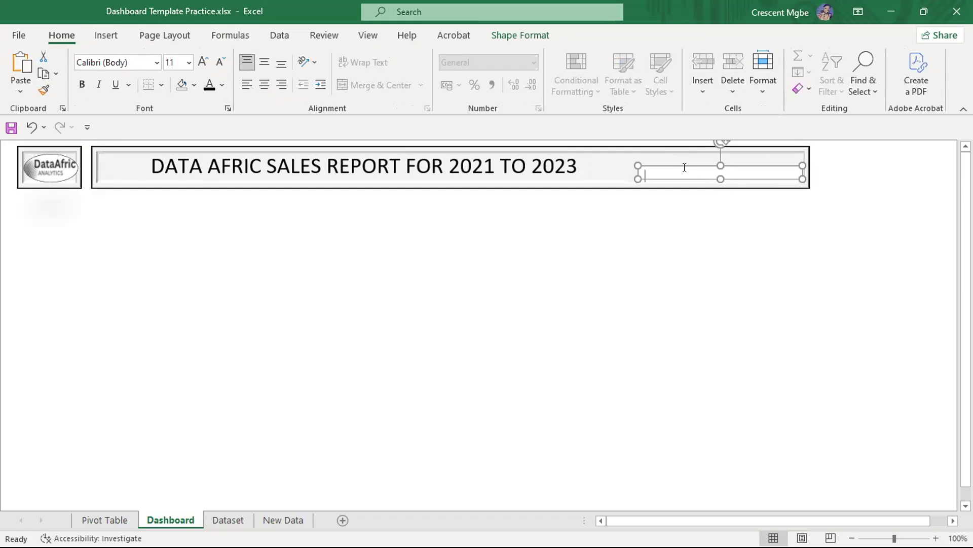
{"action": "type", "text": "Presddn"}
{"action": "type", "text": "ented by"}
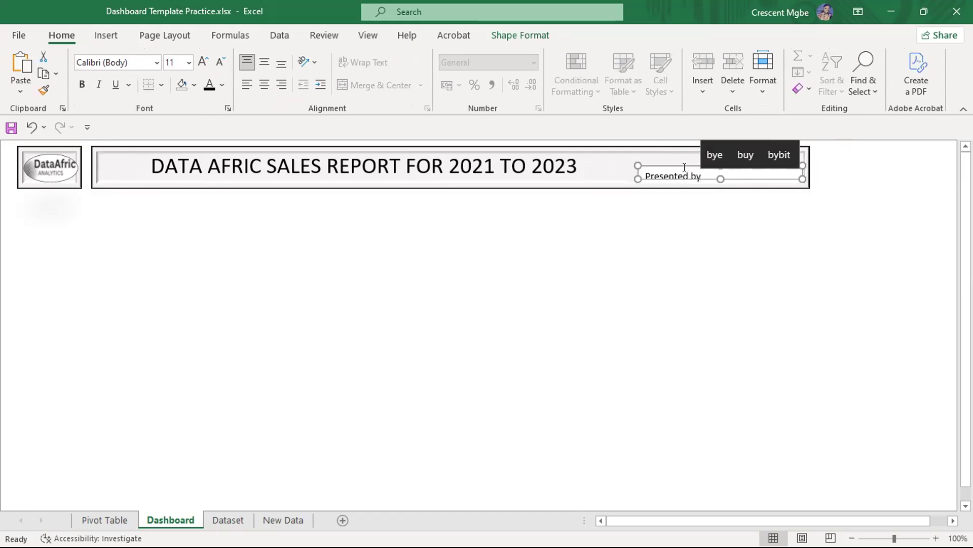
{"action": "type", "text": " .."}
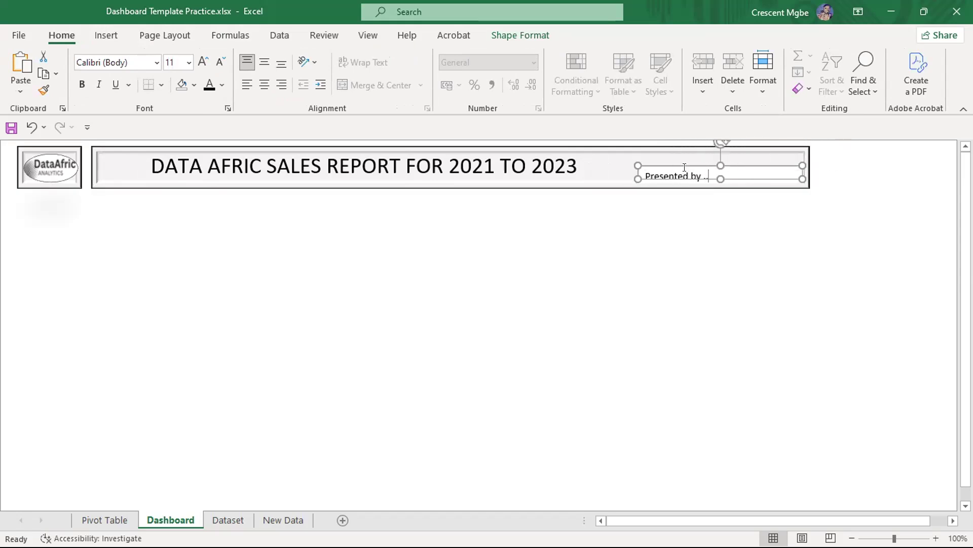
Complete the "Presented by .." text box with the presenter's first name and shift the box slightly up inside the title banner.
{"action": "type", "text": " Ch"}
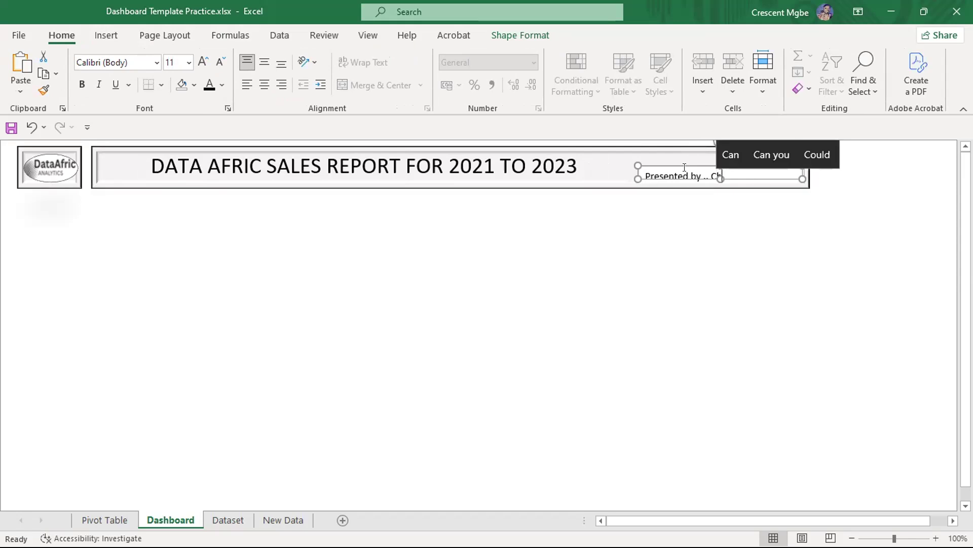
{"action": "type", "text": "ris"}
{"action": "left_click", "coordinate": [715, 179]}
{"action": "left_click", "coordinate": [709, 227]}
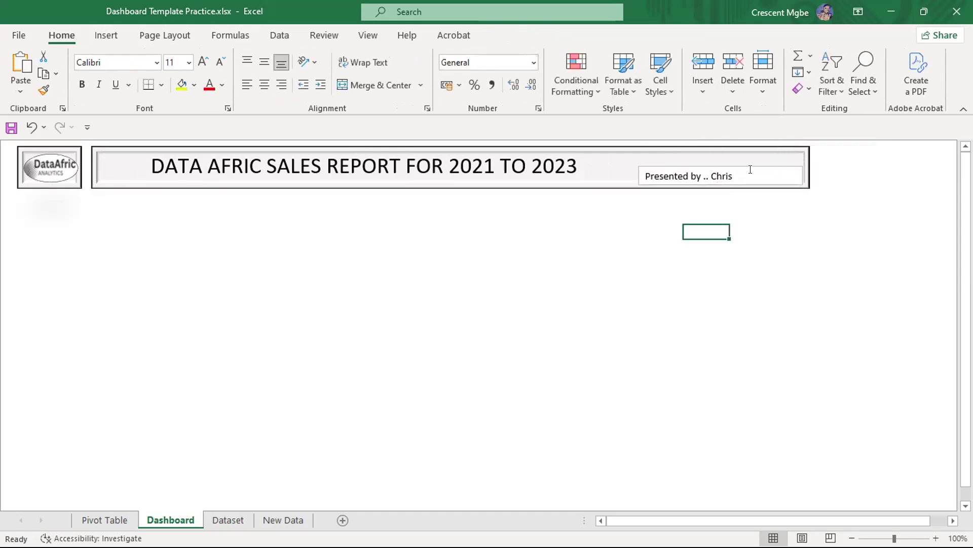
{"action": "left_click", "coordinate": [752, 169]}
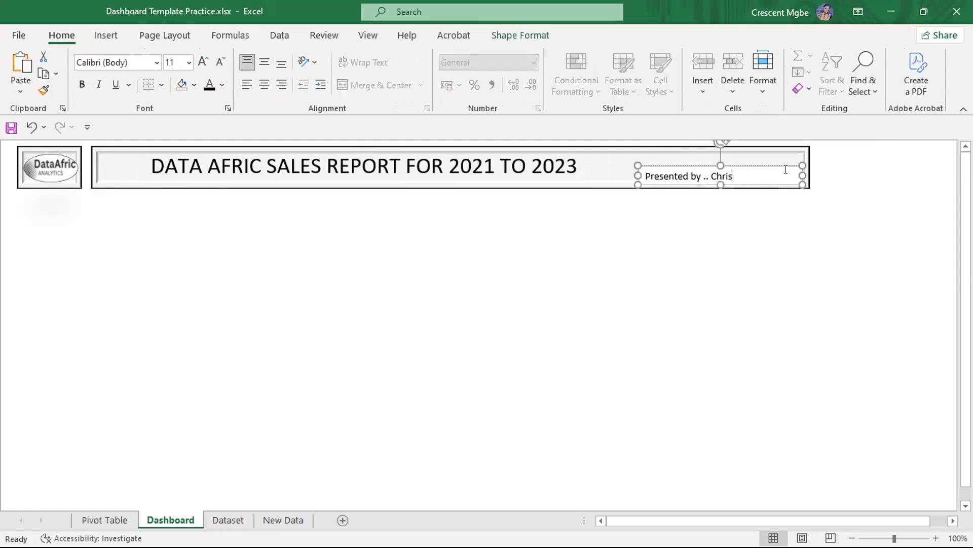
{"action": "left_click_drag", "start_coordinate": [768, 160], "coordinate": [763, 157]}
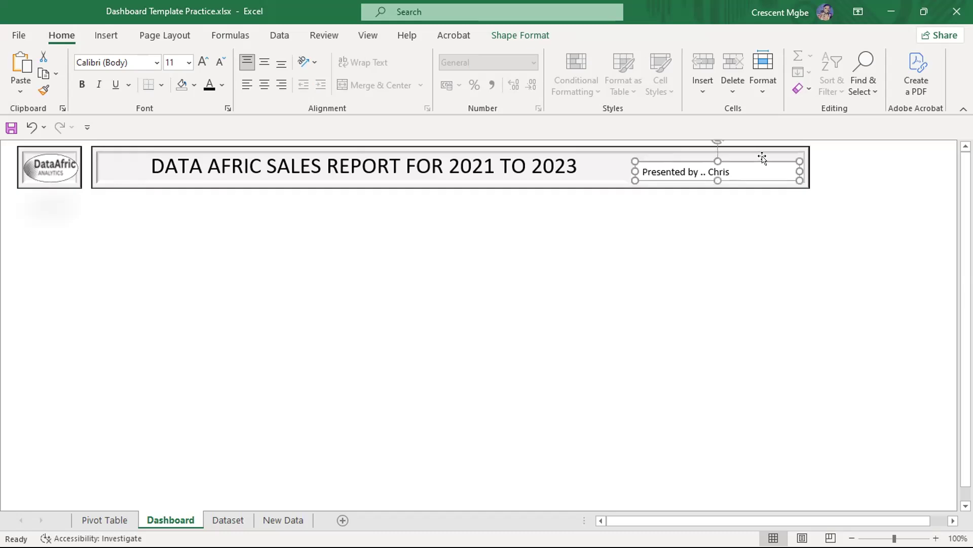
Remove both the shape fill and the outline from the "Presented by" text box.
{"action": "left_click", "coordinate": [497, 37]}
{"action": "left_click", "coordinate": [354, 56]}
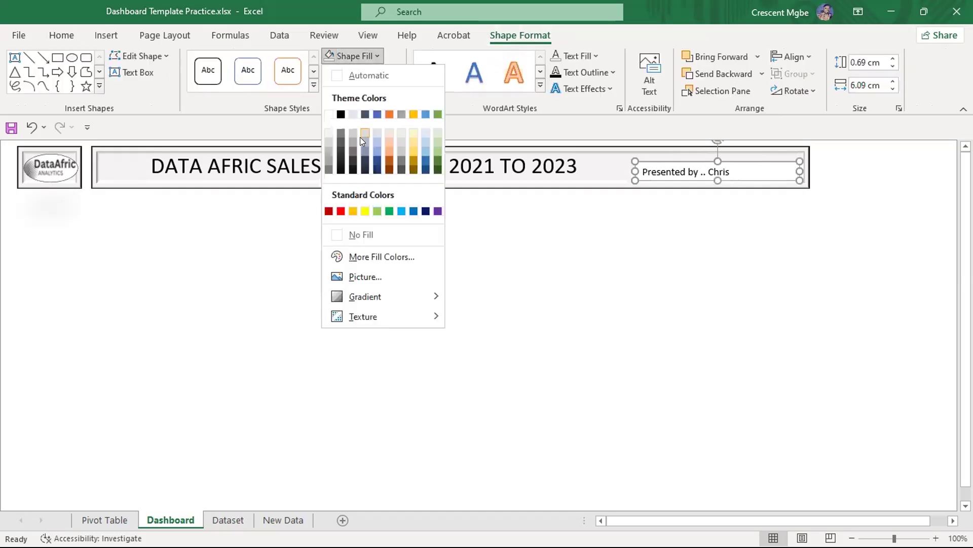
{"action": "left_click", "coordinate": [361, 234]}
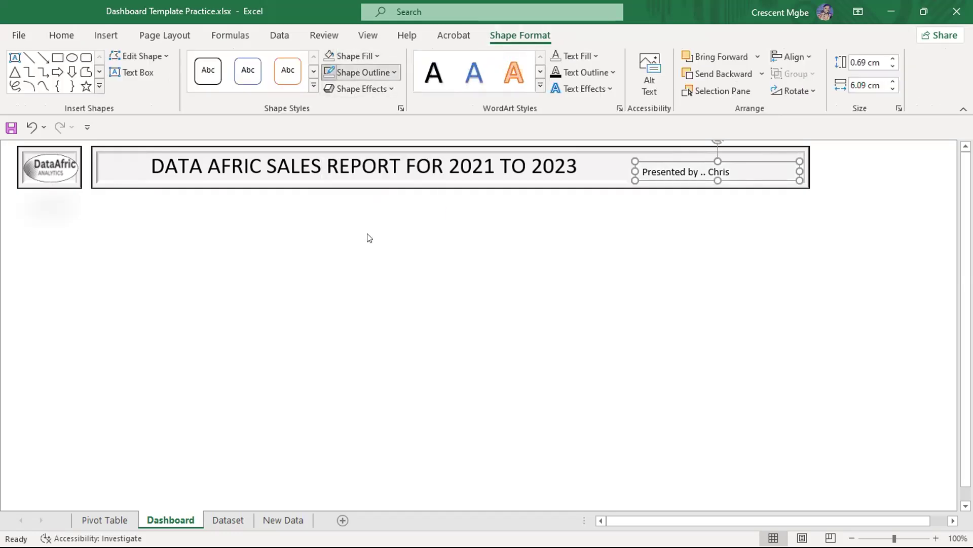
{"action": "left_click", "coordinate": [361, 72]}
{"action": "left_click", "coordinate": [371, 250]}
{"action": "left_click", "coordinate": [778, 288]}
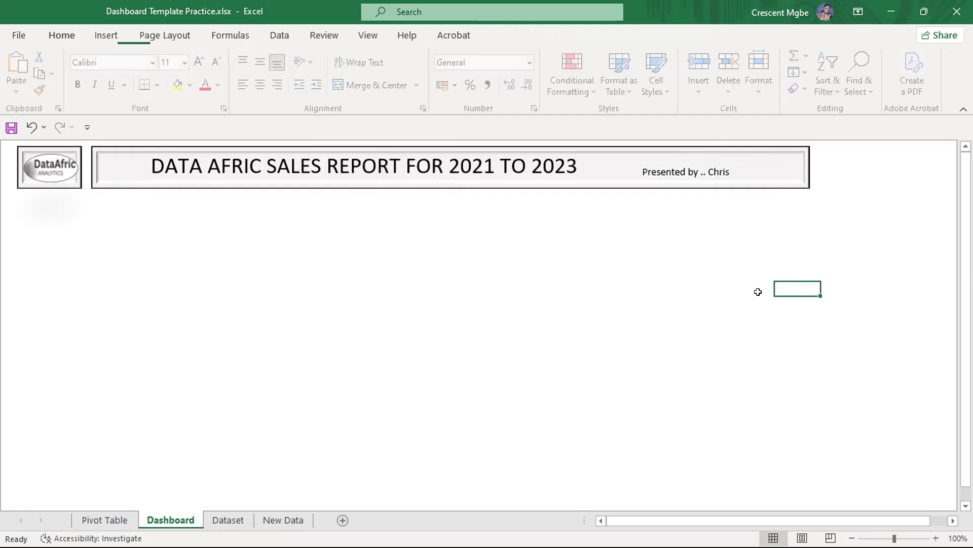
Recolour the text of the "Presented by" box to a light grey shade from the theme colours.
{"action": "left_click", "coordinate": [719, 175]}
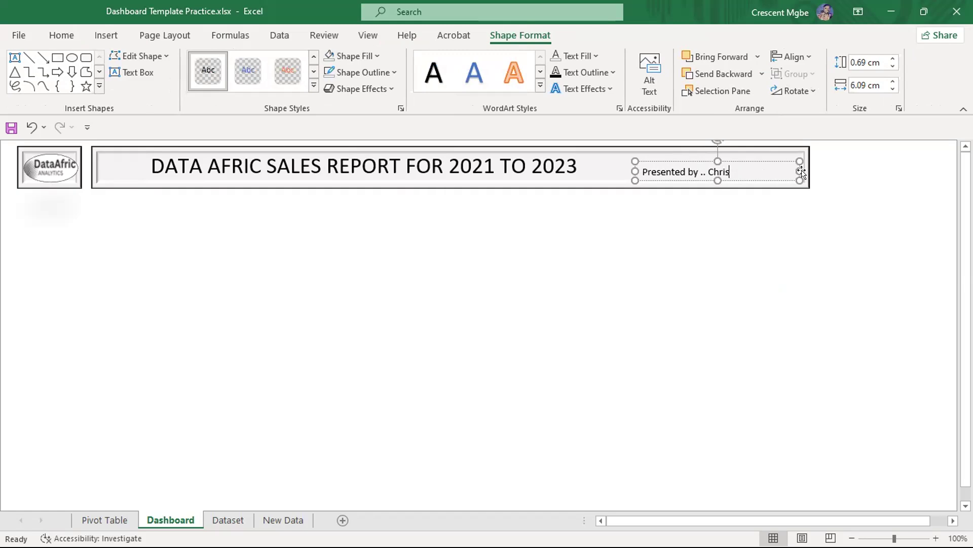
{"action": "left_click", "coordinate": [794, 160]}
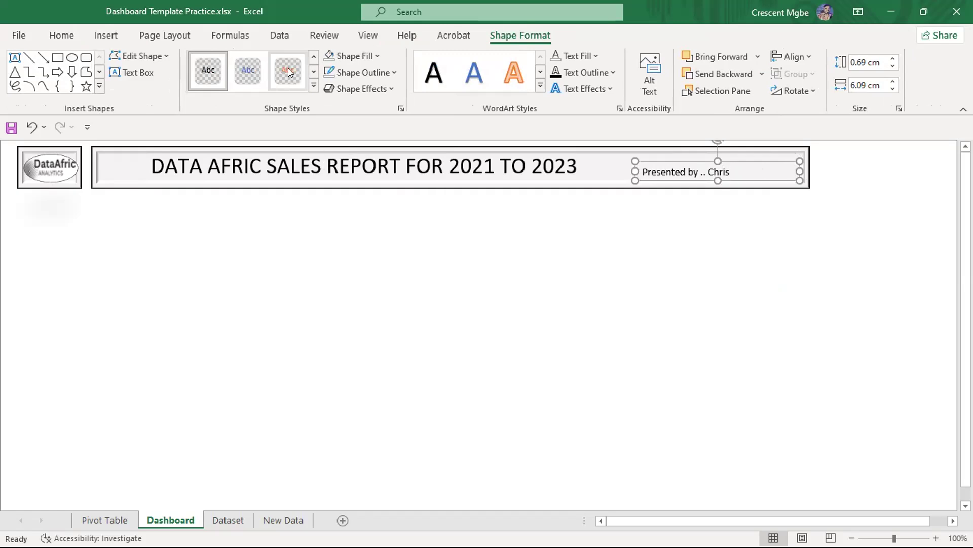
{"action": "left_click", "coordinate": [355, 57]}
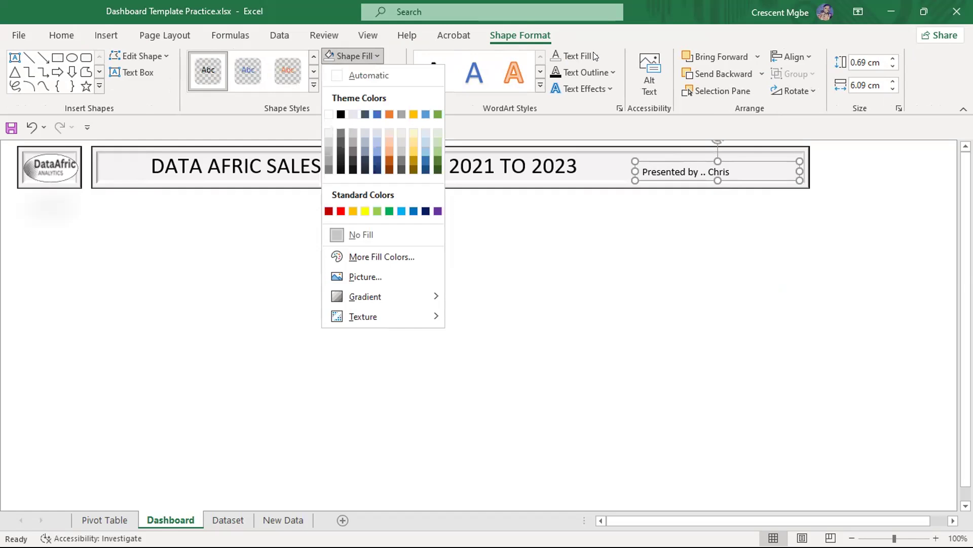
{"action": "left_click", "coordinate": [578, 56]}
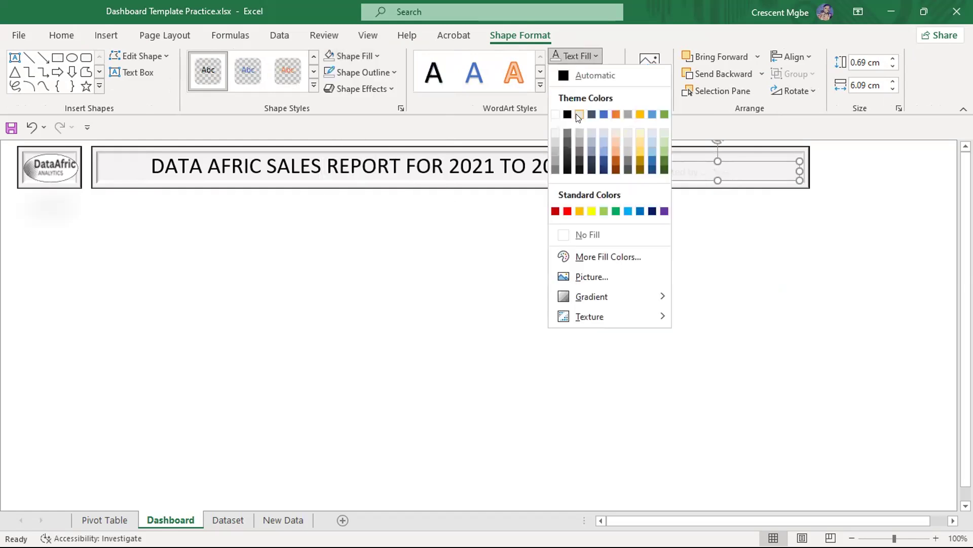
{"action": "left_click", "coordinate": [552, 155]}
{"action": "left_click", "coordinate": [760, 283]}
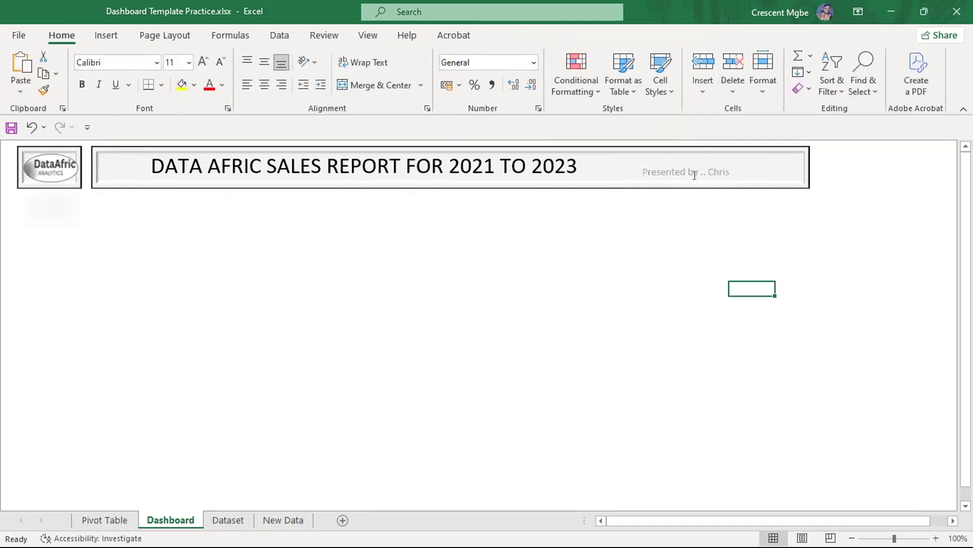
{"action": "left_click", "coordinate": [787, 234]}
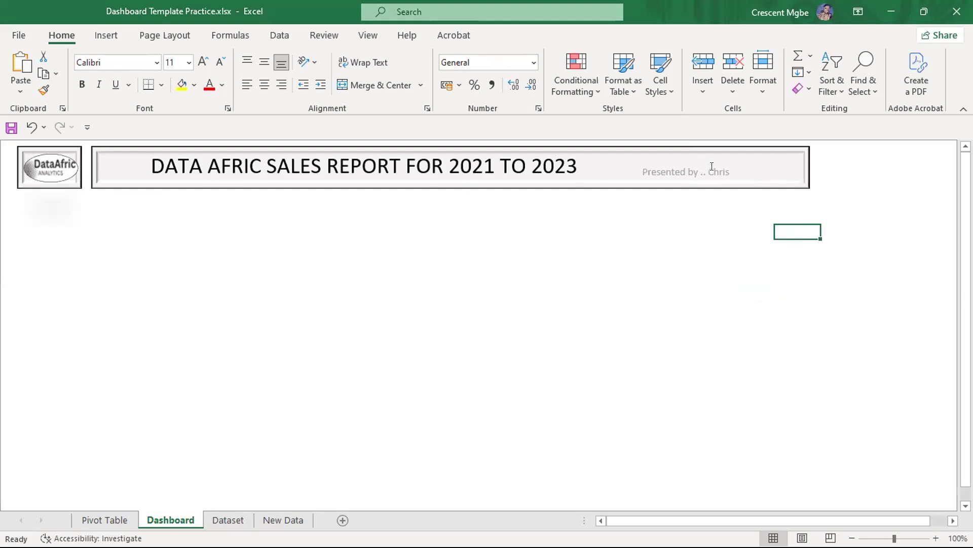
Resize the title banner so that its right edge ends just past the "Presented by" text.
{"action": "left_click", "coordinate": [793, 164]}
{"action": "left_click", "coordinate": [806, 164]}
{"action": "left_click_drag", "start_coordinate": [808, 164], "coordinate": [912, 162]}
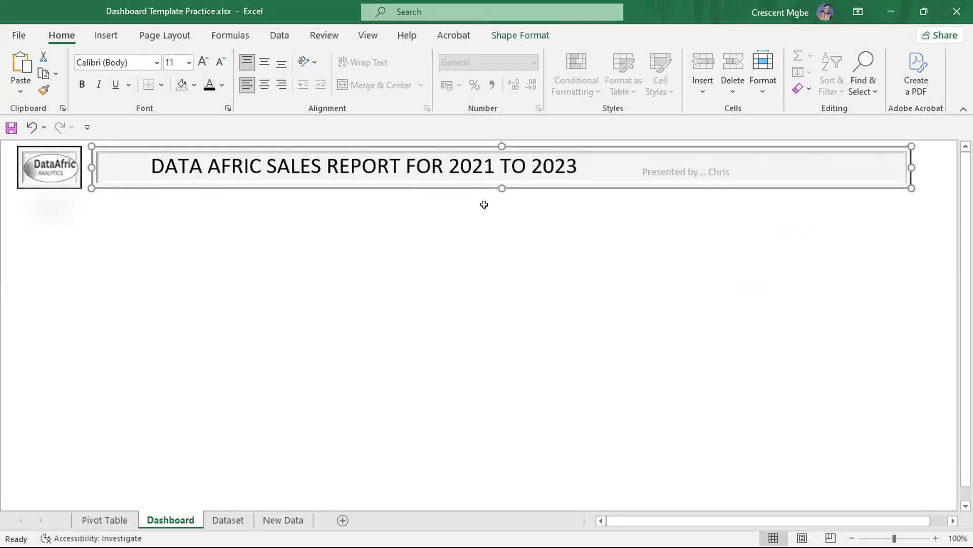
{"action": "left_click_drag", "start_coordinate": [908, 166], "coordinate": [761, 163]}
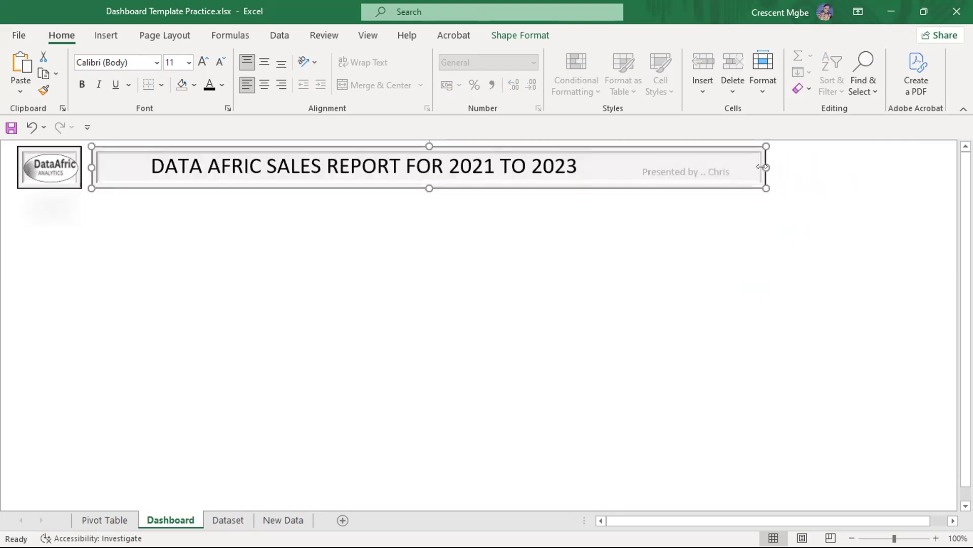
{"action": "left_click", "coordinate": [542, 243]}
{"action": "left_click", "coordinate": [279, 262]}
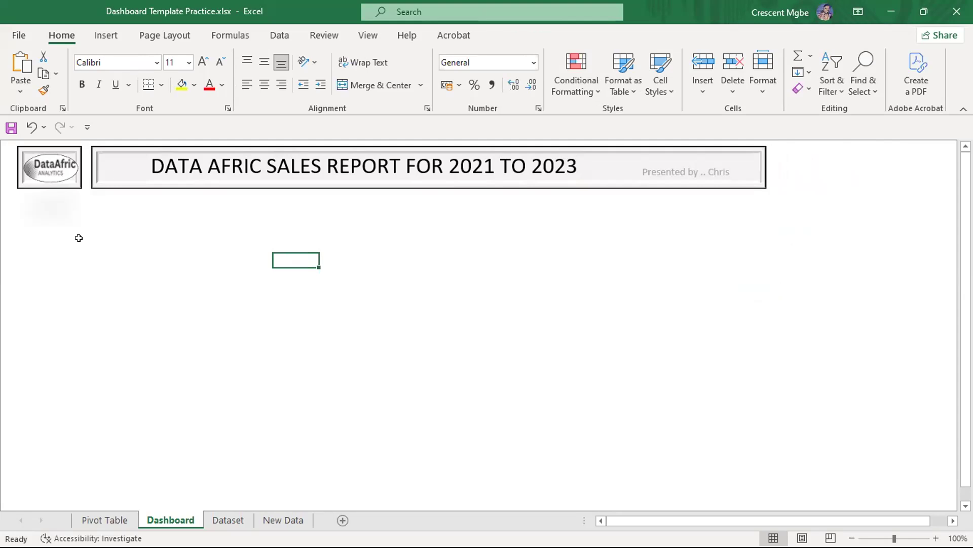
Check the pivot tables, return to the Dashboard sheet, and draw a rectangle about 6.01 cm wide and 3.23 cm high below the banner.
{"action": "left_click", "coordinate": [110, 518]}
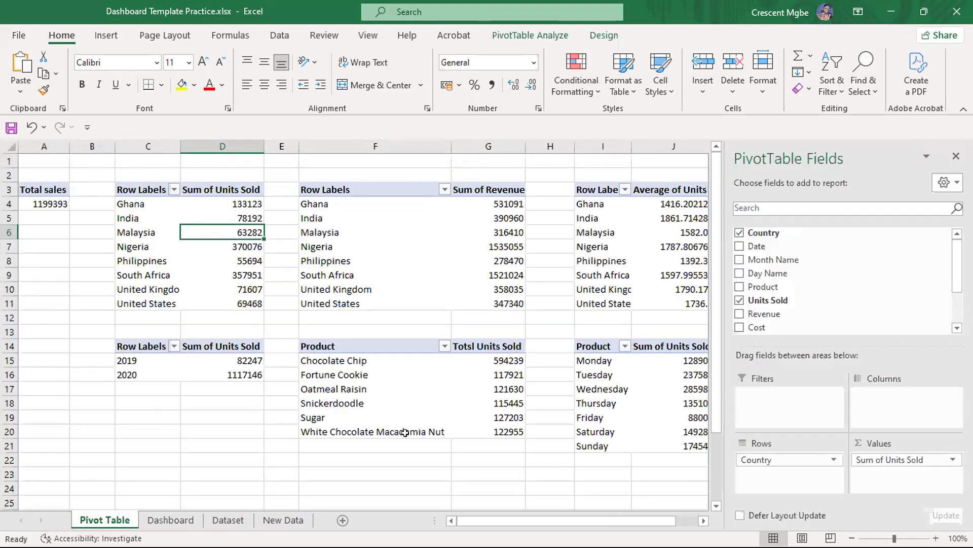
{"action": "left_click", "coordinate": [167, 520]}
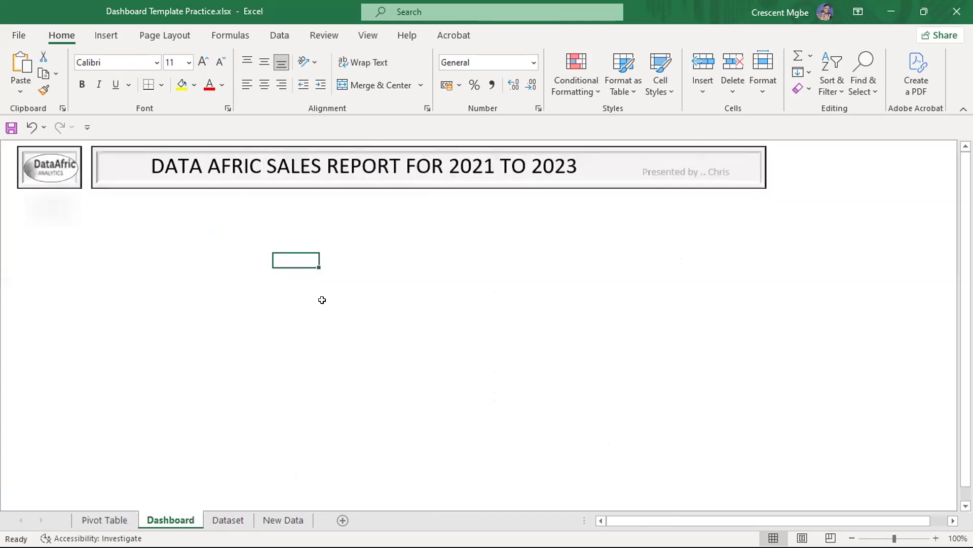
{"action": "left_click", "coordinate": [105, 259]}
{"action": "left_click", "coordinate": [108, 36]}
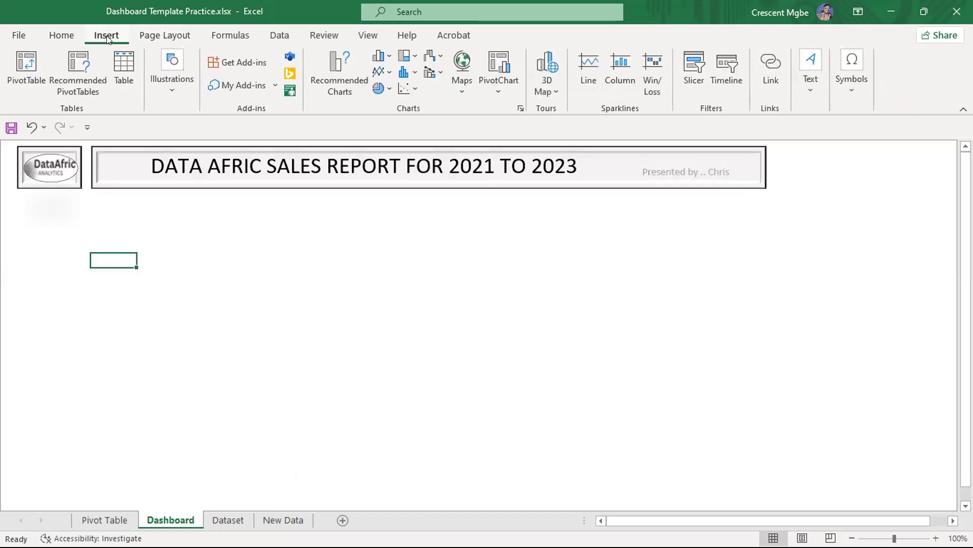
{"action": "left_click", "coordinate": [176, 85]}
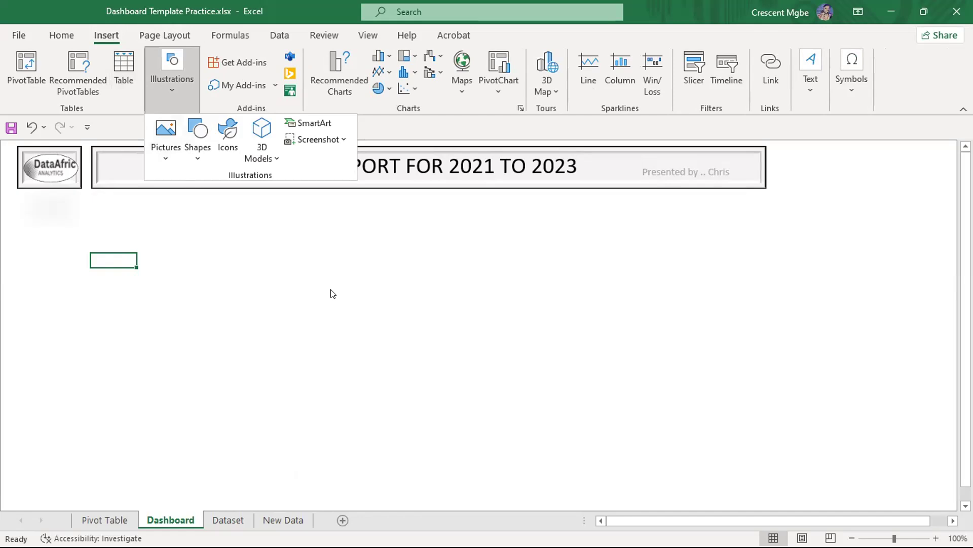
{"action": "left_click", "coordinate": [197, 157]}
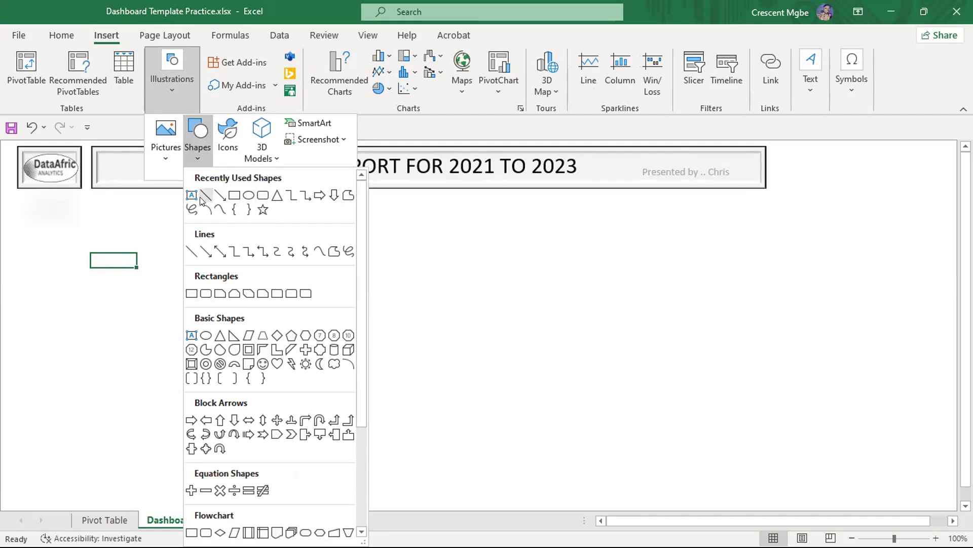
{"action": "left_click", "coordinate": [233, 196]}
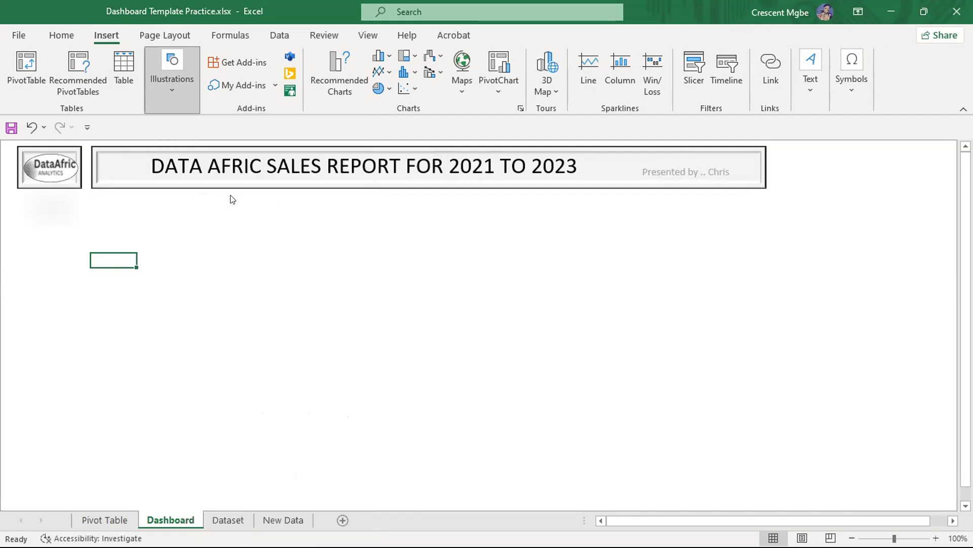
{"action": "left_click_drag", "start_coordinate": [72, 224], "coordinate": [235, 313]}
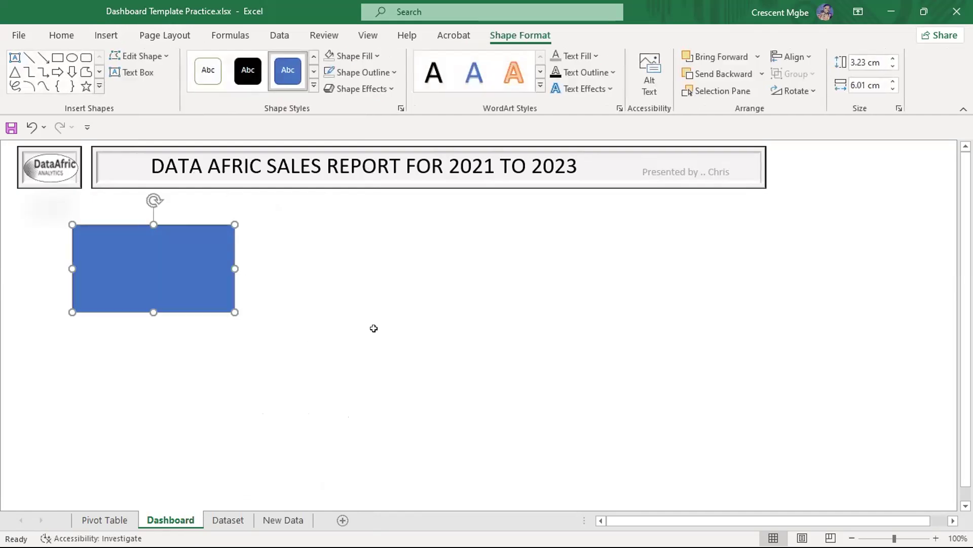
Draw a rounded rectangle about 8.57 cm wide and 4.21 cm high to the right of the plain rectangle.
{"action": "left_click", "coordinate": [106, 35]}
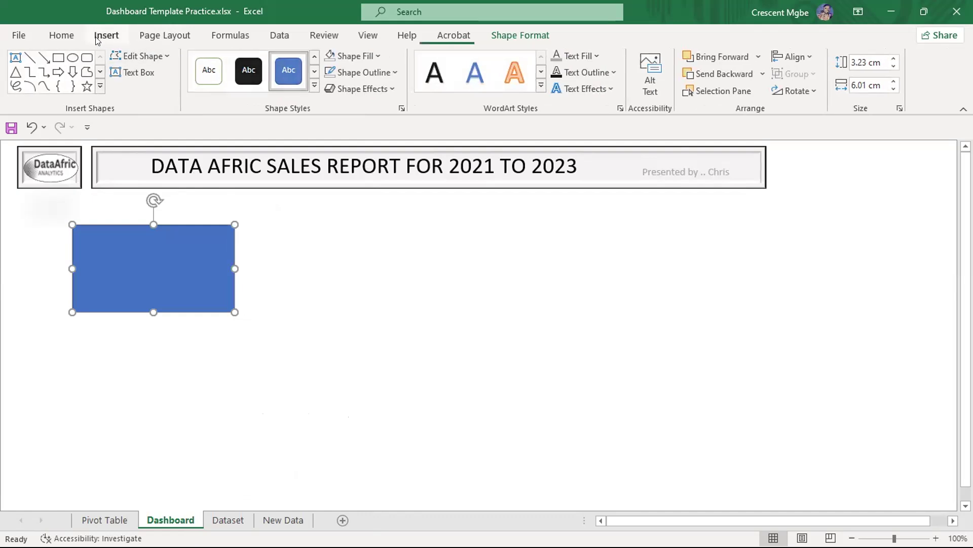
{"action": "left_click", "coordinate": [171, 76]}
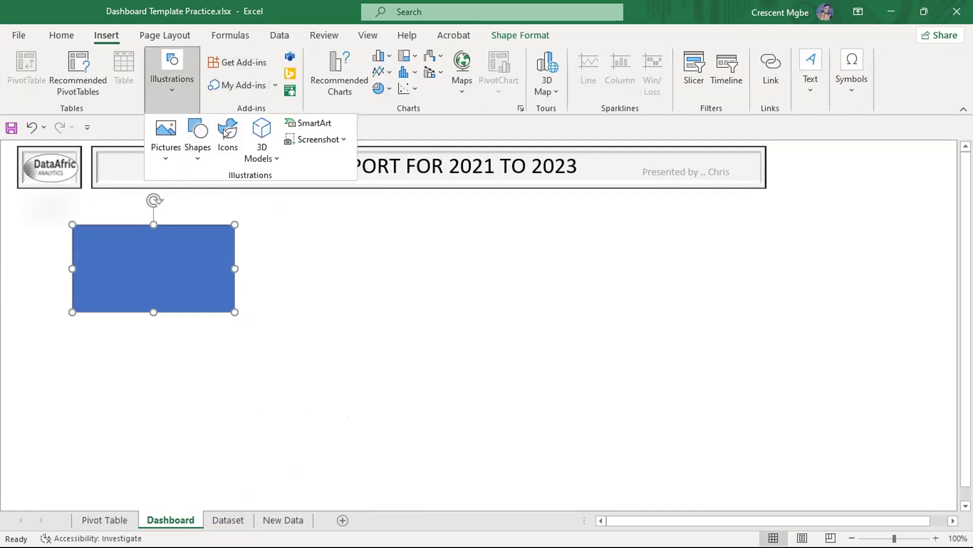
{"action": "left_click", "coordinate": [197, 148]}
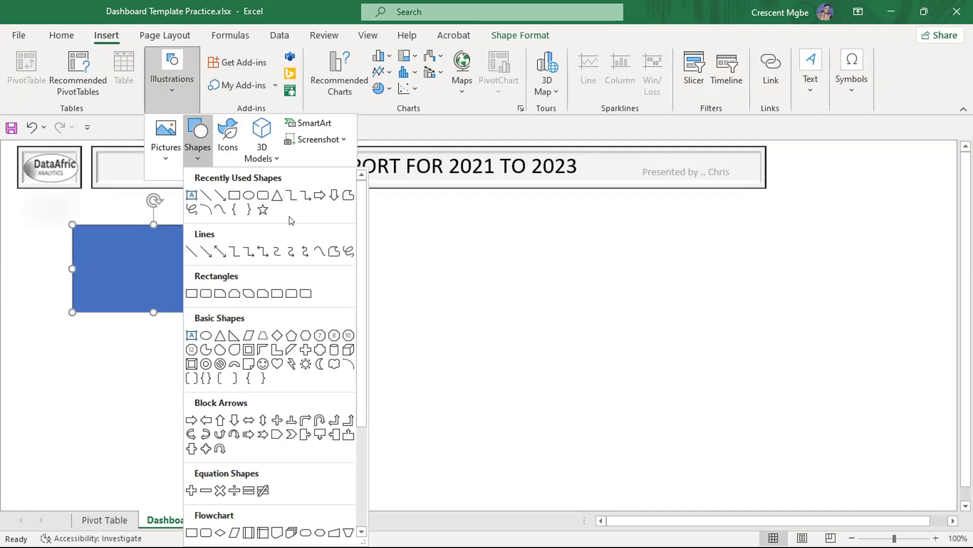
{"action": "left_click", "coordinate": [258, 198]}
{"action": "left_click_drag", "start_coordinate": [282, 225], "coordinate": [508, 335]}
{"action": "left_click", "coordinate": [694, 318]}
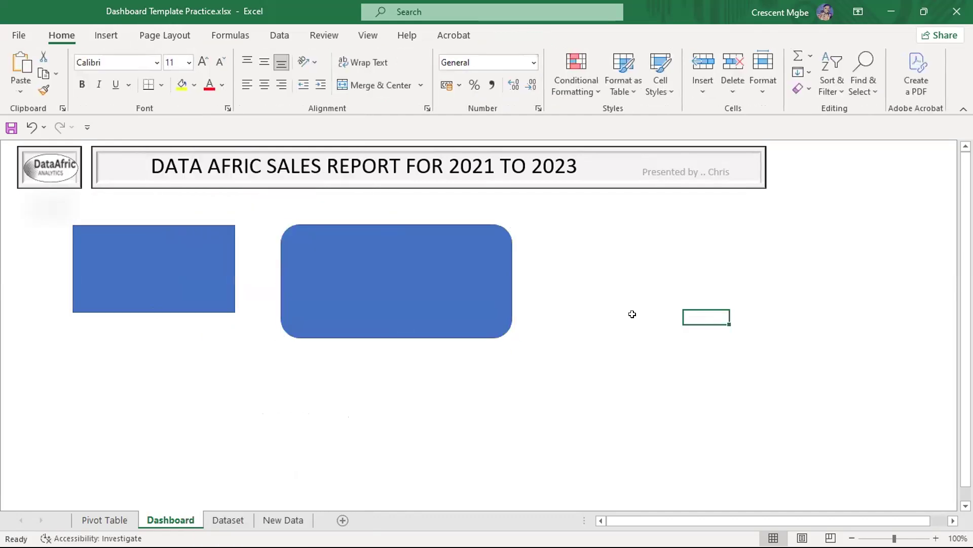
Delete the plain square-cornered rectangle from the dashboard.
{"action": "left_click", "coordinate": [403, 271]}
{"action": "left_click", "coordinate": [221, 245]}
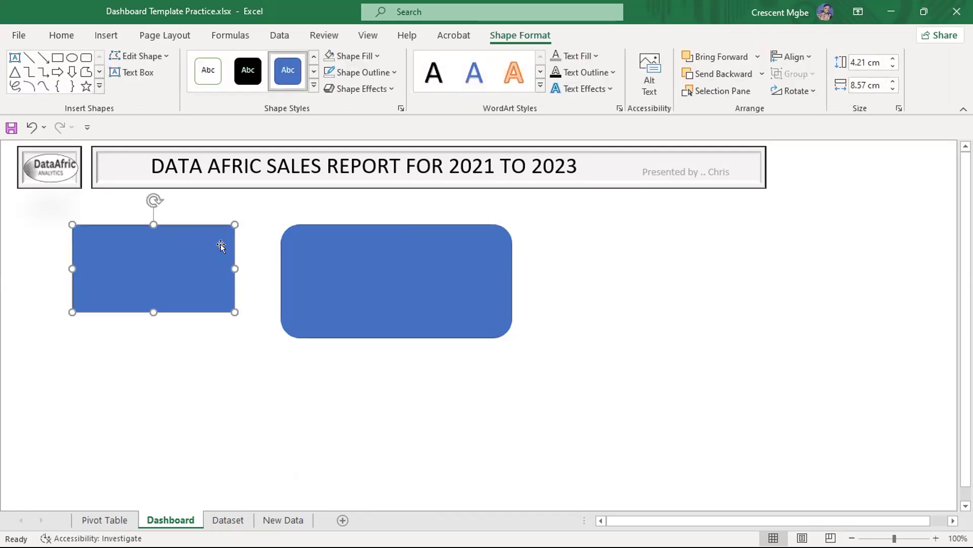
{"action": "key", "text": "Delete"}
Move the rounded rectangle below the logo at the sheet's left edge and resize it to about 7.14 cm by 4.6 cm.
{"action": "left_click", "coordinate": [361, 266]}
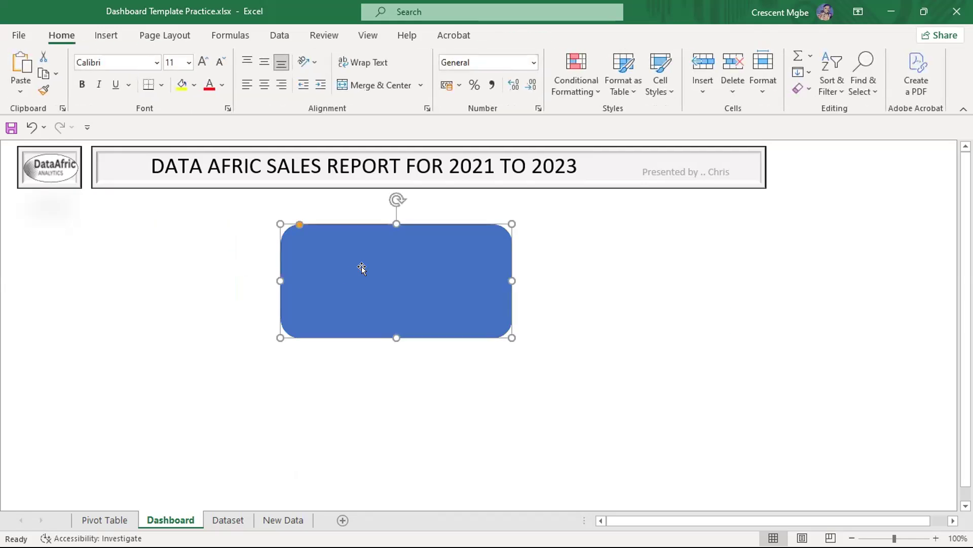
{"action": "left_click_drag", "start_coordinate": [361, 266], "coordinate": [325, 266]}
{"action": "left_click_drag", "start_coordinate": [216, 255], "coordinate": [87, 247]}
{"action": "left_click_drag", "start_coordinate": [231, 317], "coordinate": [194, 322]}
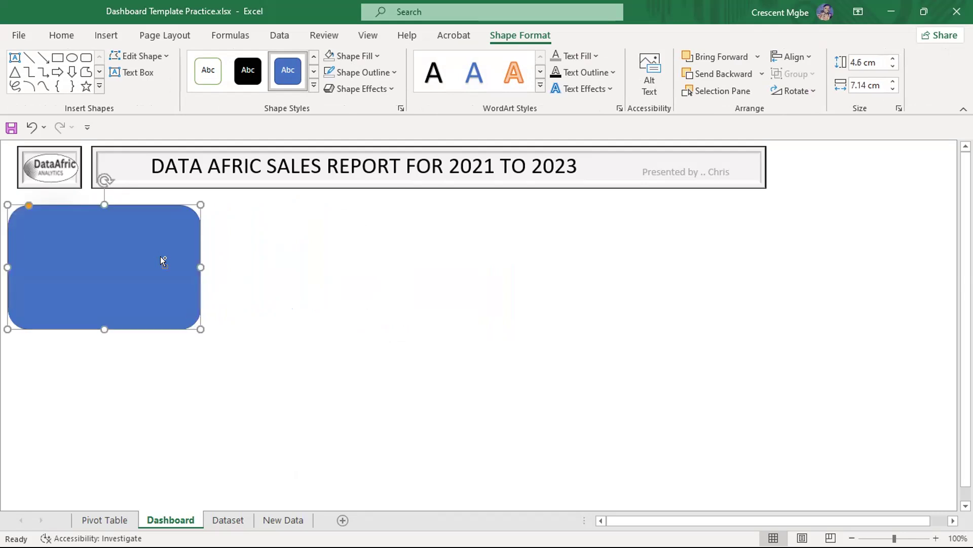
Duplicate the rounded panel twice in a row, enlarging the middle copy to about 11.59 by 4.79 cm and placing the other under the banner's right end.
{"action": "key", "text": "ctrl+d"}
{"action": "left_click_drag", "start_coordinate": [160, 259], "coordinate": [359, 247]}
{"action": "left_click_drag", "start_coordinate": [409, 329], "coordinate": [524, 330]}
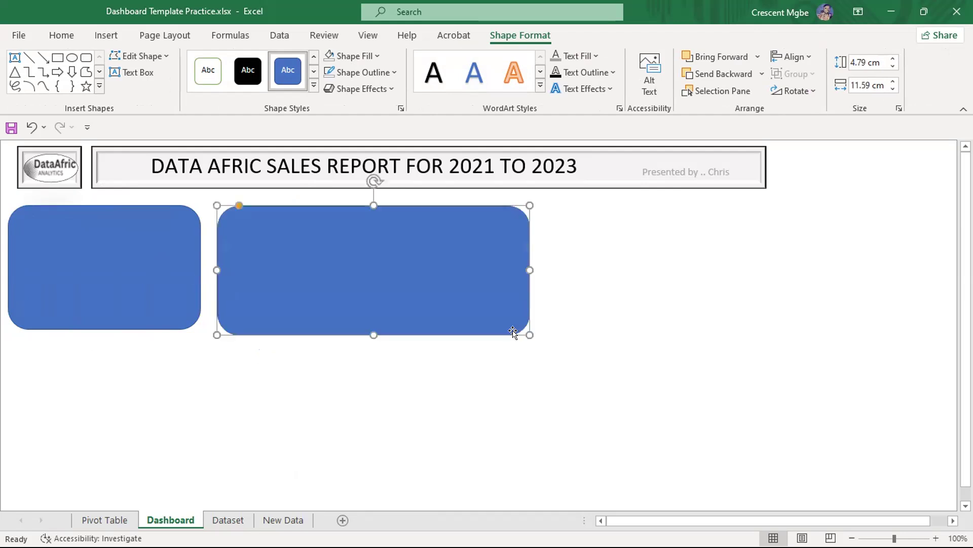
{"action": "key", "text": "ctrl+v"}
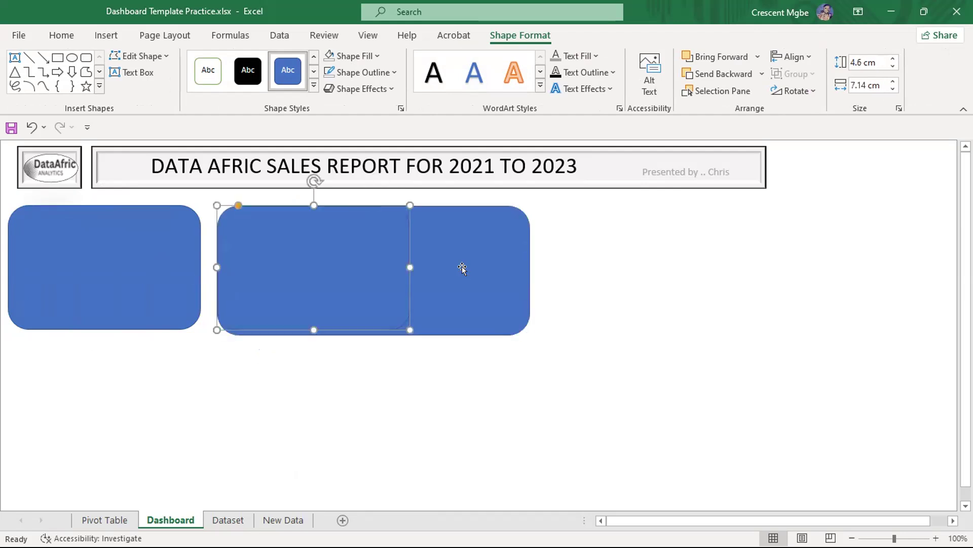
{"action": "left_click_drag", "start_coordinate": [354, 258], "coordinate": [712, 252]}
Widen the middle panel toward the right-hand panel and reduce its height to match the neighbouring panels.
{"action": "left_click", "coordinate": [447, 283]}
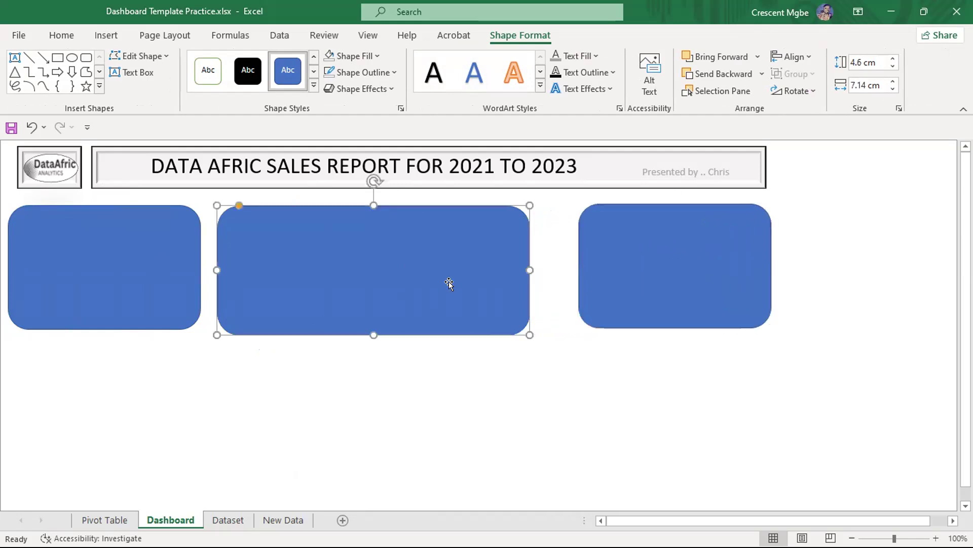
{"action": "left_click_drag", "start_coordinate": [525, 265], "coordinate": [548, 264]}
{"action": "left_click_drag", "start_coordinate": [373, 336], "coordinate": [378, 329]}
{"action": "left_click", "coordinate": [632, 351]}
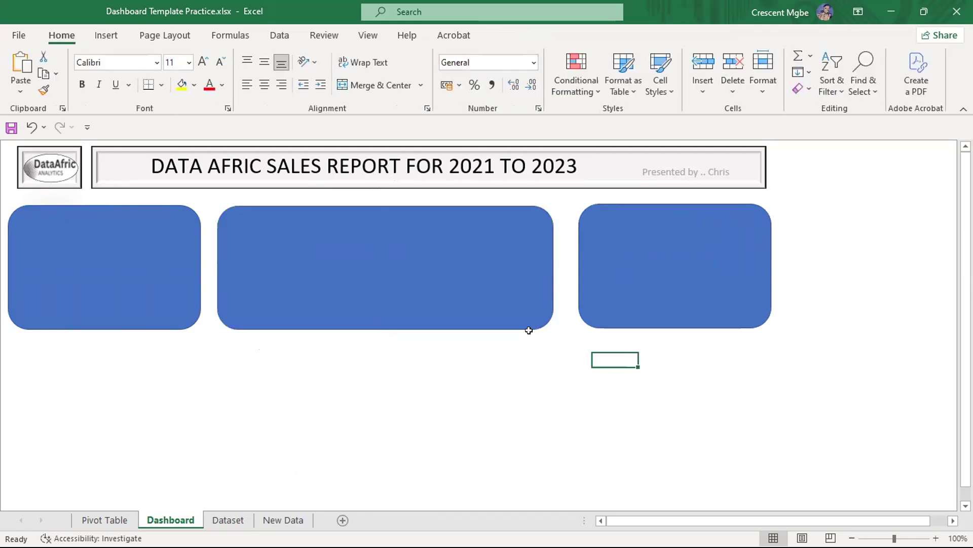
{"action": "left_click", "coordinate": [656, 292]}
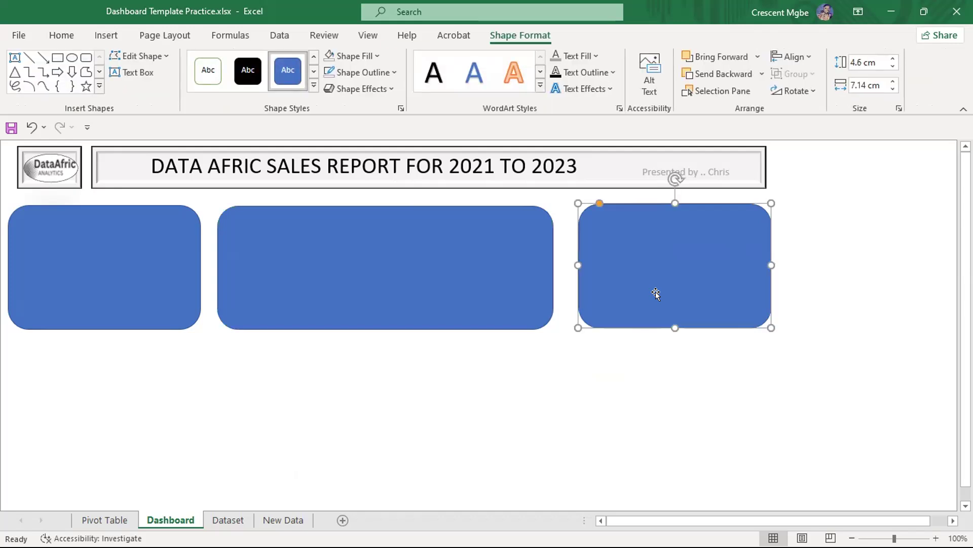
Copy the rounded panel below the top-left panel, widen it to about 11.62 cm and duplicate it twice along the second row.
{"action": "left_click_drag", "start_coordinate": [656, 292], "coordinate": [91, 399]}
{"action": "left_click_drag", "start_coordinate": [91, 399], "coordinate": [89, 397]}
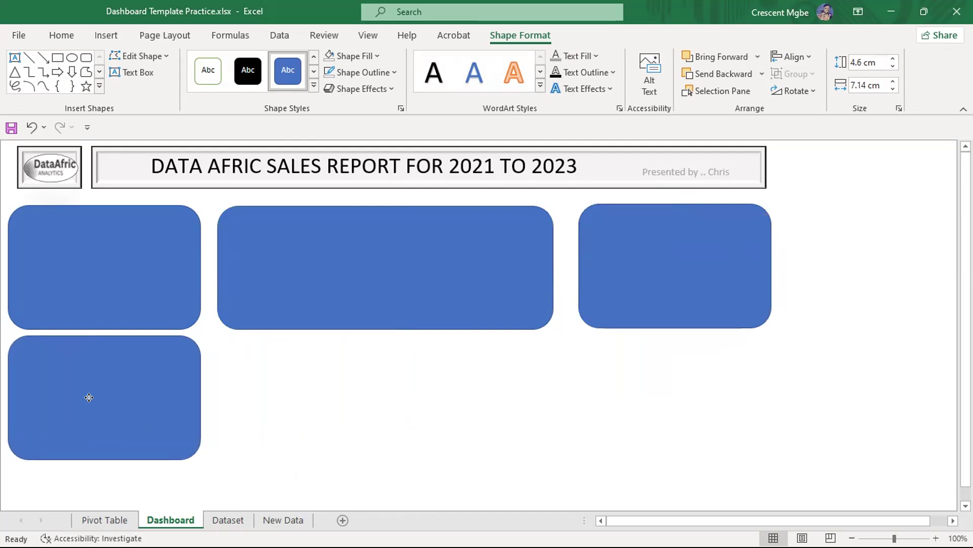
{"action": "left_click_drag", "start_coordinate": [208, 401], "coordinate": [316, 395]}
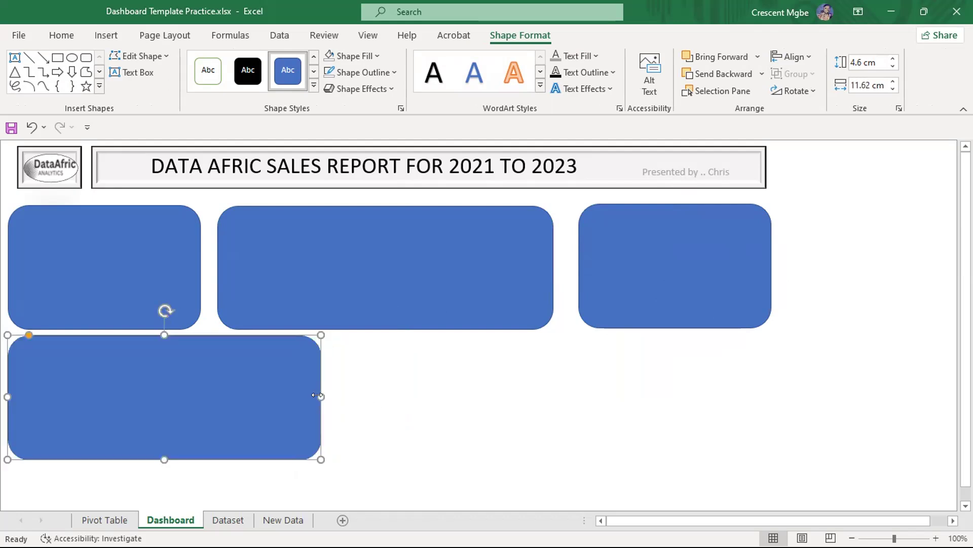
{"action": "left_click_drag", "start_coordinate": [227, 382], "coordinate": [860, 405]}
Narrow the three second-row panels to about 9.34, 9.16 and 9.55 cm and move them together to fit beneath the first row.
{"action": "left_click", "coordinate": [246, 389]}
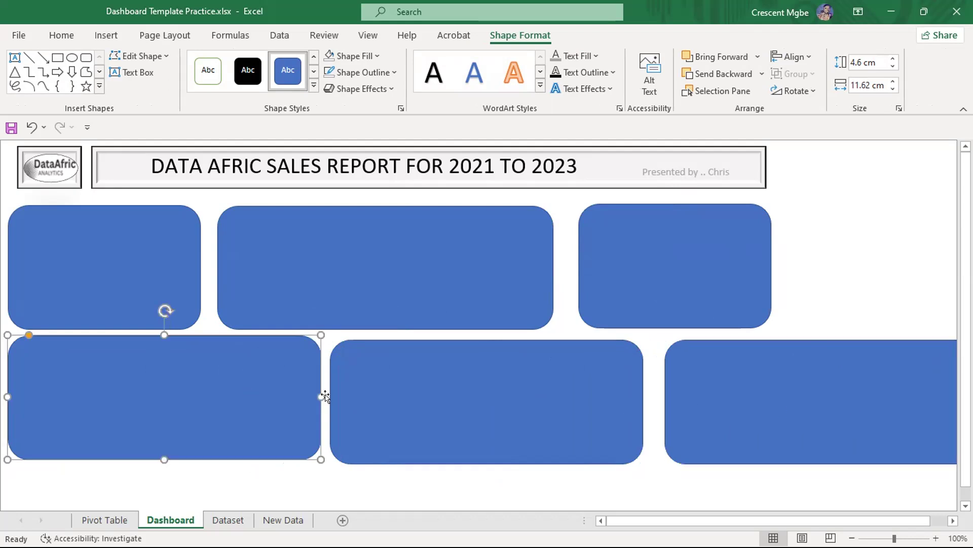
{"action": "left_click_drag", "start_coordinate": [317, 392], "coordinate": [260, 391]}
{"action": "left_click_drag", "start_coordinate": [443, 403], "coordinate": [379, 398]}
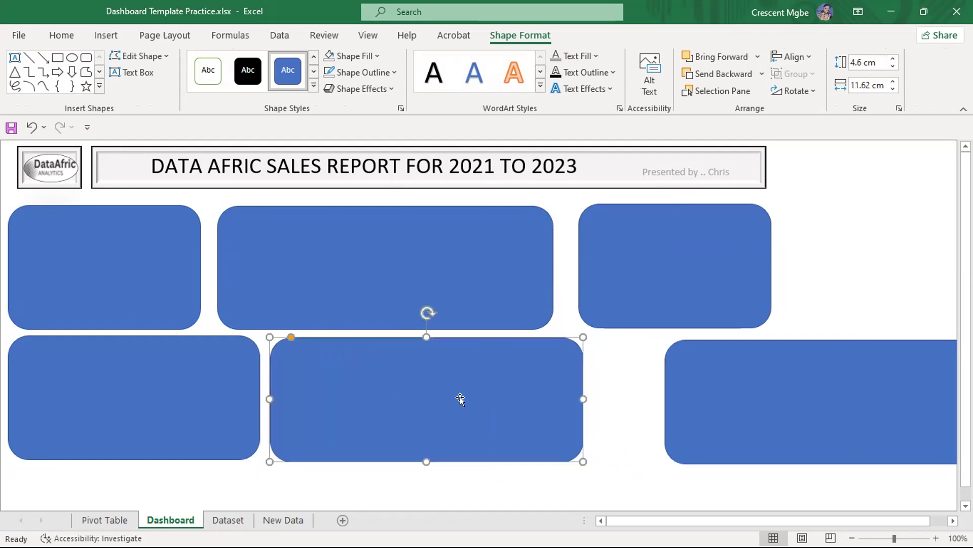
{"action": "left_click_drag", "start_coordinate": [581, 398], "coordinate": [513, 394]}
{"action": "left_click_drag", "start_coordinate": [743, 408], "coordinate": [600, 406]}
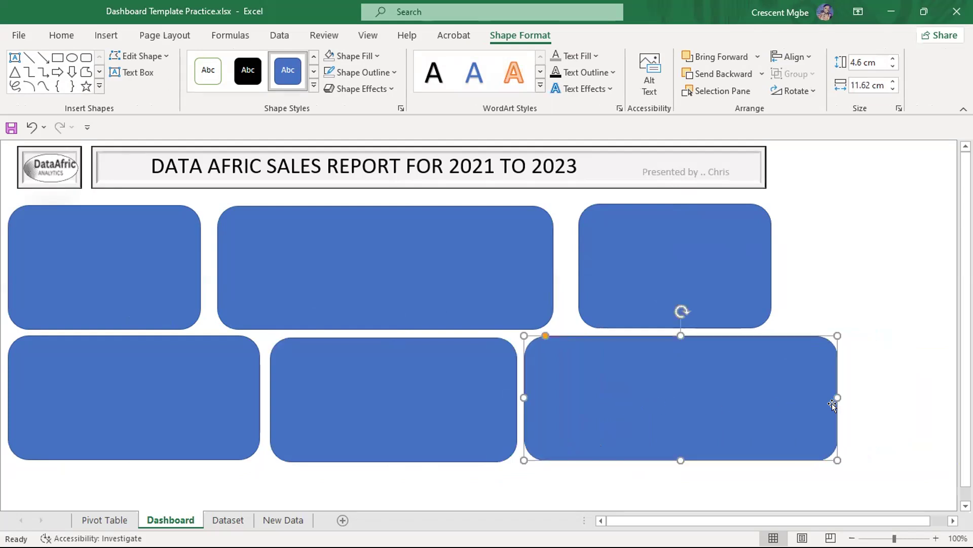
{"action": "left_click_drag", "start_coordinate": [830, 392], "coordinate": [774, 392]}
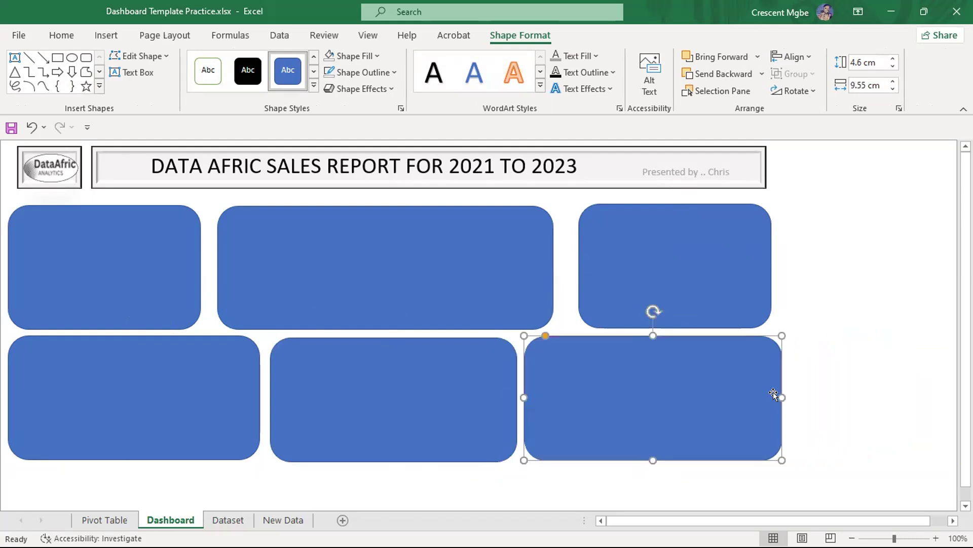
Widen the first-row outer panels toward the middle panel, to about 7.46 cm on the left and 7.65 cm on the right.
{"action": "left_click", "coordinate": [133, 261]}
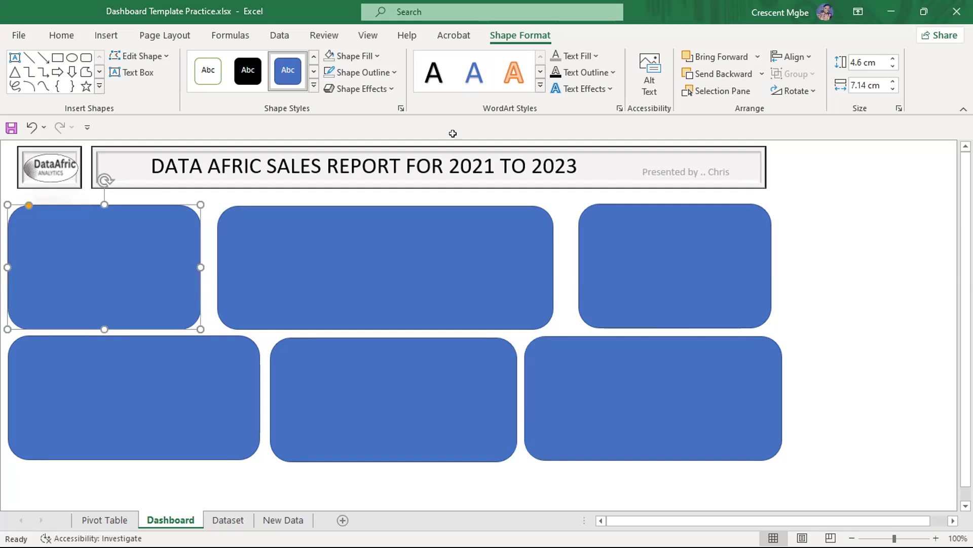
{"action": "left_click_drag", "start_coordinate": [201, 265], "coordinate": [203, 263]}
{"action": "left_click", "coordinate": [627, 263]}
{"action": "left_click_drag", "start_coordinate": [580, 264], "coordinate": [560, 262]}
{"action": "left_click", "coordinate": [852, 195]}
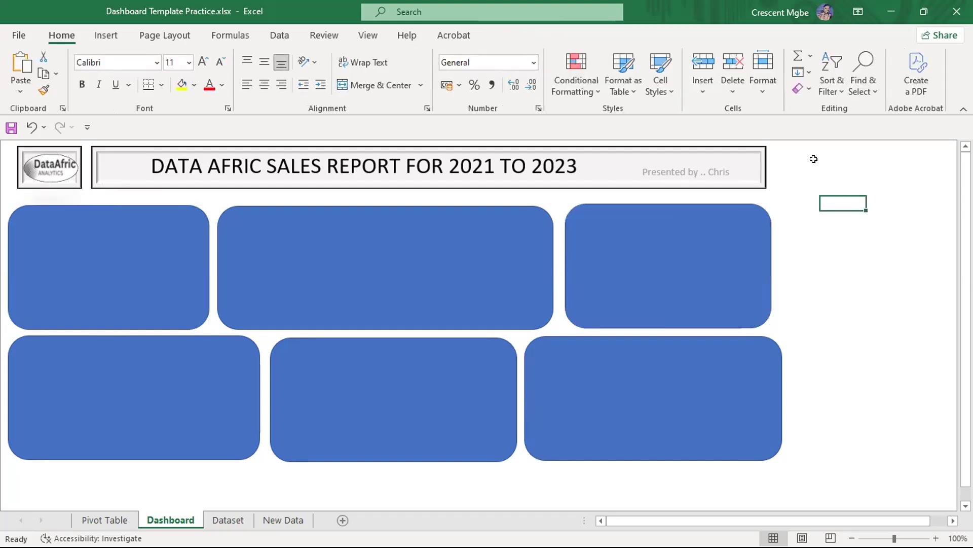
{"action": "left_click", "coordinate": [849, 284]}
{"action": "scroll", "coordinate": [782, 265], "scroll_direction": "down", "scroll_amount": 4}
{"action": "scroll", "coordinate": [818, 270], "scroll_direction": "up", "scroll_amount": 4}
{"action": "left_click", "coordinate": [815, 242]}
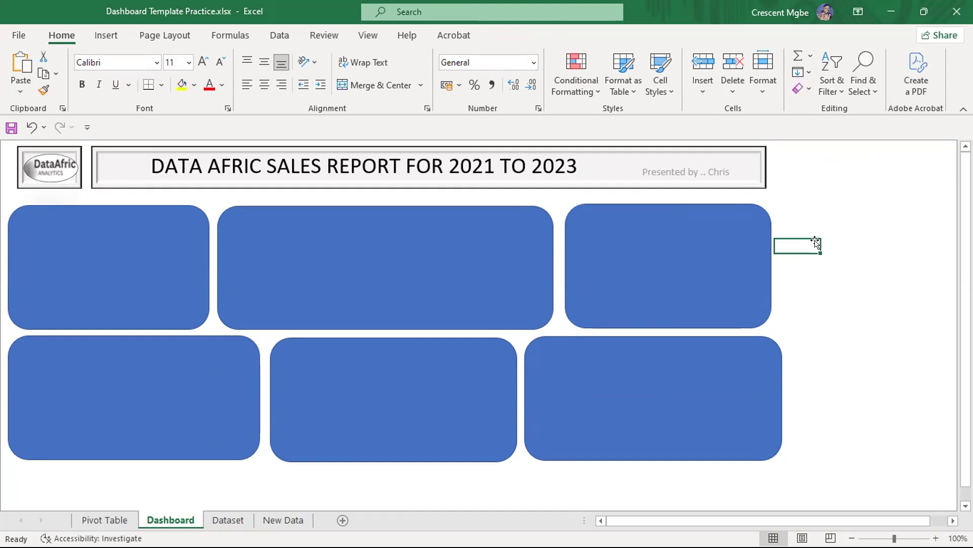
Apply a bevel effect to the first-row left panel, using the third preset in the last row of bevel styles.
{"action": "left_click", "coordinate": [329, 248]}
{"action": "left_click", "coordinate": [170, 236]}
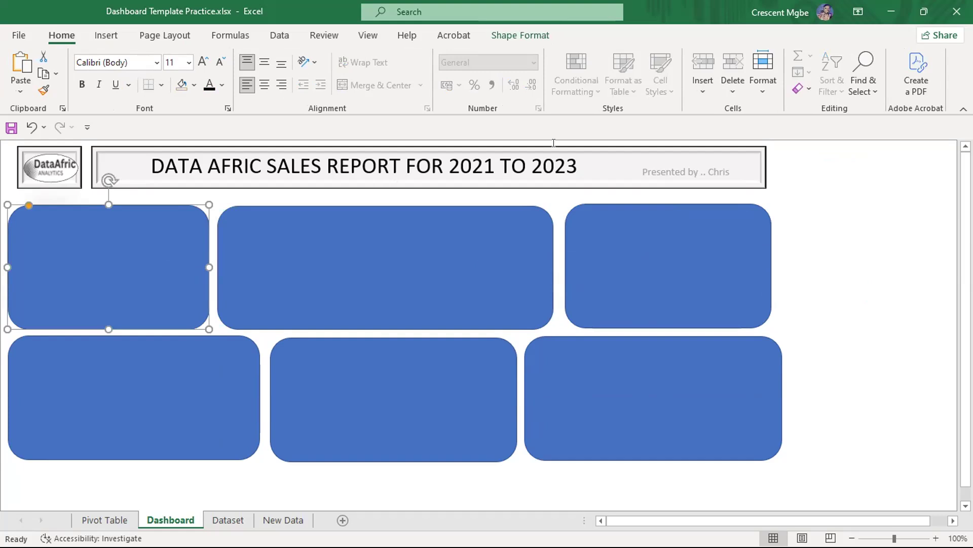
{"action": "left_click", "coordinate": [536, 34]}
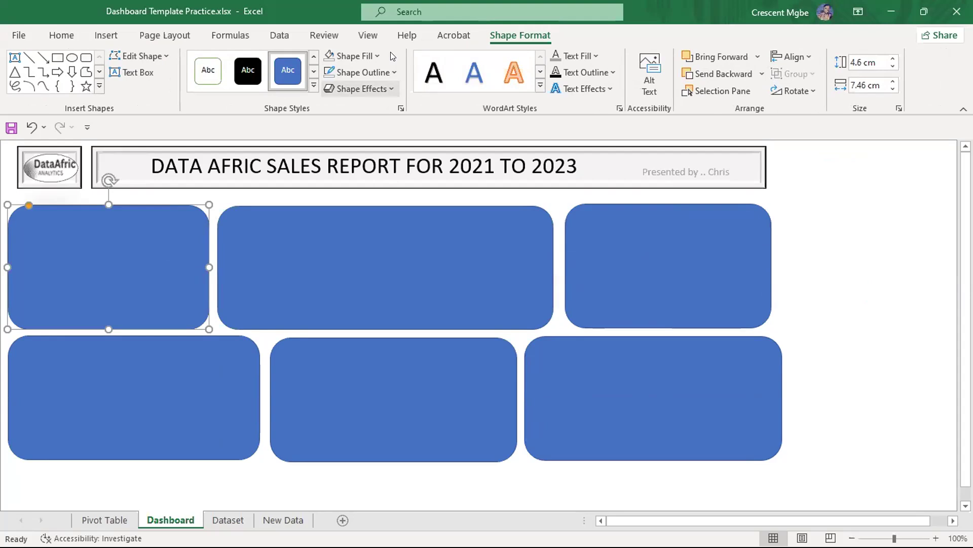
{"action": "left_click", "coordinate": [361, 88]}
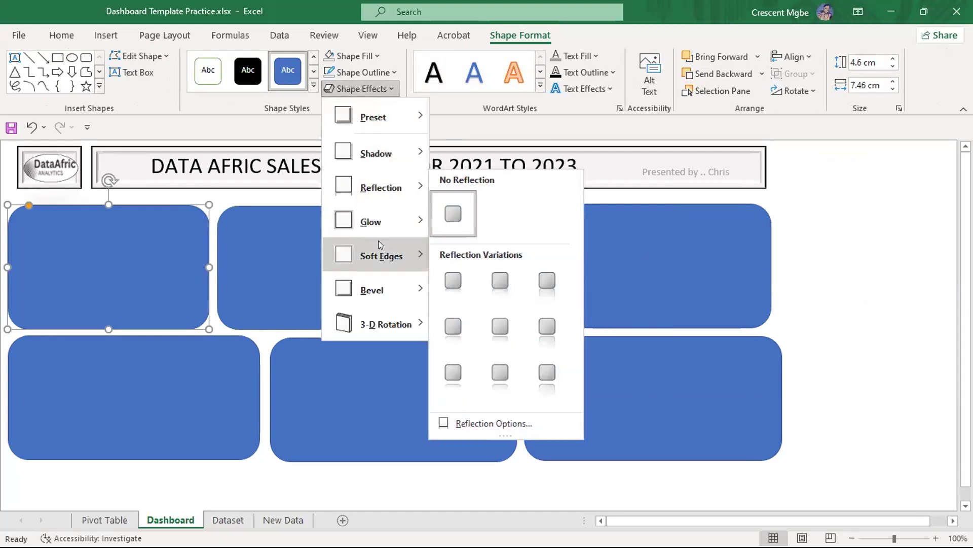
{"action": "mouse_move", "coordinate": [386, 221]}
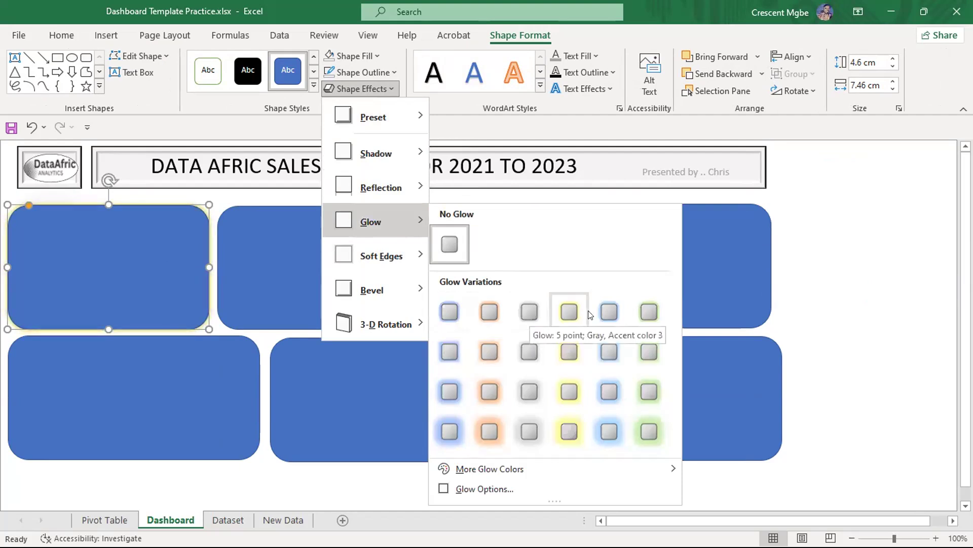
{"action": "mouse_move", "coordinate": [373, 257]}
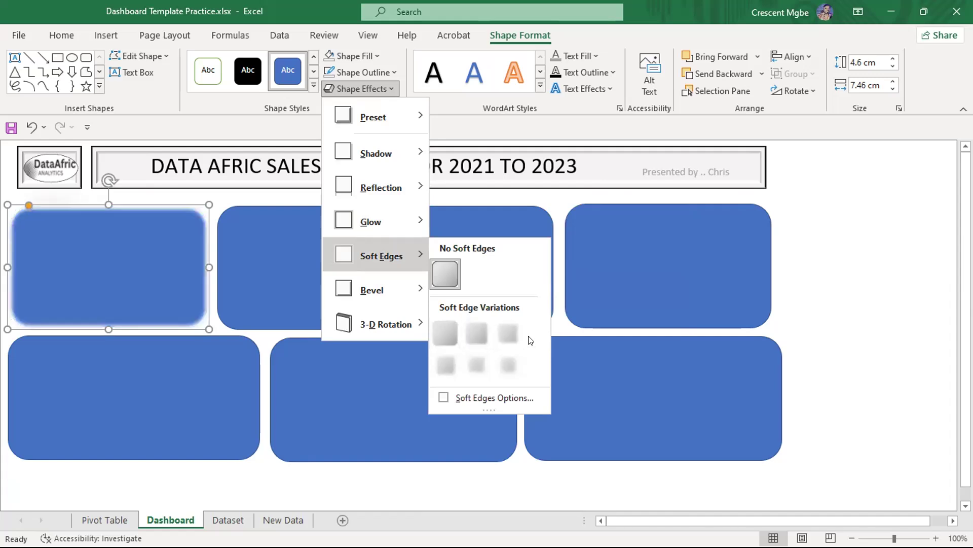
{"action": "mouse_move", "coordinate": [370, 292]}
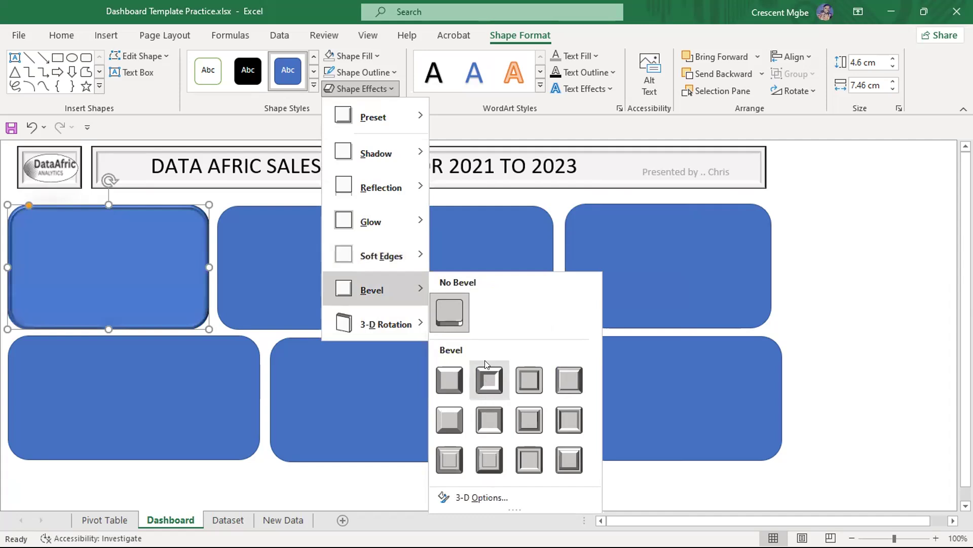
{"action": "left_click", "coordinate": [531, 461]}
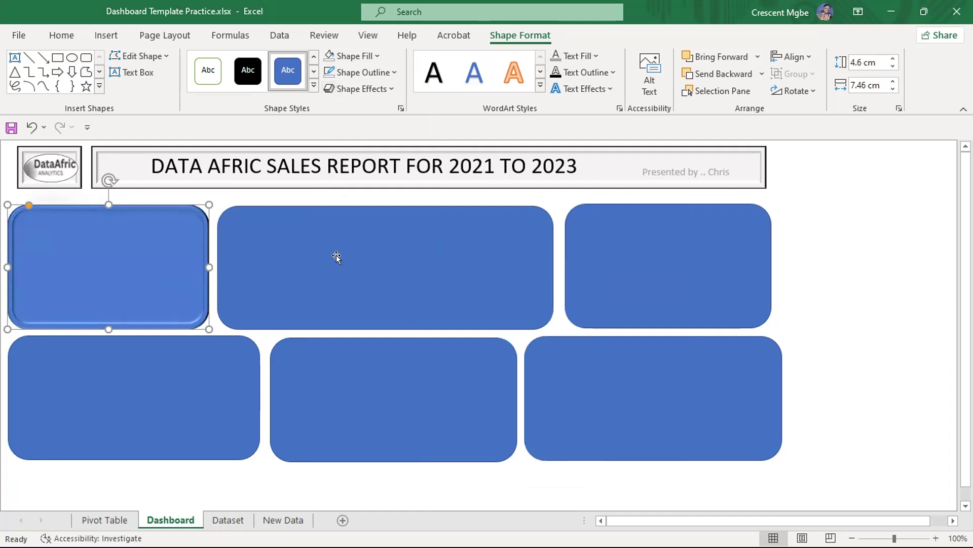
{"action": "left_click", "coordinate": [813, 304]}
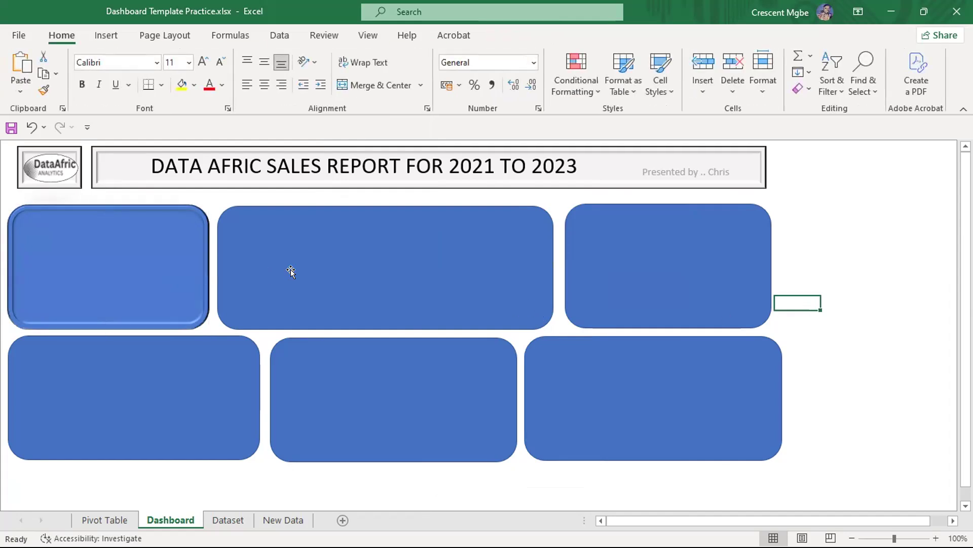
Fill the bevelled panel below the logo with the light grey theme colour.
{"action": "left_click", "coordinate": [148, 252]}
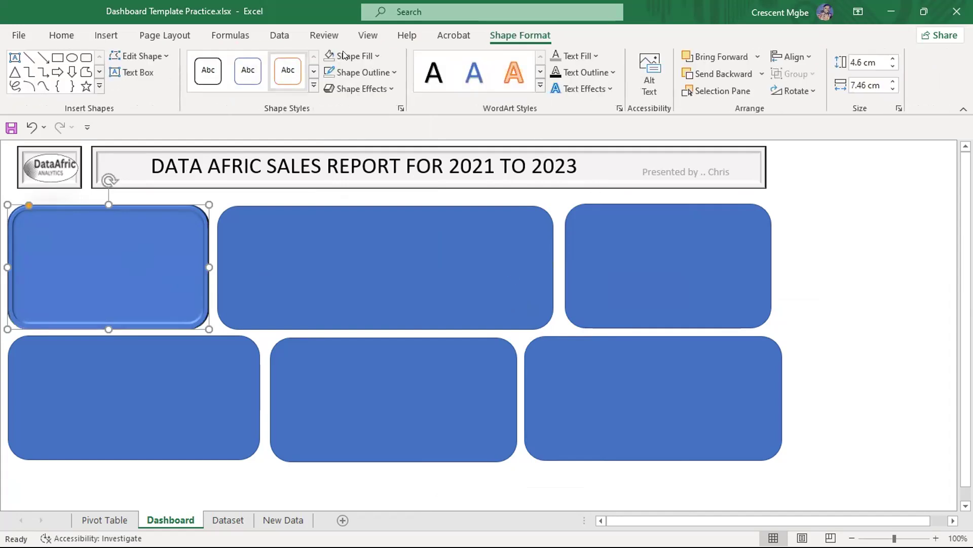
{"action": "left_click", "coordinate": [376, 56]}
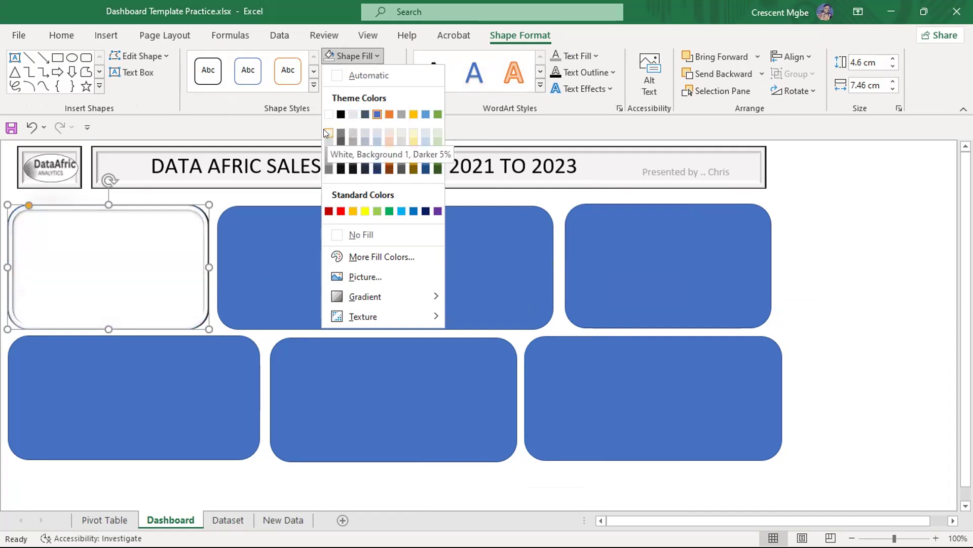
{"action": "left_click", "coordinate": [350, 115]}
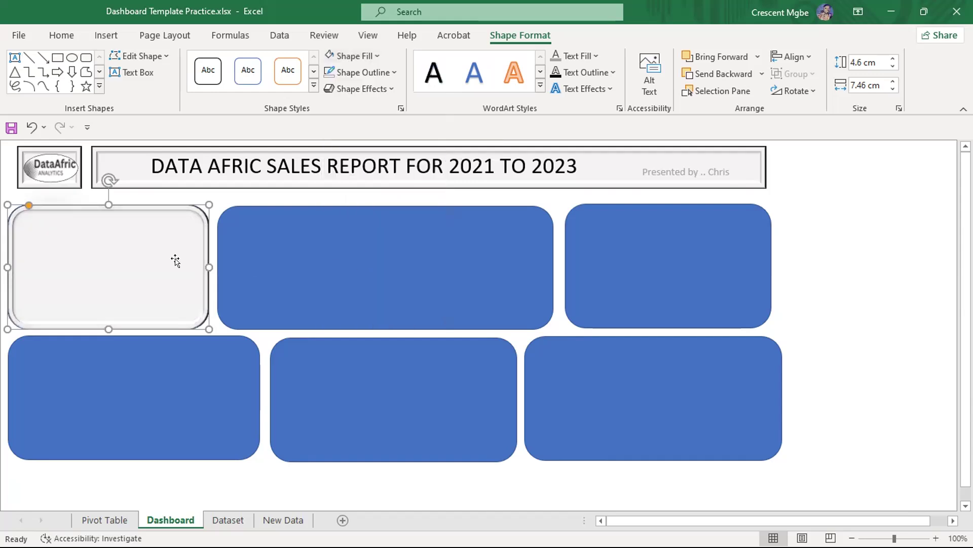
Fill the first row's middle and right panels with the light grey theme colour, nudging the right one into line with its row.
{"action": "left_click", "coordinate": [361, 262]}
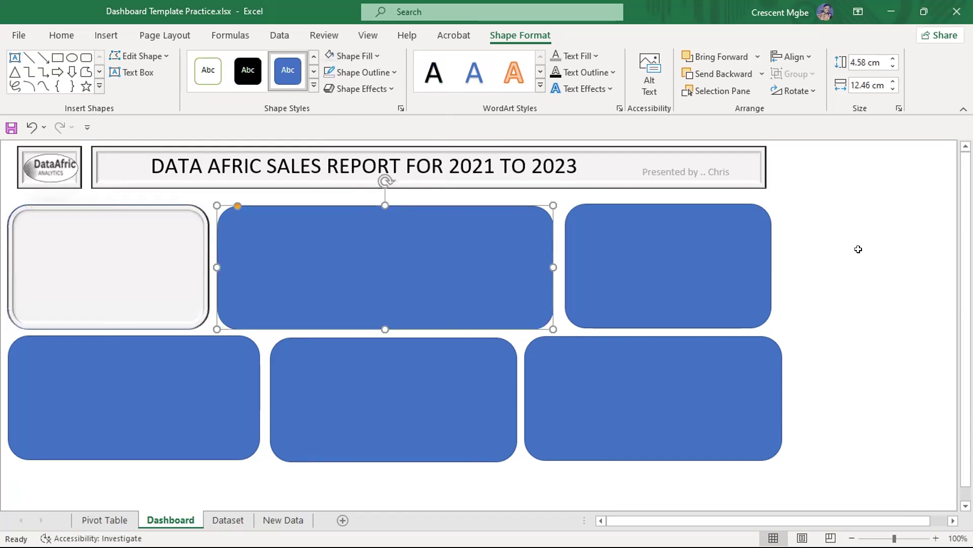
{"action": "left_click", "coordinate": [113, 246]}
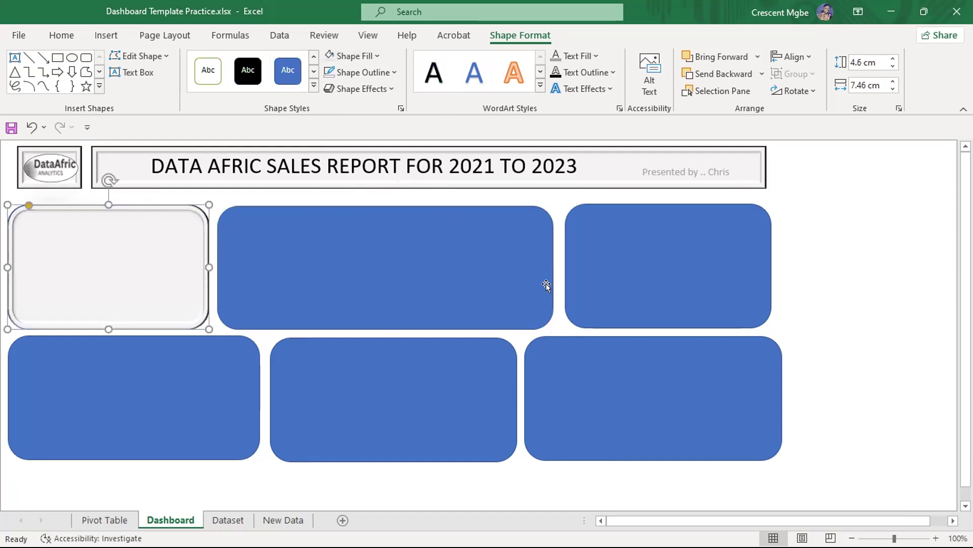
{"action": "left_click", "coordinate": [429, 276]}
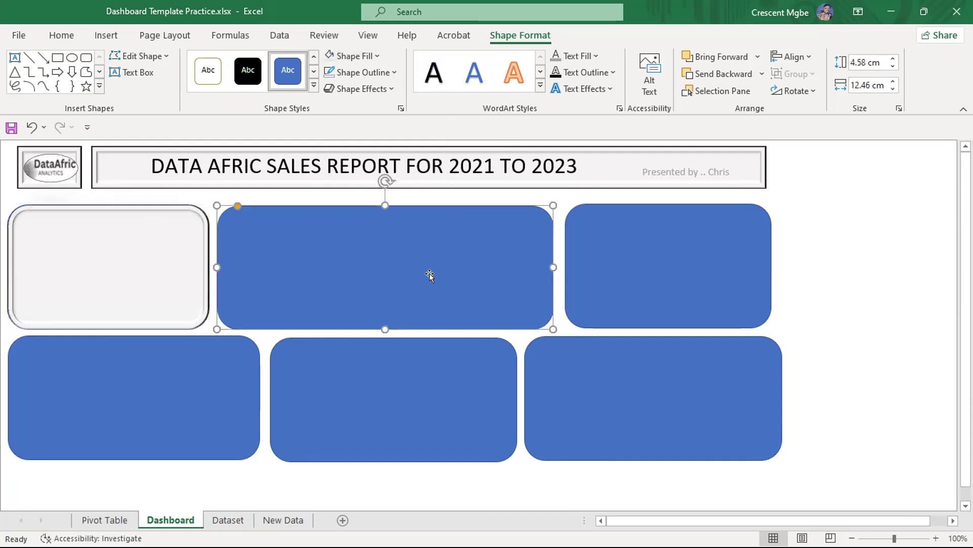
{"action": "left_click", "coordinate": [378, 56]}
{"action": "left_click", "coordinate": [626, 245]}
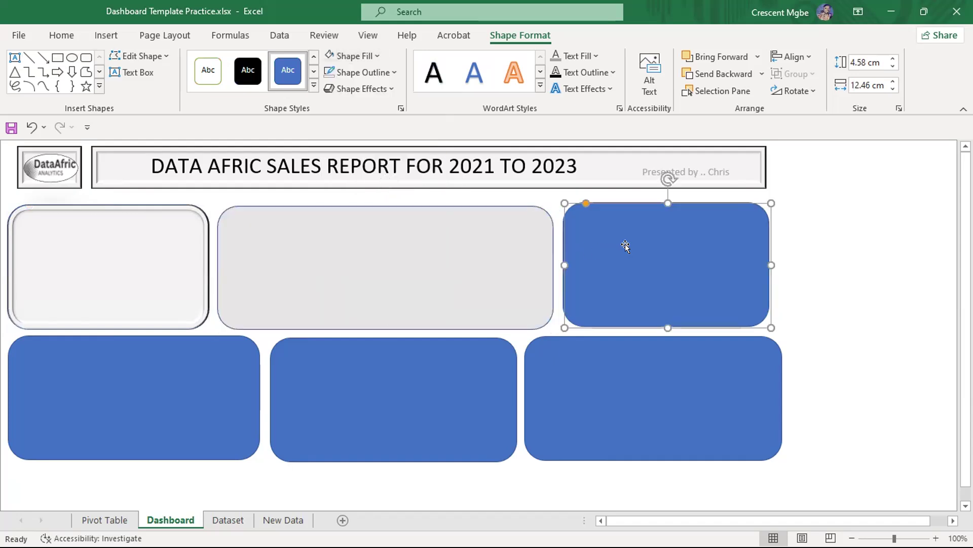
{"action": "left_click_drag", "start_coordinate": [627, 257], "coordinate": [627, 260]}
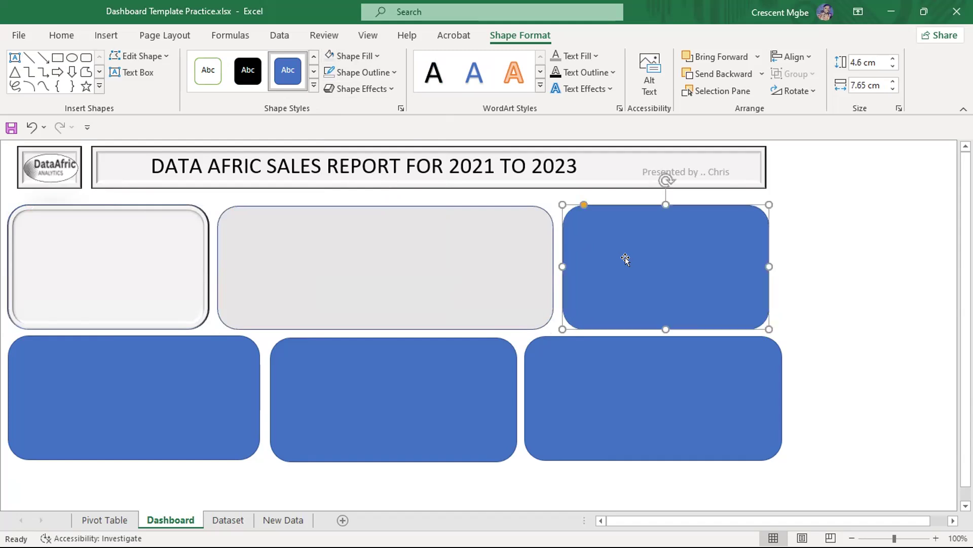
{"action": "left_click", "coordinate": [378, 56]}
{"action": "left_click", "coordinate": [355, 115]}
Fill all three second-row panels with the same light grey theme colour and deselect the shapes.
{"action": "left_click", "coordinate": [133, 364]}
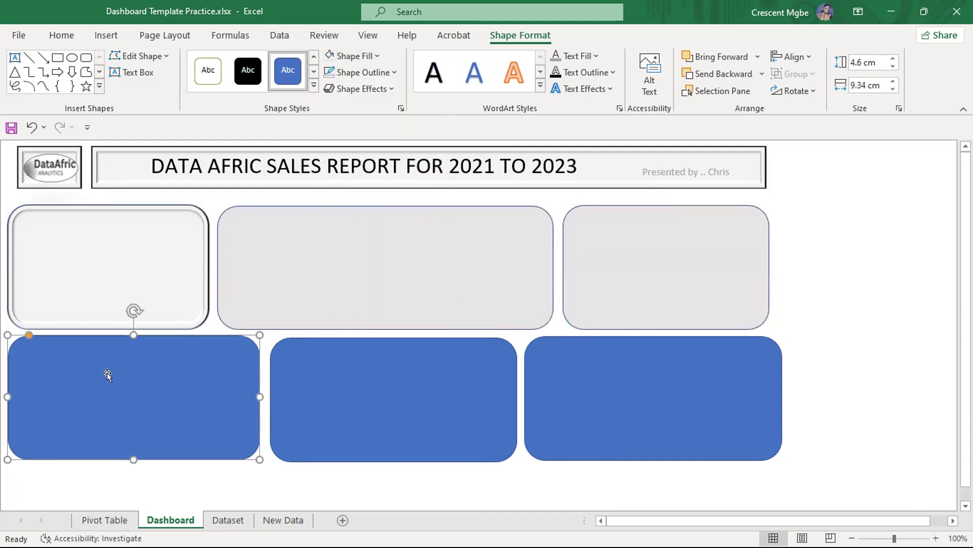
{"action": "left_click", "coordinate": [378, 56]}
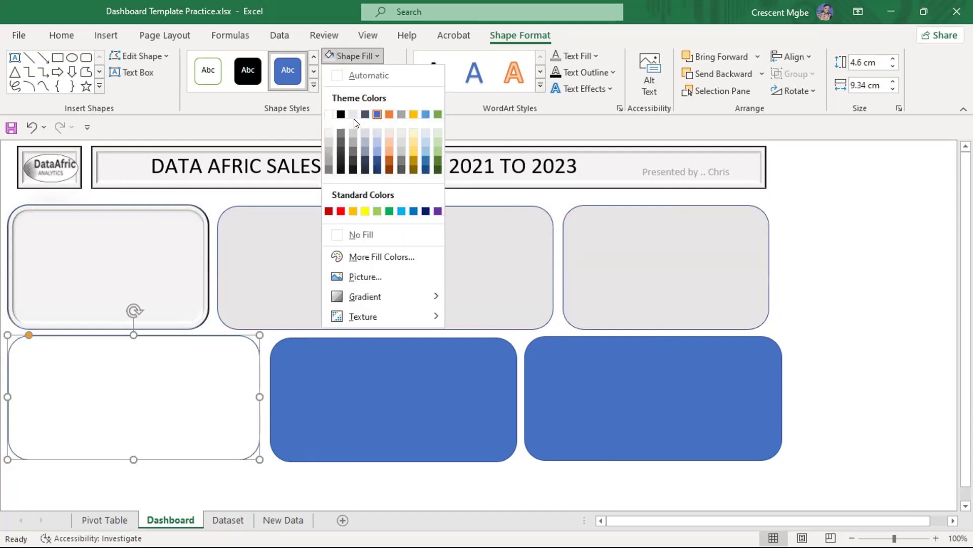
{"action": "left_click", "coordinate": [355, 115]}
{"action": "left_click", "coordinate": [359, 375]}
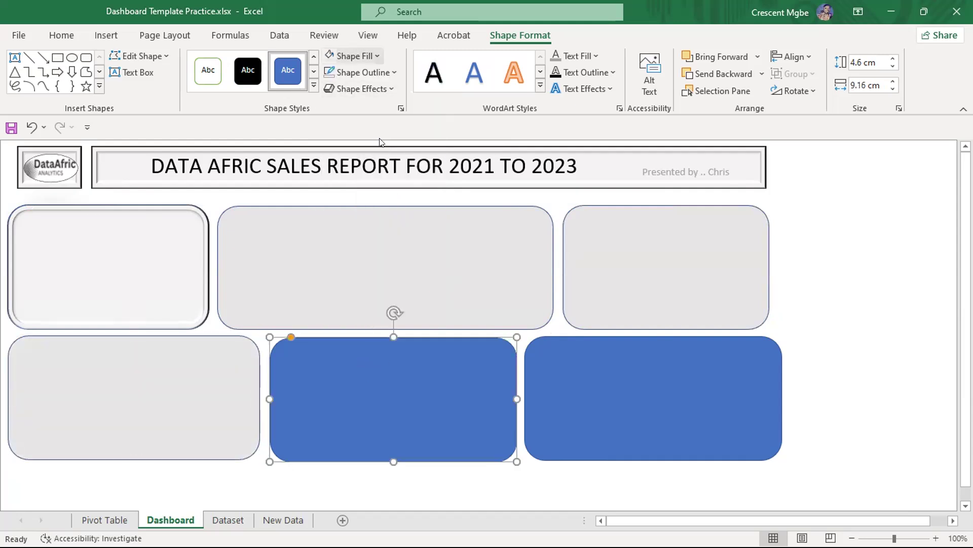
{"action": "left_click", "coordinate": [355, 55]}
{"action": "left_click", "coordinate": [352, 115]}
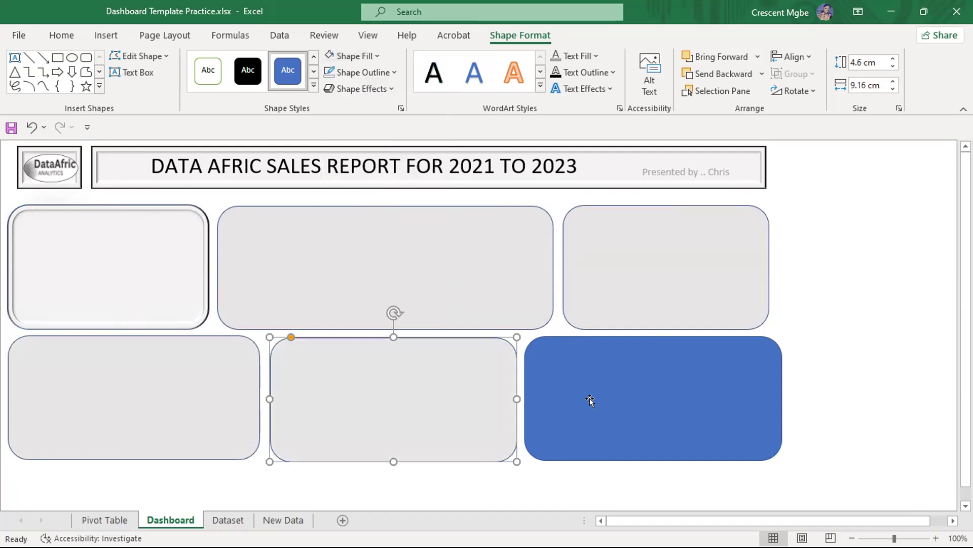
{"action": "left_click", "coordinate": [588, 400]}
{"action": "left_click", "coordinate": [366, 55]}
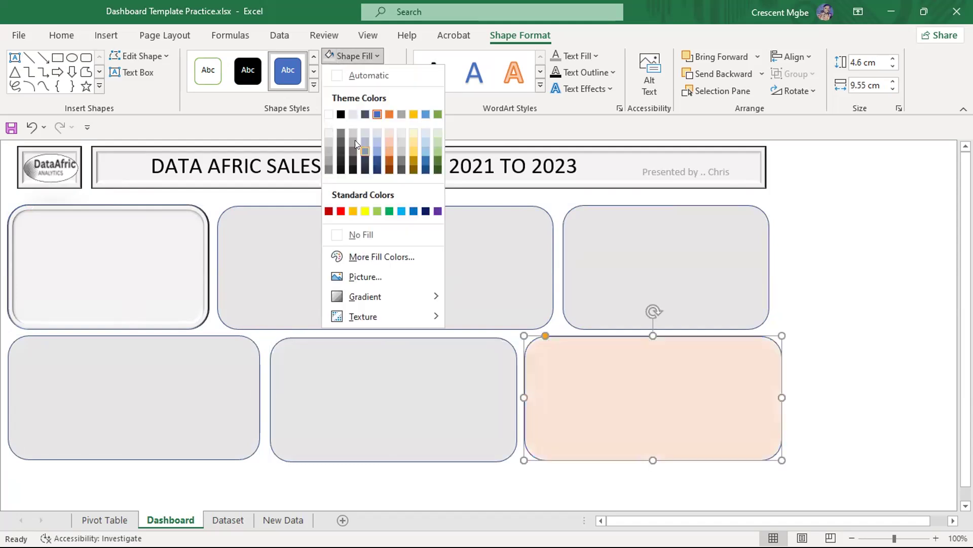
{"action": "left_click", "coordinate": [355, 115]}
{"action": "left_click", "coordinate": [341, 303]}
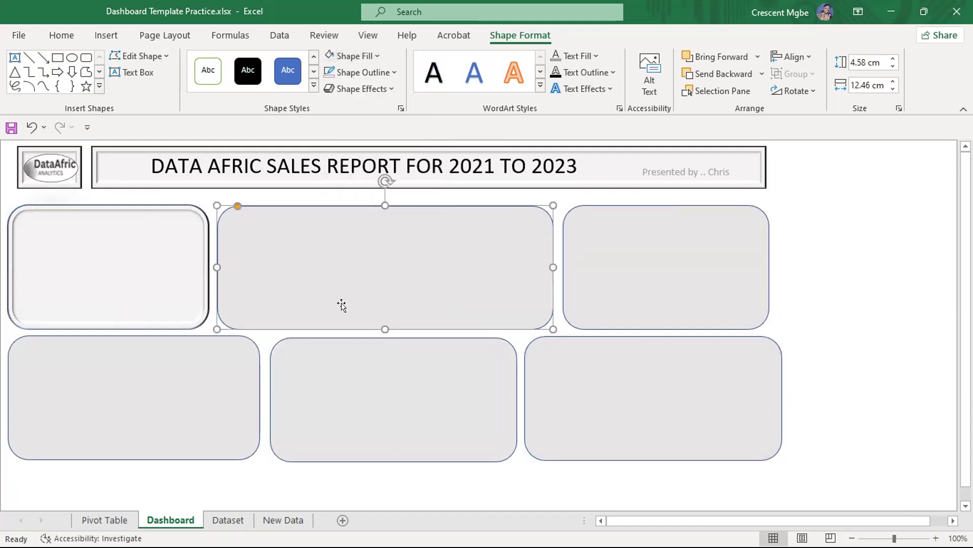
{"action": "left_click", "coordinate": [855, 247]}
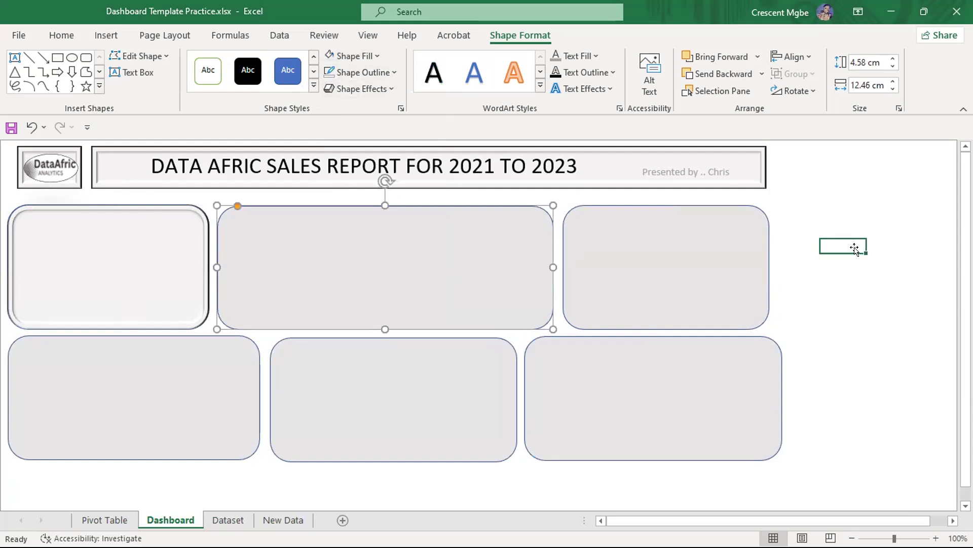
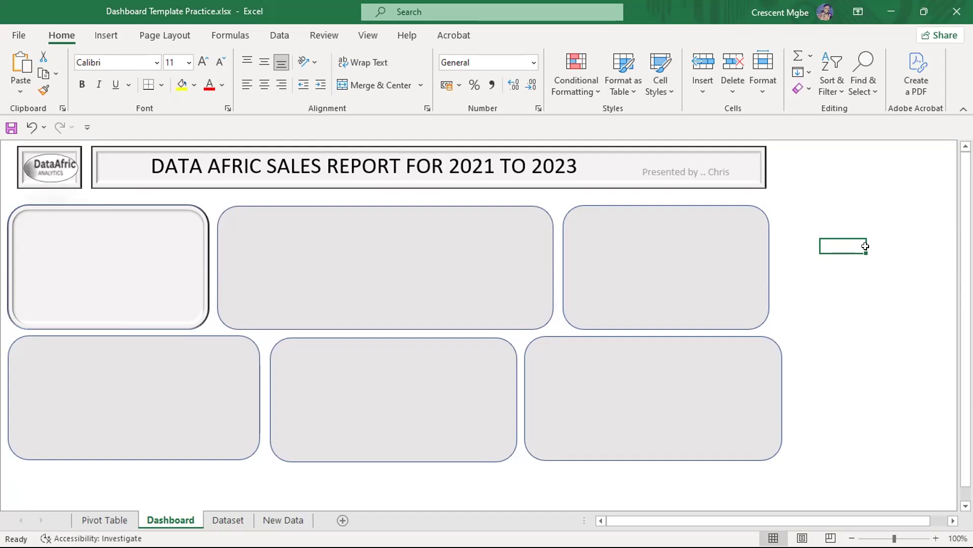
Insert a Clustered Bar PivotChart from the Pivot Table sheet's units-sold-by-country table and shift it slightly up and left.
{"action": "left_click", "coordinate": [835, 330]}
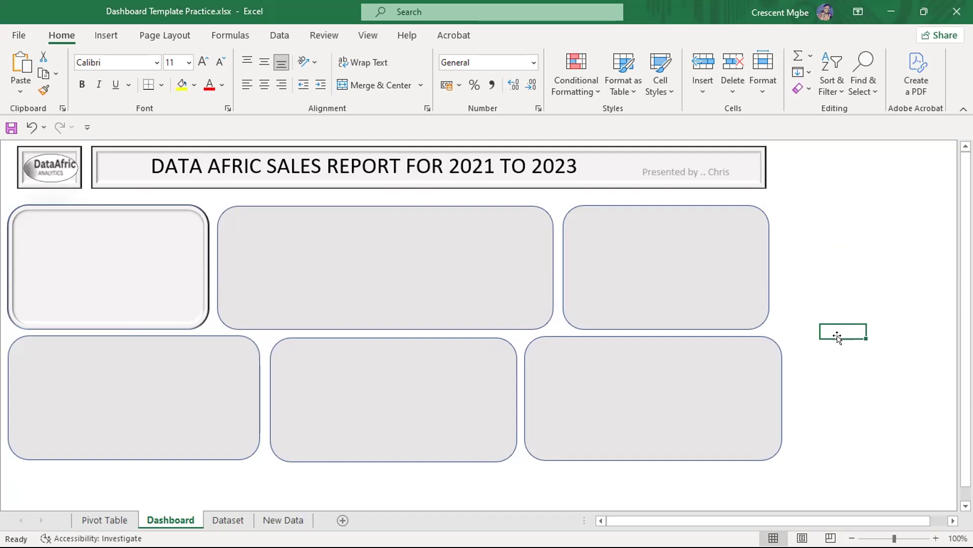
{"action": "left_click", "coordinate": [104, 520]}
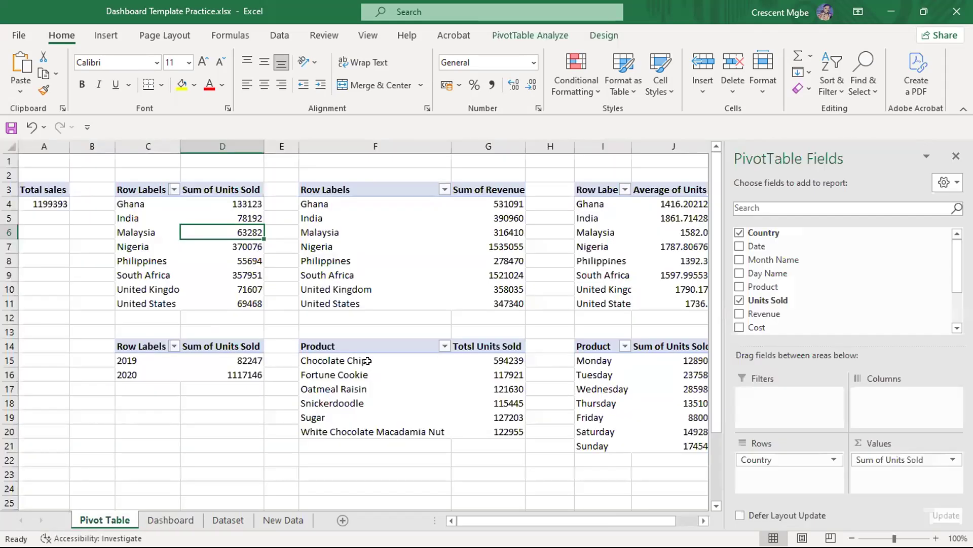
{"action": "left_click", "coordinate": [77, 397]}
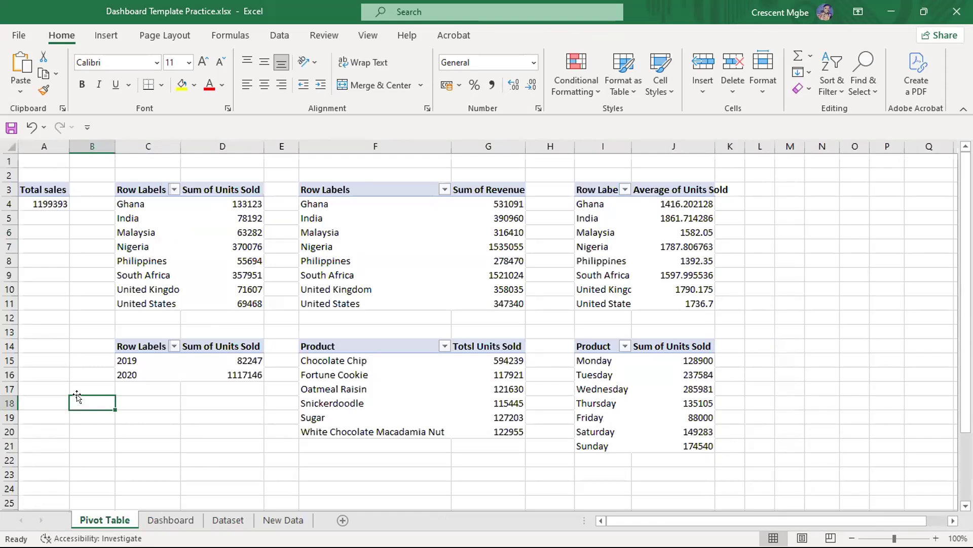
{"action": "left_click", "coordinate": [168, 218]}
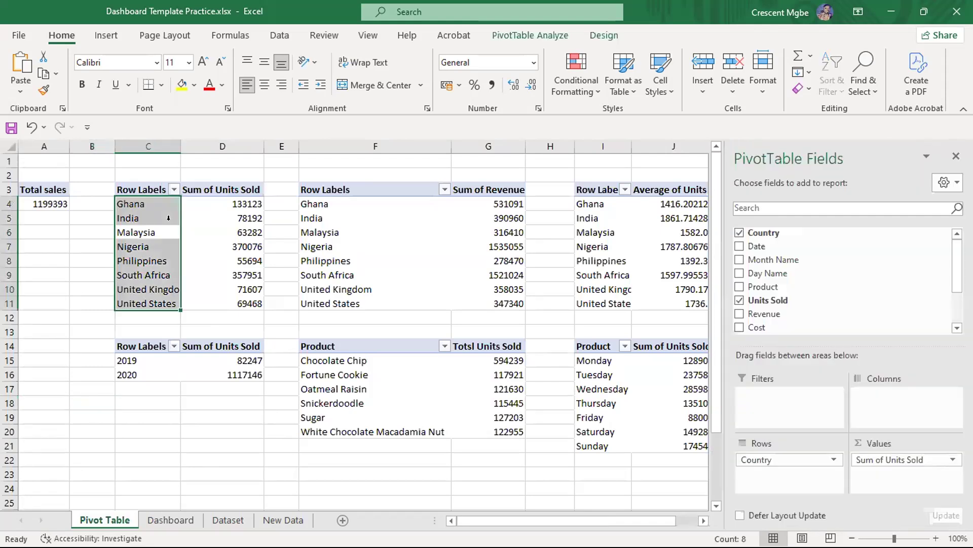
{"action": "left_click", "coordinate": [201, 215]}
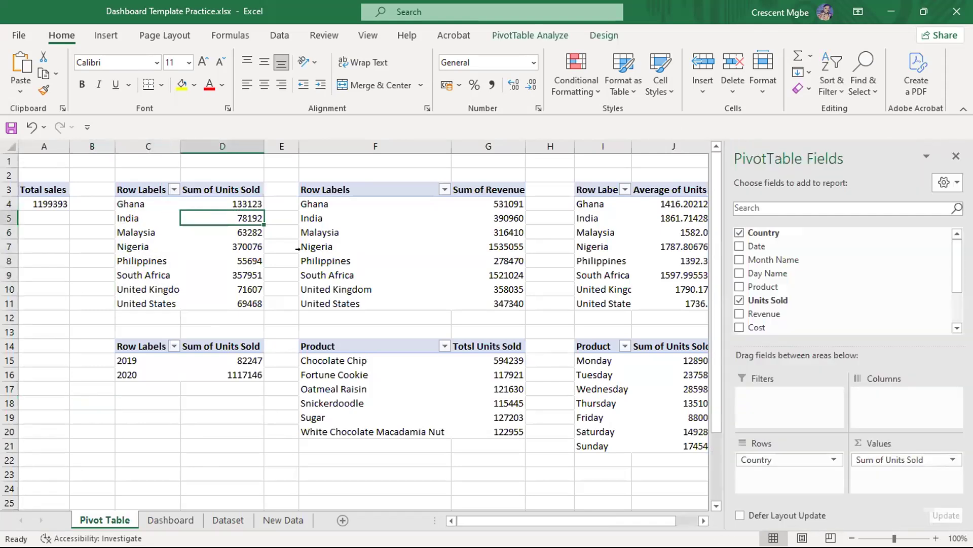
{"action": "left_click", "coordinate": [512, 36]}
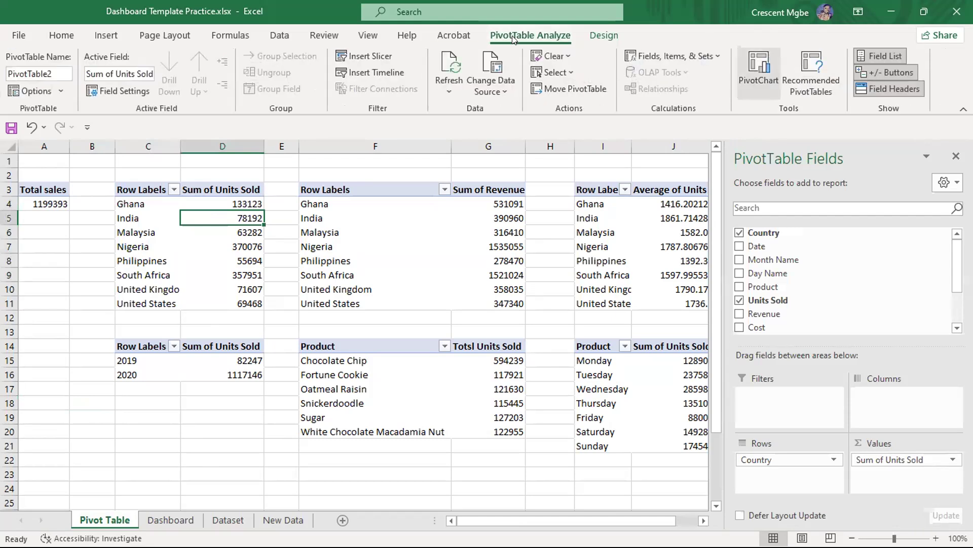
{"action": "left_click", "coordinate": [759, 72]}
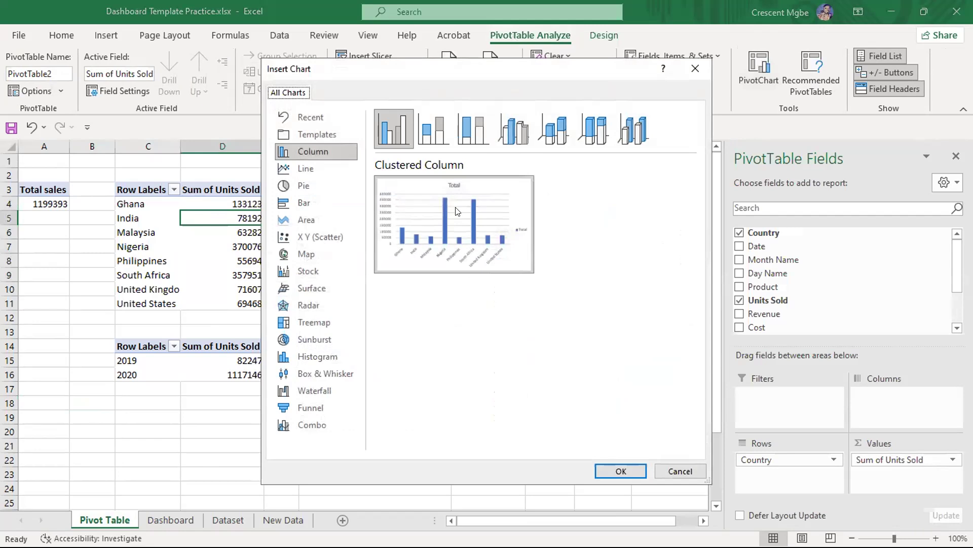
{"action": "mouse_move", "coordinate": [406, 201]}
{"action": "mouse_move", "coordinate": [460, 244]}
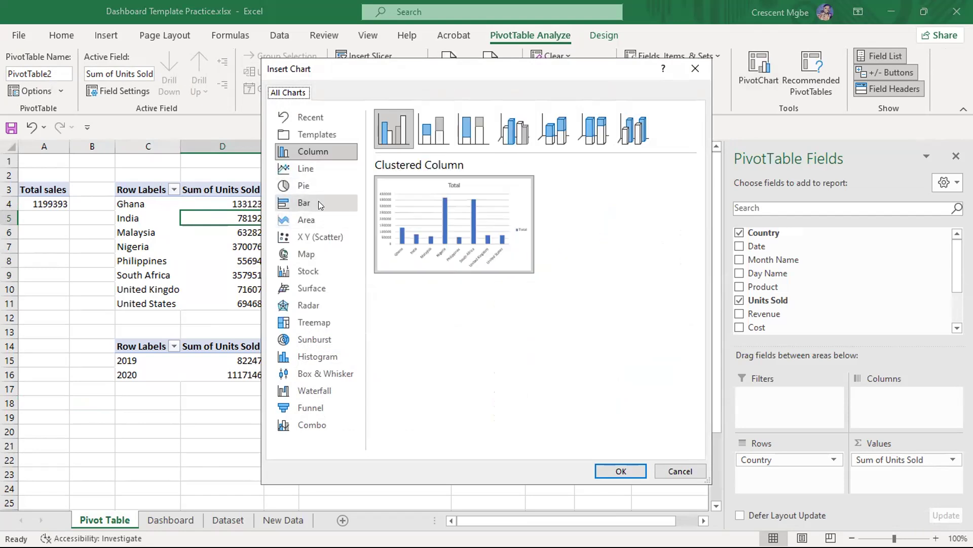
{"action": "left_click", "coordinate": [318, 203]}
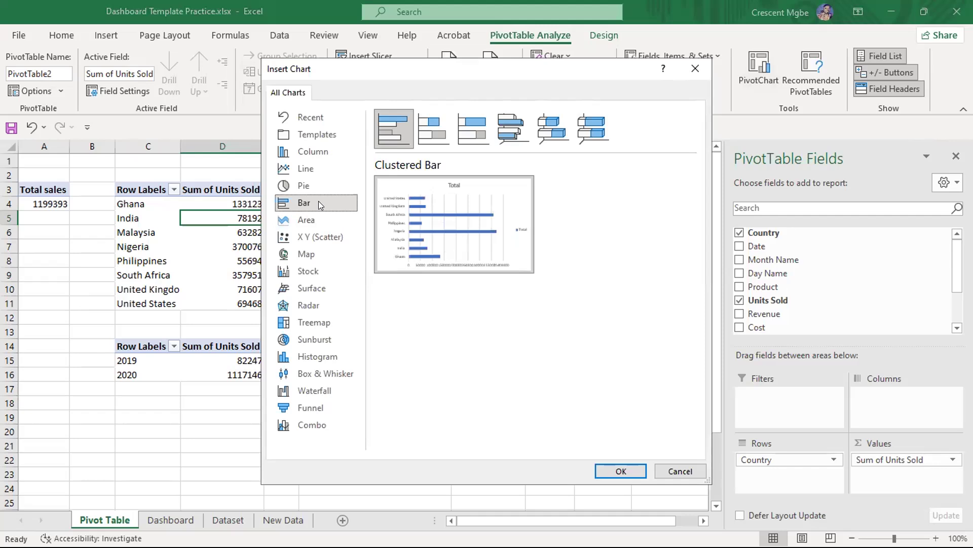
{"action": "left_click", "coordinate": [314, 150]}
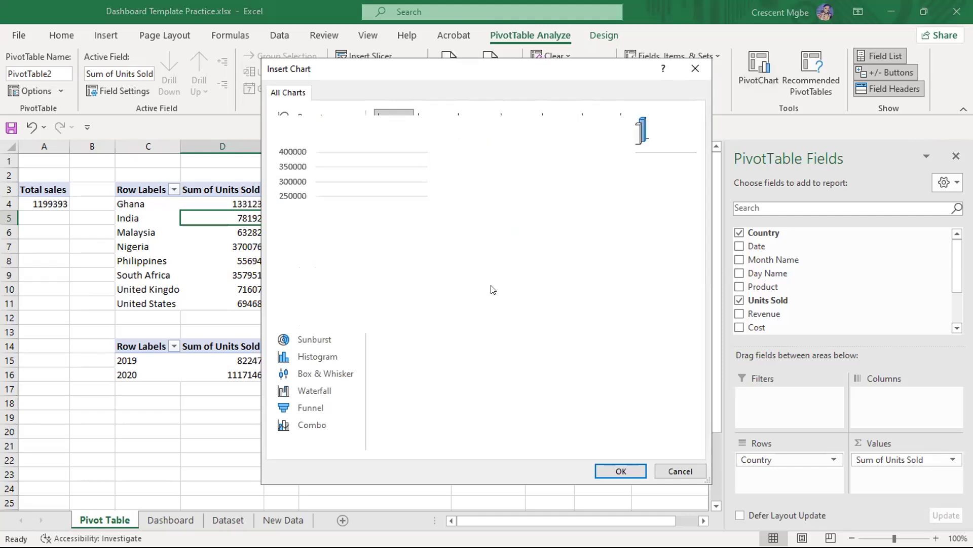
{"action": "mouse_move", "coordinate": [495, 236]}
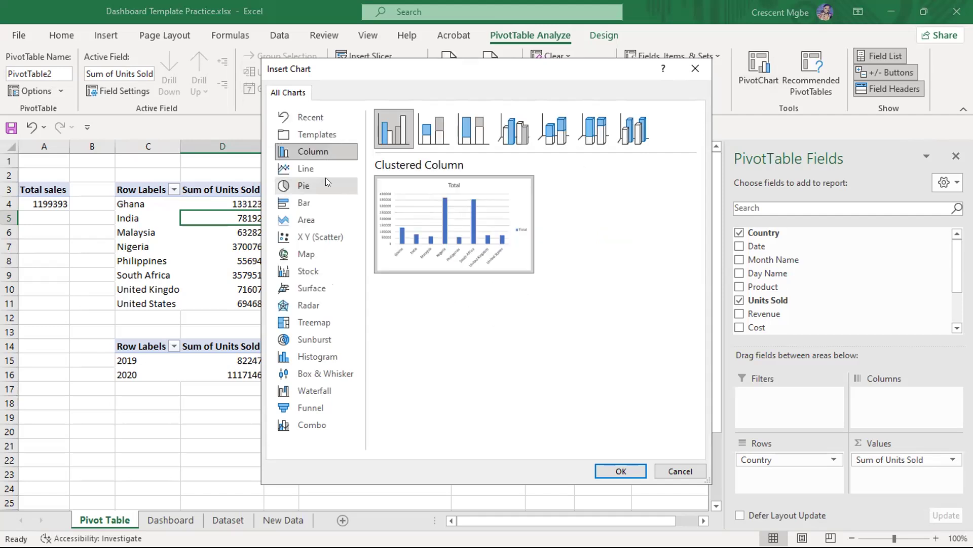
{"action": "left_click", "coordinate": [313, 199]}
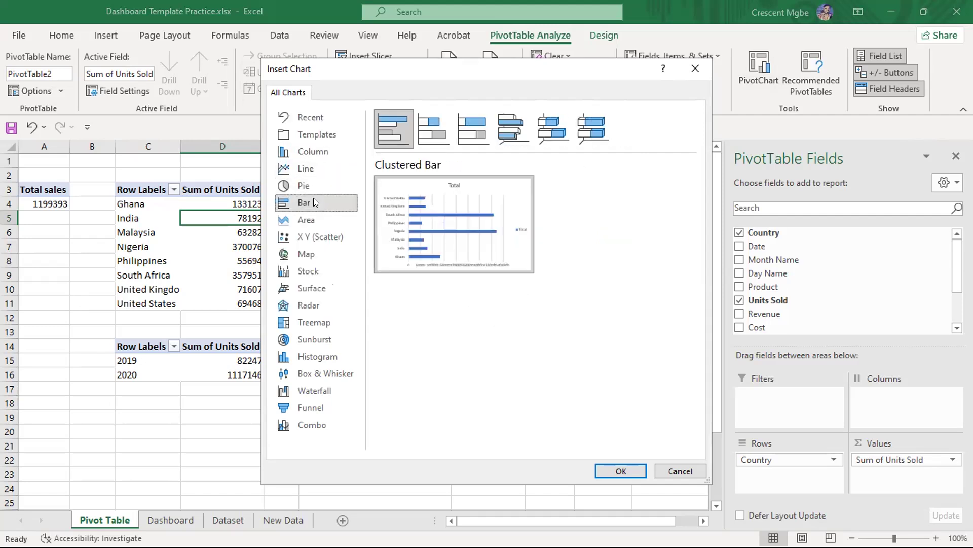
{"action": "left_click", "coordinate": [621, 471]}
{"action": "left_click_drag", "start_coordinate": [461, 250], "coordinate": [426, 217]}
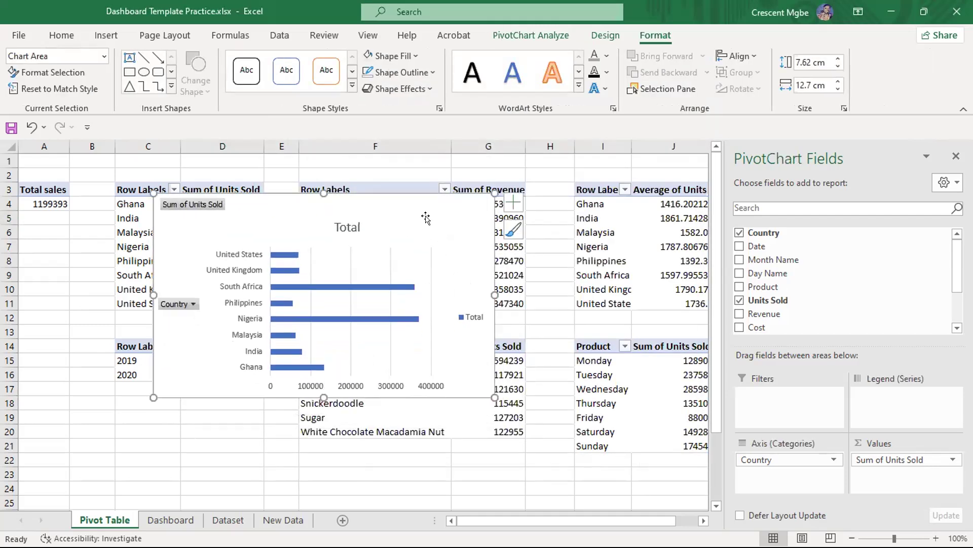
Hide the chart's primary horizontal axis.
{"action": "left_click", "coordinate": [513, 203]}
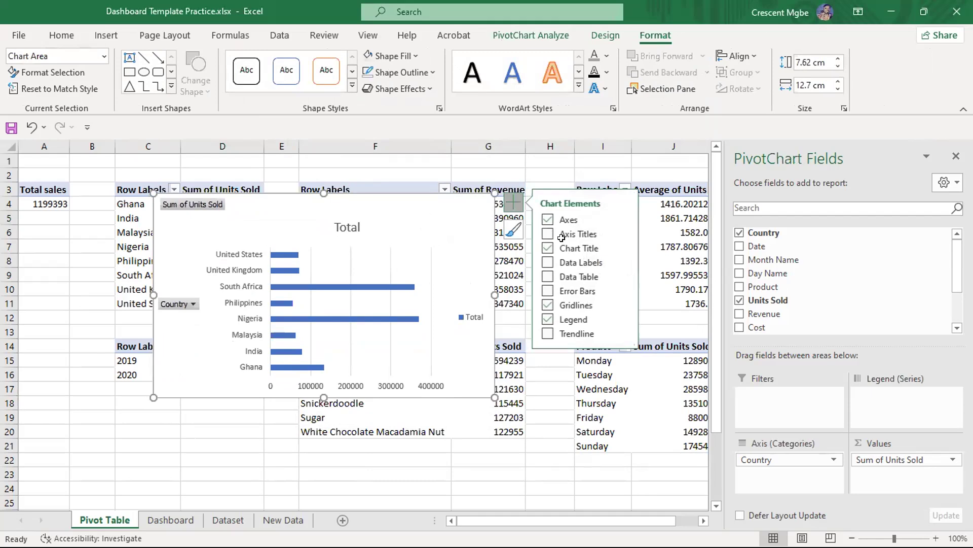
{"action": "left_click", "coordinate": [623, 219]}
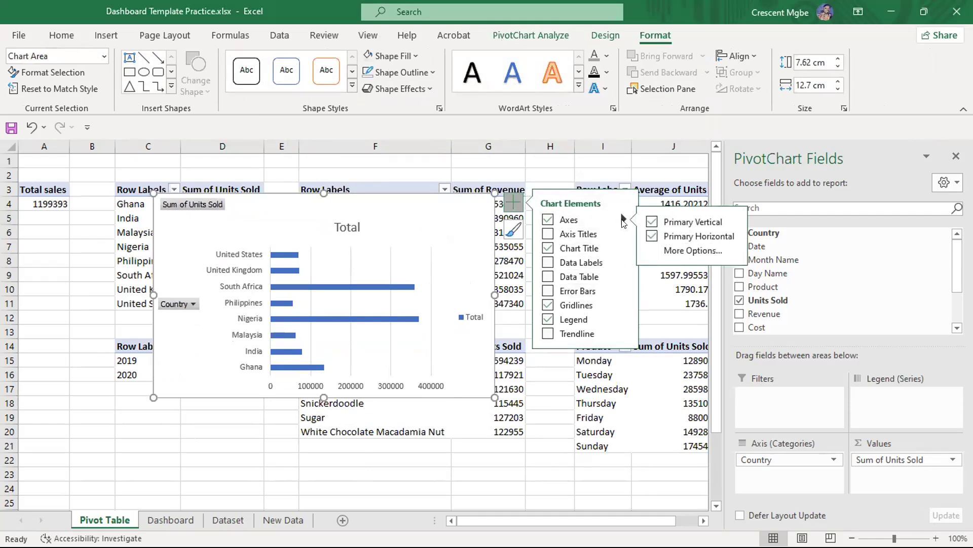
{"action": "left_click", "coordinate": [651, 236]}
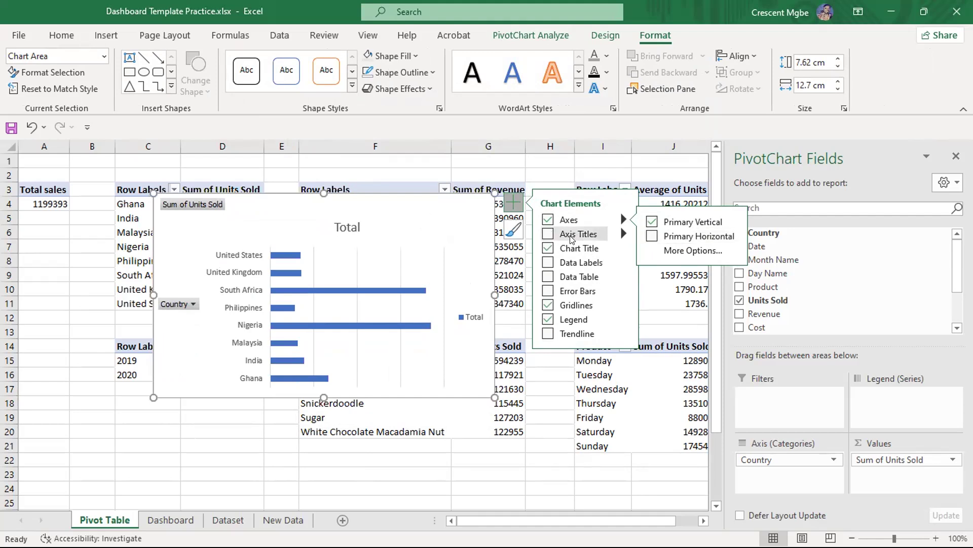
Change the chart title to "Total sales by country".
{"action": "left_click", "coordinate": [547, 248]}
{"action": "left_click", "coordinate": [350, 227]}
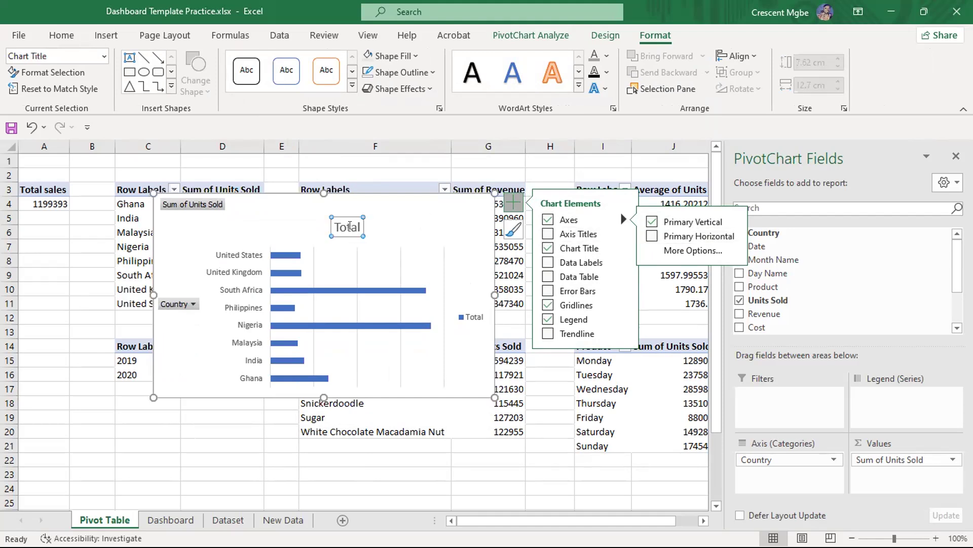
{"action": "left_click", "coordinate": [353, 226]}
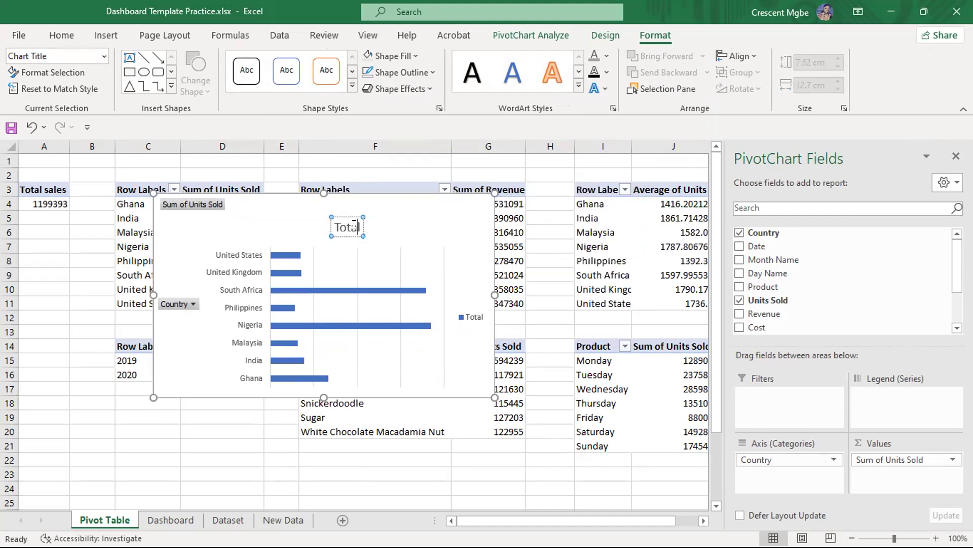
{"action": "type", "text": "sales b"}
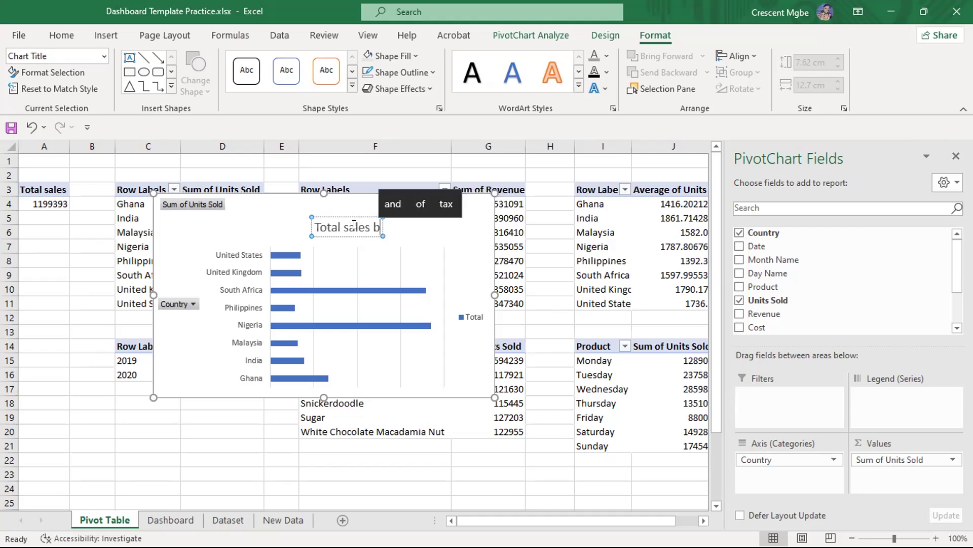
{"action": "type", "text": "y country"}
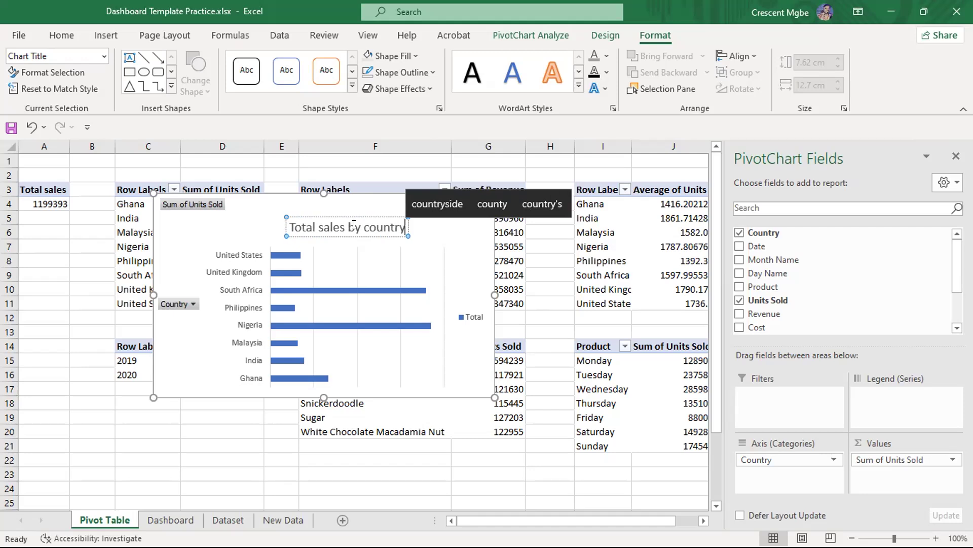
{"action": "left_click", "coordinate": [432, 226]}
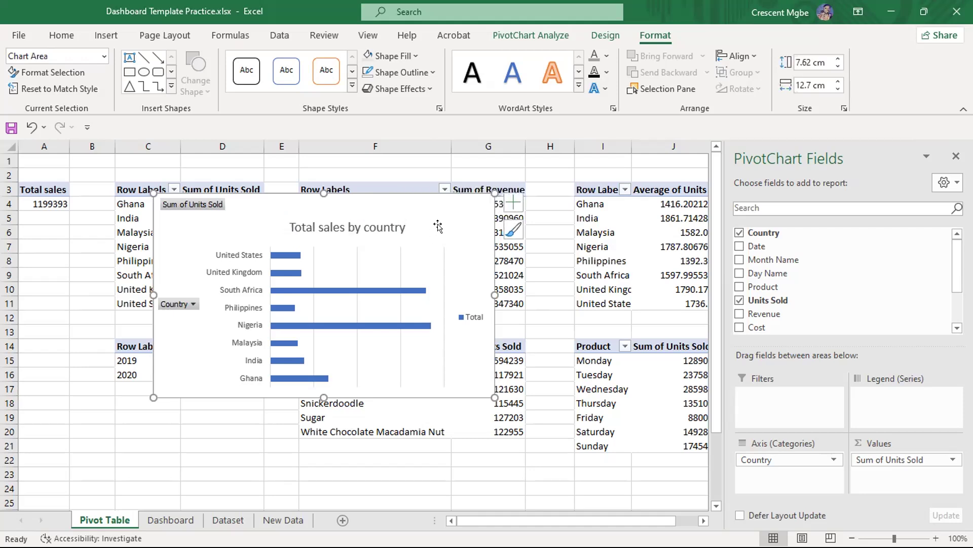
Remove the gridlines and the legend from the country sales chart.
{"action": "left_click", "coordinate": [422, 260]}
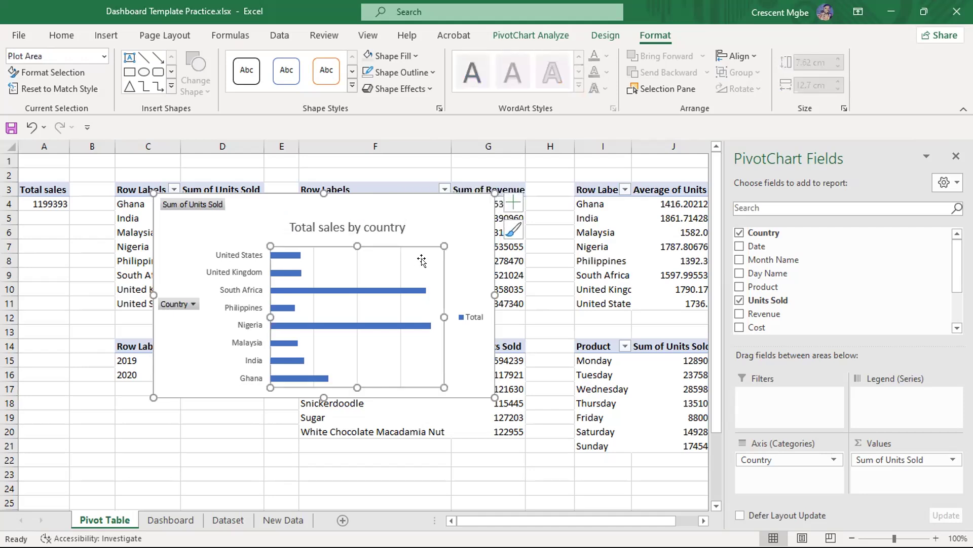
{"action": "left_click", "coordinate": [460, 256]}
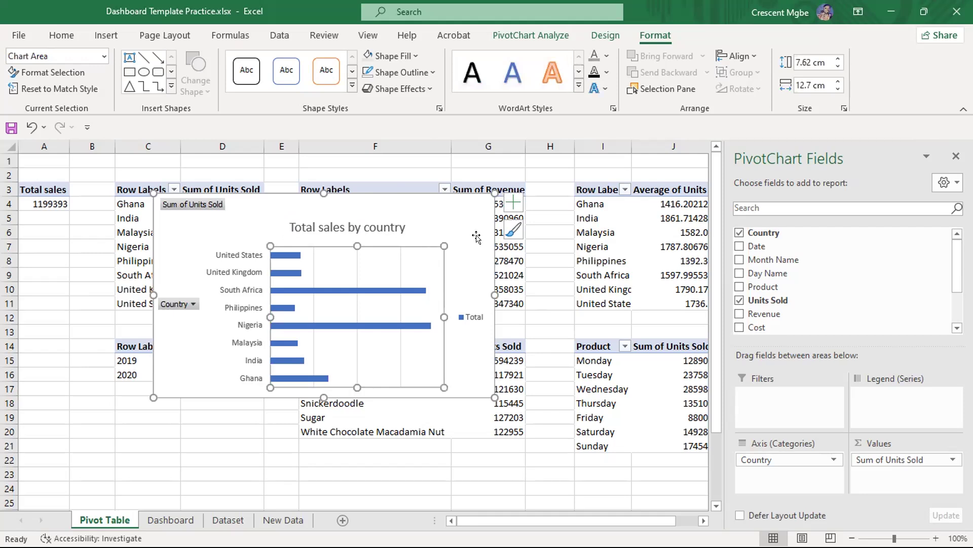
{"action": "left_click", "coordinate": [514, 205]}
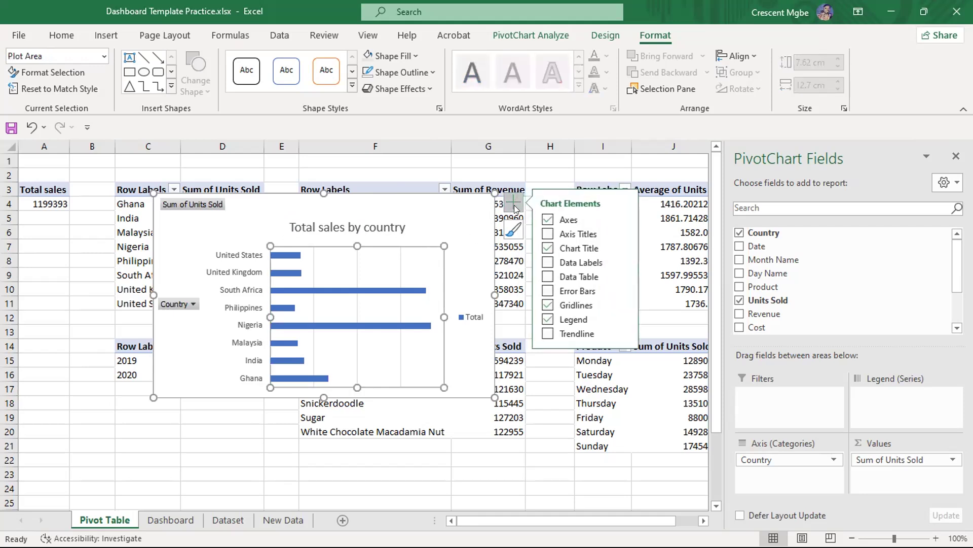
{"action": "left_click", "coordinate": [548, 305]}
{"action": "left_click", "coordinate": [548, 318]}
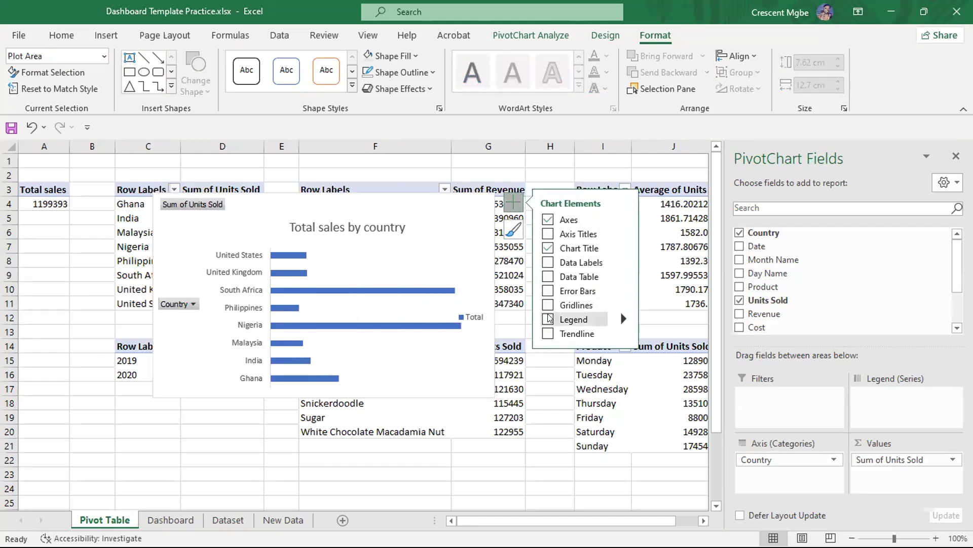
{"action": "left_click", "coordinate": [455, 223]}
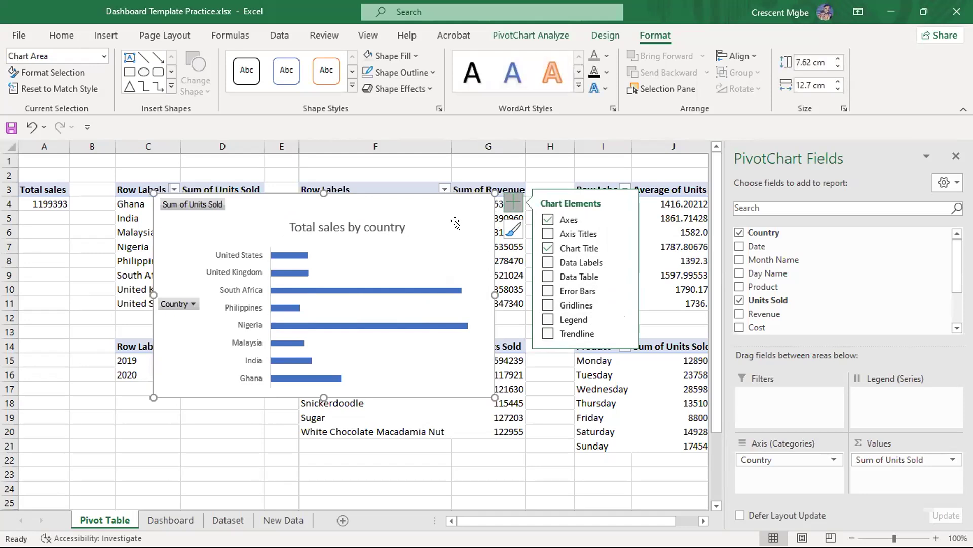
Hide all field buttons on the country sales chart and add data labels to its bars.
{"action": "right_click", "coordinate": [176, 207]}
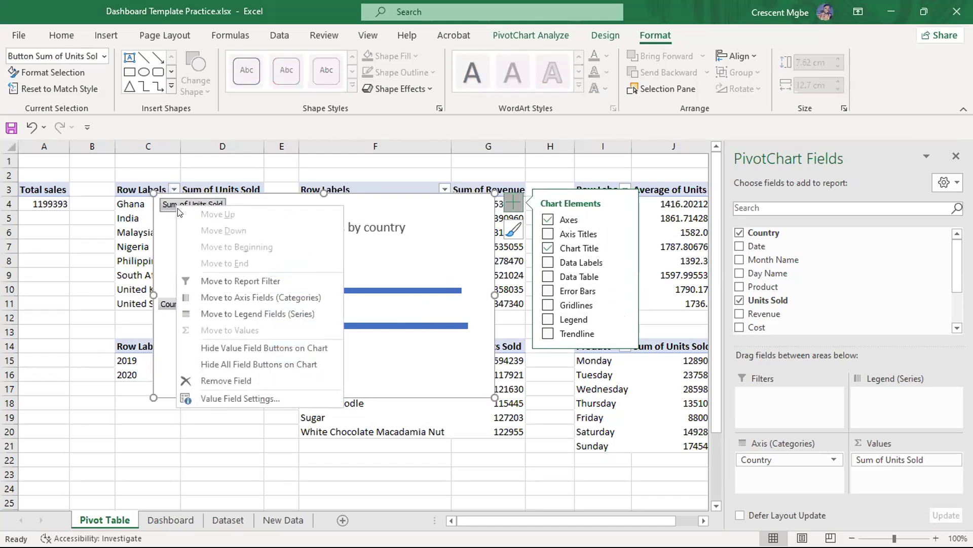
{"action": "left_click", "coordinate": [235, 364]}
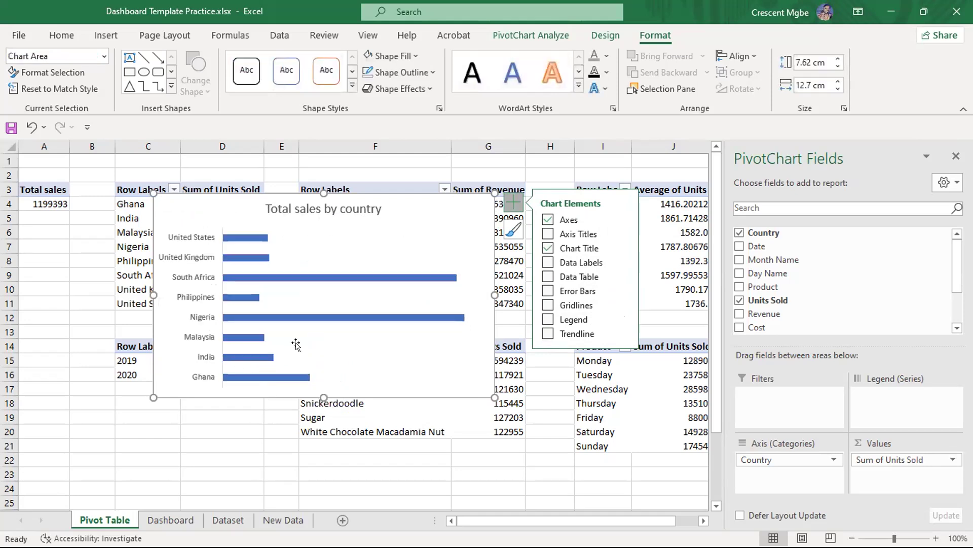
{"action": "left_click_drag", "start_coordinate": [461, 215], "coordinate": [438, 215]}
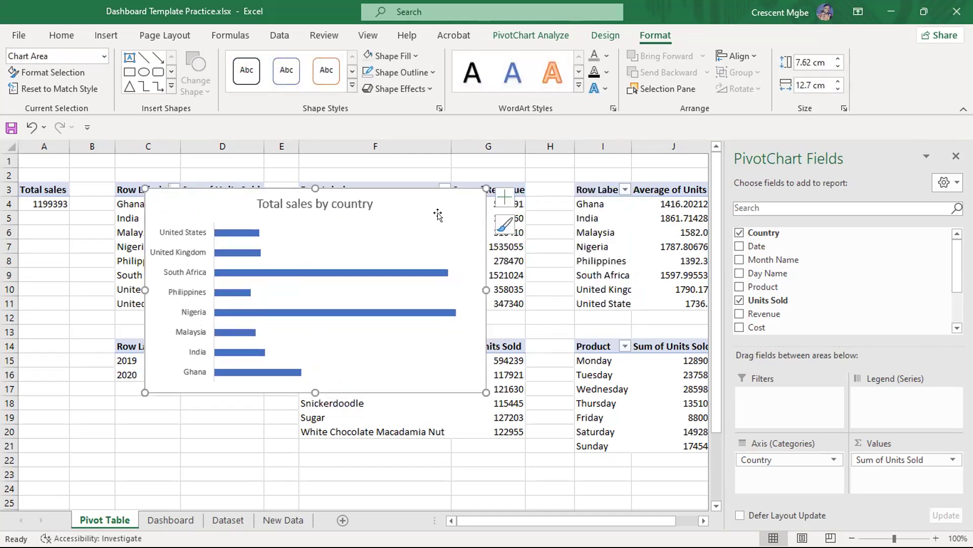
{"action": "left_click", "coordinate": [505, 197]}
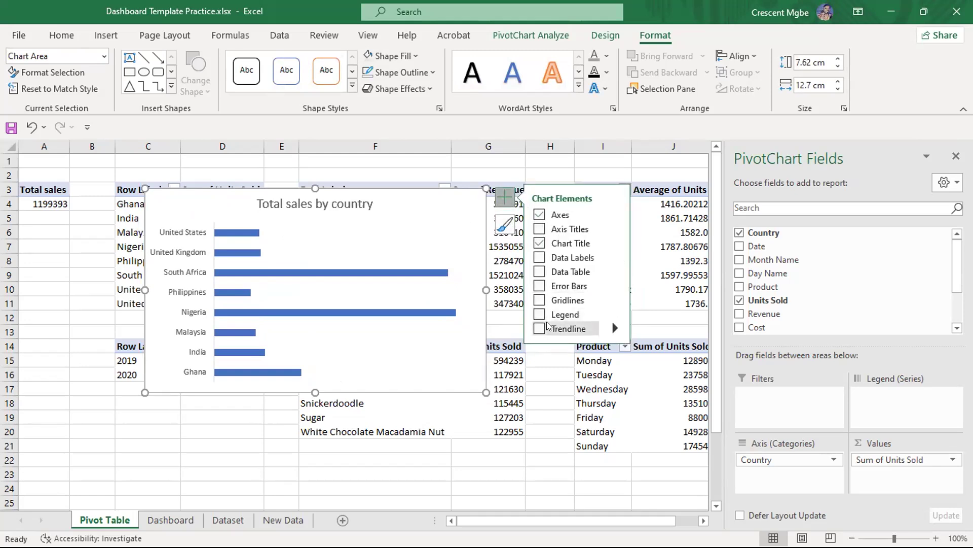
{"action": "left_click", "coordinate": [539, 257]}
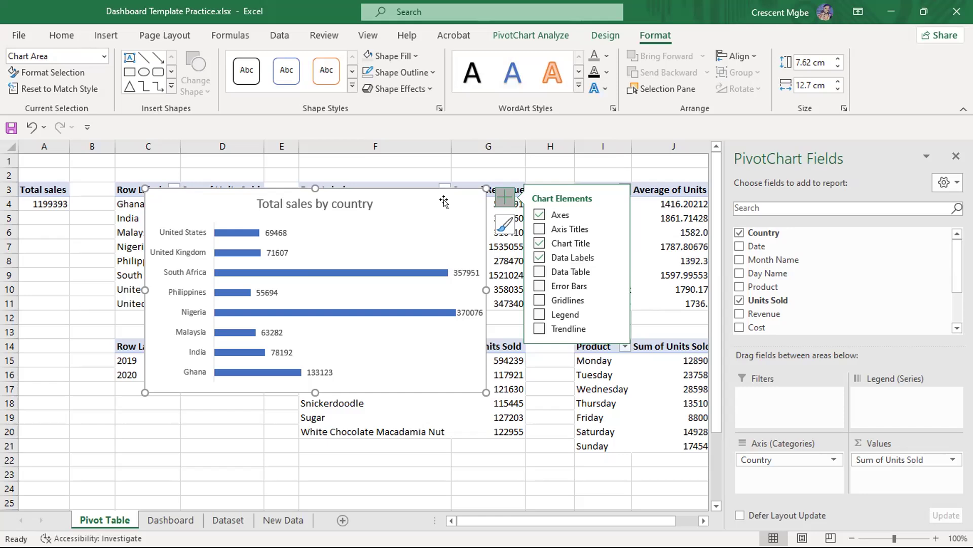
Cut the country sales chart, paste it onto the Dashboard sheet and place it over the first row's left and middle panels.
{"action": "key", "text": "Delete"}
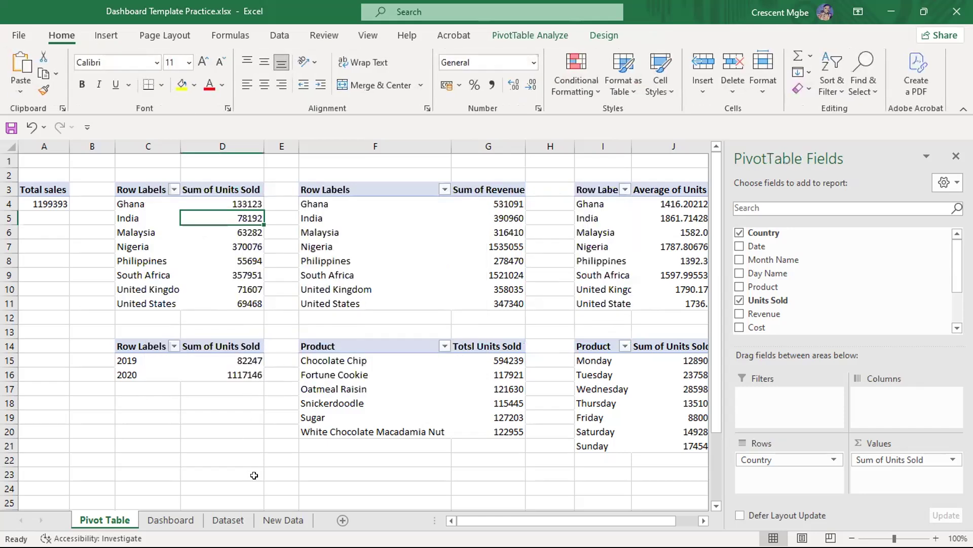
{"action": "left_click", "coordinate": [170, 520]}
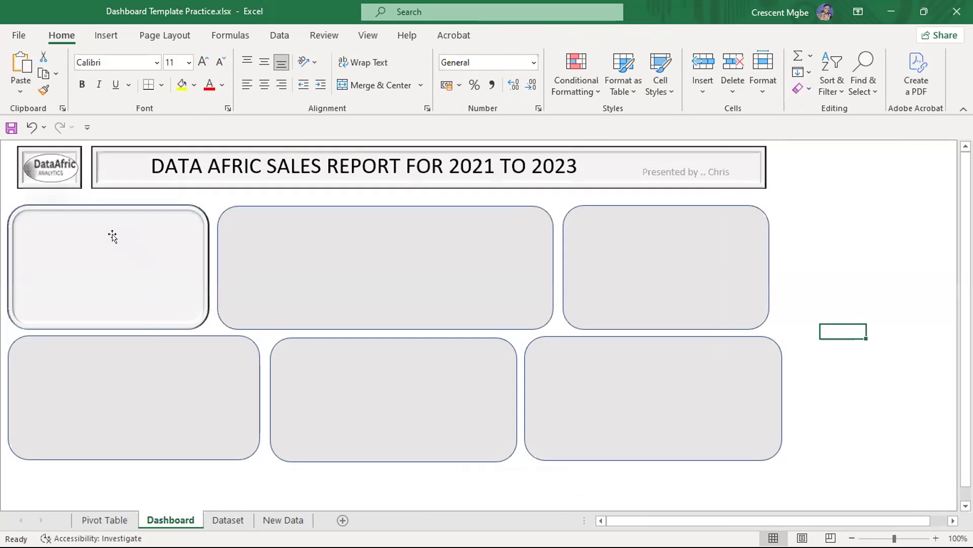
{"action": "key", "text": "ctrl+v"}
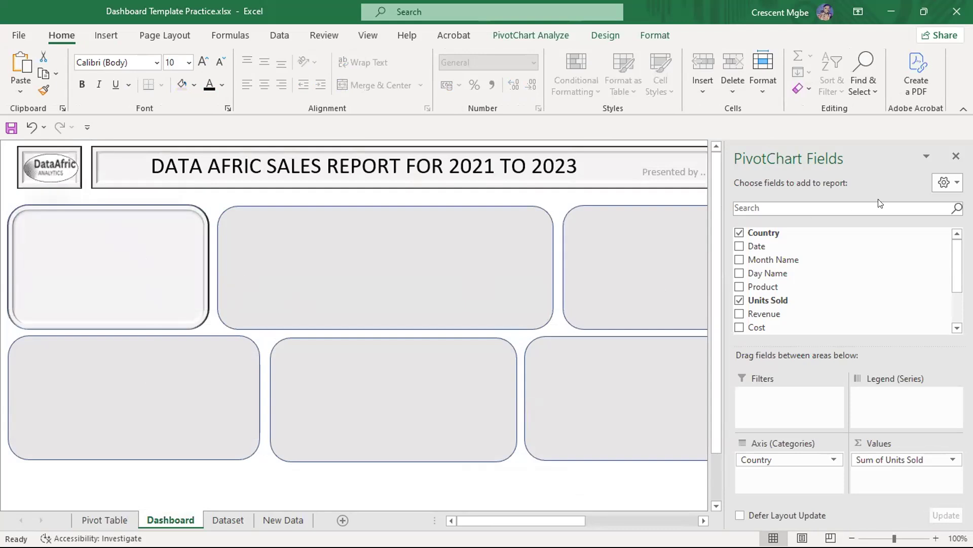
{"action": "left_click", "coordinate": [956, 155]}
{"action": "left_click_drag", "start_coordinate": [876, 337], "coordinate": [135, 219]}
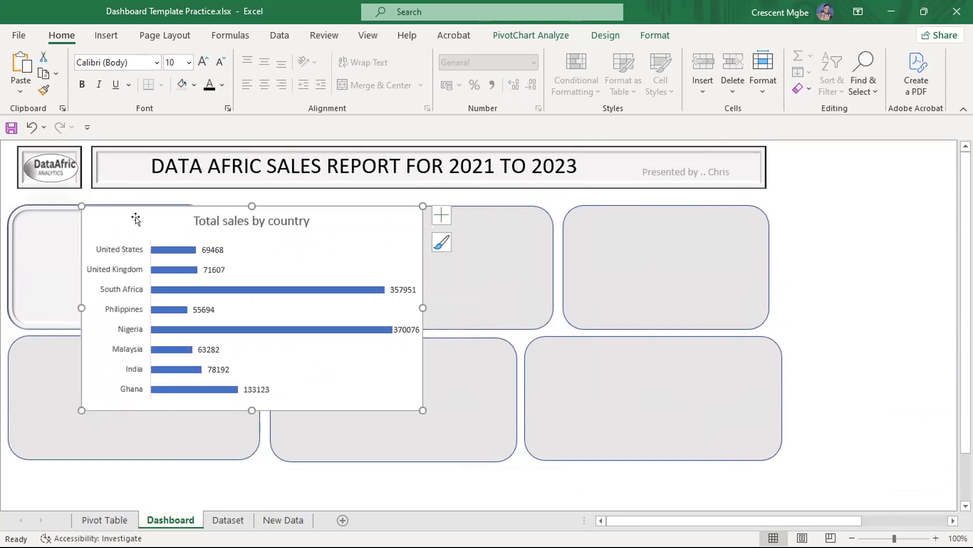
Shrink the country sales chart and fit it inside the first row's middle panel on the Dashboard sheet.
{"action": "left_click_drag", "start_coordinate": [422, 410], "coordinate": [382, 333]}
{"action": "left_click_drag", "start_coordinate": [339, 237], "coordinate": [488, 235]}
{"action": "left_click_drag", "start_coordinate": [525, 329], "coordinate": [516, 319]}
{"action": "left_click_drag", "start_coordinate": [490, 228], "coordinate": [491, 235]}
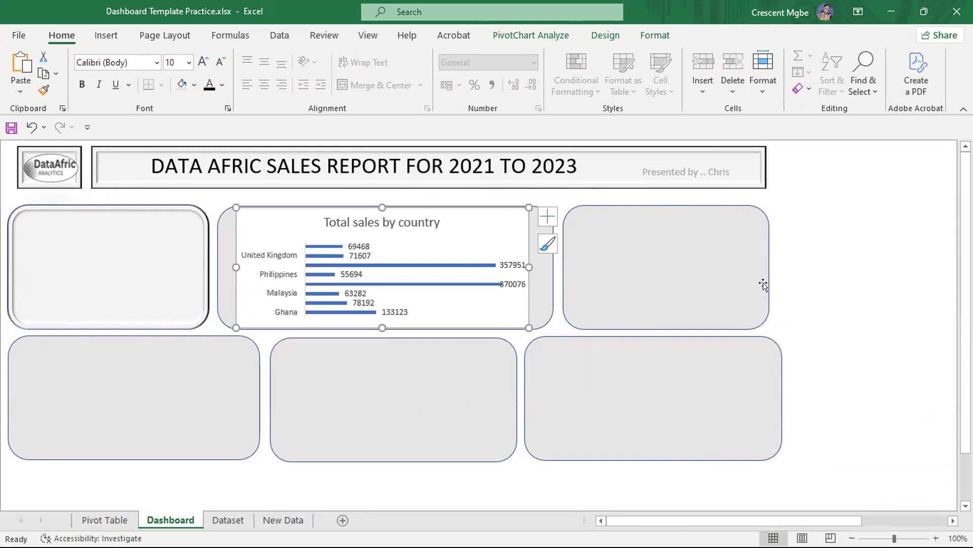
{"action": "left_click", "coordinate": [918, 257]}
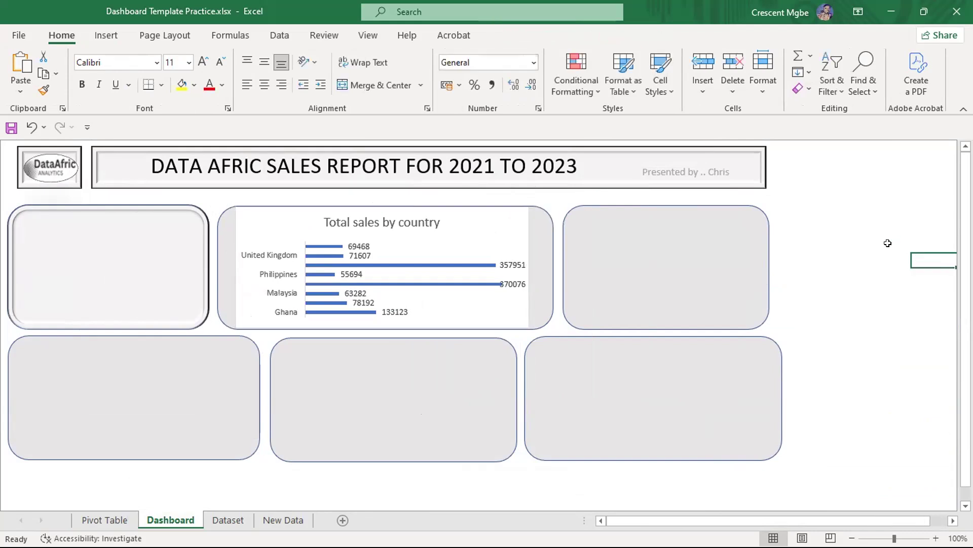
Insert a Clustered Bar PivotChart from the Sum of Revenue by country pivot table on the Pivot Table sheet.
{"action": "left_click", "coordinate": [104, 519]}
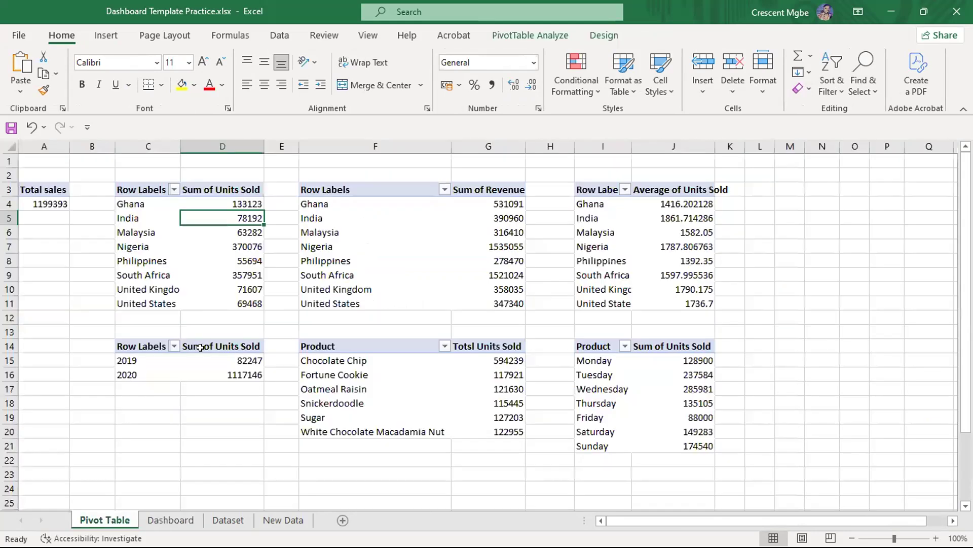
{"action": "left_click", "coordinate": [400, 235]}
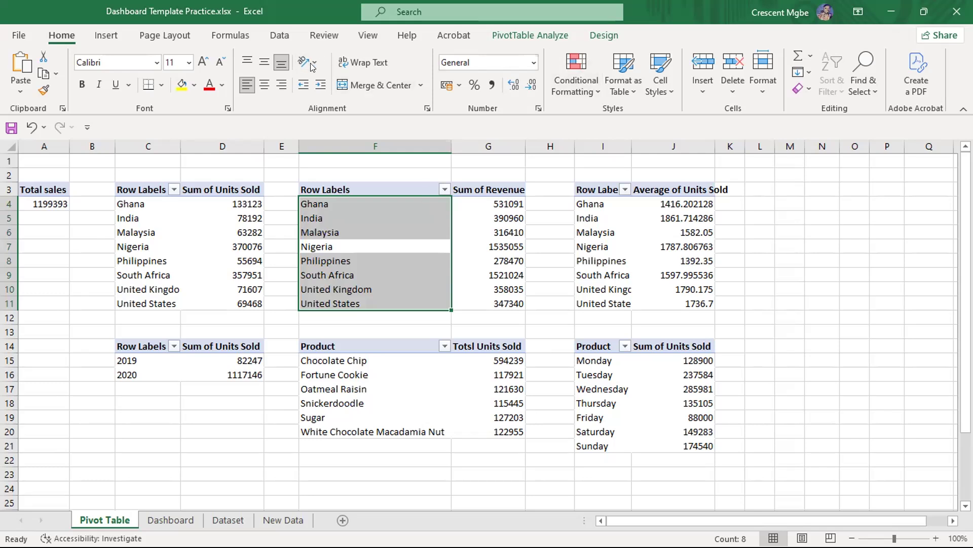
{"action": "left_click", "coordinate": [557, 35]}
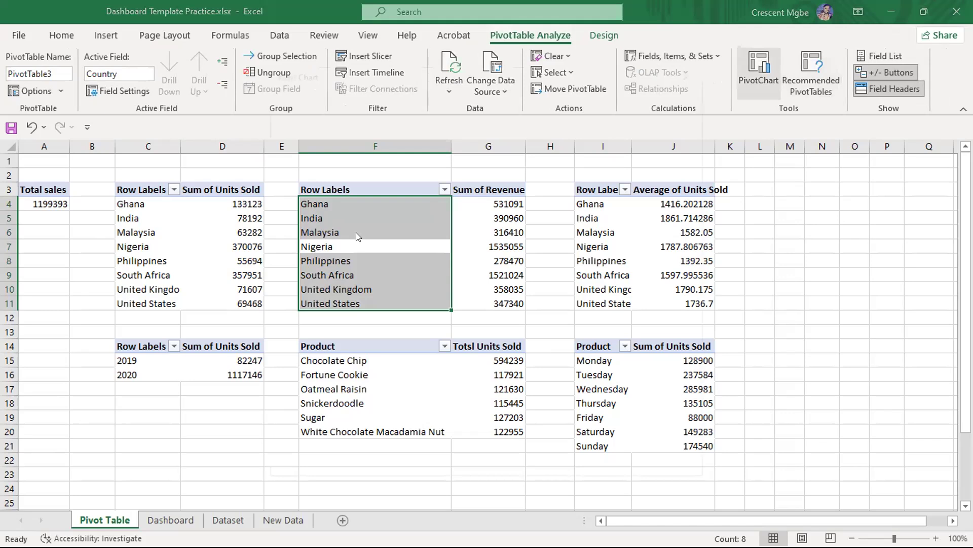
{"action": "left_click", "coordinate": [311, 203]}
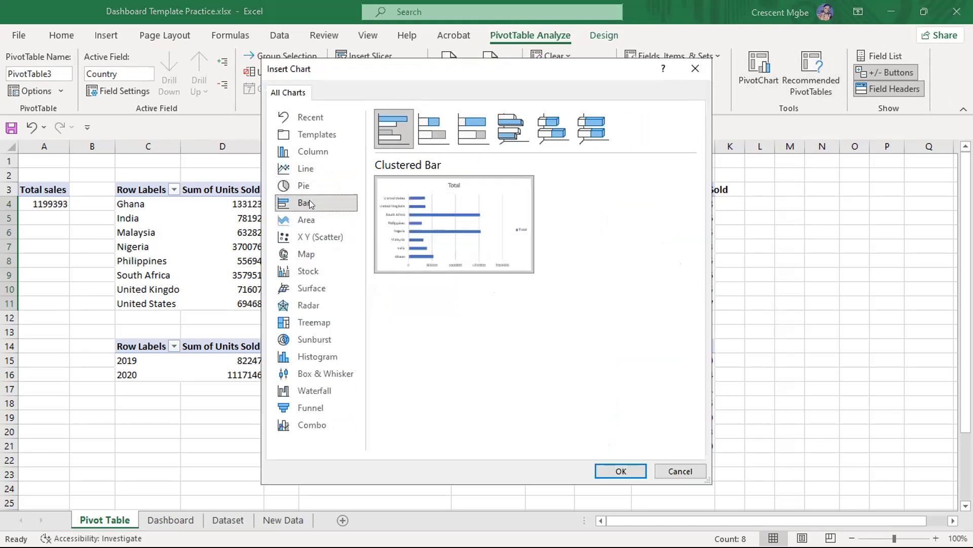
{"action": "mouse_move", "coordinate": [456, 197]}
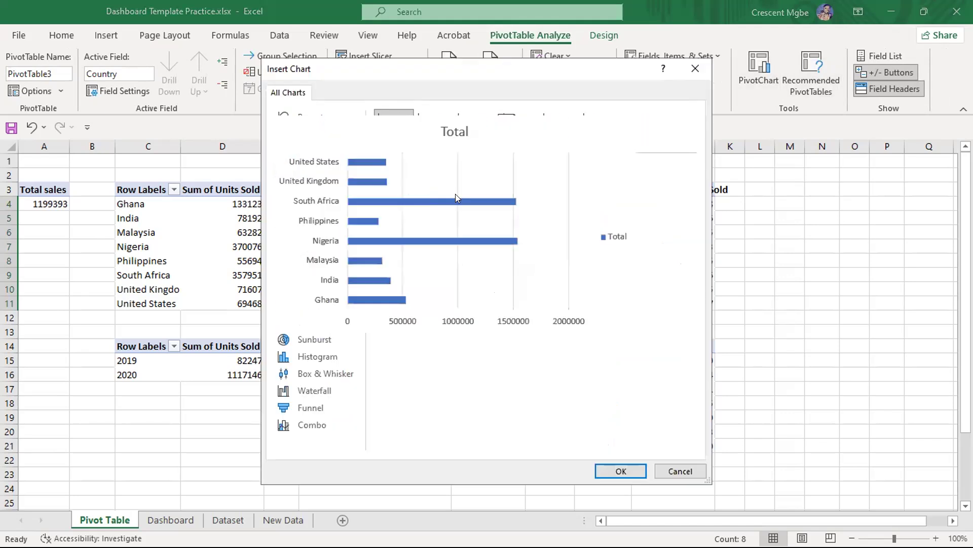
{"action": "left_click", "coordinate": [620, 470]}
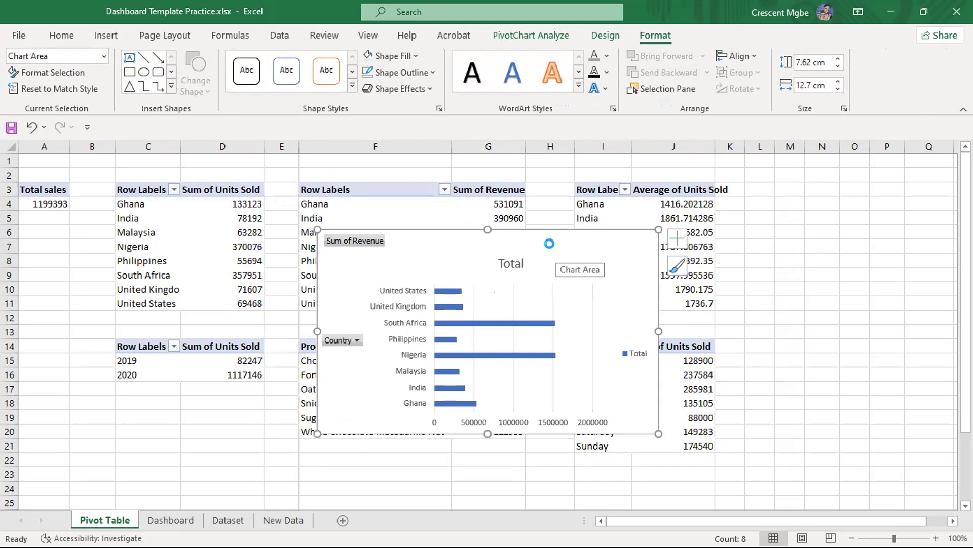
Cut the revenue chart, paste it onto the Dashboard sheet, and resize it to fit the second row's right panel.
{"action": "key", "text": "Delete"}
{"action": "left_click", "coordinate": [171, 519]}
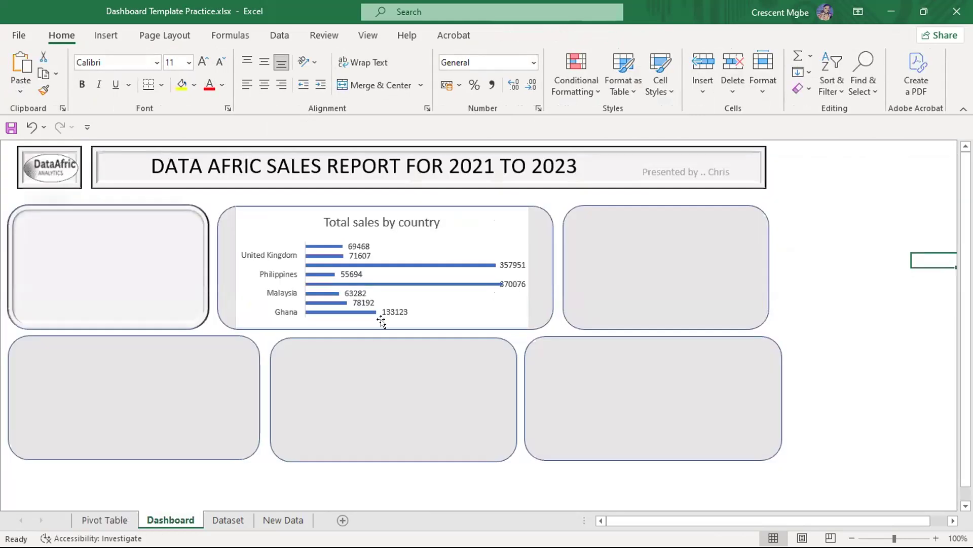
{"action": "left_click", "coordinate": [790, 197]}
{"action": "key", "text": "ctrl+v"}
{"action": "left_click_drag", "start_coordinate": [821, 201], "coordinate": [634, 204]}
{"action": "left_click_drag", "start_coordinate": [870, 404], "coordinate": [773, 304]}
{"action": "left_click_drag", "start_coordinate": [680, 218], "coordinate": [678, 350]}
{"action": "left_click_drag", "start_coordinate": [784, 452], "coordinate": [767, 452]}
{"action": "mouse_move", "coordinate": [692, 352]}
{"action": "left_mouse_down"}
{"action": "mouse_move", "coordinate": [703, 350]}
{"action": "mouse_move", "coordinate": [694, 354]}
{"action": "left_mouse_up"}
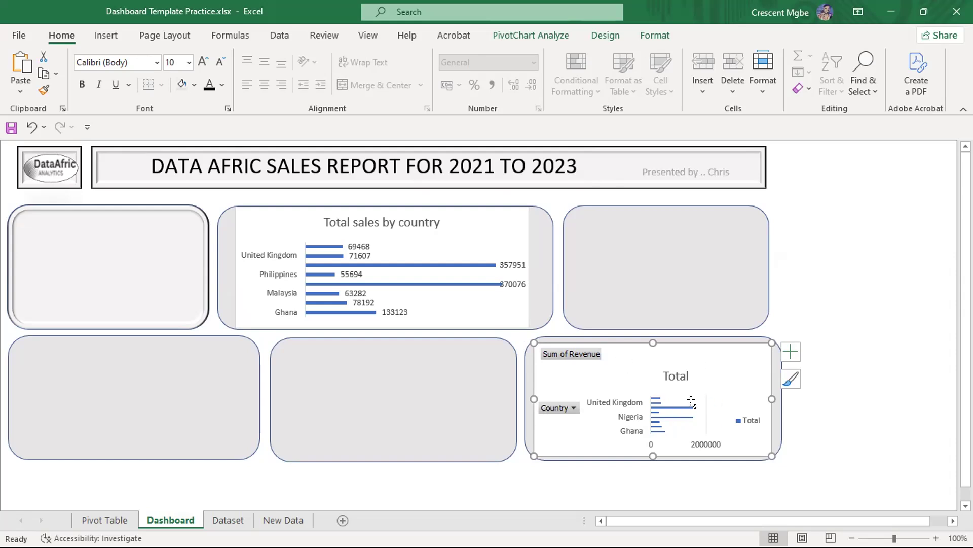
Hide all field buttons on the revenue by country chart.
{"action": "left_click", "coordinate": [790, 350]}
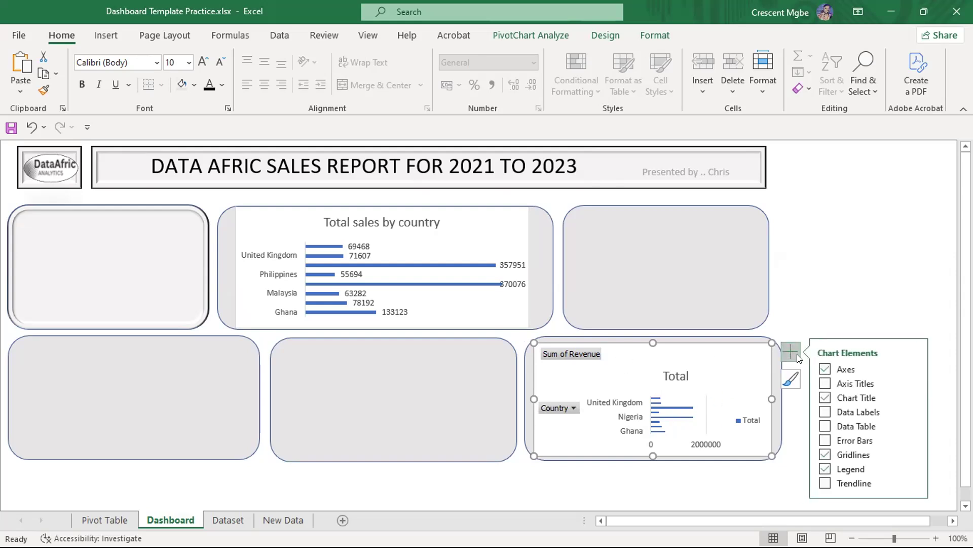
{"action": "left_click", "coordinate": [585, 356]}
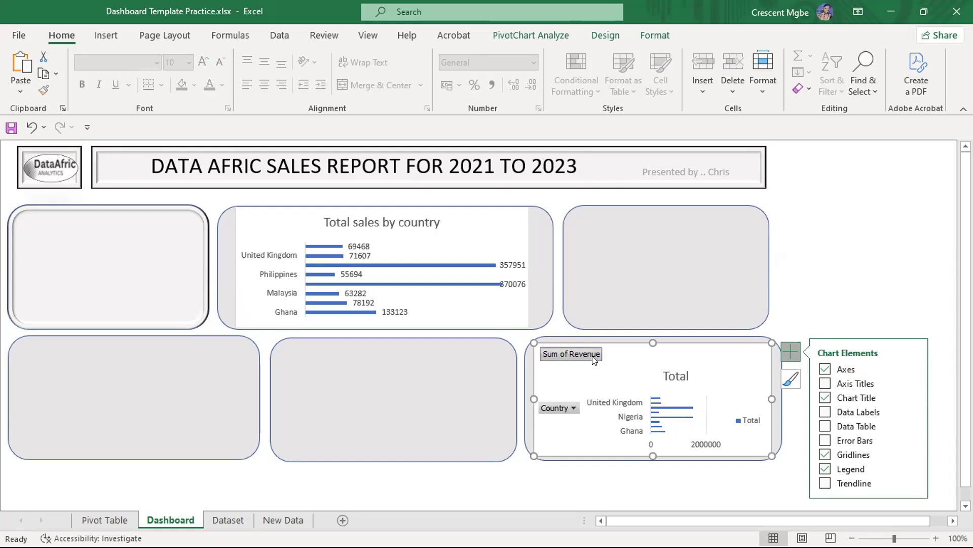
{"action": "left_click", "coordinate": [877, 273]}
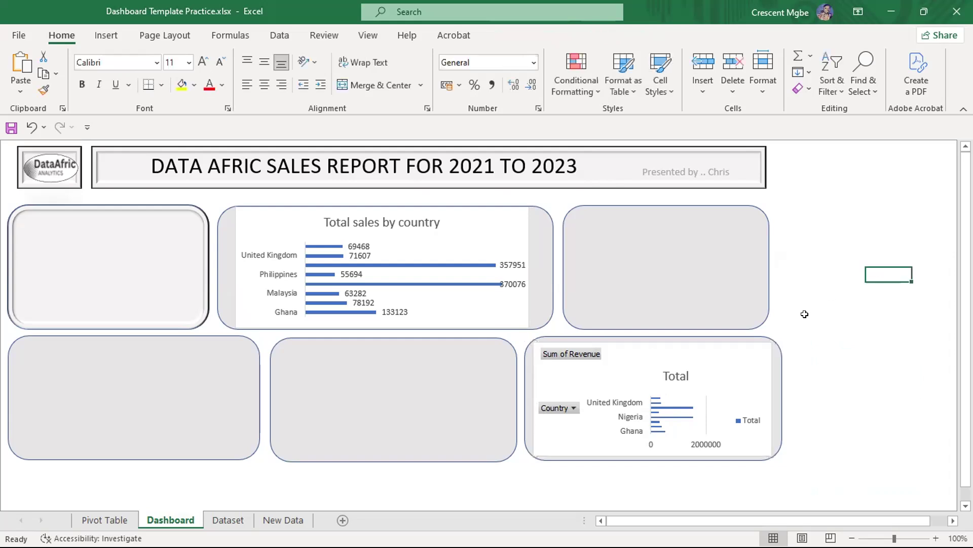
{"action": "right_click", "coordinate": [571, 349]}
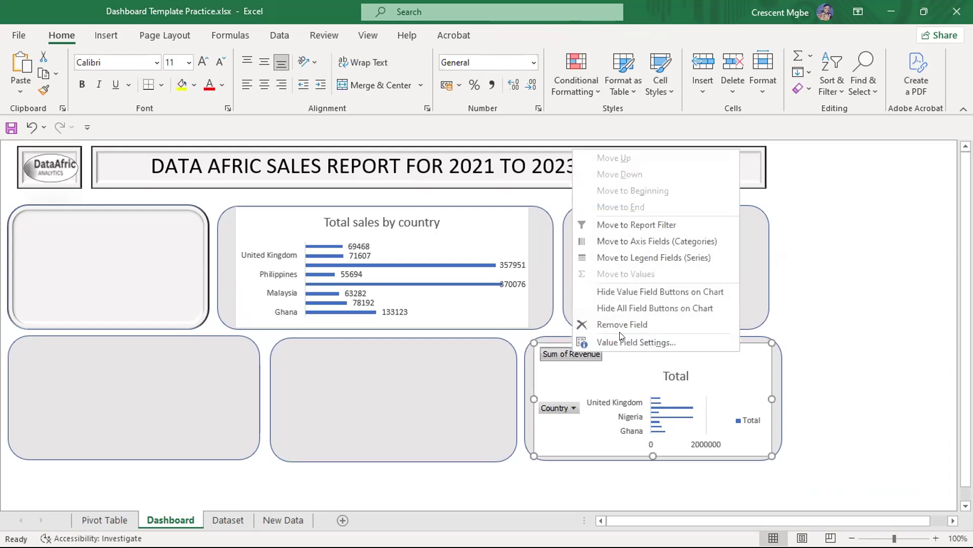
{"action": "left_click", "coordinate": [651, 299]}
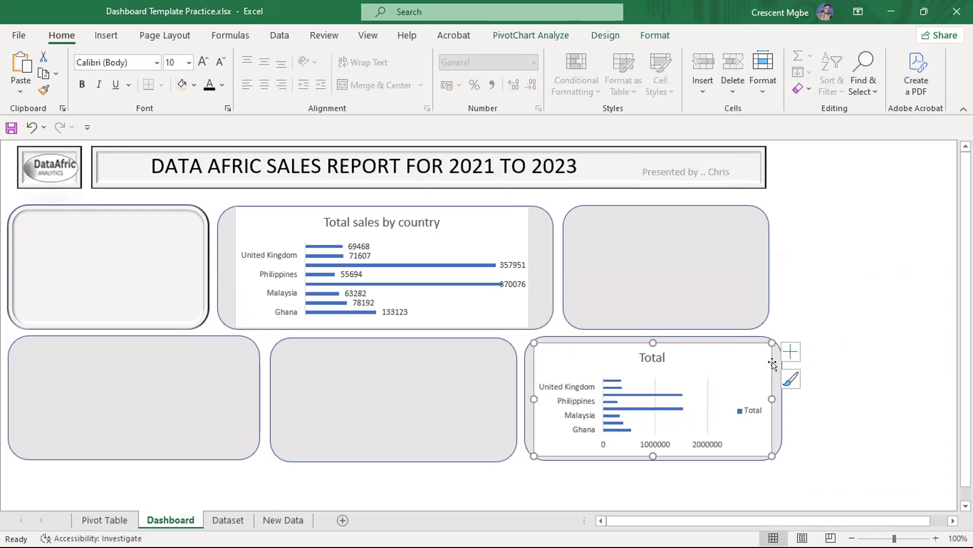
Remove the legend, primary horizontal axis and gridlines from the revenue chart, and add data labels to its bars.
{"action": "left_click", "coordinate": [789, 354]}
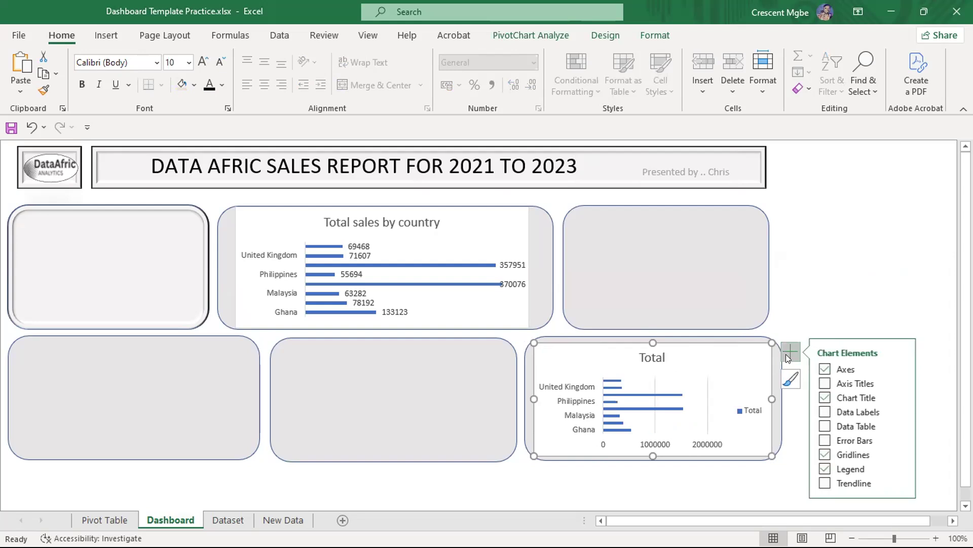
{"action": "left_click", "coordinate": [825, 469]}
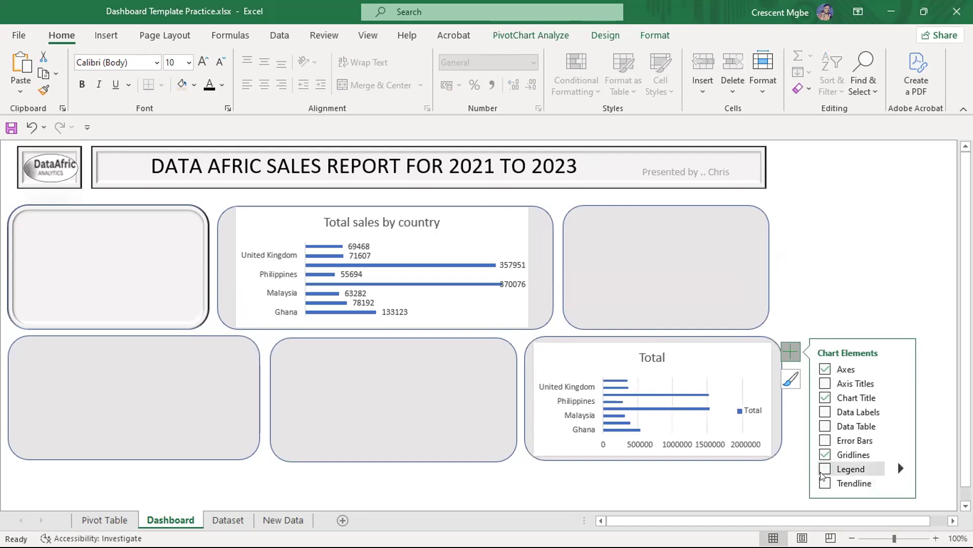
{"action": "left_click", "coordinate": [899, 369]}
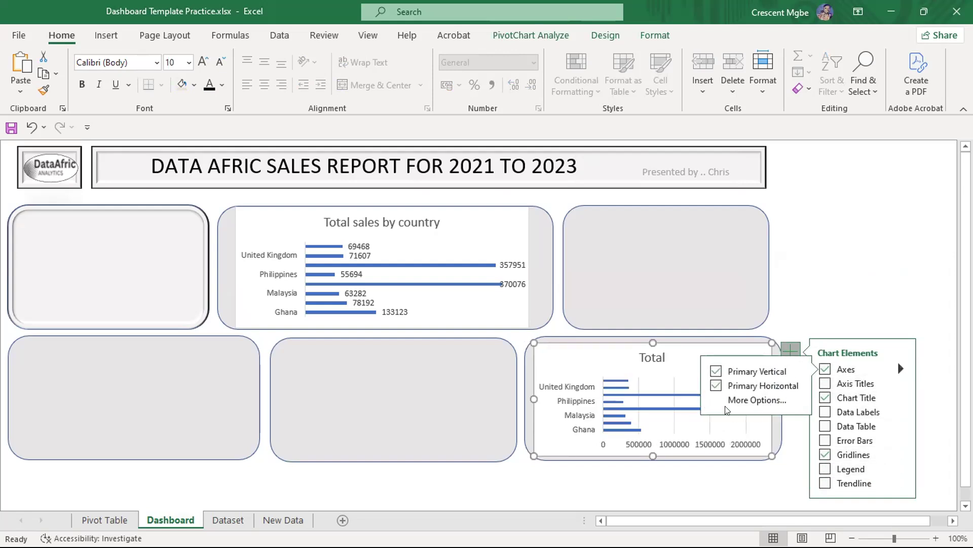
{"action": "left_click", "coordinate": [715, 385]}
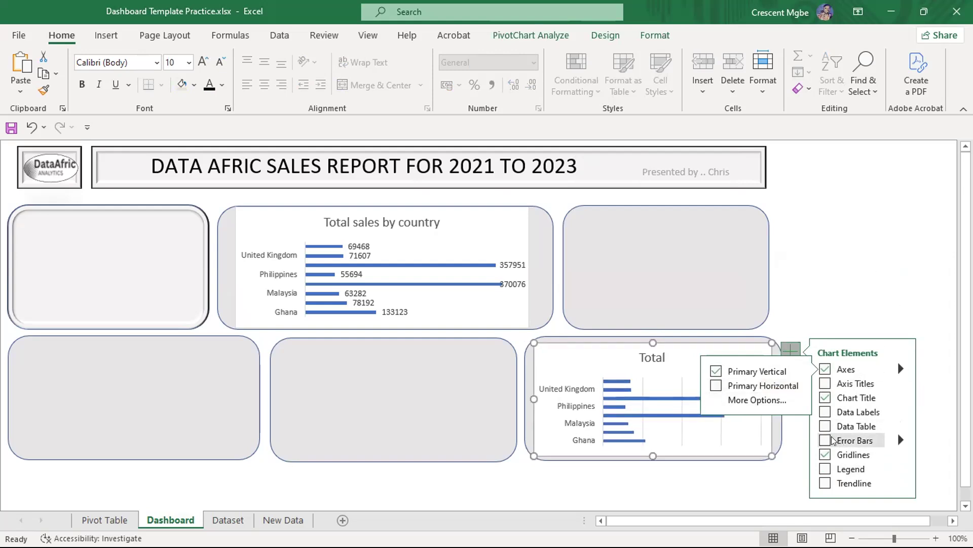
{"action": "left_click", "coordinate": [825, 412]}
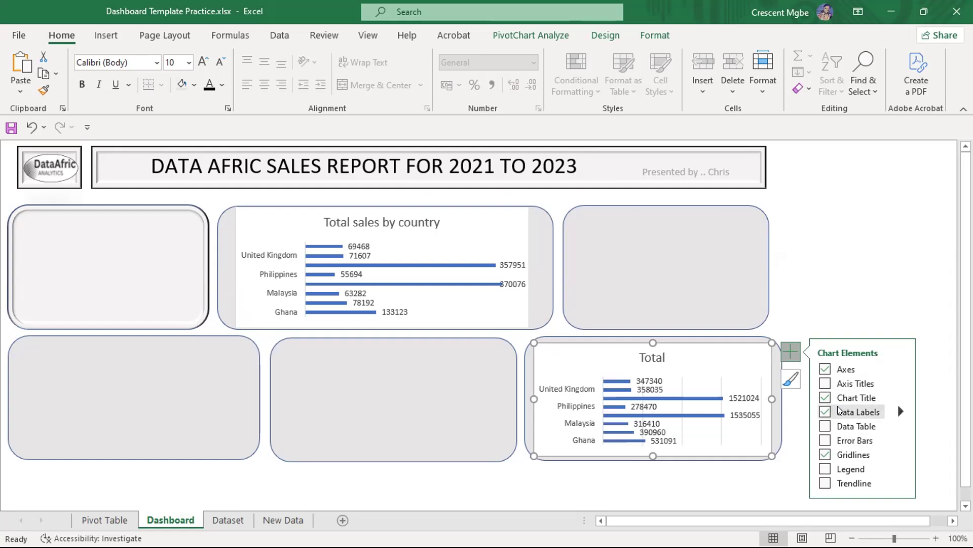
{"action": "left_click", "coordinate": [826, 455]}
{"action": "left_click", "coordinate": [870, 246]}
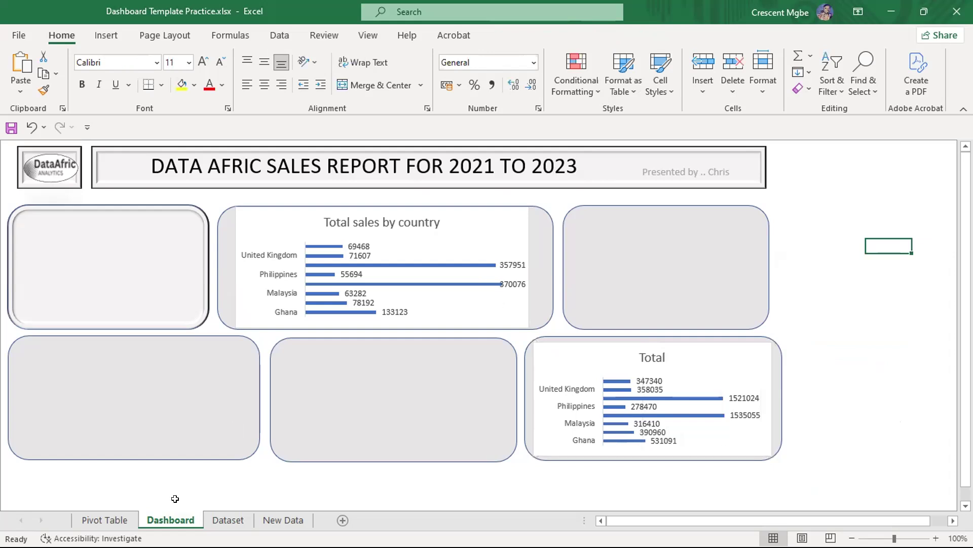
Insert a Clustered Bar PivotChart from the Average of Units Sold by country pivot table on the Pivot Table sheet.
{"action": "left_click", "coordinate": [105, 519]}
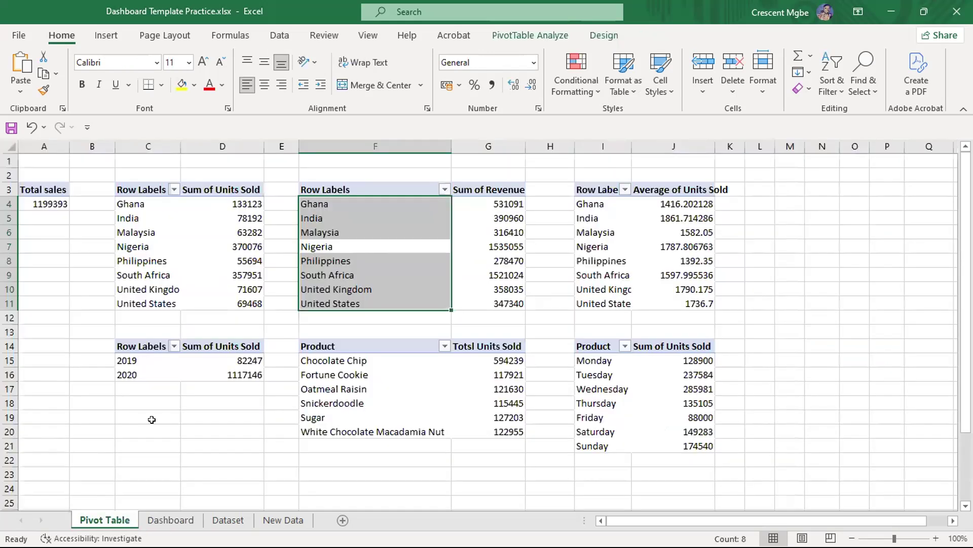
{"action": "left_click", "coordinate": [658, 227]}
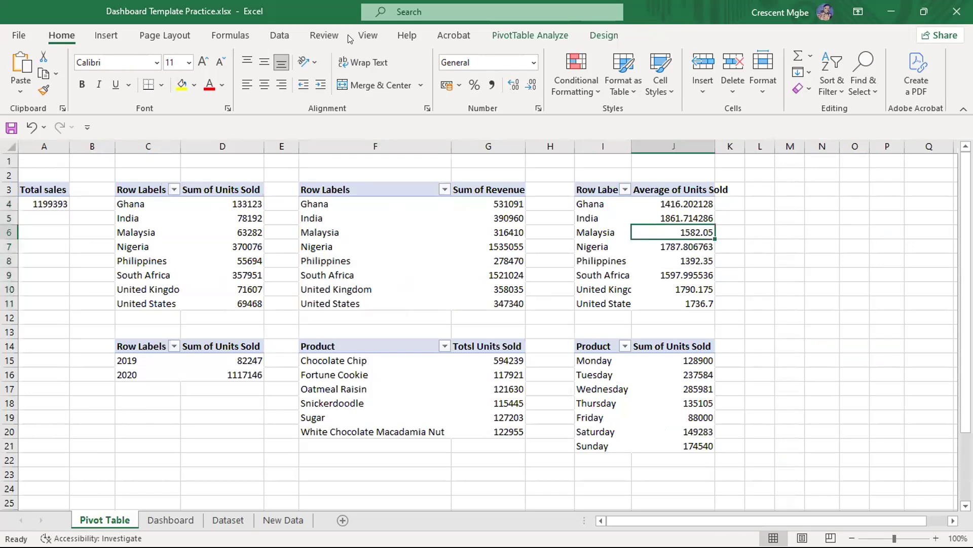
{"action": "left_click", "coordinate": [533, 37]}
{"action": "left_click", "coordinate": [759, 74]}
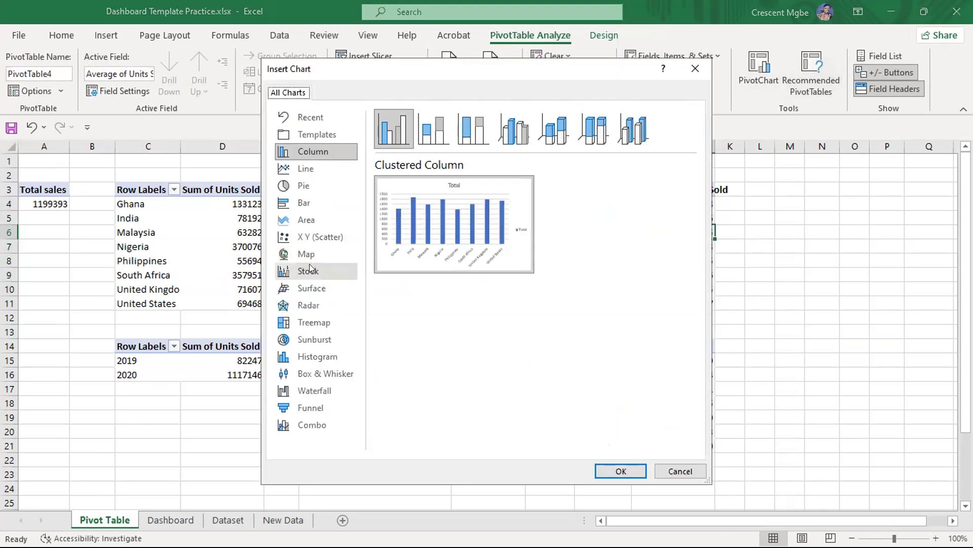
{"action": "left_click", "coordinate": [312, 200]}
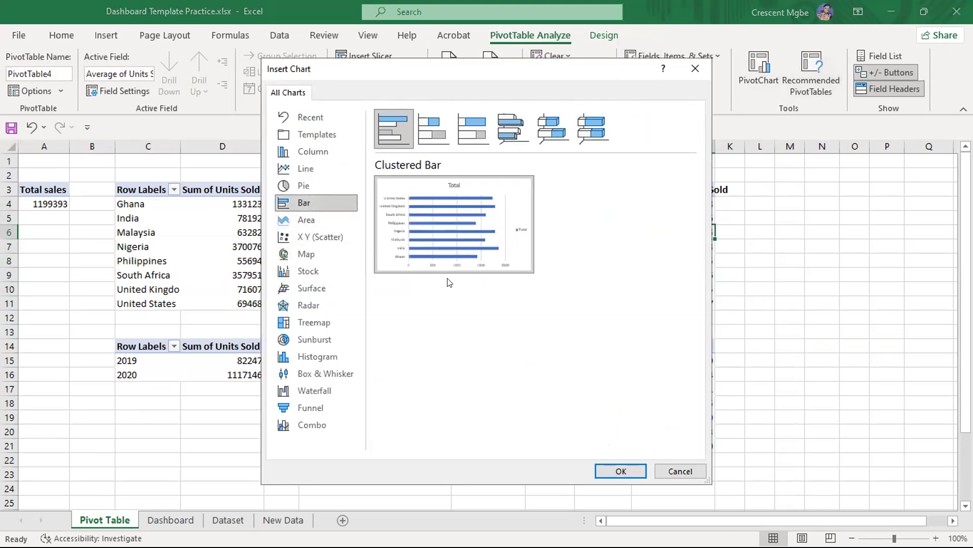
{"action": "left_click", "coordinate": [611, 471]}
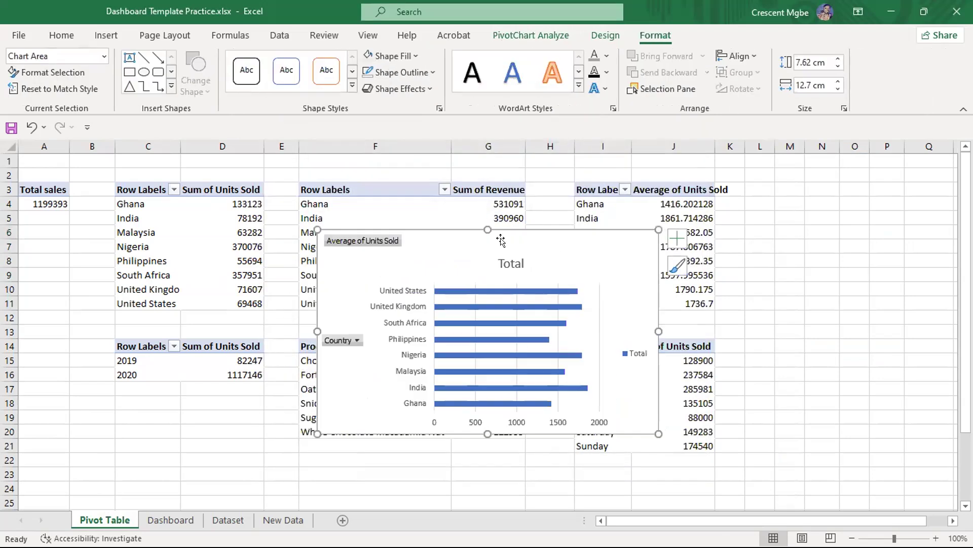
Cut the average units sold chart, paste it onto the Dashboard sheet, and resize it to fit the first row's left panel.
{"action": "key", "text": "Delete"}
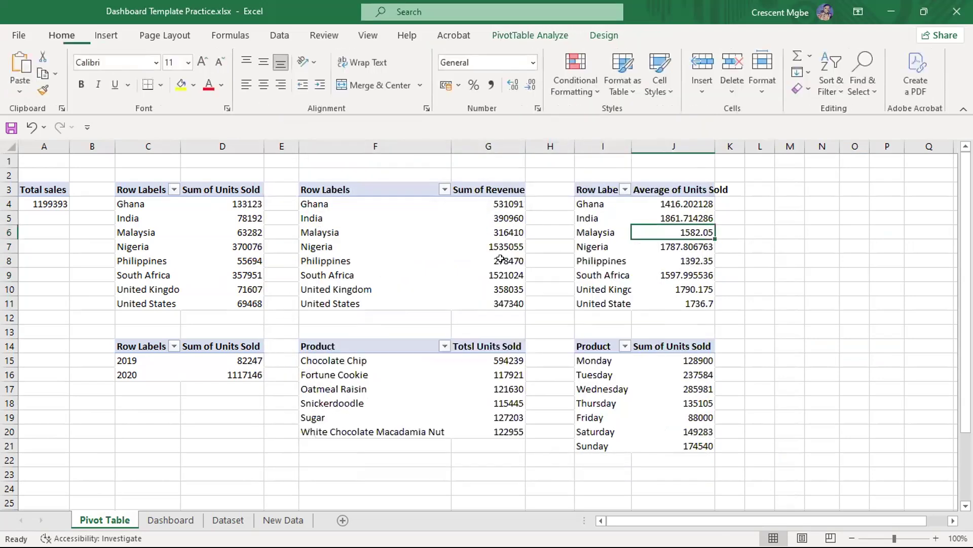
{"action": "left_click", "coordinate": [164, 521]}
{"action": "left_click", "coordinate": [100, 261]}
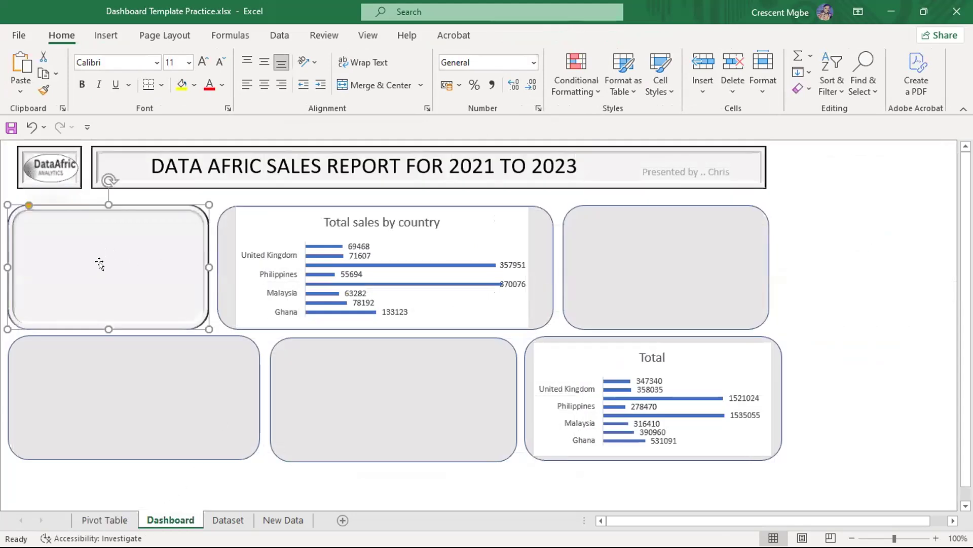
{"action": "key", "text": "ctrl+v"}
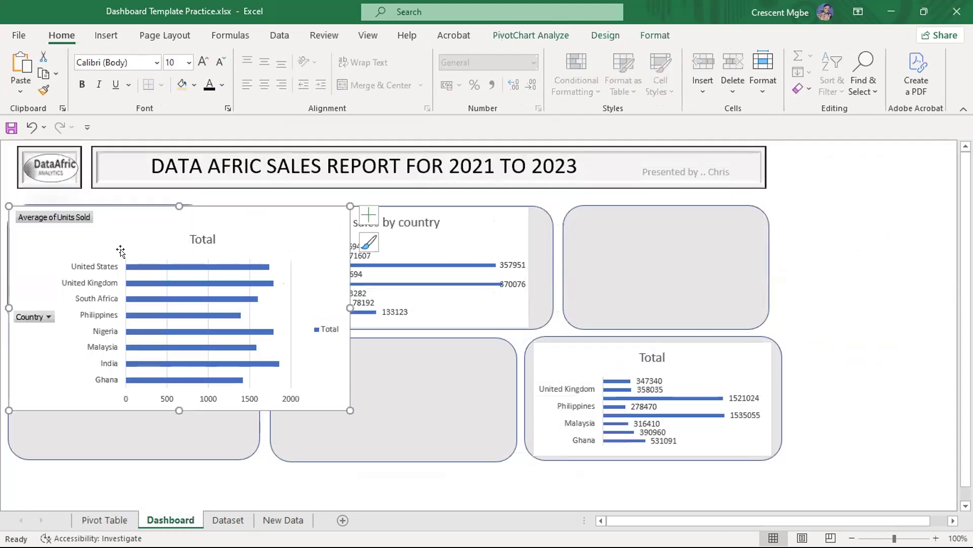
{"action": "left_click_drag", "start_coordinate": [344, 409], "coordinate": [178, 300]}
{"action": "left_click_drag", "start_coordinate": [141, 225], "coordinate": [152, 235]}
{"action": "left_click_drag", "start_coordinate": [180, 305], "coordinate": [192, 311]}
Insert a Line PivotChart from the pivot table of units sold by year on the Pivot Table sheet.
{"action": "left_click", "coordinate": [105, 520]}
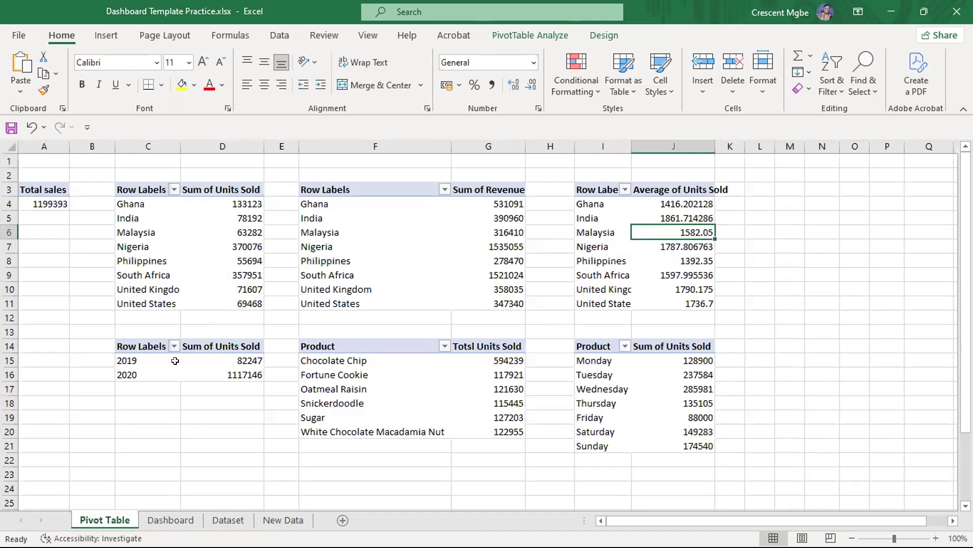
{"action": "left_click", "coordinate": [189, 348]}
{"action": "left_click", "coordinate": [197, 374]}
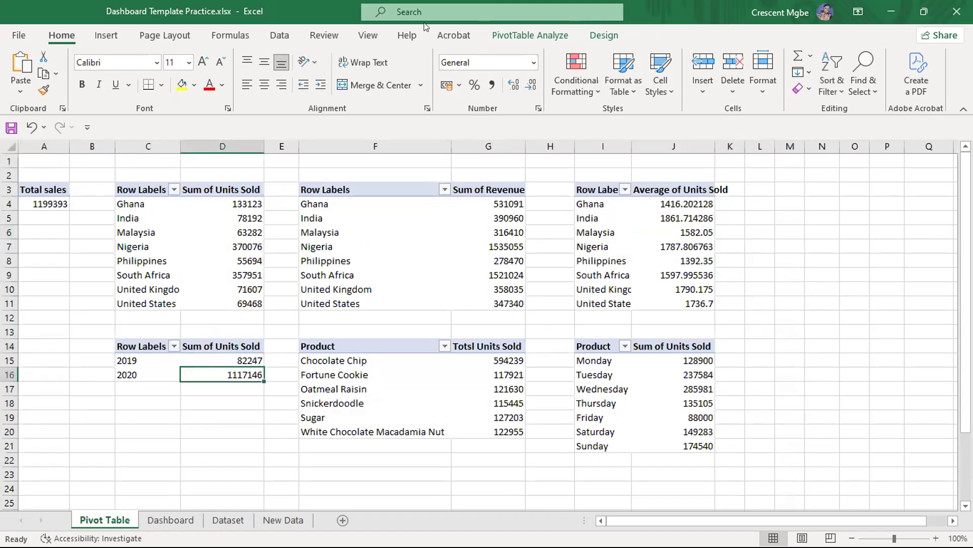
{"action": "left_click", "coordinate": [558, 40]}
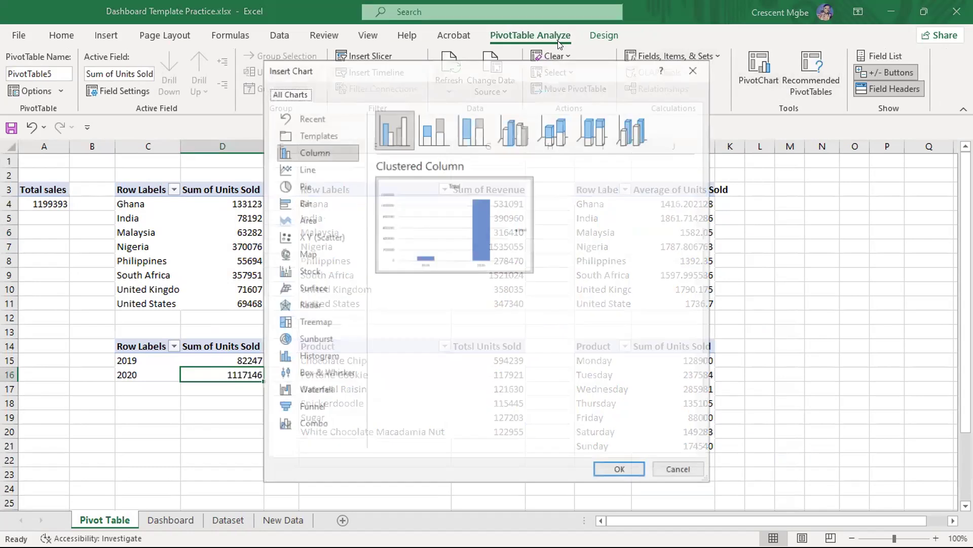
{"action": "left_click", "coordinate": [311, 174]}
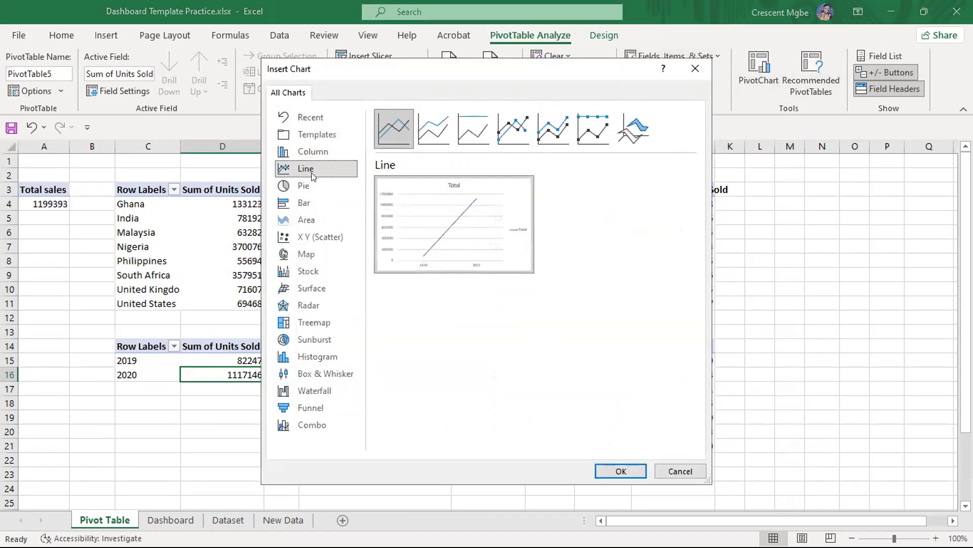
{"action": "left_click", "coordinate": [620, 470]}
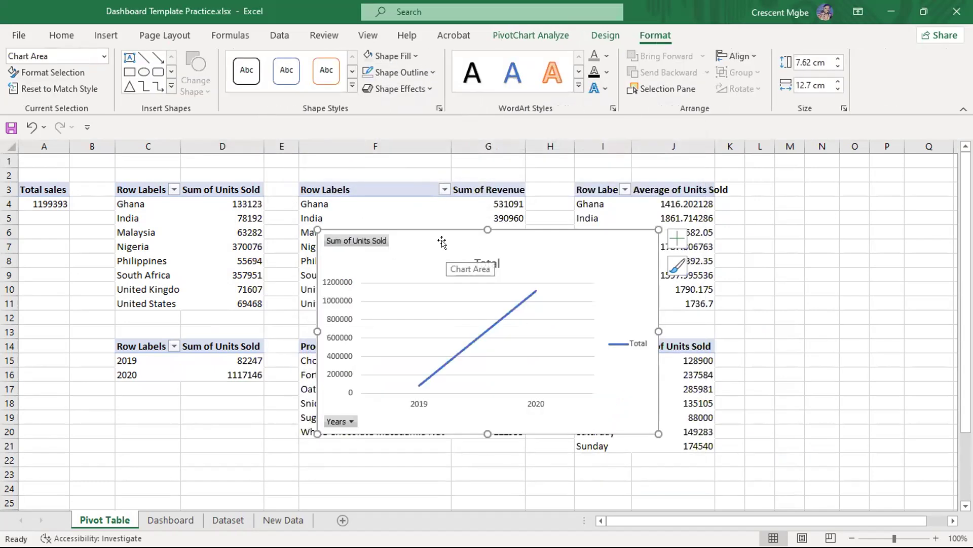
Paste a copy of the yearly units sold line chart onto the Dashboard sheet.
{"action": "left_click", "coordinate": [677, 238]}
{"action": "left_click", "coordinate": [167, 519]}
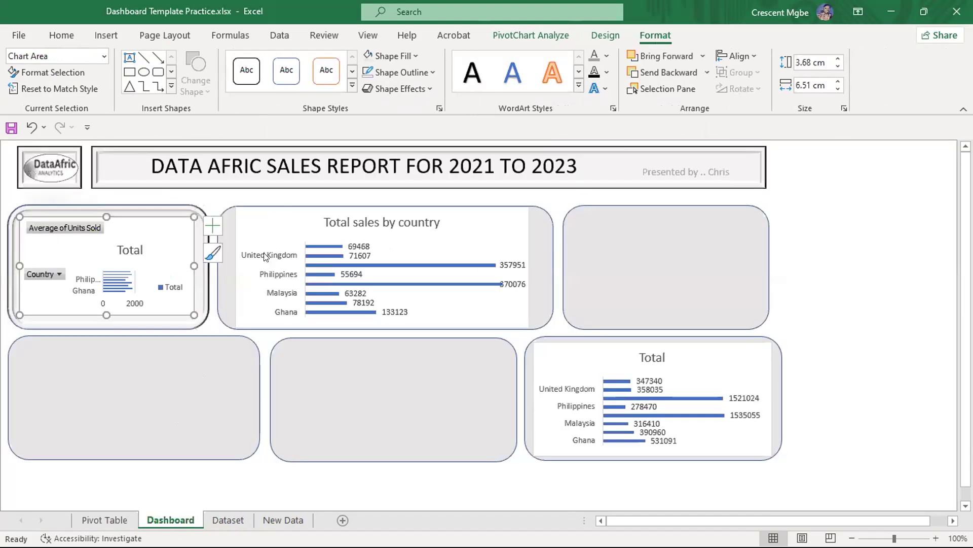
{"action": "right_click", "coordinate": [183, 374]}
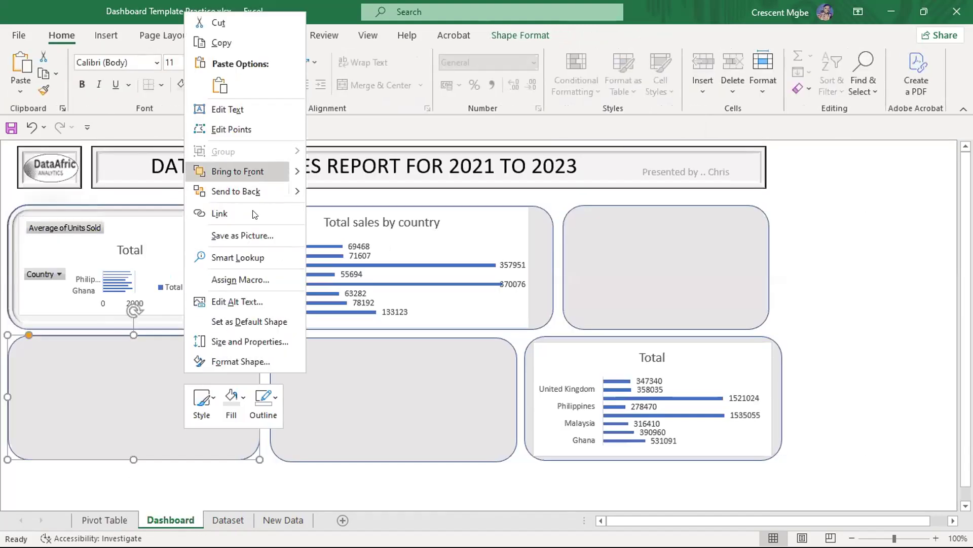
{"action": "left_click", "coordinate": [136, 385]}
{"action": "key", "text": "ctrl+v"}
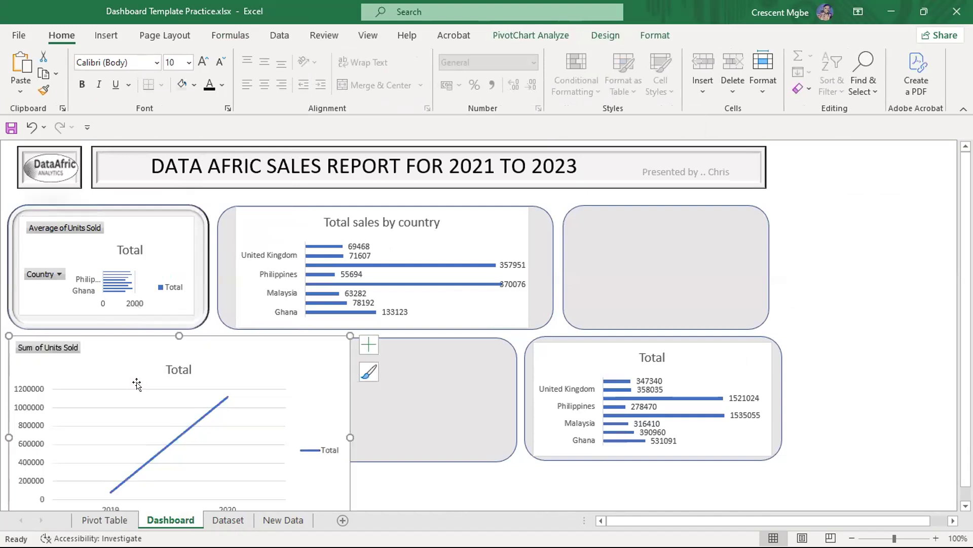
Move the yearly line chart to the first row's right panel and resize it to fit inside.
{"action": "left_click_drag", "start_coordinate": [131, 354], "coordinate": [662, 213]}
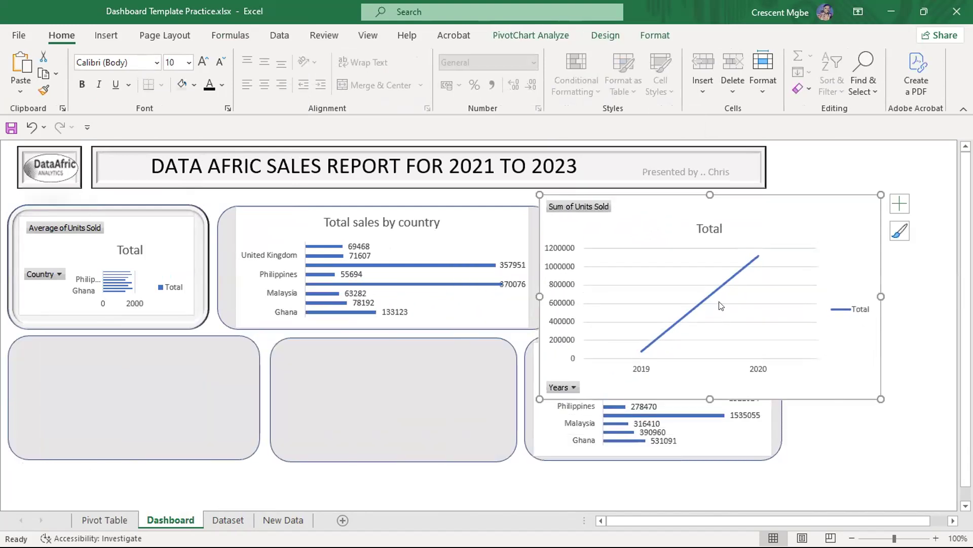
{"action": "left_click_drag", "start_coordinate": [881, 399], "coordinate": [748, 343]}
{"action": "left_click_drag", "start_coordinate": [535, 187], "coordinate": [556, 200]}
{"action": "left_click_drag", "start_coordinate": [713, 240], "coordinate": [732, 239]}
{"action": "left_click_drag", "start_coordinate": [763, 339], "coordinate": [760, 310]}
{"action": "left_click_drag", "start_coordinate": [716, 214], "coordinate": [714, 215]}
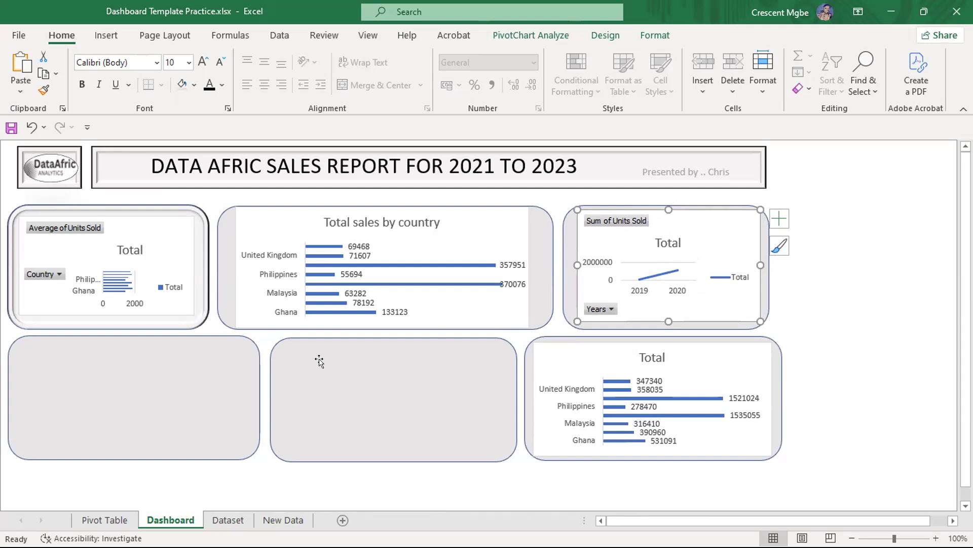
Remove the original yearly line chart from the Pivot Table sheet.
{"action": "left_click", "coordinate": [224, 523]}
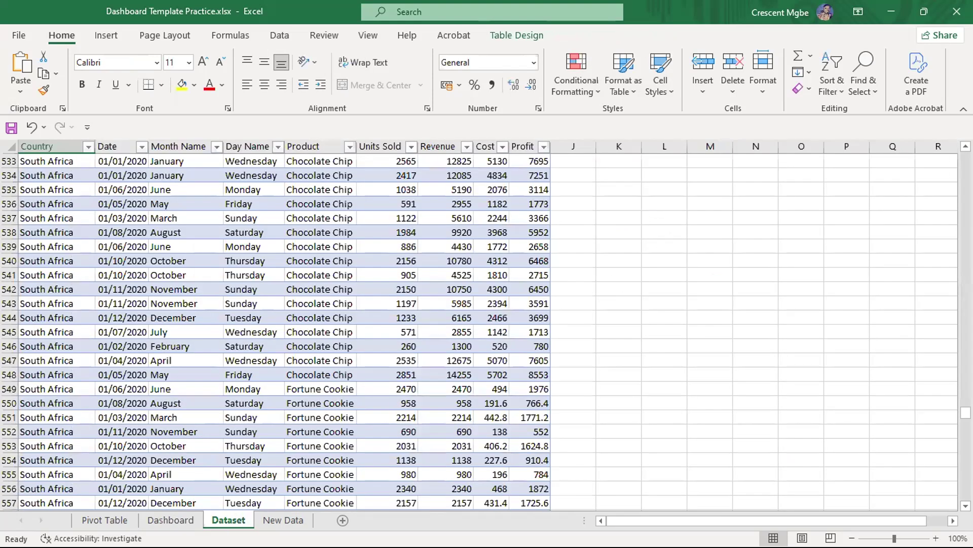
{"action": "left_click", "coordinate": [105, 519]}
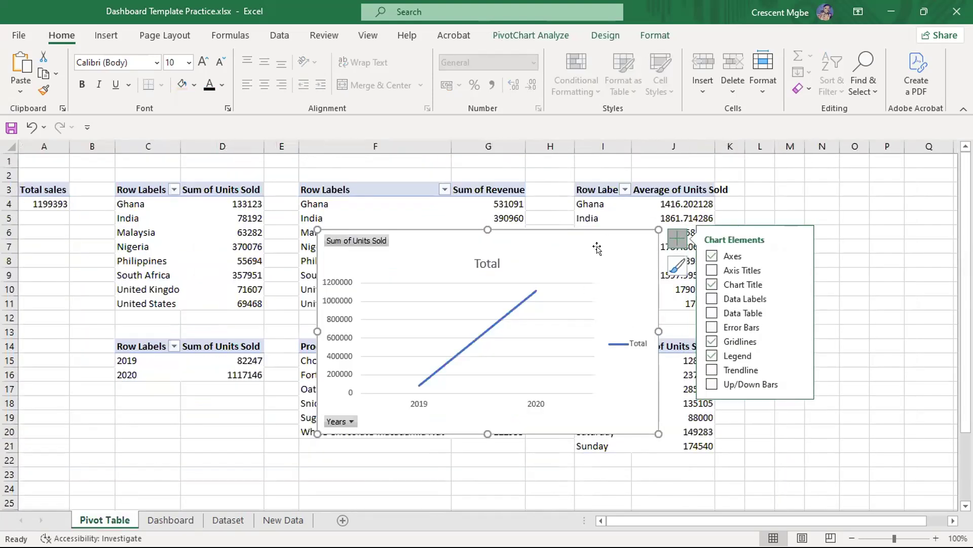
{"action": "key", "text": "ctrl+x"}
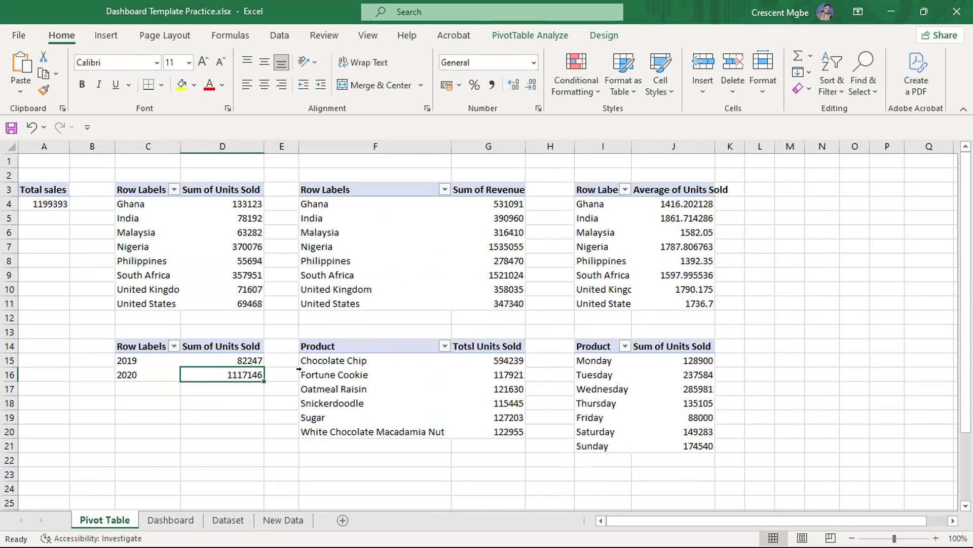
Insert a Pie PivotChart from the pivot table of units sold by product.
{"action": "left_click", "coordinate": [461, 373]}
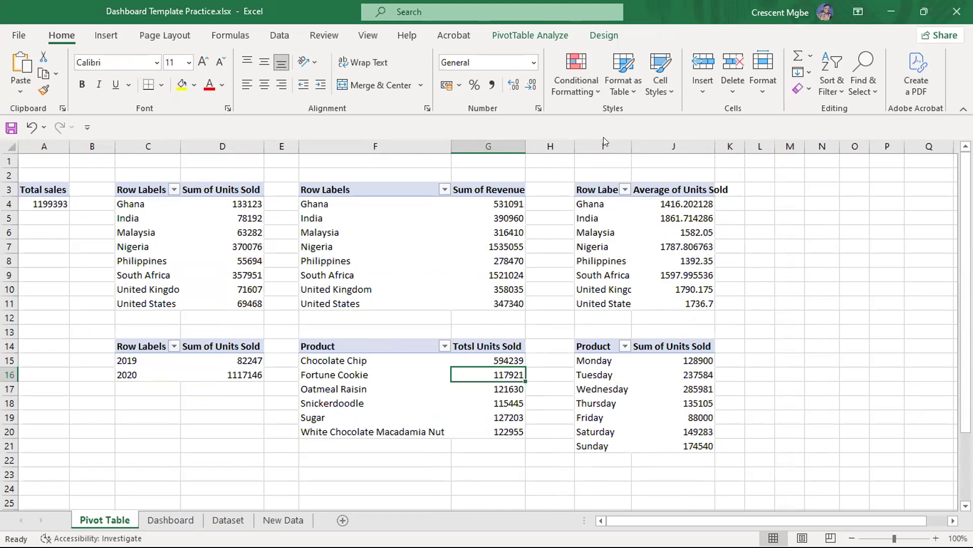
{"action": "left_click", "coordinate": [540, 35]}
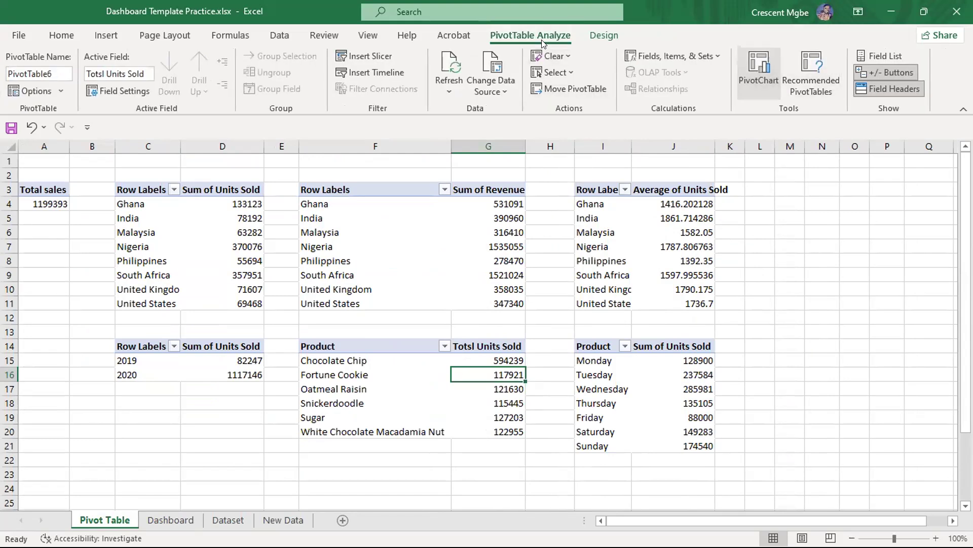
{"action": "left_click", "coordinate": [759, 71]}
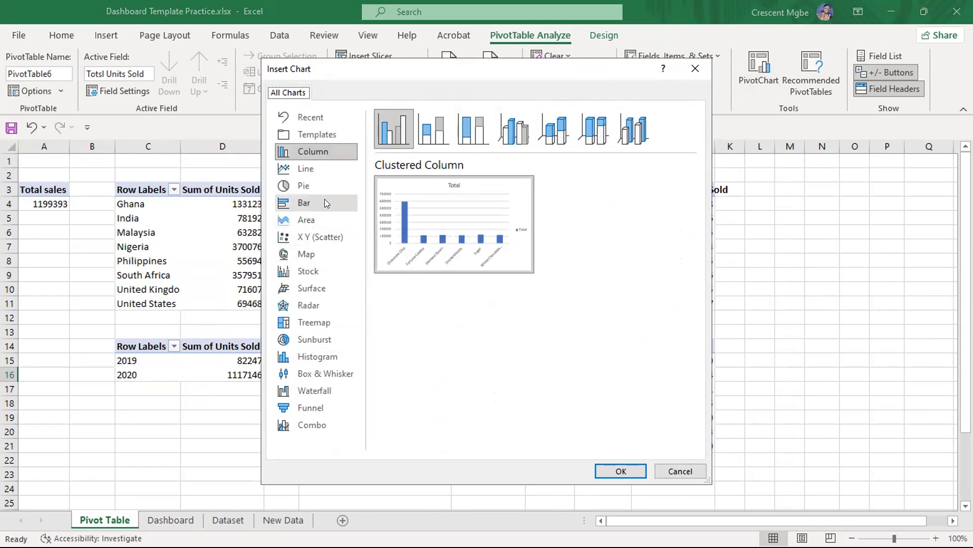
{"action": "left_click", "coordinate": [315, 186]}
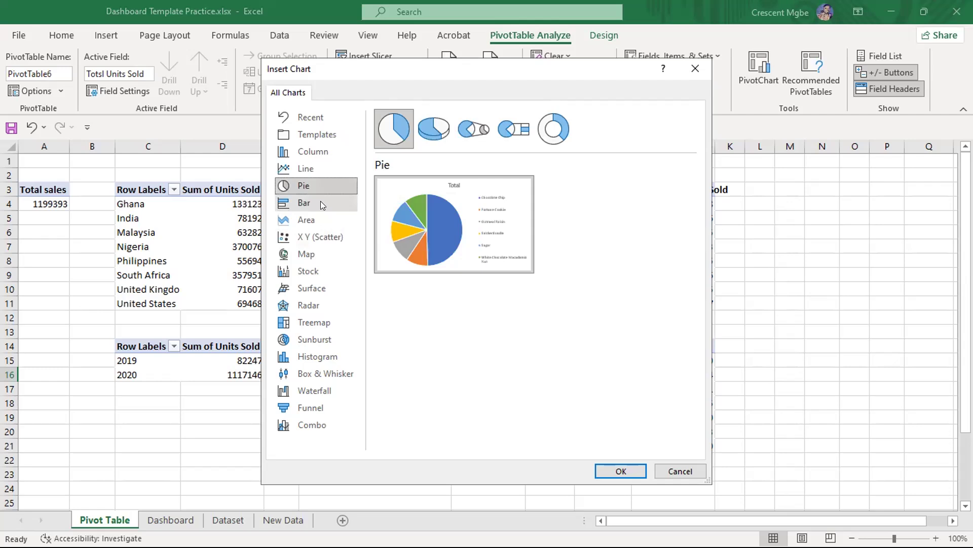
{"action": "left_click", "coordinate": [621, 469]}
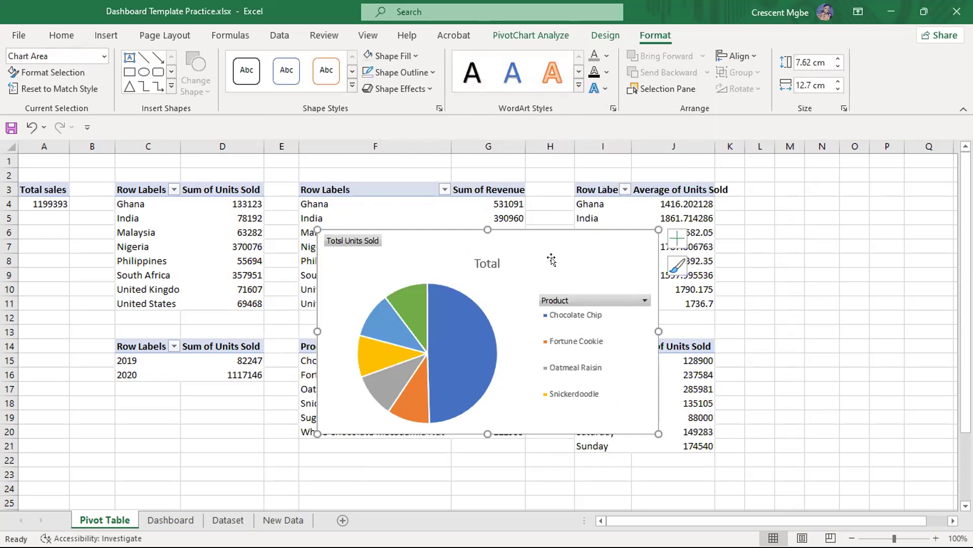
Cut the product pie chart from the Pivot Table sheet and paste it at the second row's left panel on the Dashboard sheet.
{"action": "key", "text": "Delete"}
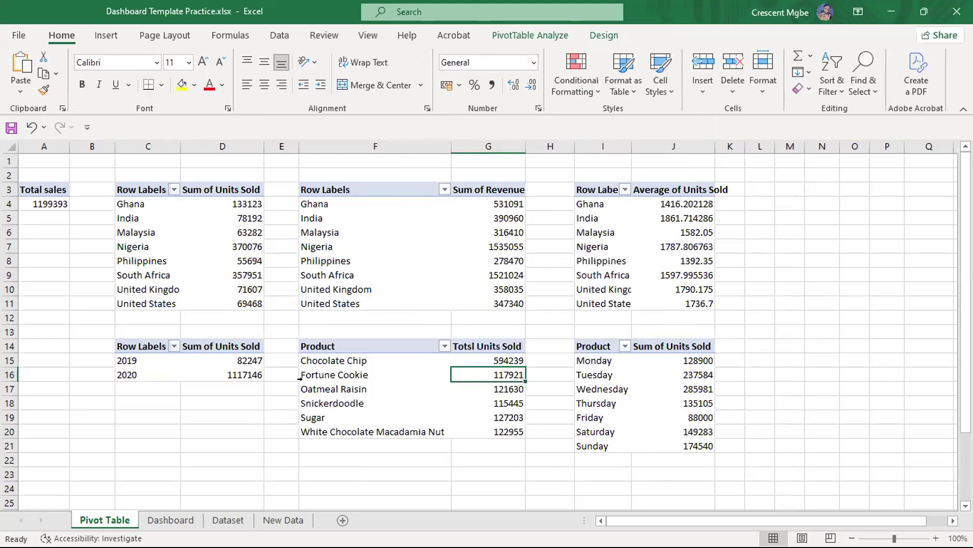
{"action": "left_click", "coordinate": [174, 519]}
{"action": "left_click", "coordinate": [181, 371]}
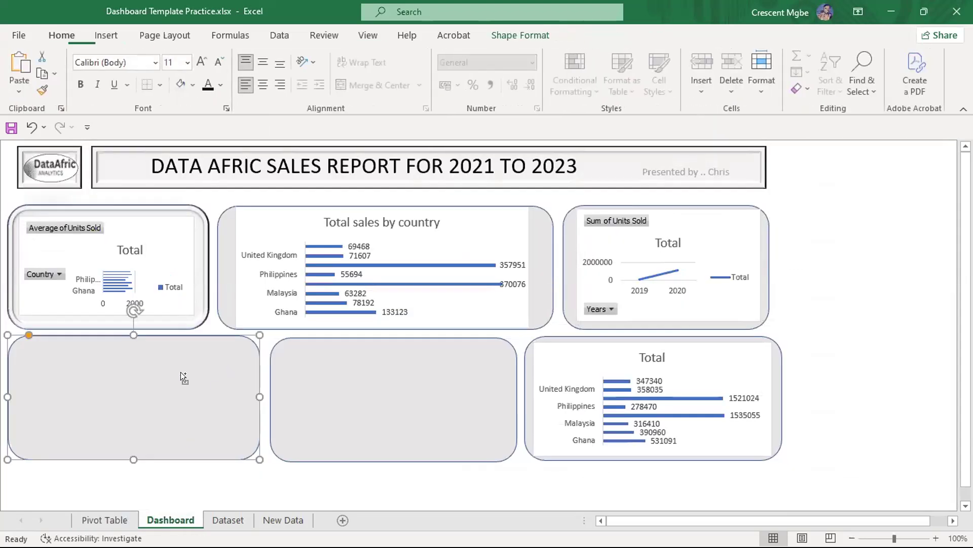
{"action": "key", "text": "ctrl+v"}
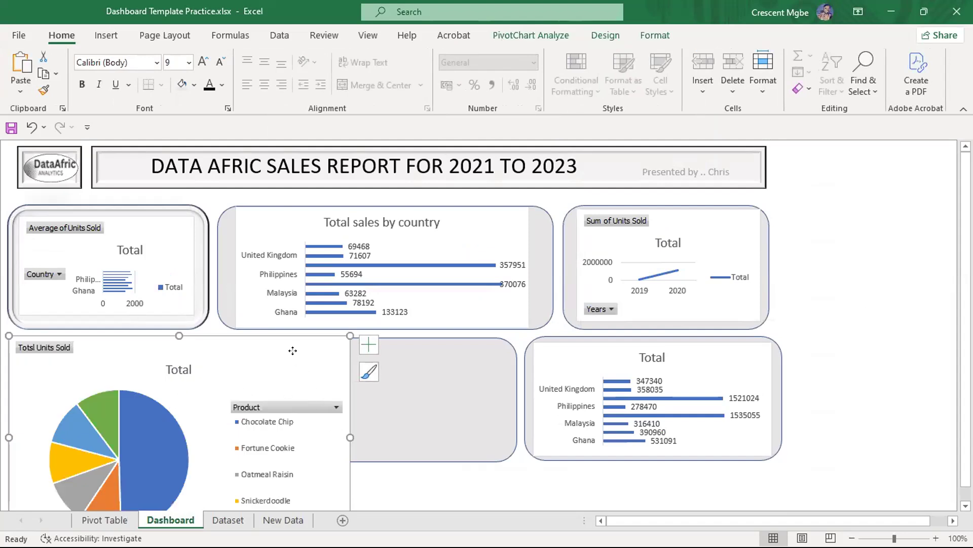
Resize and position the product pie chart to fit inside the second row's left panel.
{"action": "left_click_drag", "start_coordinate": [324, 455], "coordinate": [314, 423]}
{"action": "left_click_drag", "start_coordinate": [341, 504], "coordinate": [223, 439]}
{"action": "left_click_drag", "start_coordinate": [168, 305], "coordinate": [194, 331]}
{"action": "left_click_drag", "start_coordinate": [252, 464], "coordinate": [213, 411]}
{"action": "left_click_drag", "start_coordinate": [197, 326], "coordinate": [189, 343]}
{"action": "left_click_drag", "start_coordinate": [210, 433], "coordinate": [234, 435]}
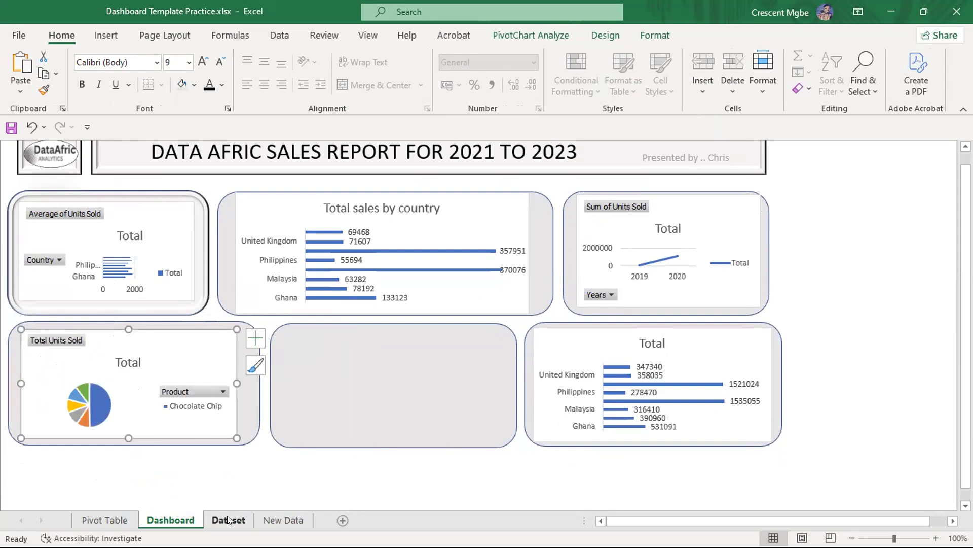
Insert a Clustered Bar PivotChart from the pivot table of units sold by day of the week on the Pivot Table sheet.
{"action": "left_click", "coordinate": [121, 520]}
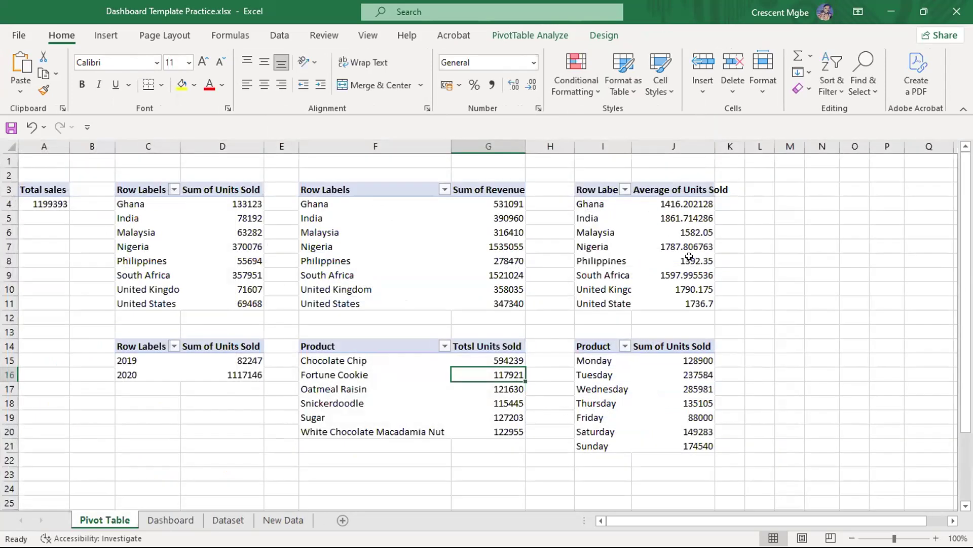
{"action": "left_click", "coordinate": [662, 375]}
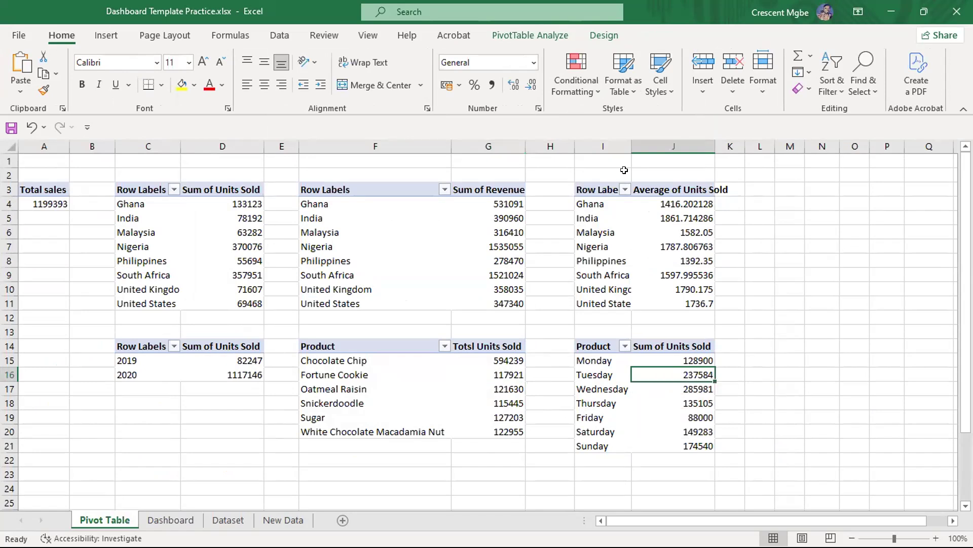
{"action": "left_click", "coordinate": [514, 40]}
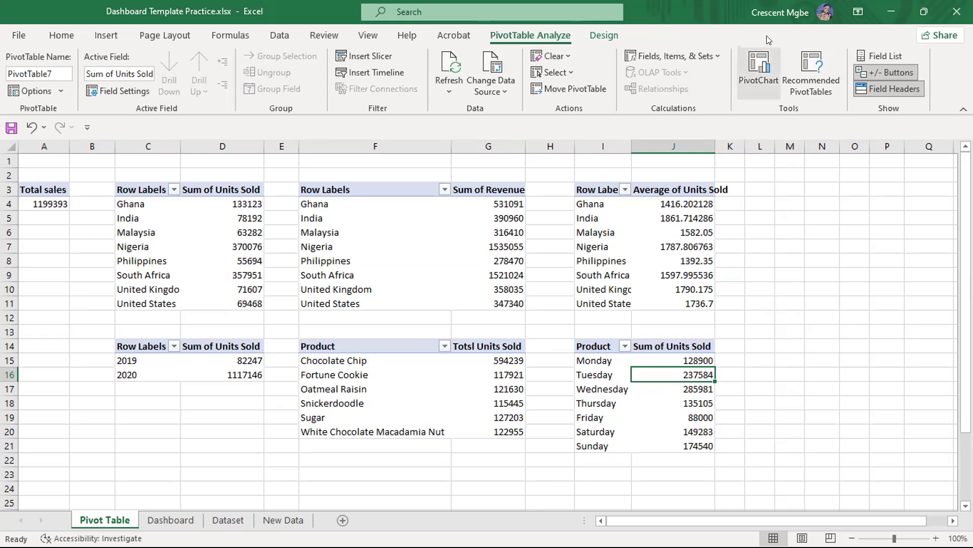
{"action": "left_click", "coordinate": [759, 69]}
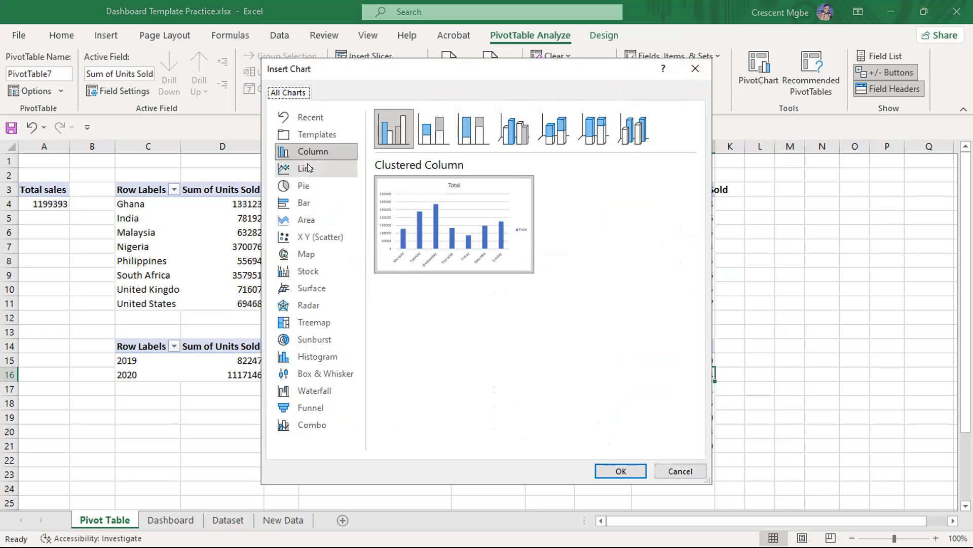
{"action": "left_click", "coordinate": [304, 202]}
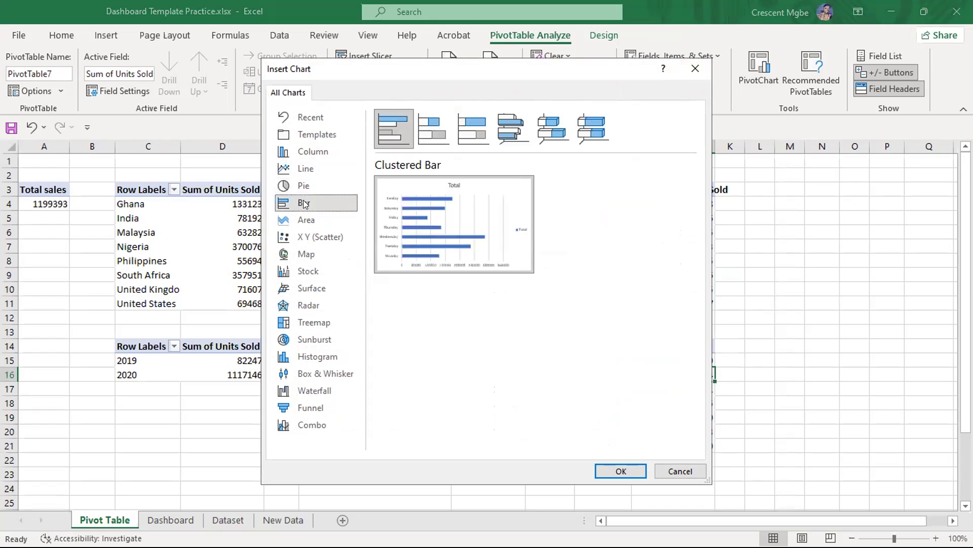
{"action": "left_click", "coordinate": [621, 470]}
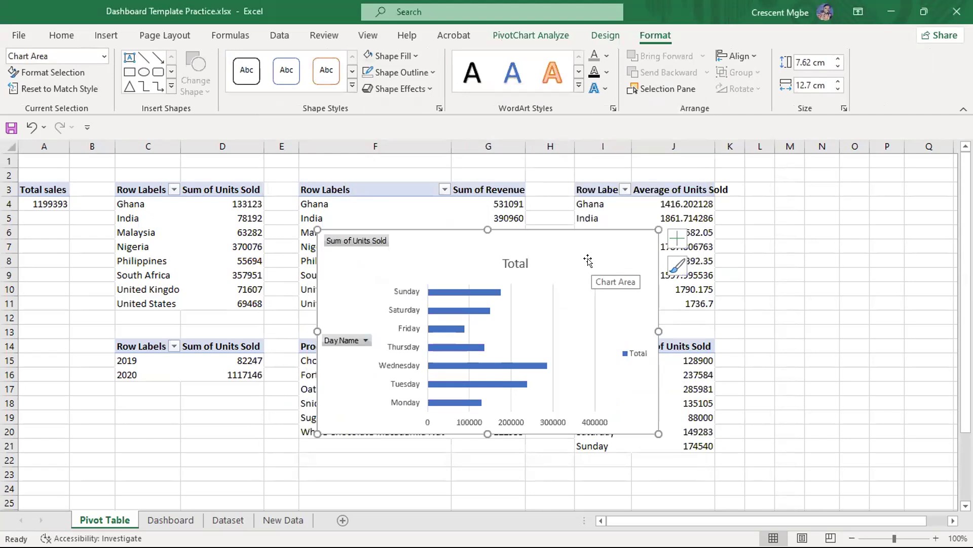
Cut the units sold by day chart and paste it at the second row's middle panel on the Dashboard sheet.
{"action": "mouse_move", "coordinate": [525, 369]}
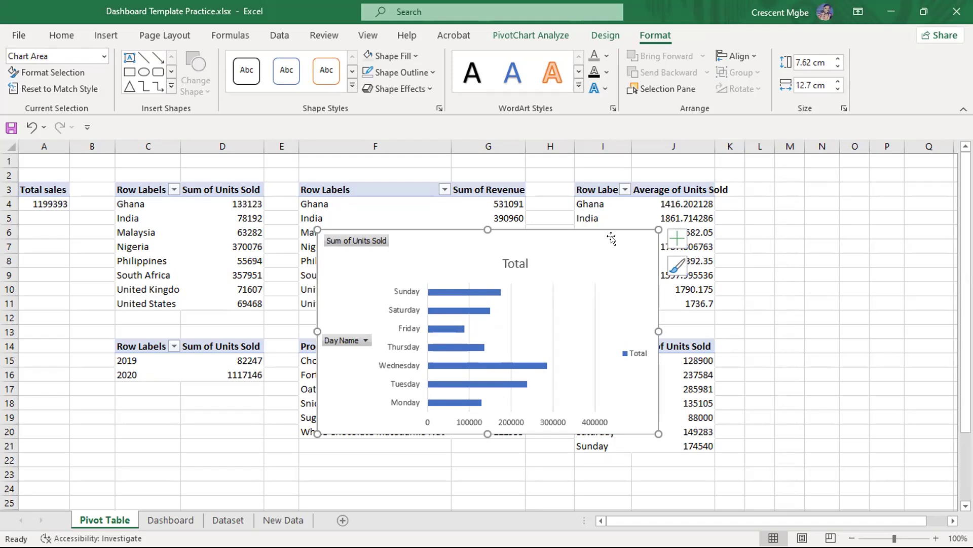
{"action": "left_click", "coordinate": [698, 375]}
{"action": "left_click", "coordinate": [165, 521]}
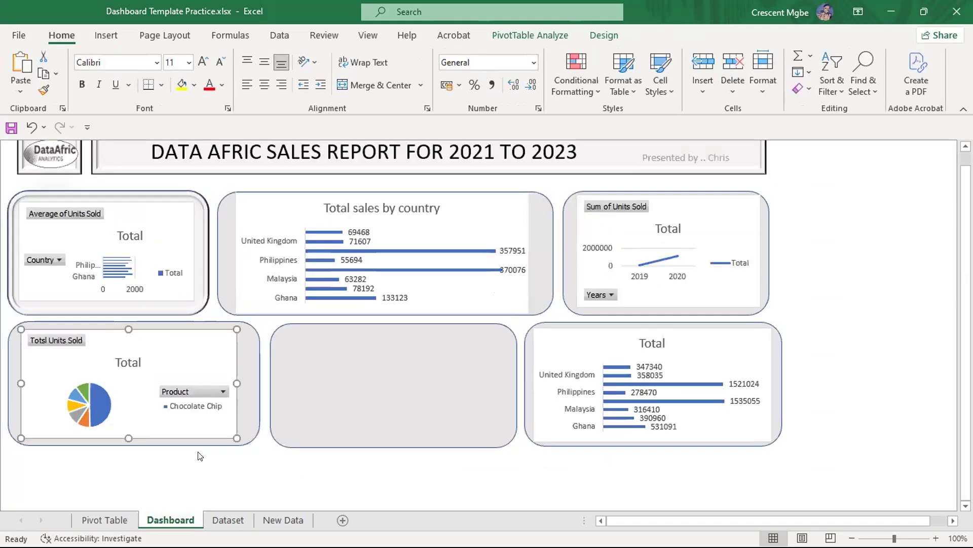
{"action": "left_click", "coordinate": [359, 361]}
{"action": "key", "text": "ctrl+v"}
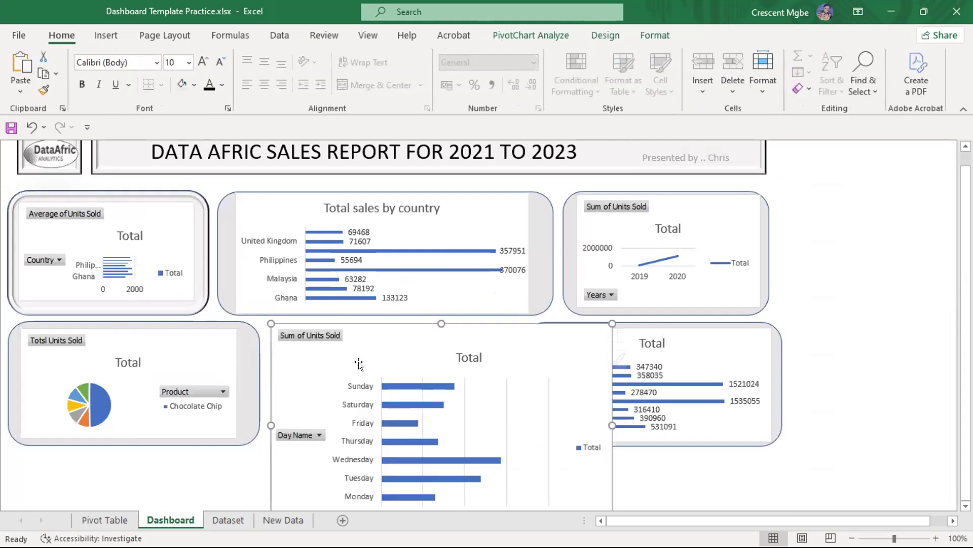
Resize and position the units sold by day chart to fit inside the second row's middle panel, and deselect it.
{"action": "left_click_drag", "start_coordinate": [611, 323], "coordinate": [515, 369]}
{"action": "left_click_drag", "start_coordinate": [435, 381], "coordinate": [442, 336]}
{"action": "left_click_drag", "start_coordinate": [499, 444], "coordinate": [494, 428]}
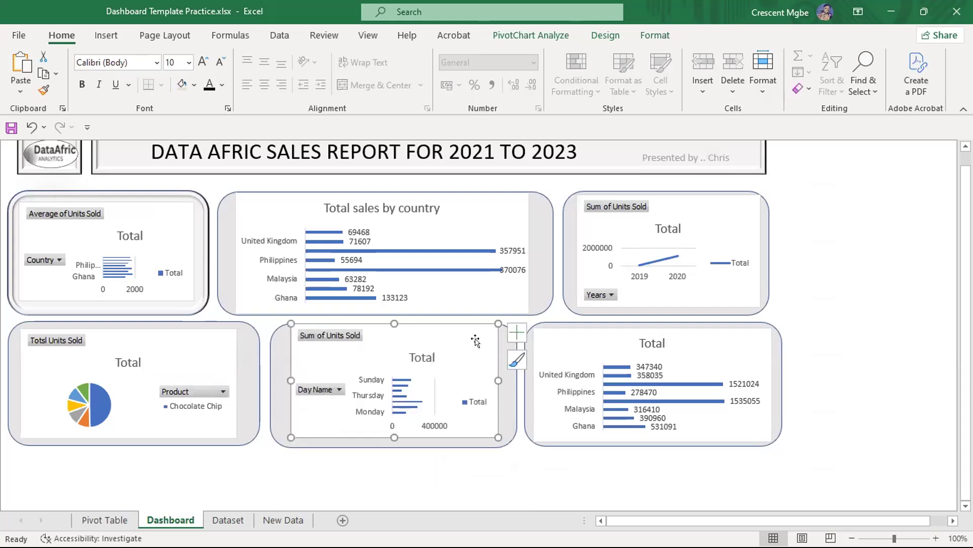
{"action": "left_click_drag", "start_coordinate": [474, 341], "coordinate": [470, 339]}
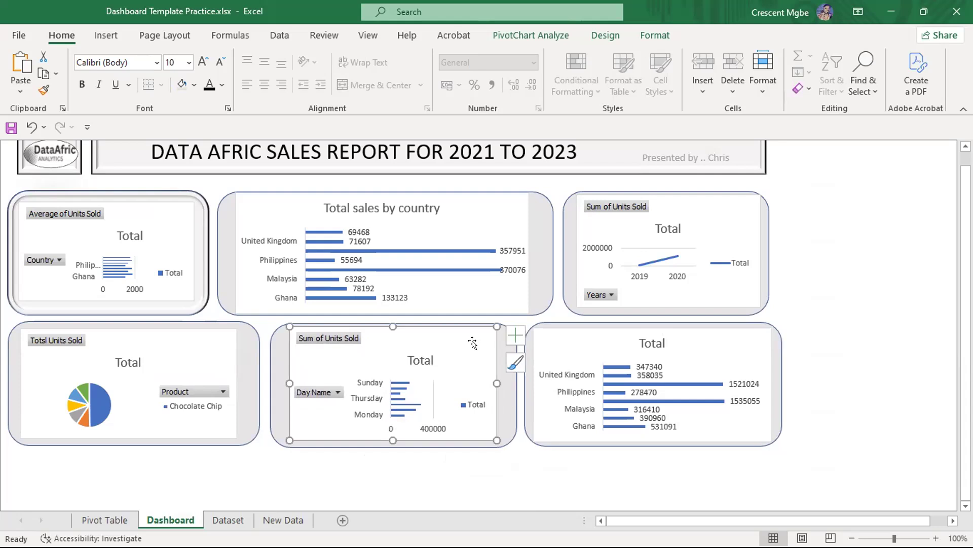
{"action": "left_click", "coordinate": [841, 284]}
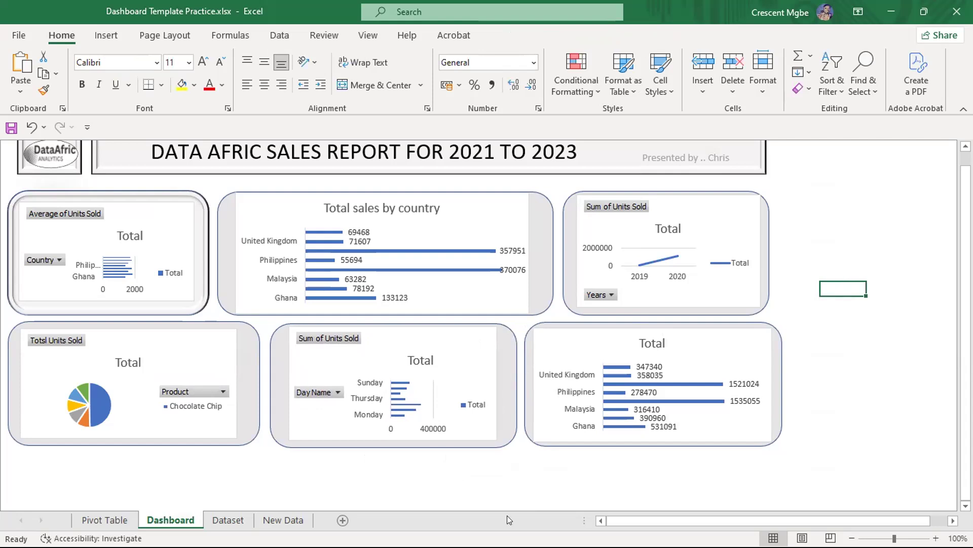
{"action": "scroll", "coordinate": [862, 201], "scroll_direction": "up", "scroll_amount": 1}
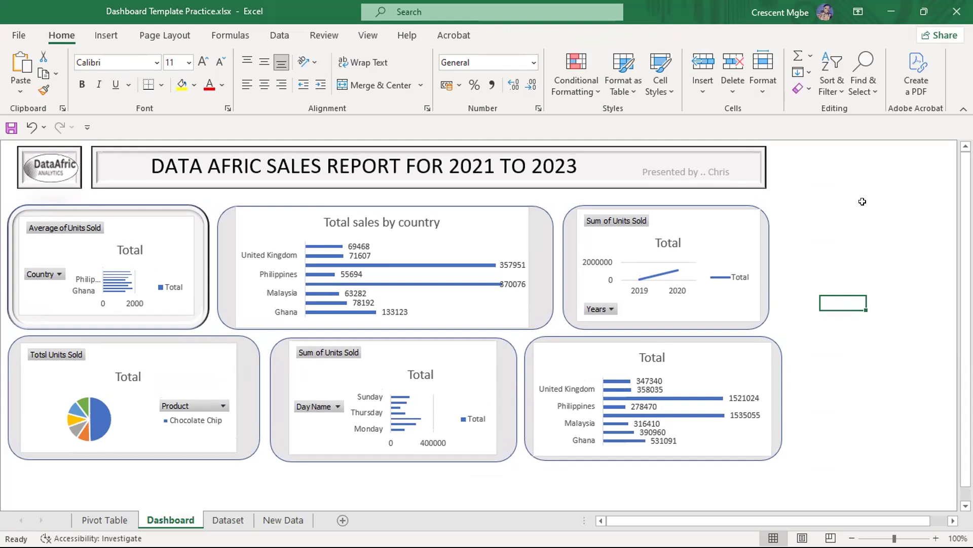
{"action": "key", "text": "super+Tab"}
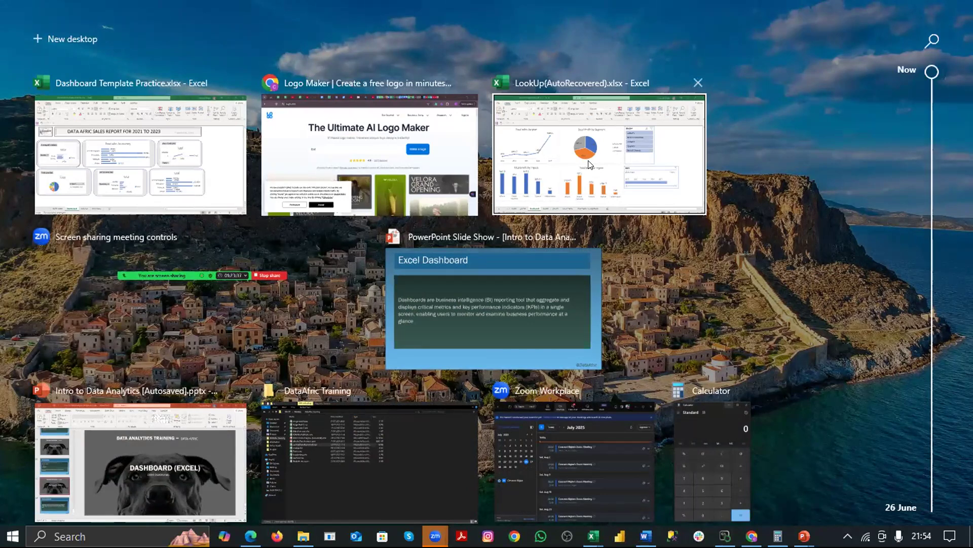
{"action": "left_click", "coordinate": [145, 159]}
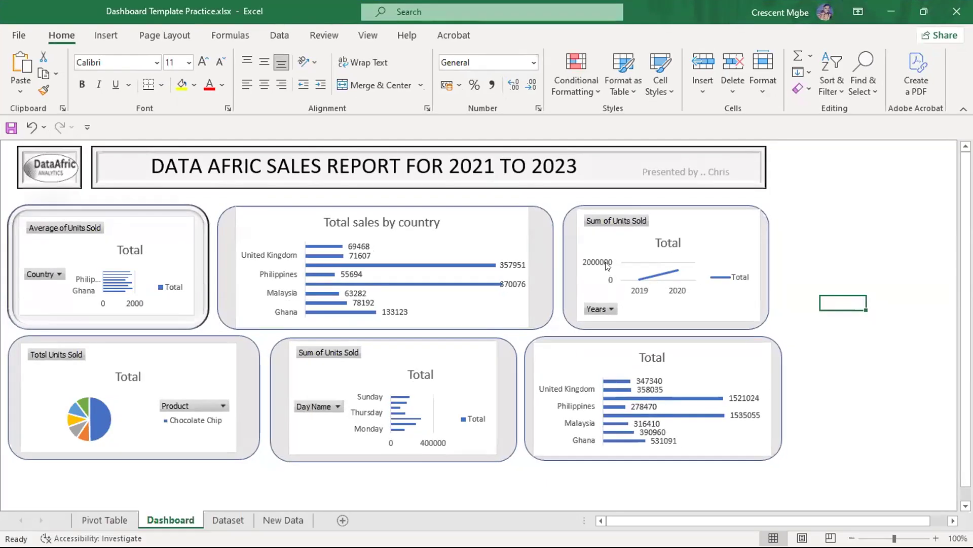
{"action": "left_click", "coordinate": [815, 215]}
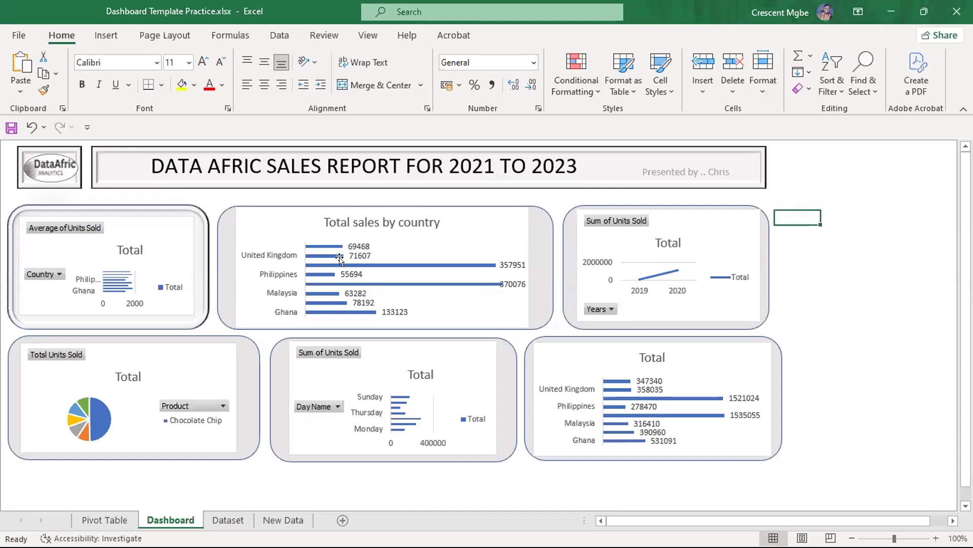
{"action": "left_click", "coordinate": [847, 175]}
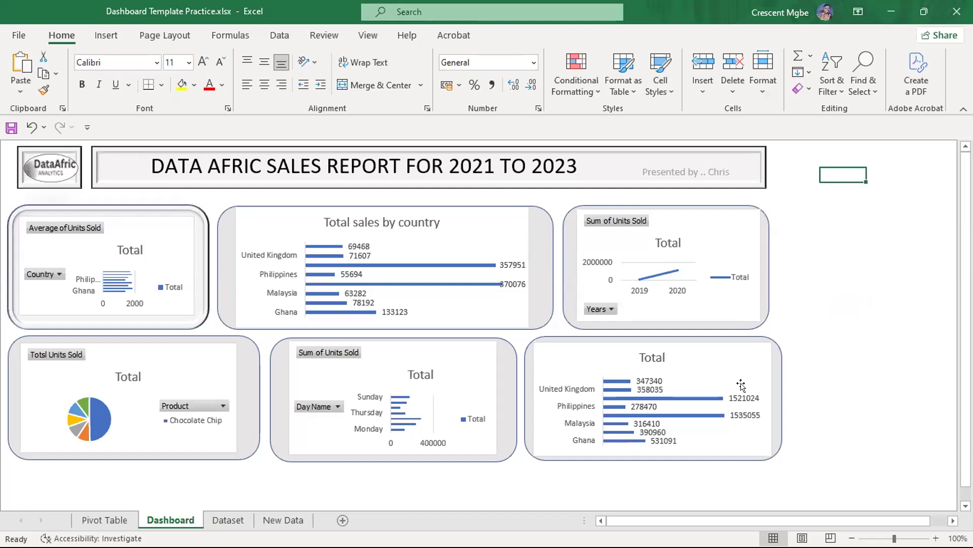
Narrow the second row's right panel slightly by pulling in its outer edge towards the revenue chart.
{"action": "left_click", "coordinate": [780, 388]}
{"action": "left_click_drag", "start_coordinate": [780, 389], "coordinate": [770, 395]}
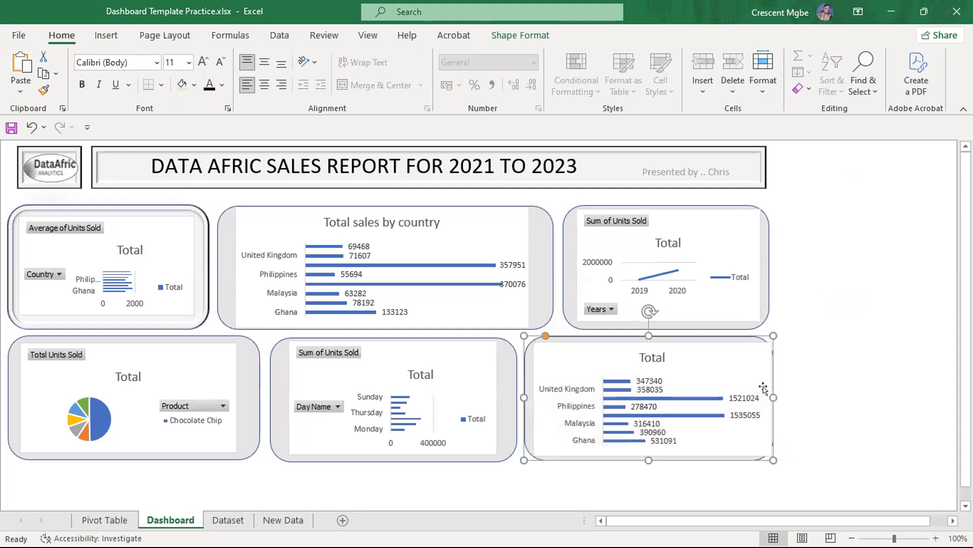
{"action": "left_click", "coordinate": [764, 252]}
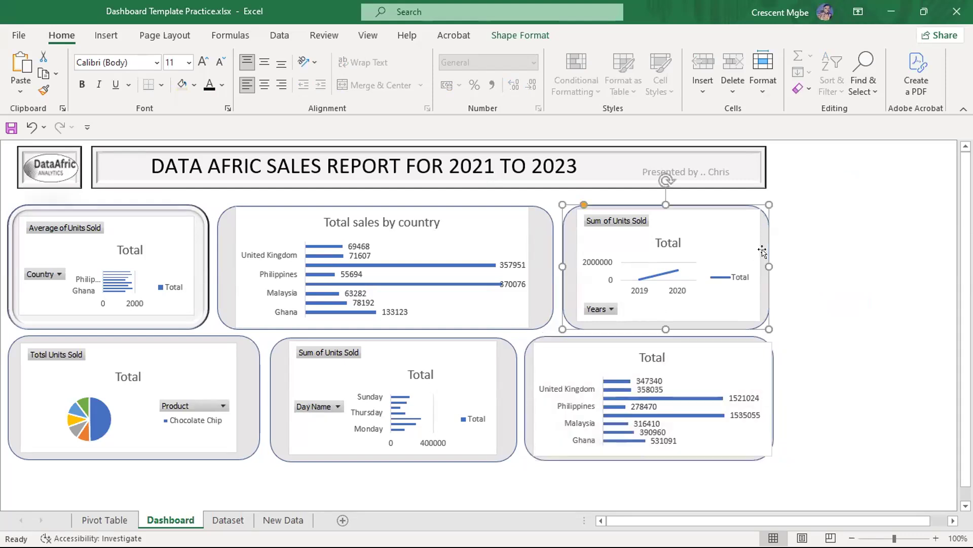
{"action": "left_click", "coordinate": [533, 237]}
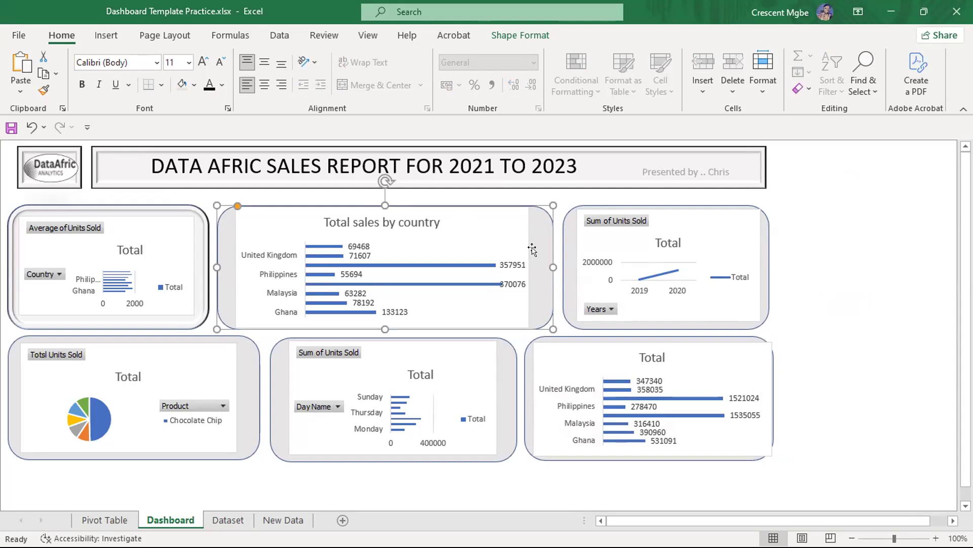
{"action": "left_click", "coordinate": [245, 388]}
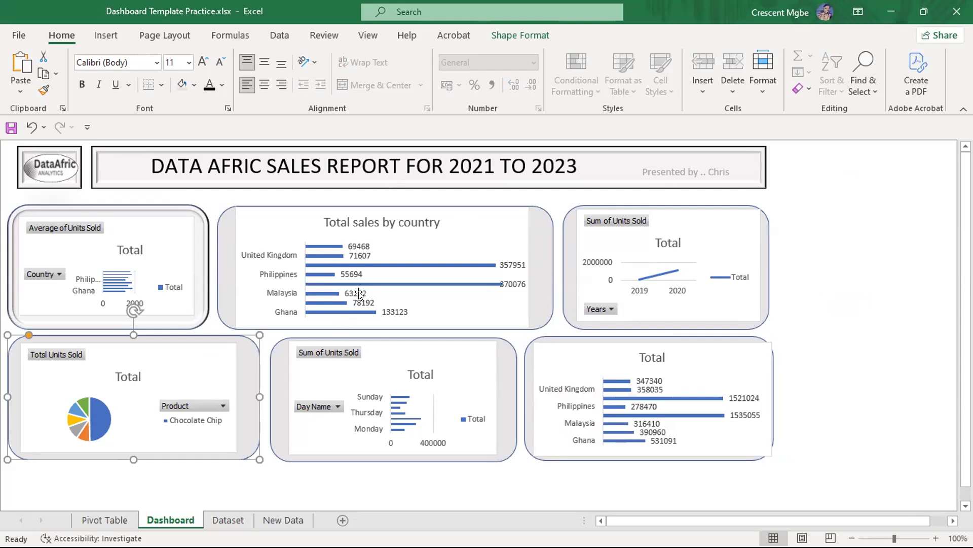
Insert a Country slicer from the Total sales by country chart.
{"action": "left_click", "coordinate": [478, 228]}
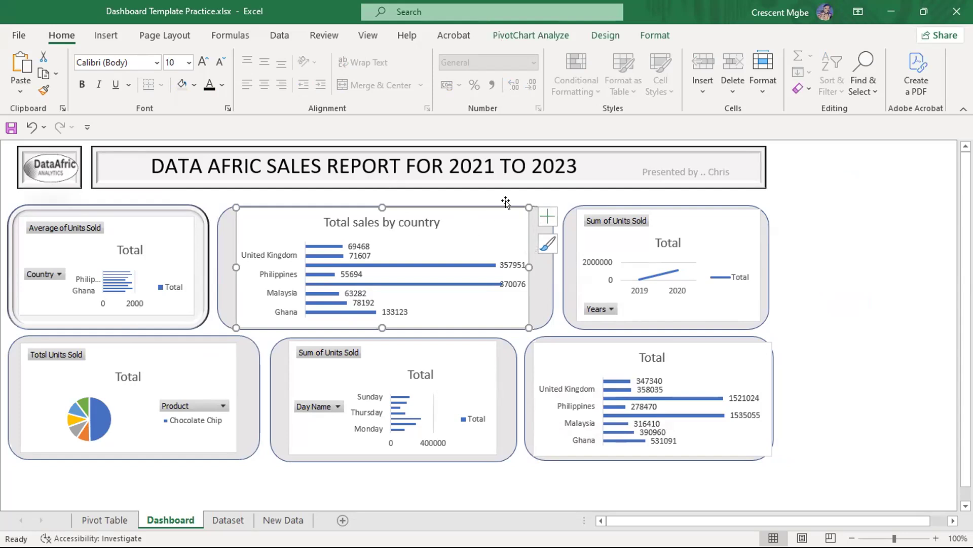
{"action": "left_click", "coordinate": [609, 36]}
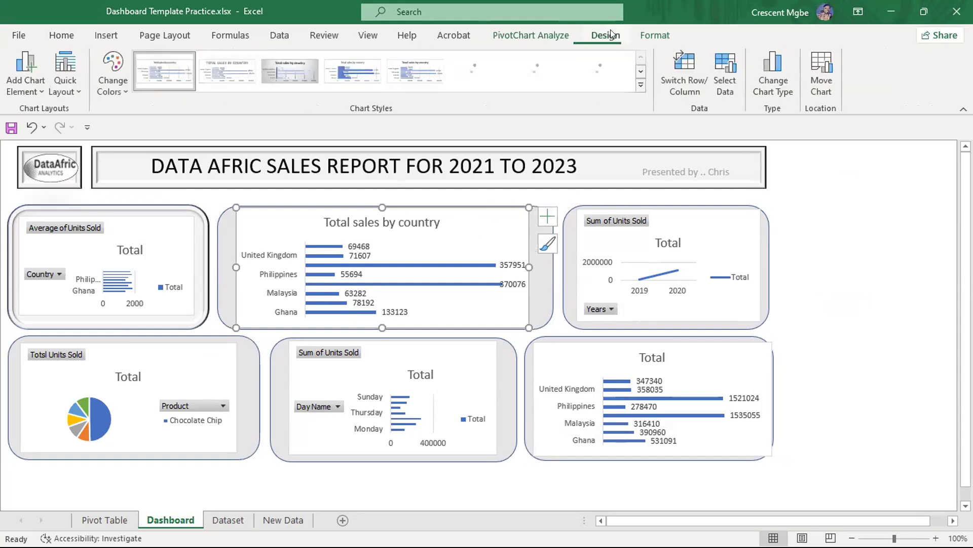
{"action": "left_click", "coordinate": [541, 30]}
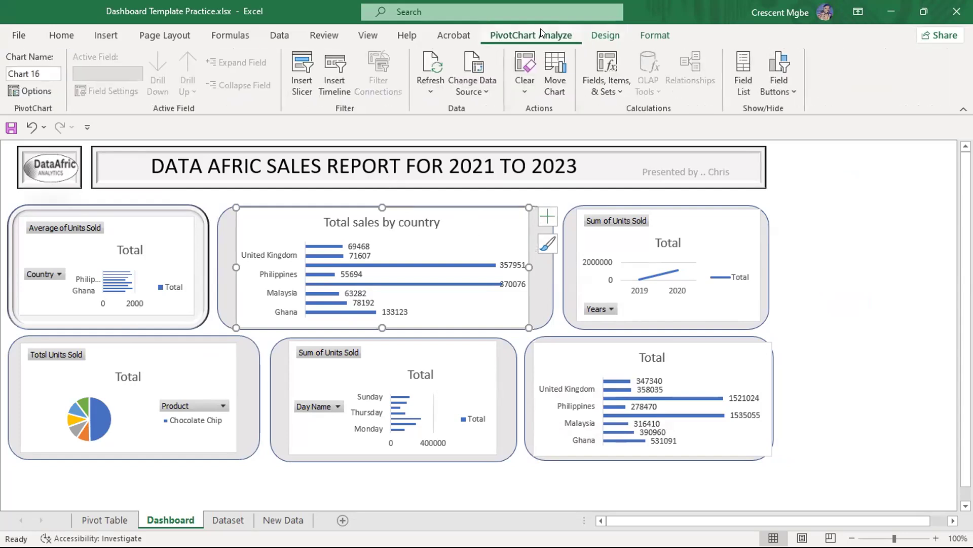
{"action": "left_click", "coordinate": [296, 74]}
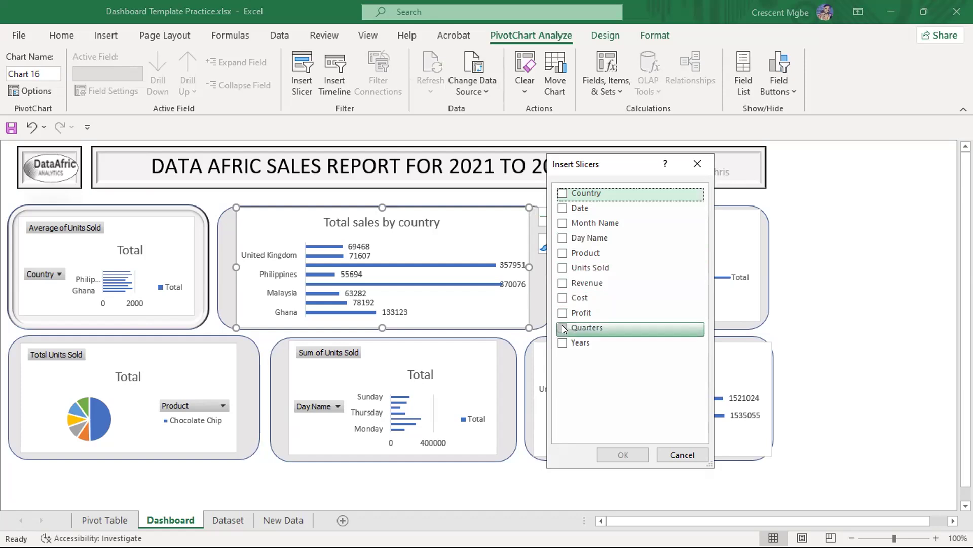
{"action": "left_click", "coordinate": [563, 192]}
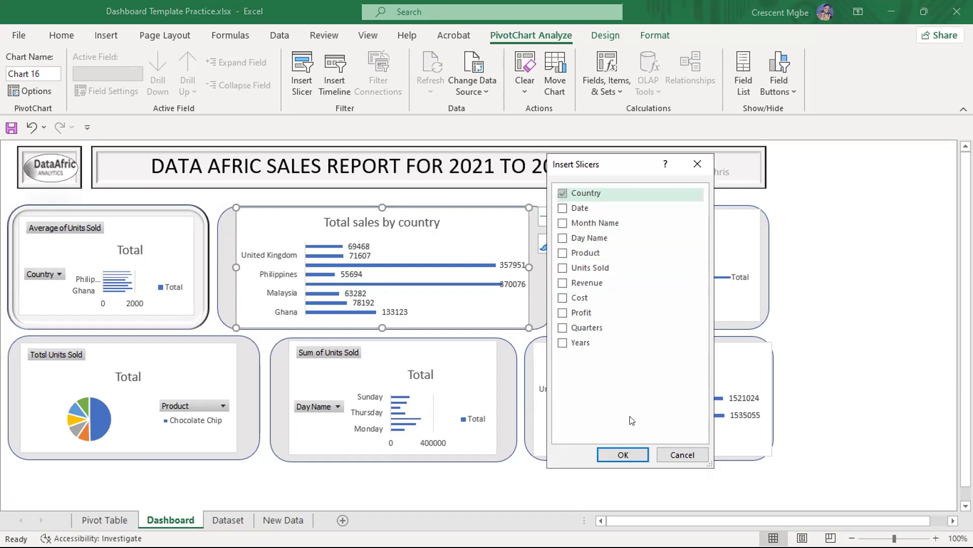
{"action": "left_click", "coordinate": [621, 454]}
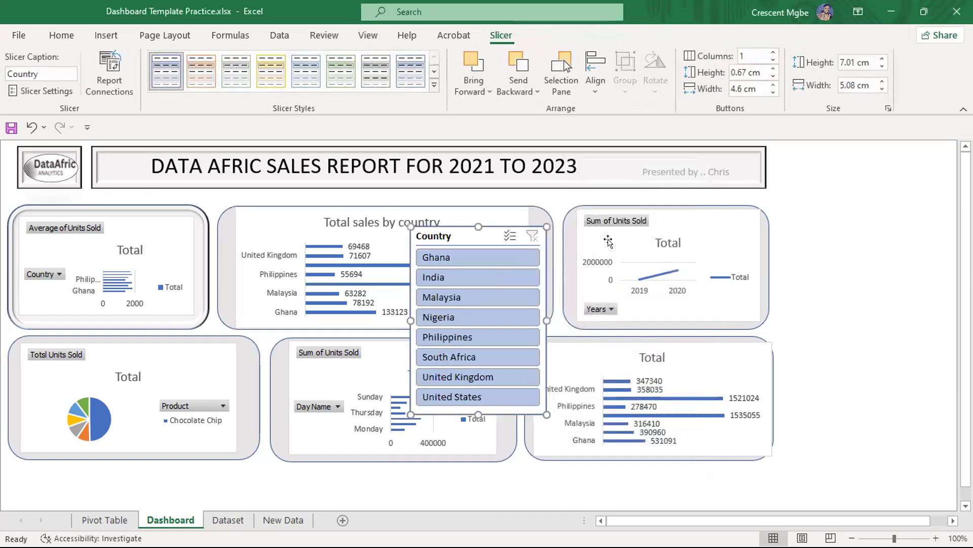
Move the Country slicer beside the dashboard title banner, shorten it to about 3.49 cm high, and deselect it.
{"action": "left_click_drag", "start_coordinate": [477, 236], "coordinate": [839, 150]}
{"action": "left_click_drag", "start_coordinate": [839, 332], "coordinate": [839, 239]}
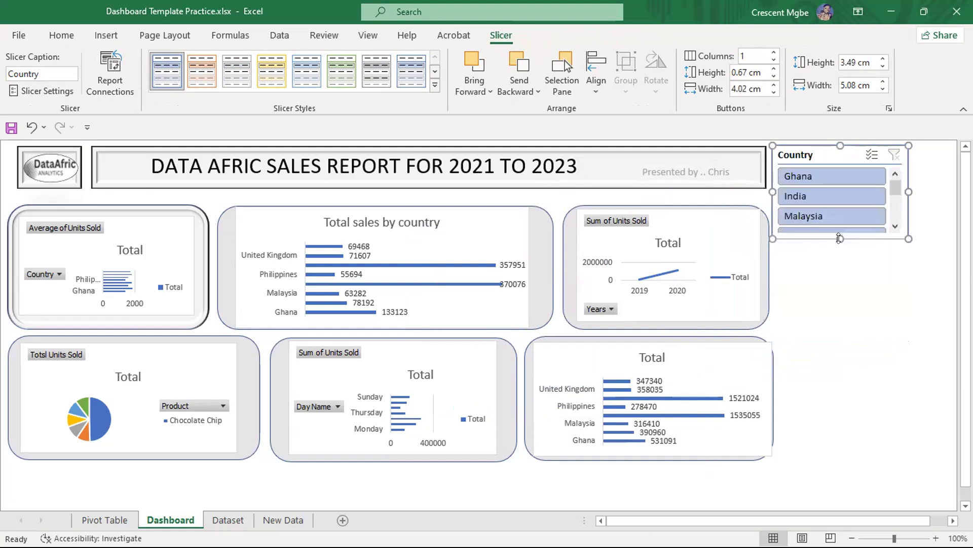
{"action": "left_click", "coordinate": [817, 288]}
Insert a Product slicer from the Total sales by country chart and place it beneath the Country slicer, shortened to about 3.68 cm.
{"action": "left_click", "coordinate": [444, 223]}
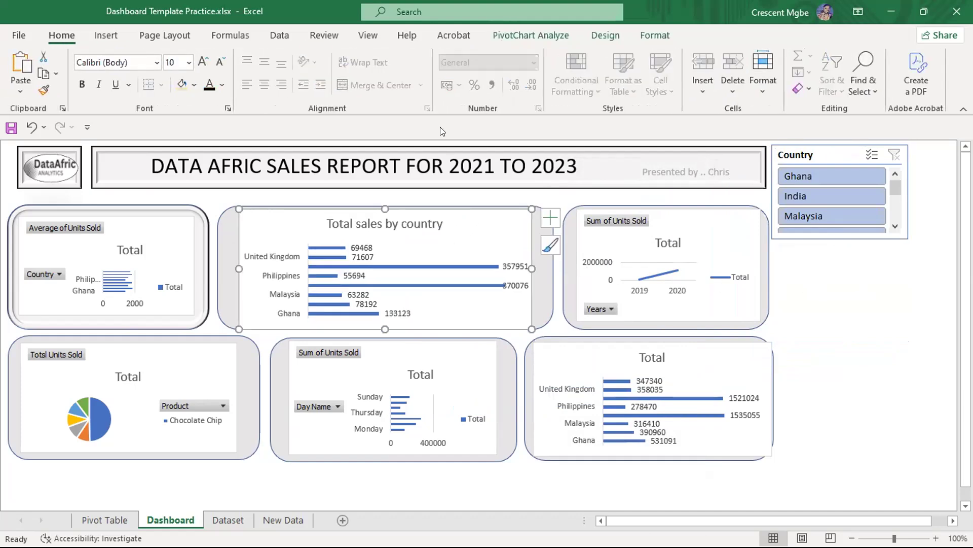
{"action": "left_click_drag", "start_coordinate": [443, 225], "coordinate": [441, 224]}
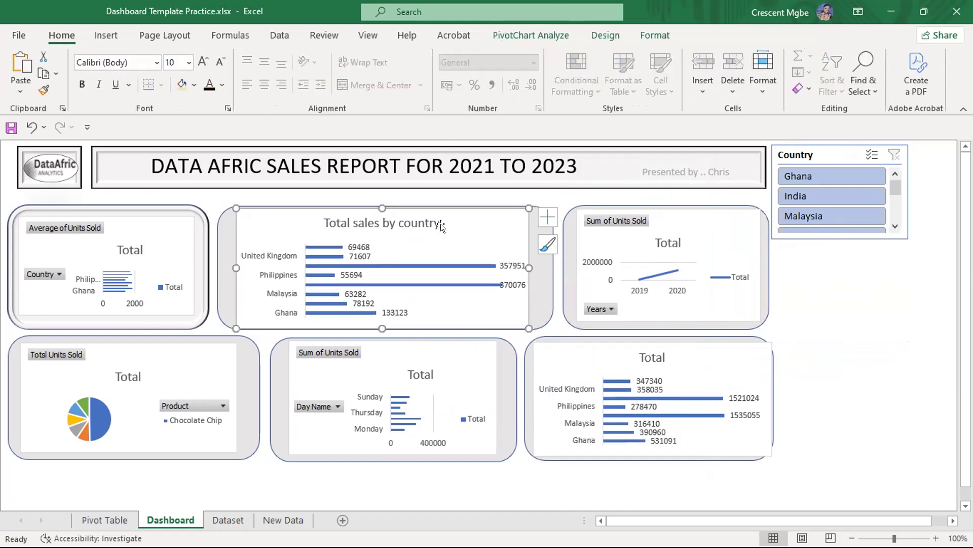
{"action": "left_click", "coordinate": [530, 35]}
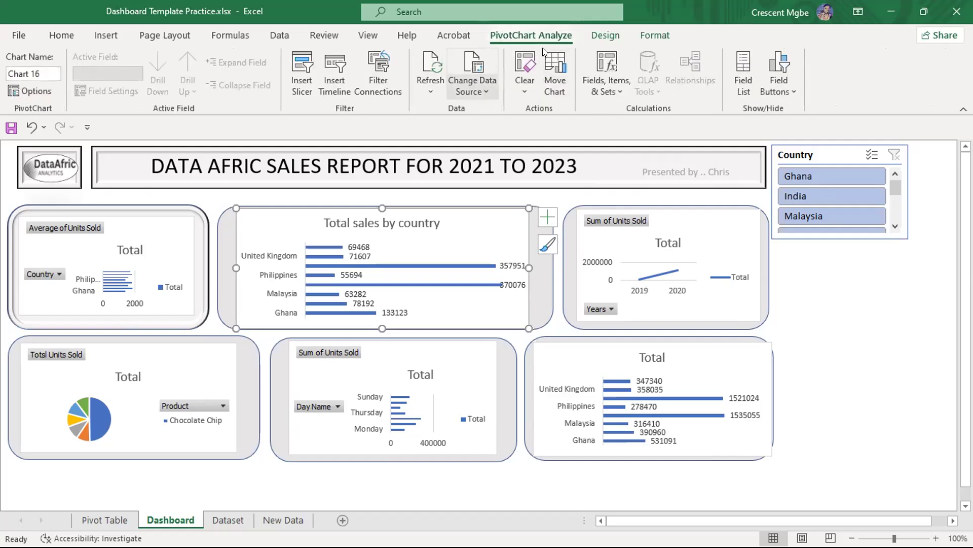
{"action": "left_click", "coordinate": [305, 81]}
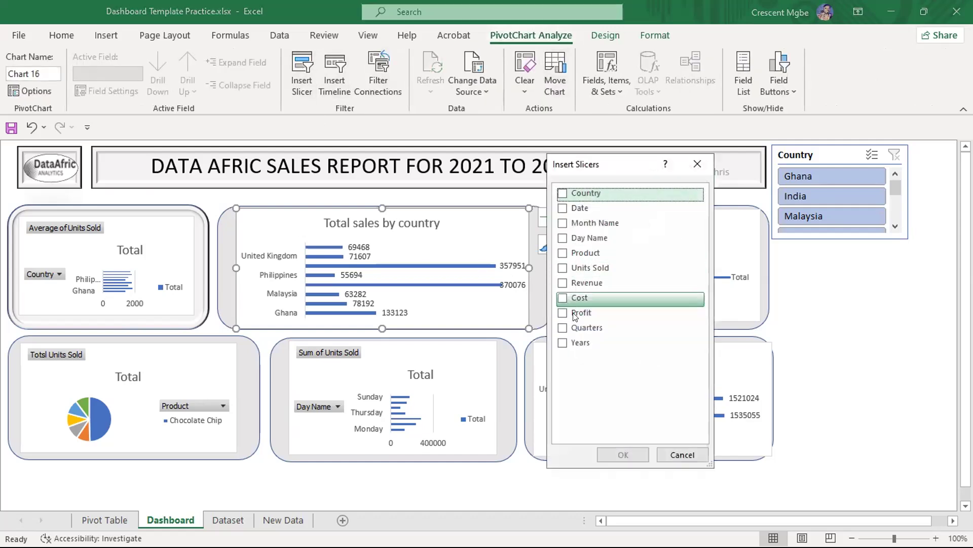
{"action": "left_click", "coordinate": [563, 252]}
{"action": "left_click", "coordinate": [626, 455]}
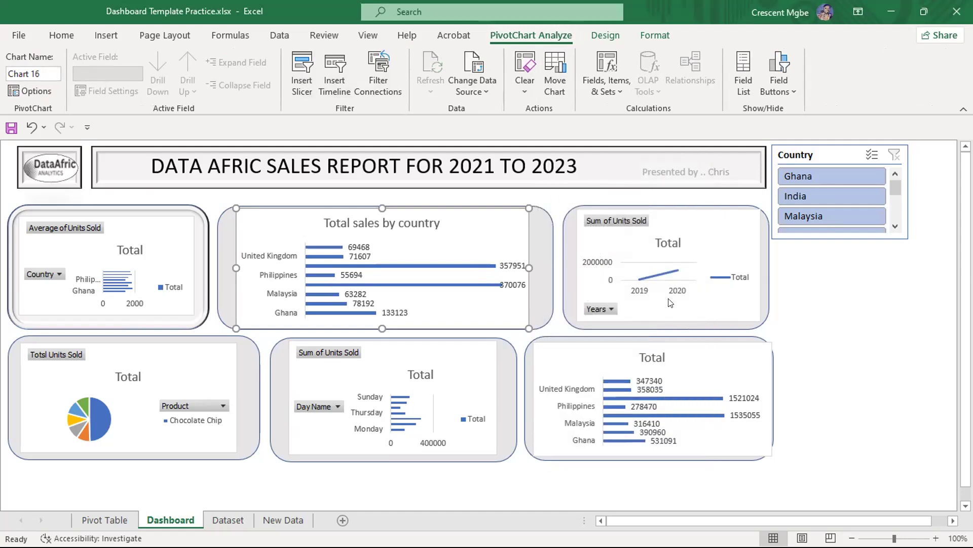
{"action": "left_click_drag", "start_coordinate": [472, 231], "coordinate": [836, 246]}
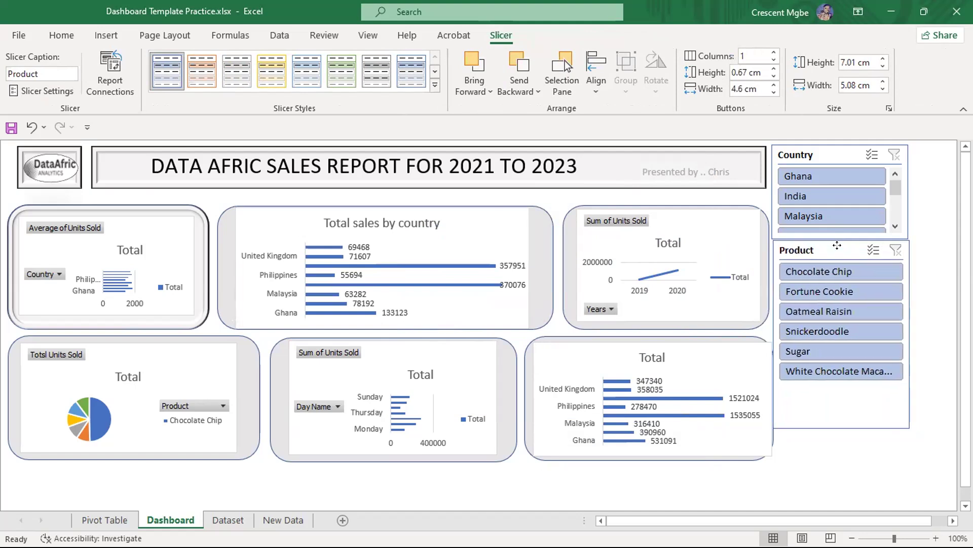
{"action": "left_click_drag", "start_coordinate": [840, 428], "coordinate": [832, 336]}
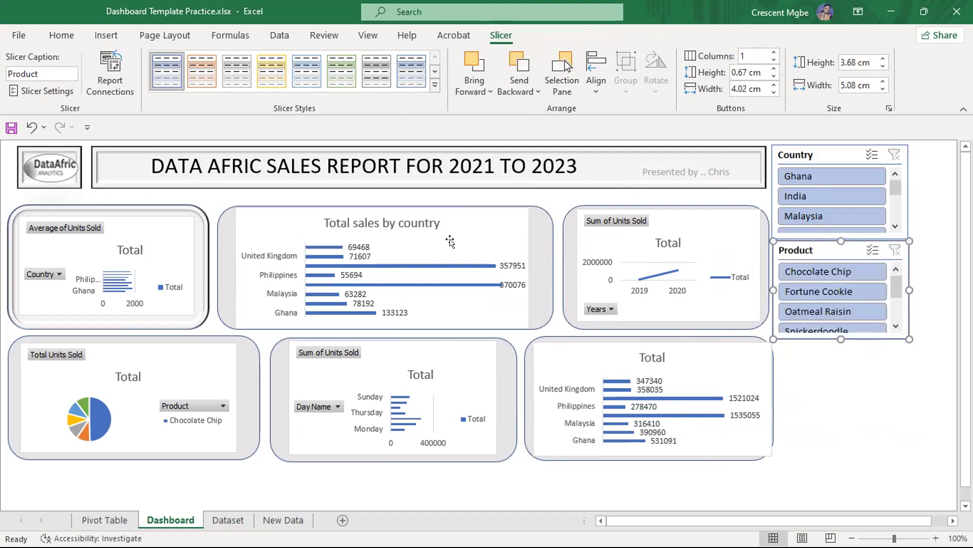
Insert a Date timeline from the Total sales by country chart and move it just below the Product slicer.
{"action": "left_click", "coordinate": [488, 211]}
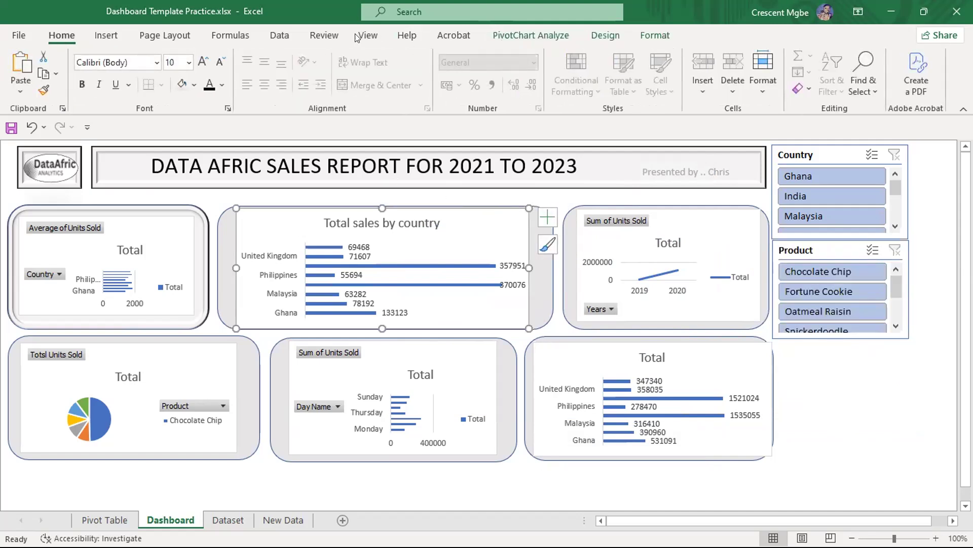
{"action": "left_click", "coordinate": [522, 38]}
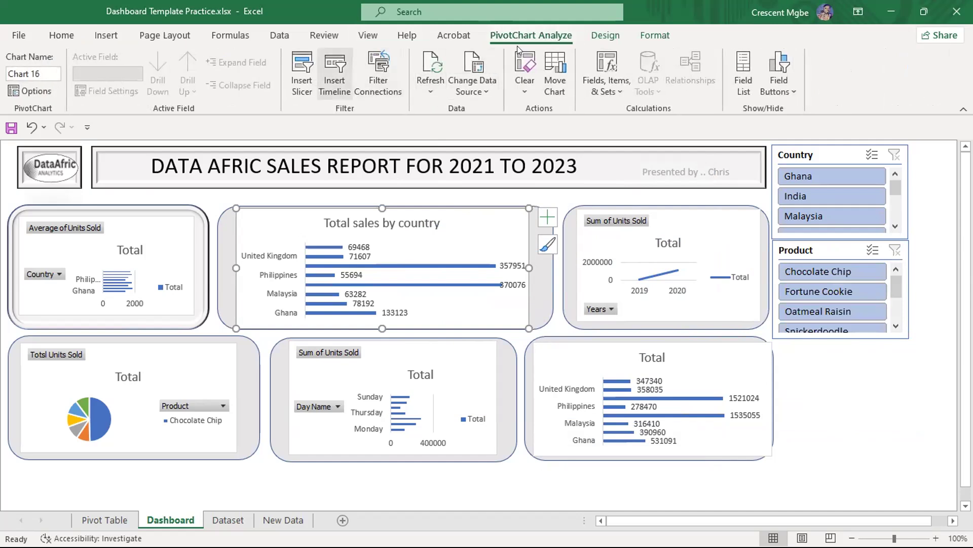
{"action": "left_click", "coordinate": [334, 74]}
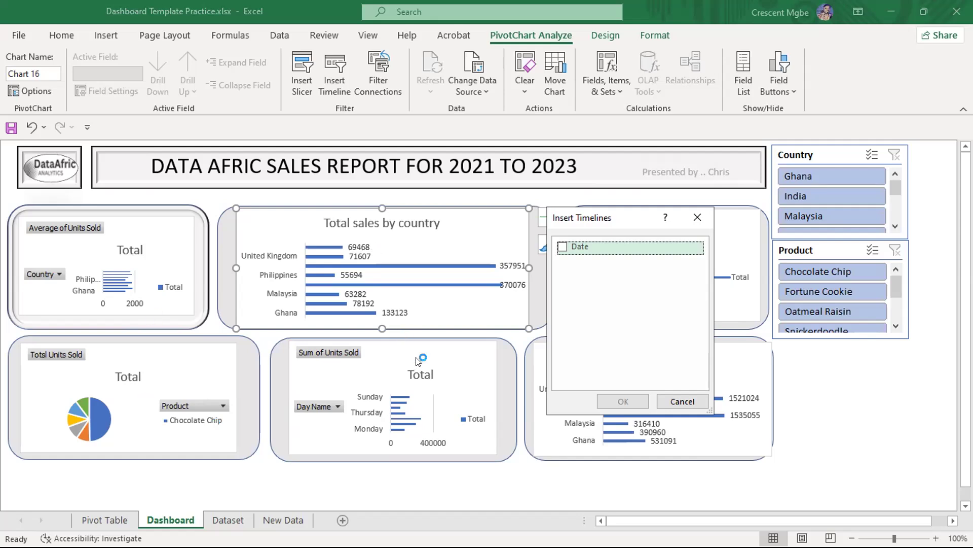
{"action": "left_click", "coordinate": [561, 246]}
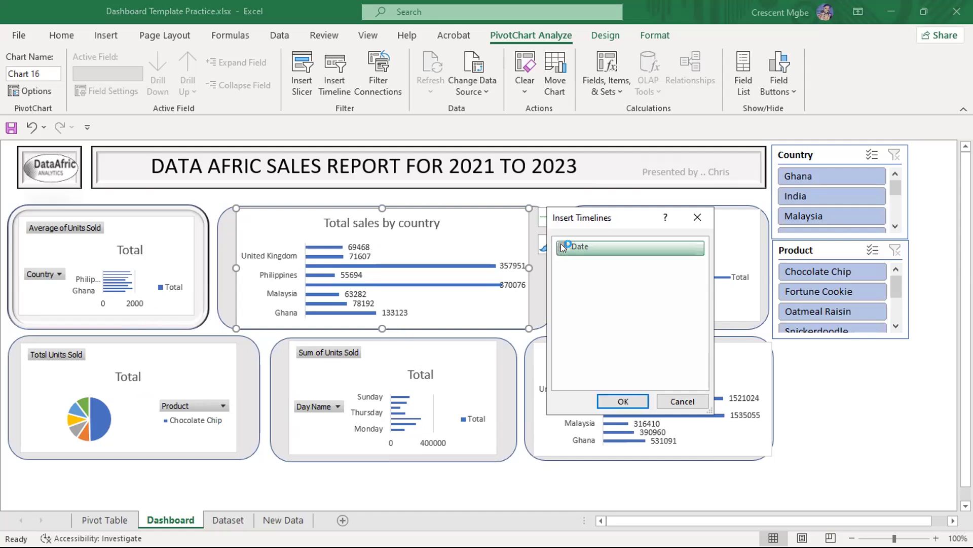
{"action": "left_click", "coordinate": [627, 399]}
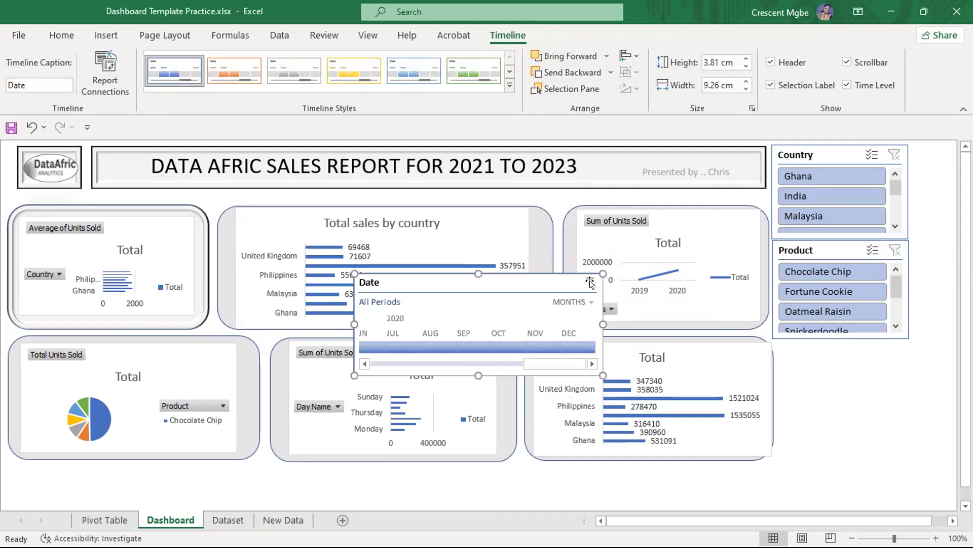
{"action": "left_click_drag", "start_coordinate": [511, 279], "coordinate": [835, 336]}
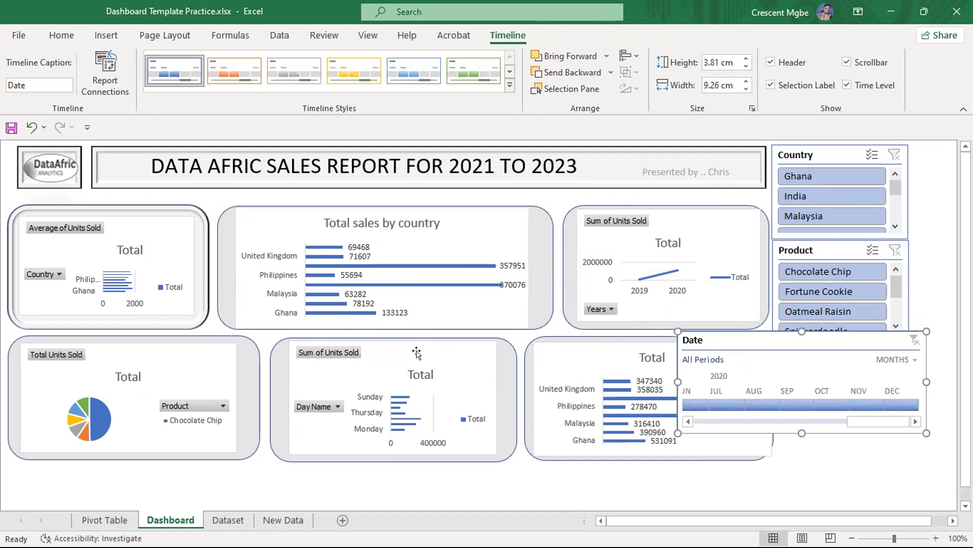
Try the Date timeline's time level as days, months and quarters.
{"action": "left_click", "coordinate": [912, 360]}
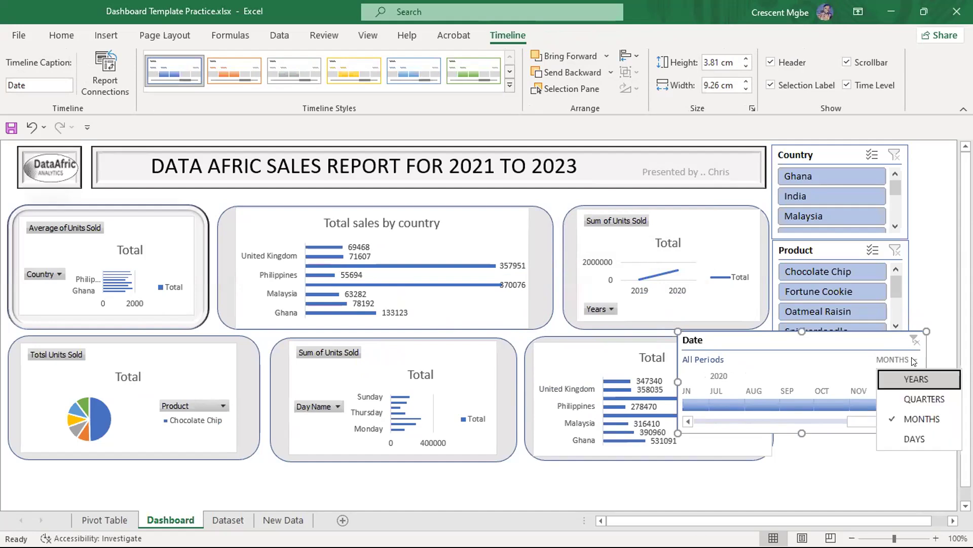
{"action": "left_click", "coordinate": [918, 437]}
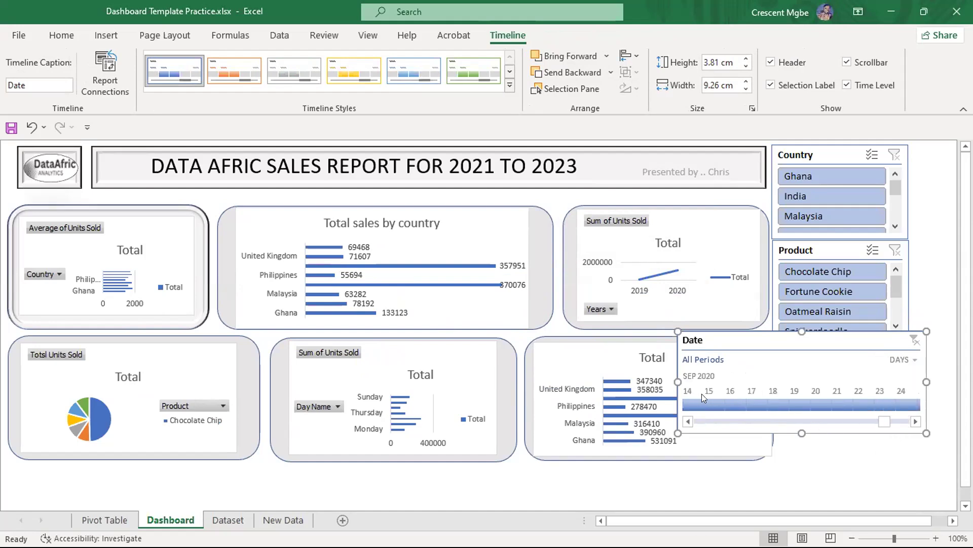
{"action": "left_click", "coordinate": [915, 360]}
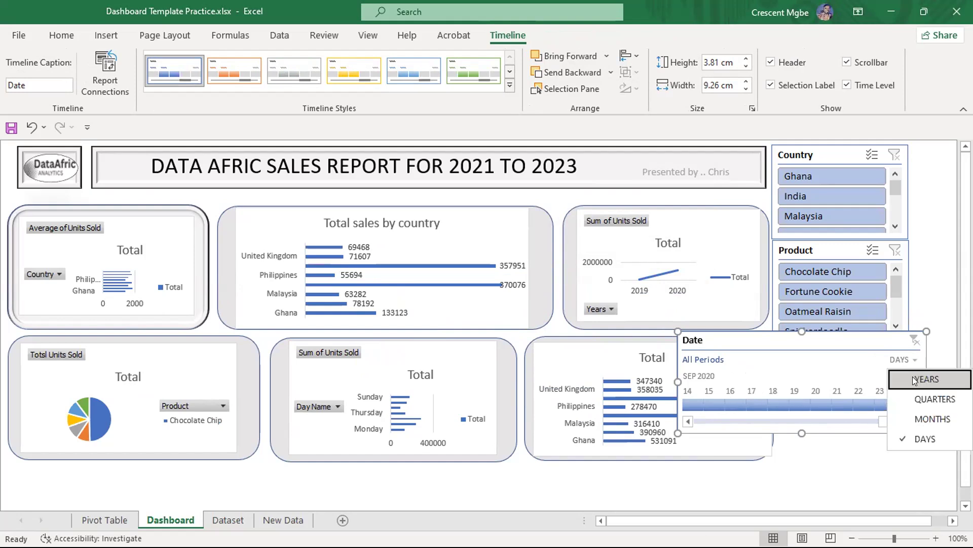
{"action": "left_click", "coordinate": [933, 419]}
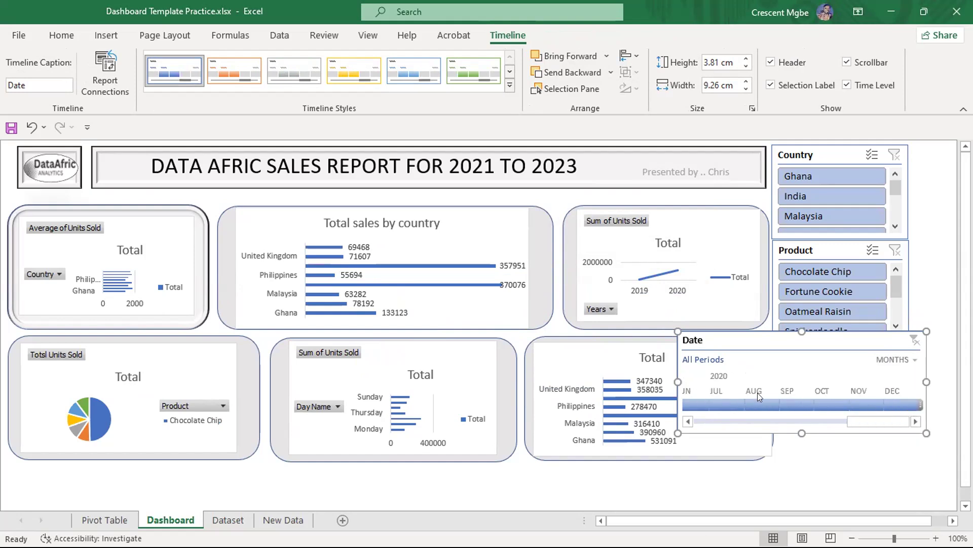
{"action": "left_click", "coordinate": [916, 360]}
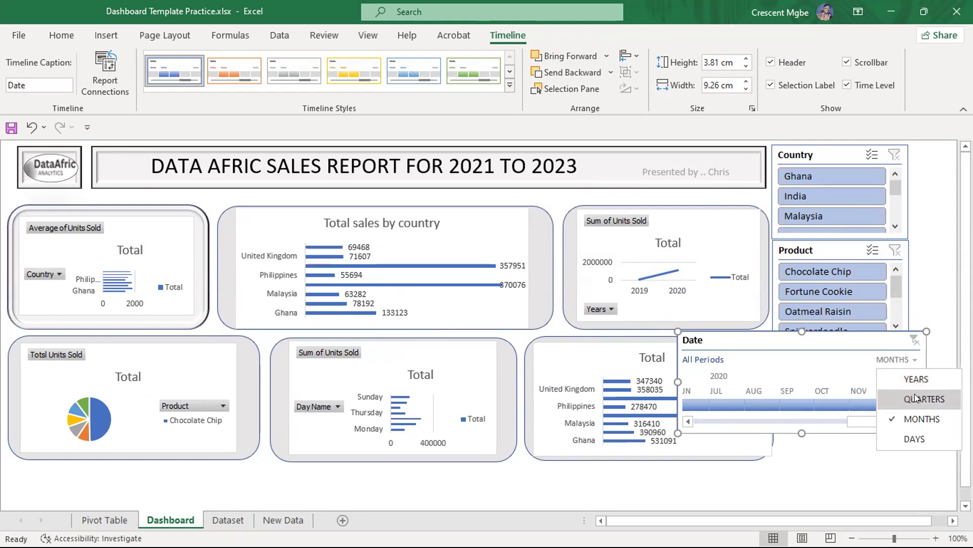
{"action": "left_click", "coordinate": [917, 398]}
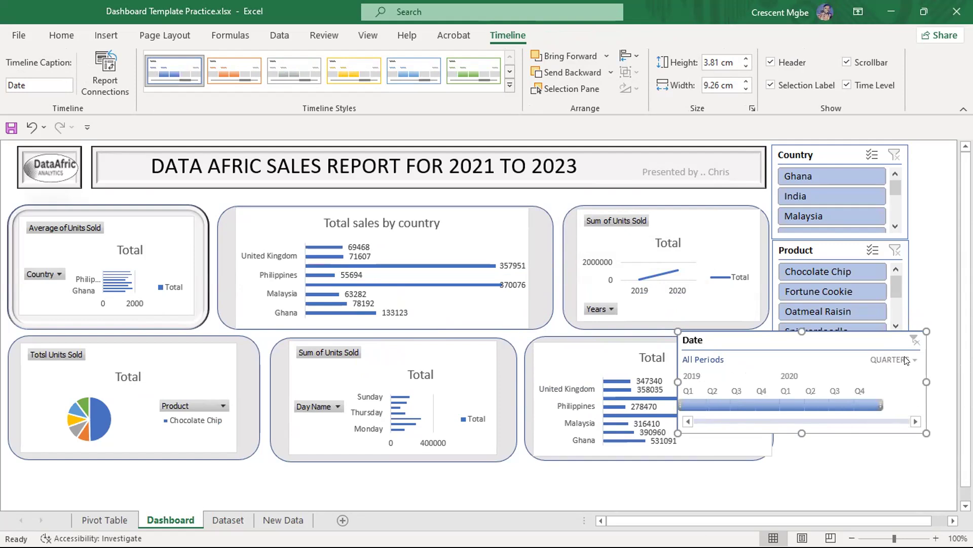
Set the Date timeline to years, shrink it to about 3.6 by 5.24 cm, and place it under the Product slicer.
{"action": "left_click", "coordinate": [907, 360]}
{"action": "left_click", "coordinate": [883, 377]}
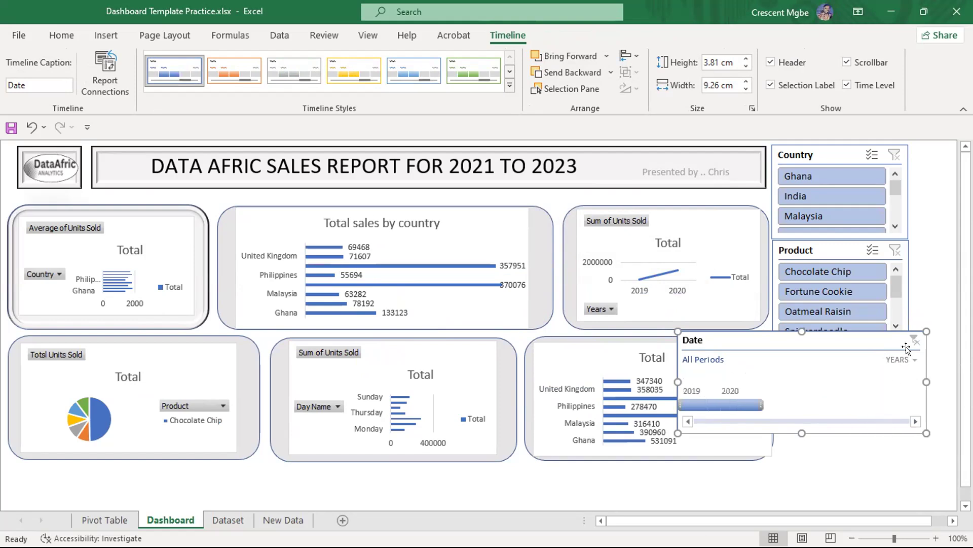
{"action": "left_click_drag", "start_coordinate": [927, 432], "coordinate": [819, 427]}
{"action": "left_click_drag", "start_coordinate": [796, 345], "coordinate": [898, 356]}
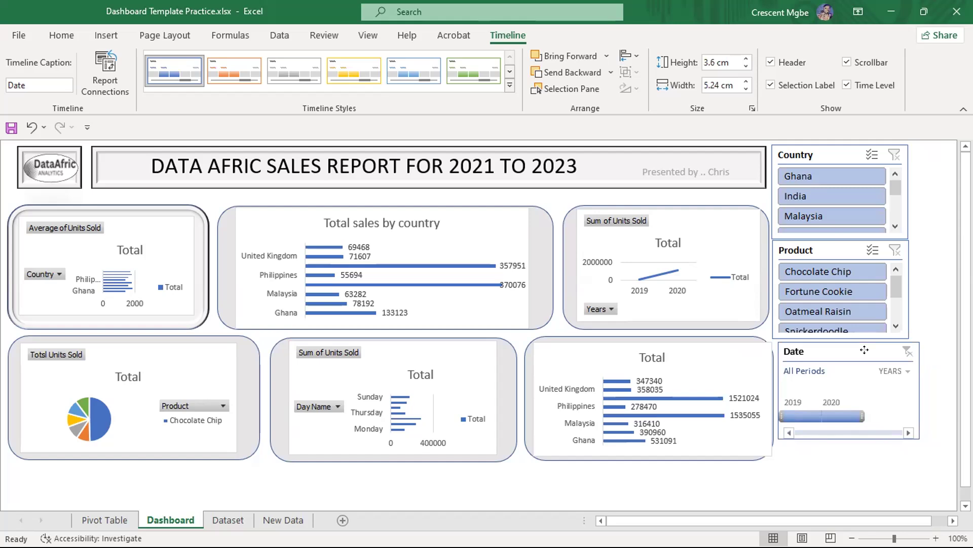
Narrow the revenue by country chart and its rounded panel in the second row so they clear the Date timeline.
{"action": "left_click", "coordinate": [769, 358]}
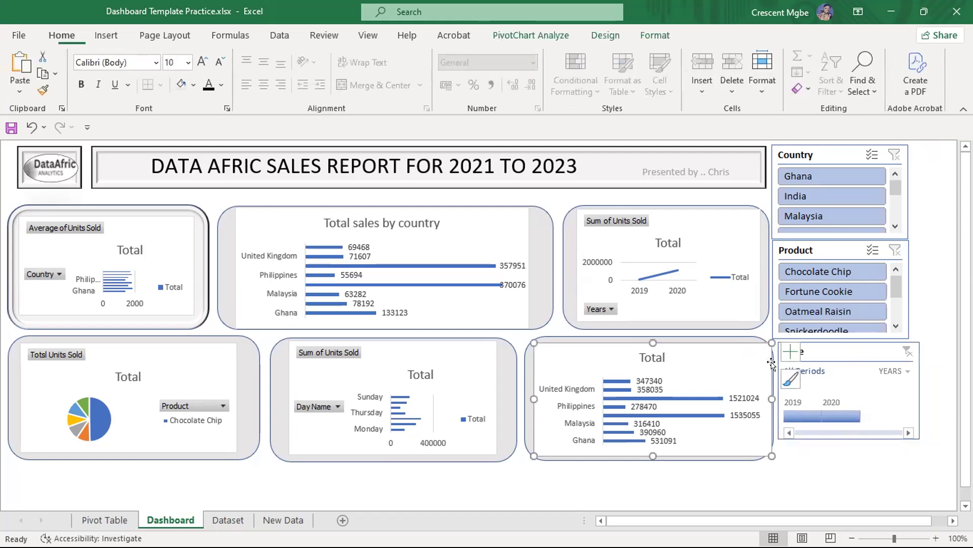
{"action": "left_click_drag", "start_coordinate": [772, 398], "coordinate": [760, 399]}
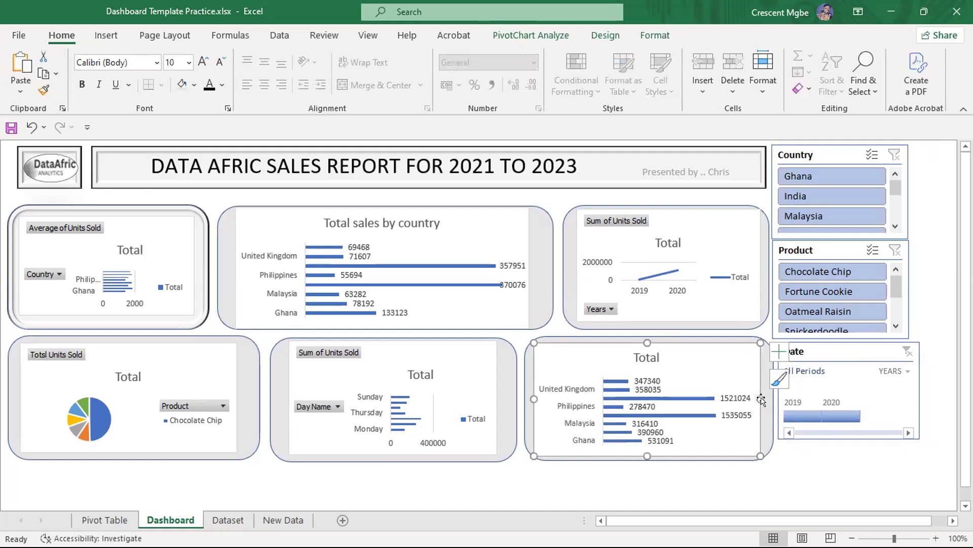
{"action": "left_click", "coordinate": [761, 399]}
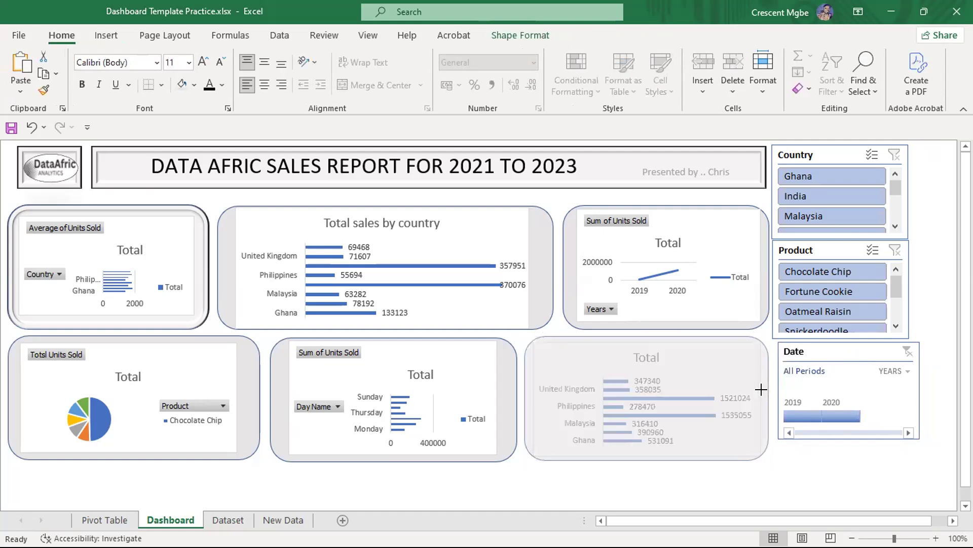
Shift the Date timeline slightly left under the Product slicer, narrow it a little, and extend its lower edge to match the second-row panels.
{"action": "left_click_drag", "start_coordinate": [867, 350], "coordinate": [865, 350]}
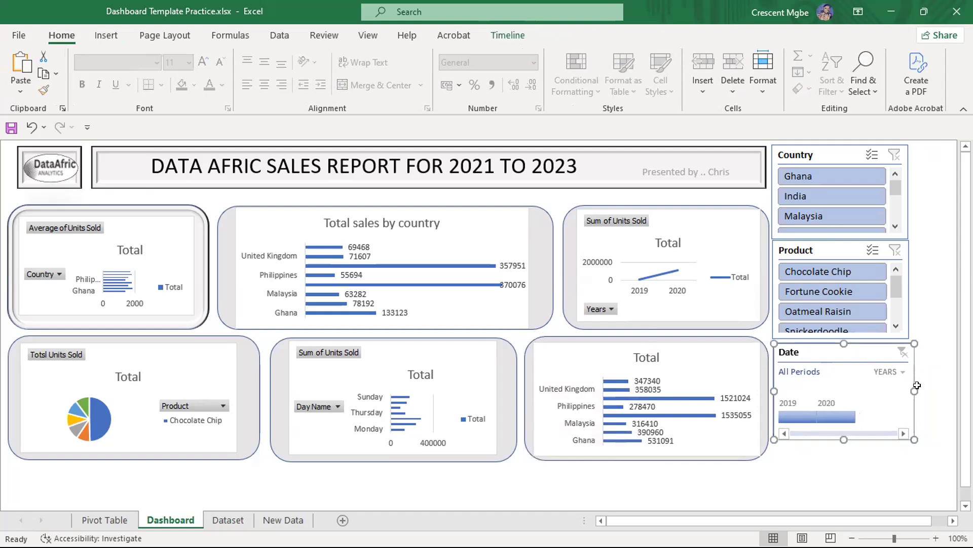
{"action": "mouse_move", "coordinate": [916, 386]}
{"action": "left_mouse_down"}
{"action": "mouse_move", "coordinate": [903, 386]}
{"action": "mouse_move", "coordinate": [911, 389]}
{"action": "left_mouse_up"}
{"action": "left_click_drag", "start_coordinate": [844, 439], "coordinate": [844, 454]}
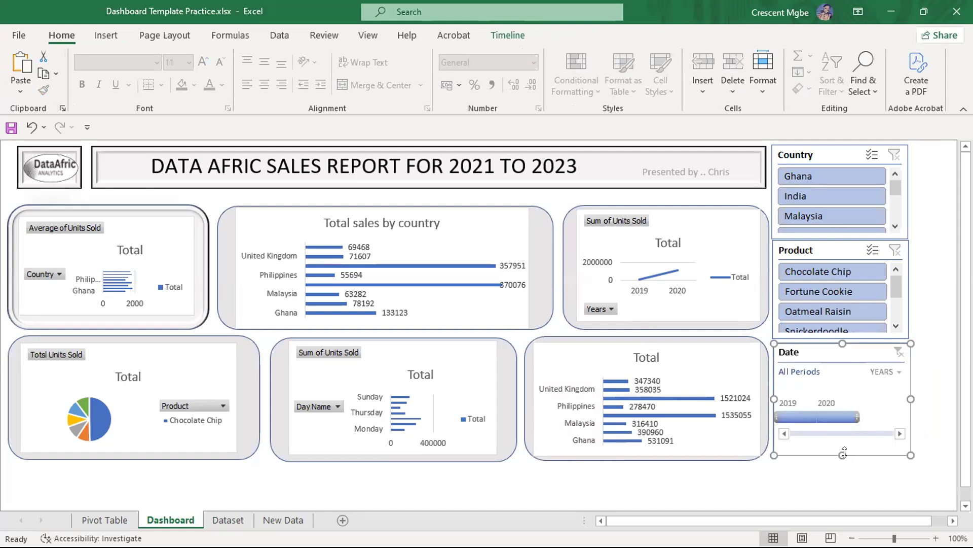
{"action": "left_click", "coordinate": [940, 386]}
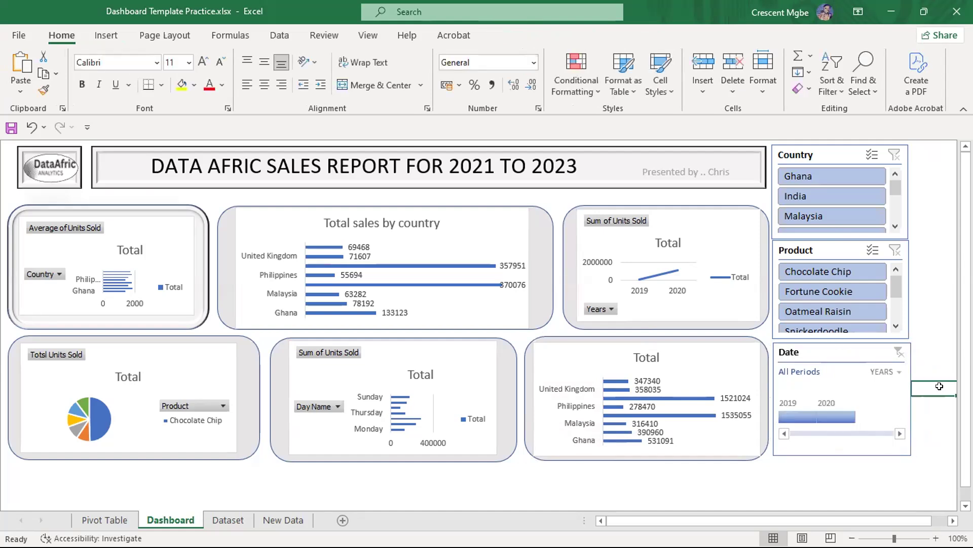
Test the Country slicer by filtering to Ghana, and clear its filter.
{"action": "left_click", "coordinate": [481, 245]}
{"action": "left_click", "coordinate": [932, 190]}
{"action": "left_click", "coordinate": [827, 174]}
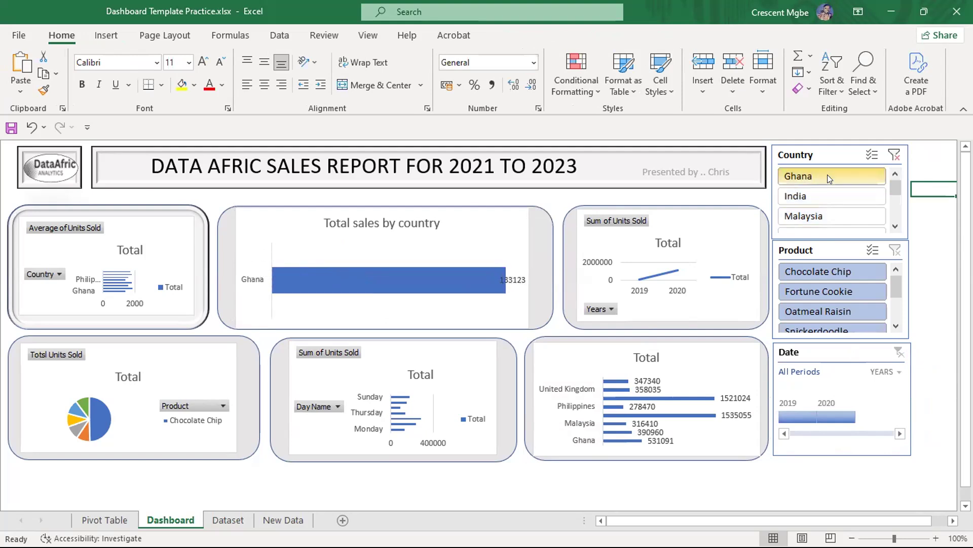
{"action": "left_click", "coordinate": [897, 154]}
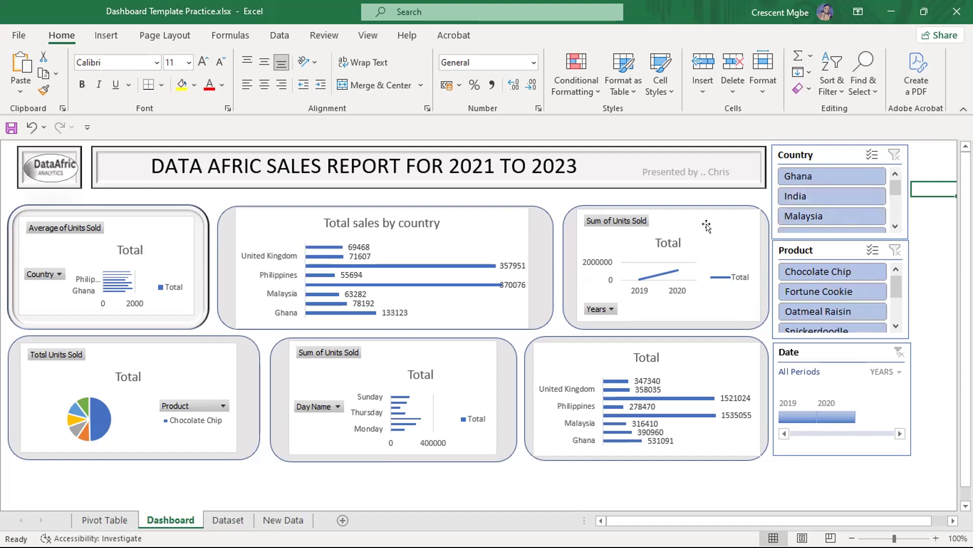
{"action": "left_click", "coordinate": [476, 222]}
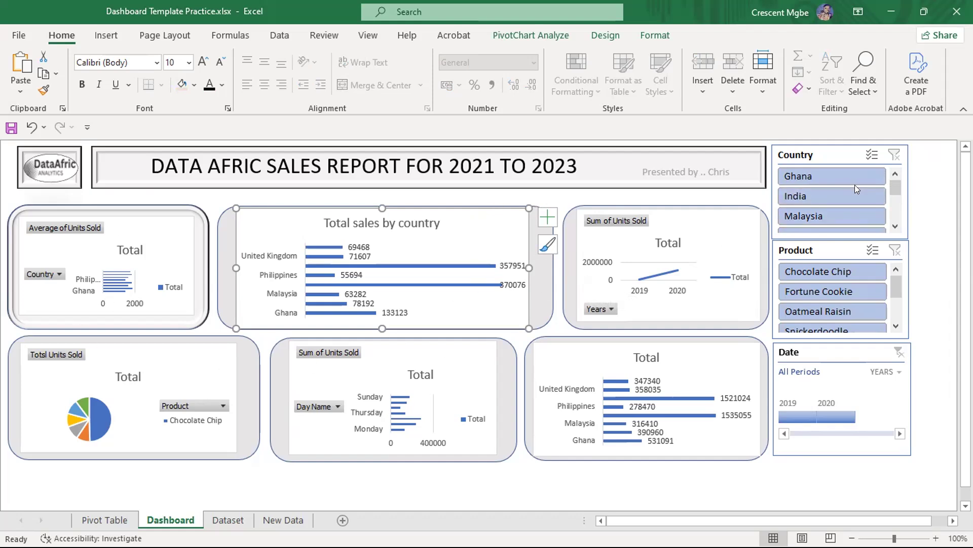
Connect the Country slicer to PivotTable1 and PivotTable3 through PivotTable7 in its report connections.
{"action": "right_click", "coordinate": [826, 155]}
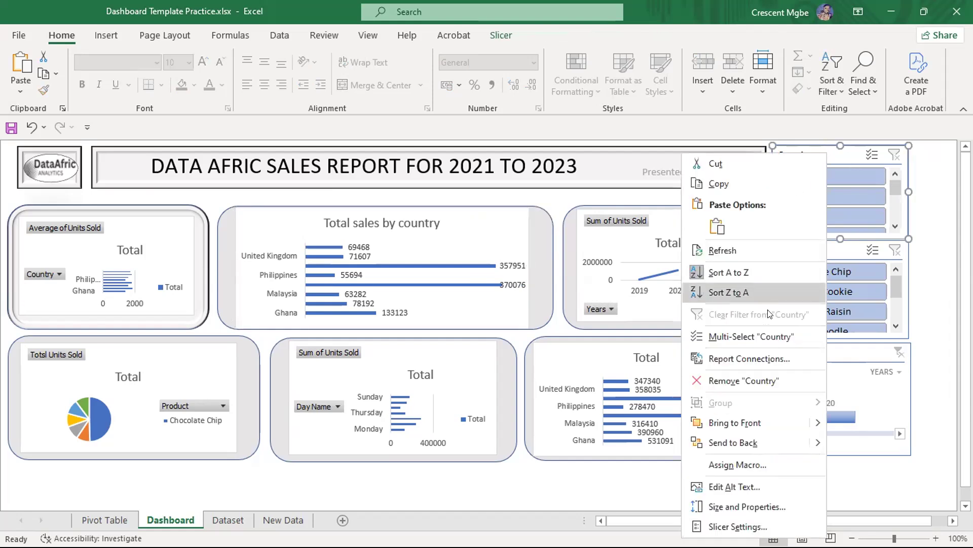
{"action": "left_click", "coordinate": [770, 358]}
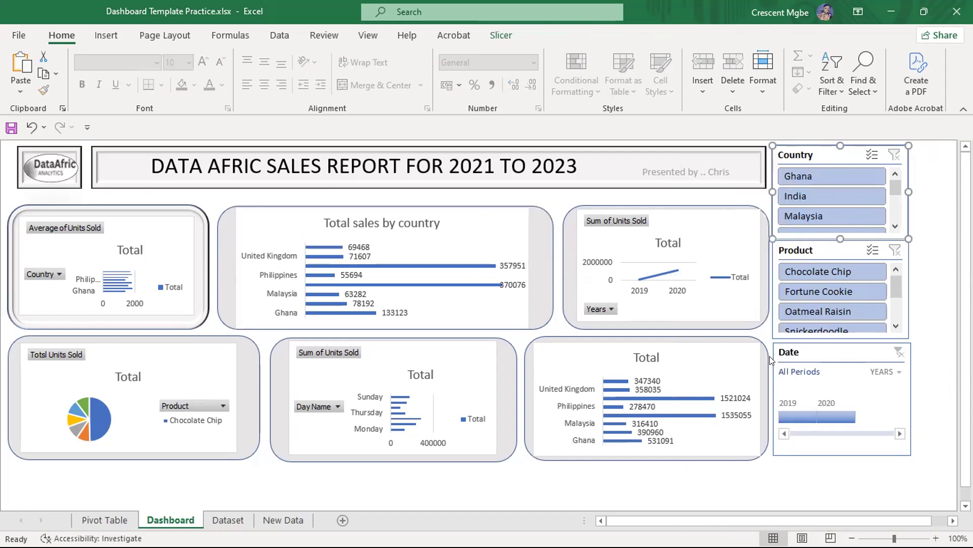
{"action": "left_click", "coordinate": [655, 365]}
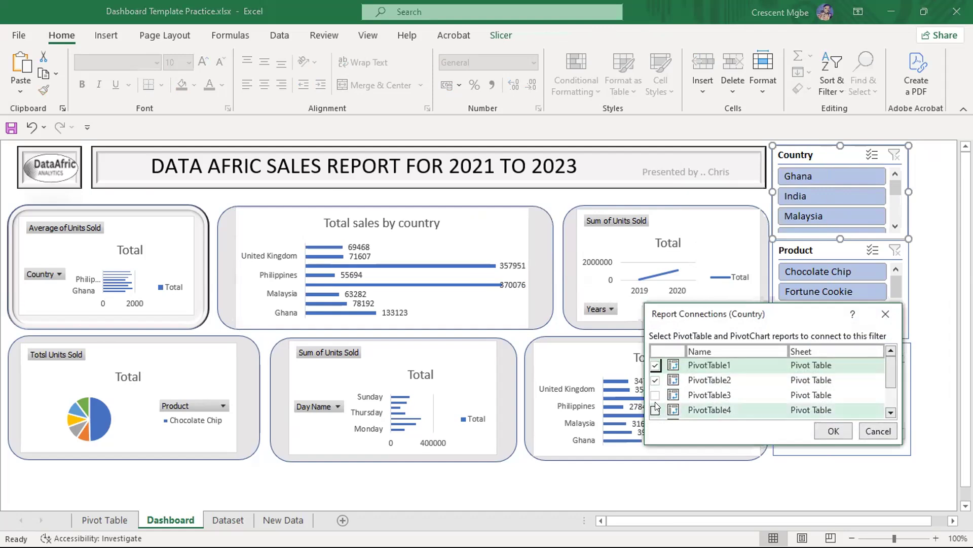
{"action": "left_click", "coordinate": [655, 394]}
{"action": "left_click", "coordinate": [655, 410]}
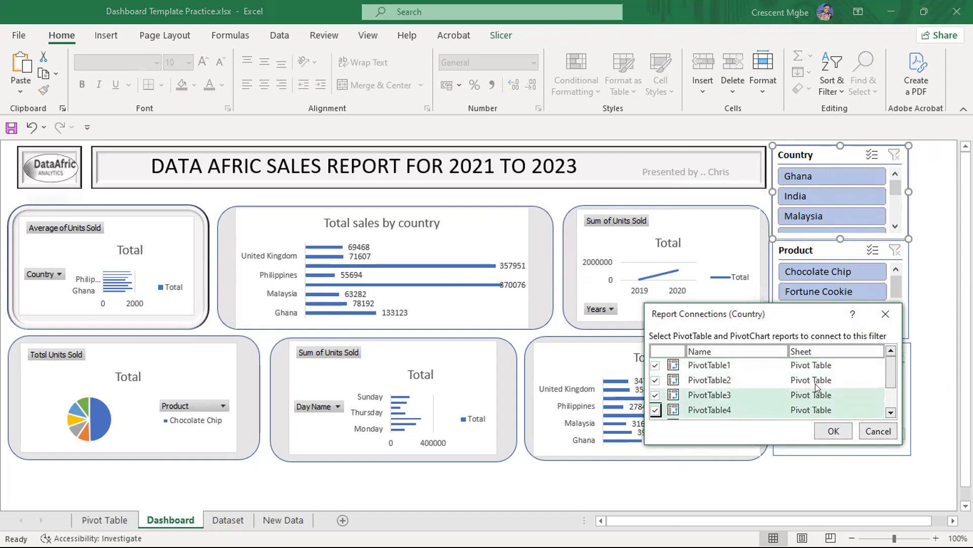
{"action": "scroll", "coordinate": [817, 387], "scroll_direction": "down", "scroll_amount": 2}
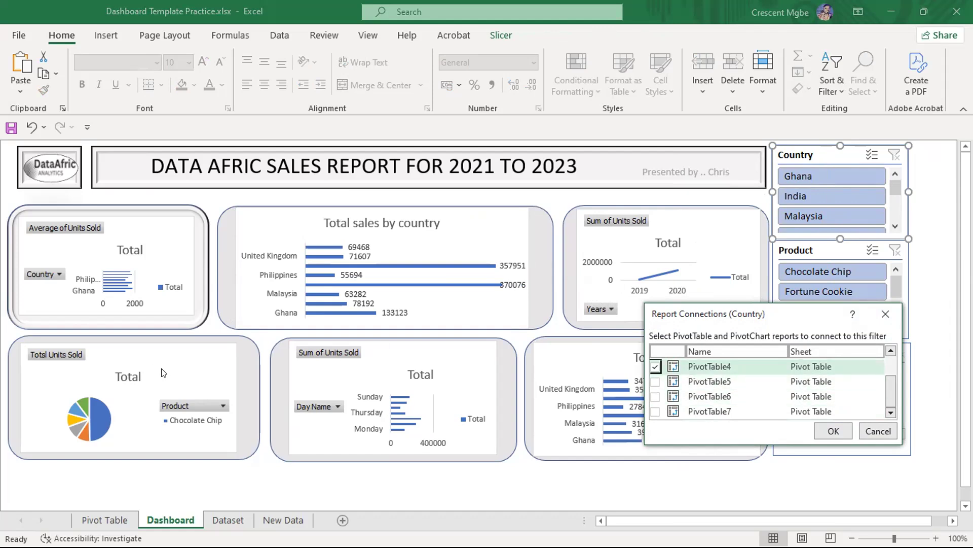
{"action": "left_click", "coordinate": [655, 382]}
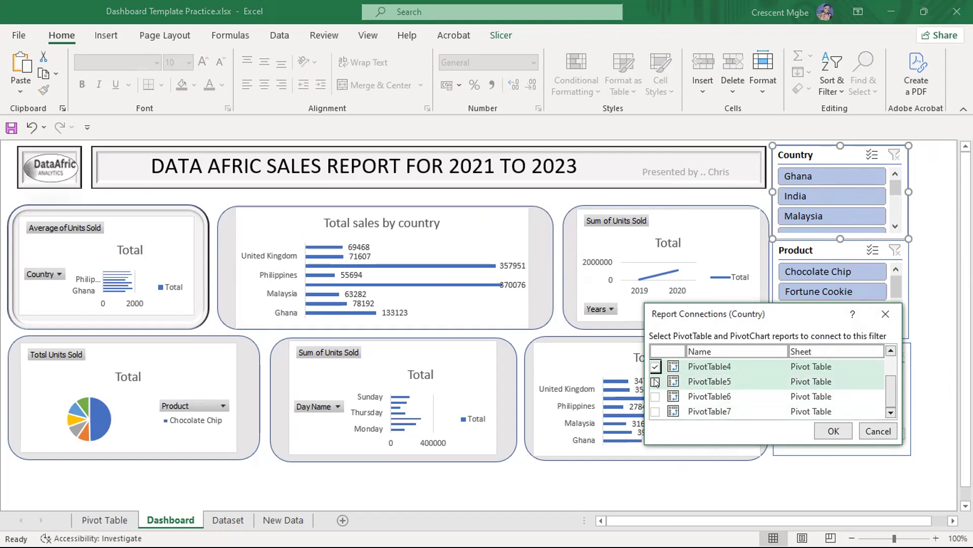
{"action": "left_click", "coordinate": [656, 396]}
{"action": "left_click", "coordinate": [656, 411]}
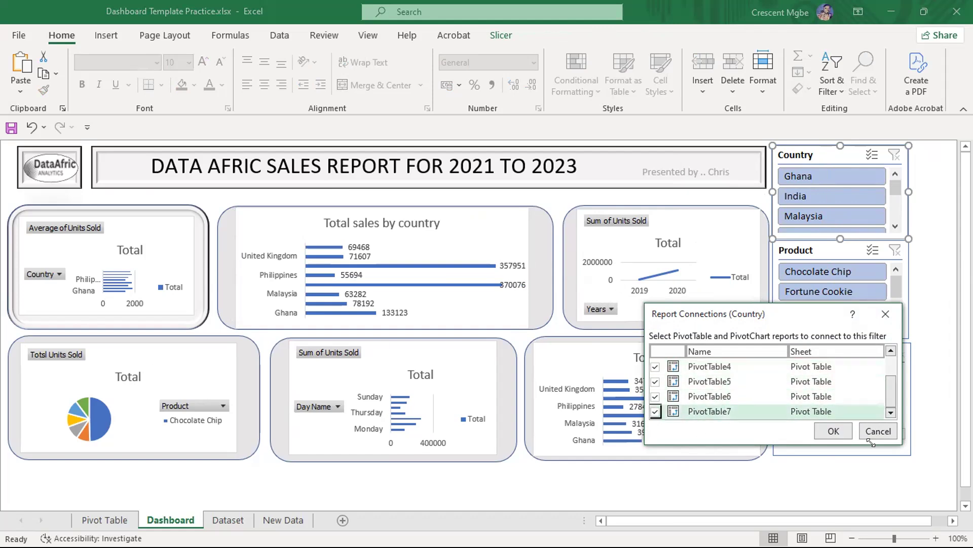
{"action": "left_click", "coordinate": [834, 431]}
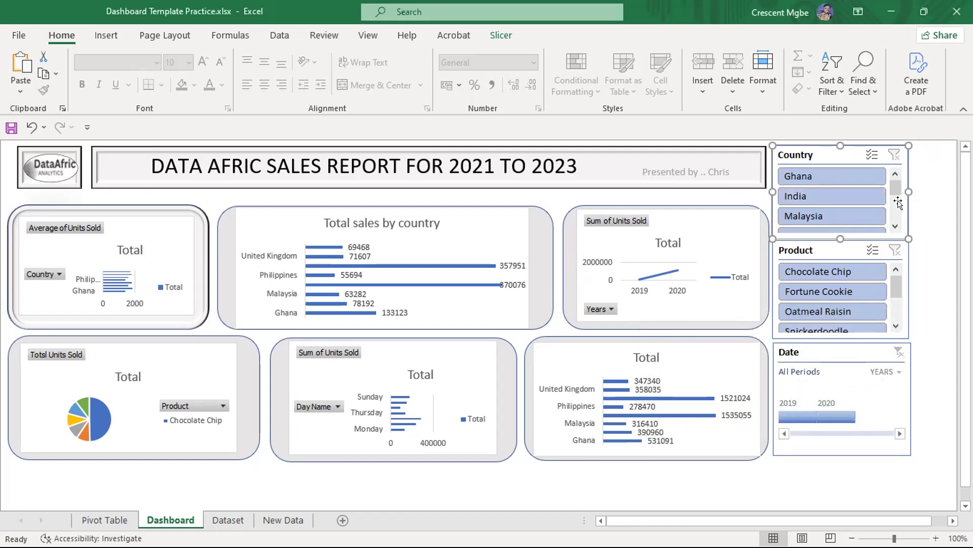
Test the connected Country slicer with Ghana, India and Malaysia in turn, and clear its filter.
{"action": "left_click", "coordinate": [837, 181]}
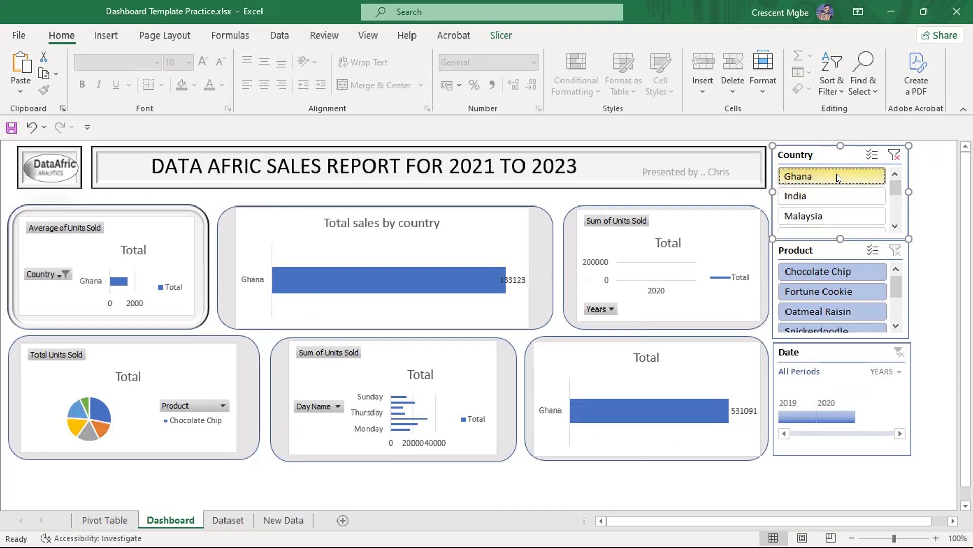
{"action": "left_click", "coordinate": [832, 196]}
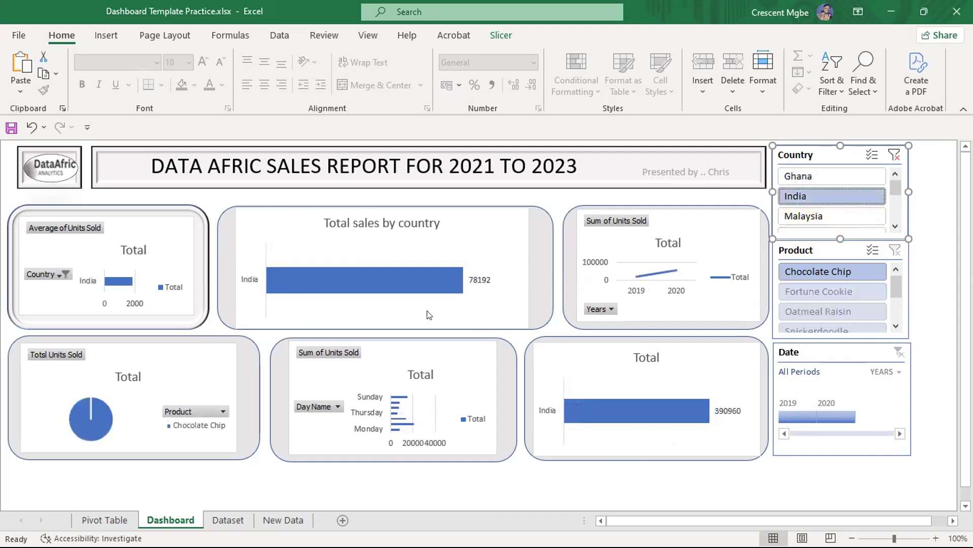
{"action": "left_click", "coordinate": [812, 216]}
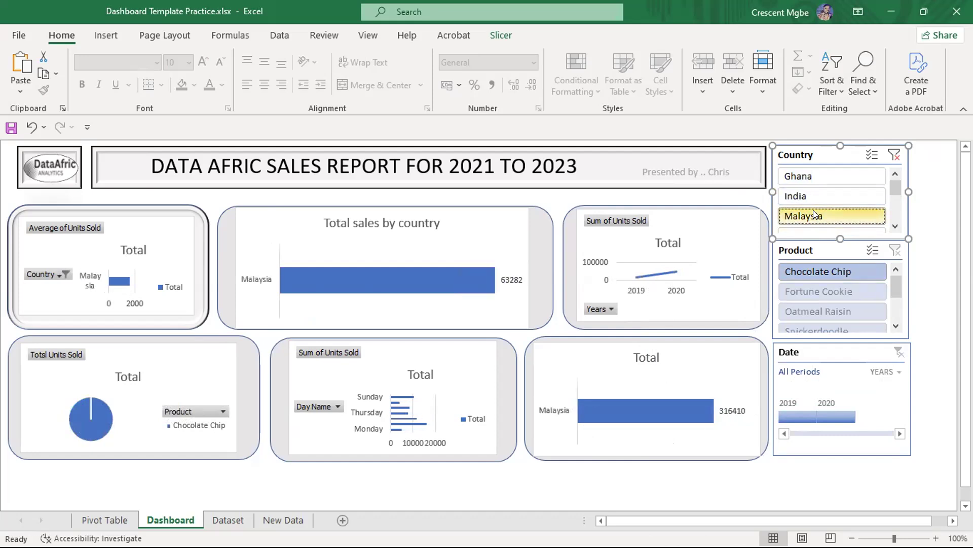
{"action": "left_click", "coordinate": [894, 155]}
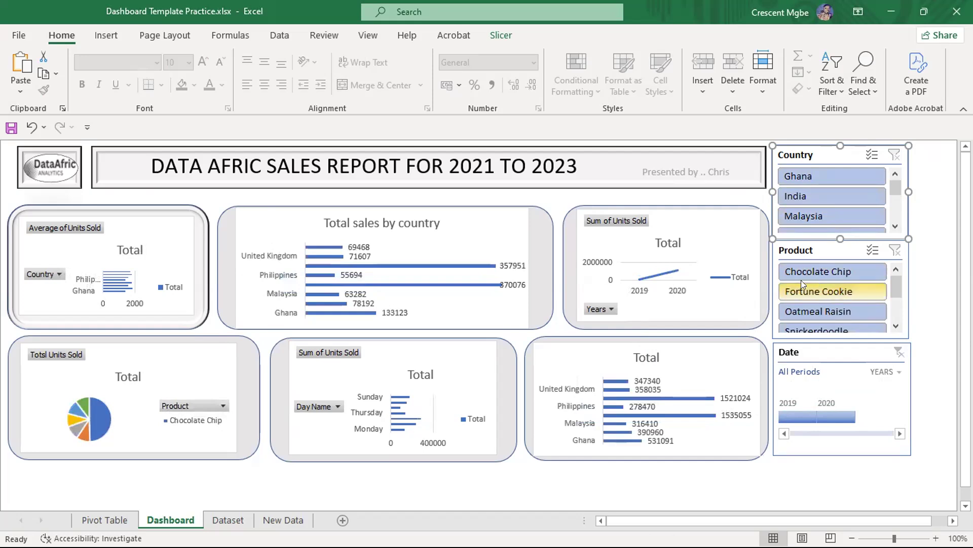
Connect the Product slicer to PivotTable1 and PivotTable3 through PivotTable7 in its report connections.
{"action": "right_click", "coordinate": [836, 250]}
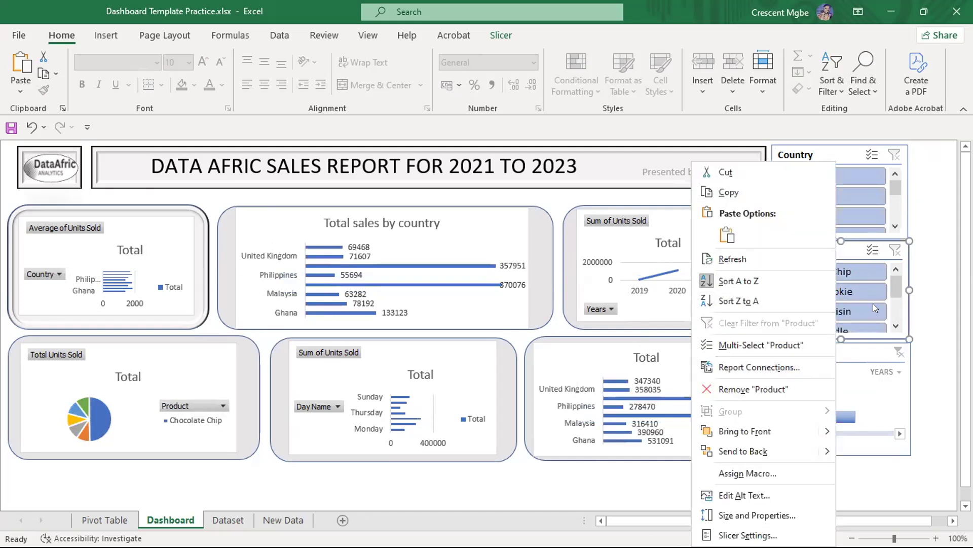
{"action": "left_click", "coordinate": [778, 367]}
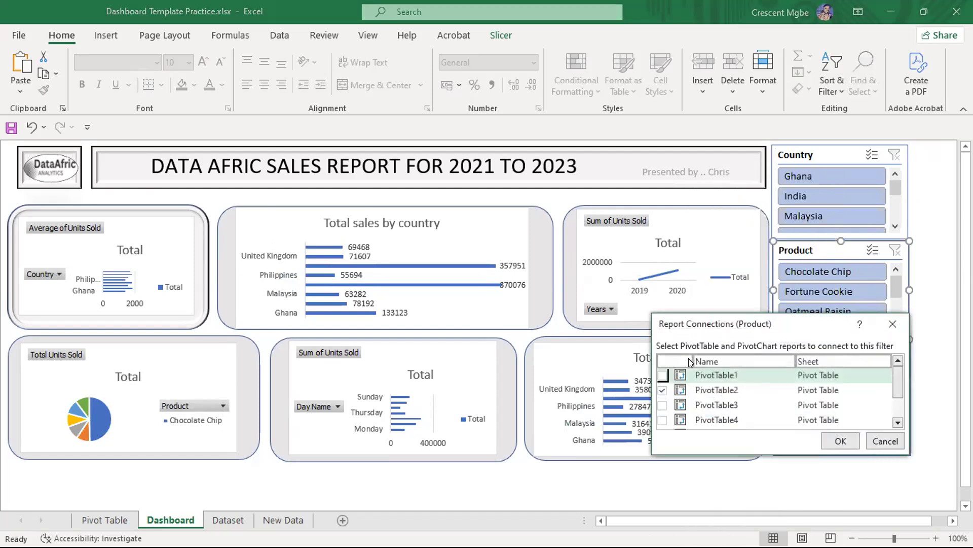
{"action": "scroll", "coordinate": [686, 383], "scroll_direction": "down", "scroll_amount": 1}
{"action": "left_click", "coordinate": [663, 422]}
{"action": "left_click", "coordinate": [662, 406]}
{"action": "left_click", "coordinate": [663, 392]}
{"action": "left_click", "coordinate": [663, 377]}
{"action": "scroll", "coordinate": [689, 392], "scroll_direction": "up", "scroll_amount": 1}
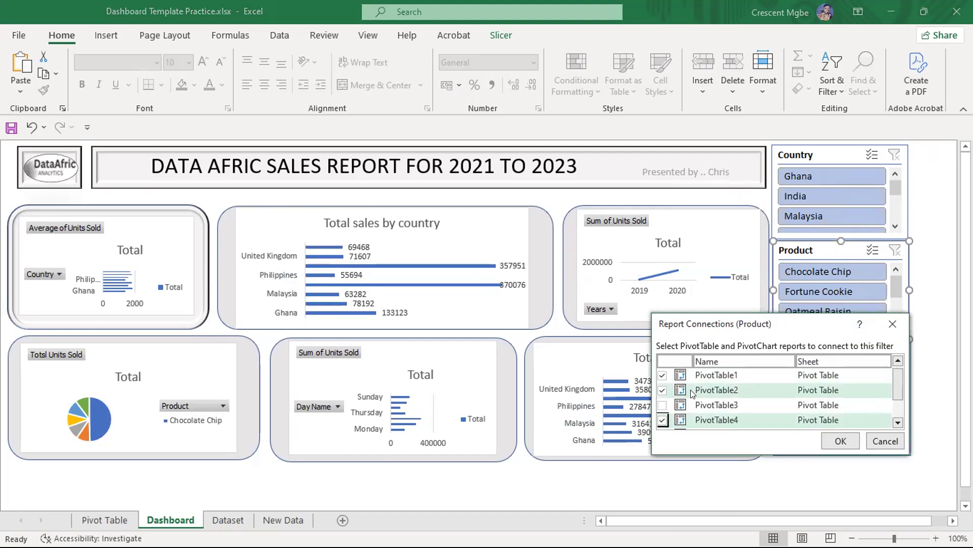
{"action": "left_click", "coordinate": [662, 405]}
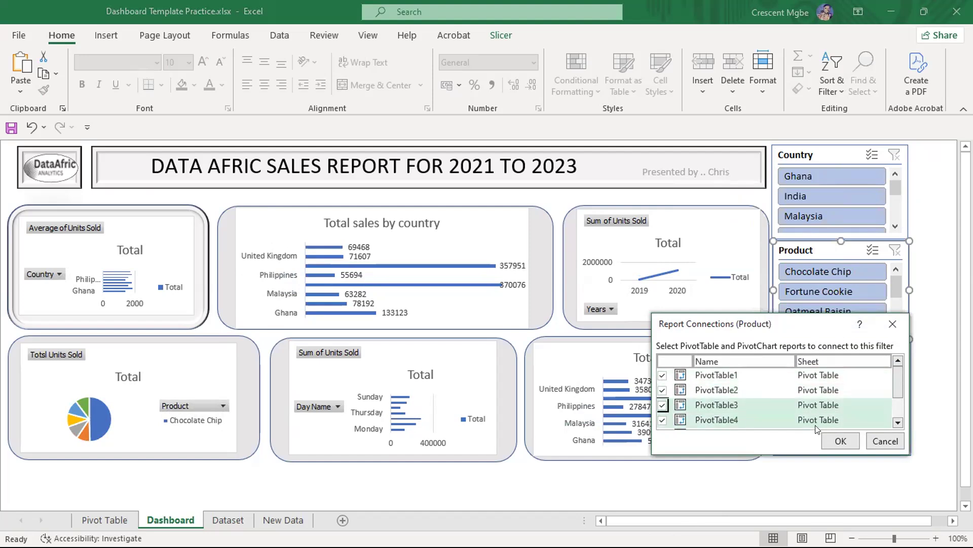
{"action": "left_click", "coordinate": [841, 441]}
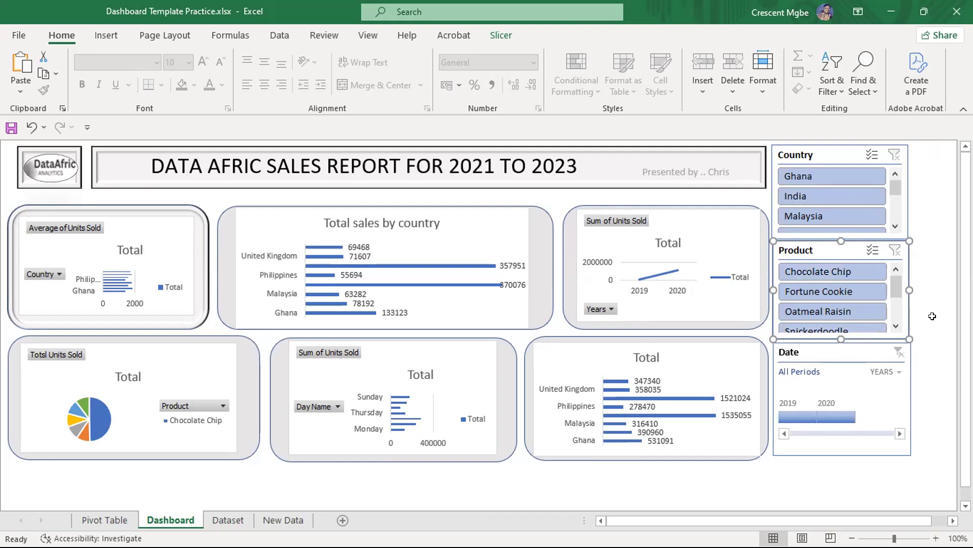
{"action": "right_click", "coordinate": [826, 247]}
{"action": "right_click", "coordinate": [825, 247]}
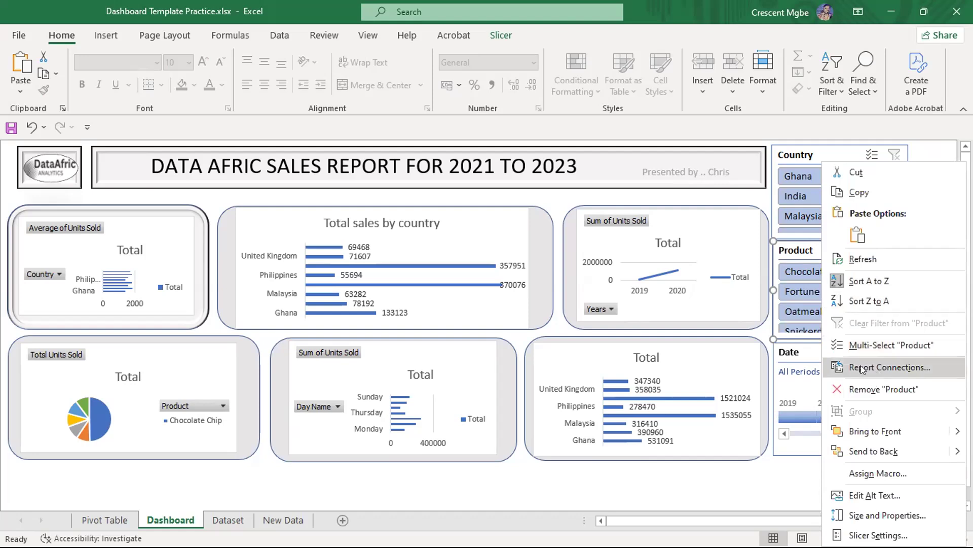
{"action": "left_click", "coordinate": [790, 473]}
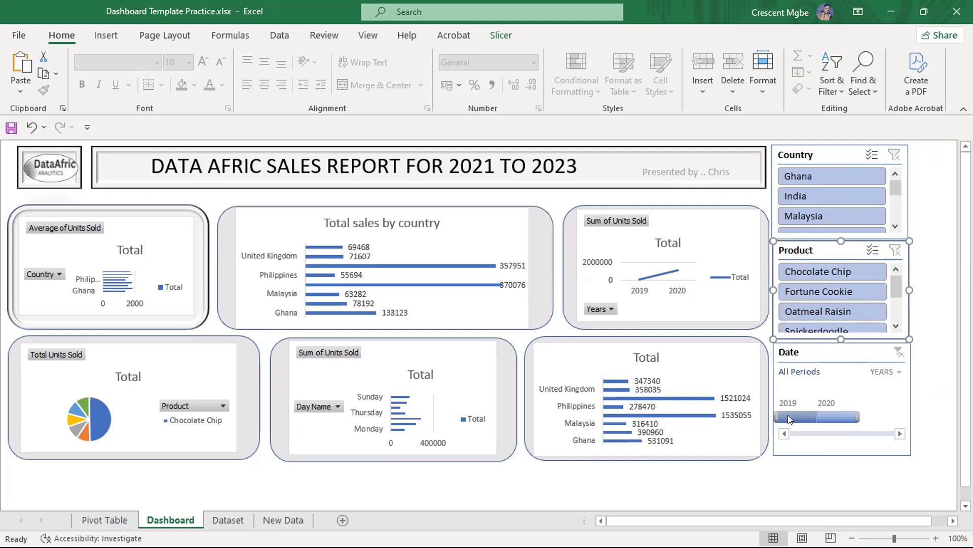
Test the Date timeline by filtering to 2019, and clear its filter.
{"action": "left_click", "coordinate": [461, 223]}
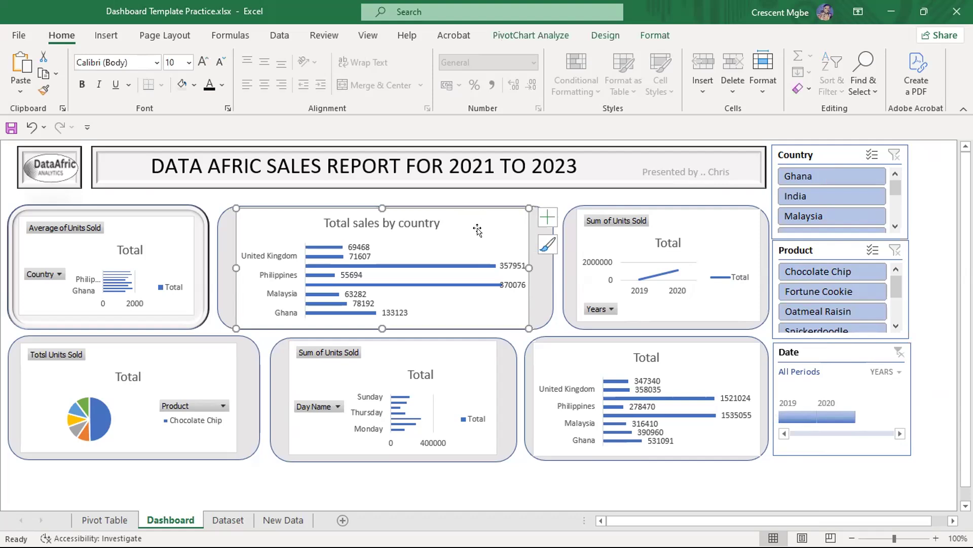
{"action": "left_click", "coordinate": [801, 415]}
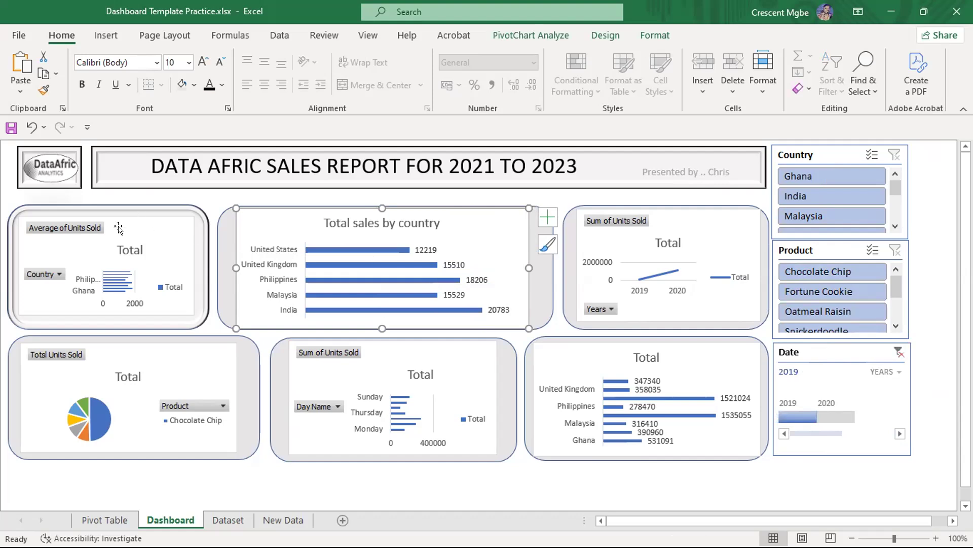
{"action": "left_click", "coordinate": [899, 351]}
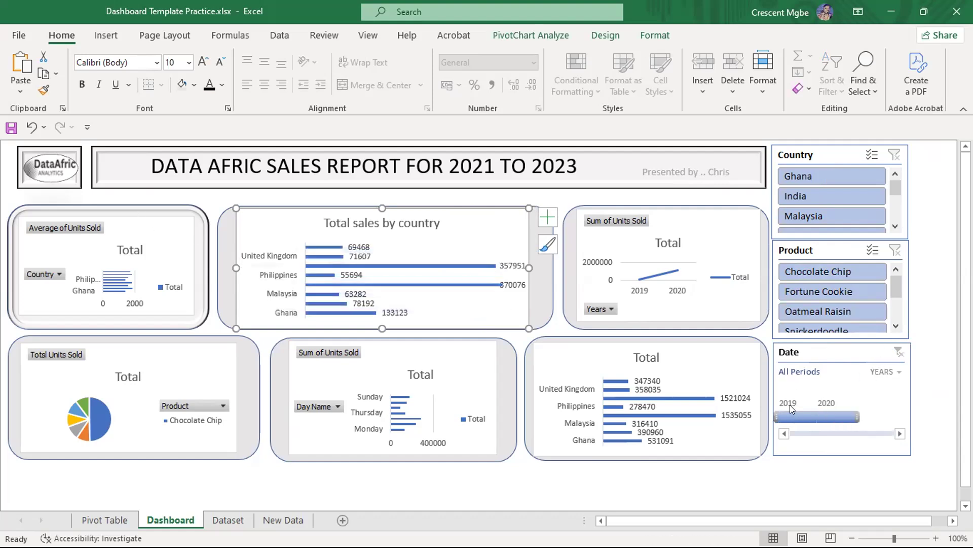
Connect the Date timeline to all the pivot tables, PivotTable1 through PivotTable7, in its report connections.
{"action": "right_click", "coordinate": [827, 349]}
{"action": "left_click", "coordinate": [822, 356]}
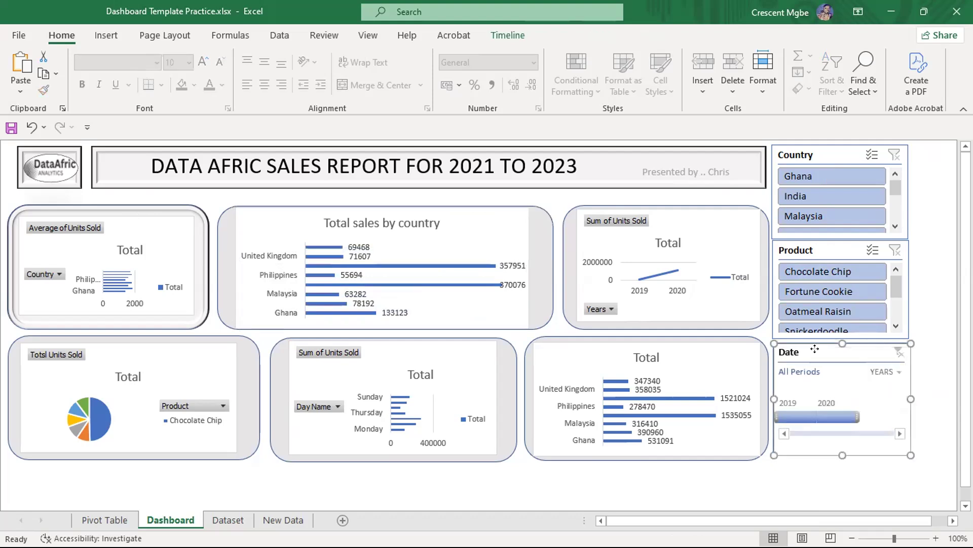
{"action": "right_click", "coordinate": [818, 351]}
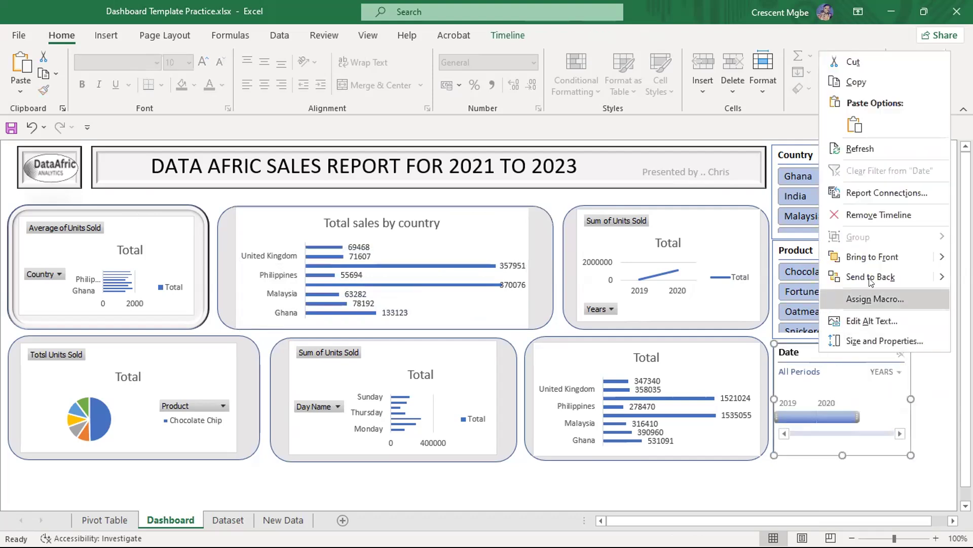
{"action": "left_click", "coordinate": [873, 194]}
{"action": "left_click", "coordinate": [725, 216]}
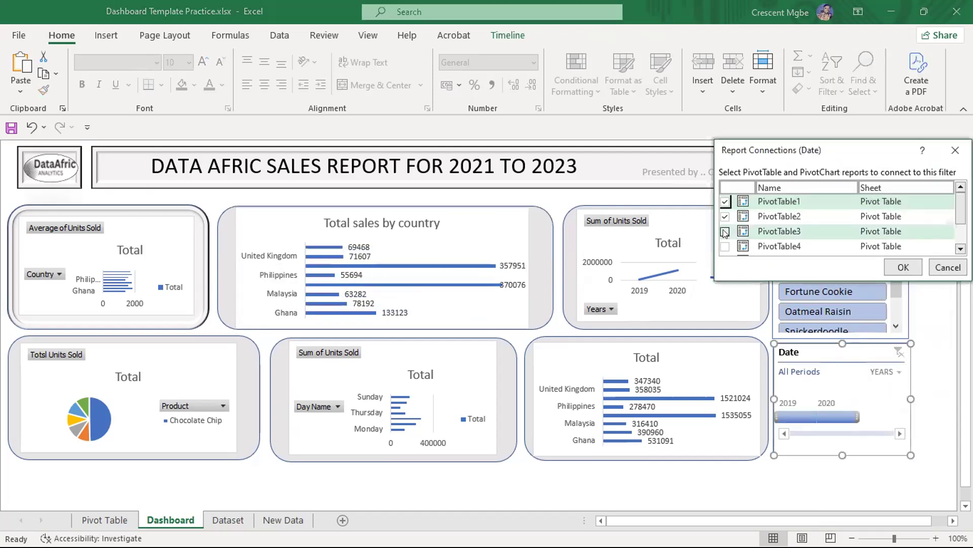
{"action": "left_click", "coordinate": [725, 232]}
{"action": "left_click", "coordinate": [726, 246]}
{"action": "scroll", "coordinate": [826, 210], "scroll_direction": "down", "scroll_amount": 1}
{"action": "left_click", "coordinate": [726, 218]}
{"action": "left_click", "coordinate": [725, 233]}
{"action": "left_click", "coordinate": [725, 248]}
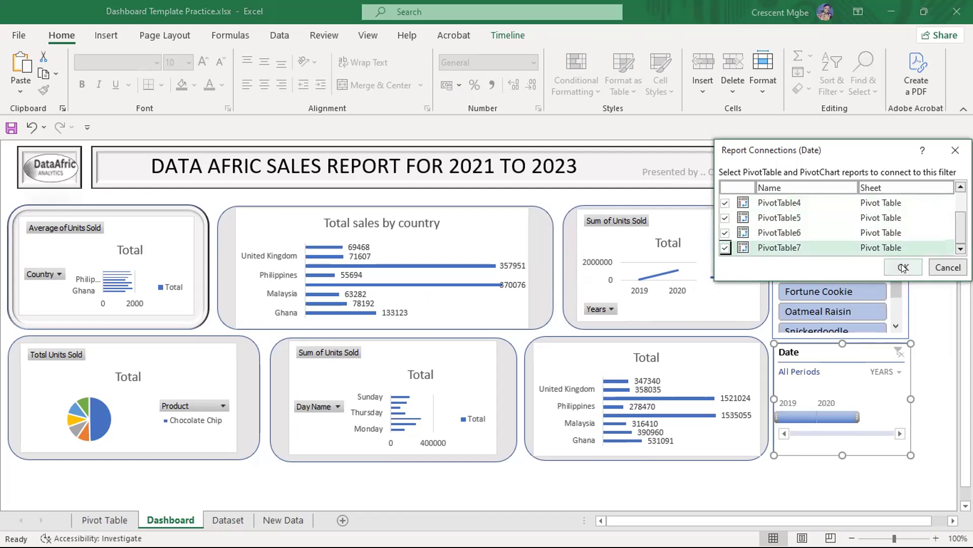
{"action": "left_click", "coordinate": [903, 267]}
Check the connected Date timeline across all charts by filtering to 2019, and restore all periods.
{"action": "left_click", "coordinate": [789, 417]}
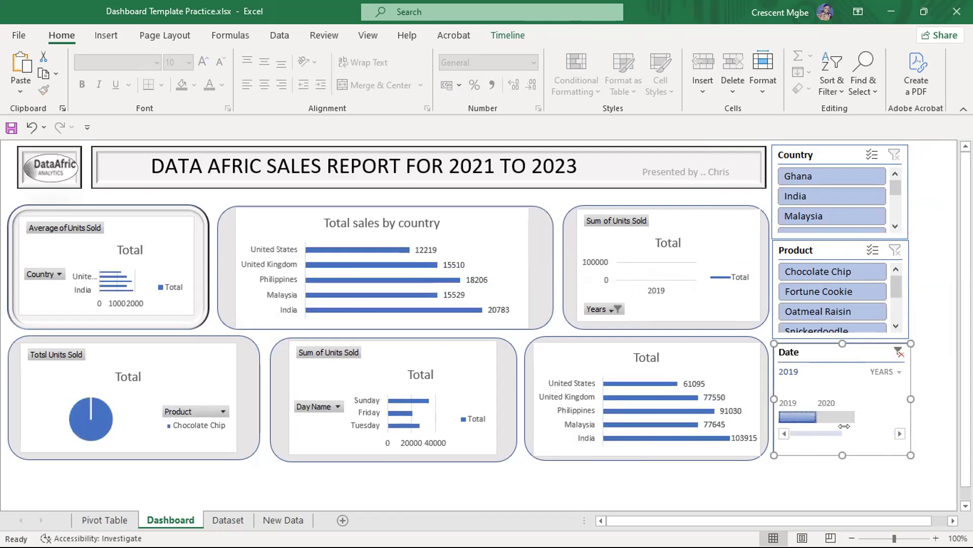
{"action": "left_click", "coordinate": [900, 353]}
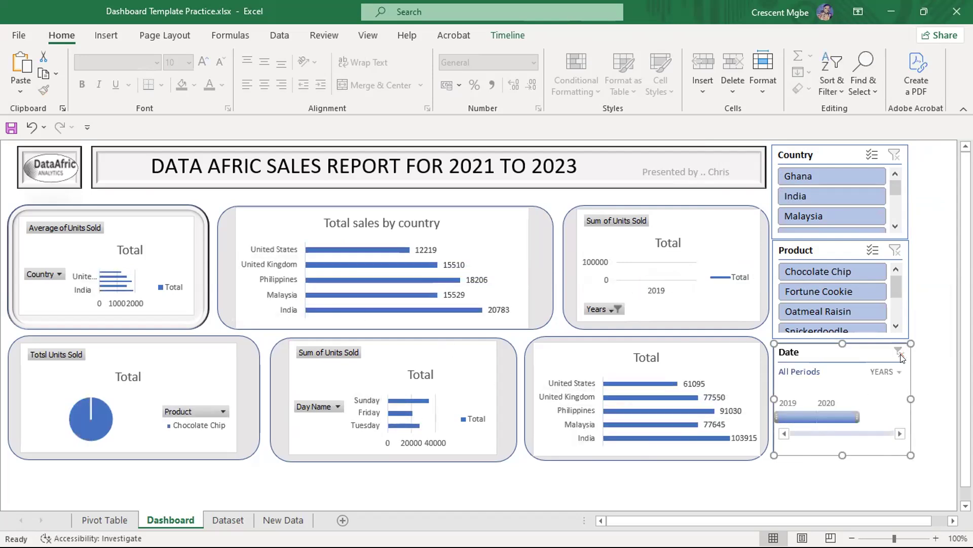
{"action": "left_click", "coordinate": [922, 270]}
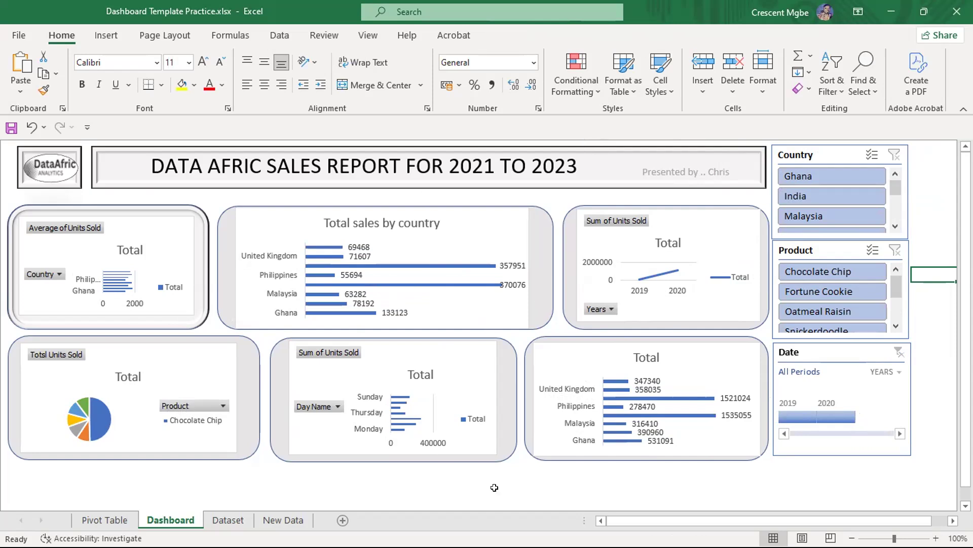
Review the Pivot Table, Dataset and Dashboard sheets of the sales workbook to see how they feed the finished dashboard.
{"action": "left_click", "coordinate": [99, 520]}
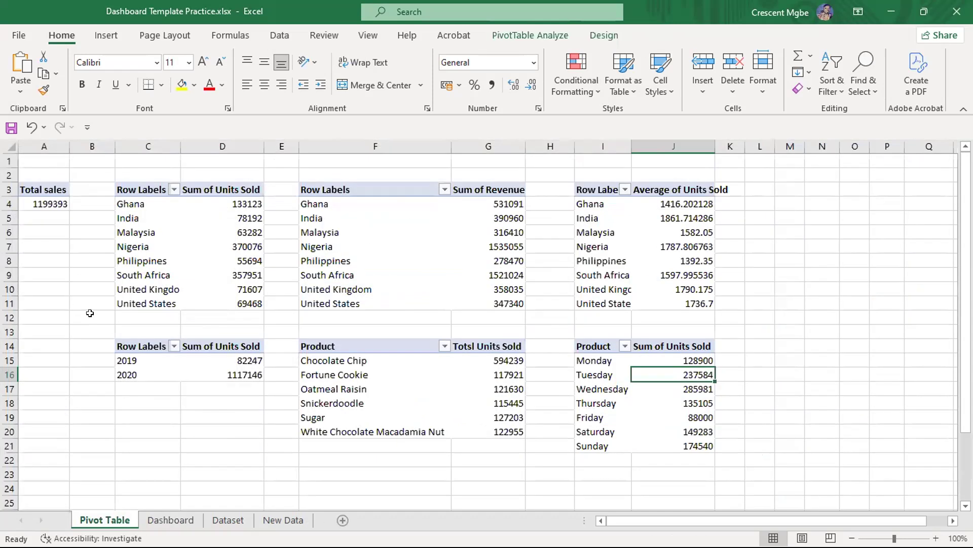
{"action": "left_click", "coordinate": [232, 520]}
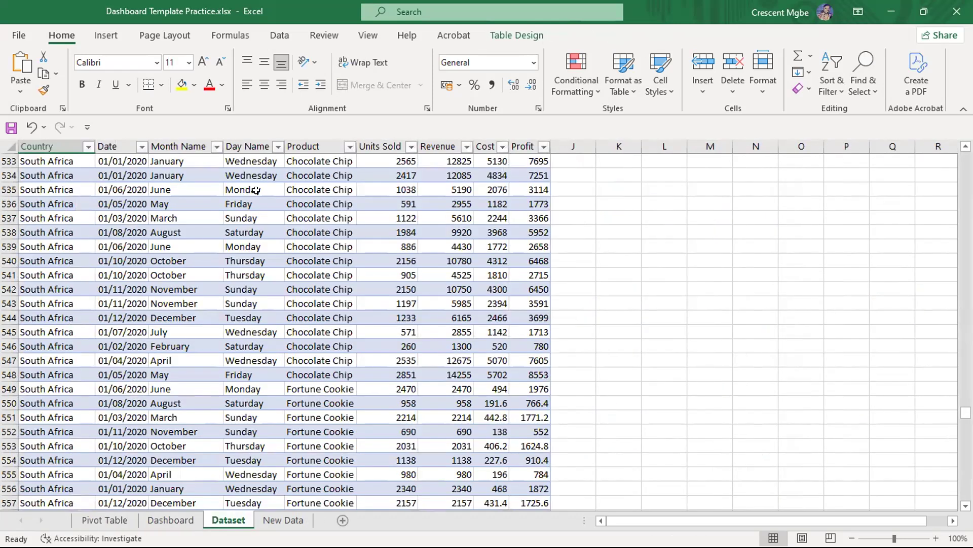
{"action": "left_click", "coordinate": [105, 520]}
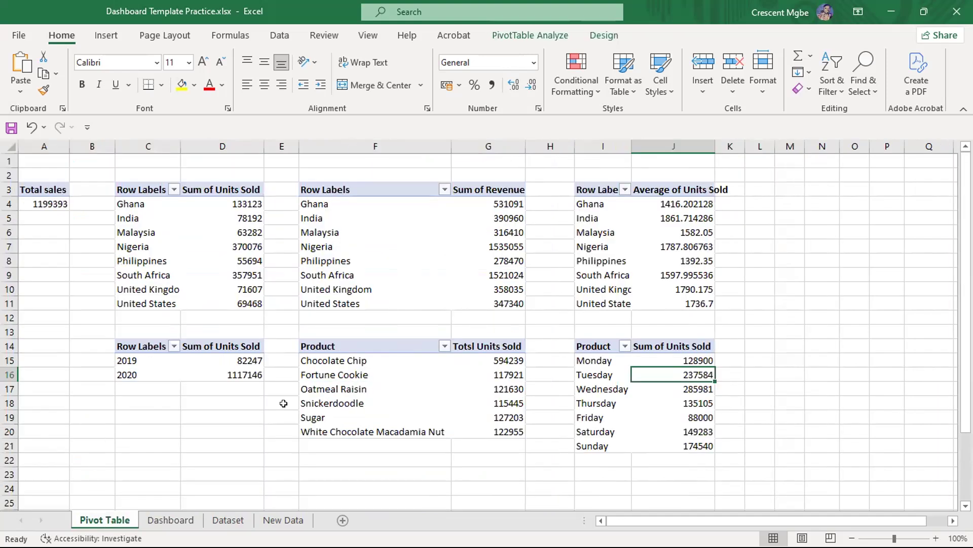
{"action": "left_click", "coordinate": [163, 522]}
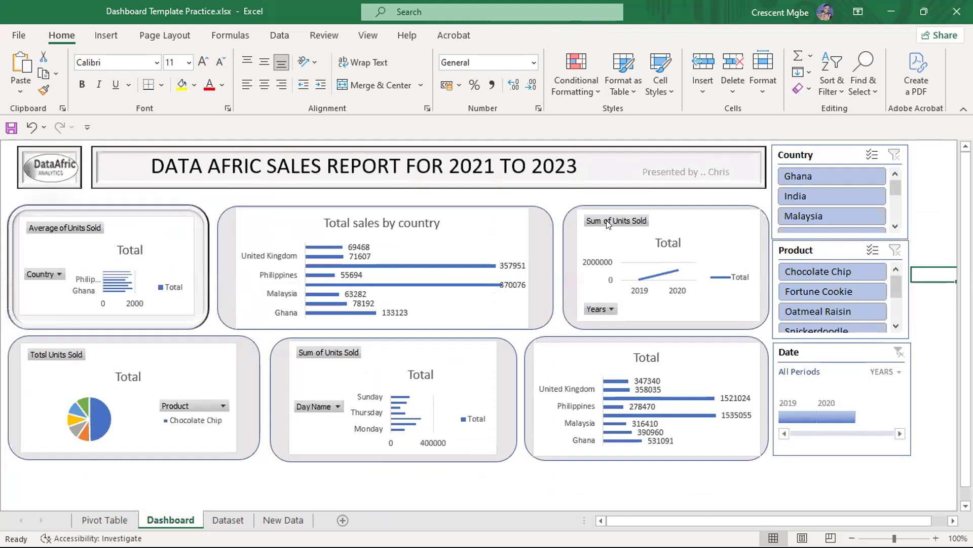
{"action": "left_click", "coordinate": [951, 168]}
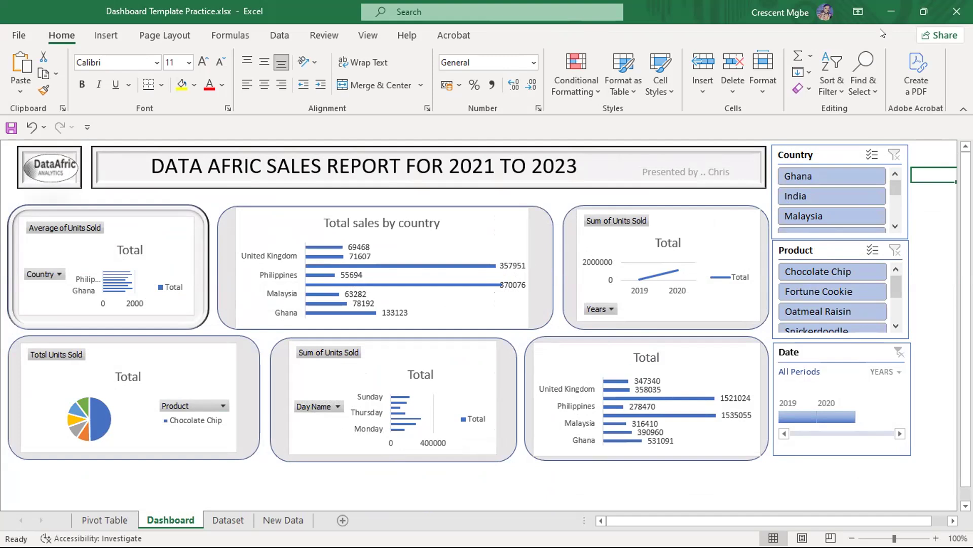
{"action": "key", "text": "super+Tab"}
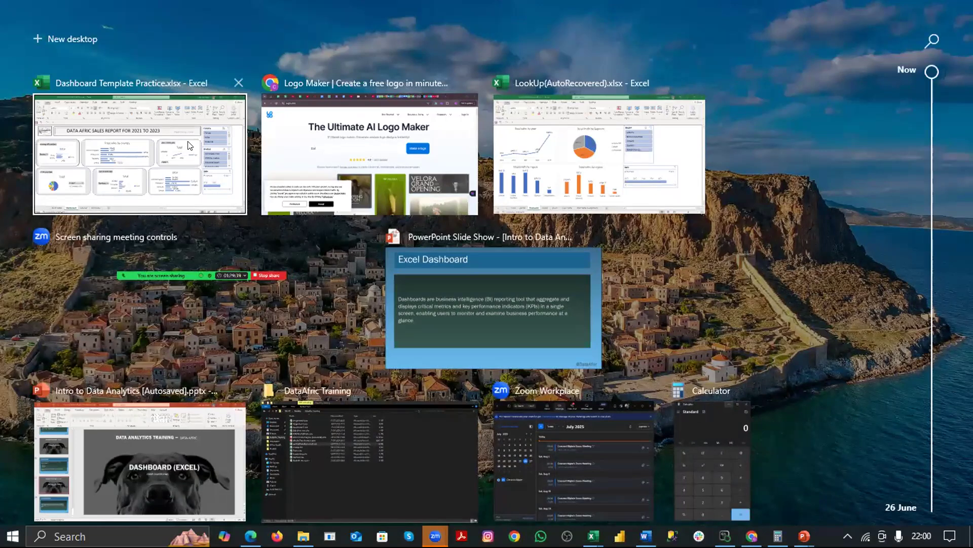
{"action": "left_click", "coordinate": [188, 146]}
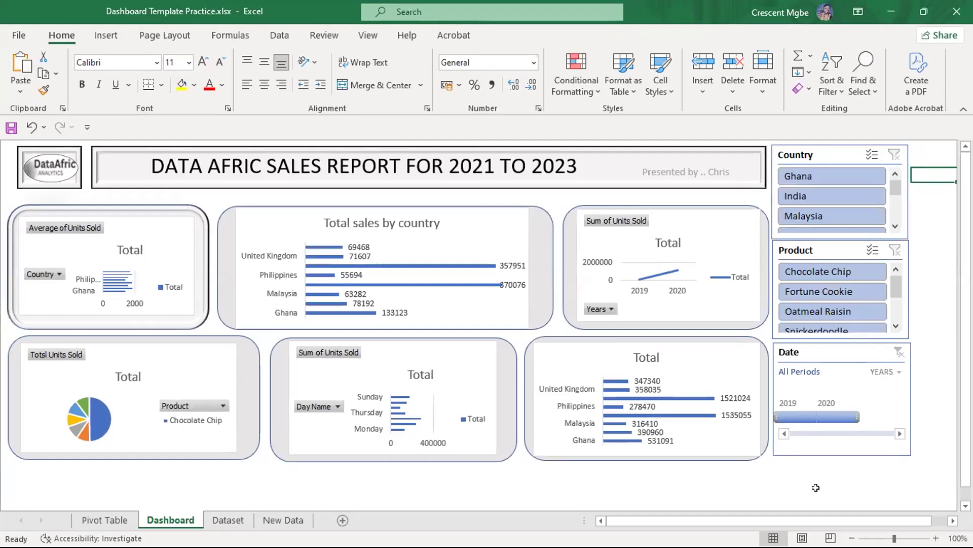
{"action": "left_click", "coordinate": [935, 464]}
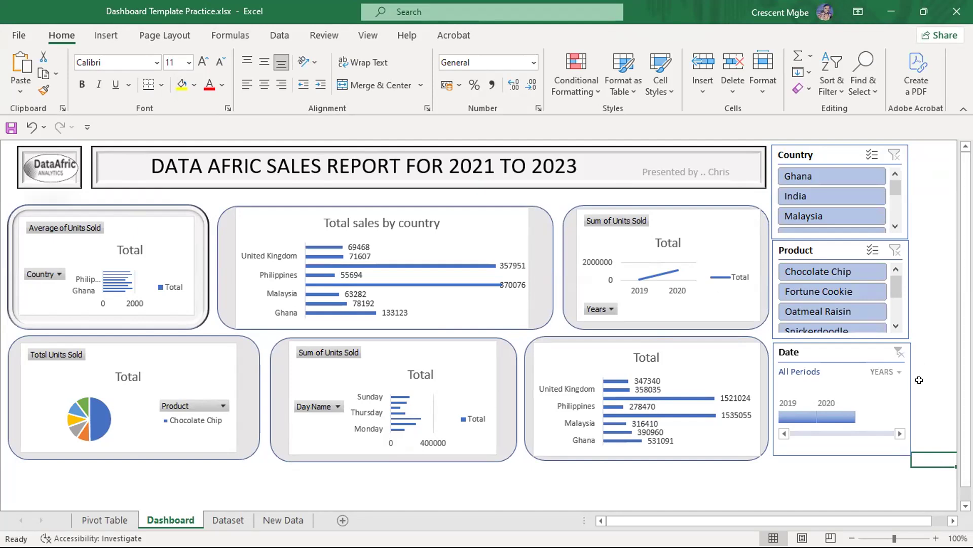
Leave the slide show and open Excel Portfolio Project.xlsx from the desktop folder Data Analysis with Digital World, EXCEL CLASS, to view its sample dashboard.
{"action": "left_click", "coordinate": [893, 5]}
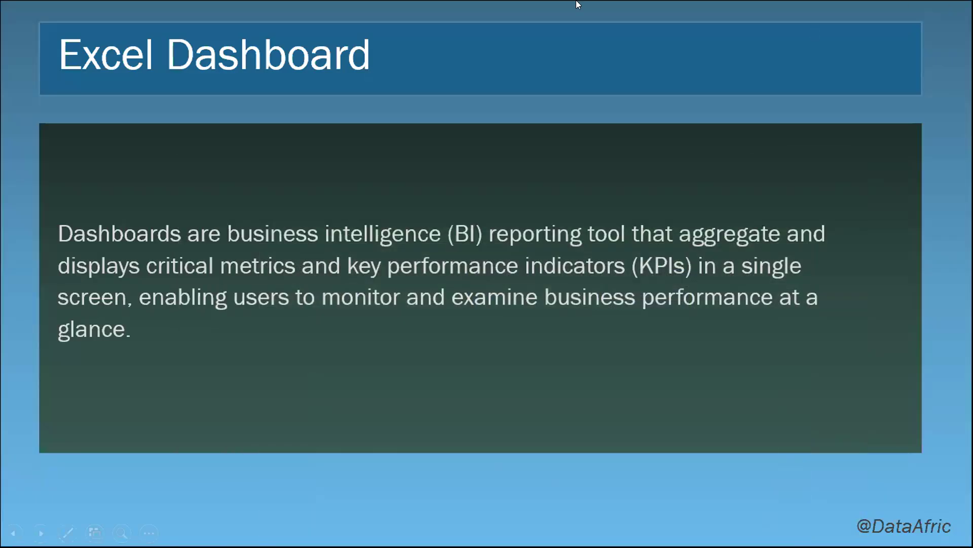
{"action": "key", "text": "Escape"}
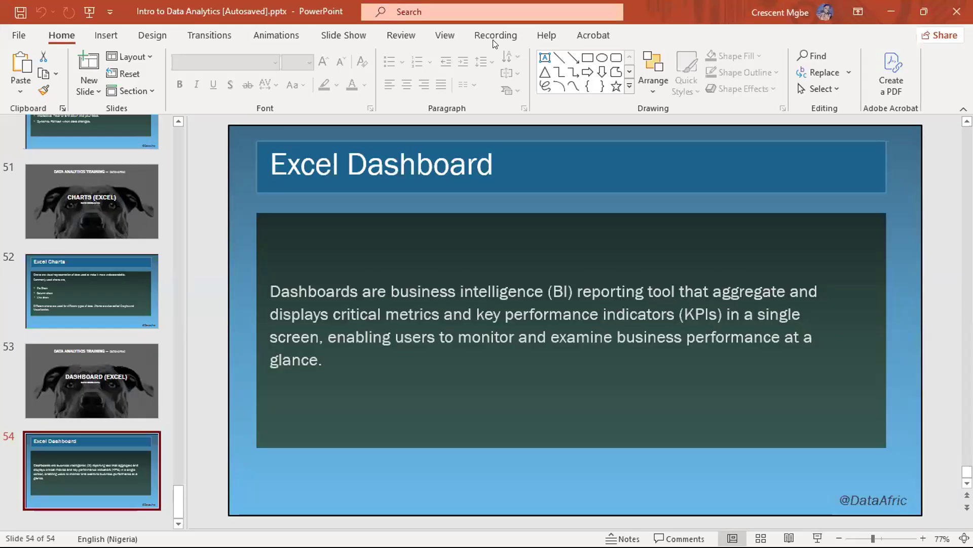
{"action": "left_click", "coordinate": [891, 12]}
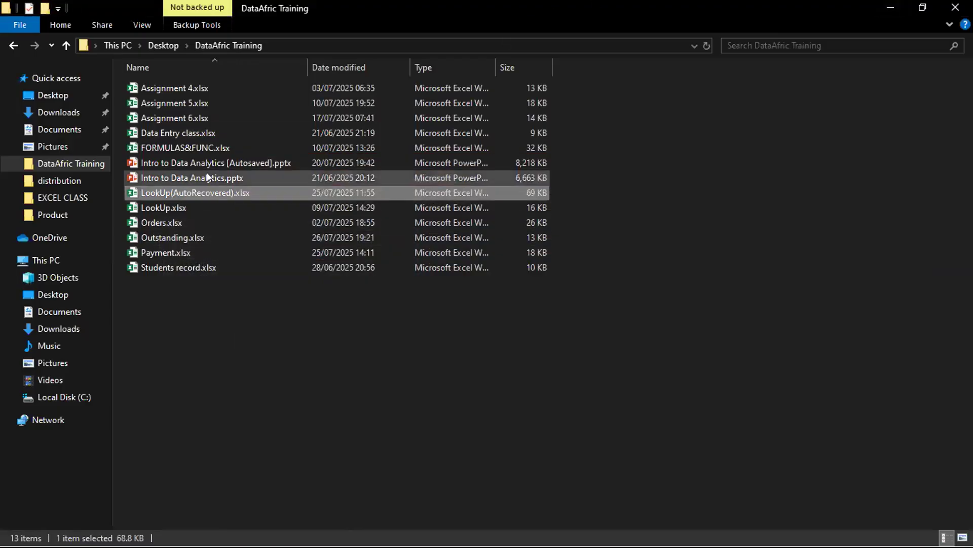
{"action": "left_click", "coordinate": [51, 96]}
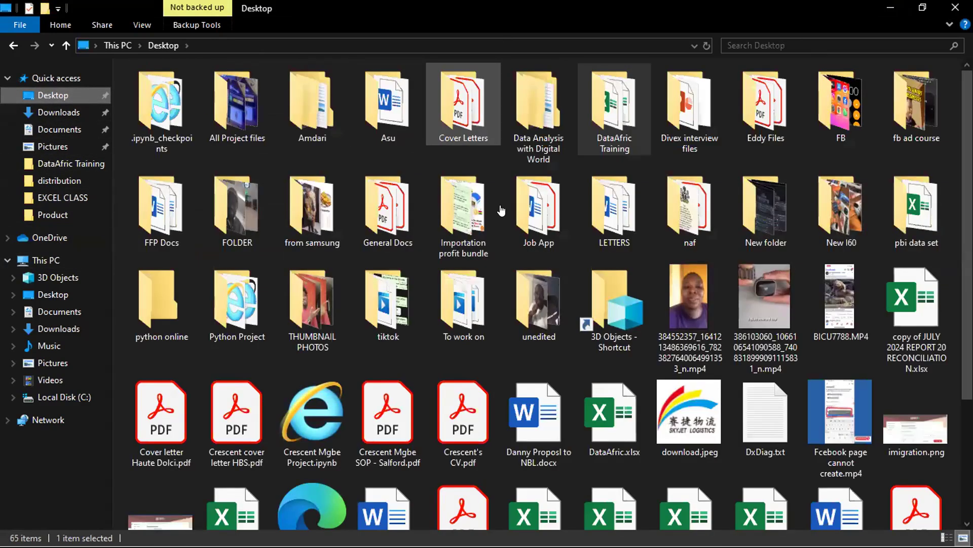
{"action": "double_click", "coordinate": [538, 114]}
{"action": "double_click", "coordinate": [155, 86]}
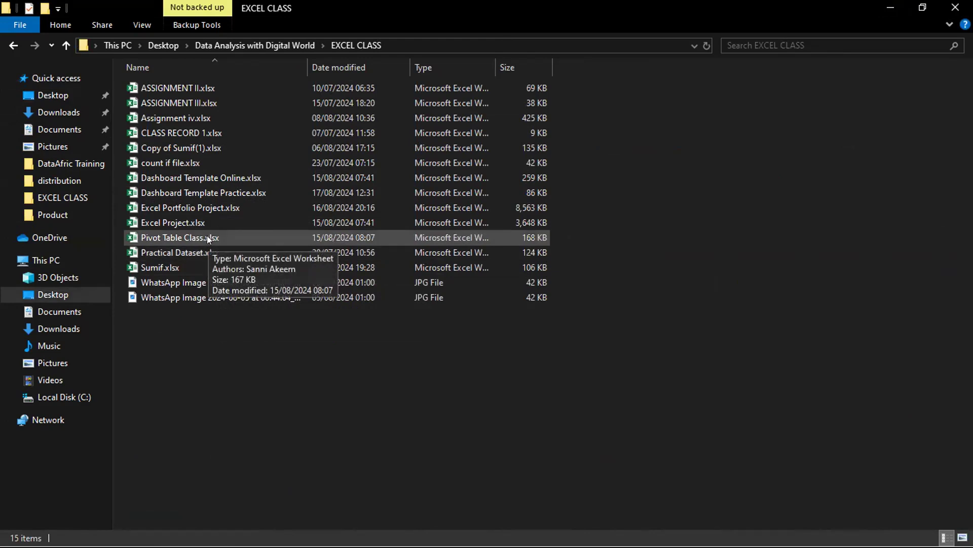
{"action": "double_click", "coordinate": [206, 207]}
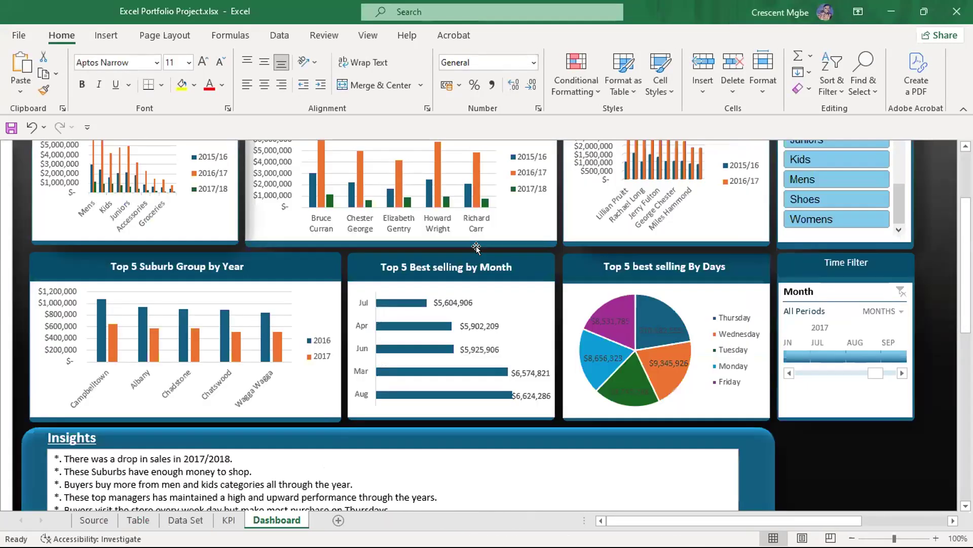
View the dashboard in the LookUp(AutoRecovered).xlsx workbook for comparison, and return to Dashboard Template Practice.xlsx.
{"action": "key", "text": "super+Tab"}
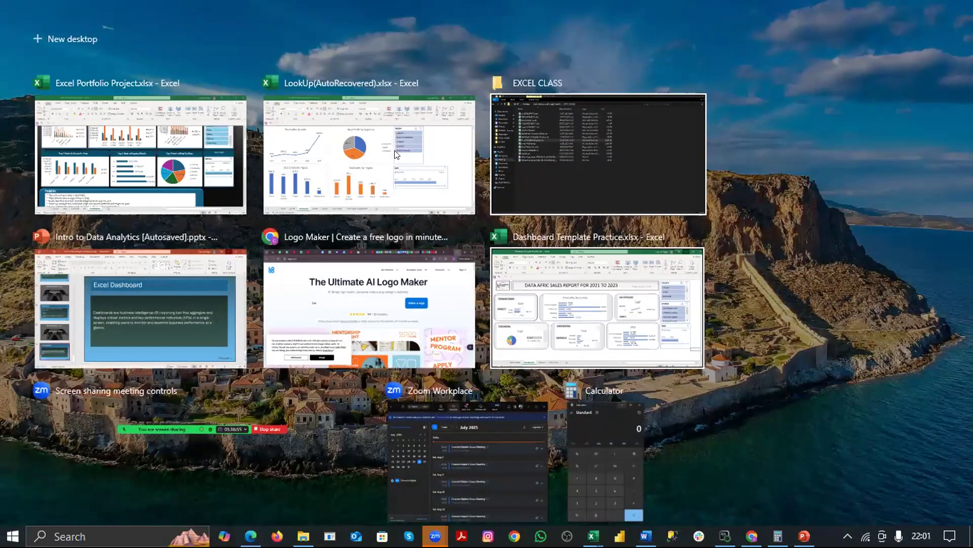
{"action": "left_click", "coordinate": [396, 153]}
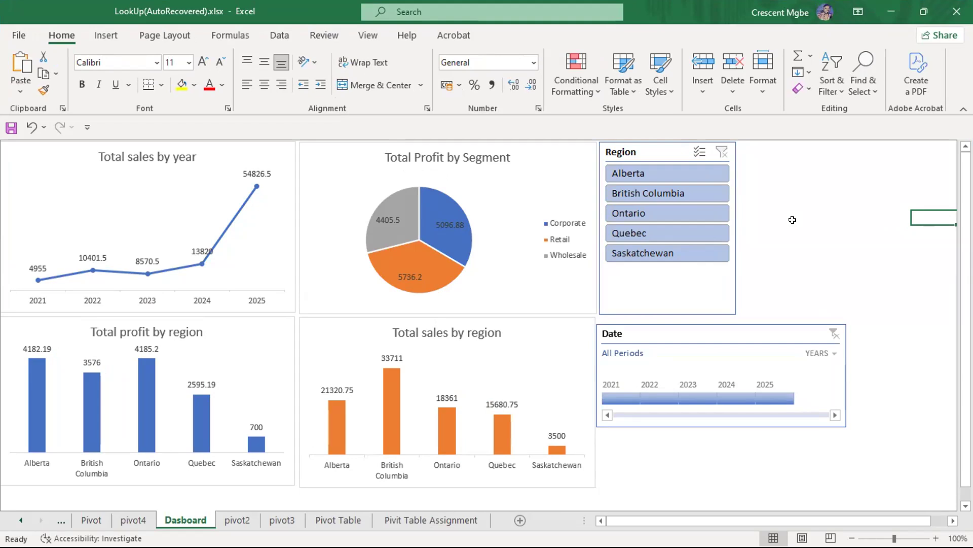
{"action": "key", "text": "super+Tab"}
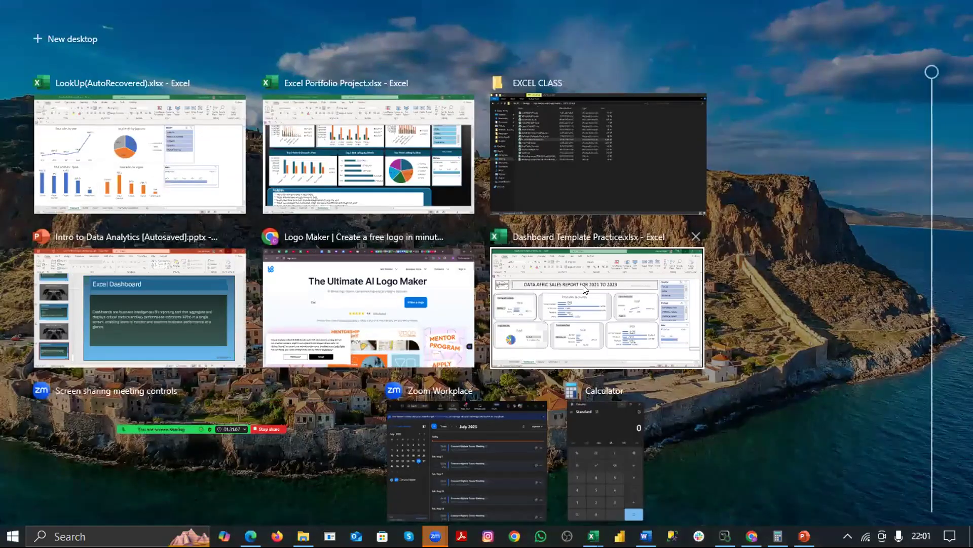
{"action": "left_click", "coordinate": [583, 284]}
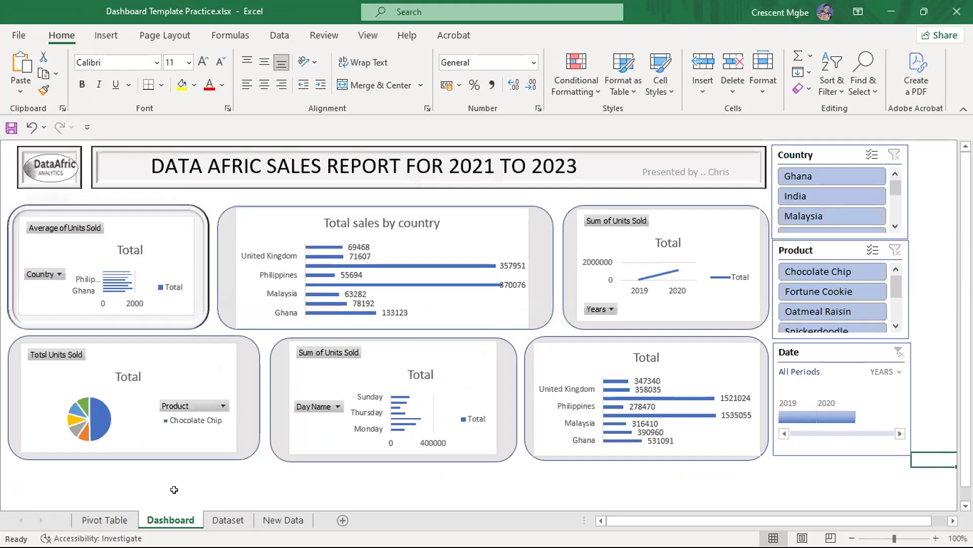
Examine the KPI list and source table at the start of the Dataset sheet against the Pivot Table and Dashboard sheets.
{"action": "left_click", "coordinate": [228, 520]}
{"action": "scroll", "coordinate": [336, 303], "scroll_direction": "up", "scroll_amount": 20}
{"action": "scroll", "coordinate": [378, 250], "scroll_direction": "up", "scroll_amount": 20}
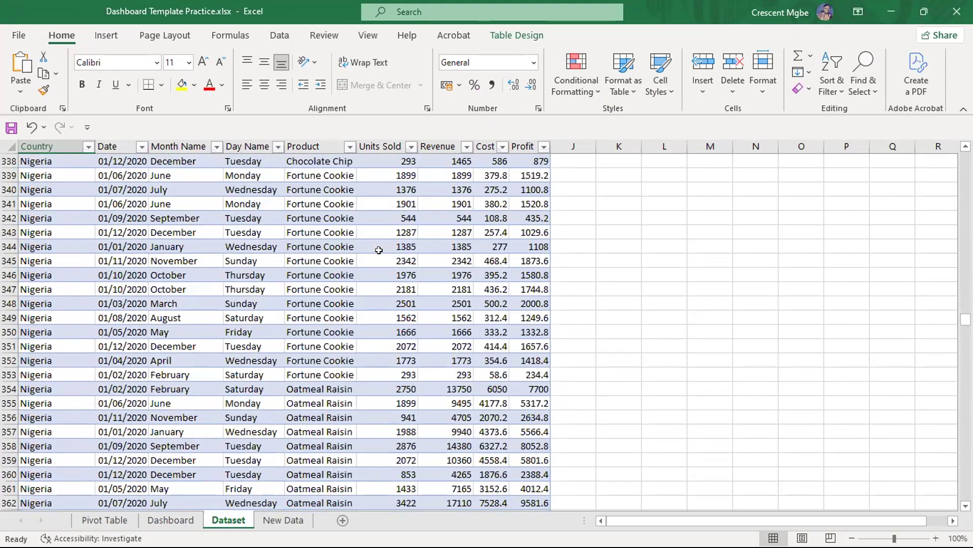
{"action": "scroll", "coordinate": [378, 250], "scroll_direction": "up", "scroll_amount": 13}
{"action": "left_click_drag", "start_coordinate": [966, 301], "coordinate": [966, 157]}
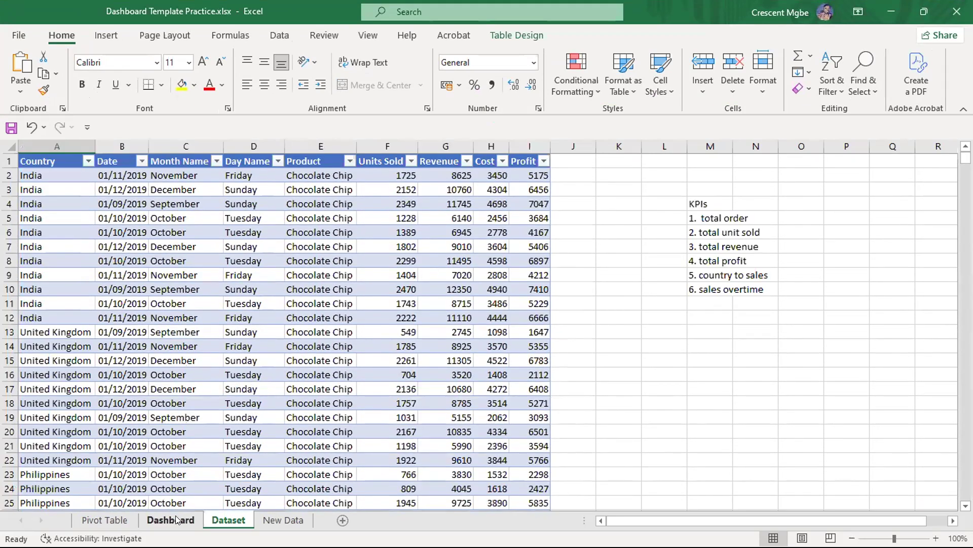
{"action": "left_click", "coordinate": [108, 520]}
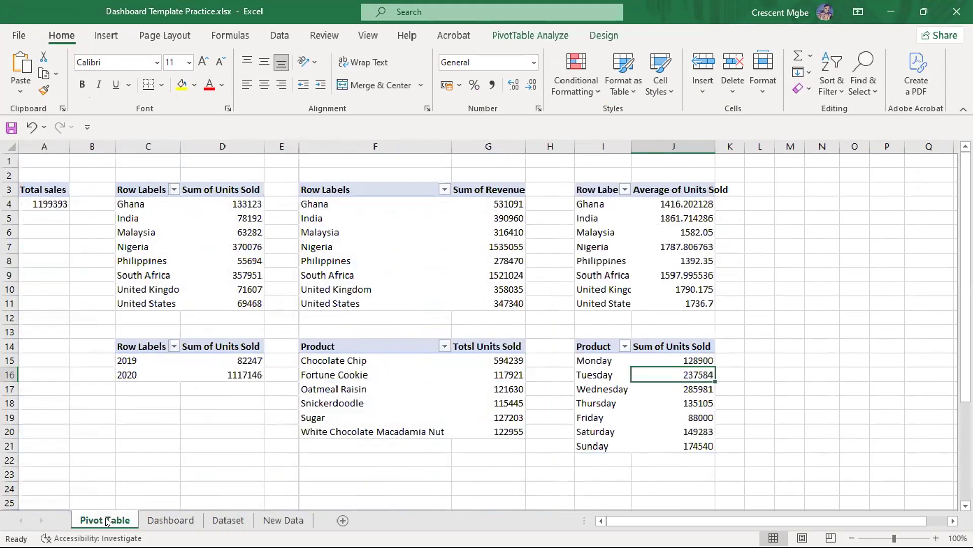
{"action": "left_click", "coordinate": [179, 518]}
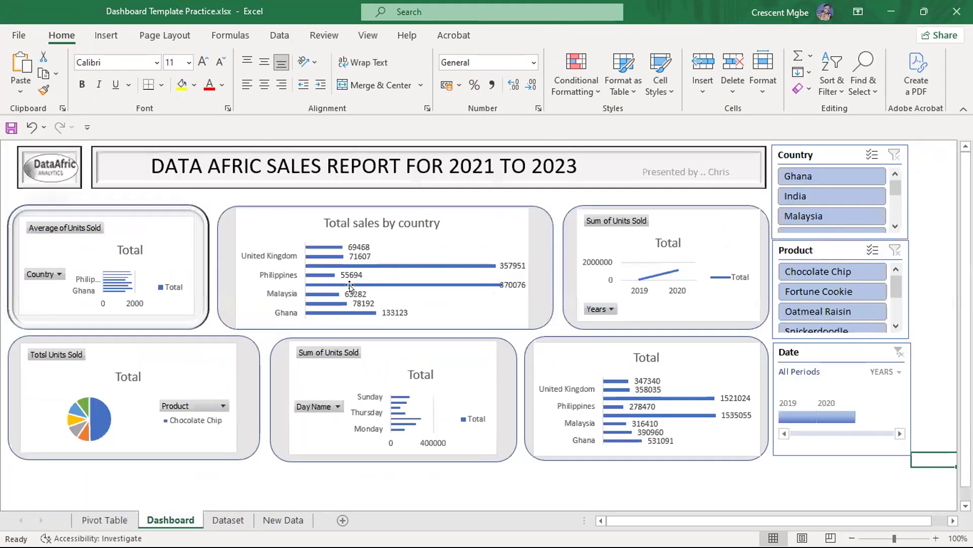
{"action": "left_click", "coordinate": [229, 520]}
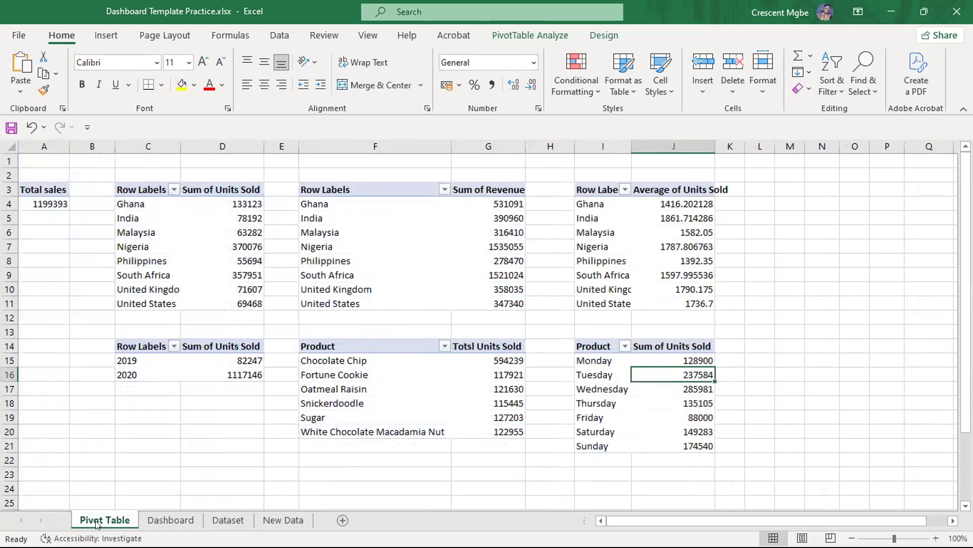
{"action": "left_click", "coordinate": [97, 522]}
{"action": "left_click", "coordinate": [168, 520]}
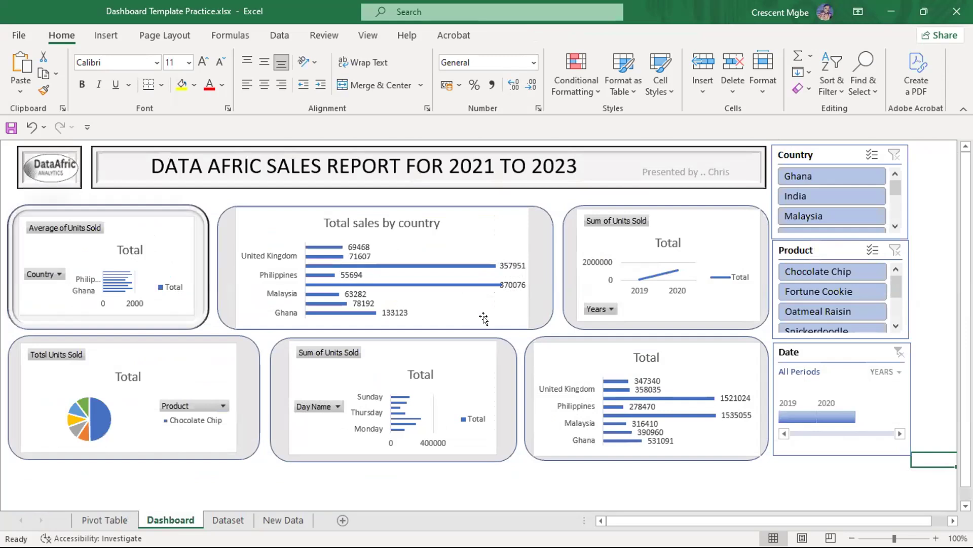
Look through the country, date, product and profit records of the sales table on the Dataset sheet.
{"action": "left_click", "coordinate": [225, 520]}
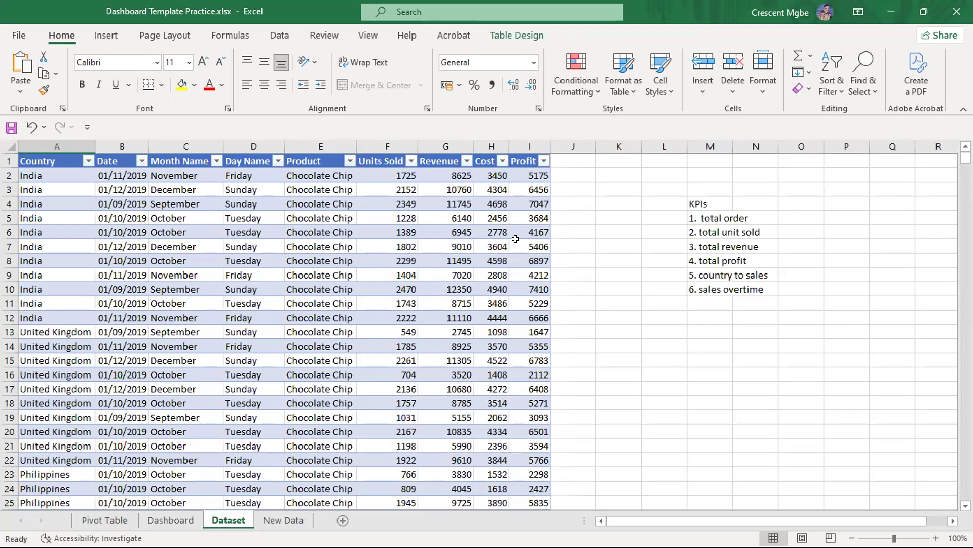
{"action": "scroll", "coordinate": [314, 248], "scroll_direction": "down", "scroll_amount": 3}
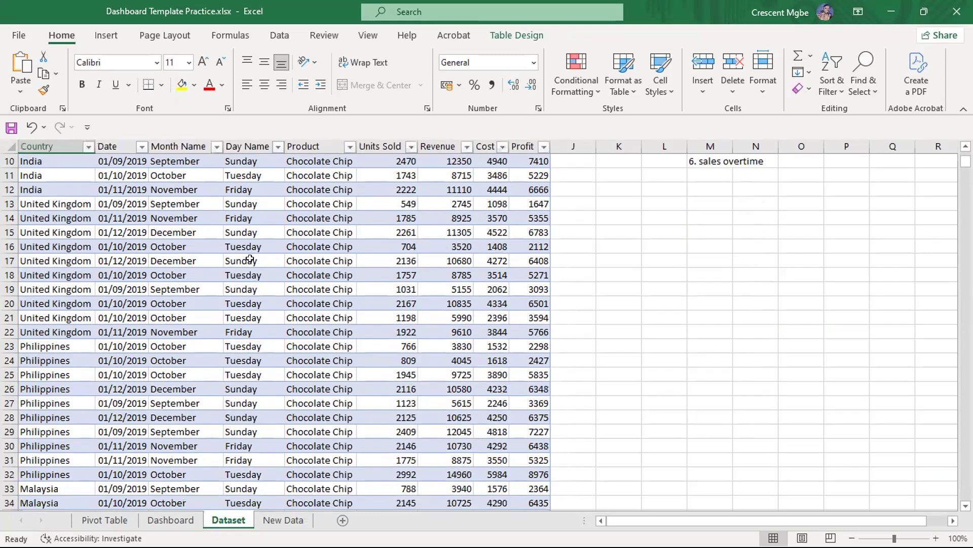
{"action": "scroll", "coordinate": [254, 283], "scroll_direction": "down", "scroll_amount": 17}
{"action": "scroll", "coordinate": [254, 291], "scroll_direction": "down", "scroll_amount": 20}
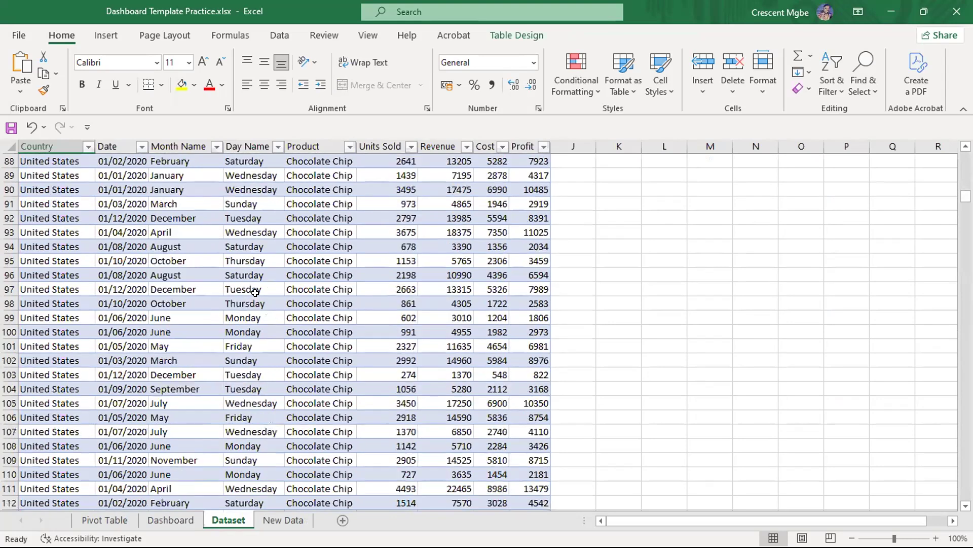
{"action": "scroll", "coordinate": [256, 294], "scroll_direction": "down", "scroll_amount": 20}
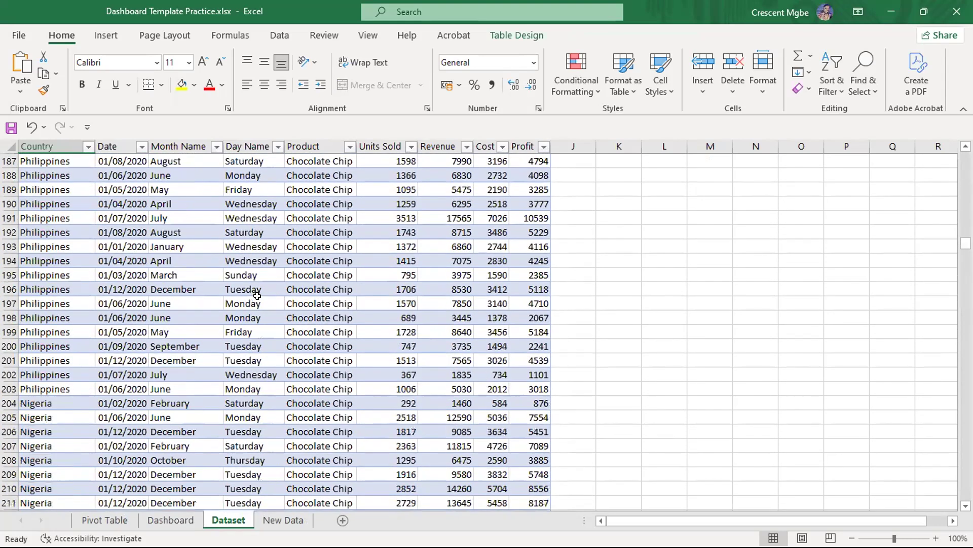
{"action": "scroll", "coordinate": [259, 299], "scroll_direction": "up", "scroll_amount": 20}
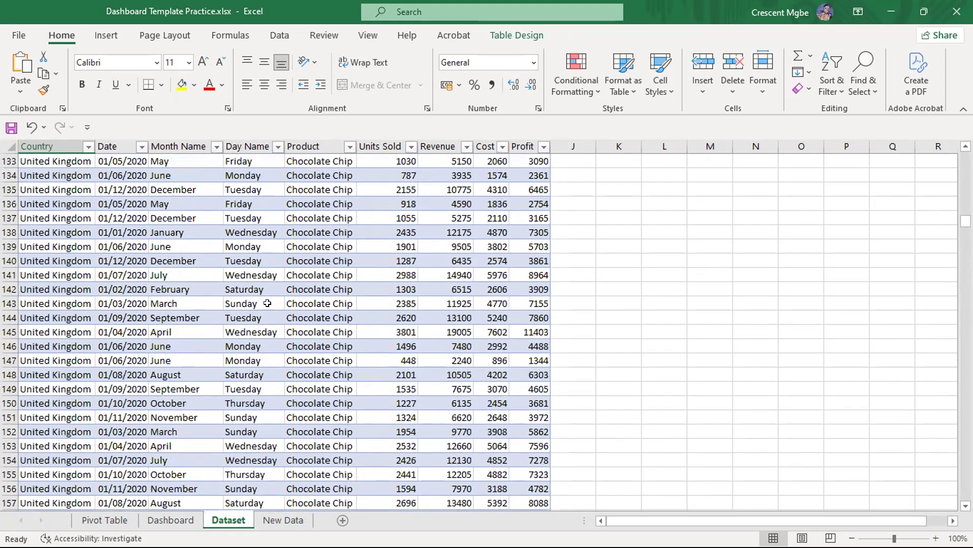
{"action": "left_click", "coordinate": [513, 248]}
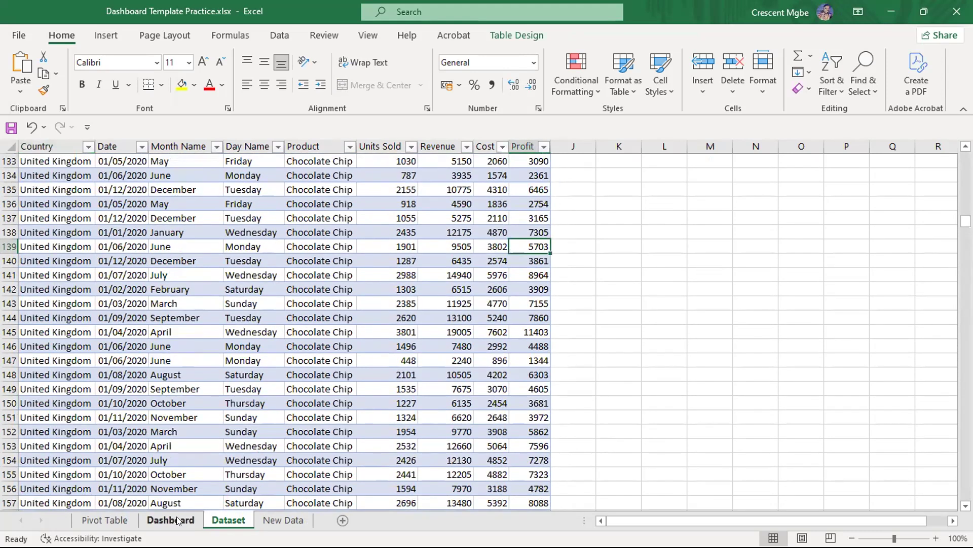
Examine the insert and PivotTable analysis options for the average and total units sold by country pivot tables on the Pivot Table sheet.
{"action": "left_click", "coordinate": [105, 520]}
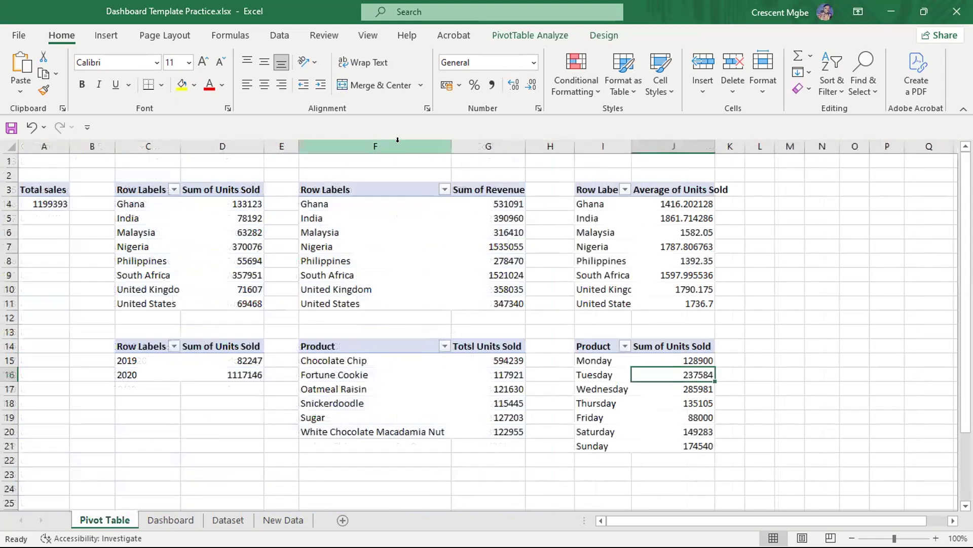
{"action": "left_click", "coordinate": [638, 236]}
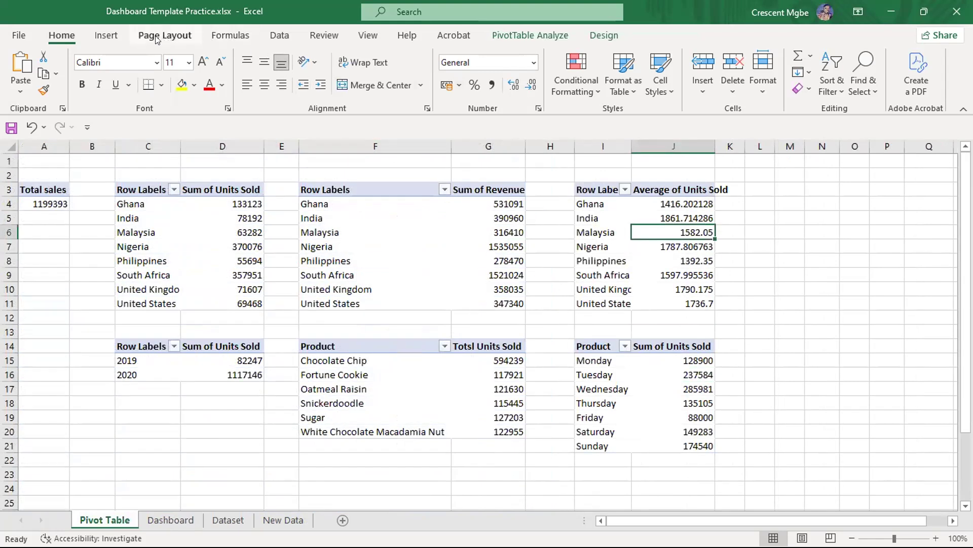
{"action": "left_click", "coordinate": [106, 35]}
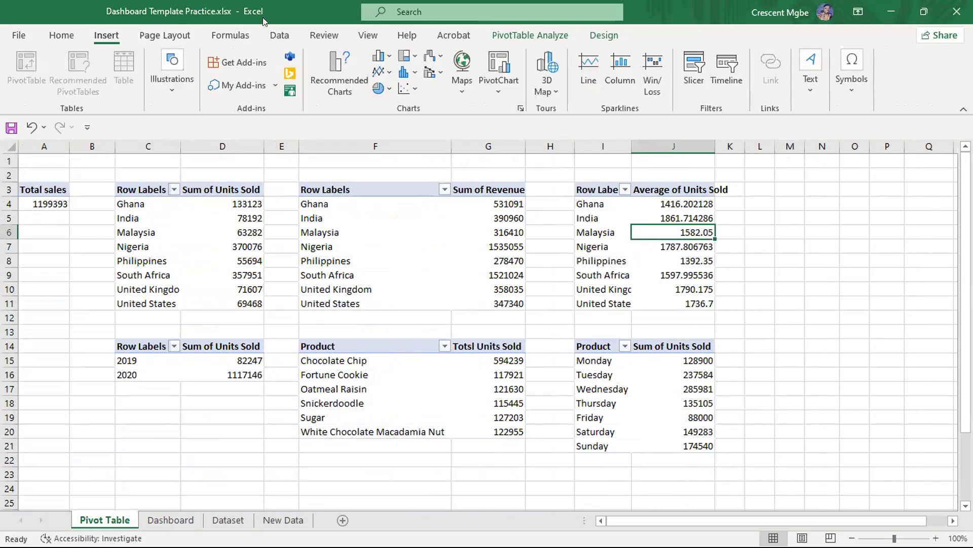
{"action": "left_click", "coordinate": [543, 34]}
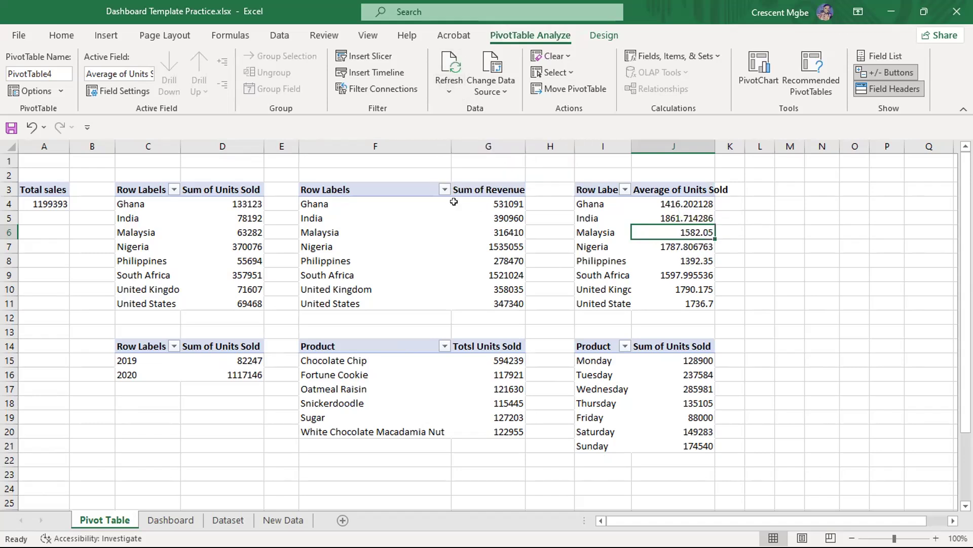
{"action": "left_click", "coordinate": [236, 204]}
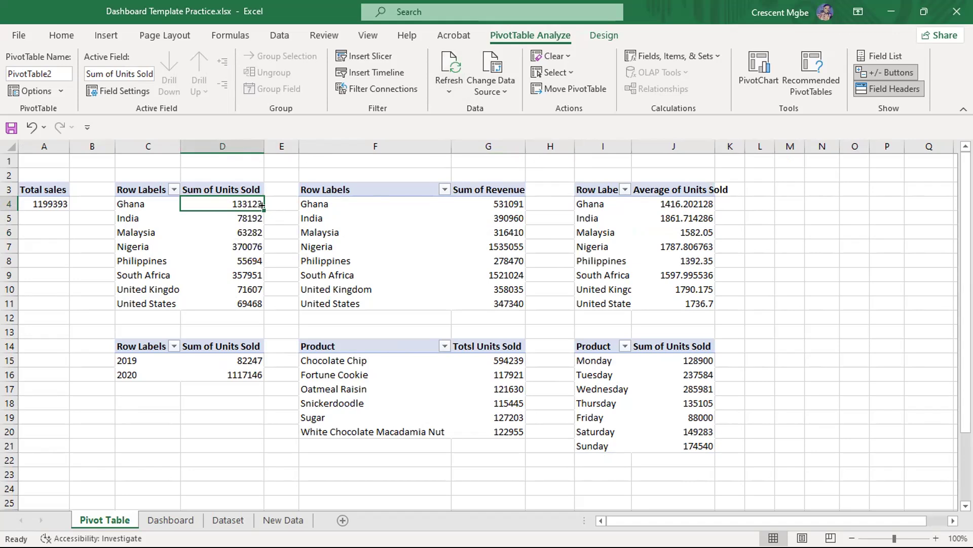
Set the Units Sold value in row 421 of the Dataset sheet to 11706 and save the workbook.
{"action": "left_click", "coordinate": [226, 520]}
{"action": "scroll", "coordinate": [65, 234], "scroll_direction": "up", "scroll_amount": 20}
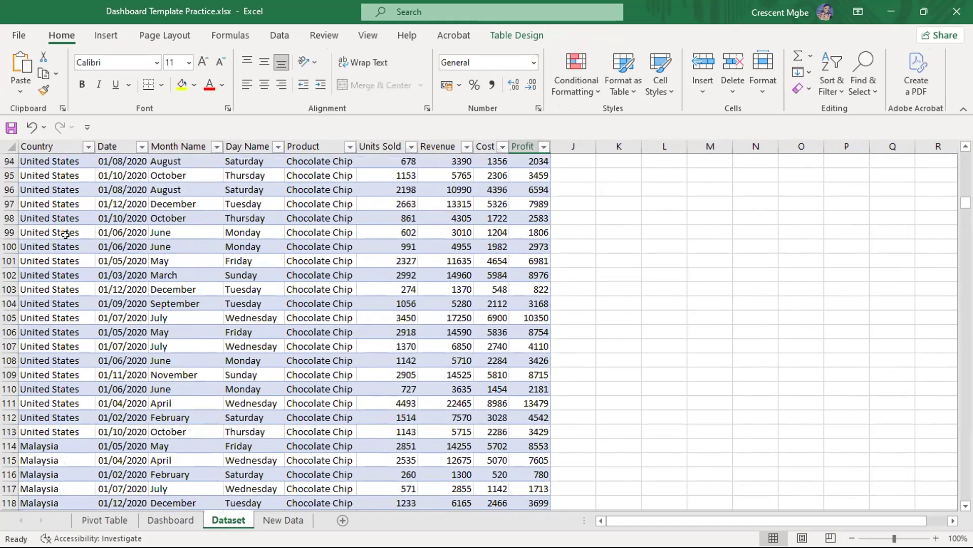
{"action": "scroll", "coordinate": [64, 235], "scroll_direction": "up", "scroll_amount": 2}
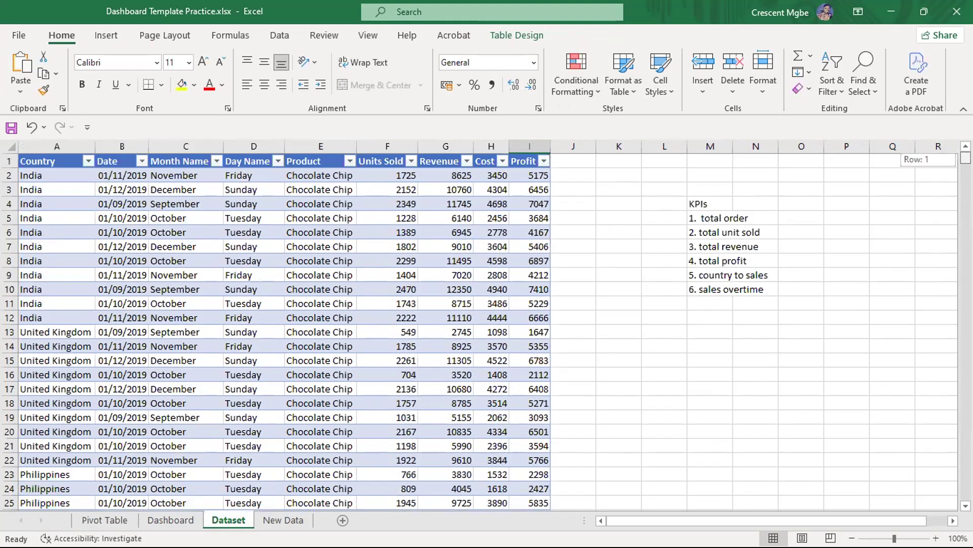
{"action": "scroll", "coordinate": [795, 313], "scroll_direction": "down", "scroll_amount": 20}
{"action": "scroll", "coordinate": [87, 353], "scroll_direction": "down", "scroll_amount": 7}
{"action": "scroll", "coordinate": [88, 353], "scroll_direction": "down", "scroll_amount": 9}
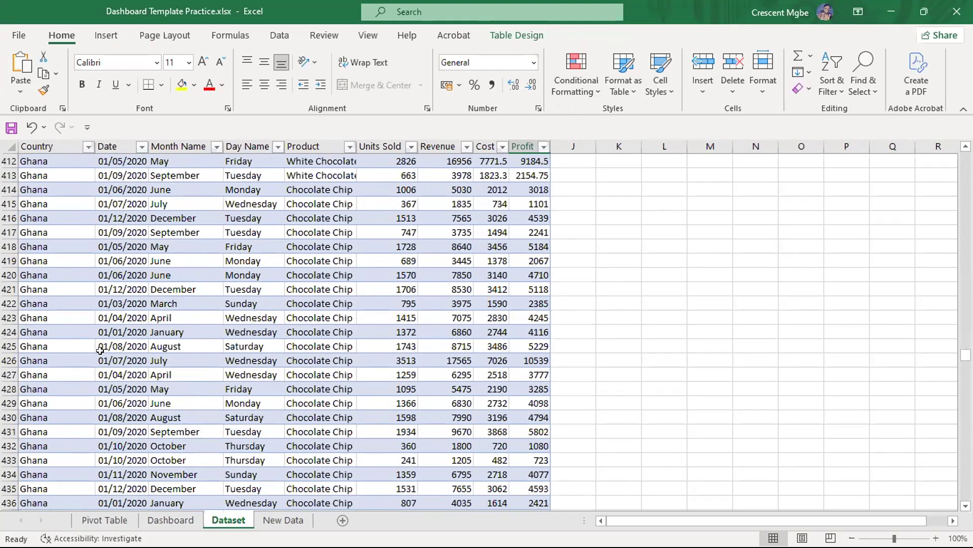
{"action": "scroll", "coordinate": [450, 269], "scroll_direction": "up", "scroll_amount": 1}
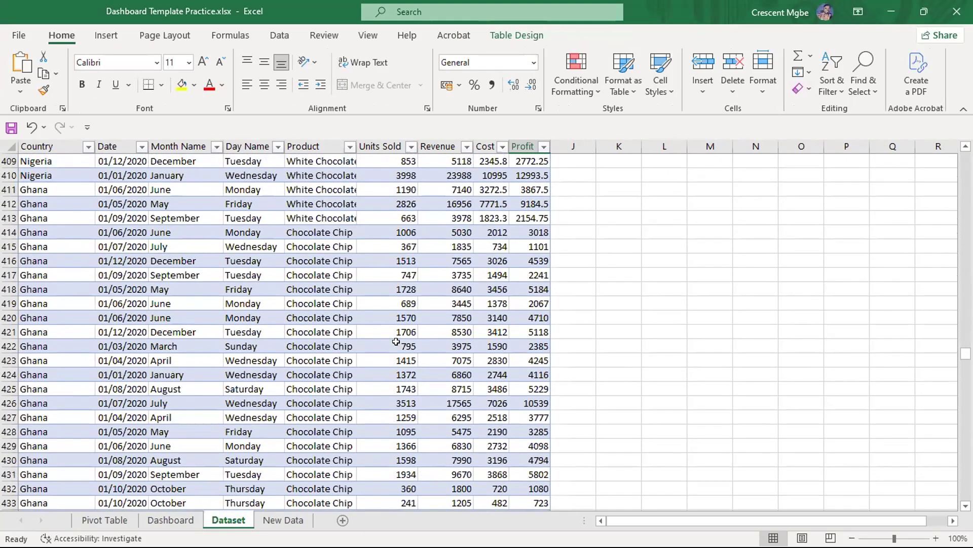
{"action": "left_click", "coordinate": [399, 329]}
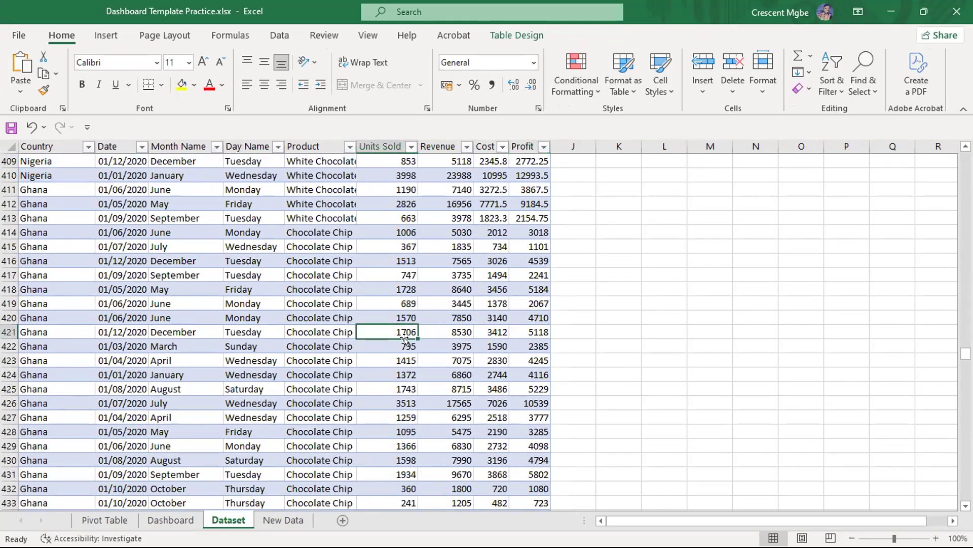
{"action": "double_click", "coordinate": [399, 335]}
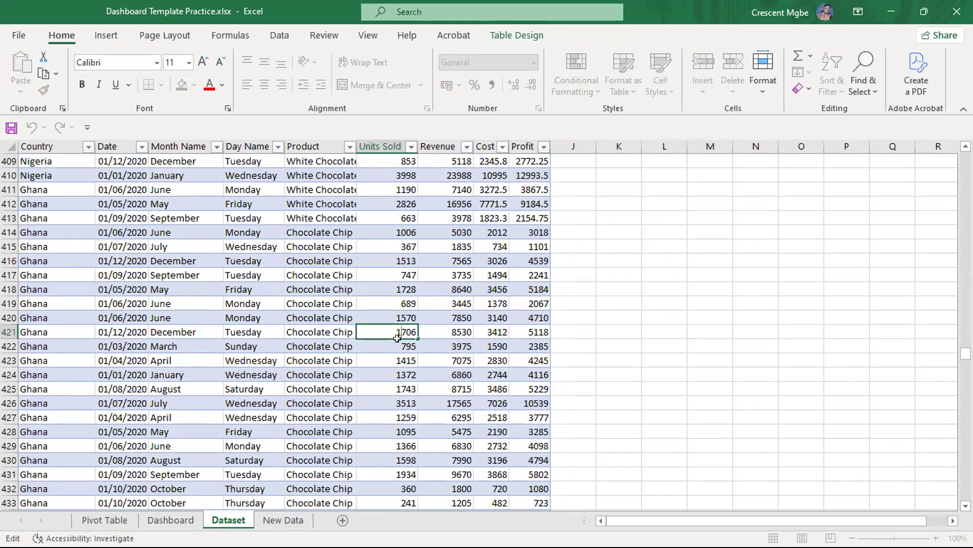
{"action": "type", "text": "1"}
{"action": "key", "text": "ctrl+s"}
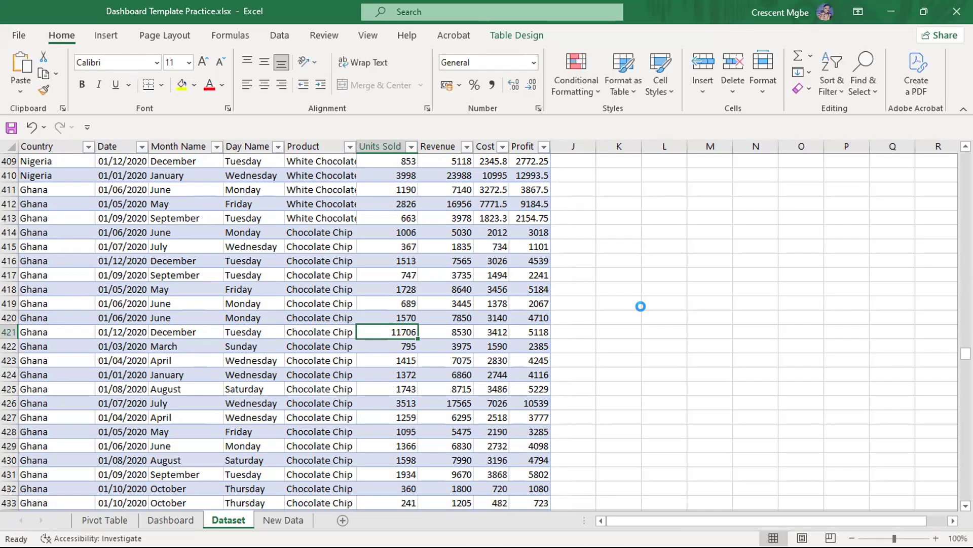
{"action": "left_click", "coordinate": [643, 311]}
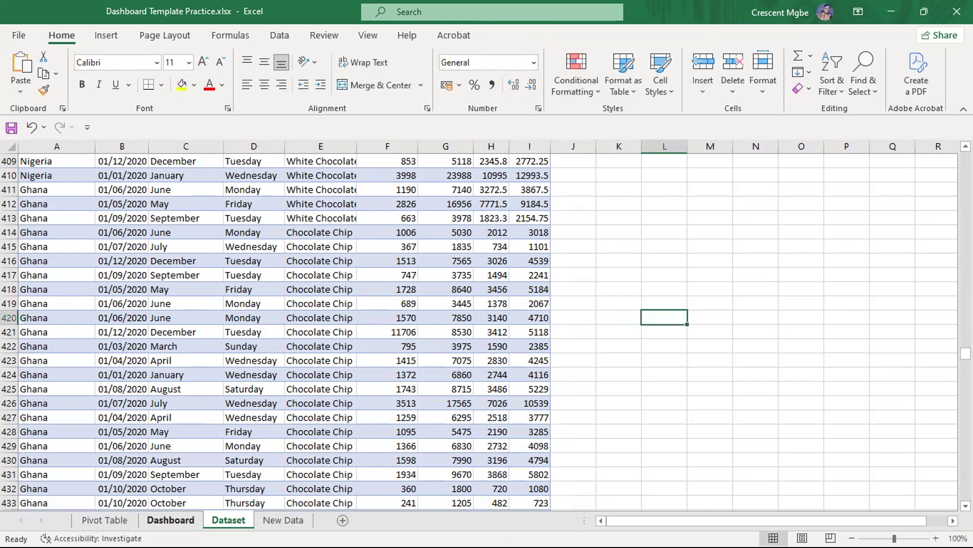
Refresh the Sum of Units Sold by country pivot table on the Pivot Table sheet.
{"action": "left_click", "coordinate": [164, 520]}
{"action": "left_click", "coordinate": [104, 519]}
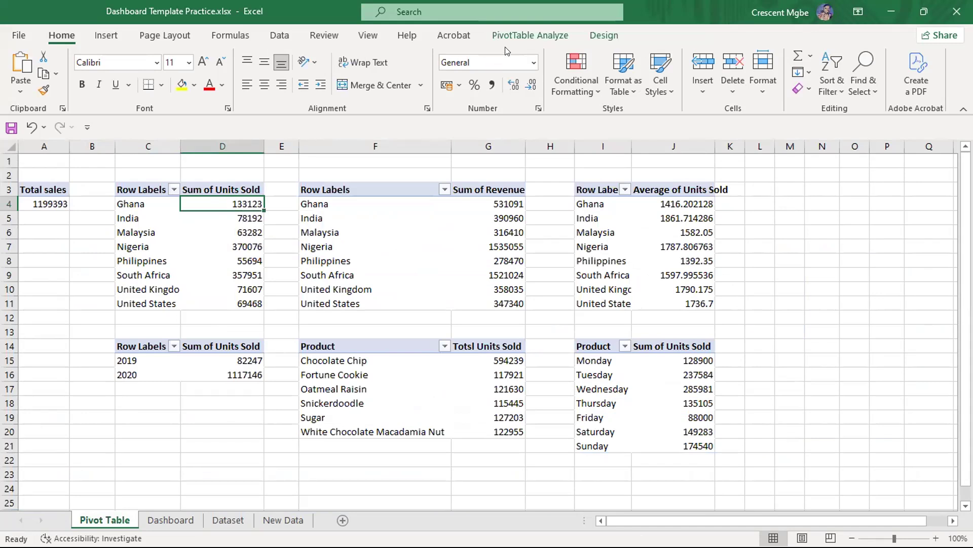
{"action": "left_click", "coordinate": [528, 37]}
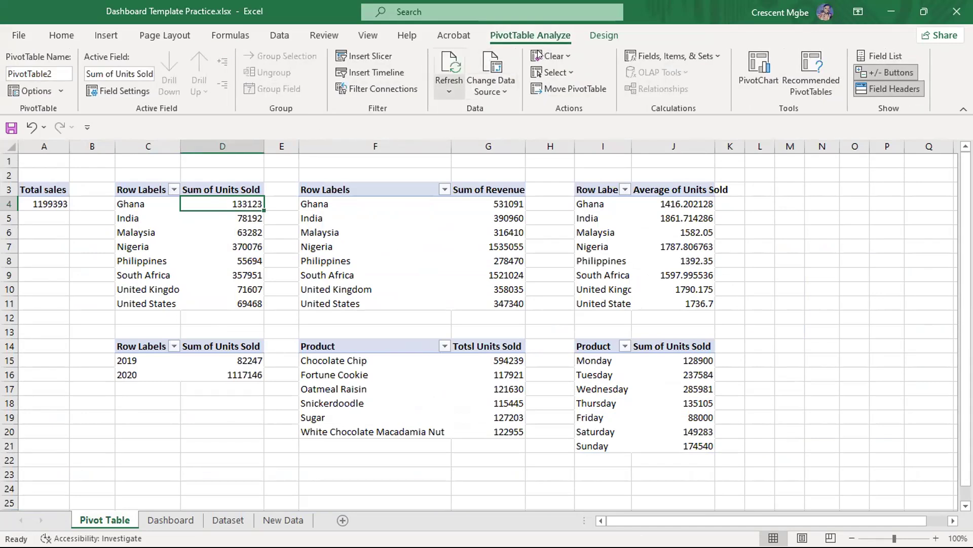
{"action": "left_click", "coordinate": [449, 88]}
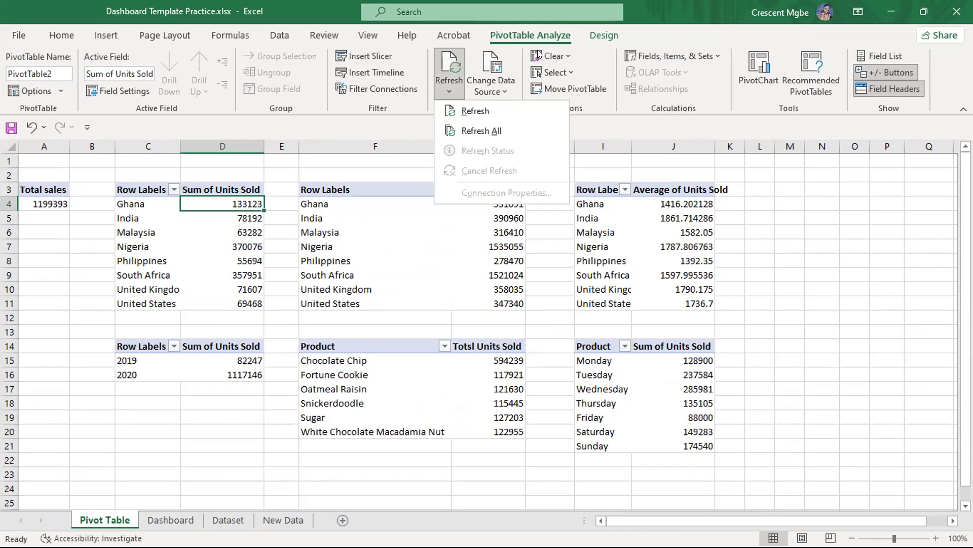
{"action": "left_click", "coordinate": [479, 110]}
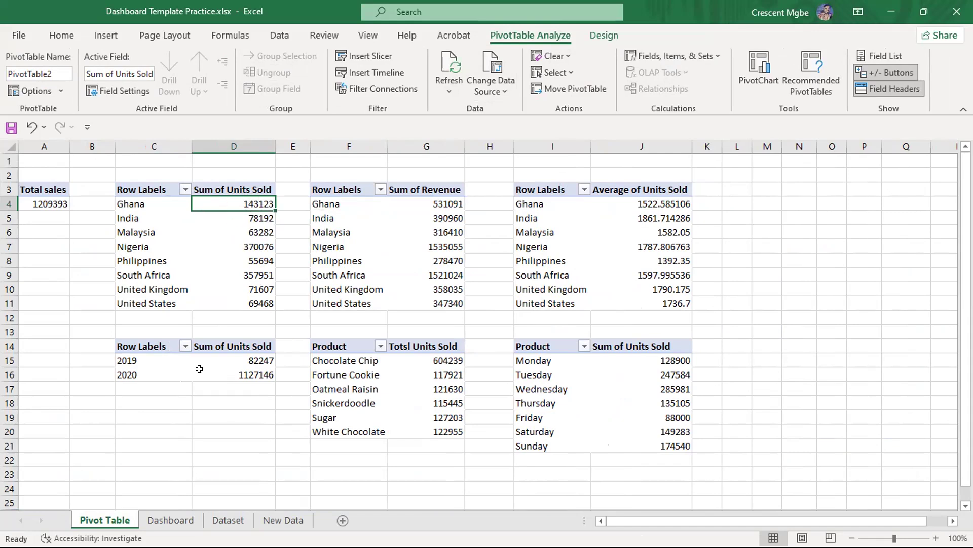
Review the Dashboard charts against the edited records on the Dataset sheet and the pivot tables on the Pivot Table sheet.
{"action": "left_click", "coordinate": [162, 519]}
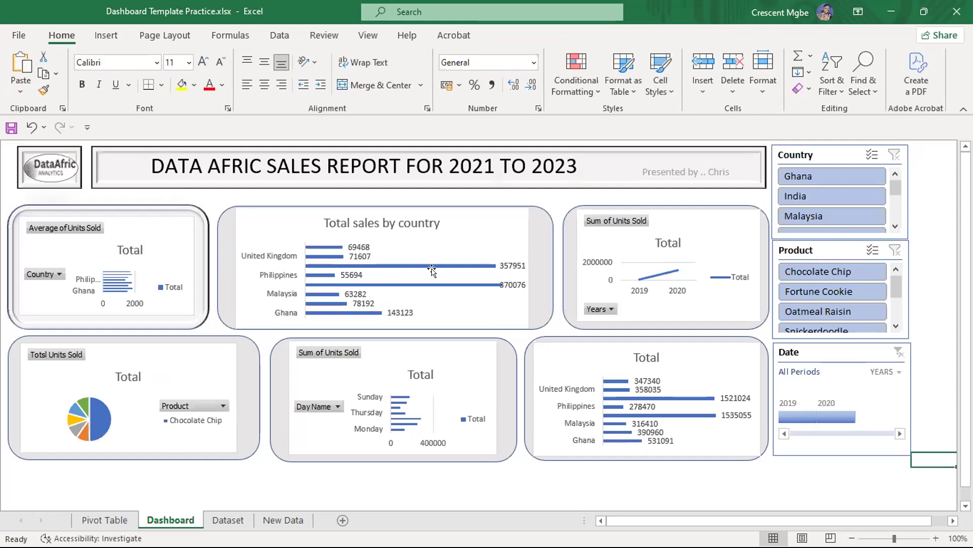
{"action": "mouse_move", "coordinate": [305, 267]}
{"action": "left_click", "coordinate": [228, 520]}
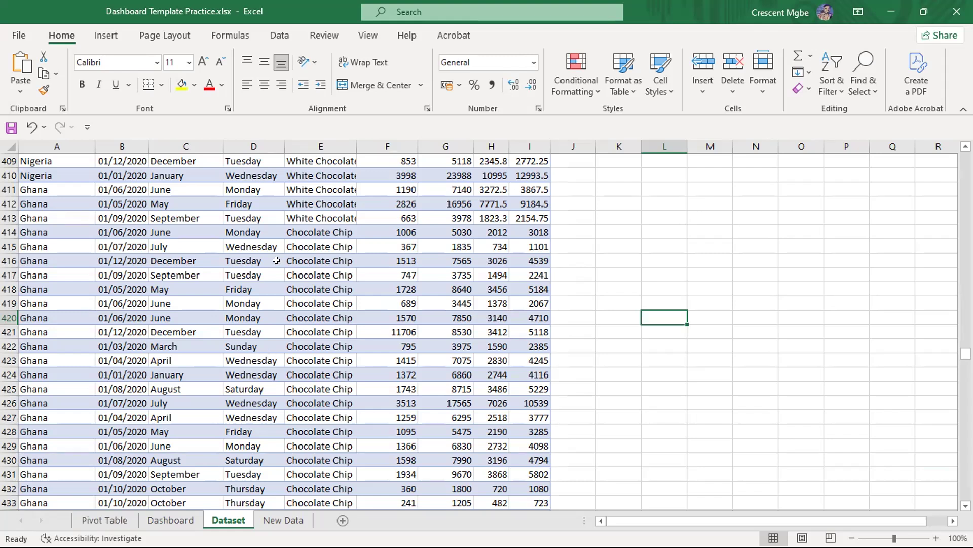
{"action": "left_click", "coordinate": [257, 275]}
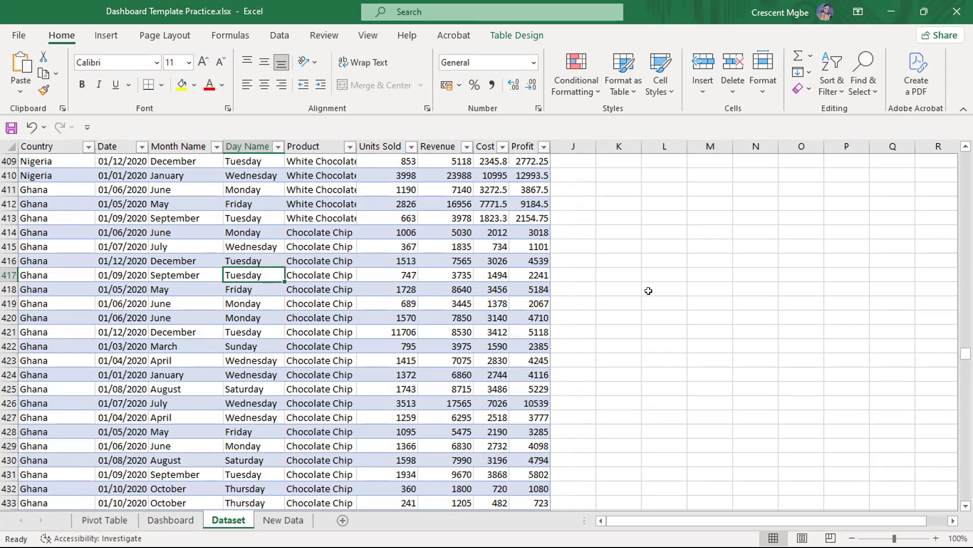
{"action": "left_click", "coordinate": [93, 520]}
{"action": "left_click", "coordinate": [848, 259]}
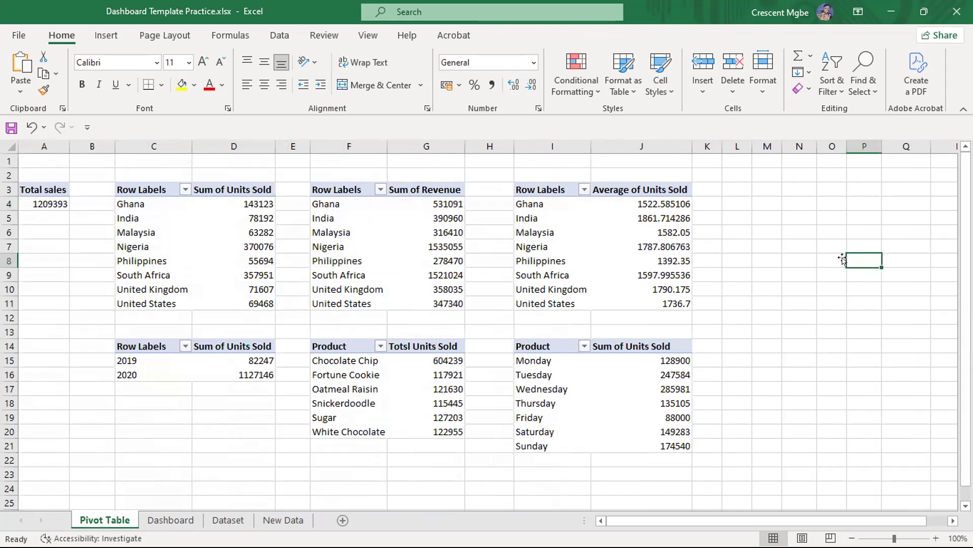
{"action": "key", "text": "Right"}
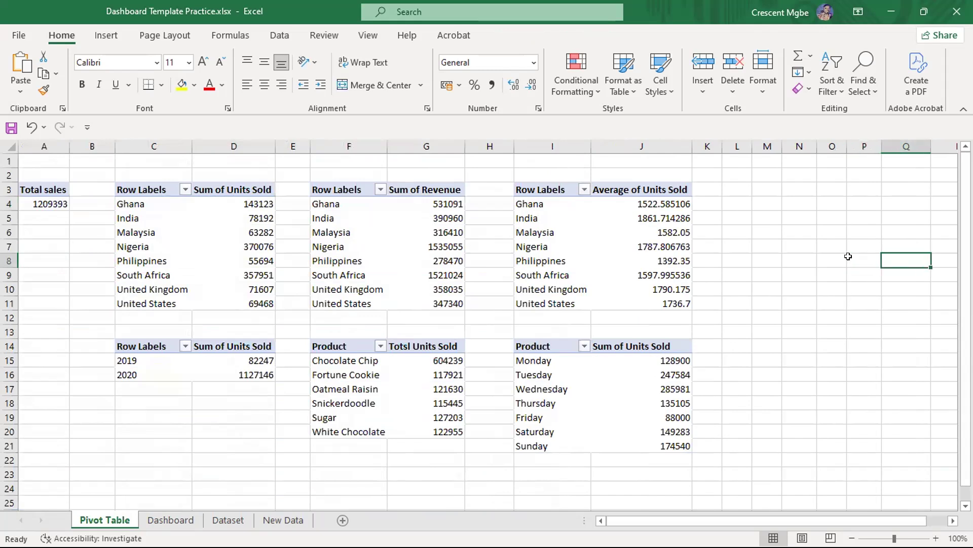
Examine the charts, filters and insights of the dashboard in Excel Portfolio Project.xlsx for comparison, and return to Dashboard Template Practice.xlsx.
{"action": "key", "text": "super+Tab"}
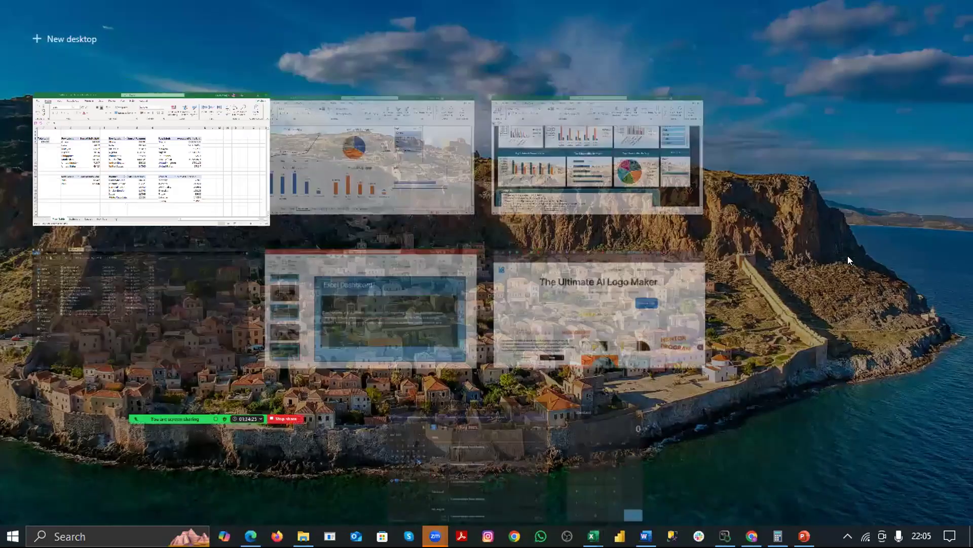
{"action": "left_click", "coordinate": [617, 168]}
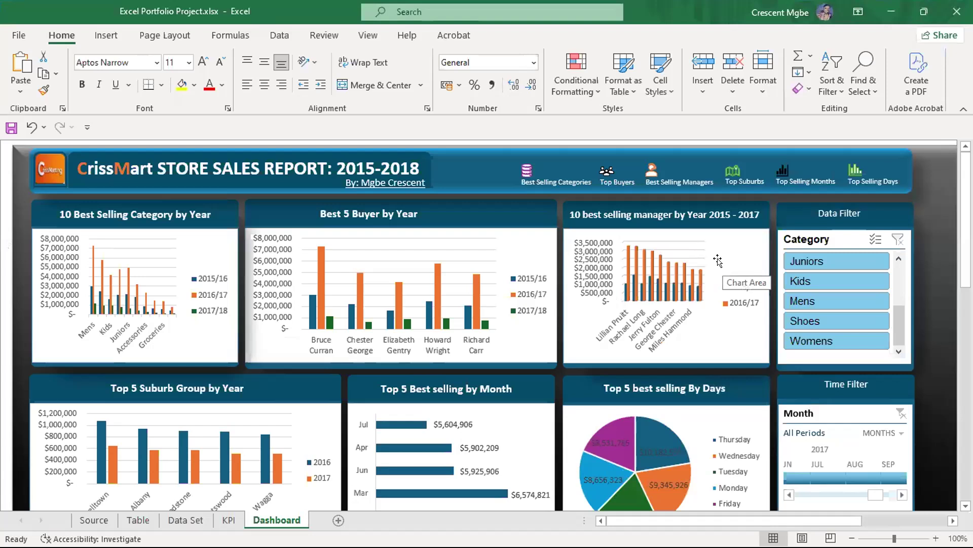
{"action": "scroll", "coordinate": [718, 260], "scroll_direction": "down", "scroll_amount": 4}
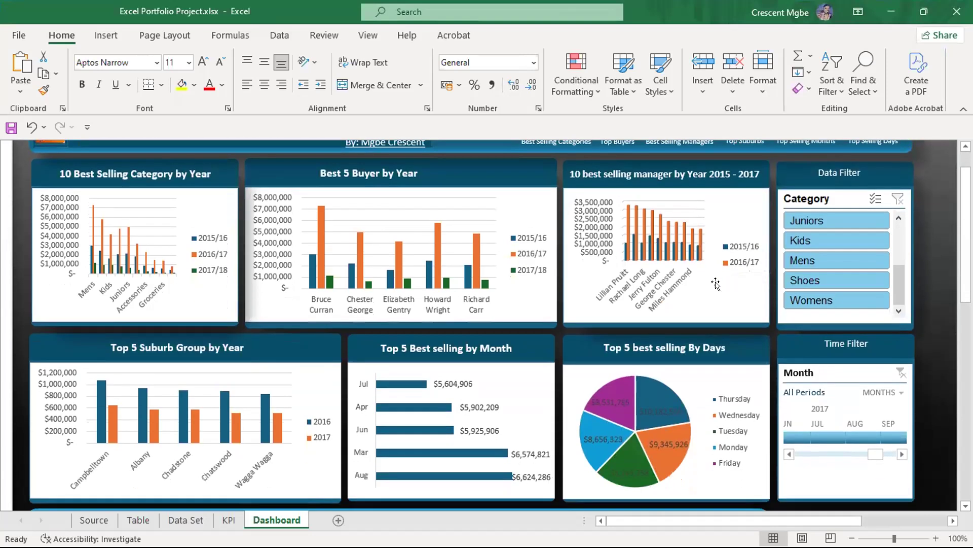
{"action": "scroll", "coordinate": [713, 294], "scroll_direction": "down", "scroll_amount": 4}
{"action": "scroll", "coordinate": [710, 293], "scroll_direction": "up", "scroll_amount": 9}
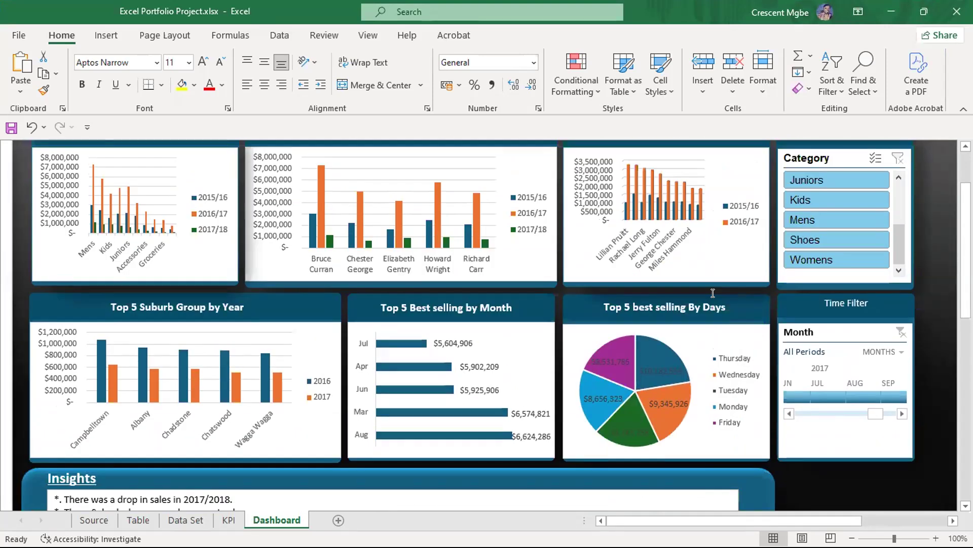
{"action": "scroll", "coordinate": [655, 303], "scroll_direction": "down", "scroll_amount": 3}
{"action": "scroll", "coordinate": [655, 302], "scroll_direction": "up", "scroll_amount": 3}
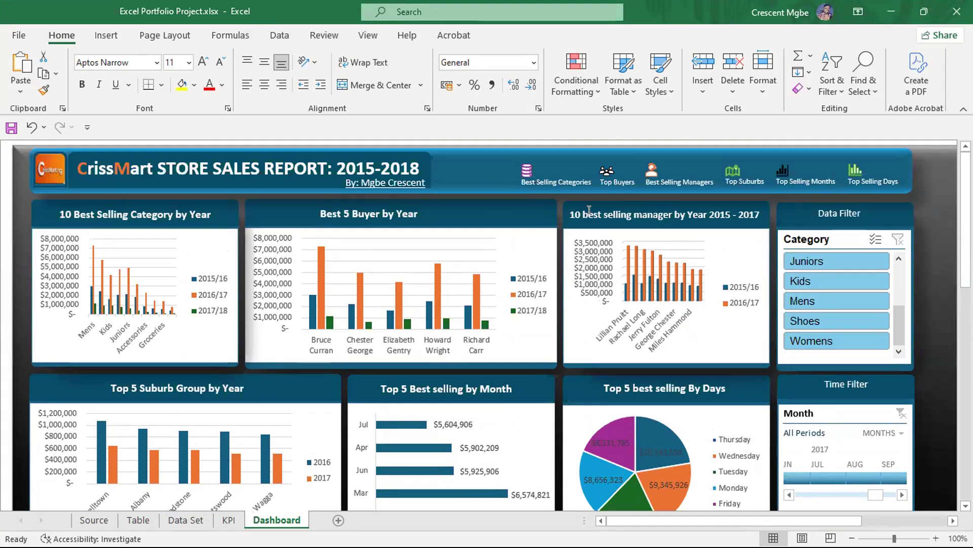
{"action": "scroll", "coordinate": [665, 254], "scroll_direction": "down", "scroll_amount": 1}
{"action": "scroll", "coordinate": [665, 253], "scroll_direction": "down", "scroll_amount": 2}
{"action": "scroll", "coordinate": [639, 258], "scroll_direction": "up", "scroll_amount": 3}
{"action": "scroll", "coordinate": [639, 258], "scroll_direction": "down", "scroll_amount": 3}
{"action": "scroll", "coordinate": [630, 253], "scroll_direction": "up", "scroll_amount": 2}
{"action": "scroll", "coordinate": [631, 255], "scroll_direction": "down", "scroll_amount": 3}
{"action": "scroll", "coordinate": [634, 249], "scroll_direction": "up", "scroll_amount": 5}
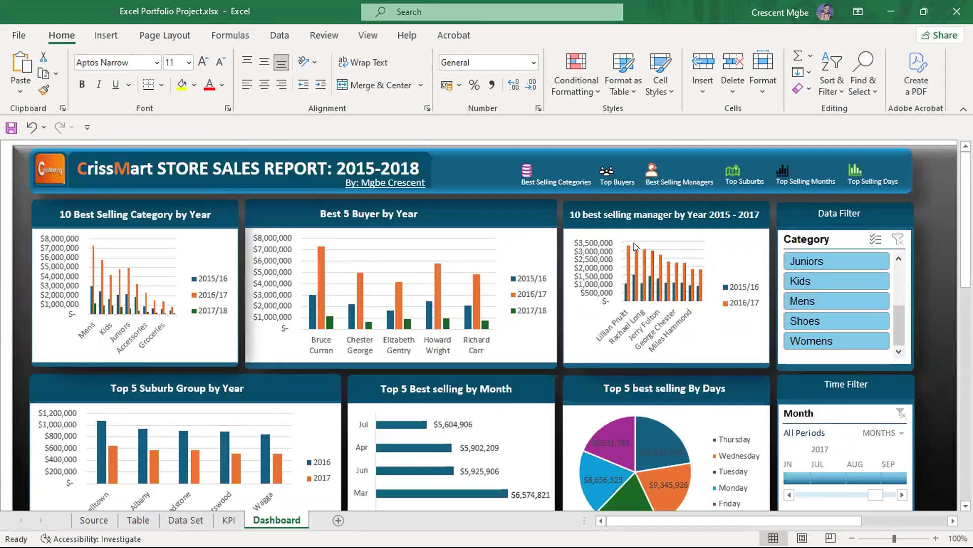
{"action": "key", "text": "super+Tab"}
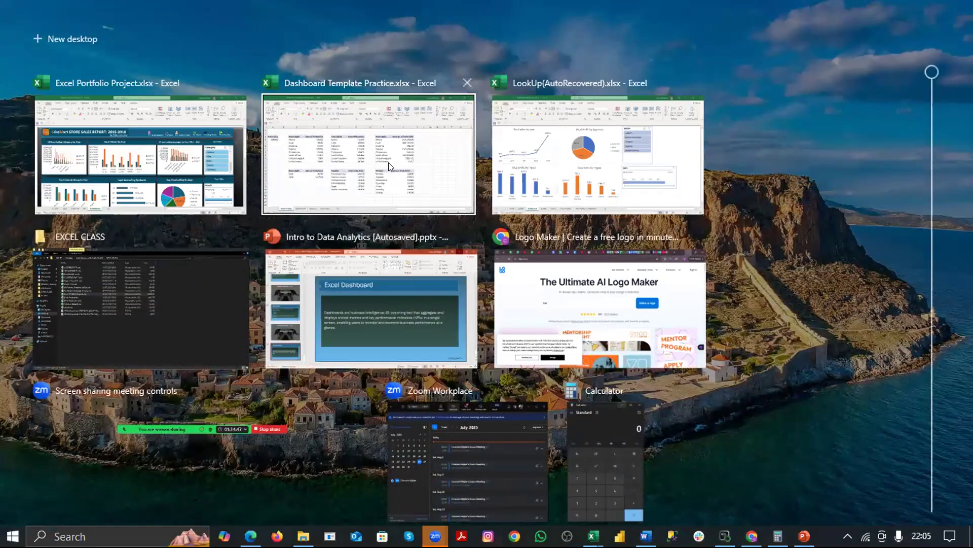
{"action": "left_click", "coordinate": [451, 156]}
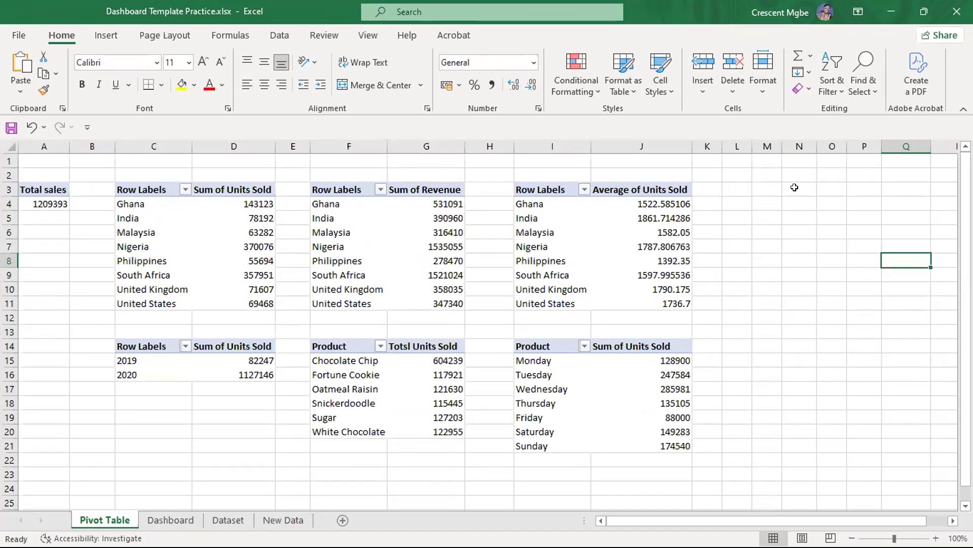
{"action": "left_click", "coordinate": [899, 189]}
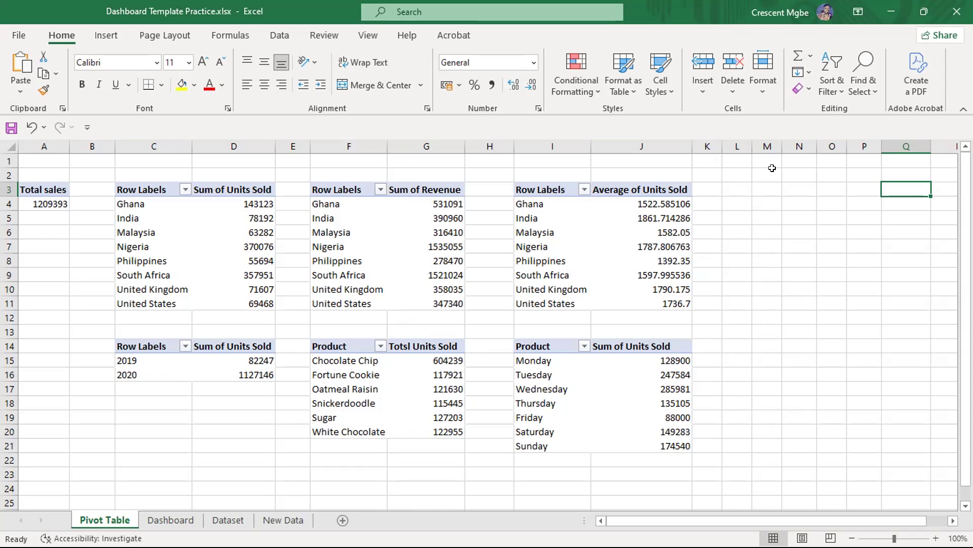
{"action": "key", "text": "alt+Tab"}
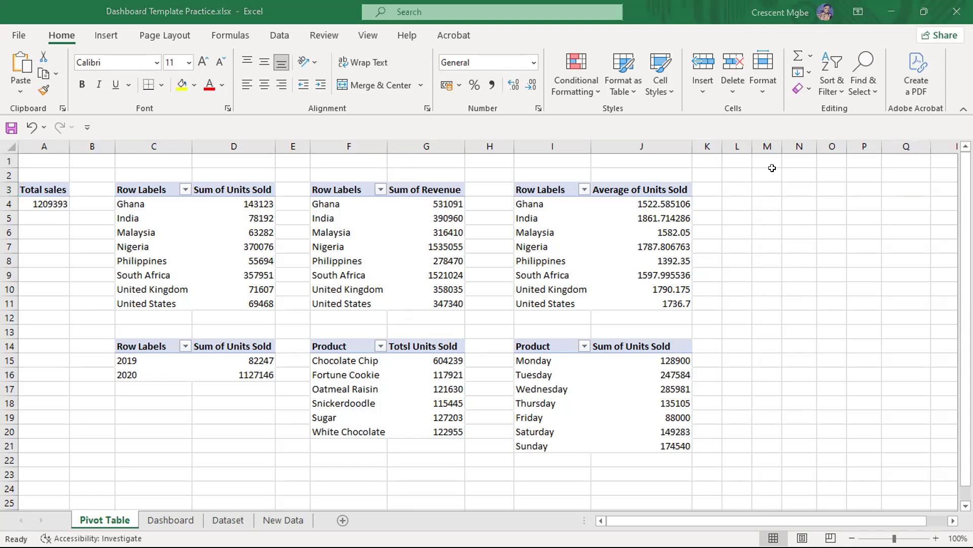